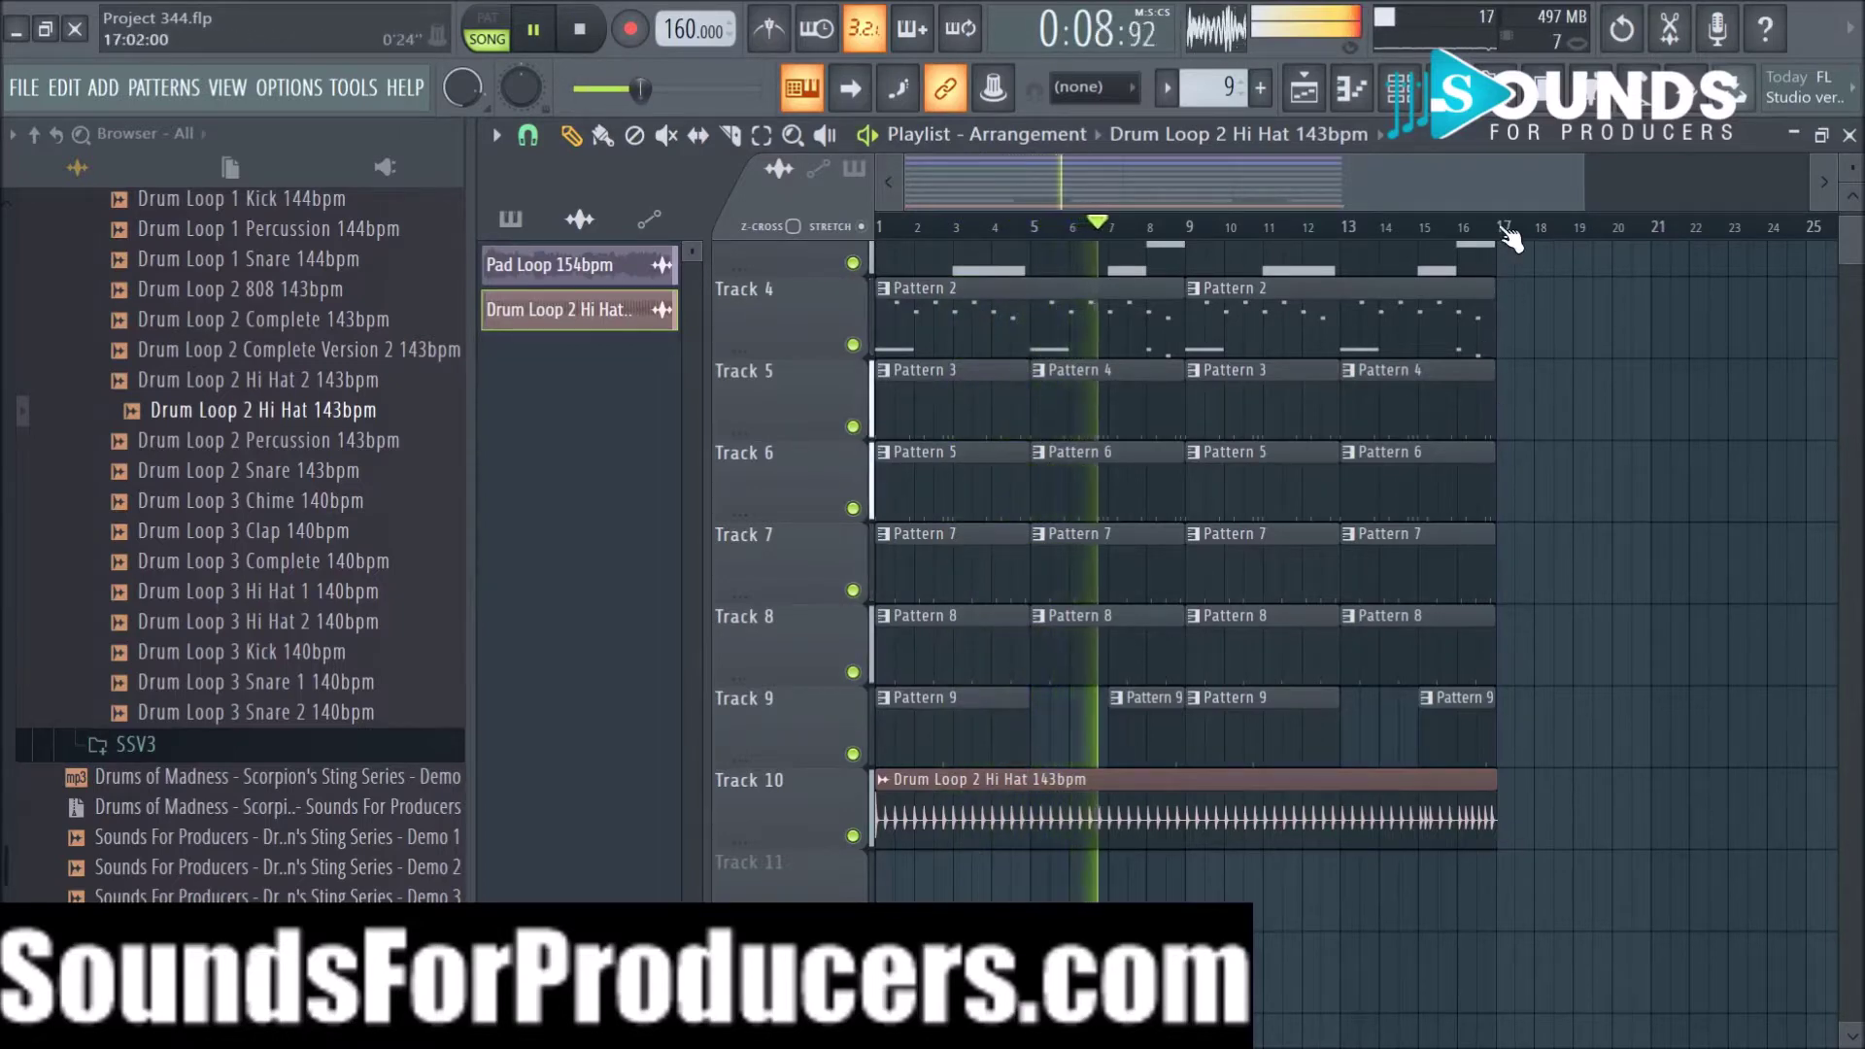
Step: Line up the end of the Drum Loop 2 Hi Hat clip on Track 10 exactly with bar 17
{"action": "scroll", "coordinate": [1507, 237], "scroll_direction": "up", "scroll_amount": 4}
{"action": "scroll", "coordinate": [1507, 230], "scroll_direction": "up", "scroll_amount": 1}
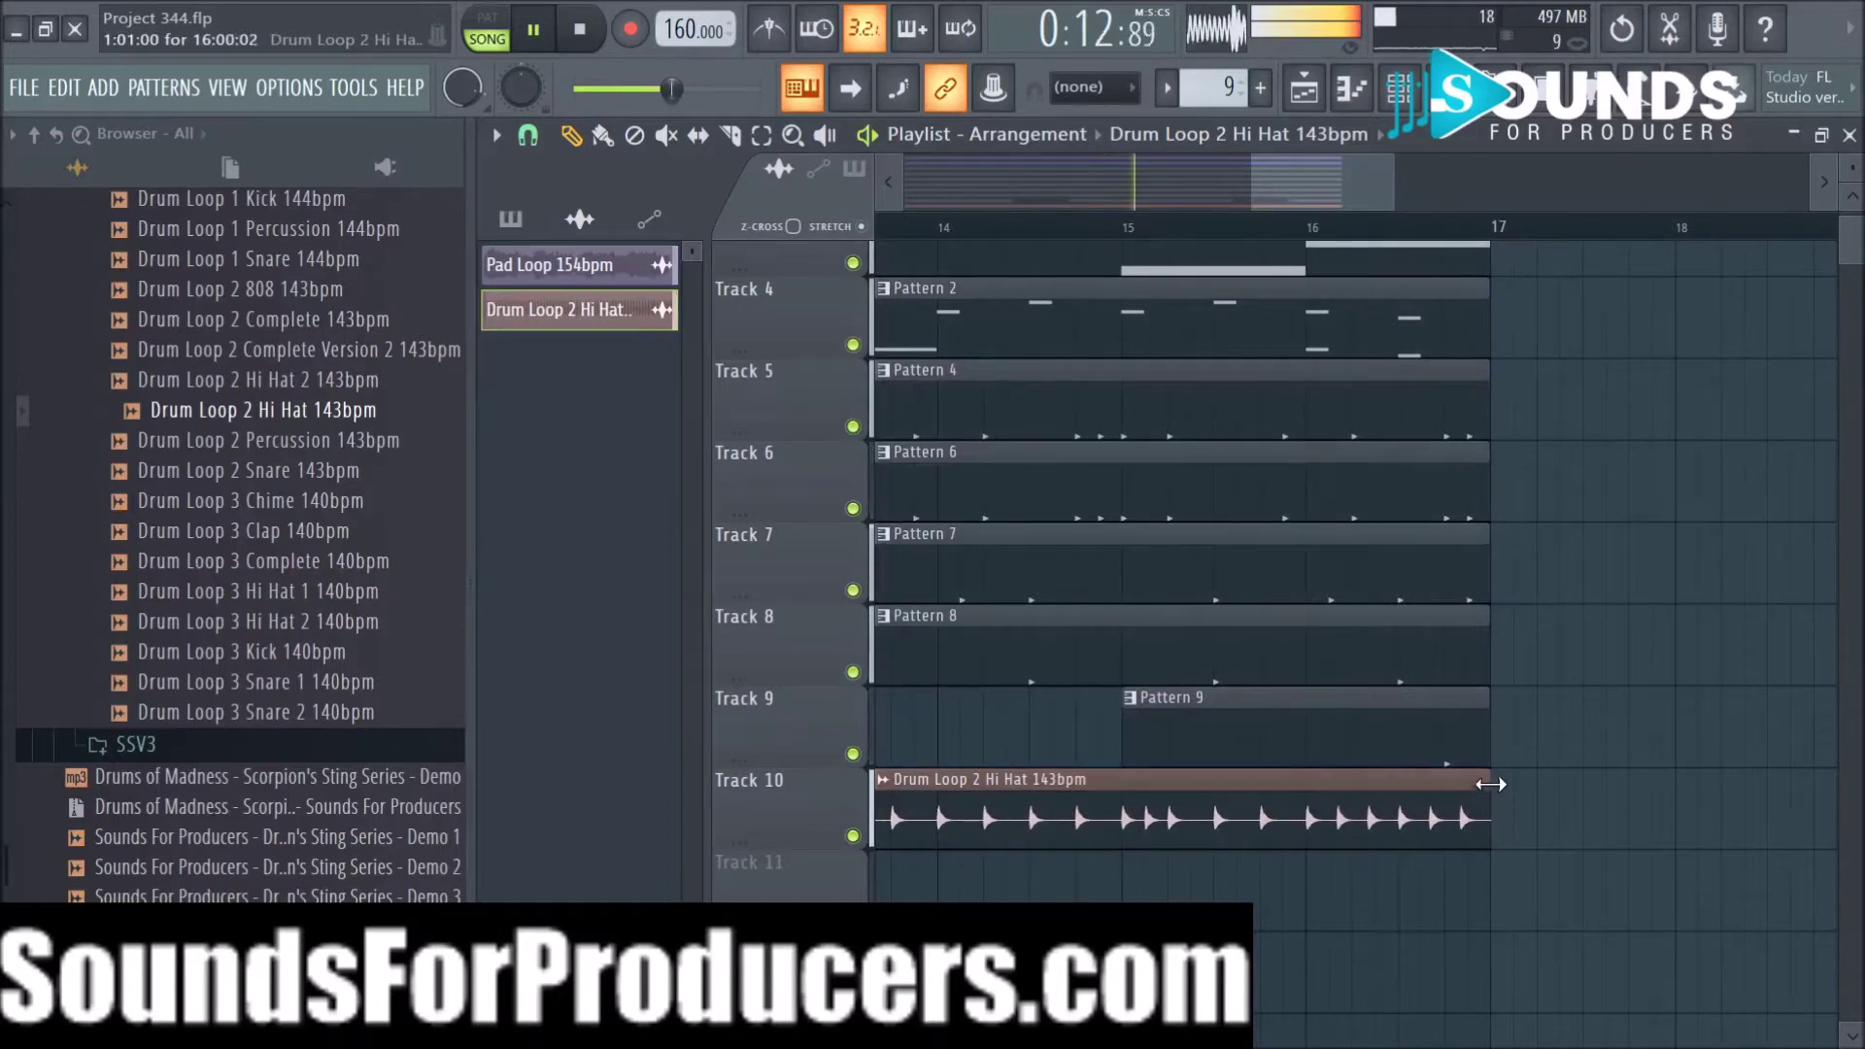
{"action": "scroll", "coordinate": [1476, 233], "scroll_direction": "up", "scroll_amount": 3}
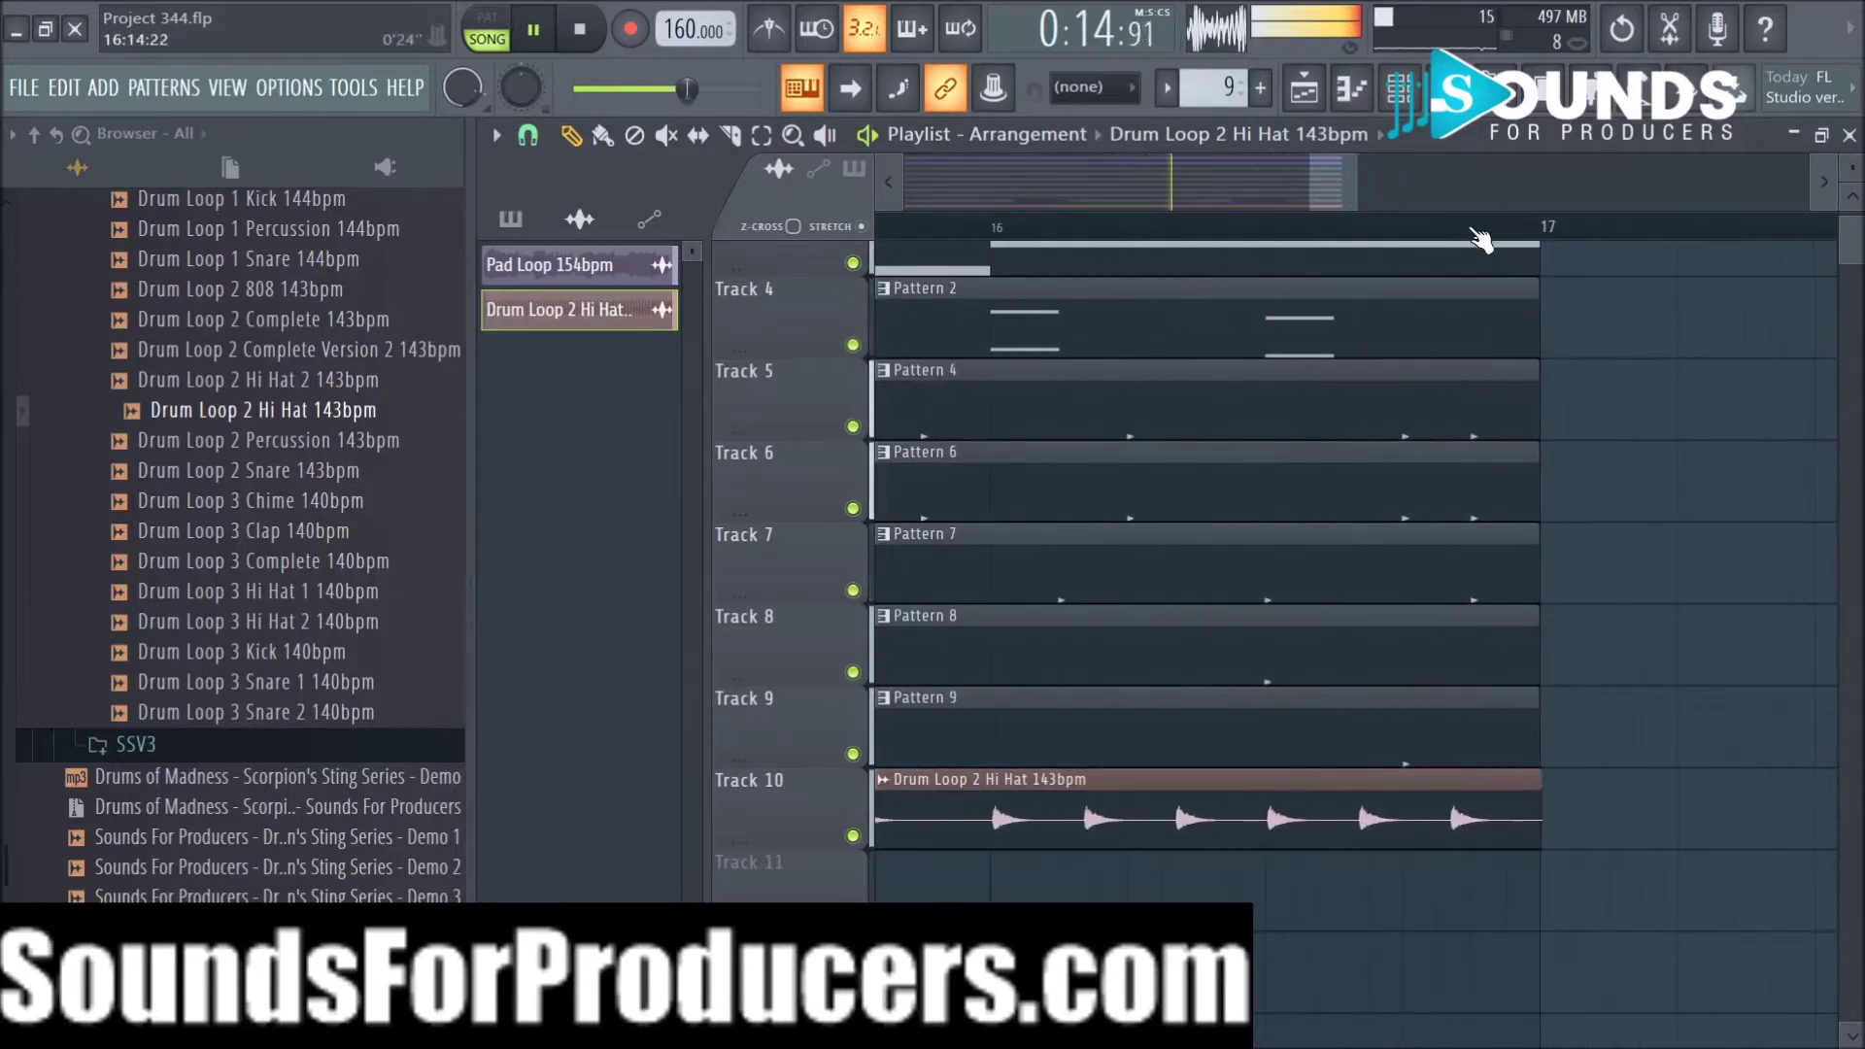
{"action": "scroll", "coordinate": [1481, 239], "scroll_direction": "up", "scroll_amount": 2}
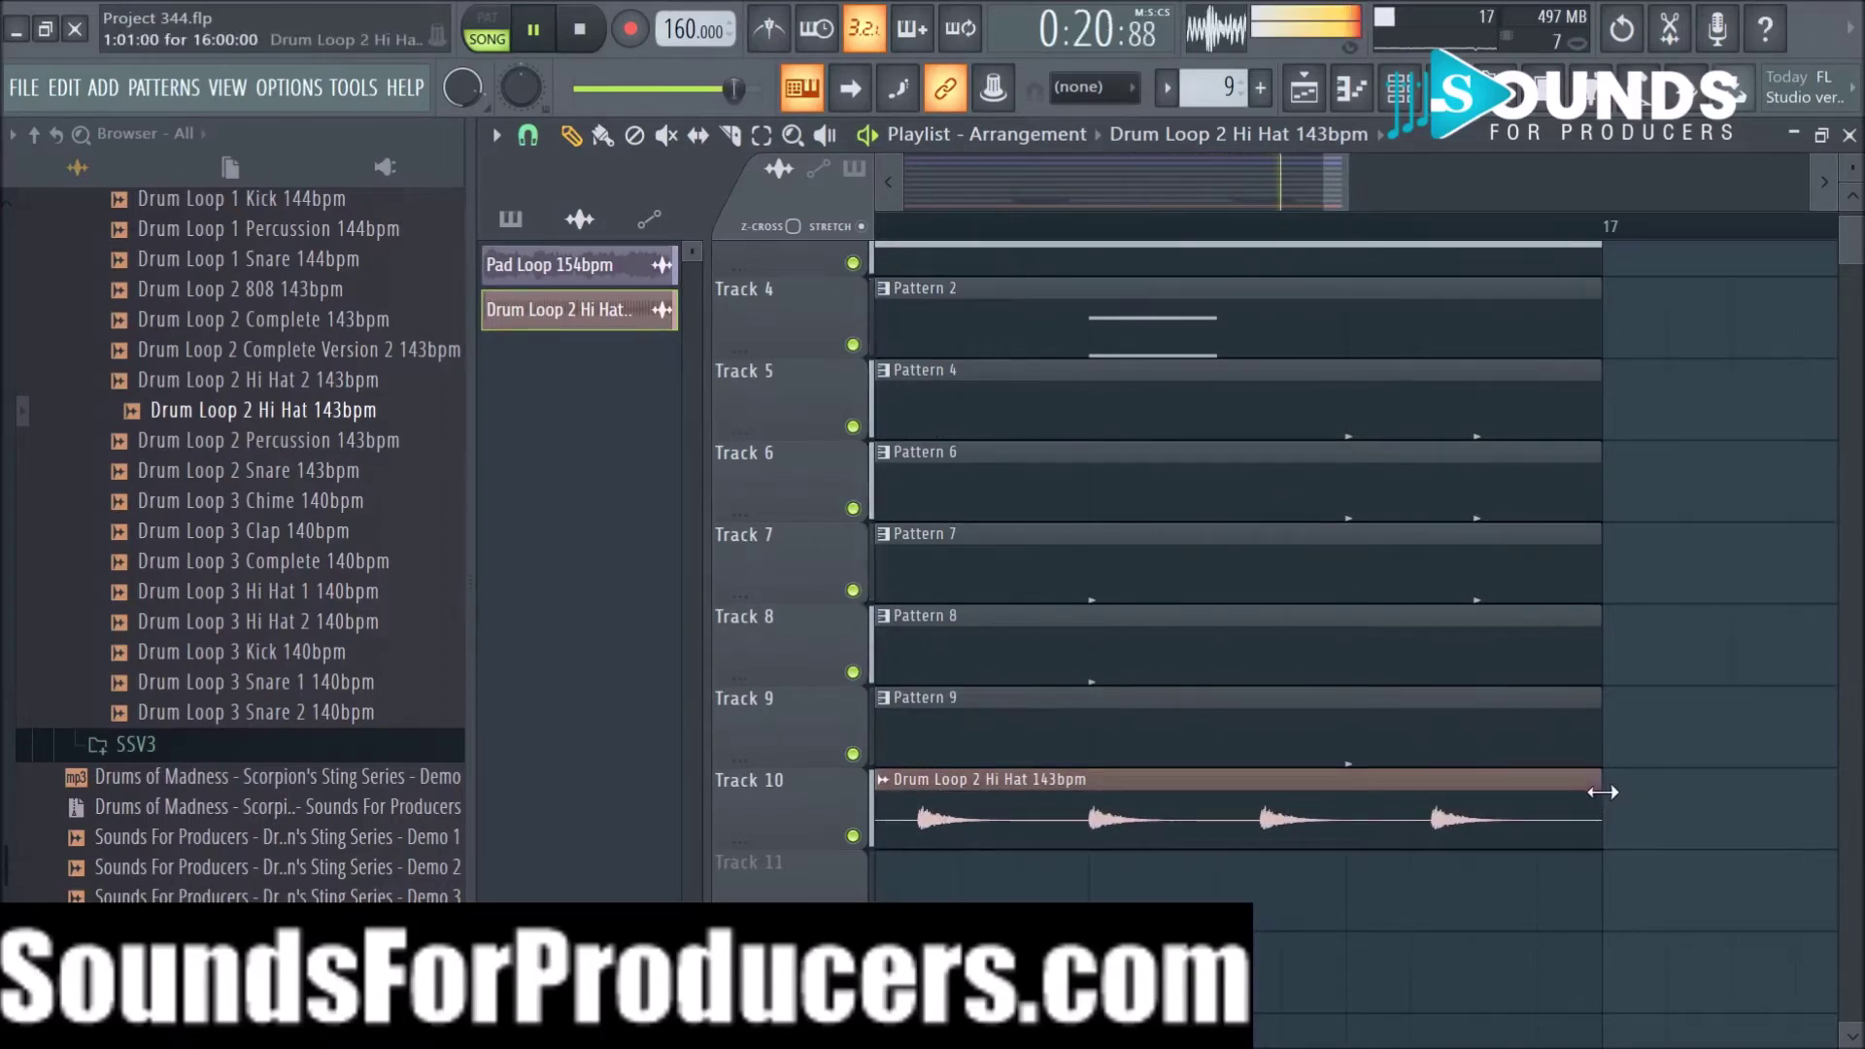
{"action": "scroll", "coordinate": [1571, 231], "scroll_direction": "up", "scroll_amount": 6}
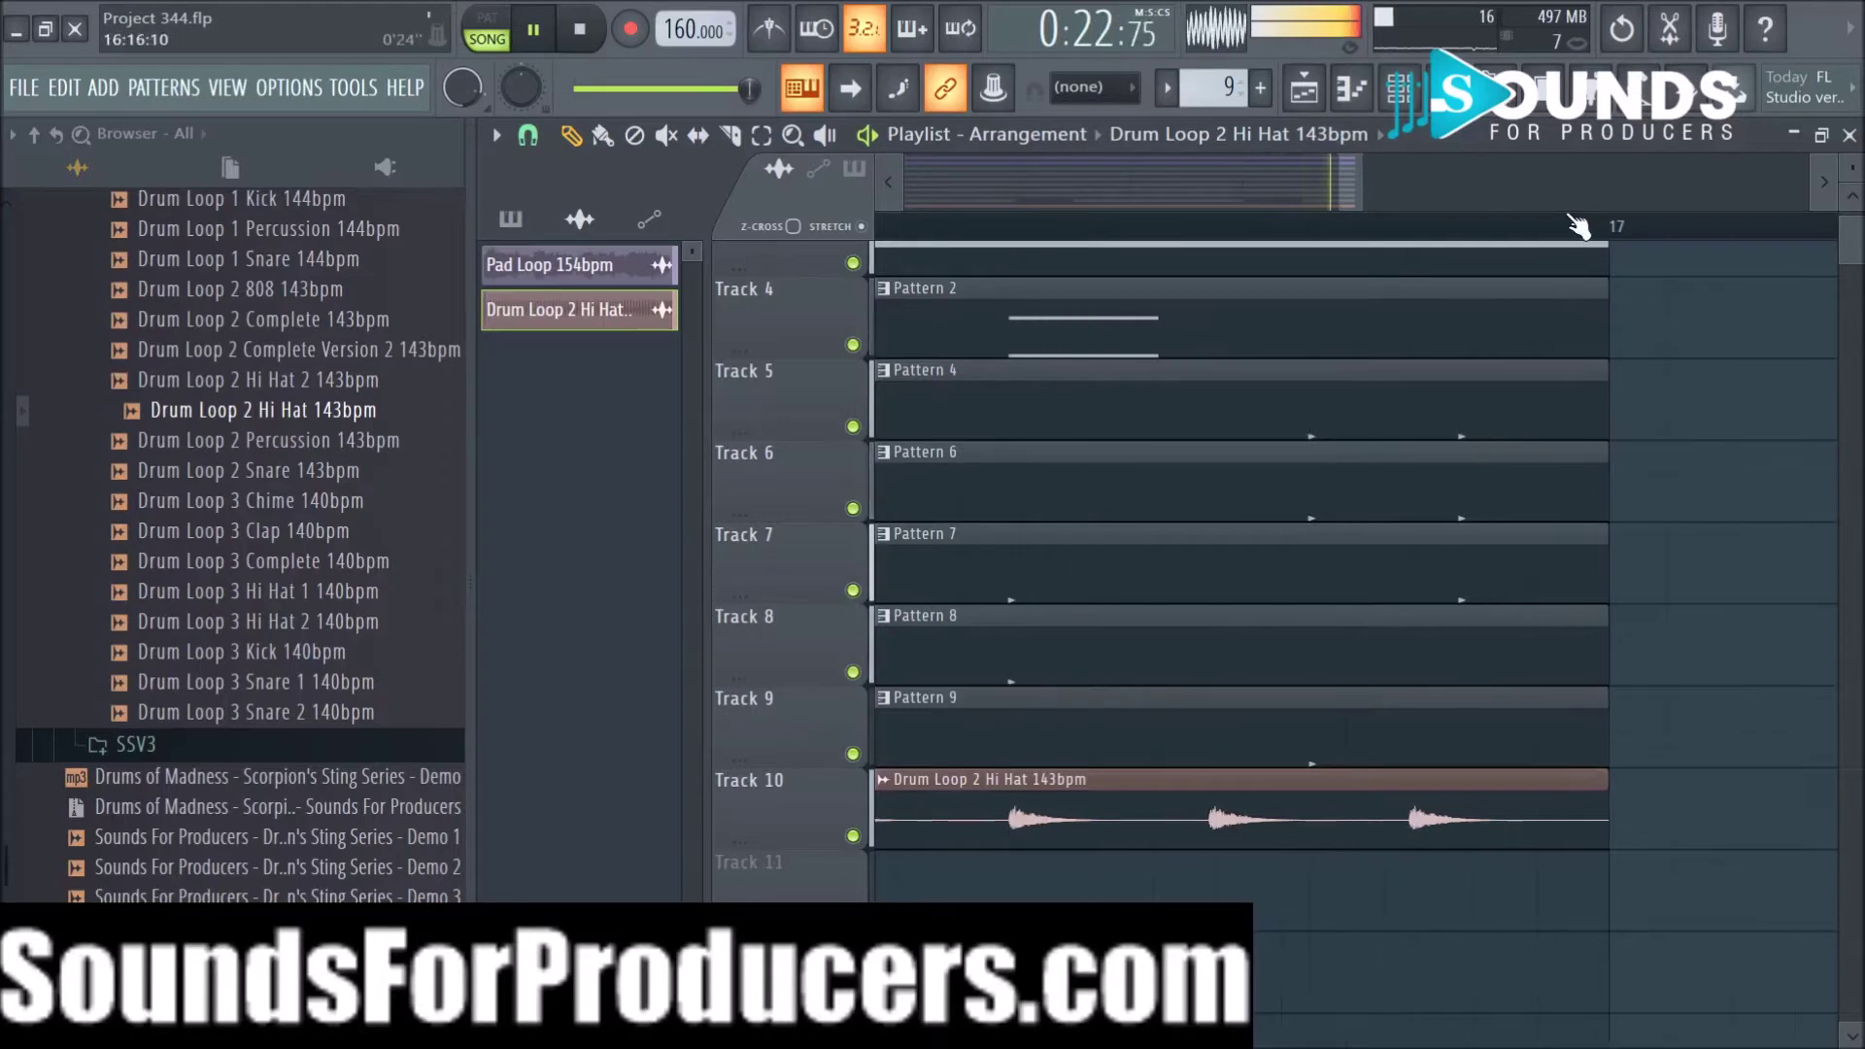
{"action": "scroll", "coordinate": [1570, 234], "scroll_direction": "down", "scroll_amount": 7}
{"action": "scroll", "coordinate": [1579, 243], "scroll_direction": "down", "scroll_amount": 10}
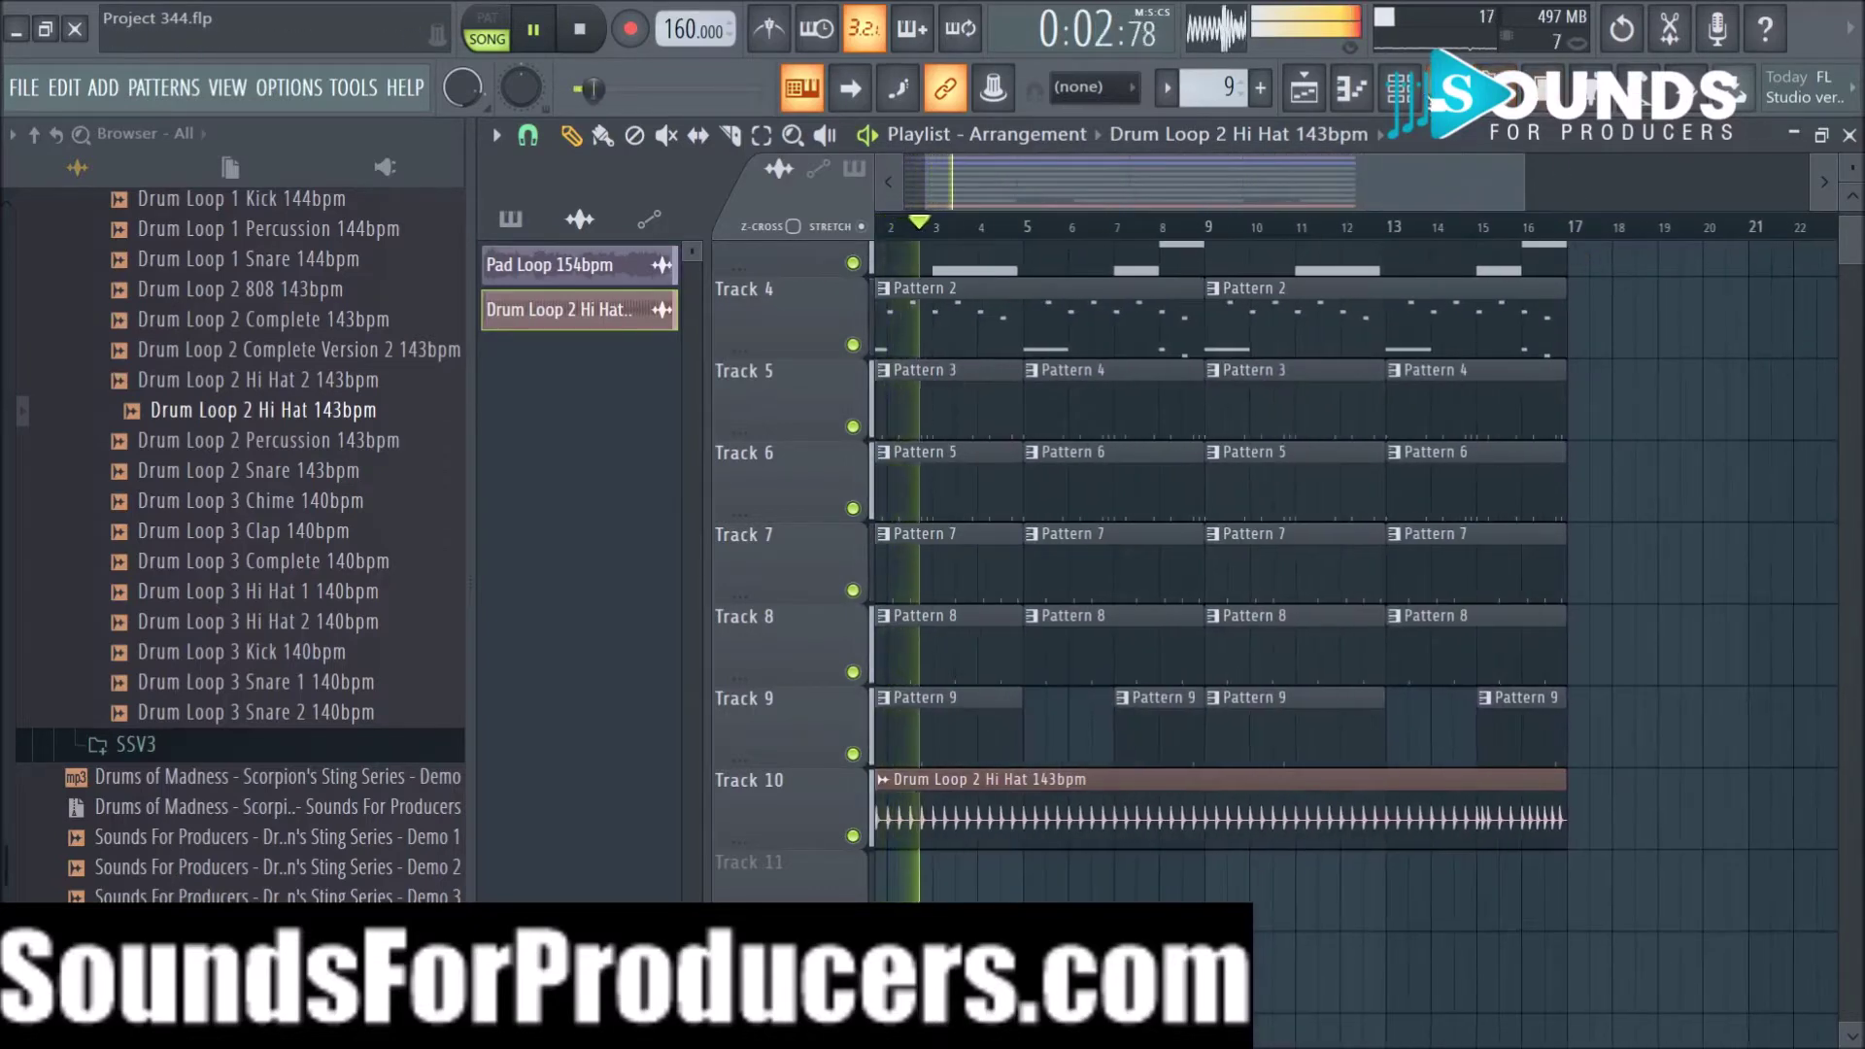
Step: Set the time-stretching mode of the Drum Loop 2 Hi Hat channel to Stretch and close its settings
{"action": "left_click", "coordinate": [1400, 88]}
{"action": "left_click", "coordinate": [996, 549]}
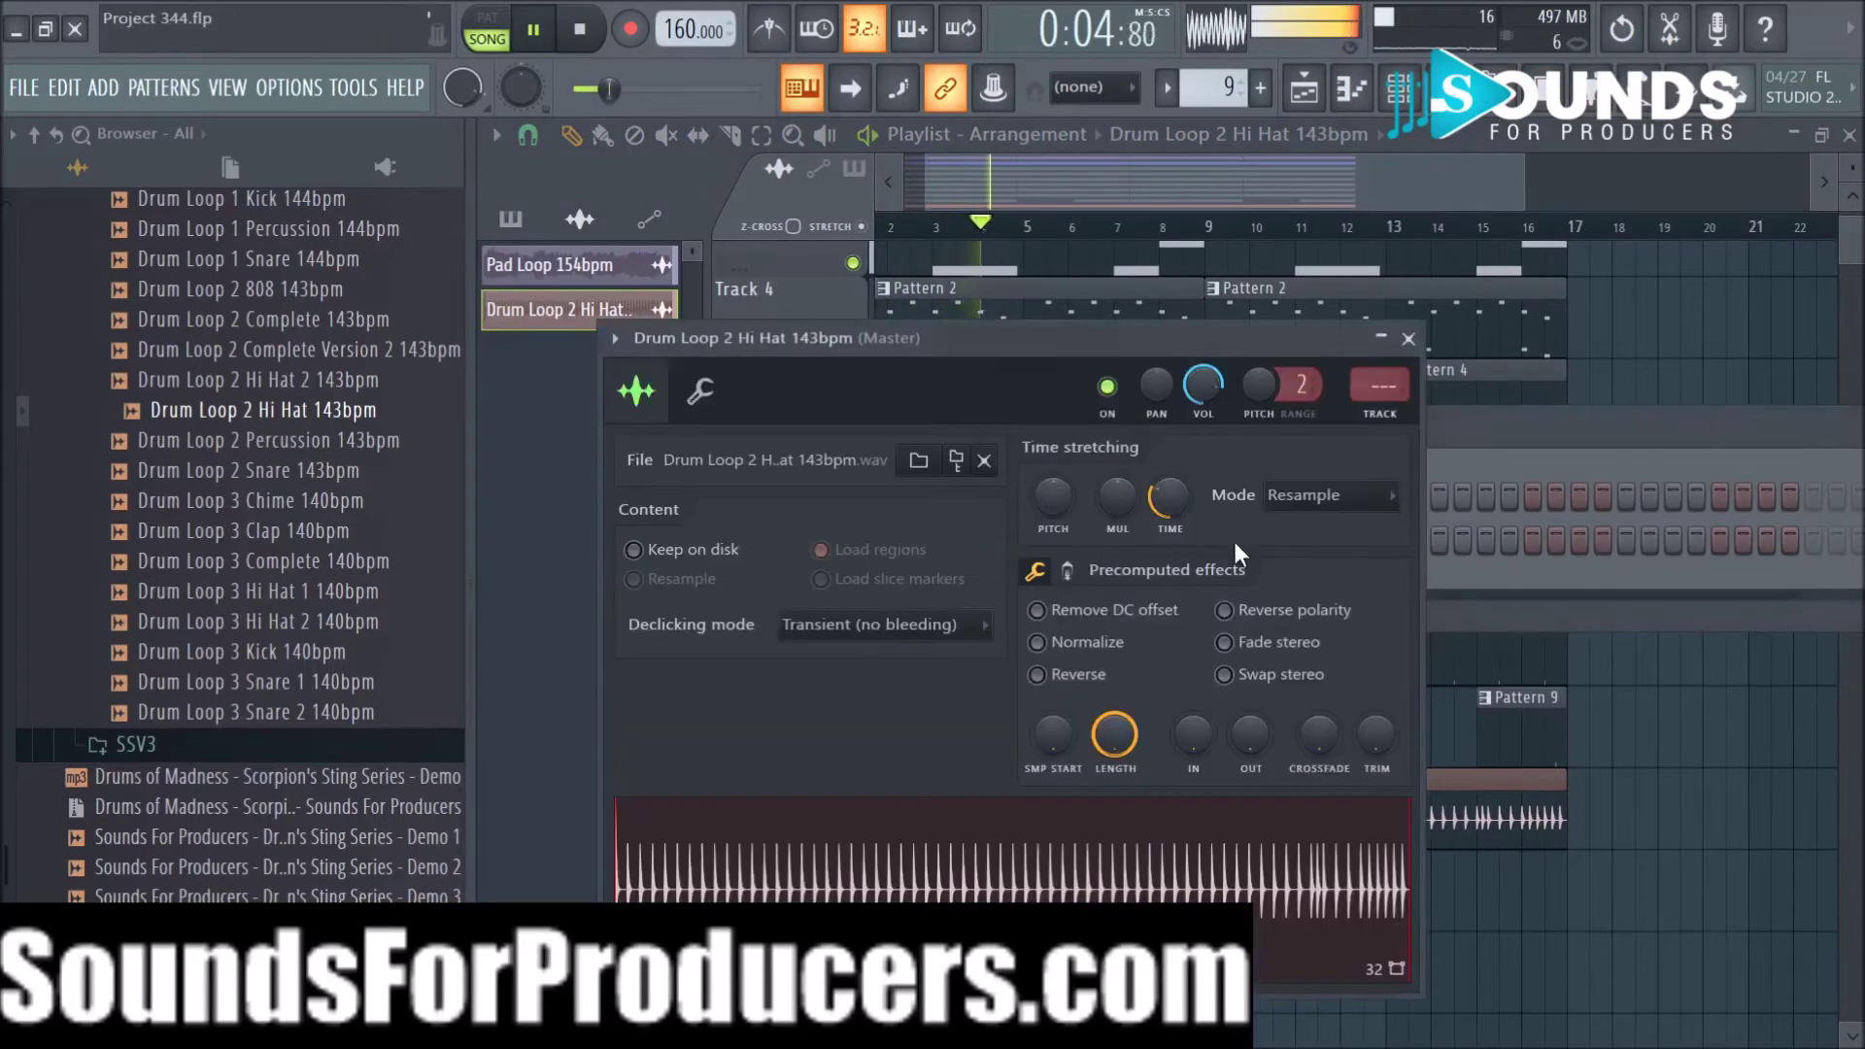
{"action": "left_click", "coordinate": [1338, 495]}
{"action": "left_click", "coordinate": [1333, 570]}
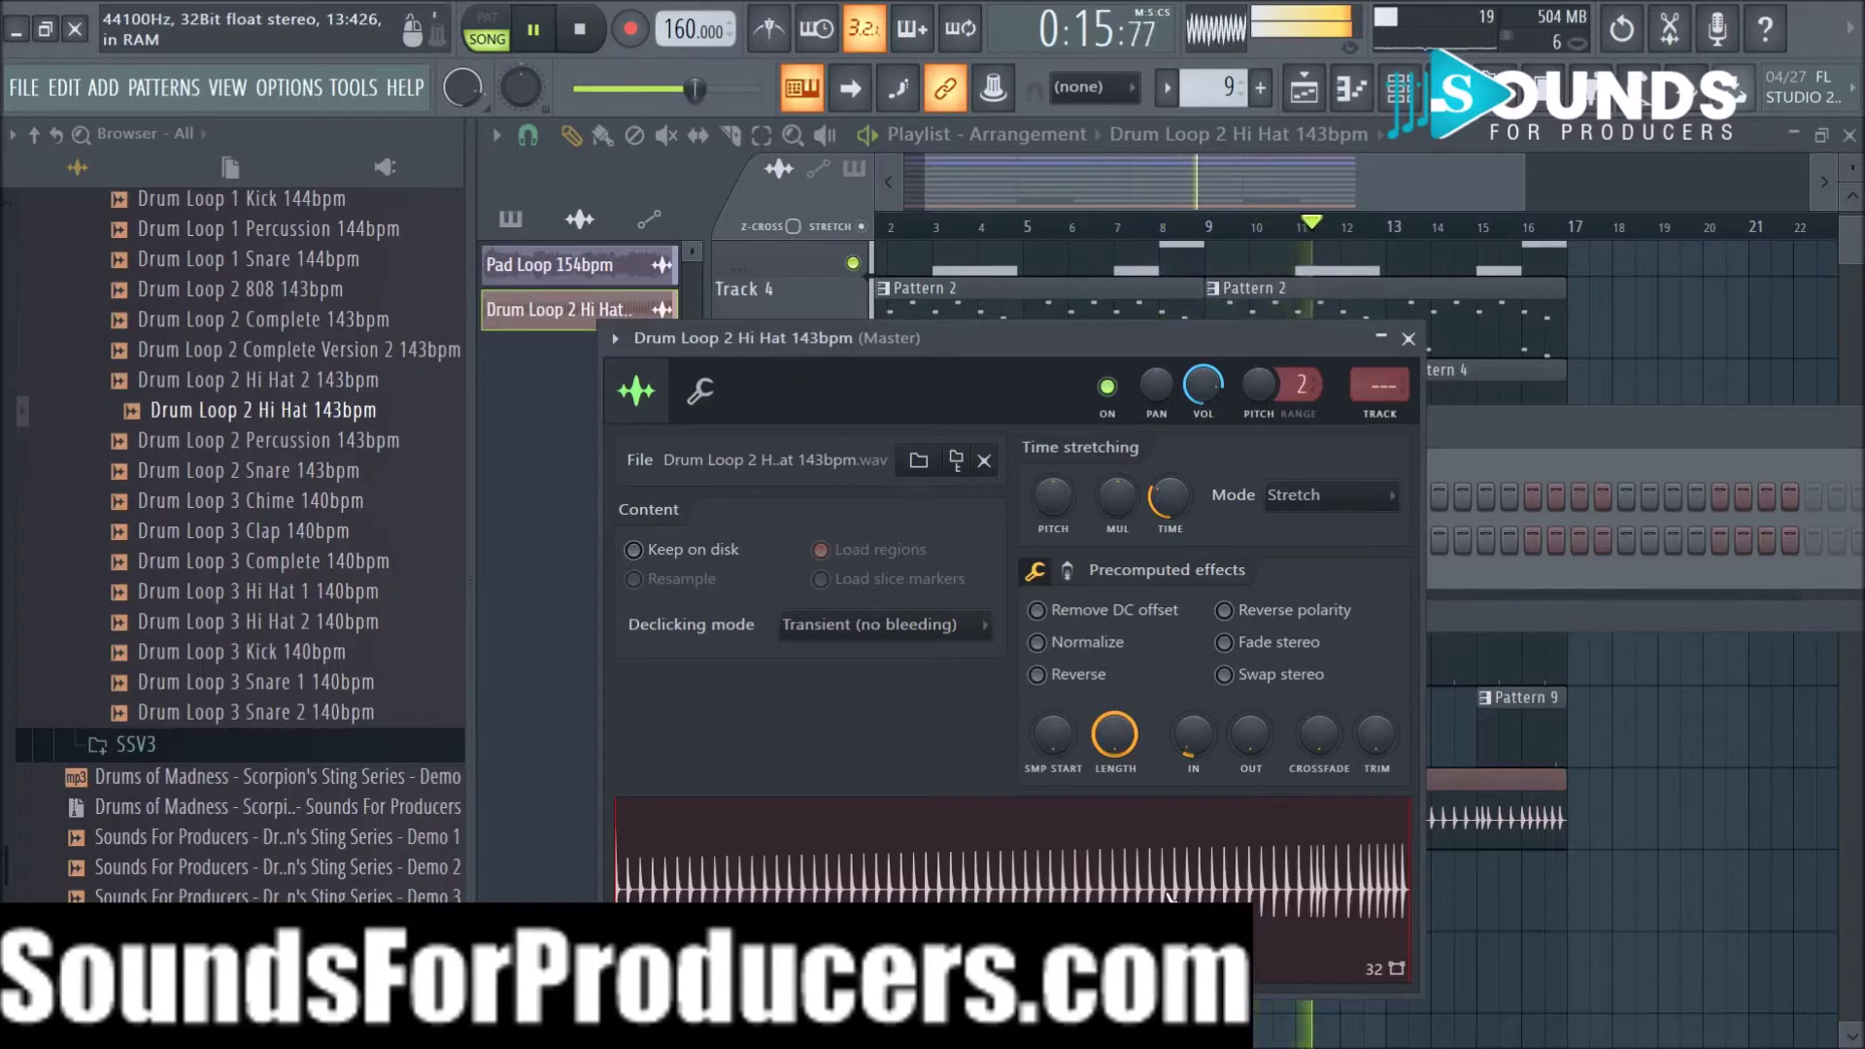
{"action": "left_click", "coordinate": [1407, 339]}
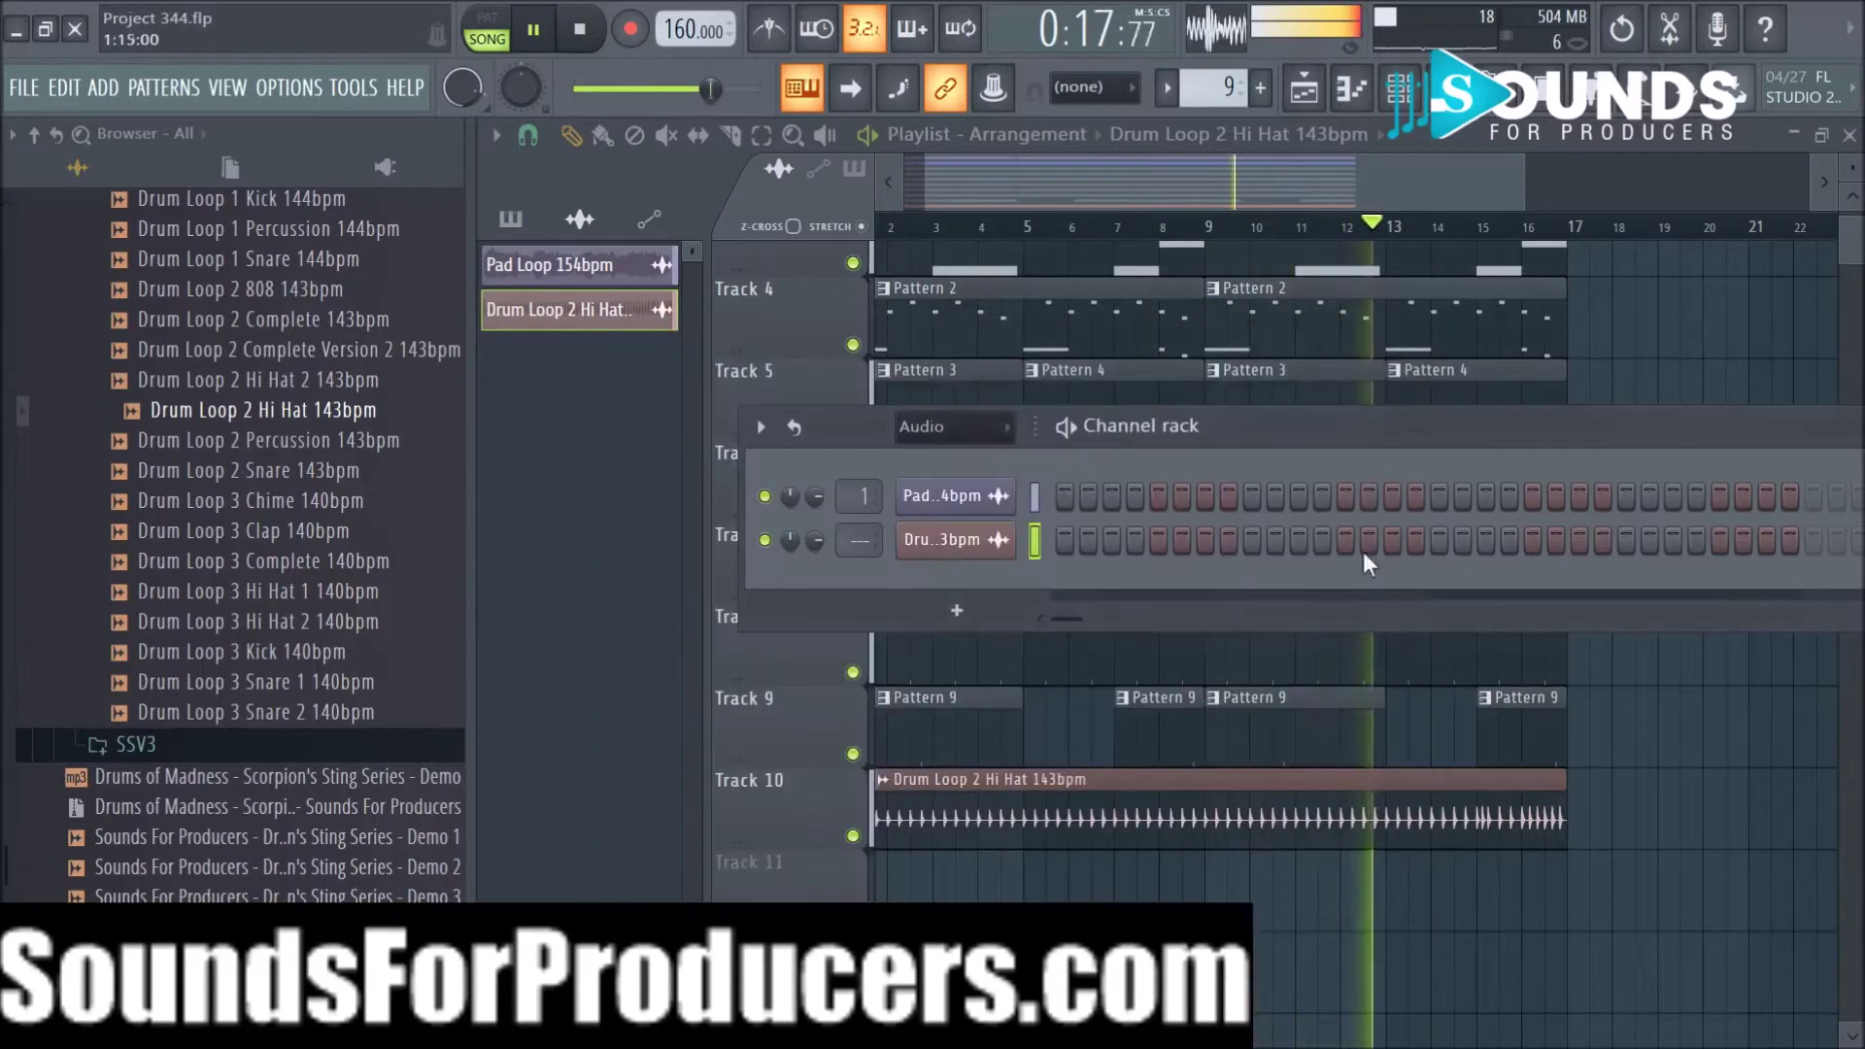
Step: Remove the Drum Loop 2 Hi Hat clip from Track 10 and delete its channel from the project
{"action": "right_click", "coordinate": [1290, 837]}
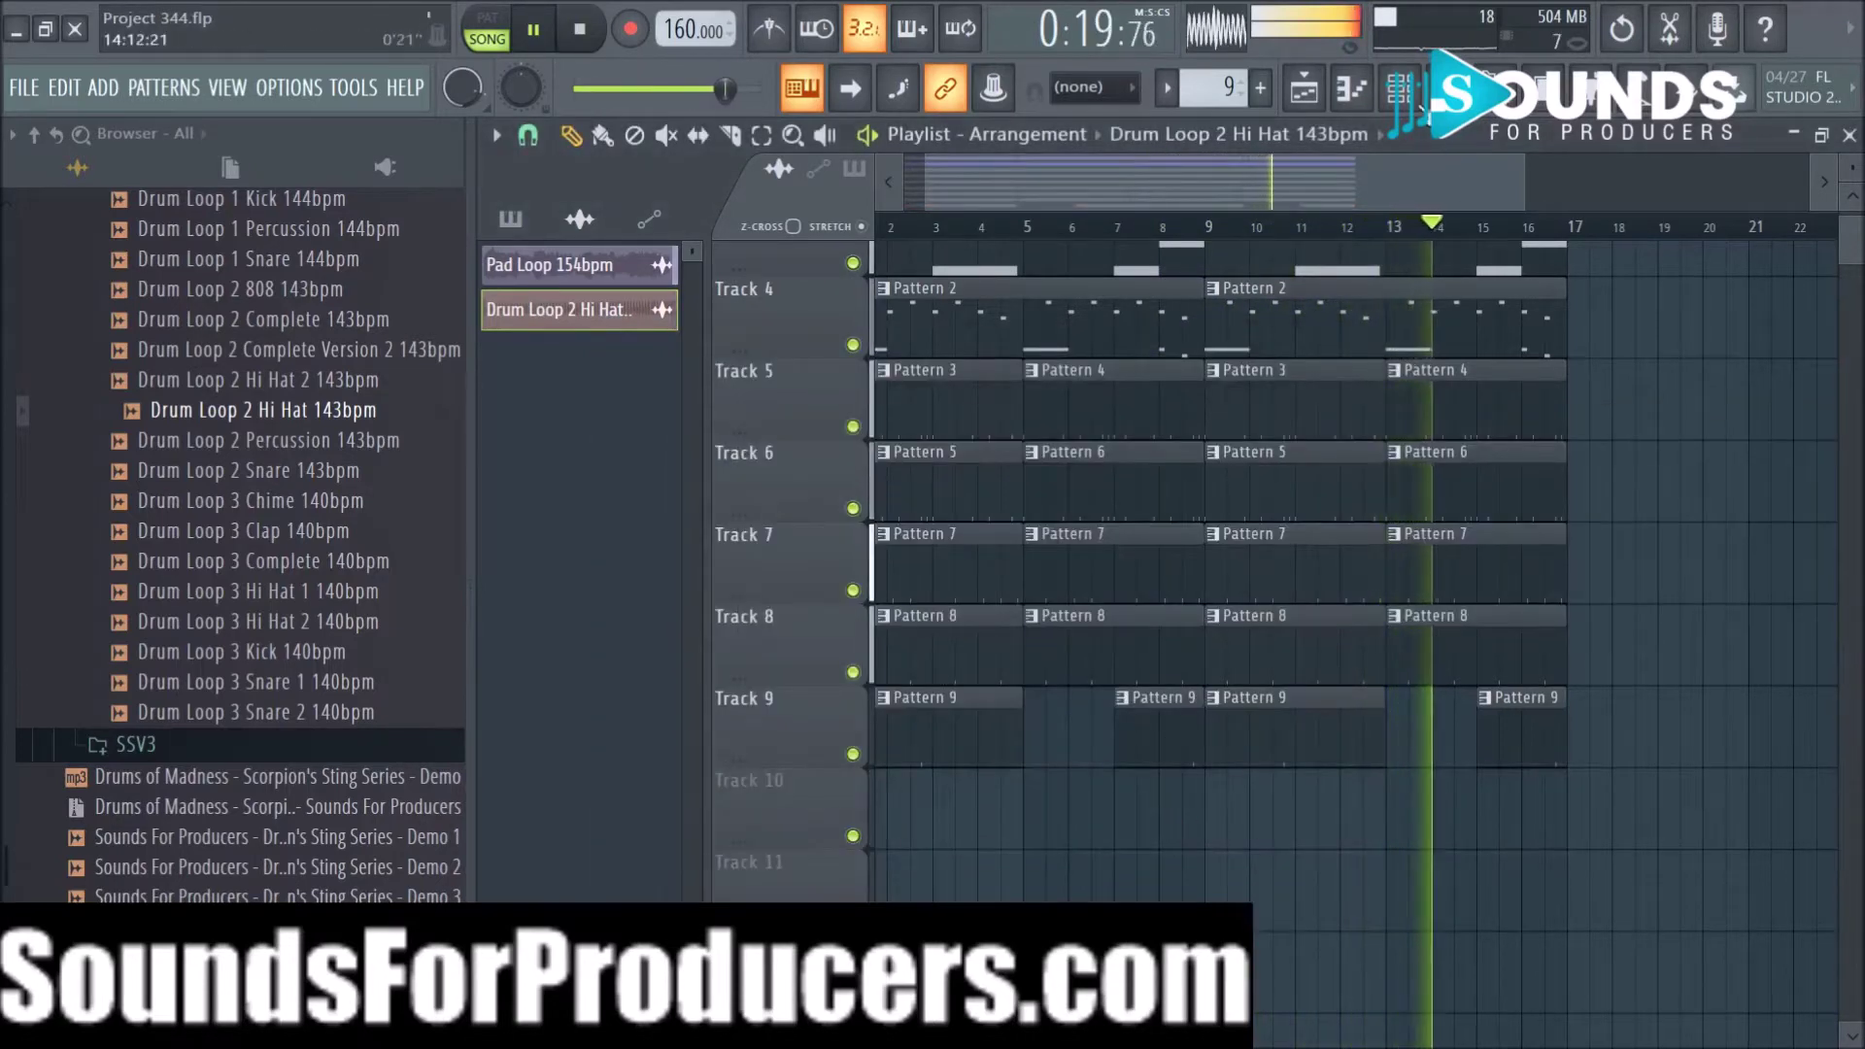
{"action": "left_click", "coordinate": [1400, 90]}
{"action": "right_click", "coordinate": [1010, 533]}
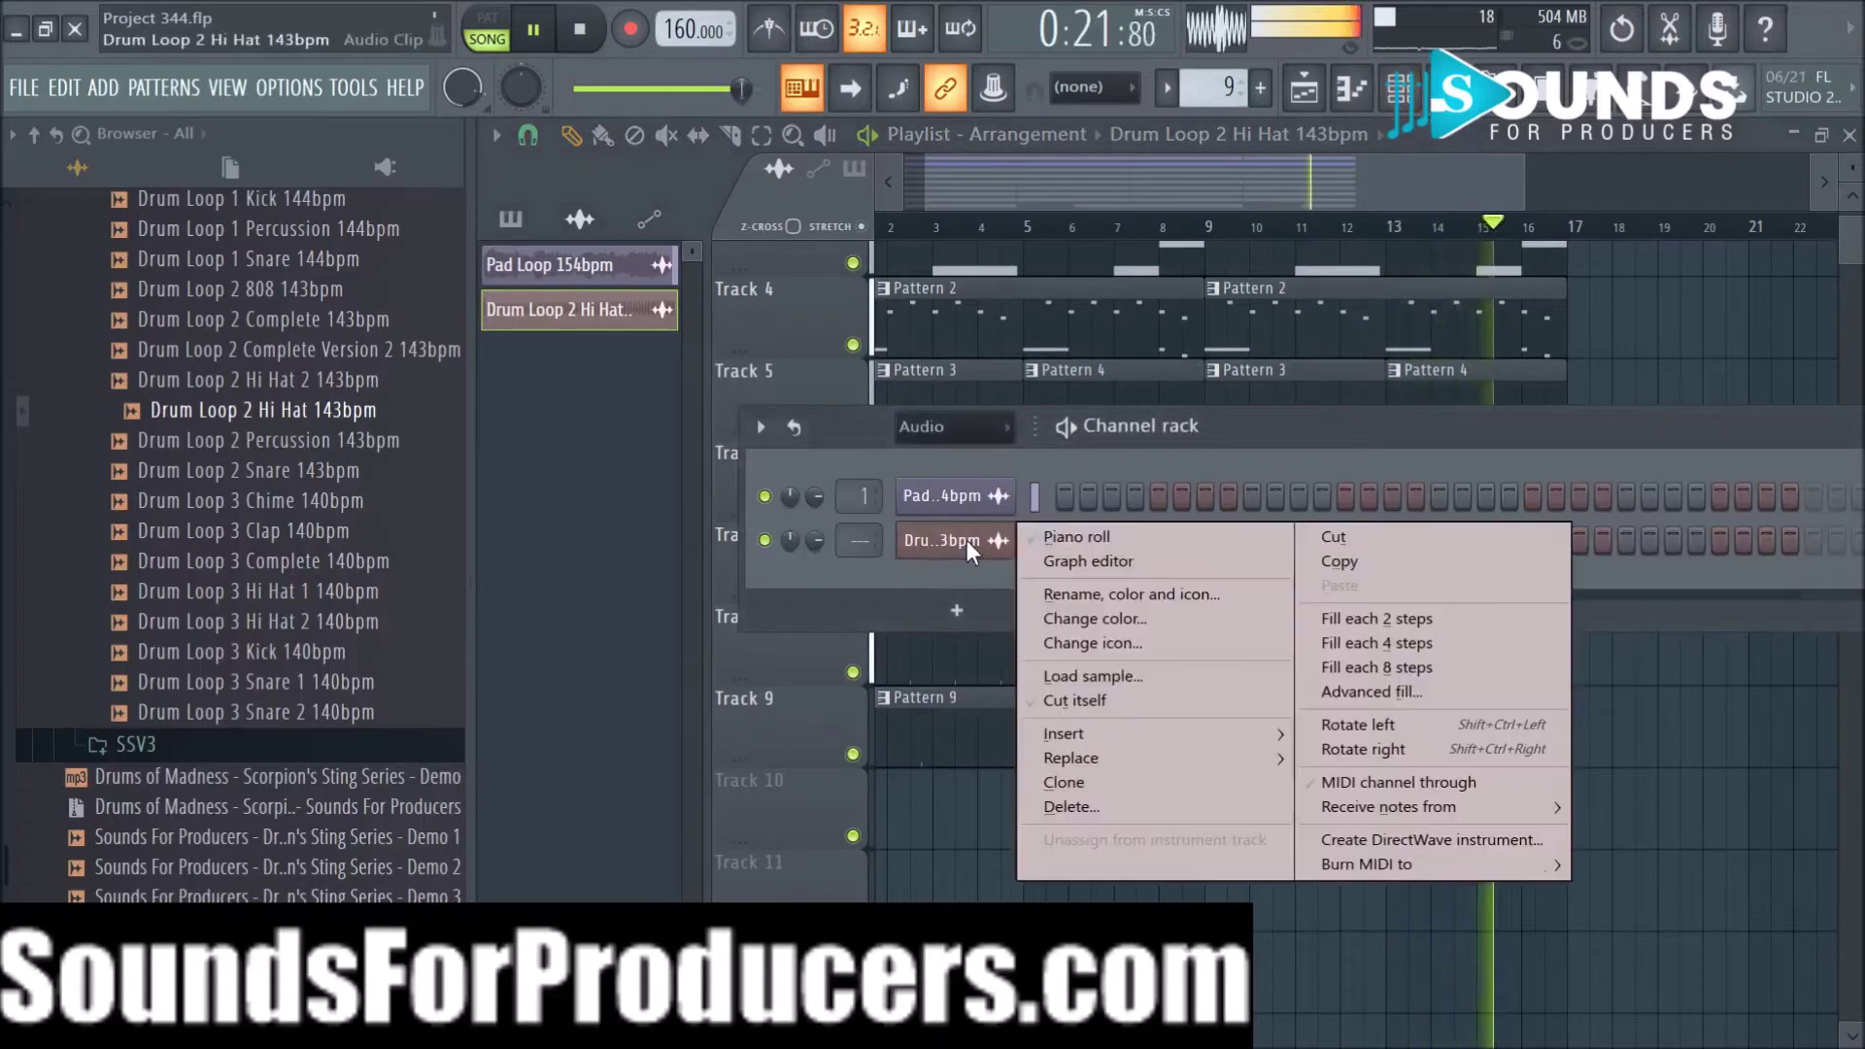
{"action": "left_click", "coordinate": [1127, 806]}
{"action": "left_click", "coordinate": [1079, 634]}
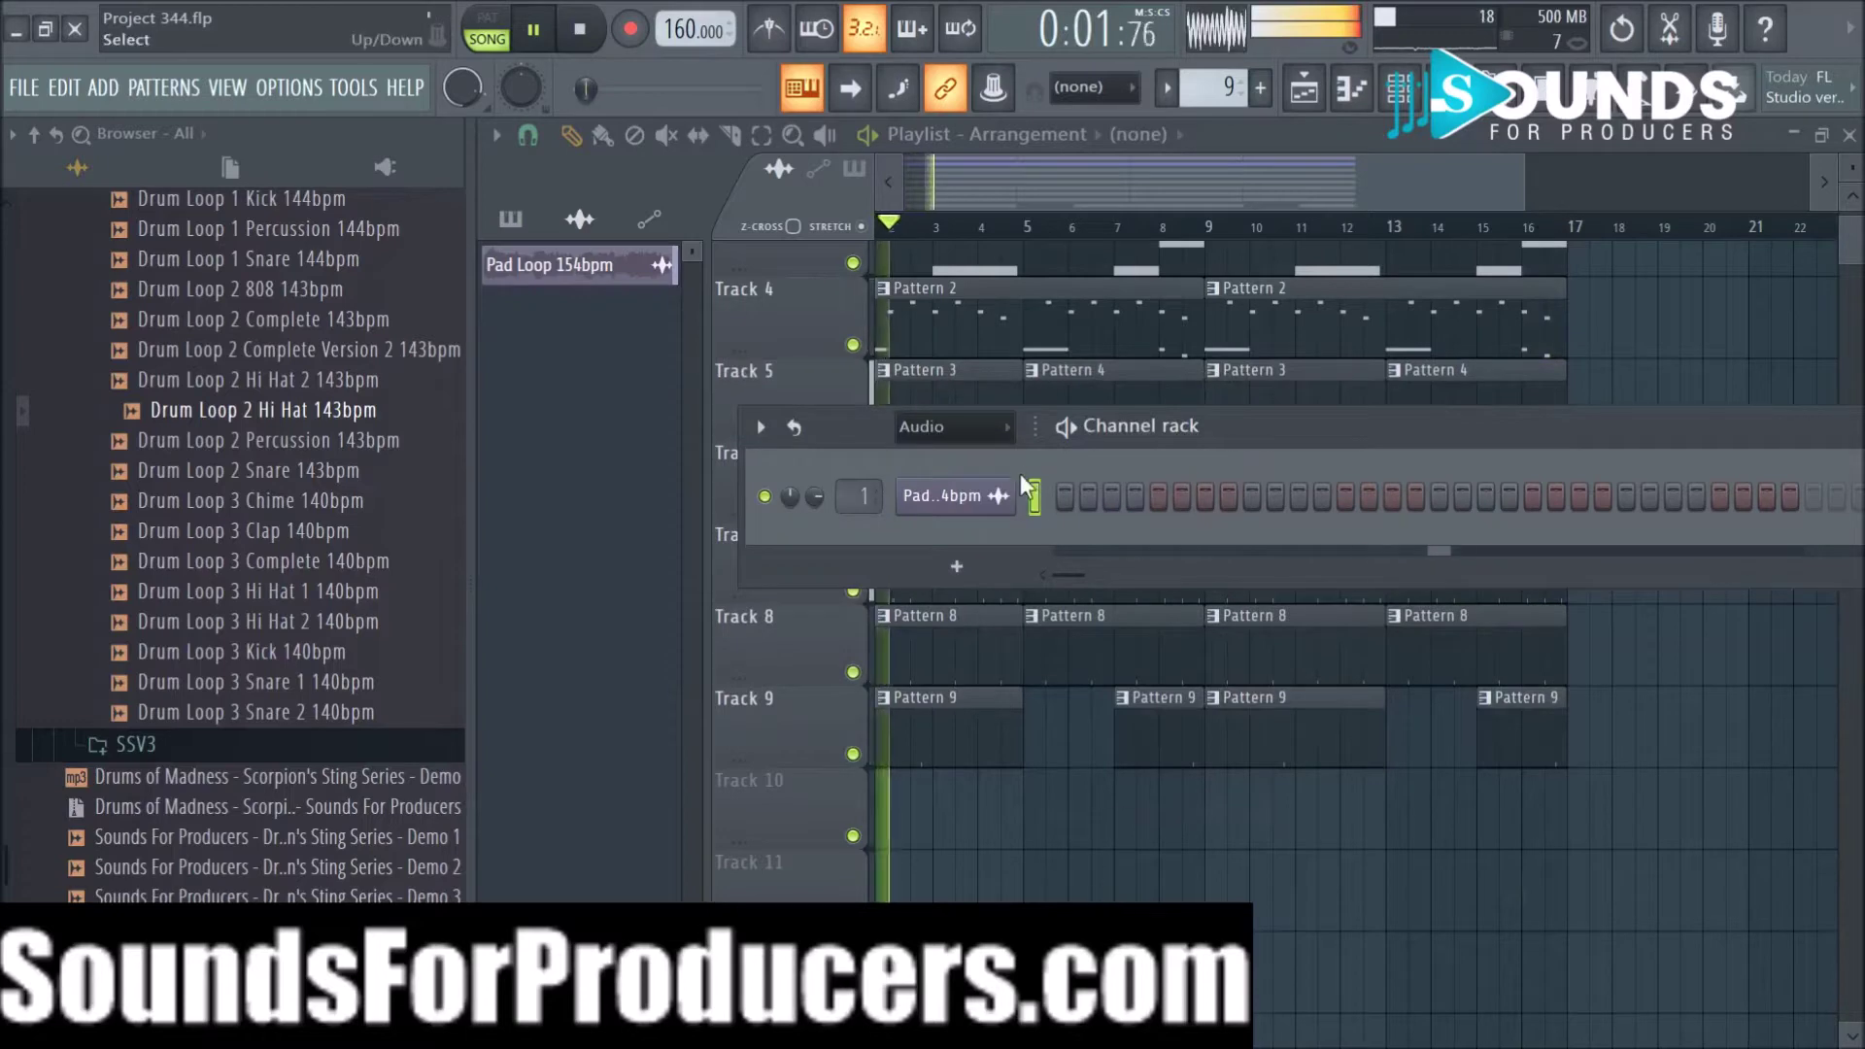
Step: Show all channel groups in the channel rack, and close the rack
{"action": "left_click", "coordinate": [993, 420]}
{"action": "left_click", "coordinate": [981, 456]}
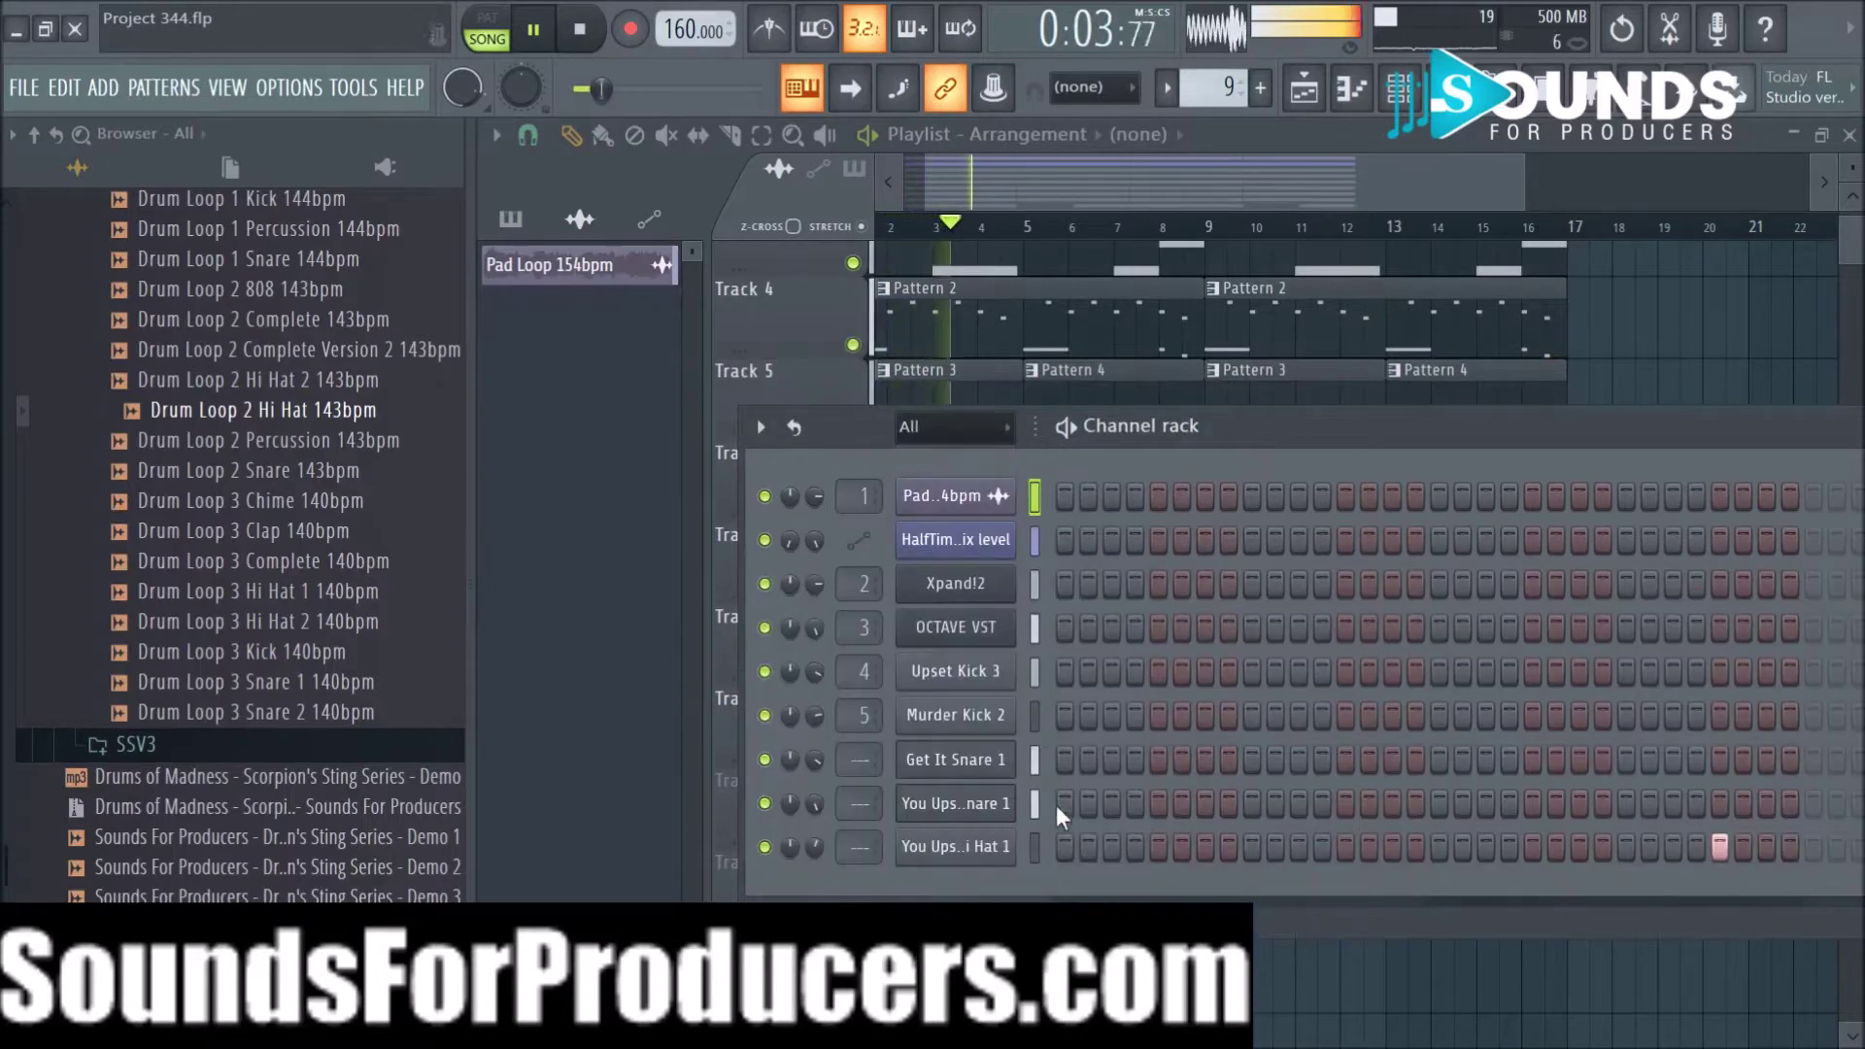
{"action": "key", "text": "F6"}
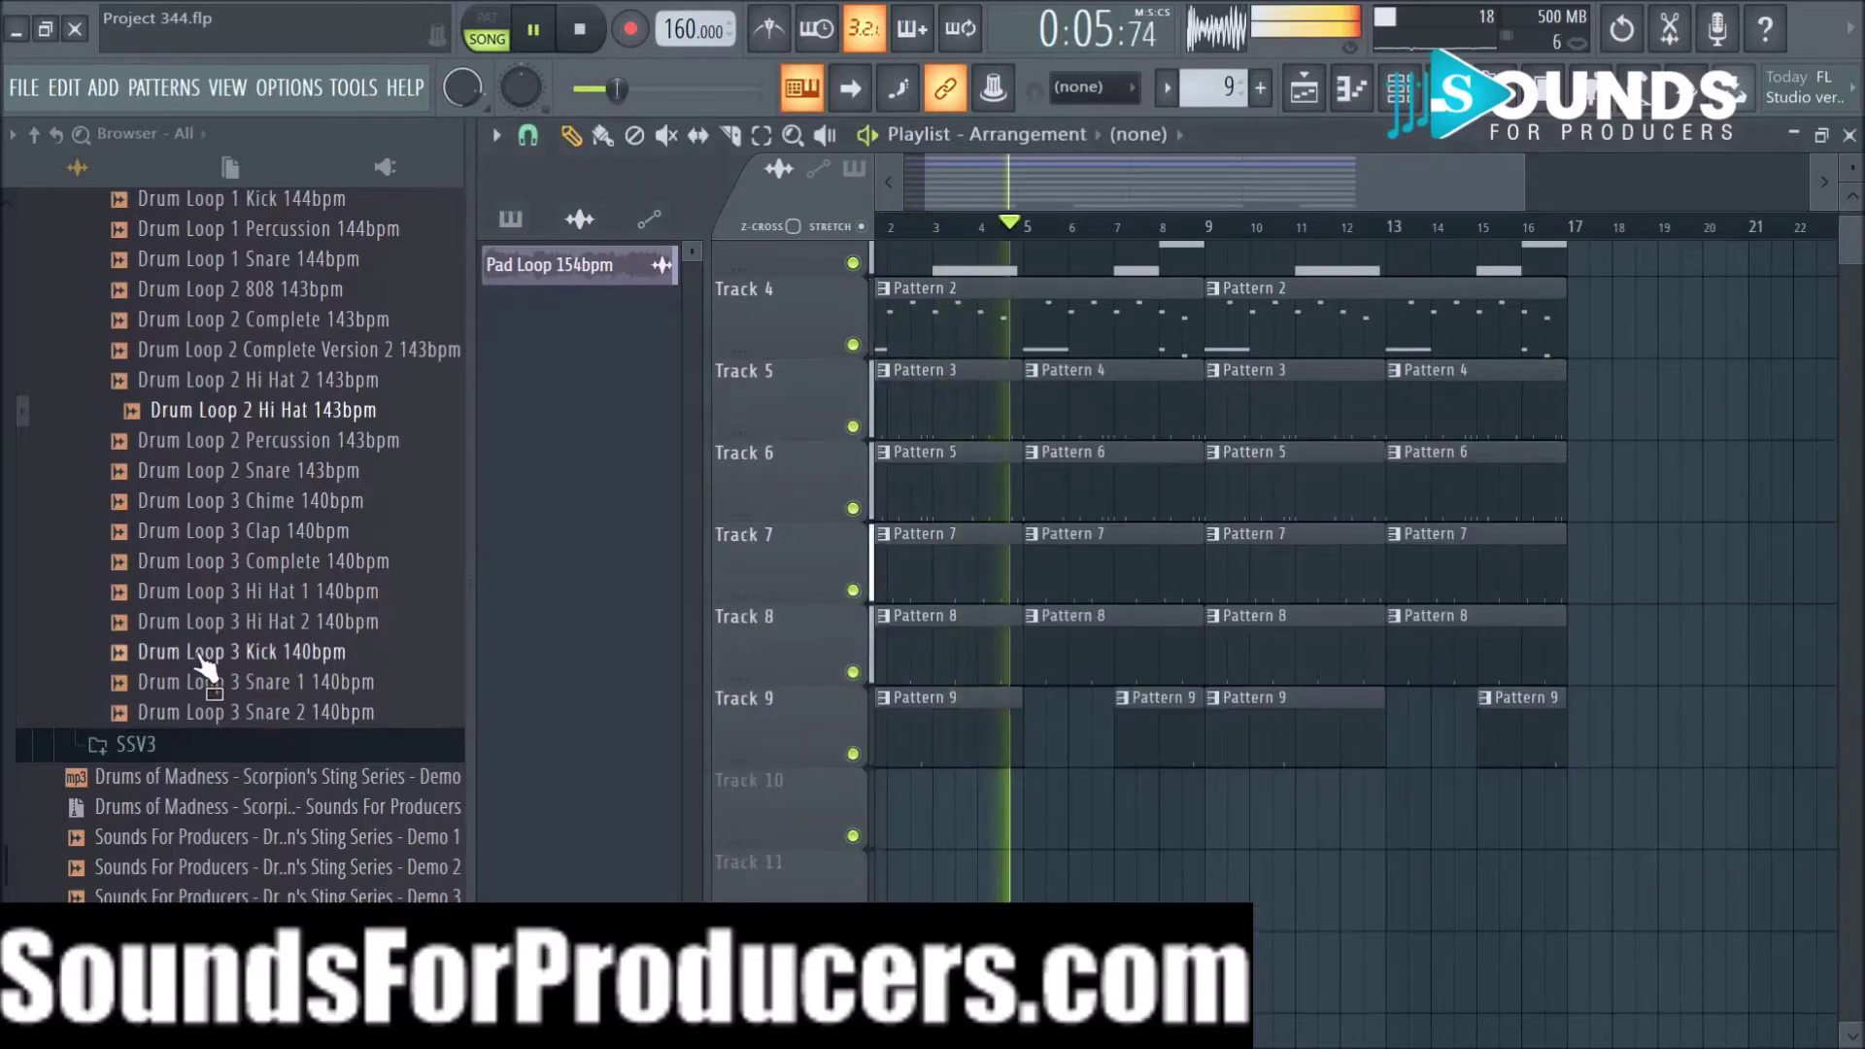
Step: Audition the Silly Games and Cold October hi-hat samples from the SSV2 Bonus One Shots folder
{"action": "scroll", "coordinate": [204, 665], "scroll_direction": "up", "scroll_amount": 6}
{"action": "left_click", "coordinate": [219, 594]}
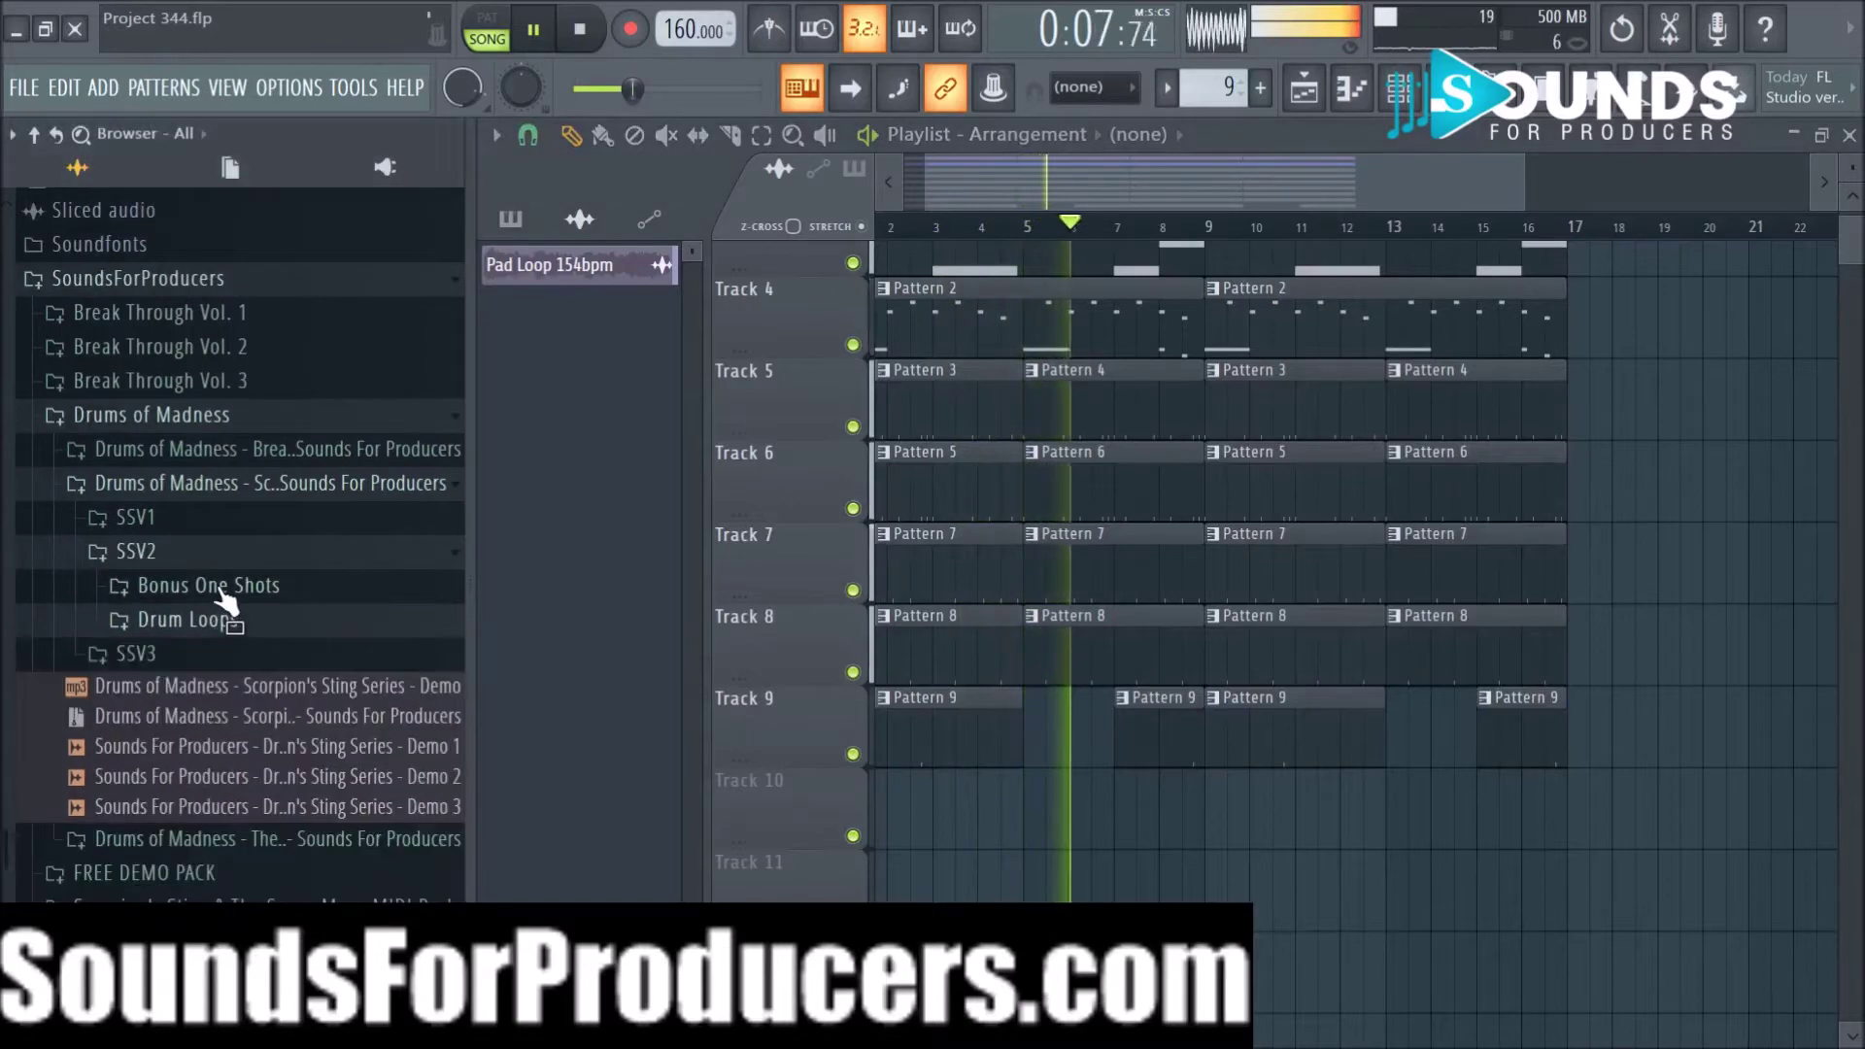
{"action": "left_click", "coordinate": [225, 789]}
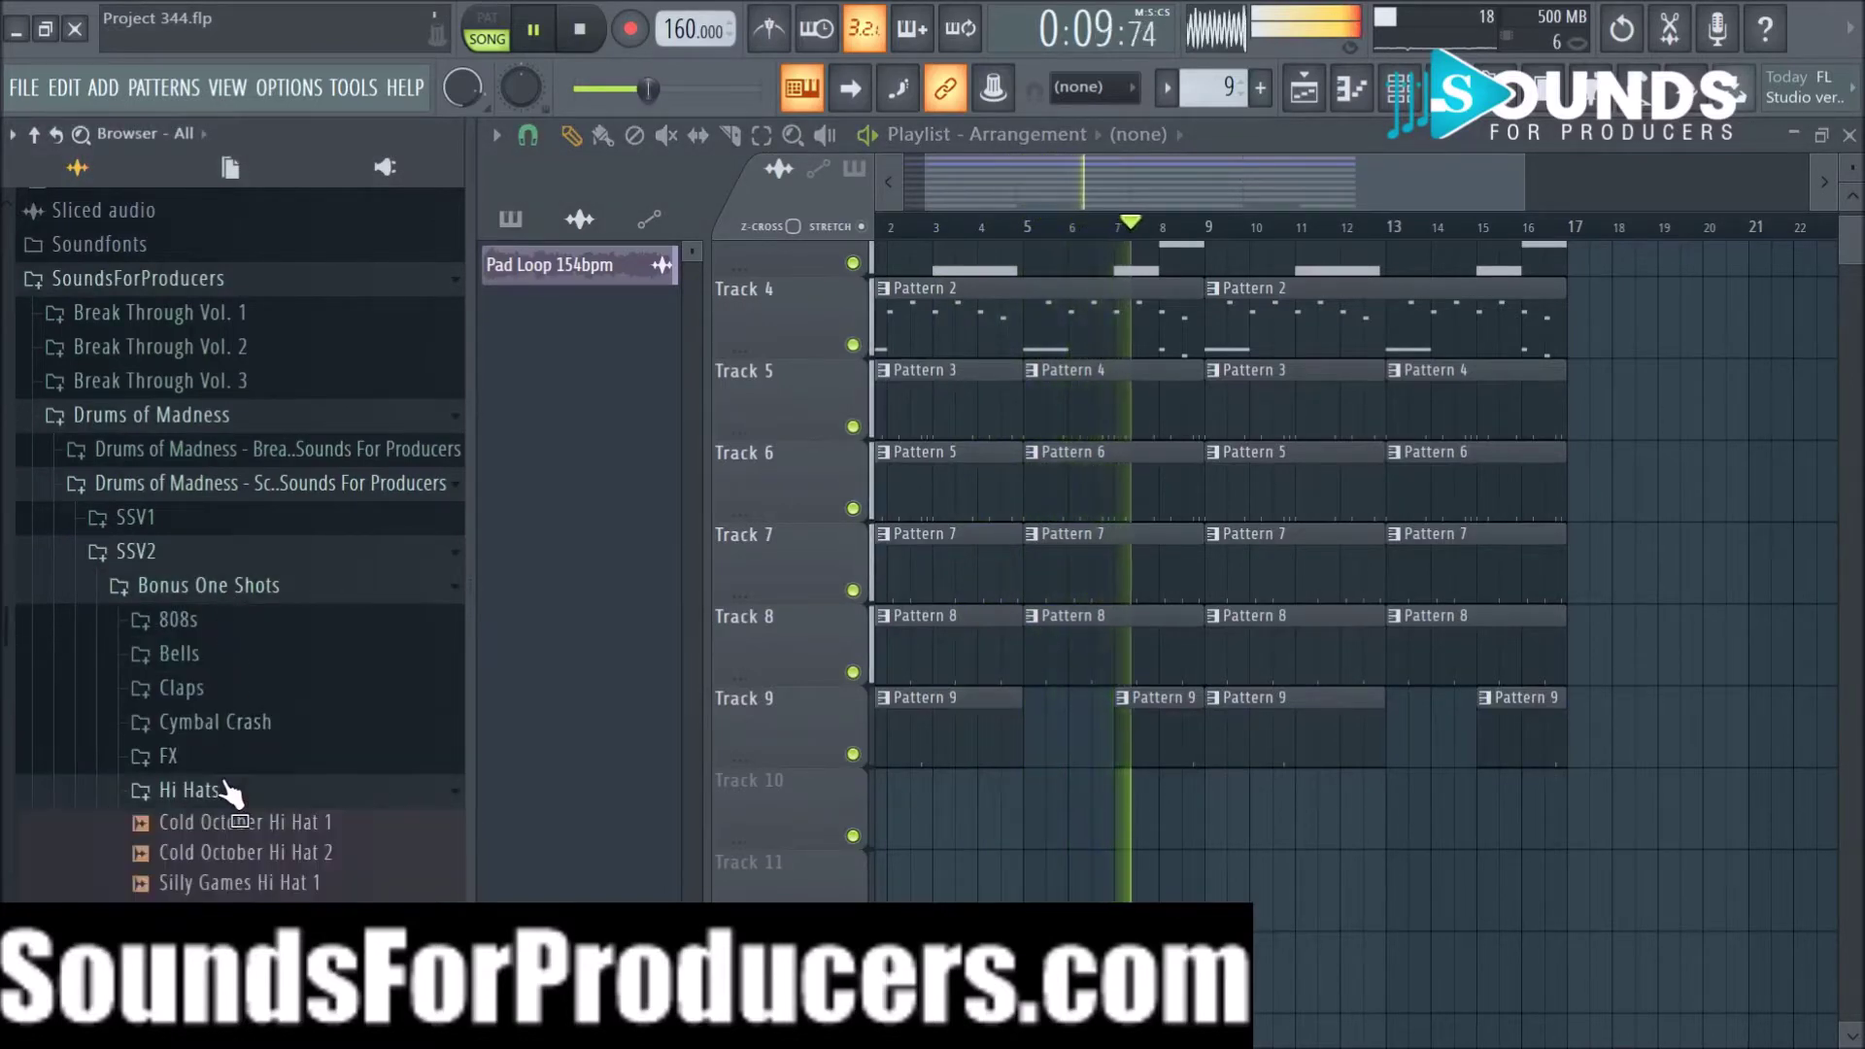
{"action": "left_click", "coordinate": [243, 882]}
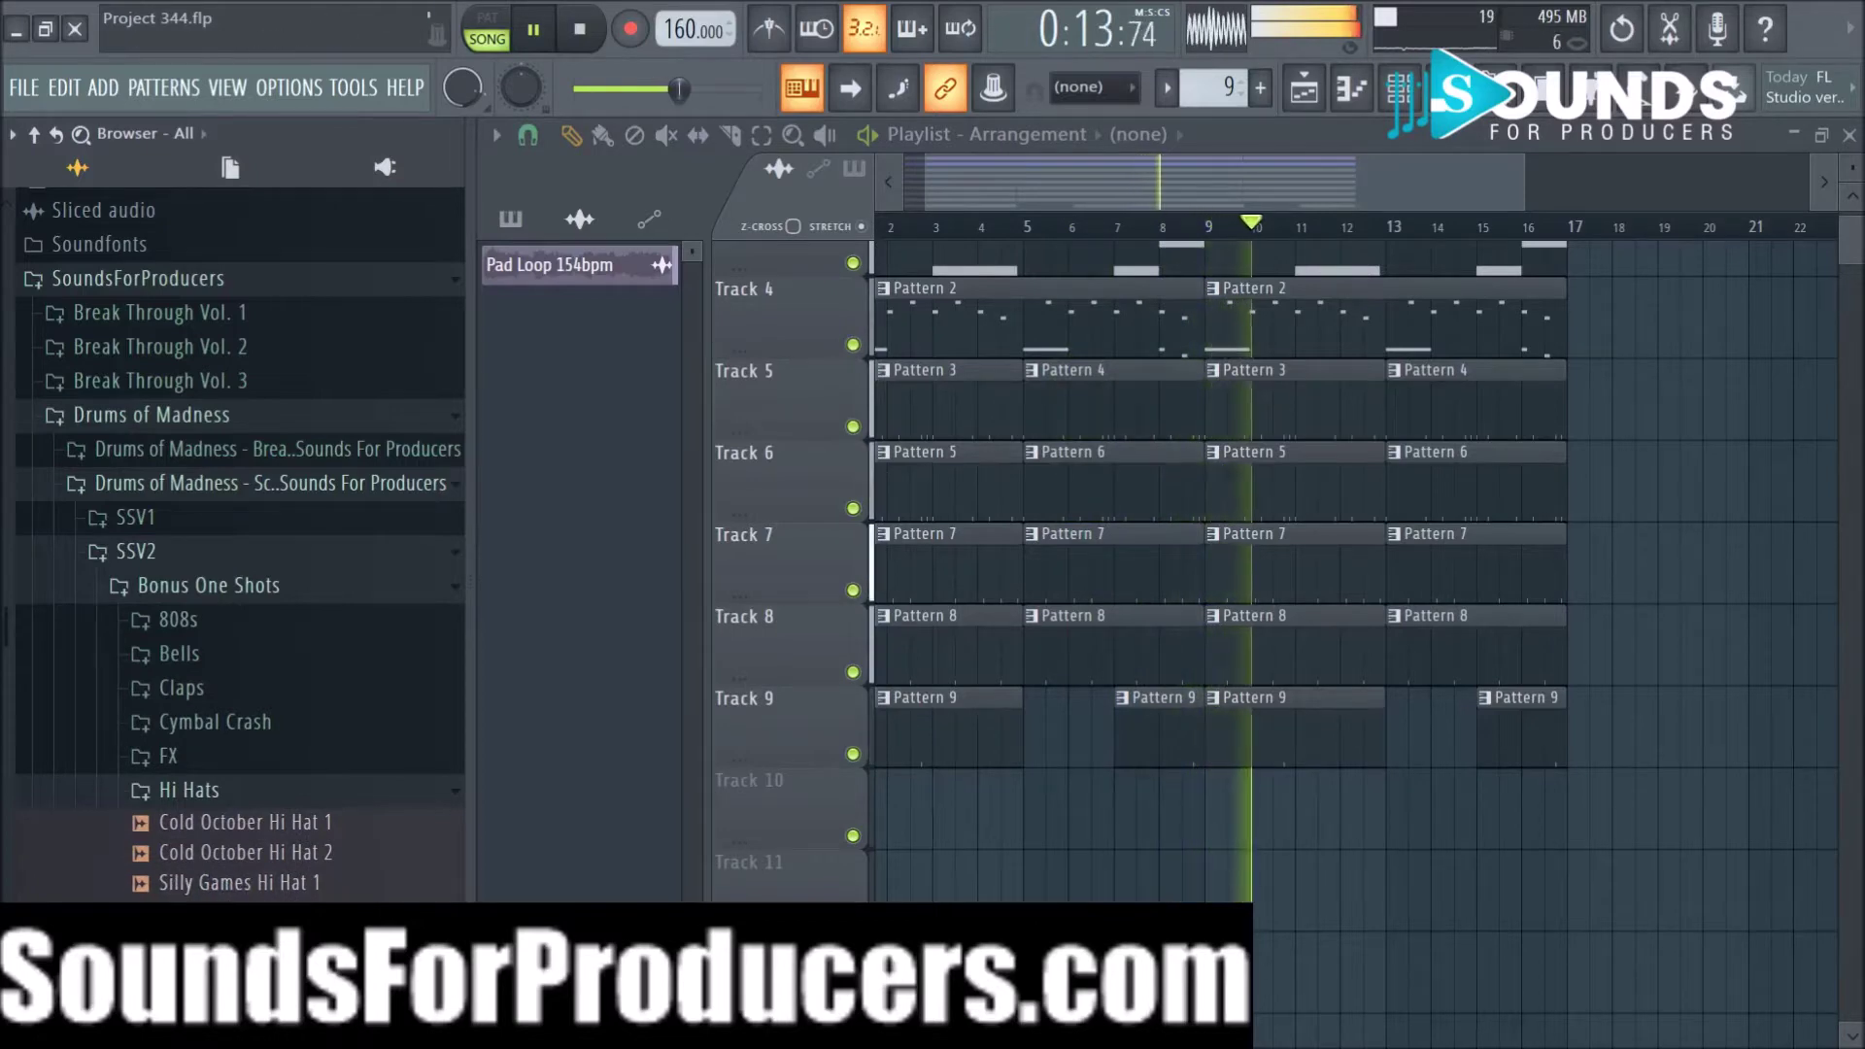
{"action": "left_click", "coordinate": [255, 855]}
{"action": "left_click", "coordinate": [250, 831]}
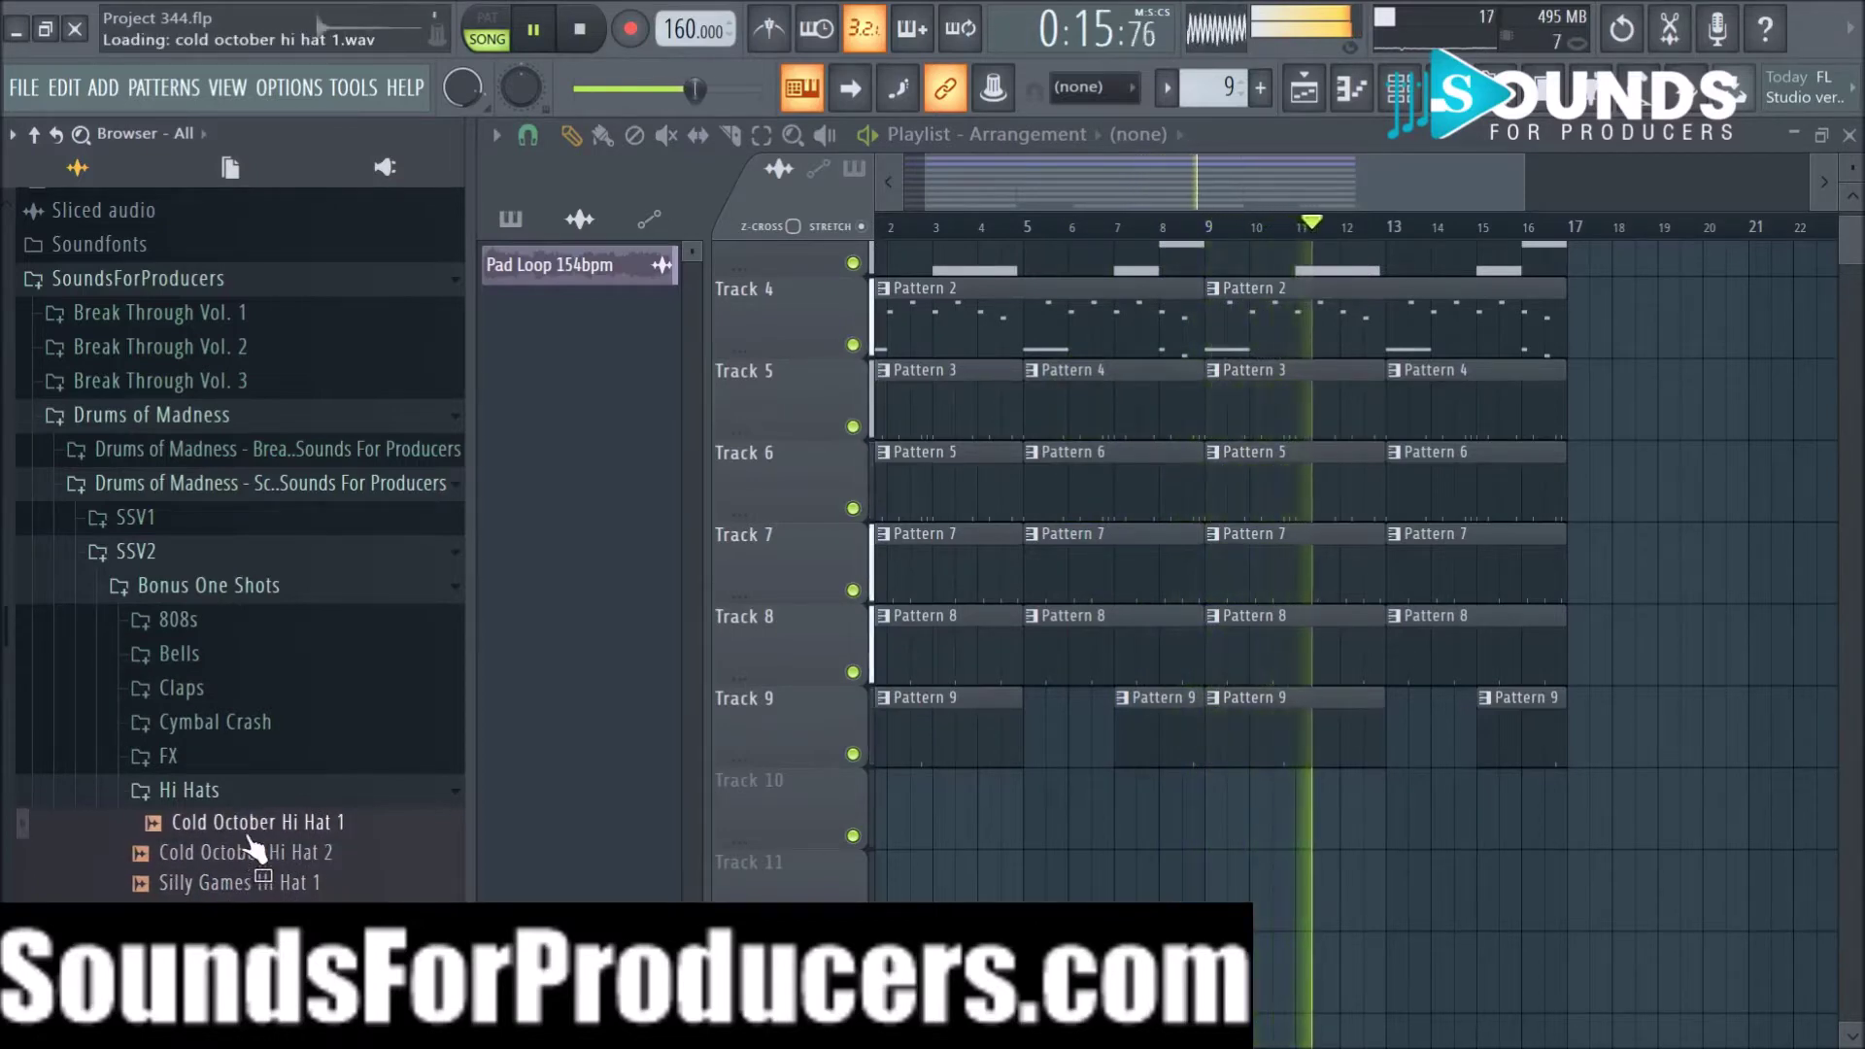
Step: Collapse the SSV2 folder and open the Hi Hats folder within SSV1's Bonus One Shots
{"action": "left_click", "coordinate": [243, 585]}
{"action": "left_click", "coordinate": [245, 553]}
{"action": "left_click", "coordinate": [241, 521]}
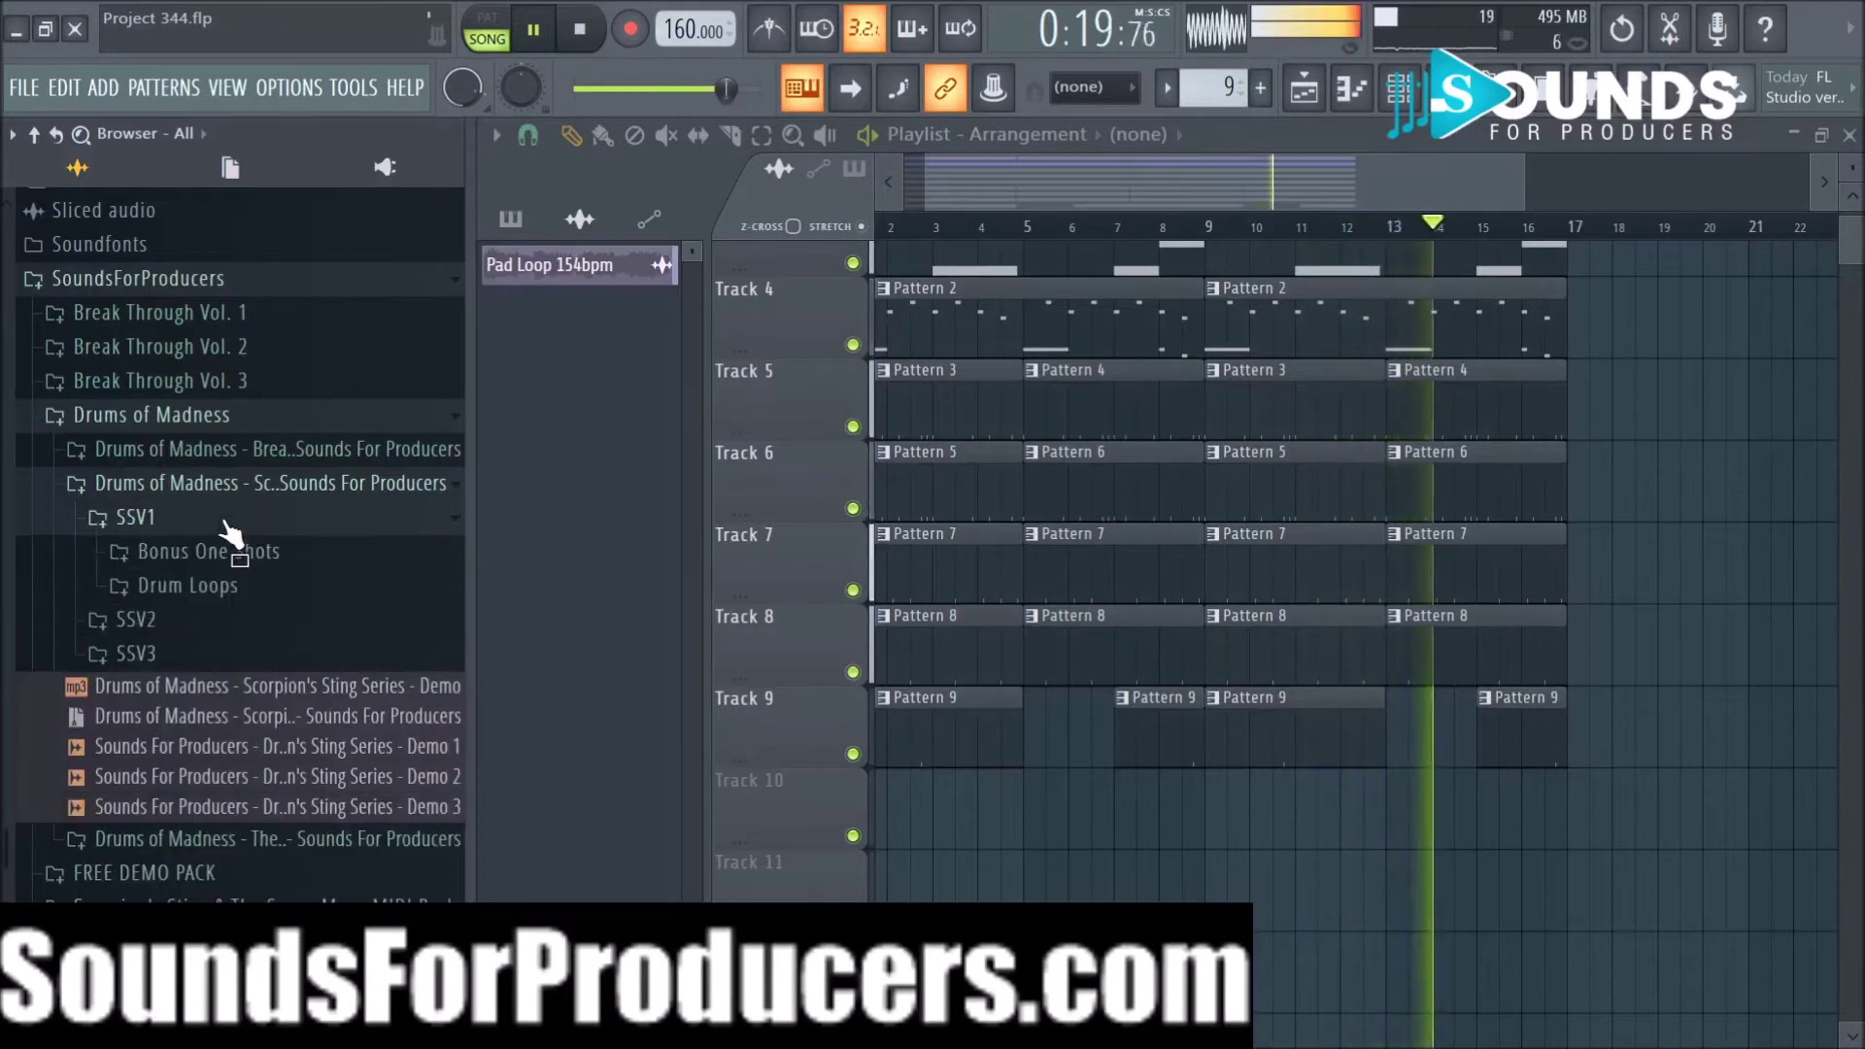
{"action": "left_click", "coordinate": [243, 552]}
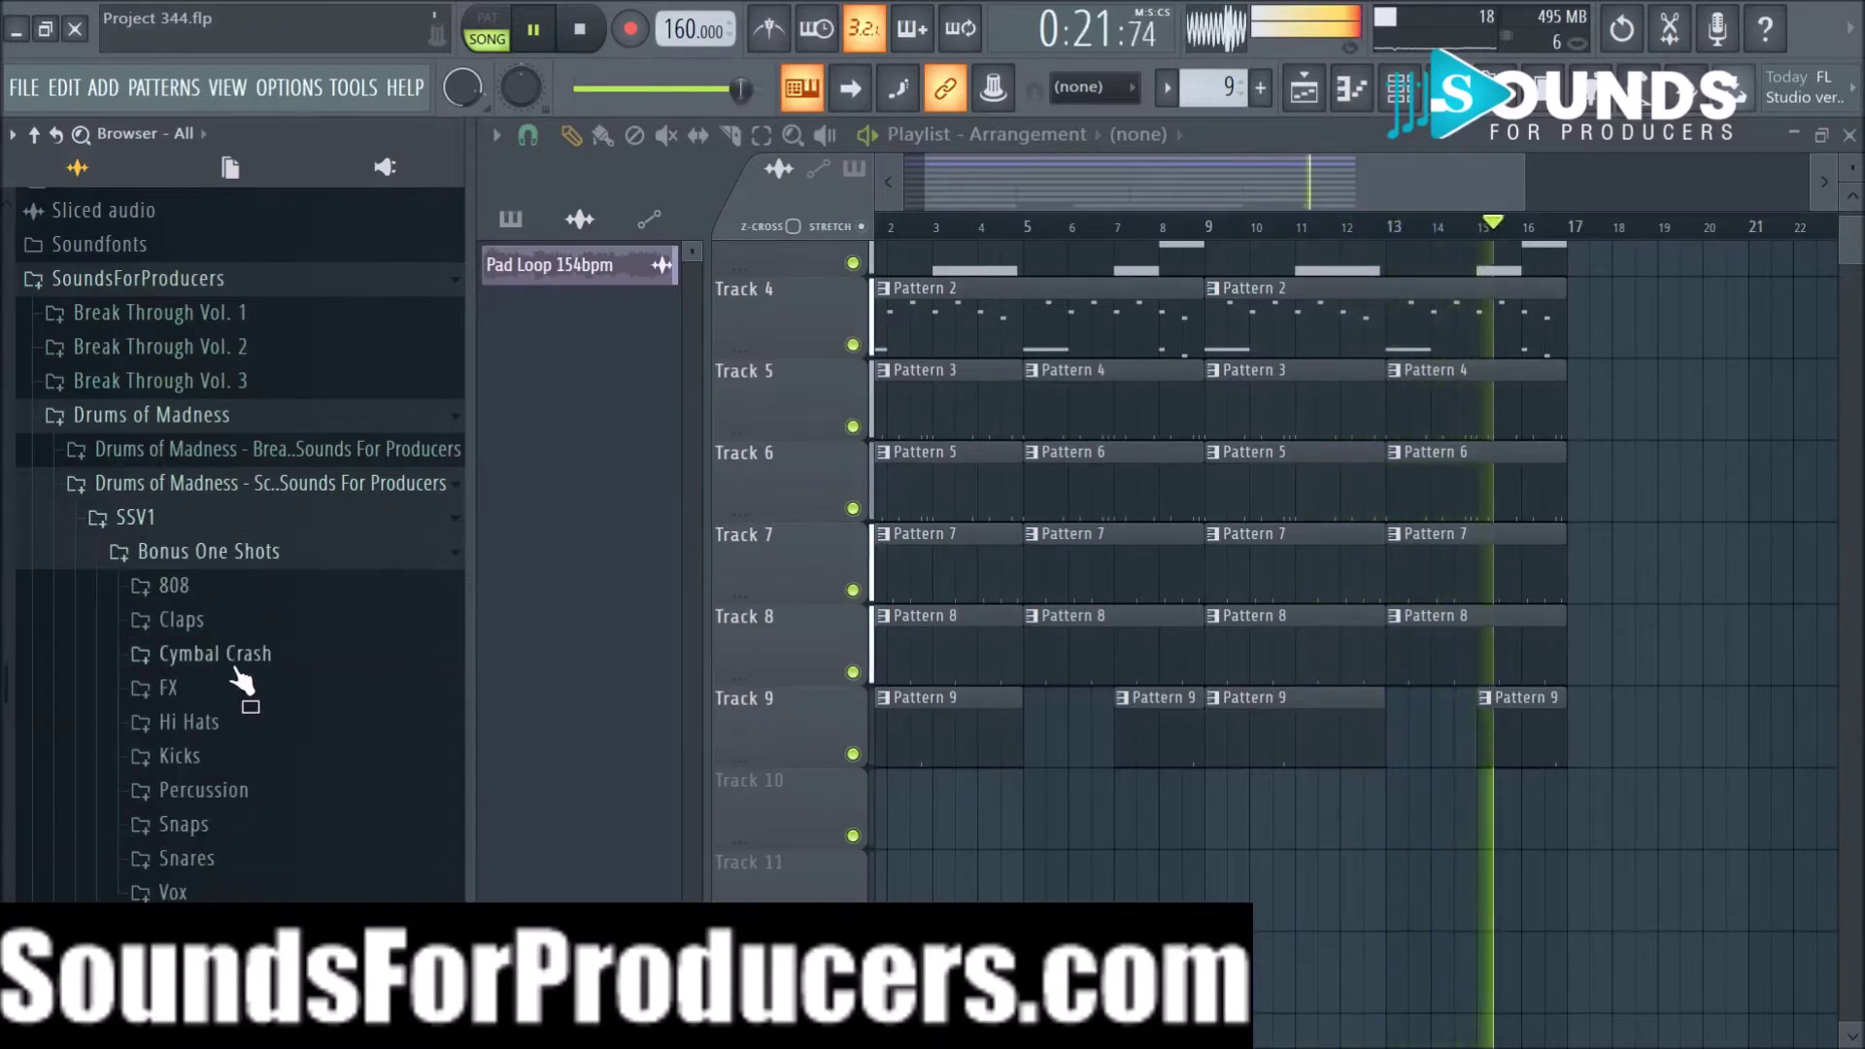
{"action": "left_click", "coordinate": [231, 719]}
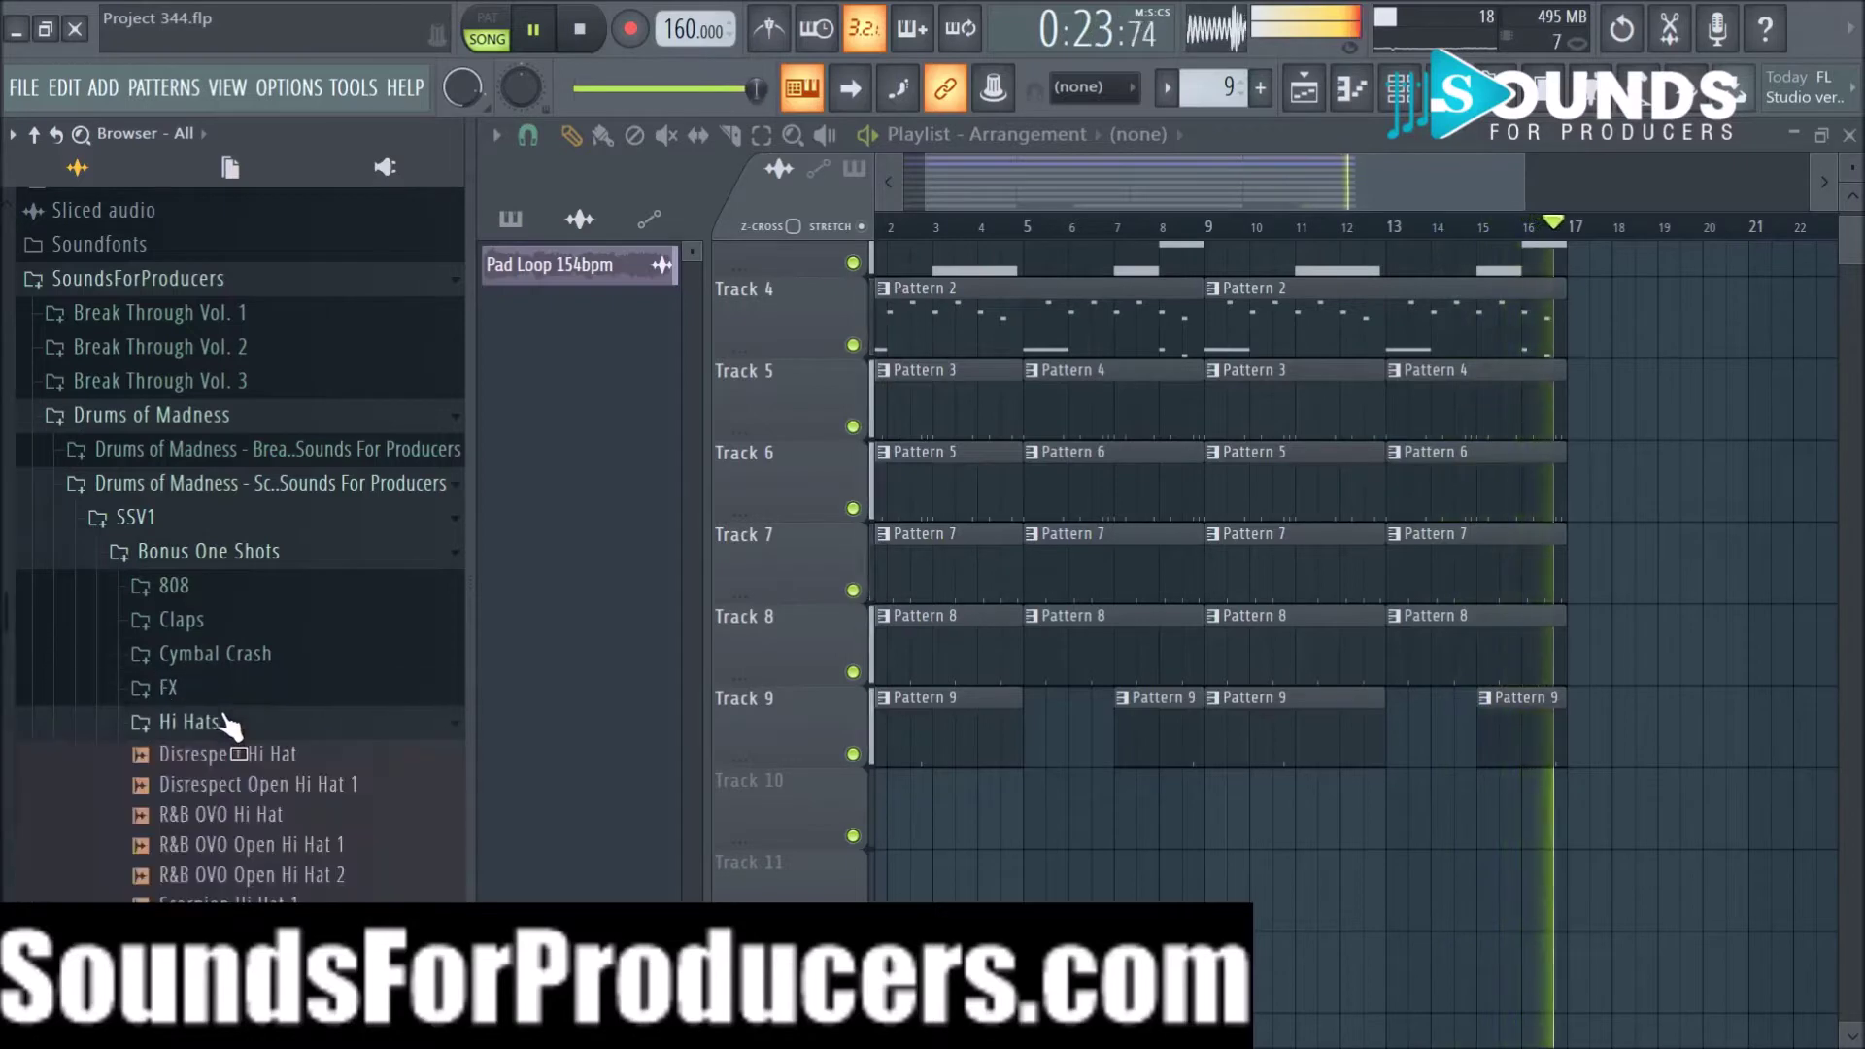
{"action": "left_click", "coordinate": [236, 692]}
{"action": "left_click", "coordinate": [229, 694]}
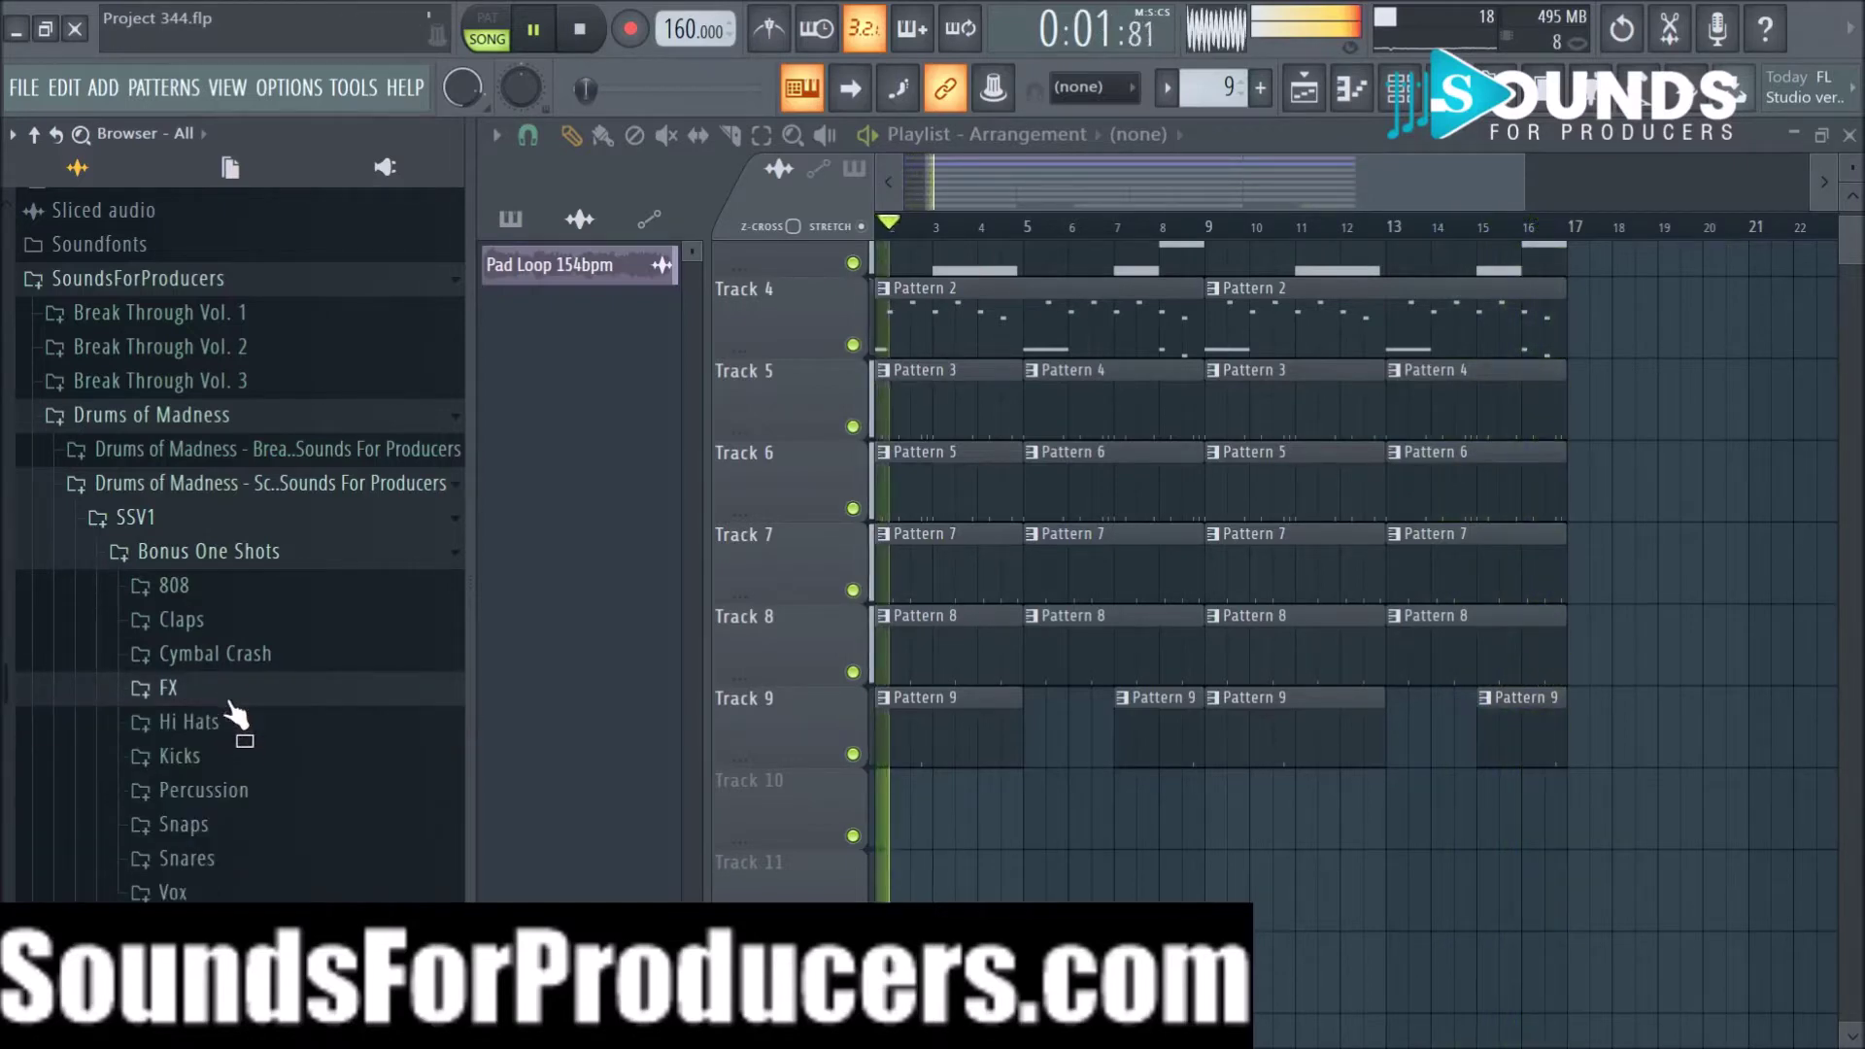
{"action": "left_click", "coordinate": [234, 726]}
Step: Audition the SSV1 hi-hat samples, including the Disrespect and R&B OVO closed and open hats
{"action": "left_click", "coordinate": [229, 758]}
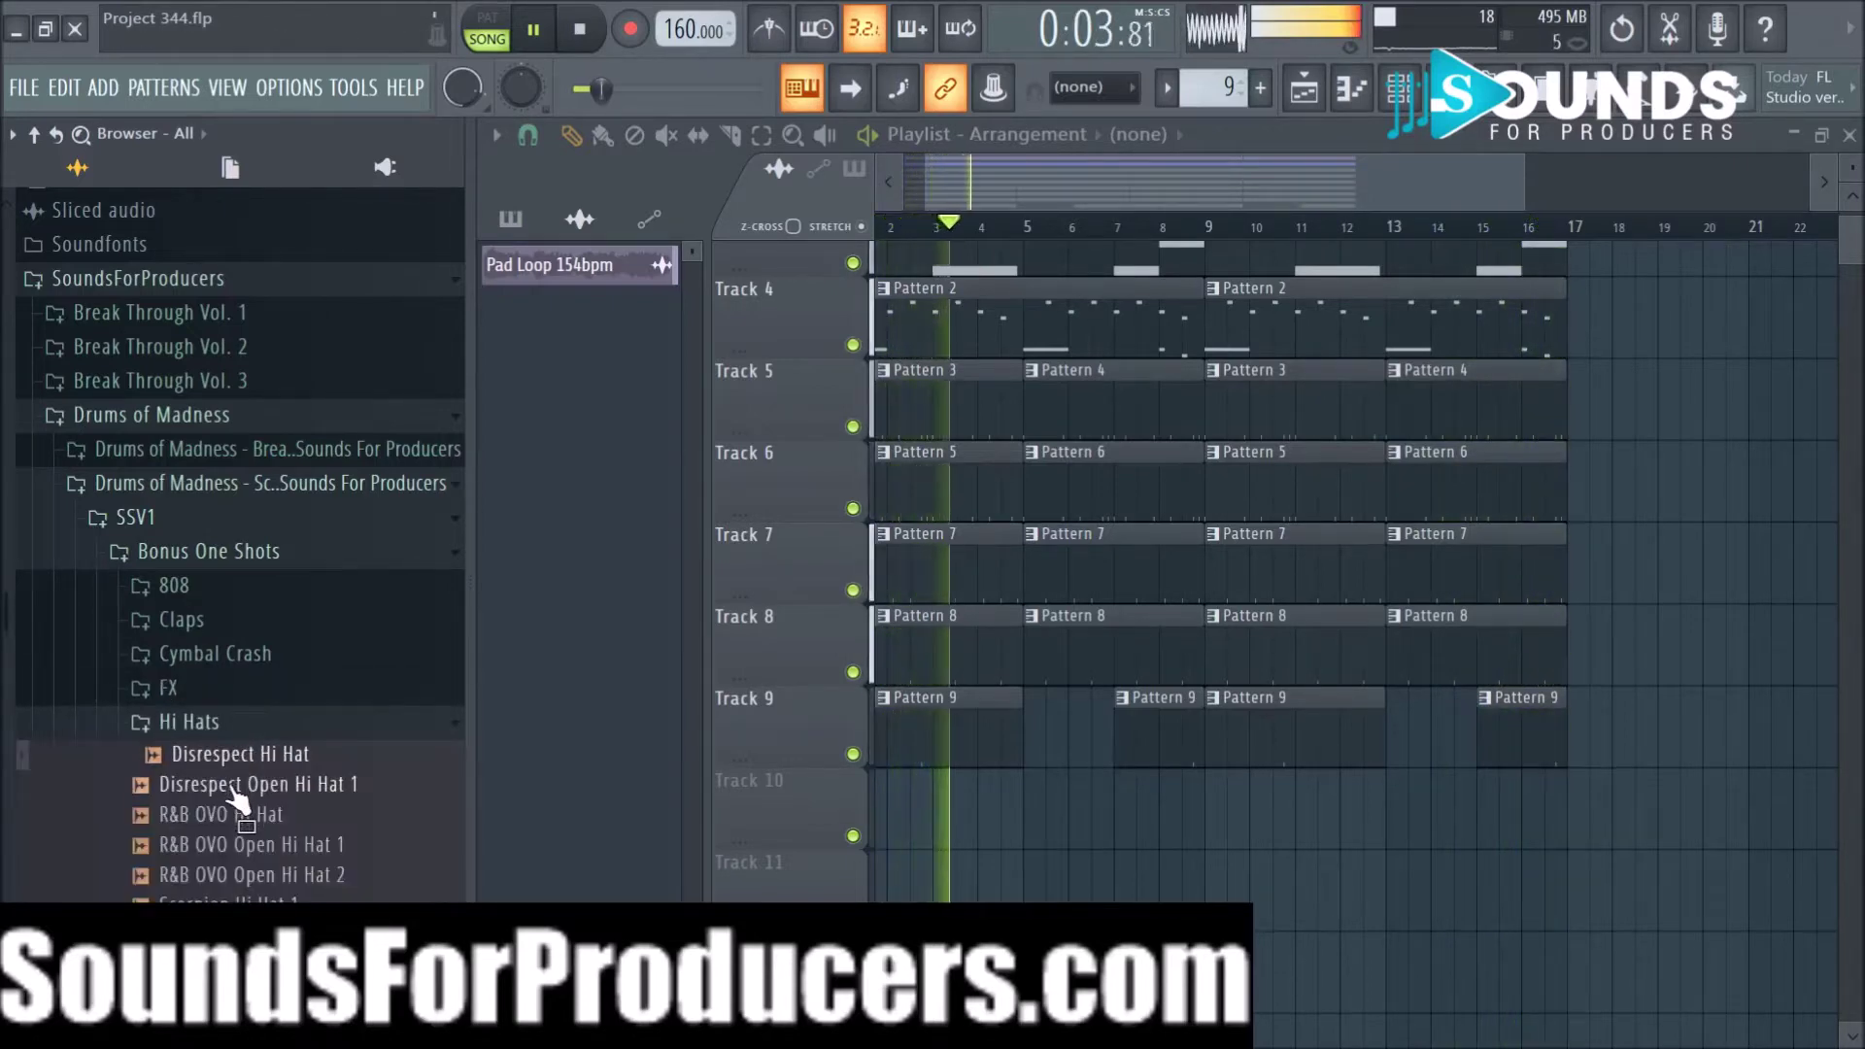
{"action": "left_click", "coordinate": [233, 784]}
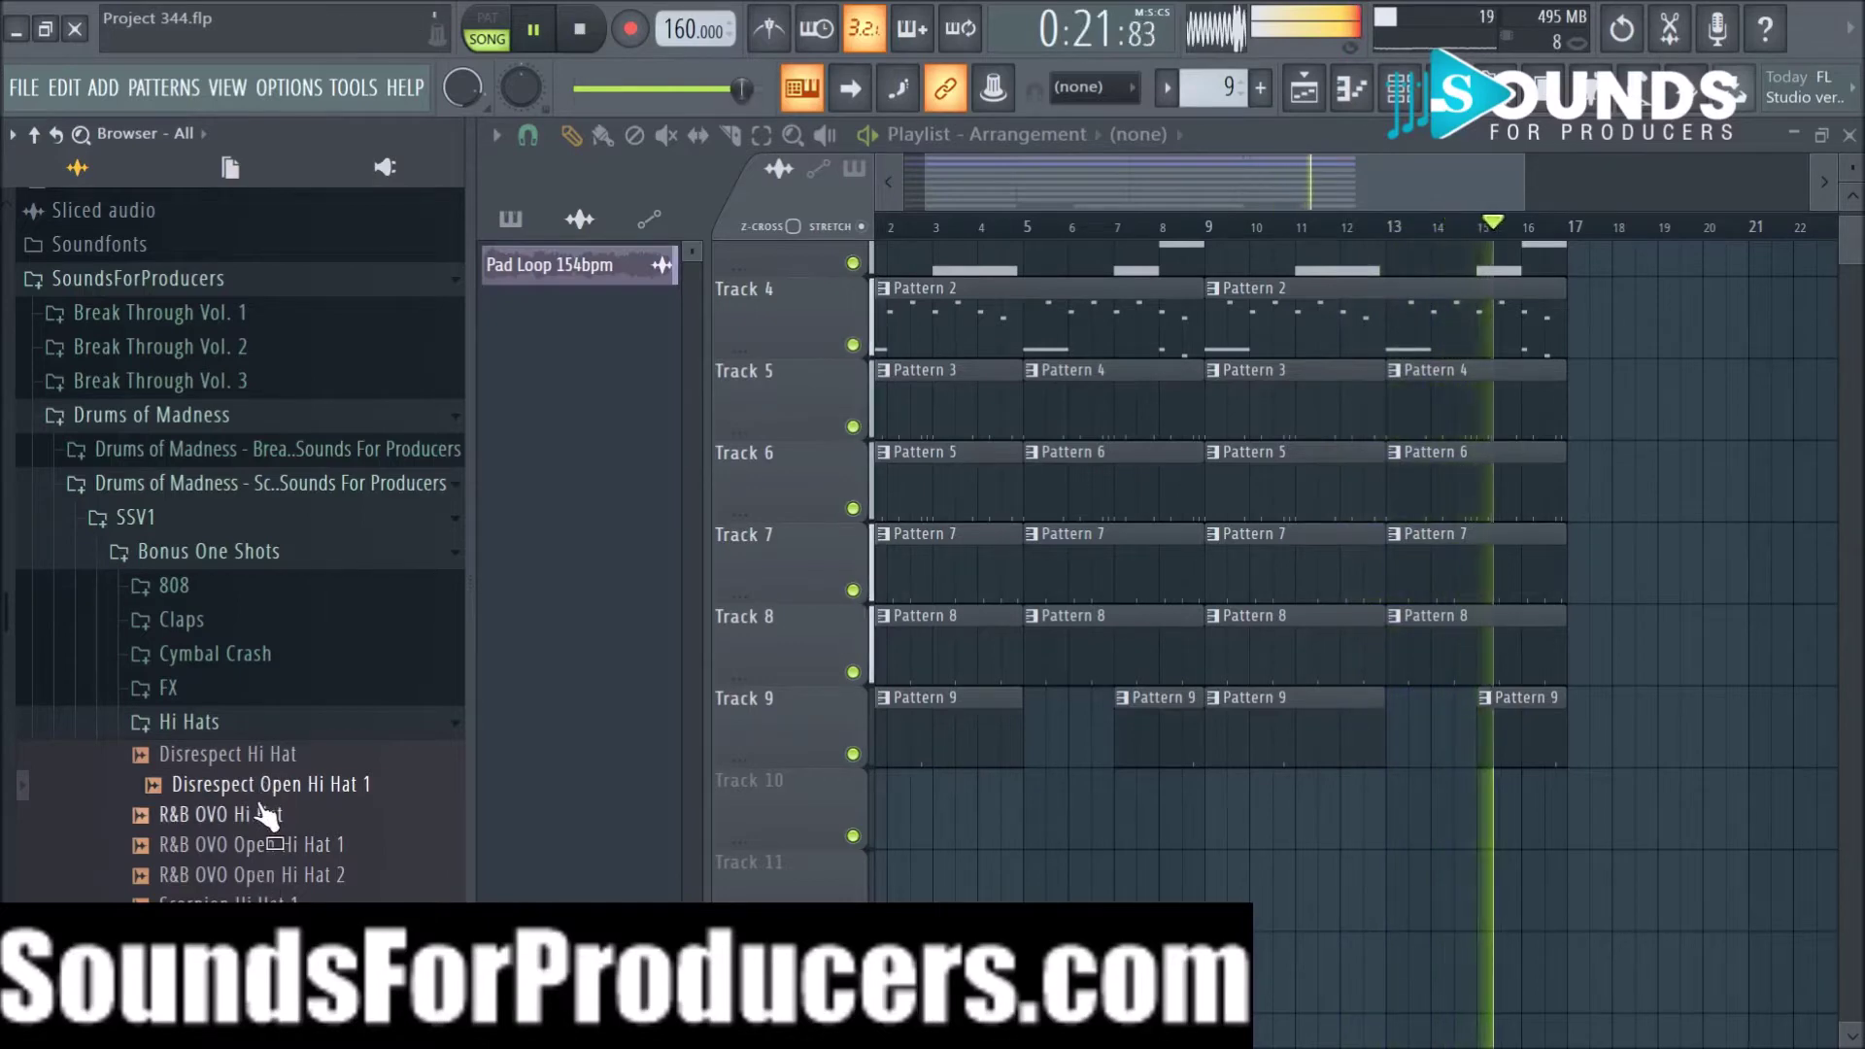
{"action": "left_click", "coordinate": [260, 816]}
{"action": "left_click", "coordinate": [266, 844]}
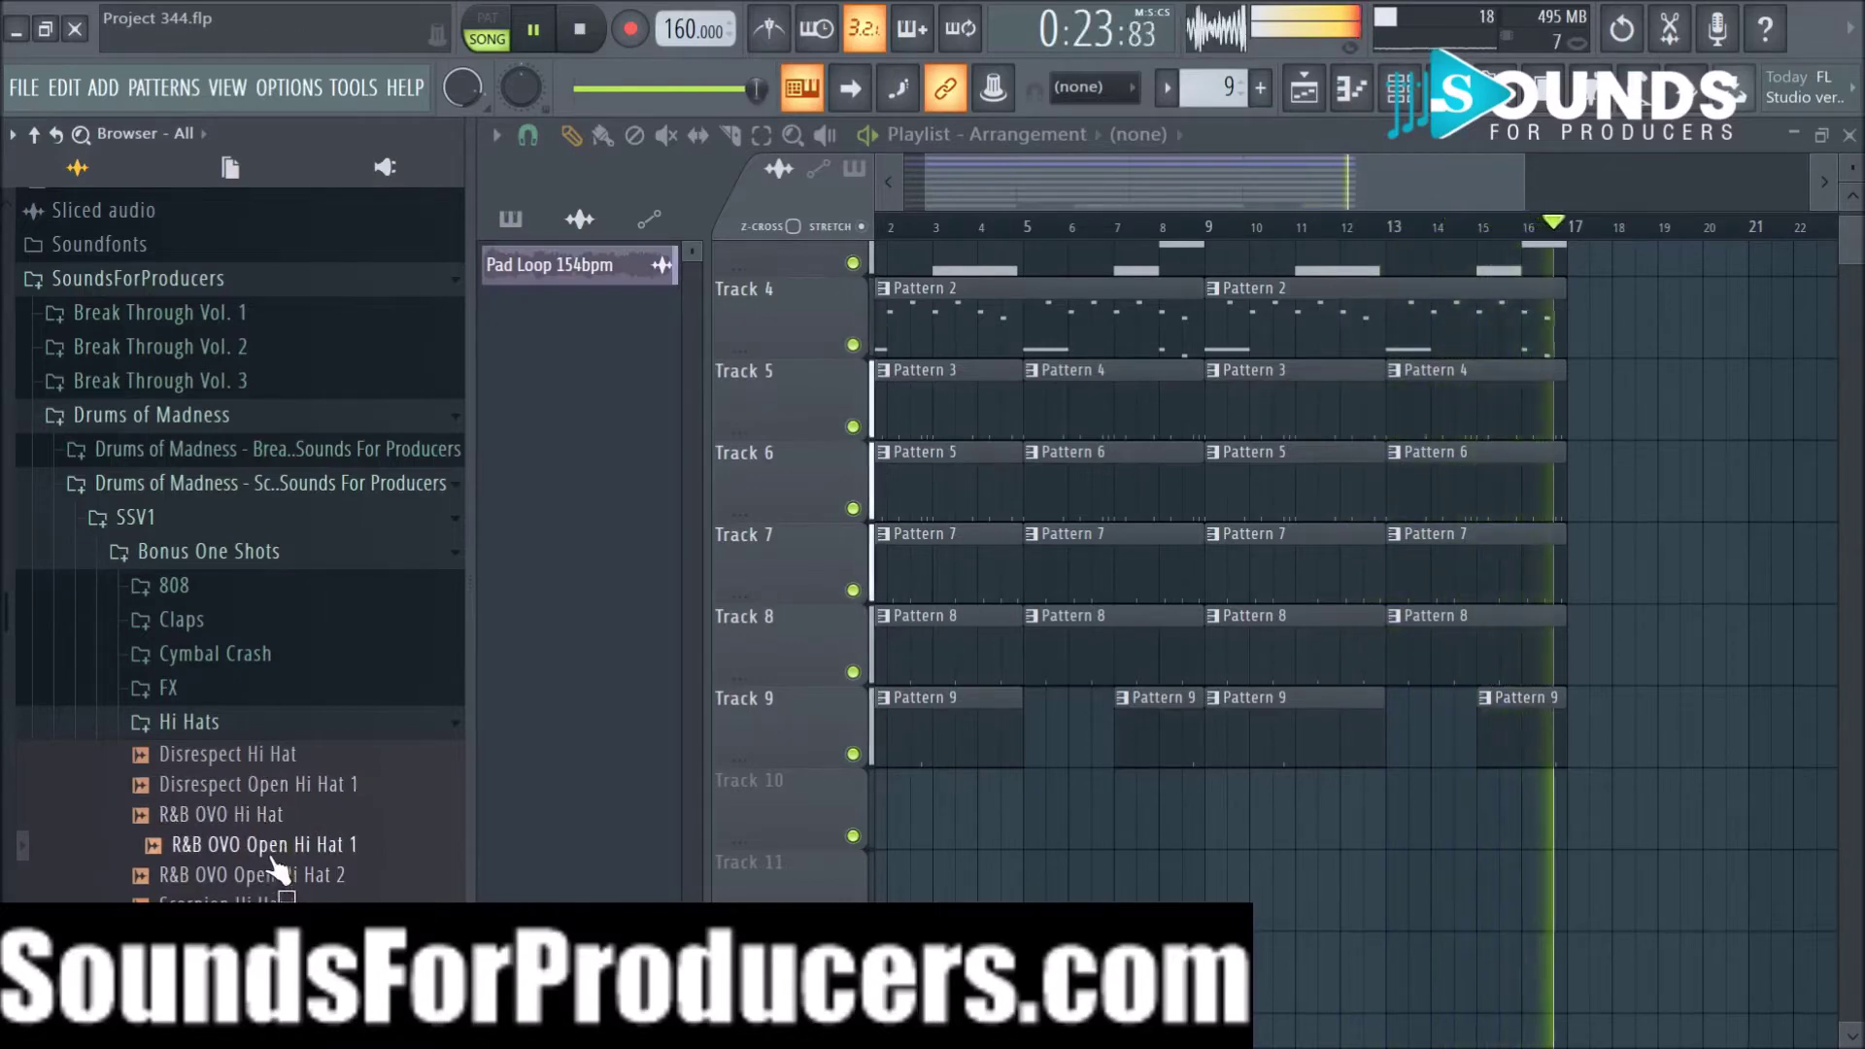
{"action": "left_click", "coordinate": [276, 885]}
{"action": "left_click", "coordinate": [278, 906]}
{"action": "left_click", "coordinate": [278, 936]}
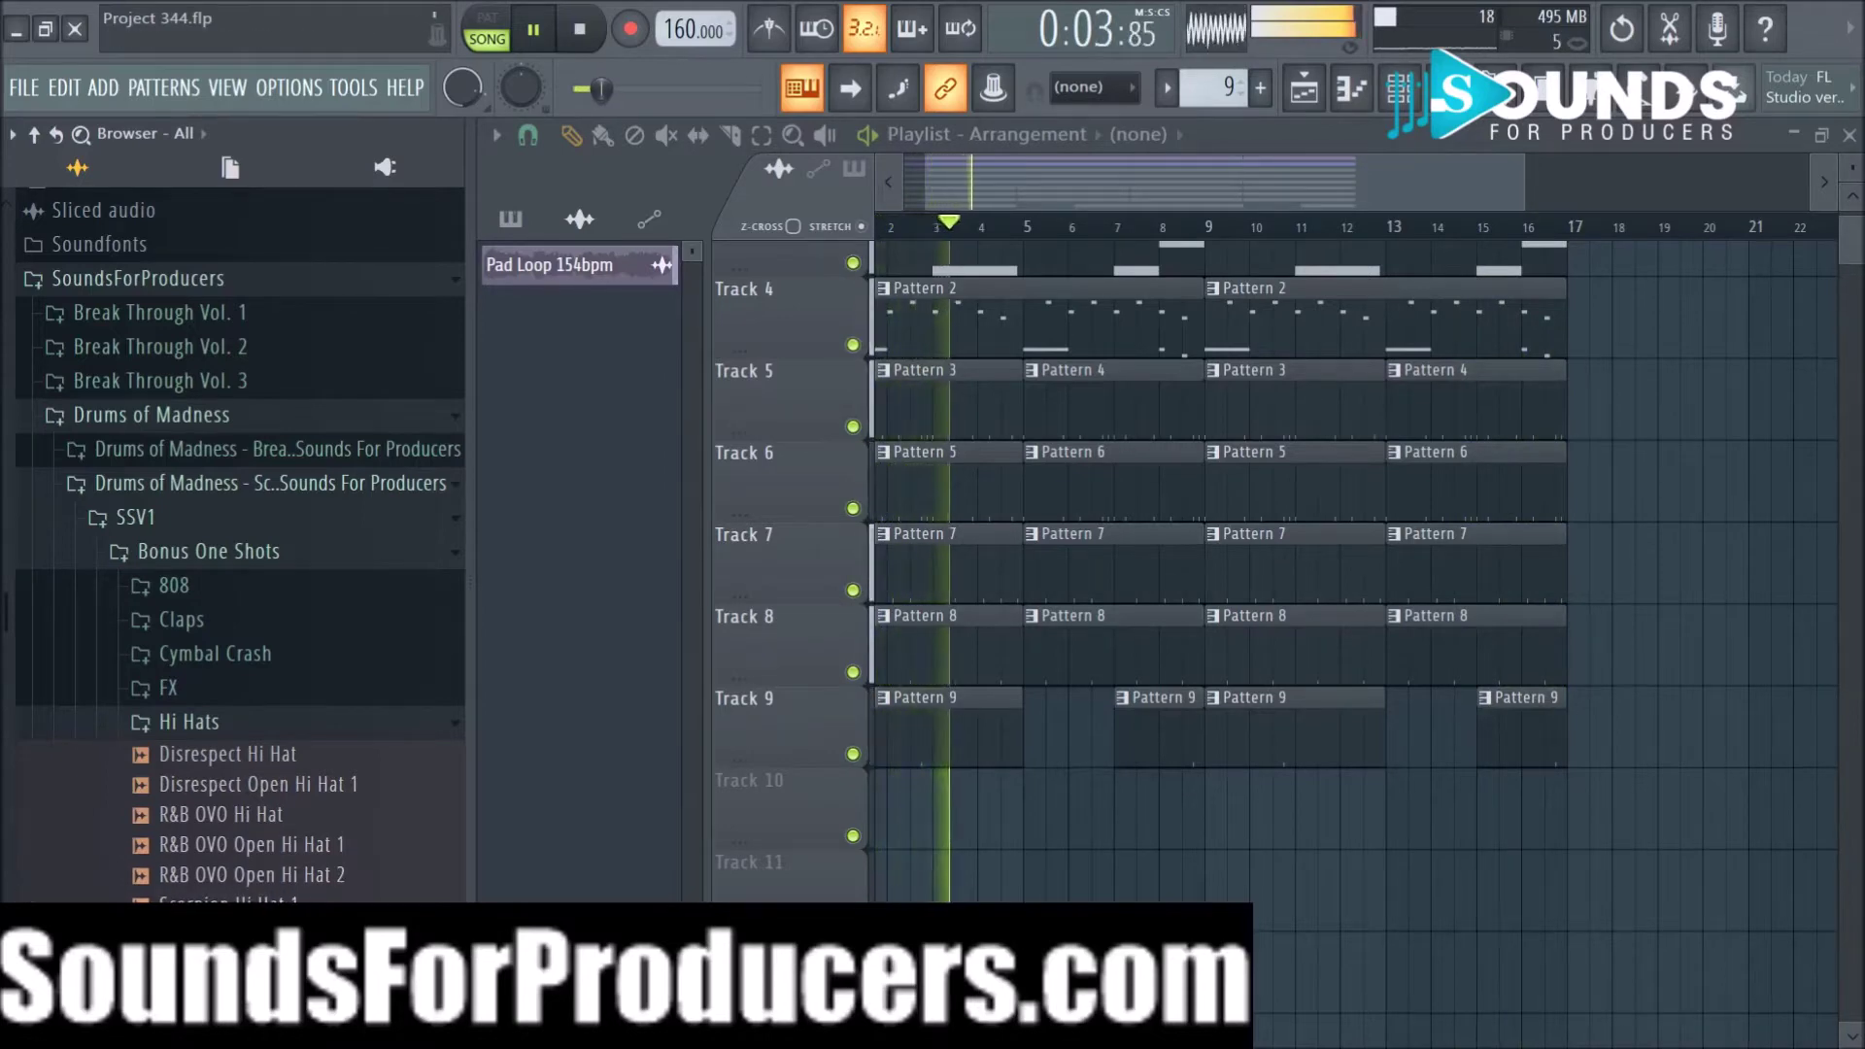
{"action": "left_click", "coordinate": [280, 787]}
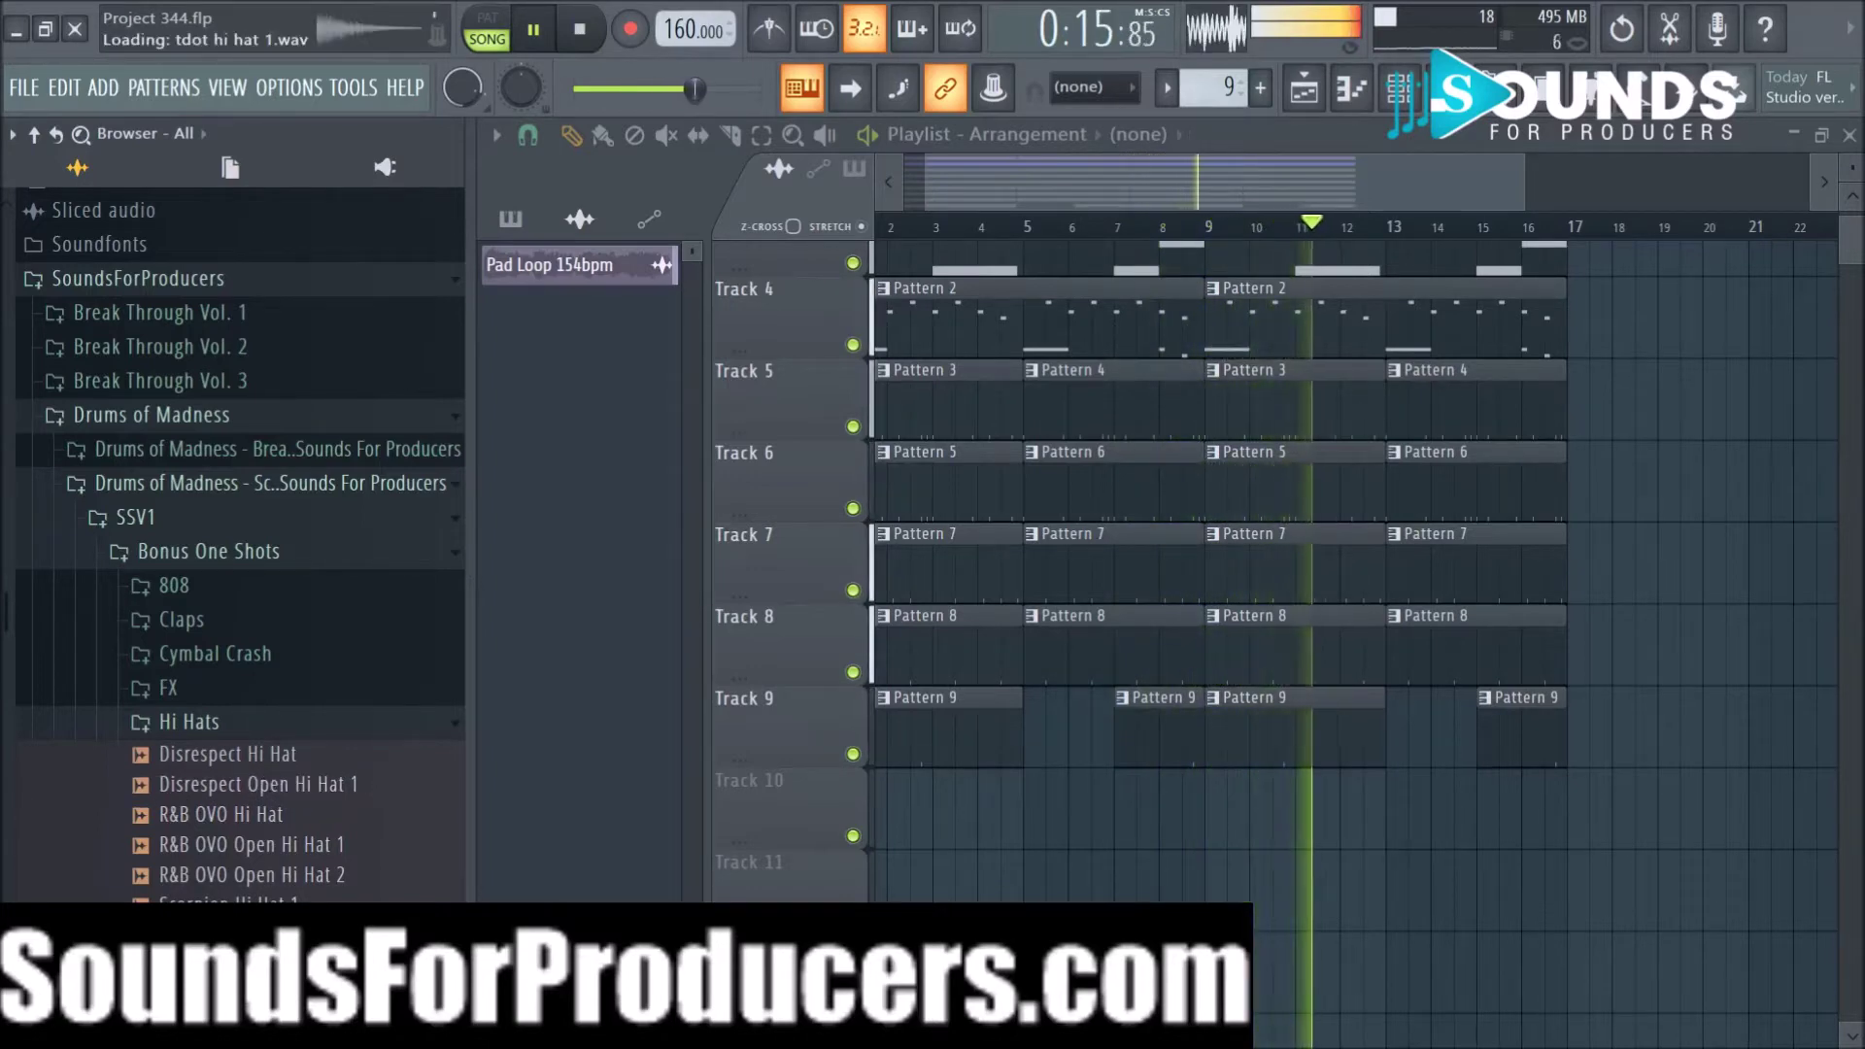
Step: Load the TDot Hi Hat 1 sample into a new sampler channel and close its settings
{"action": "right_click", "coordinate": [296, 874]}
{"action": "left_click", "coordinate": [375, 764]}
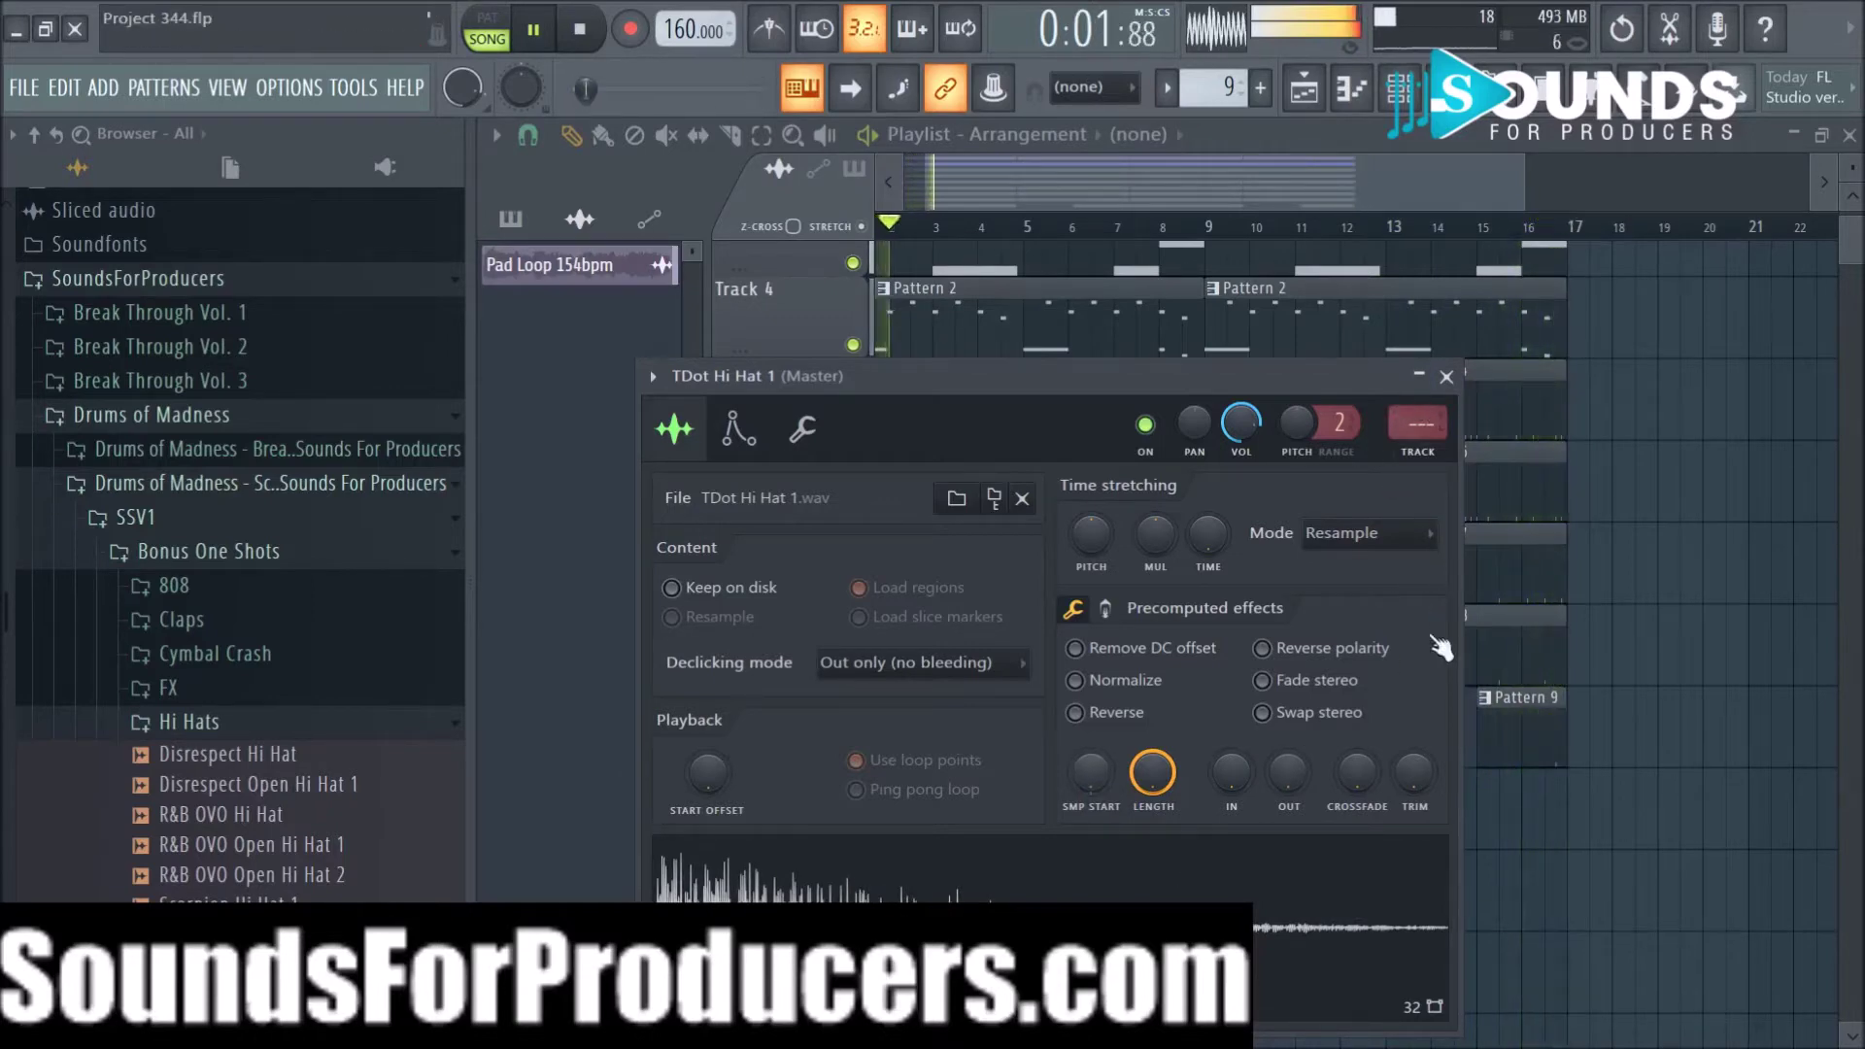
{"action": "left_click", "coordinate": [1448, 377]}
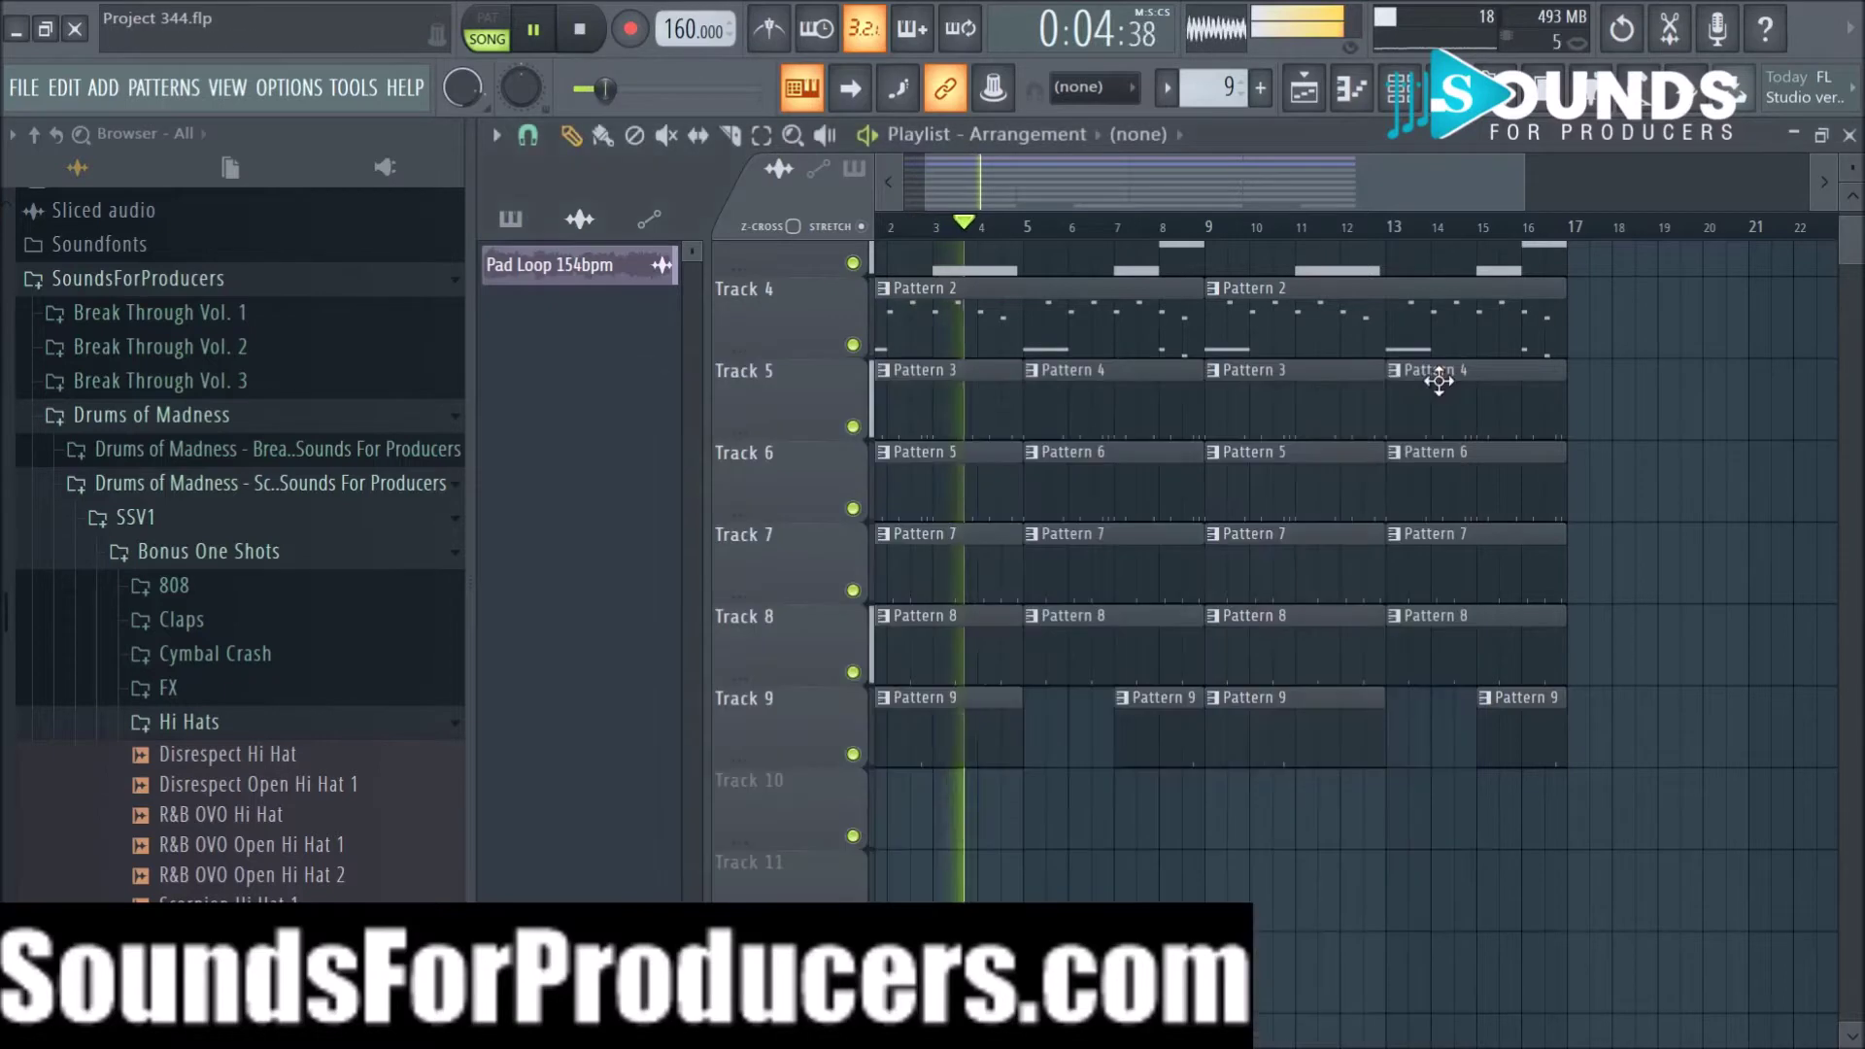
Step: Create Pattern 10 and place a clip of it at bar 1 on Track 10
{"action": "left_click", "coordinate": [1268, 88]}
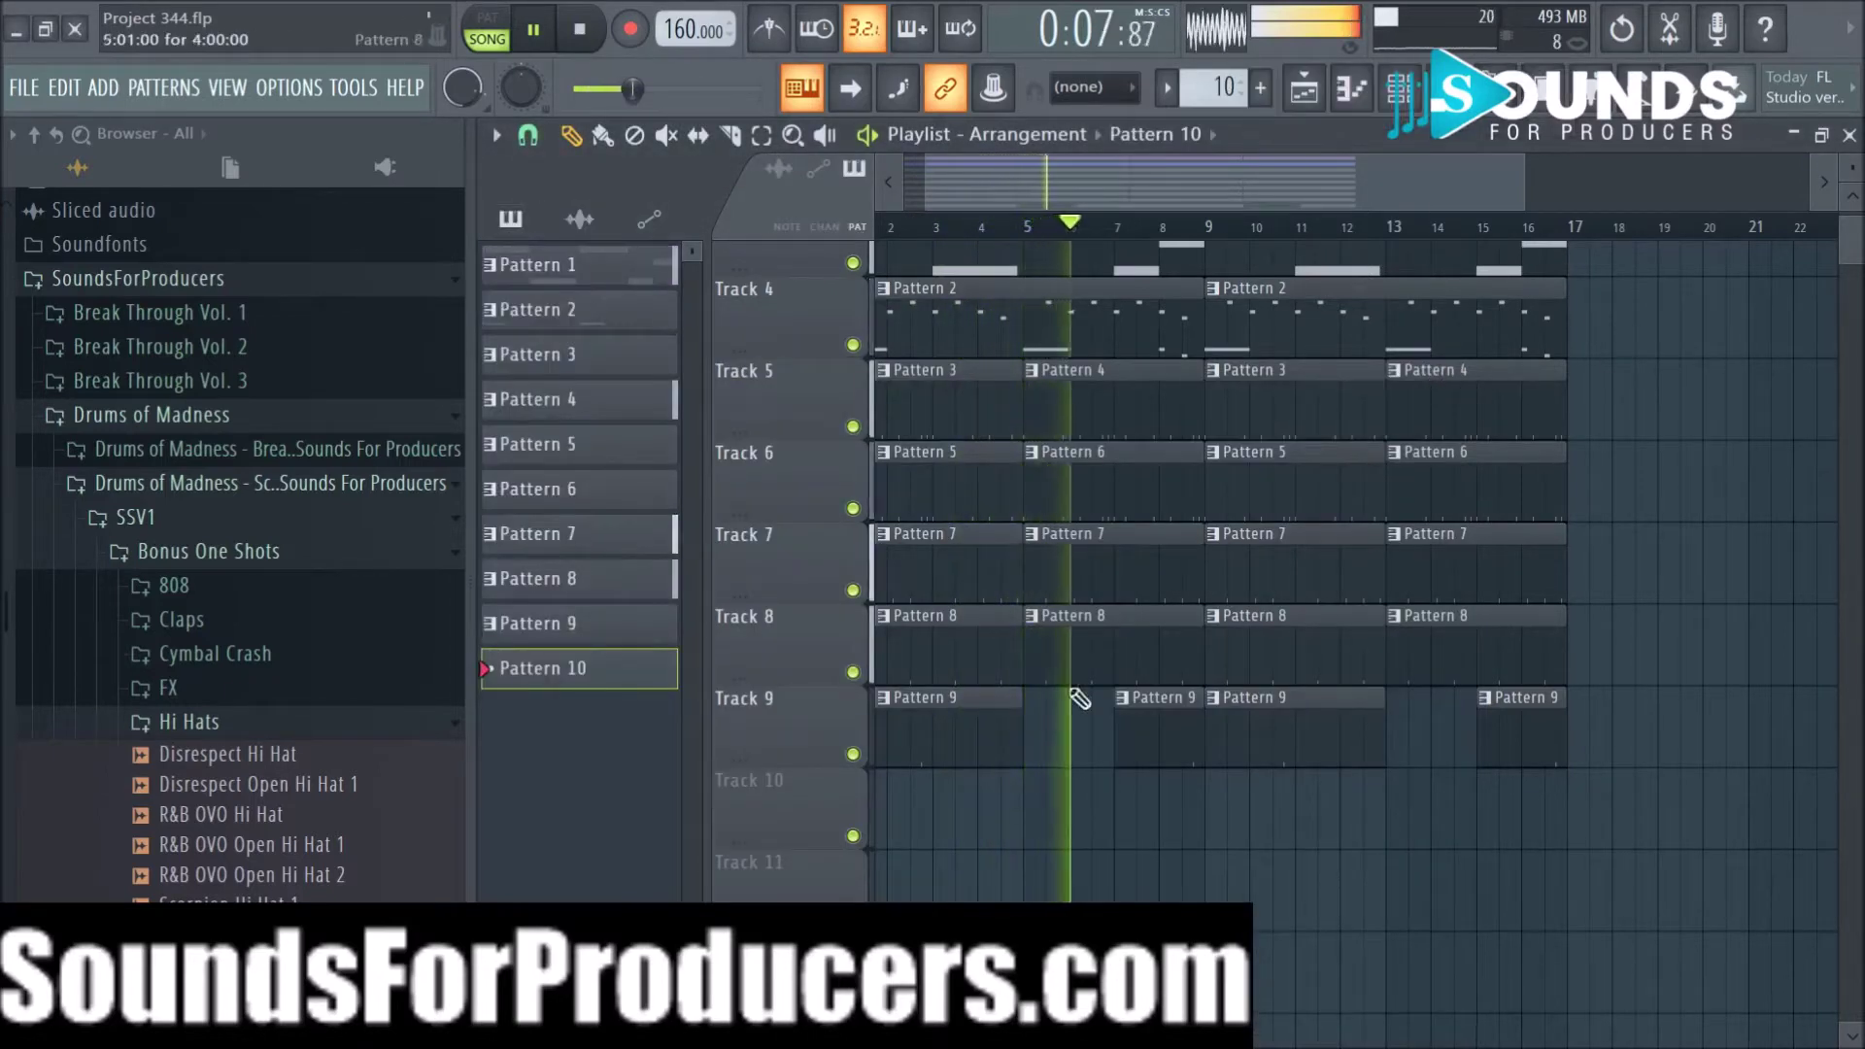
{"action": "left_click", "coordinate": [950, 824]}
{"action": "left_click_drag", "start_coordinate": [955, 826], "coordinate": [867, 831]}
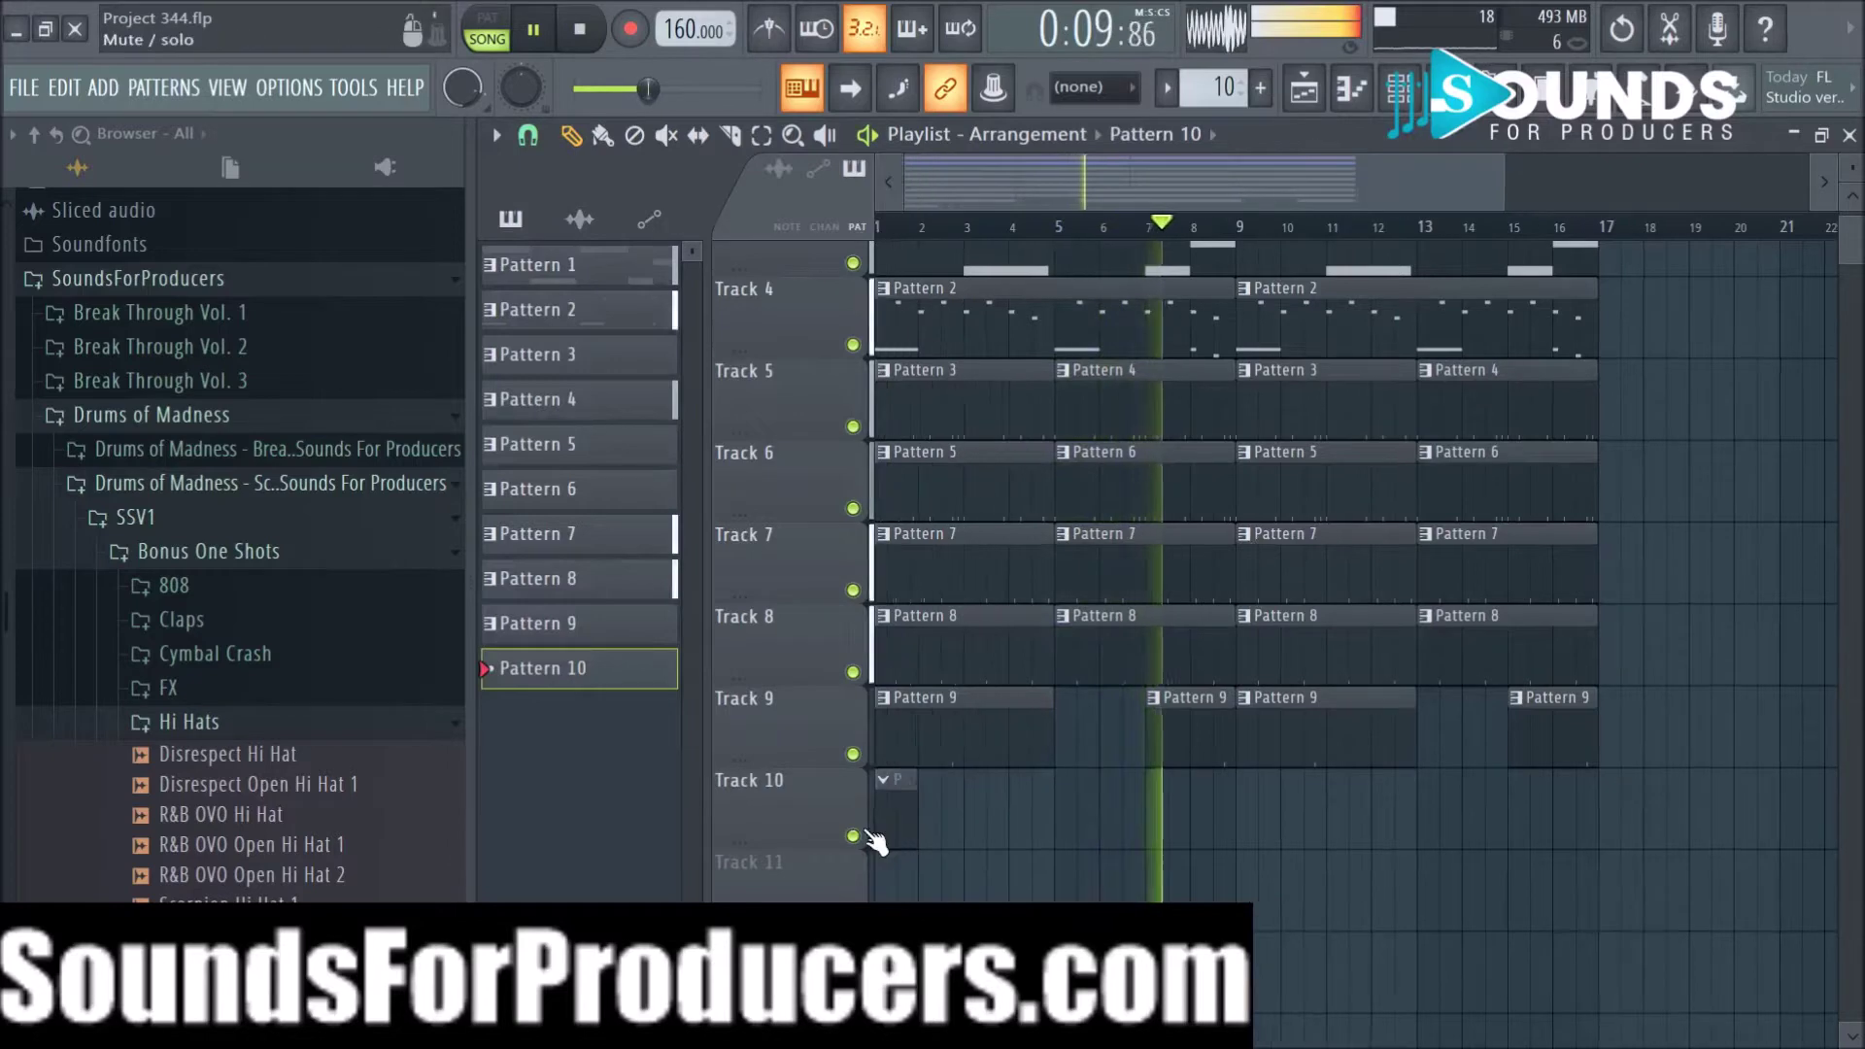
Step: Lengthen the Pattern 10 clip on Track 10 to four bars, ending at bar 5 in line with the Pattern 9 clip above
{"action": "scroll", "coordinate": [1007, 196], "scroll_direction": "down", "scroll_amount": 2}
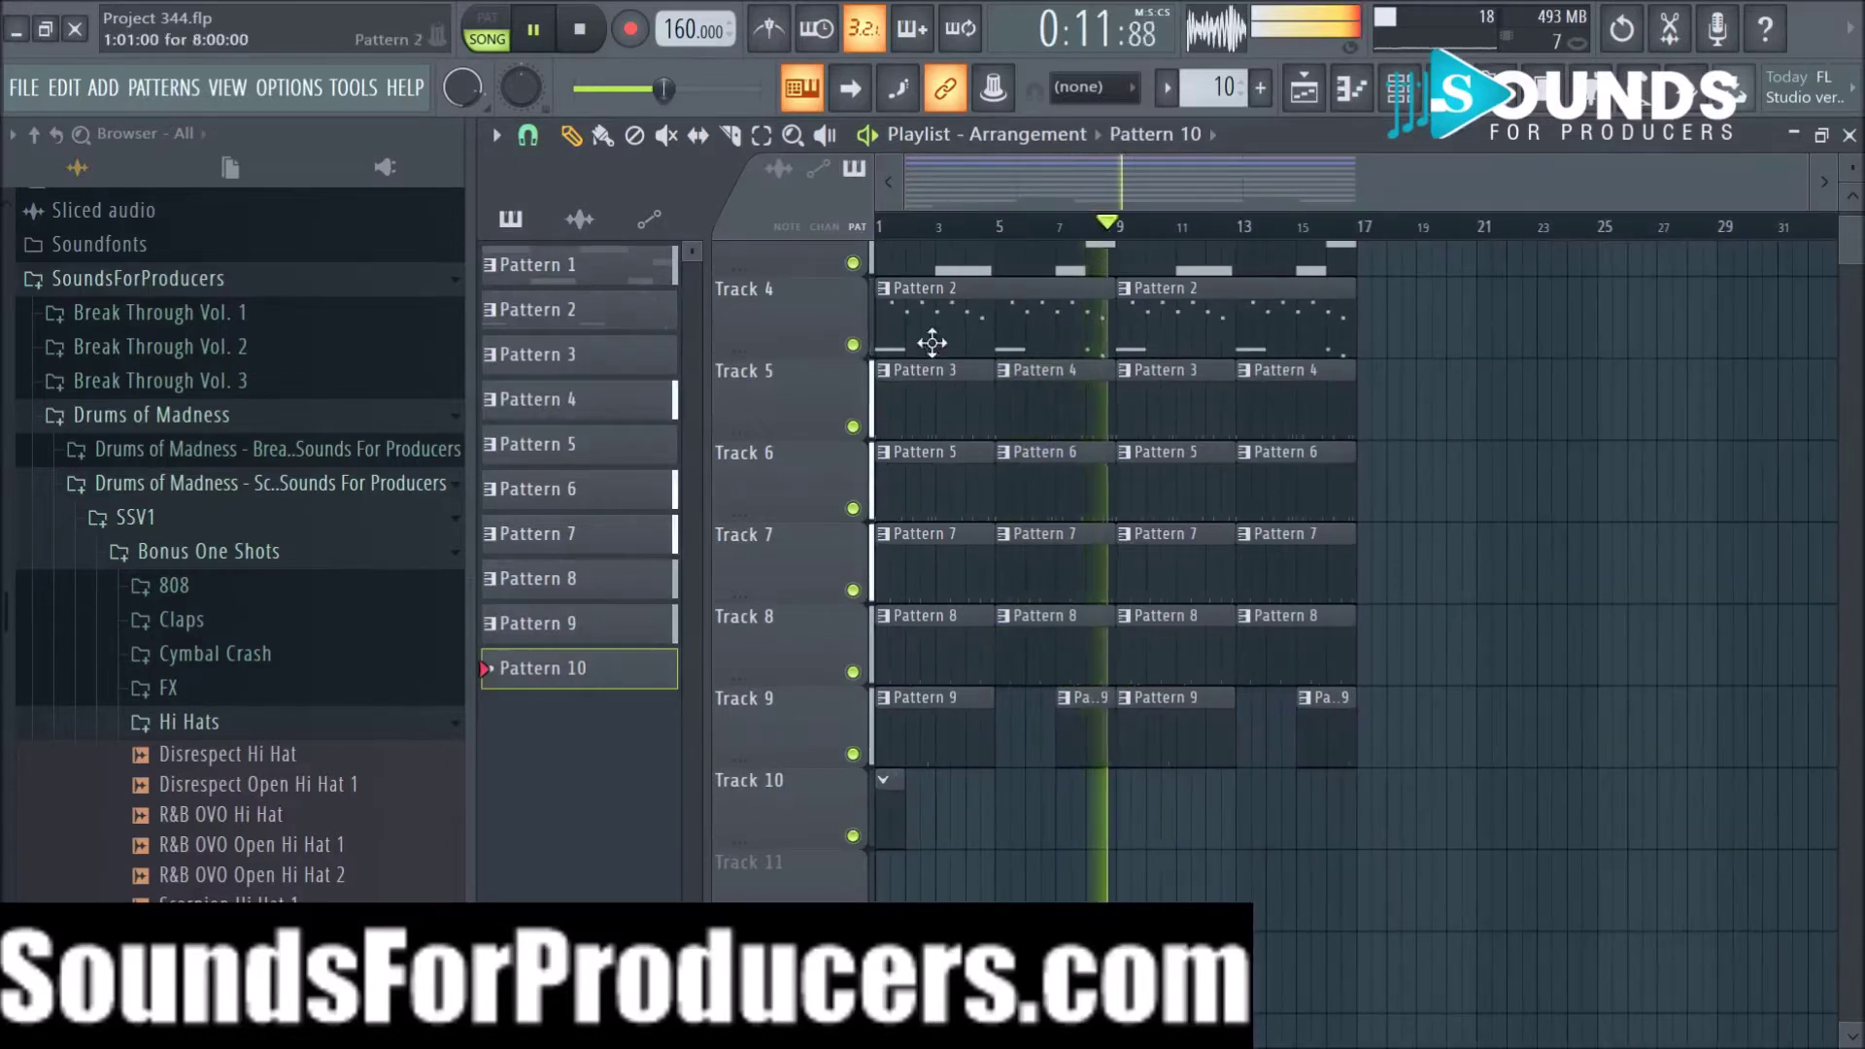
{"action": "left_click_drag", "start_coordinate": [898, 818], "coordinate": [942, 835]}
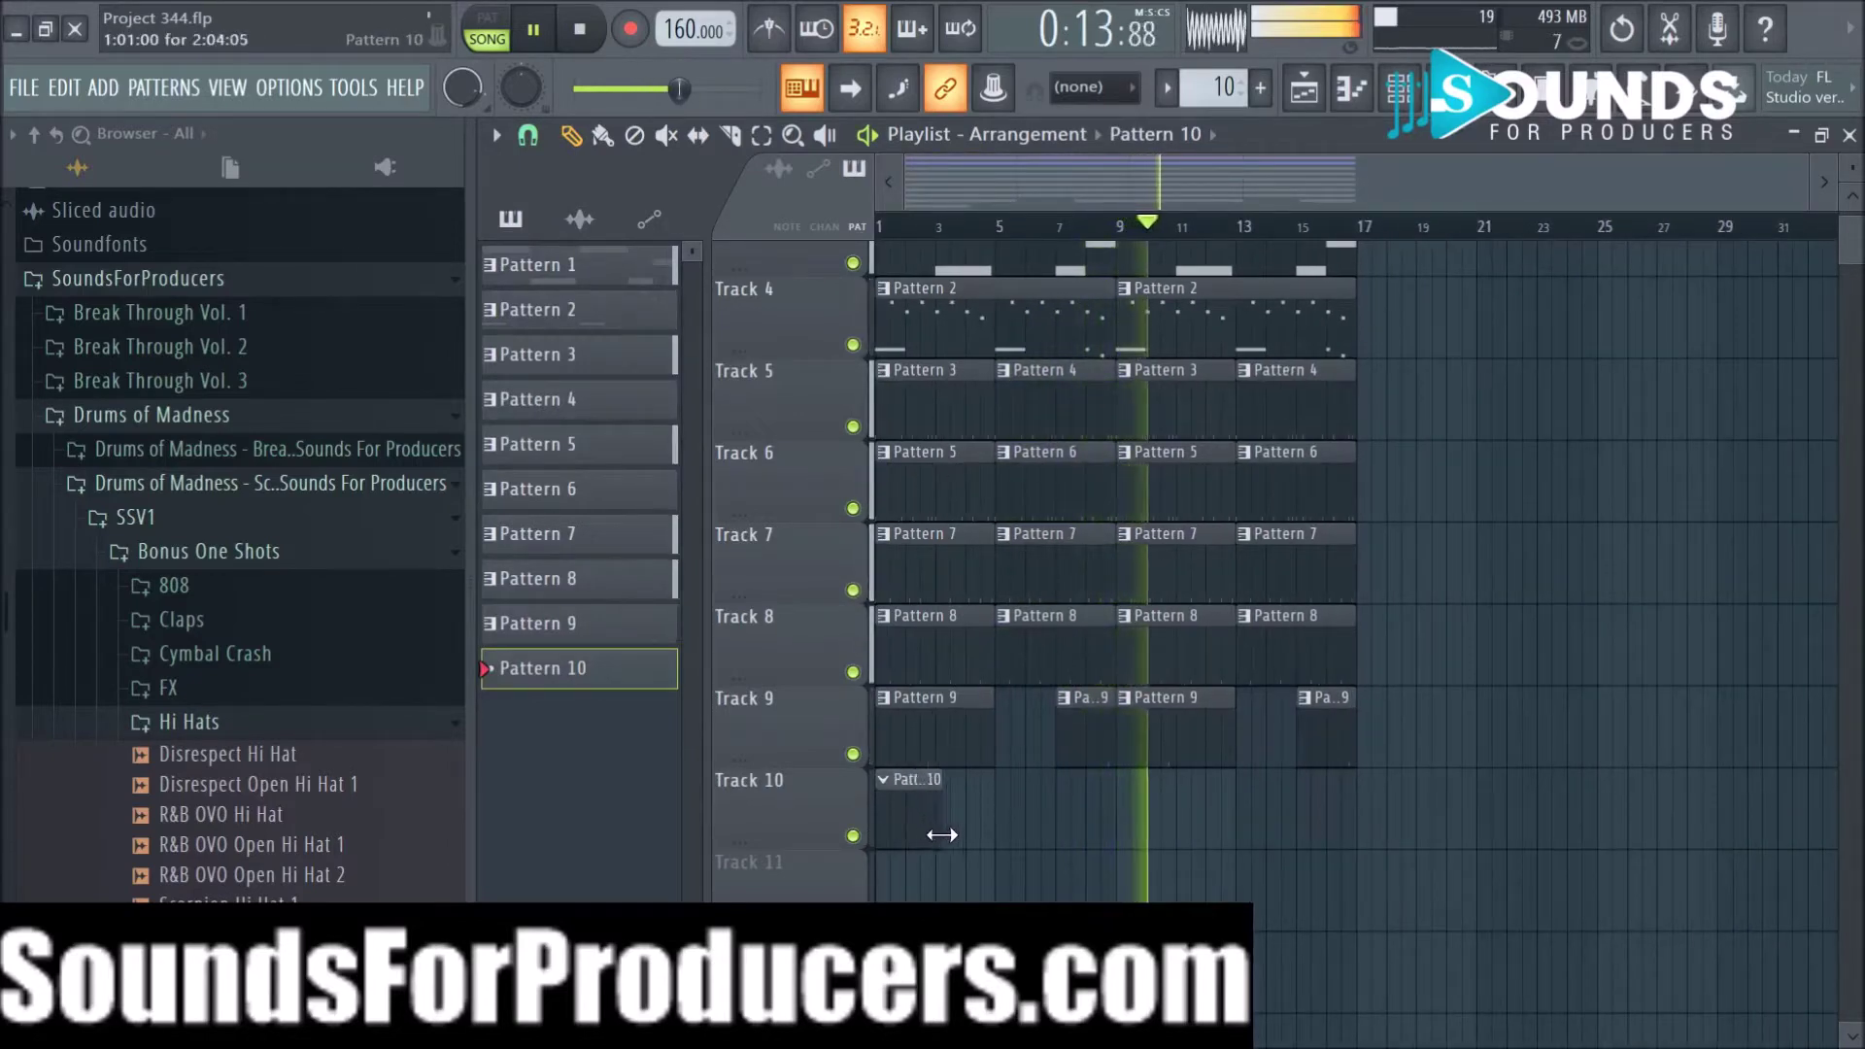
{"action": "left_click", "coordinate": [529, 135]}
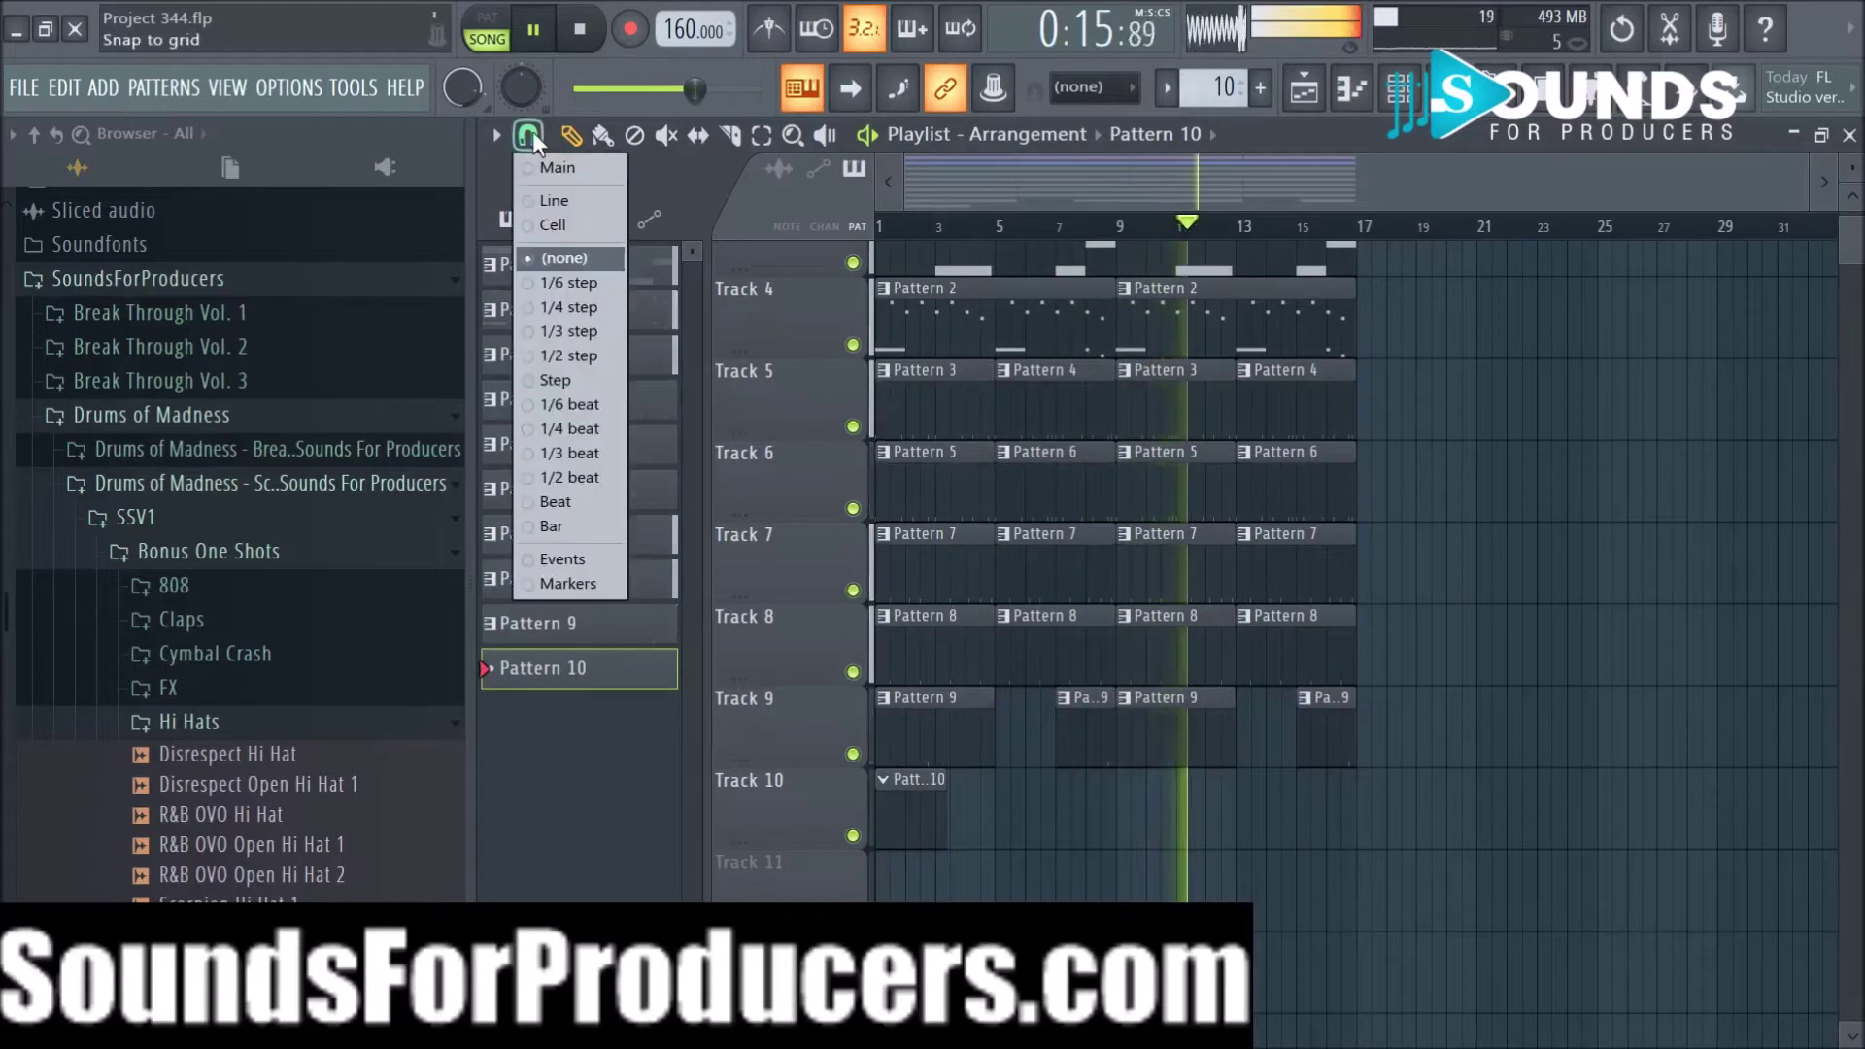
{"action": "left_click", "coordinate": [981, 843]}
{"action": "scroll", "coordinate": [956, 210], "scroll_direction": "up", "scroll_amount": 2}
{"action": "scroll", "coordinate": [954, 204], "scroll_direction": "up", "scroll_amount": 1}
{"action": "left_click_drag", "start_coordinate": [1003, 817], "coordinate": [1092, 824]}
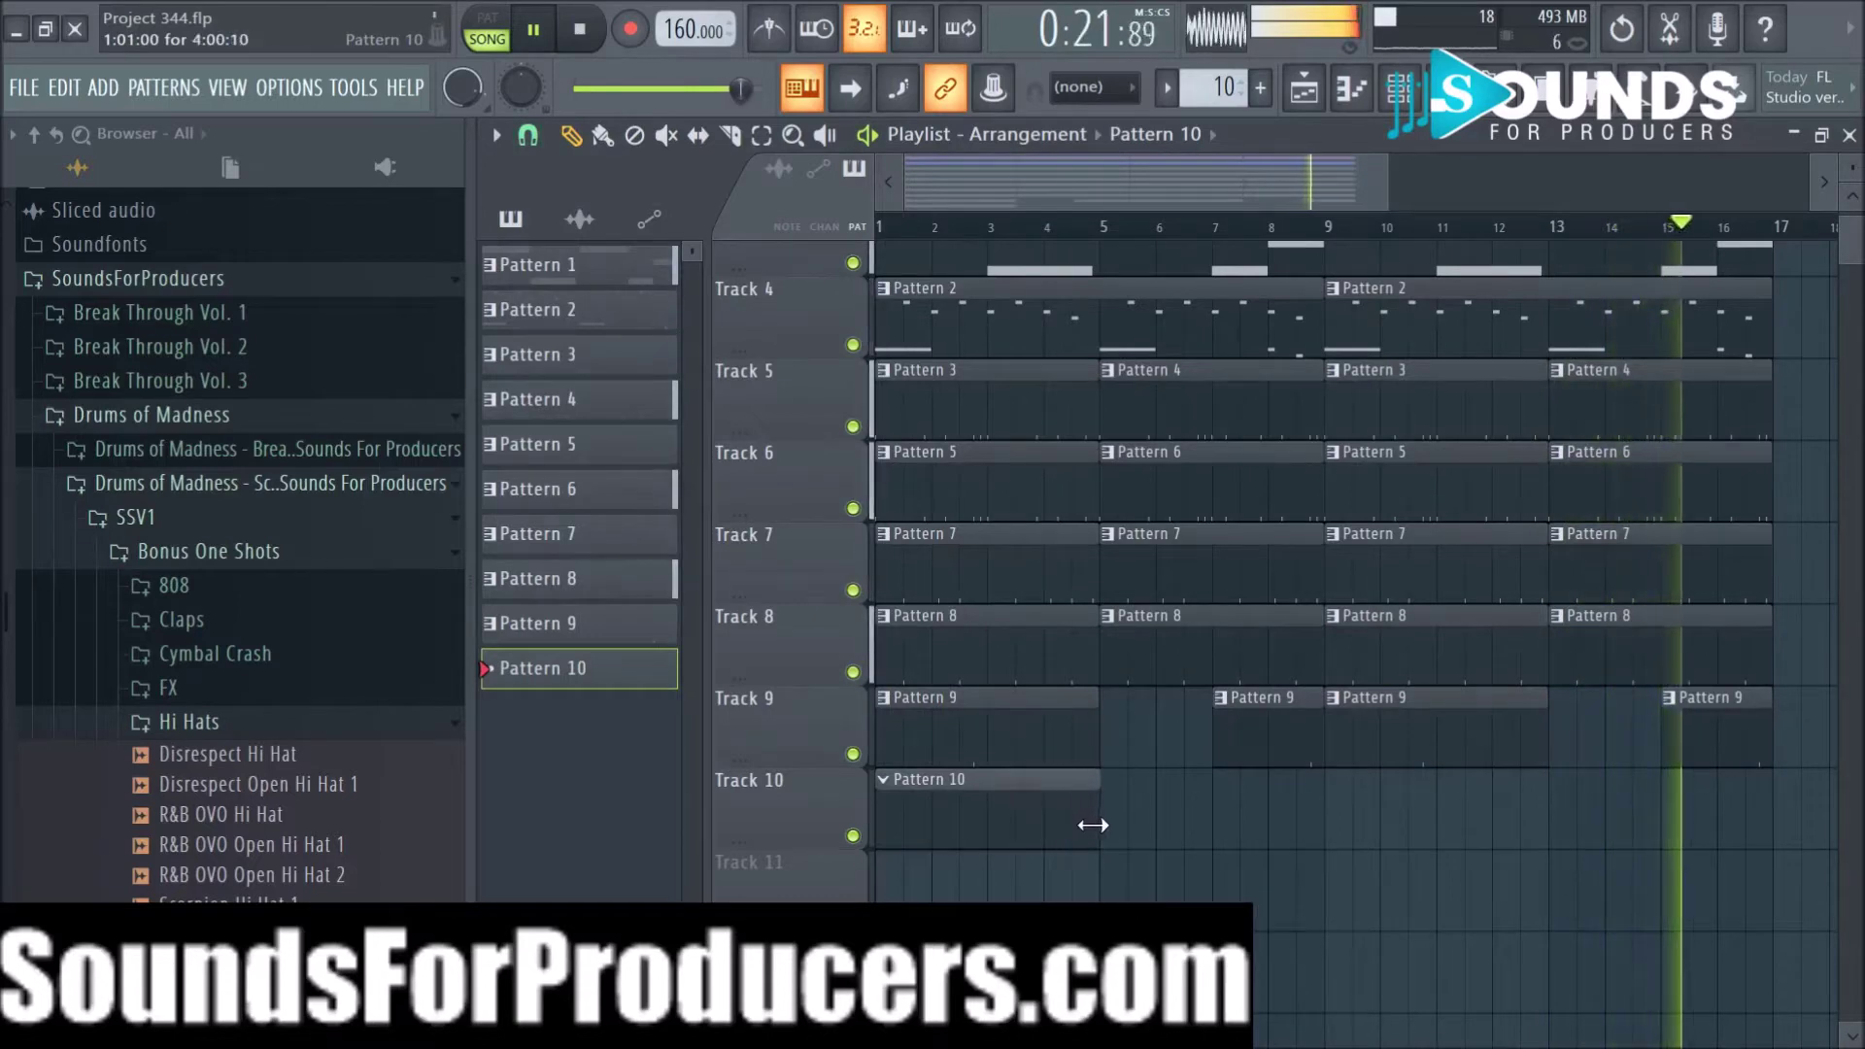
{"action": "scroll", "coordinate": [1051, 242], "scroll_direction": "up", "scroll_amount": 2}
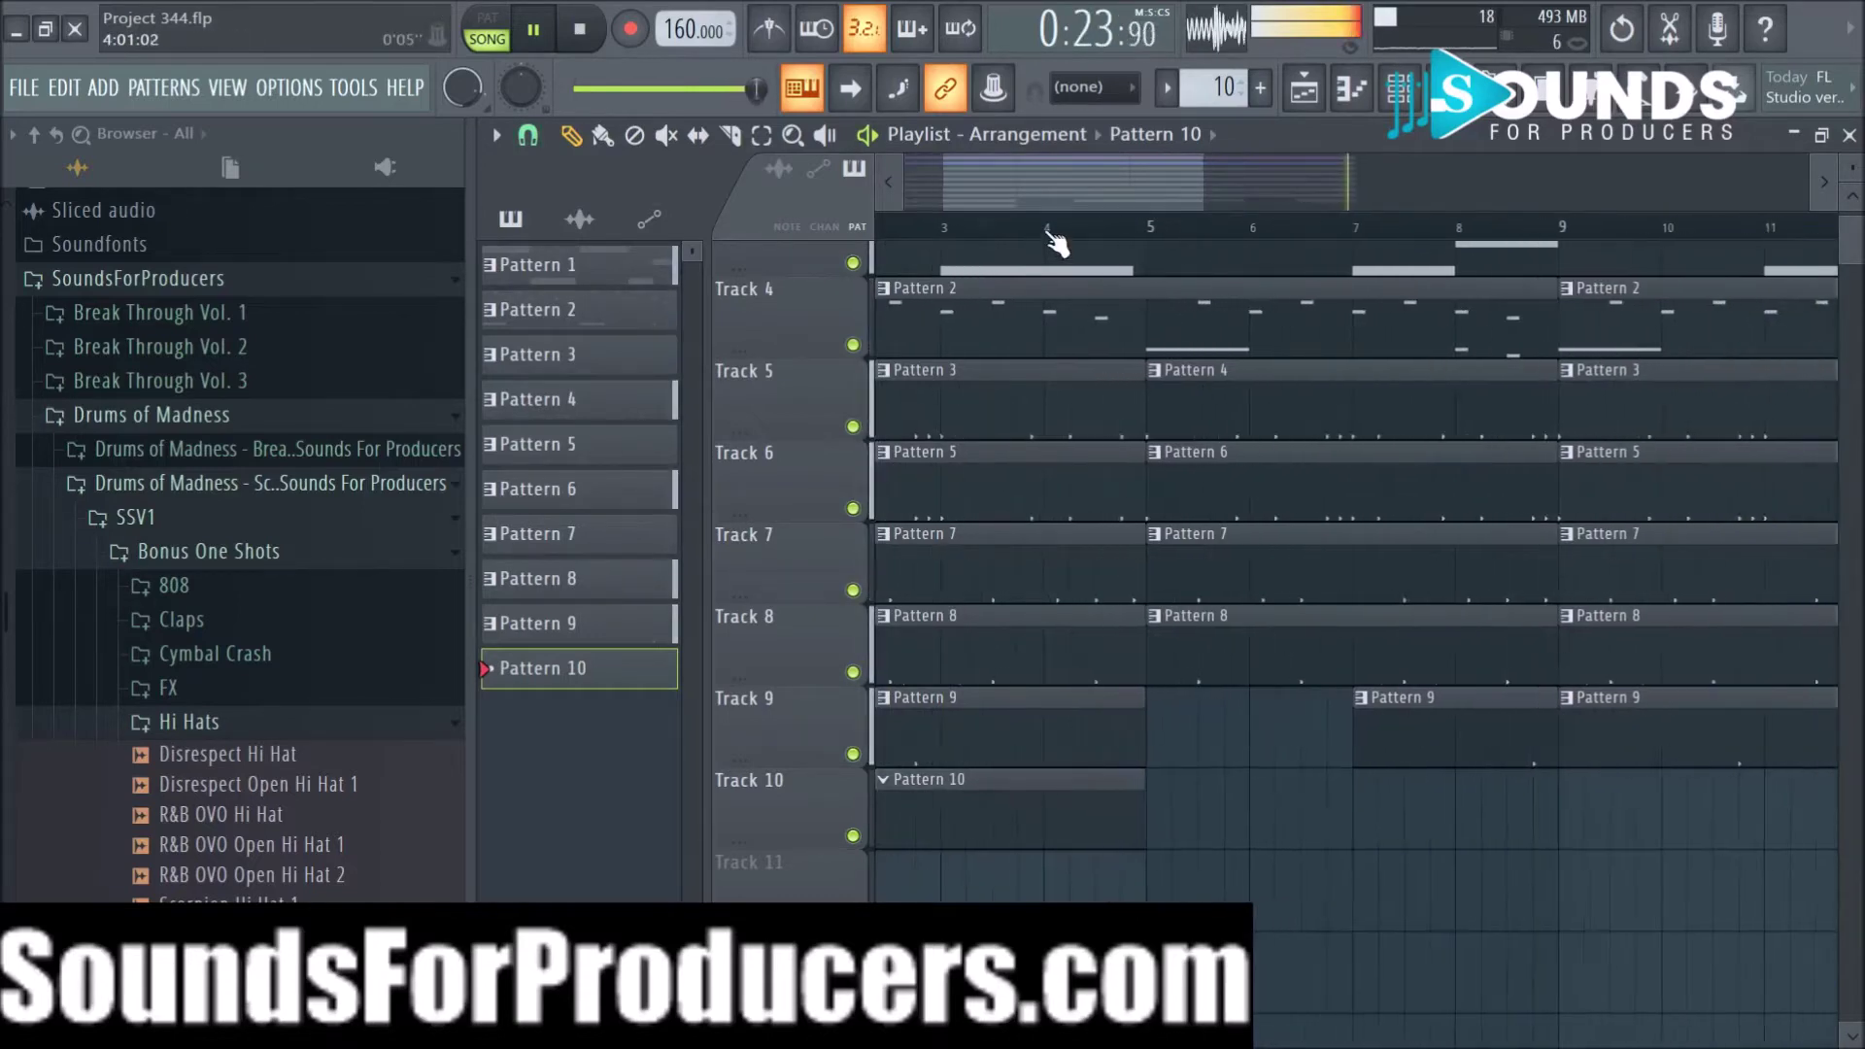
{"action": "scroll", "coordinate": [1055, 243], "scroll_direction": "up", "scroll_amount": 1}
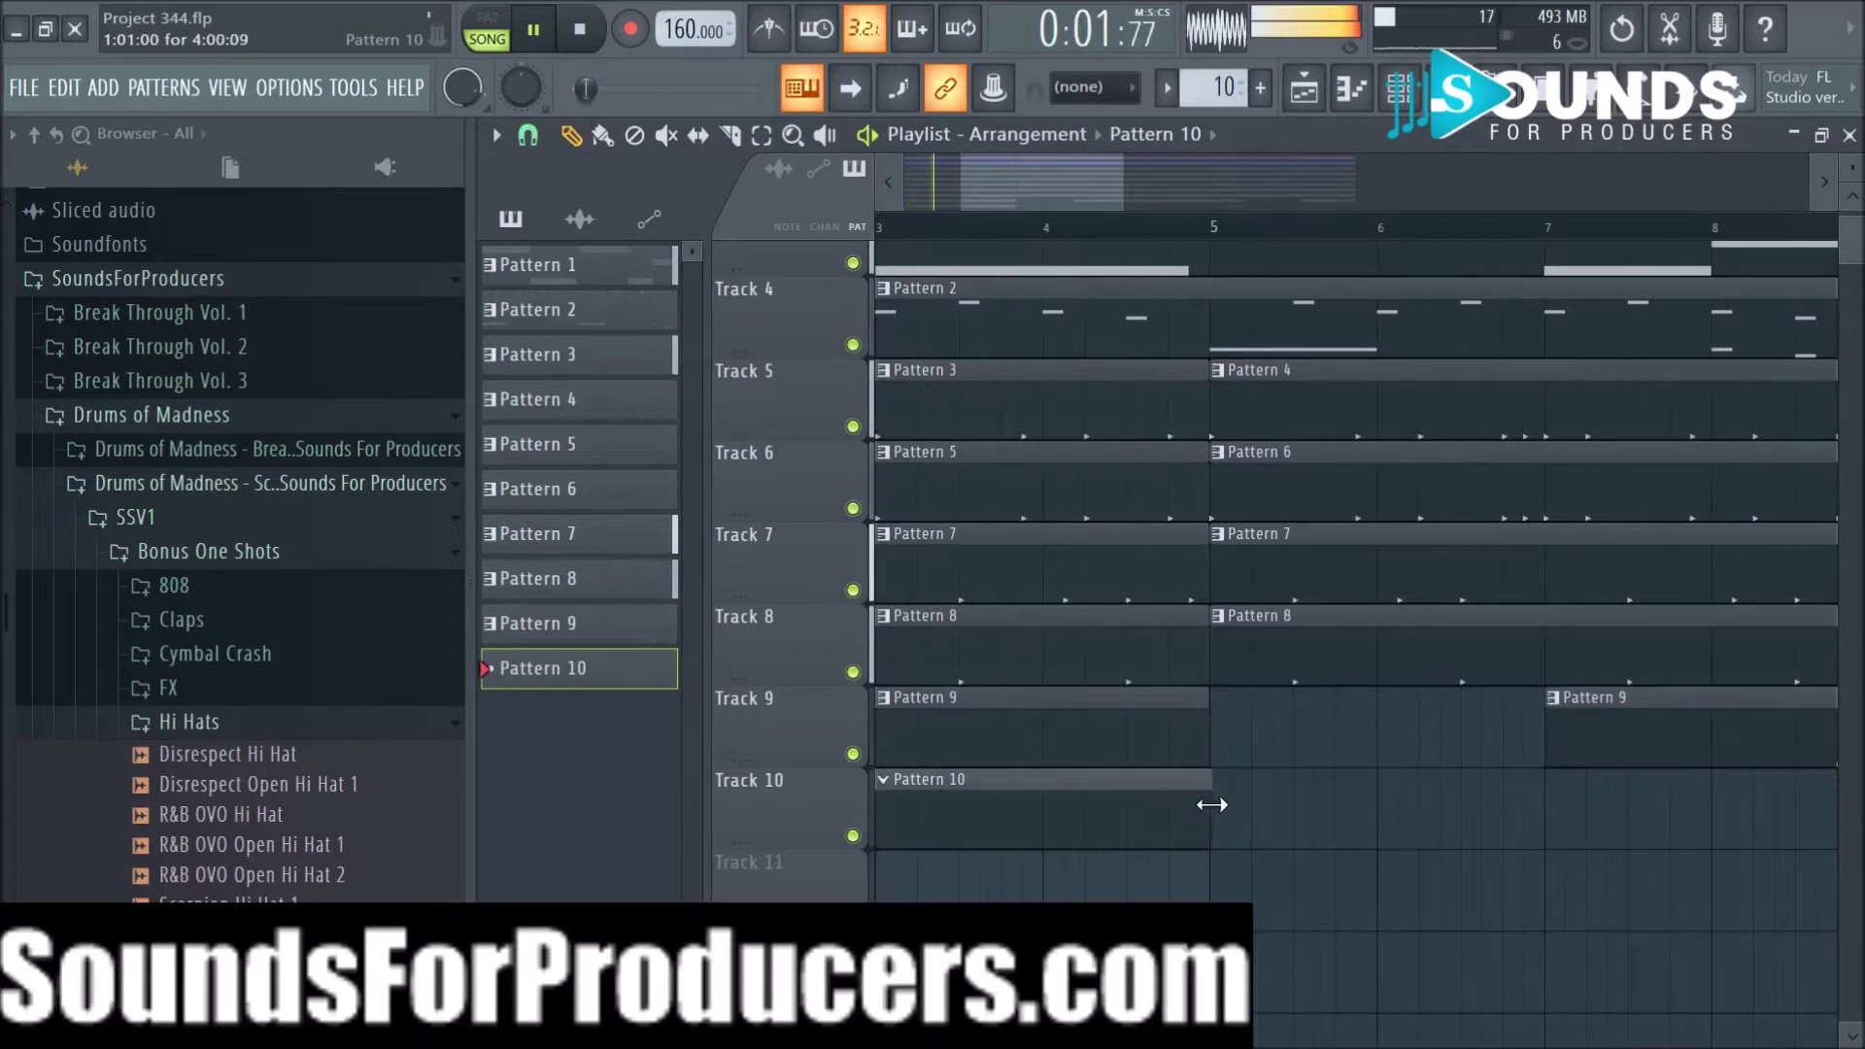
Step: Stop playback and fill every fourth step of the TDot Hi Hat 1 channel in Pattern 10
{"action": "key", "text": "space"}
{"action": "left_click", "coordinate": [1391, 95]}
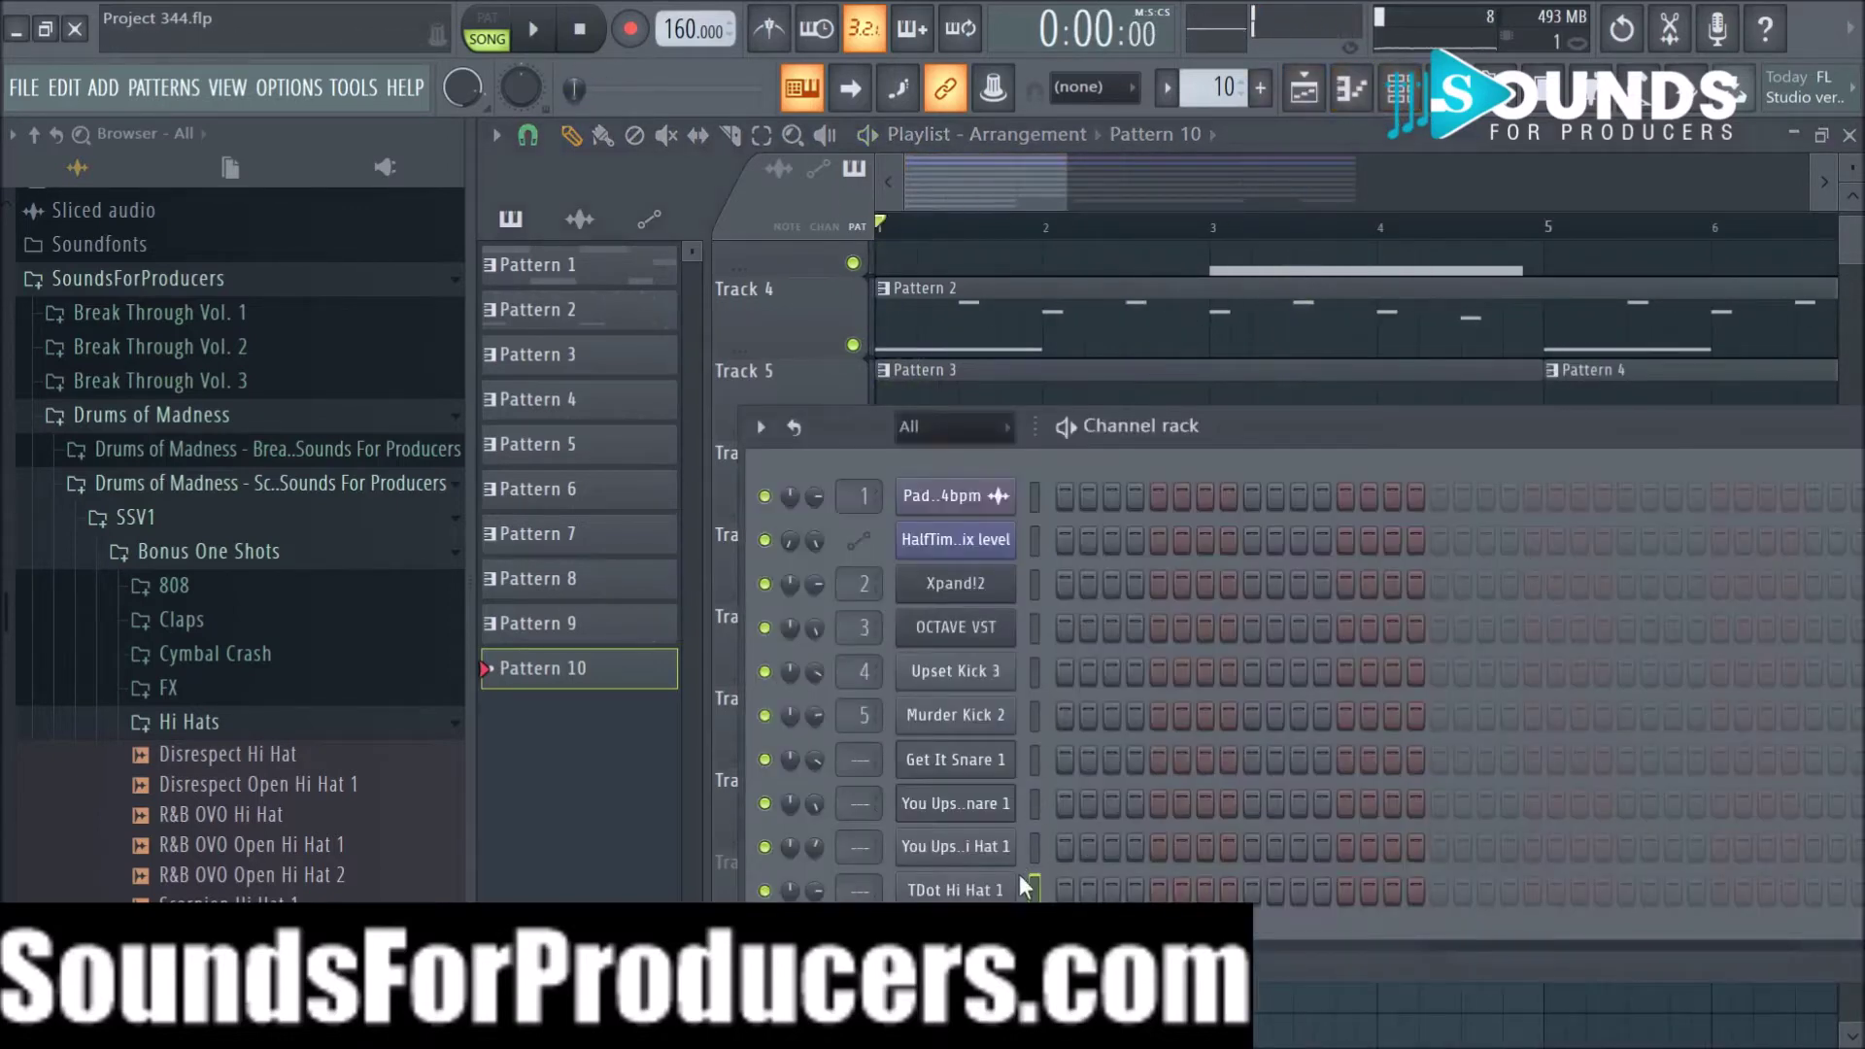
{"action": "right_click", "coordinate": [983, 899]}
{"action": "left_click", "coordinate": [1458, 798]}
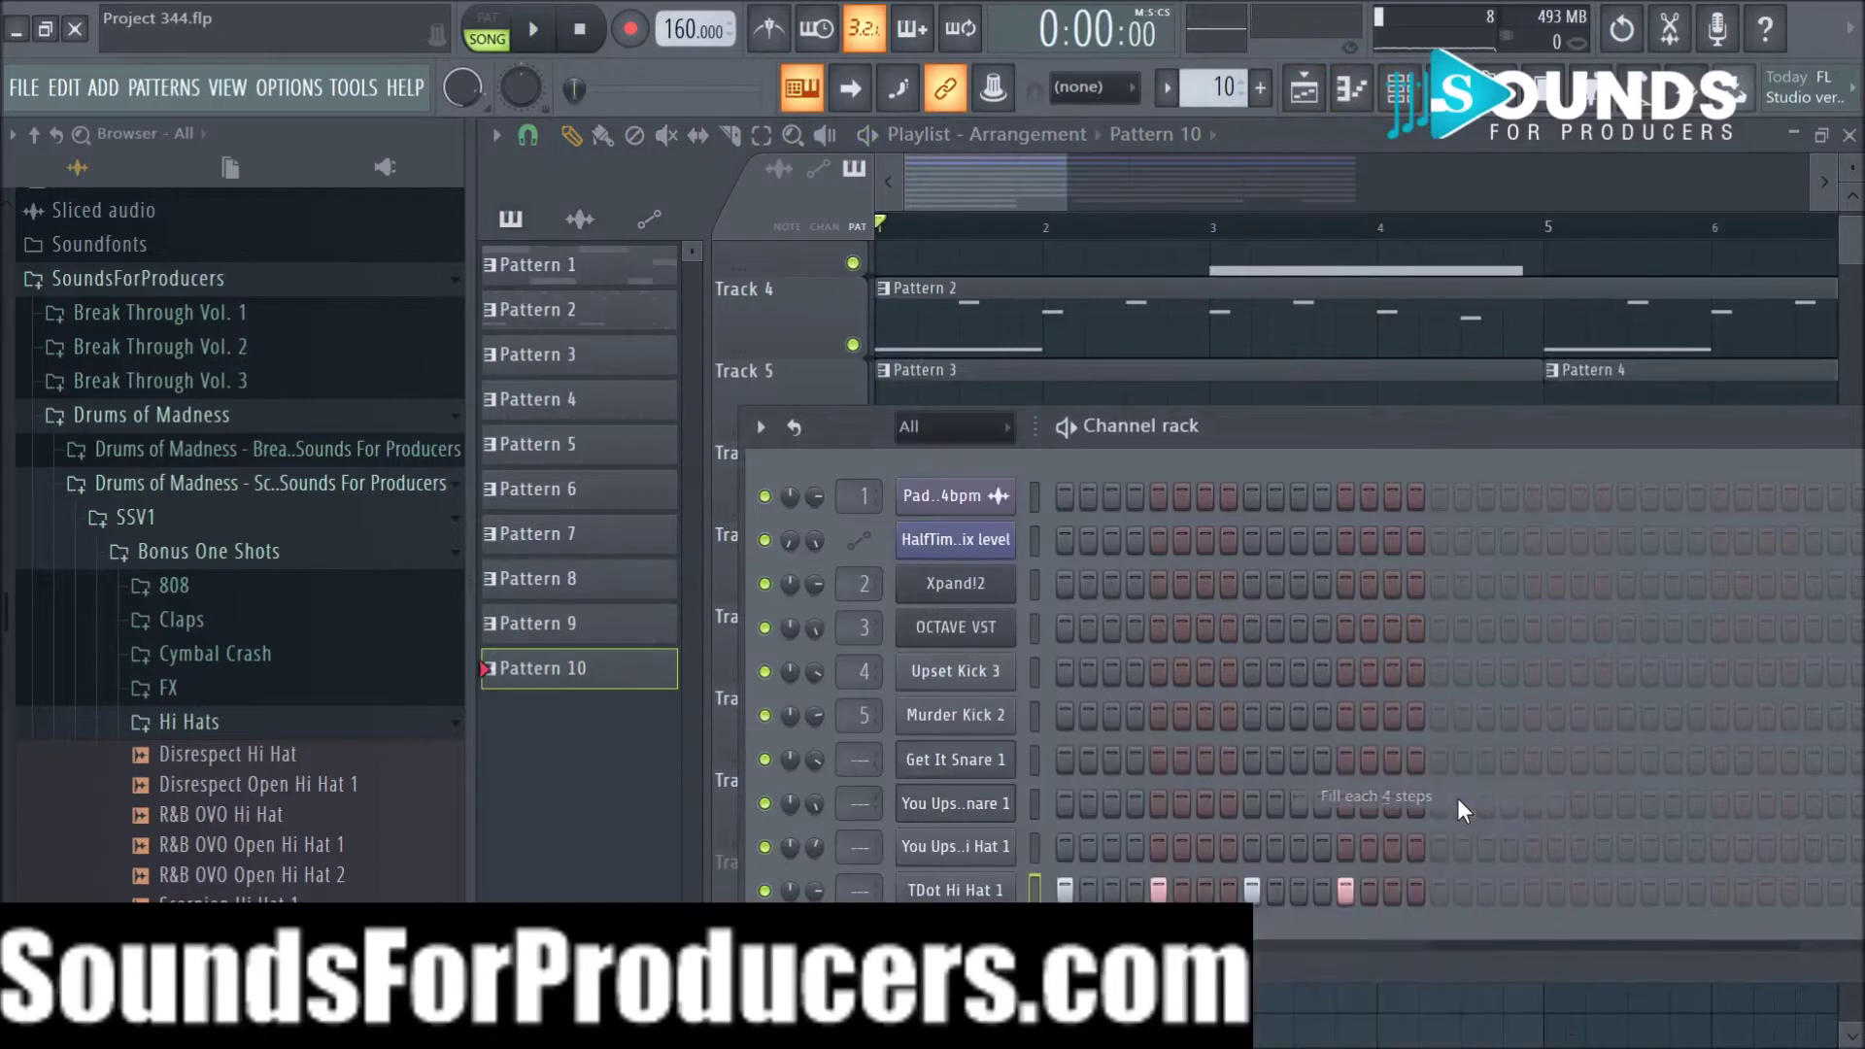
Step: Remove step 9 from the TDot Hi Hat 1 row and add hits on steps 15 and 17, checking them in playback
{"action": "key", "text": "space"}
{"action": "left_click", "coordinate": [1252, 890]}
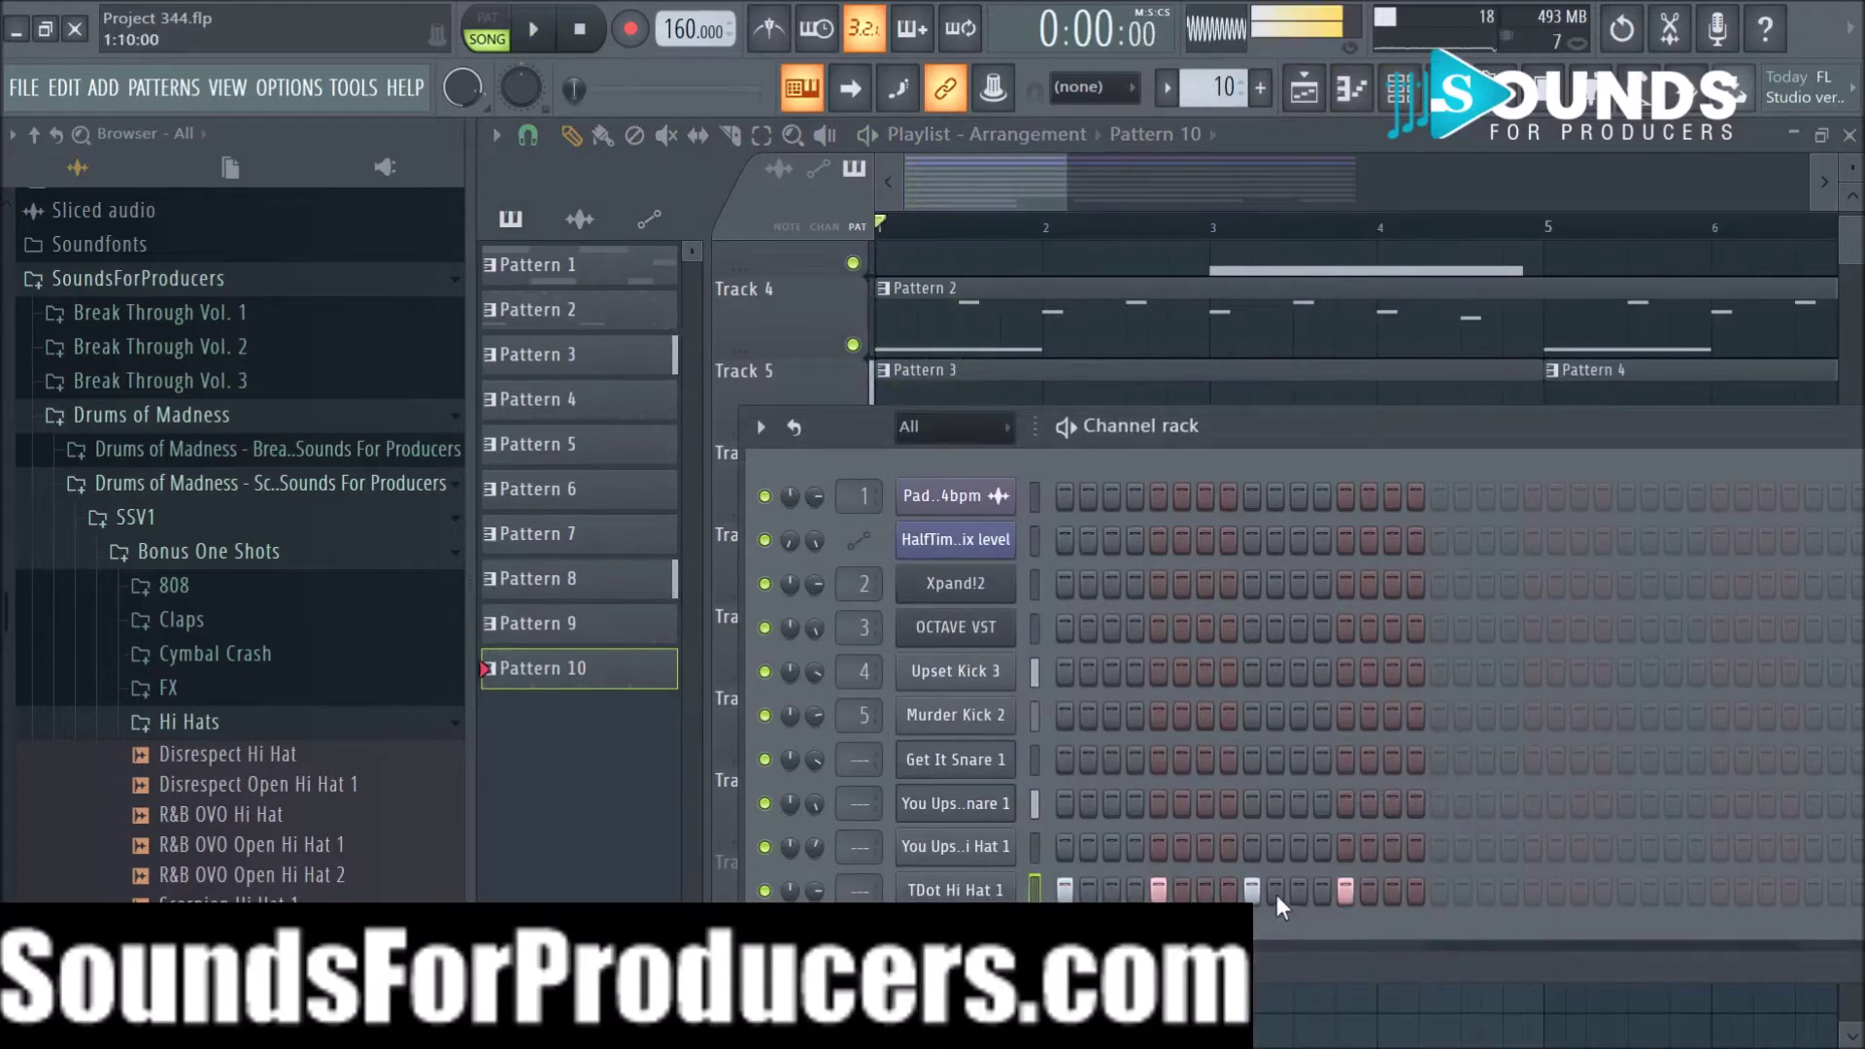
{"action": "left_click", "coordinate": [1347, 880]}
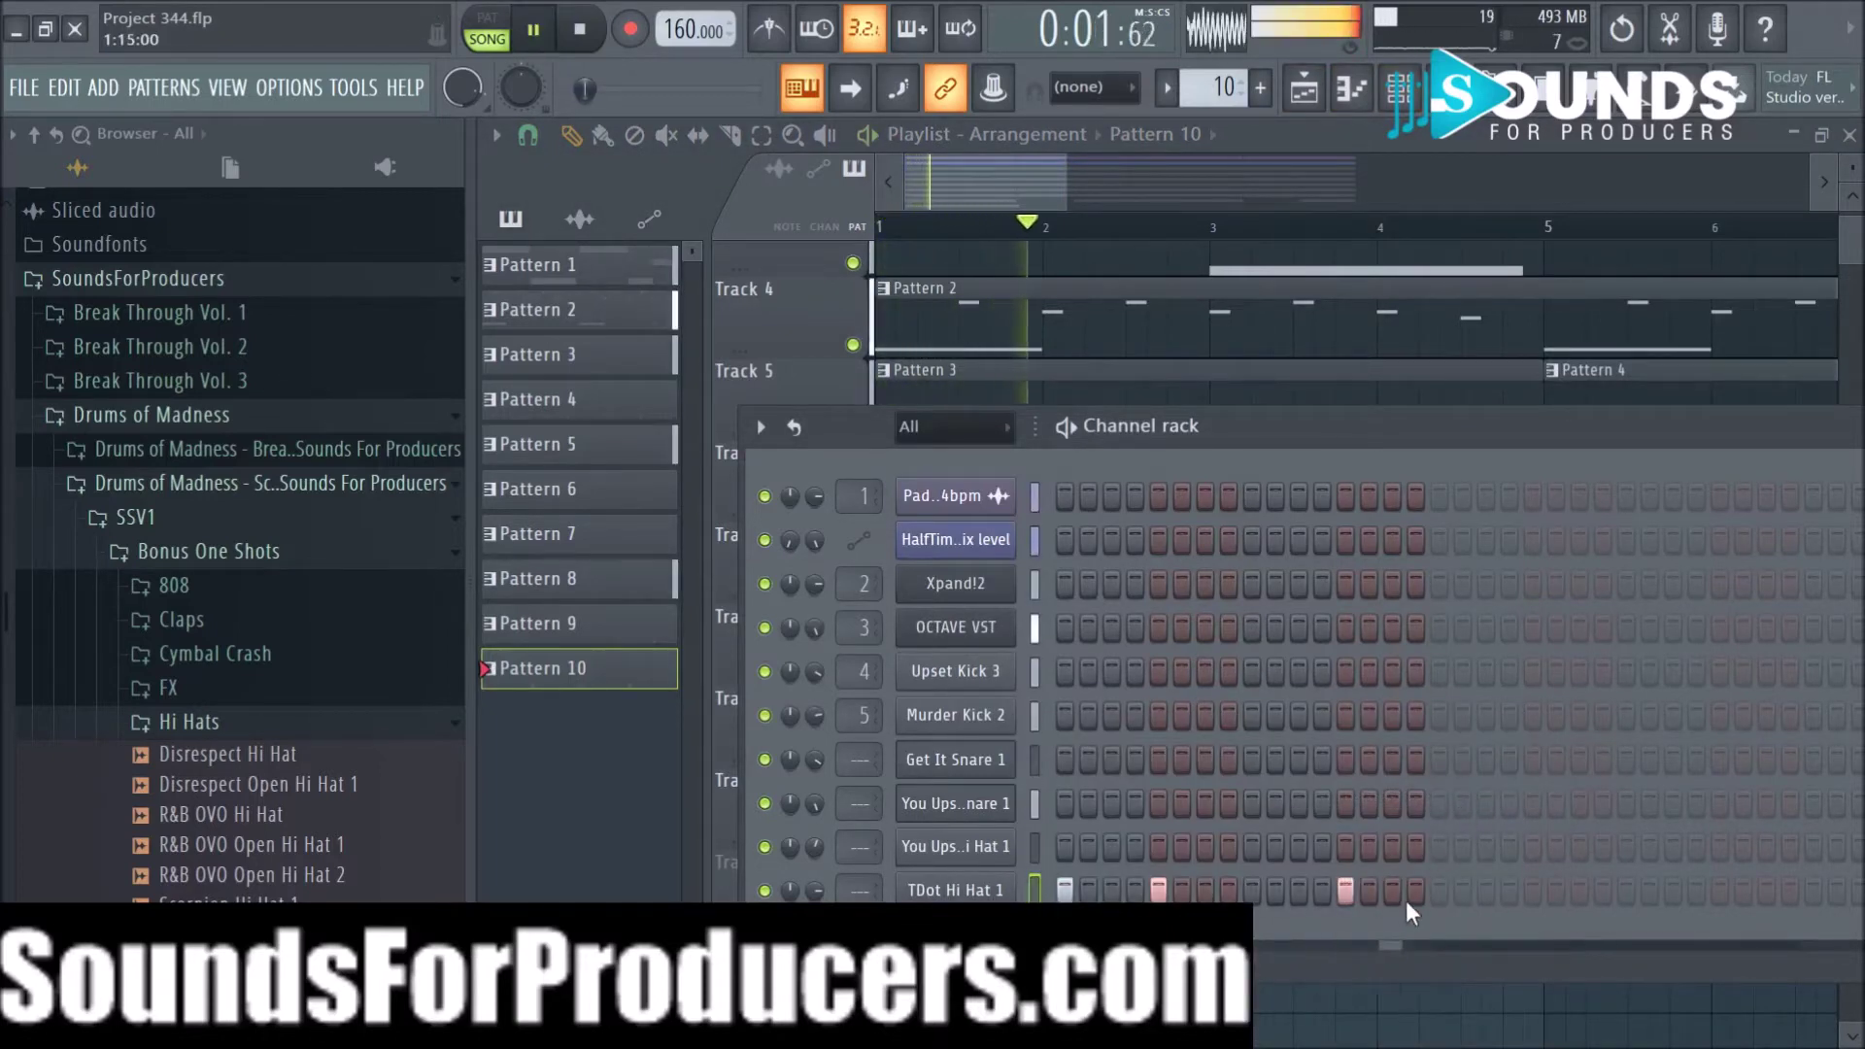
{"action": "left_click", "coordinate": [1444, 894]}
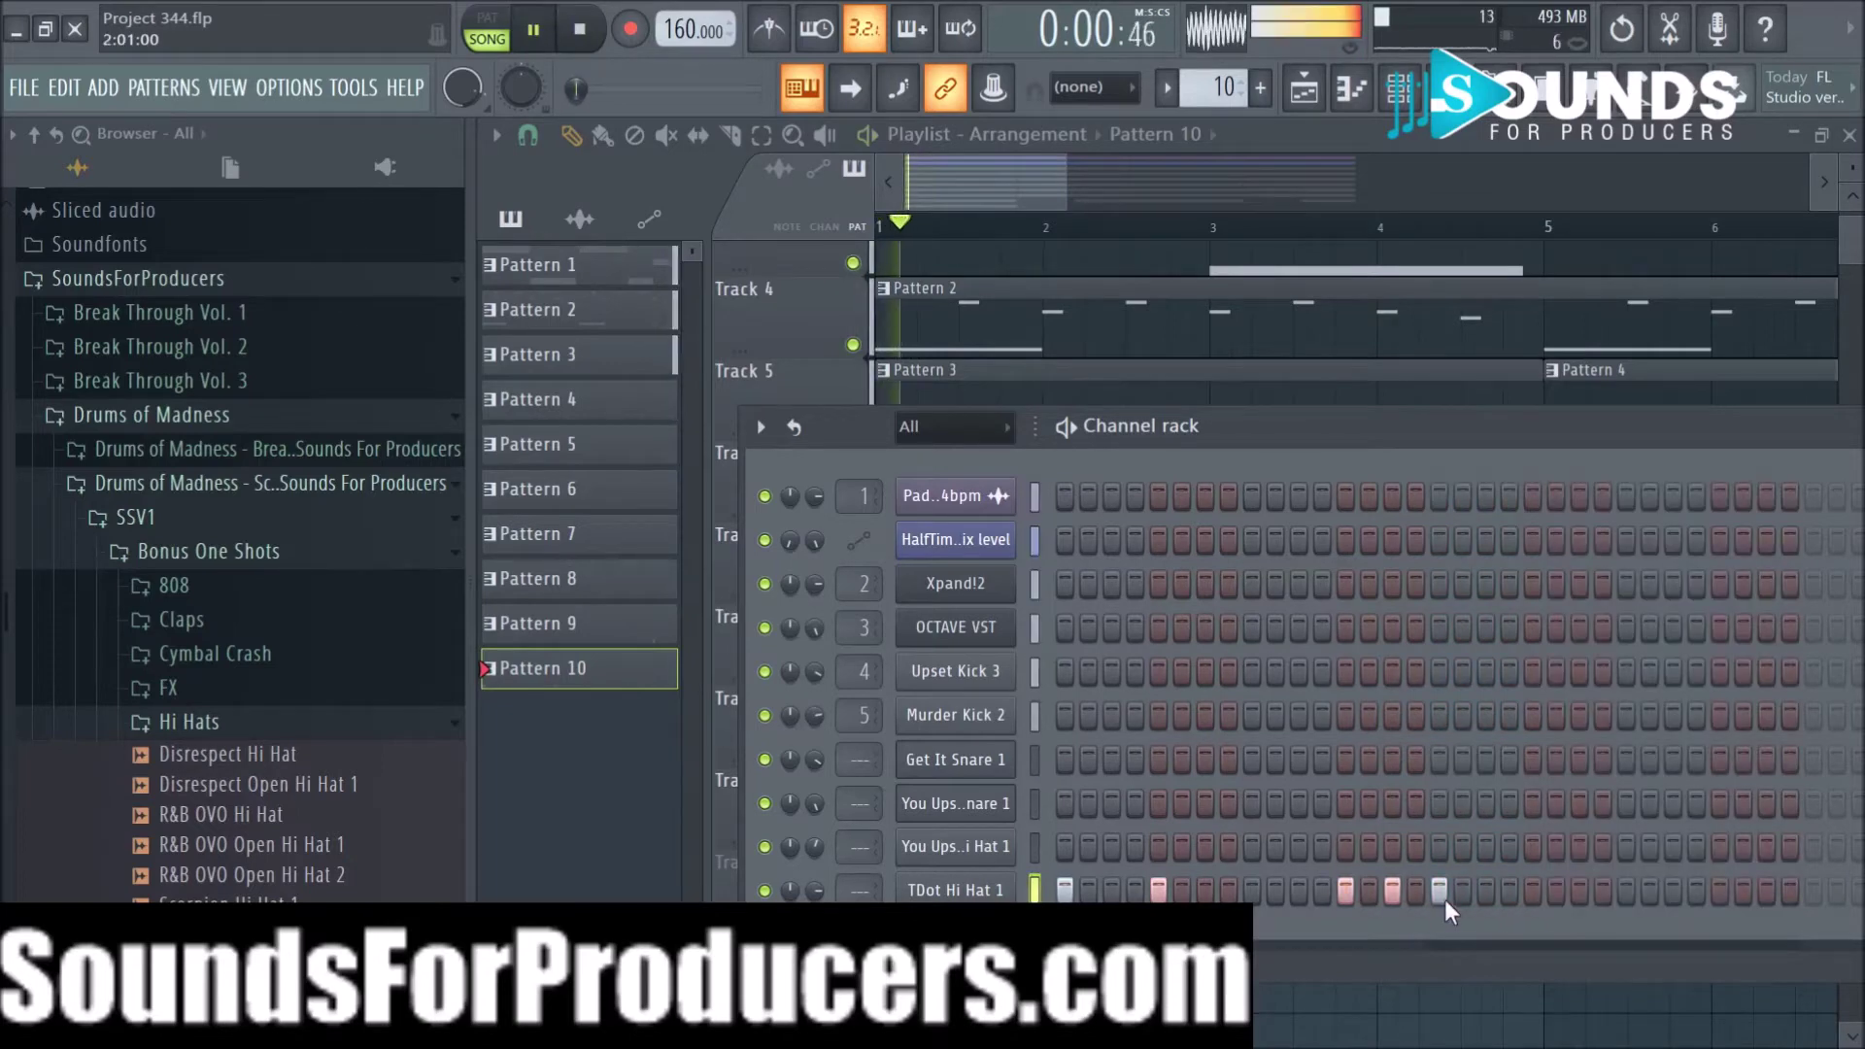
{"action": "key", "text": "space"}
Step: Lower the pitch of the TDot Hi Hat 1 channel slightly during playback and close its settings
{"action": "left_click", "coordinate": [960, 890]}
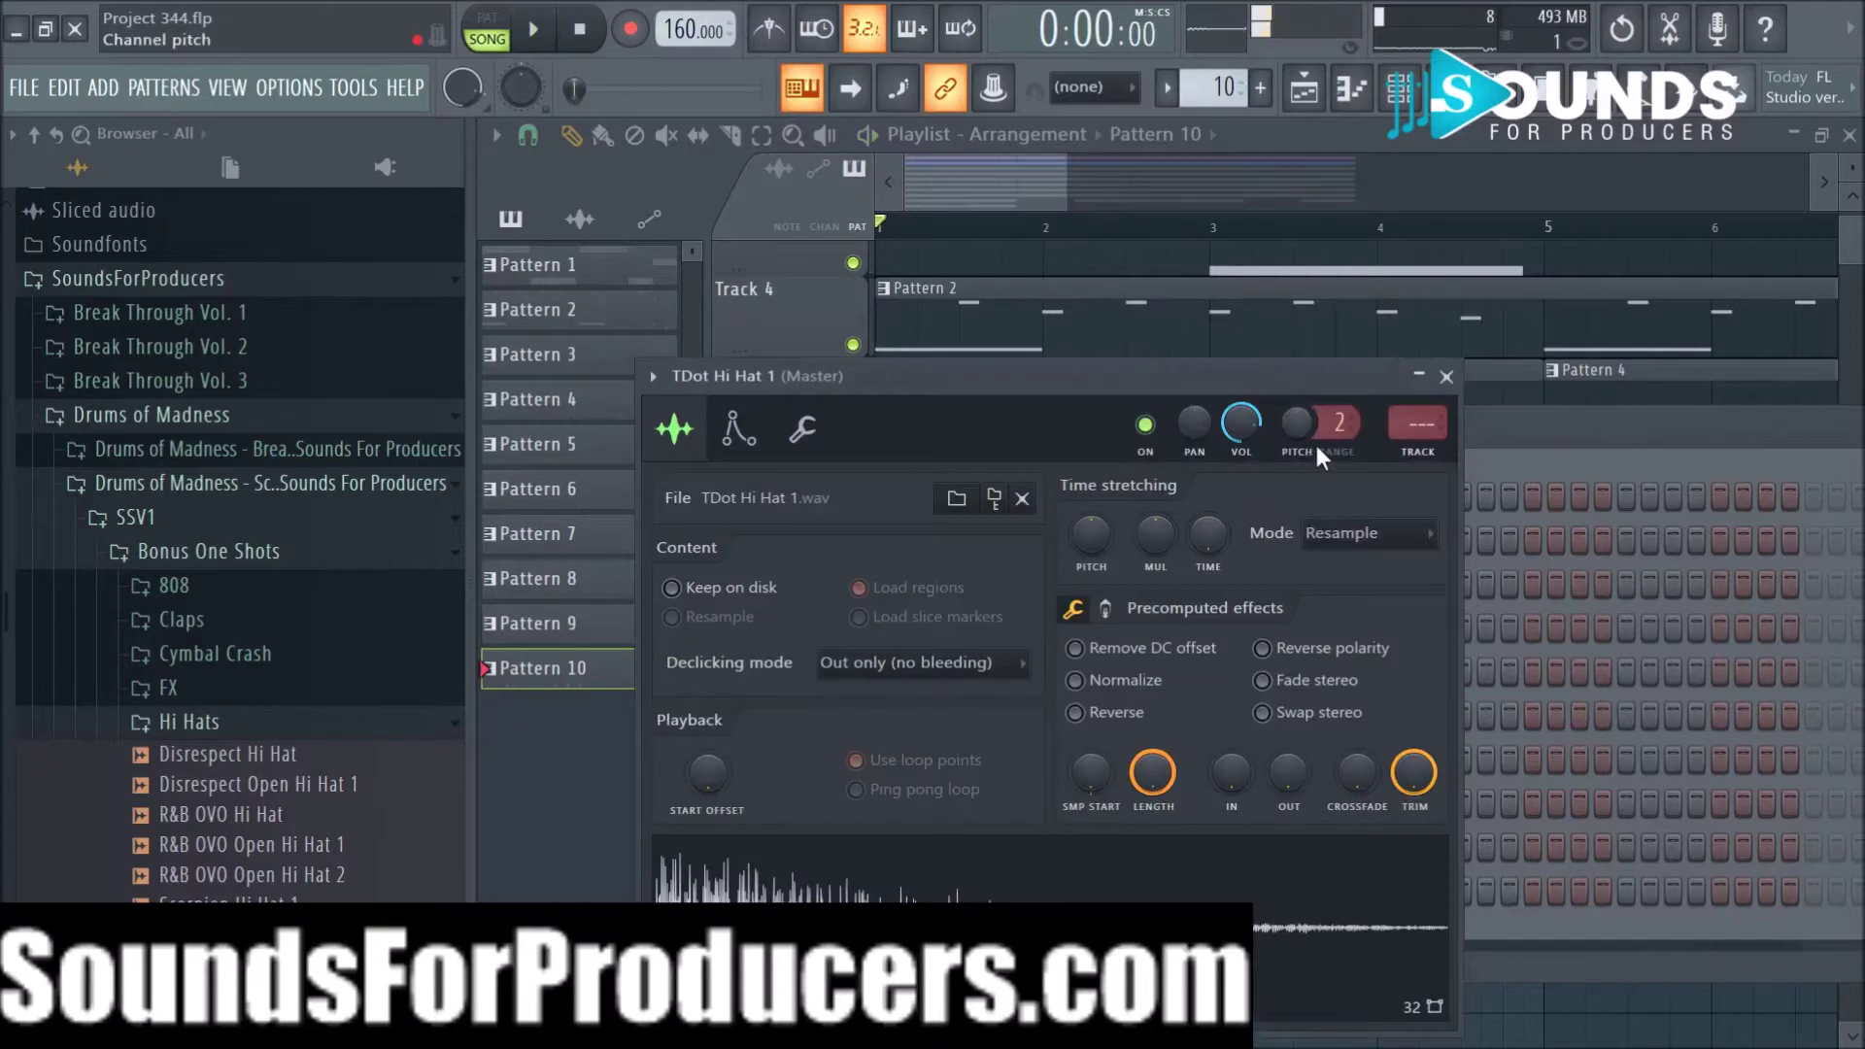
{"action": "left_click", "coordinate": [803, 428]}
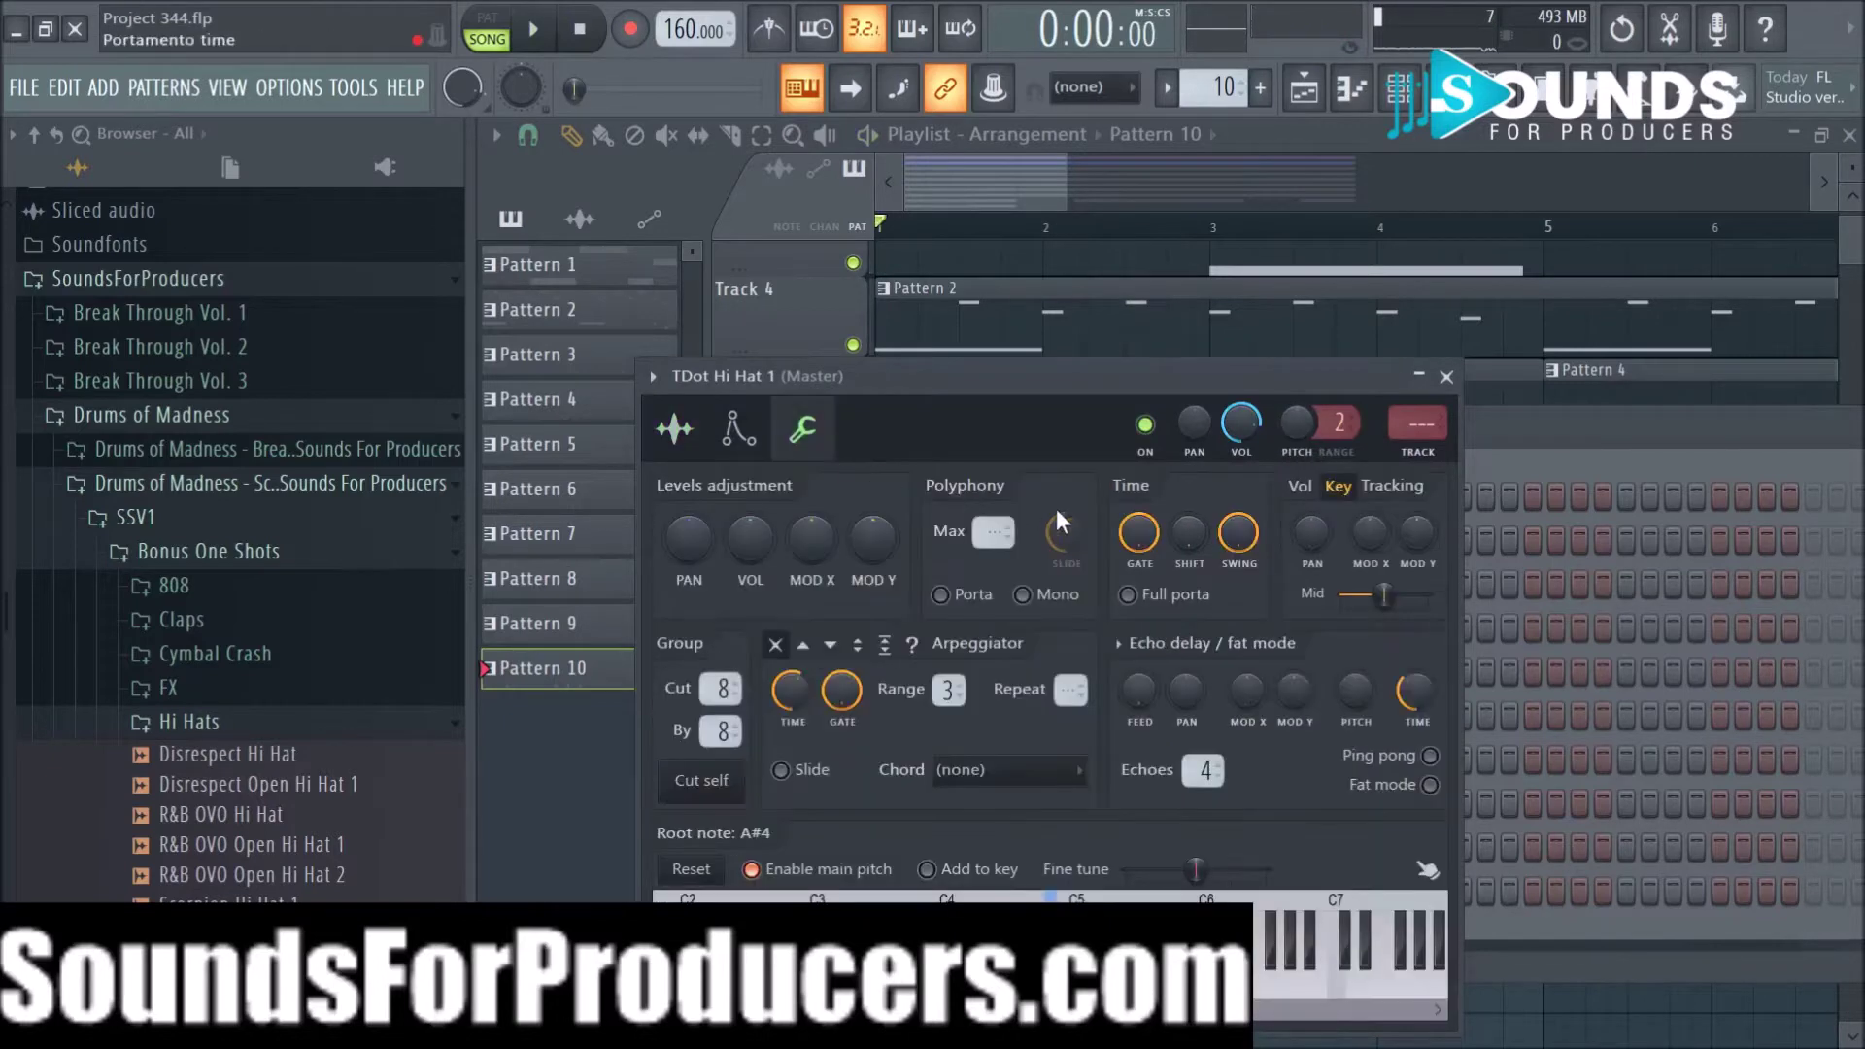
{"action": "left_click", "coordinate": [678, 429]}
{"action": "key", "text": "space"}
{"action": "left_click_drag", "start_coordinate": [1297, 423], "coordinate": [1297, 476]}
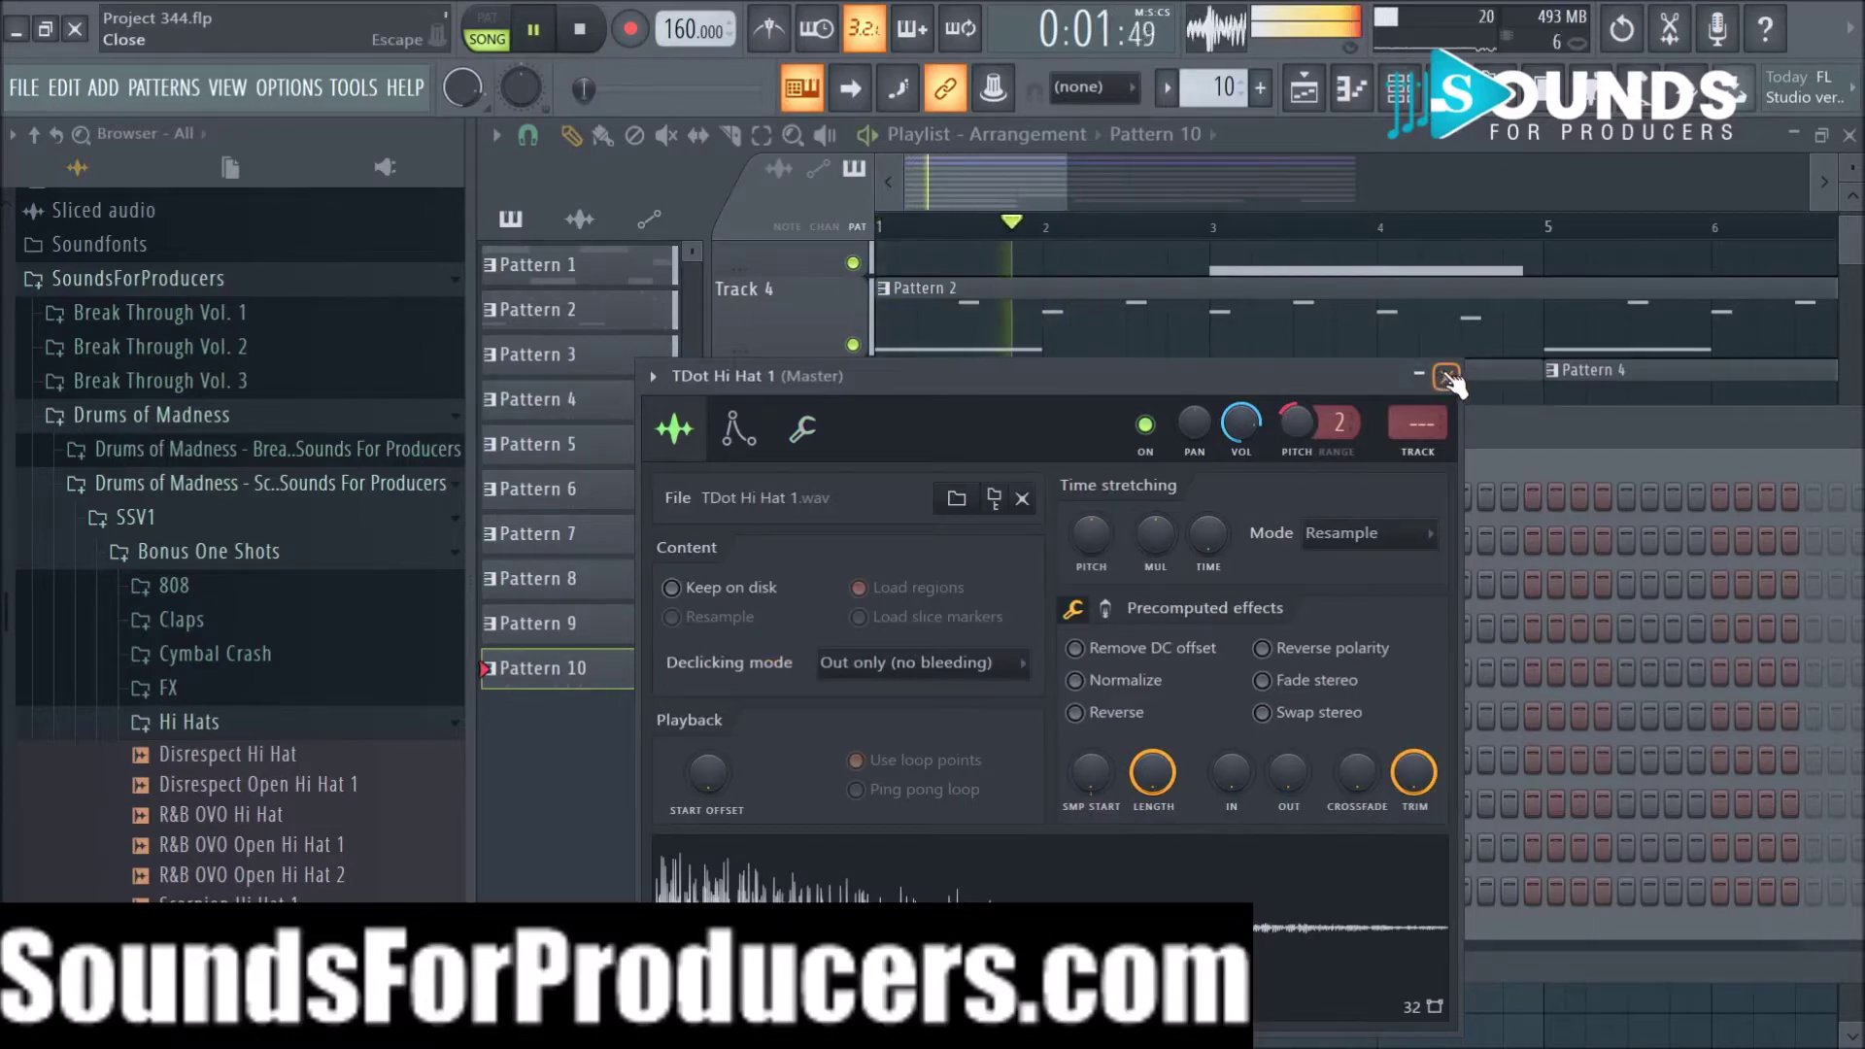
{"action": "left_click", "coordinate": [1447, 377]}
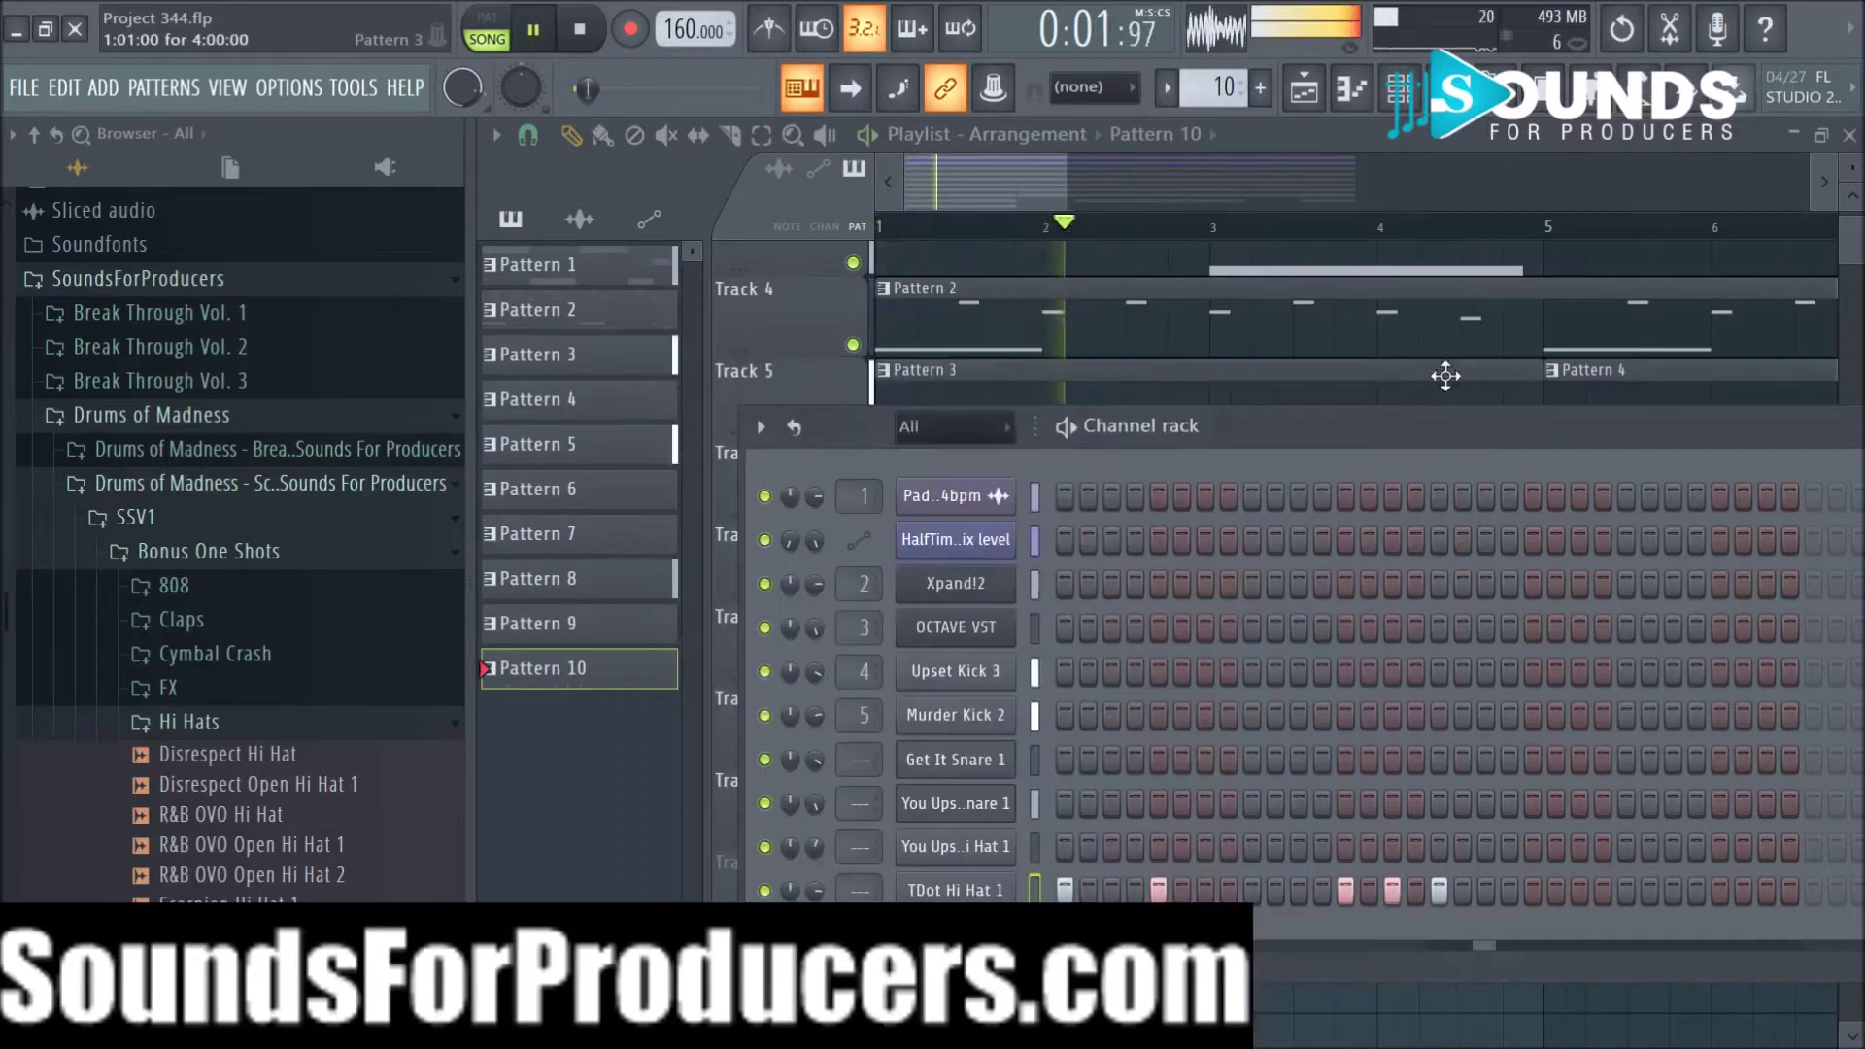
Step: Add TDot Hi Hat 1 hits on steps 9, 19, 21, 25 and 29, and restart playback to hear them
{"action": "left_click", "coordinate": [1486, 890]}
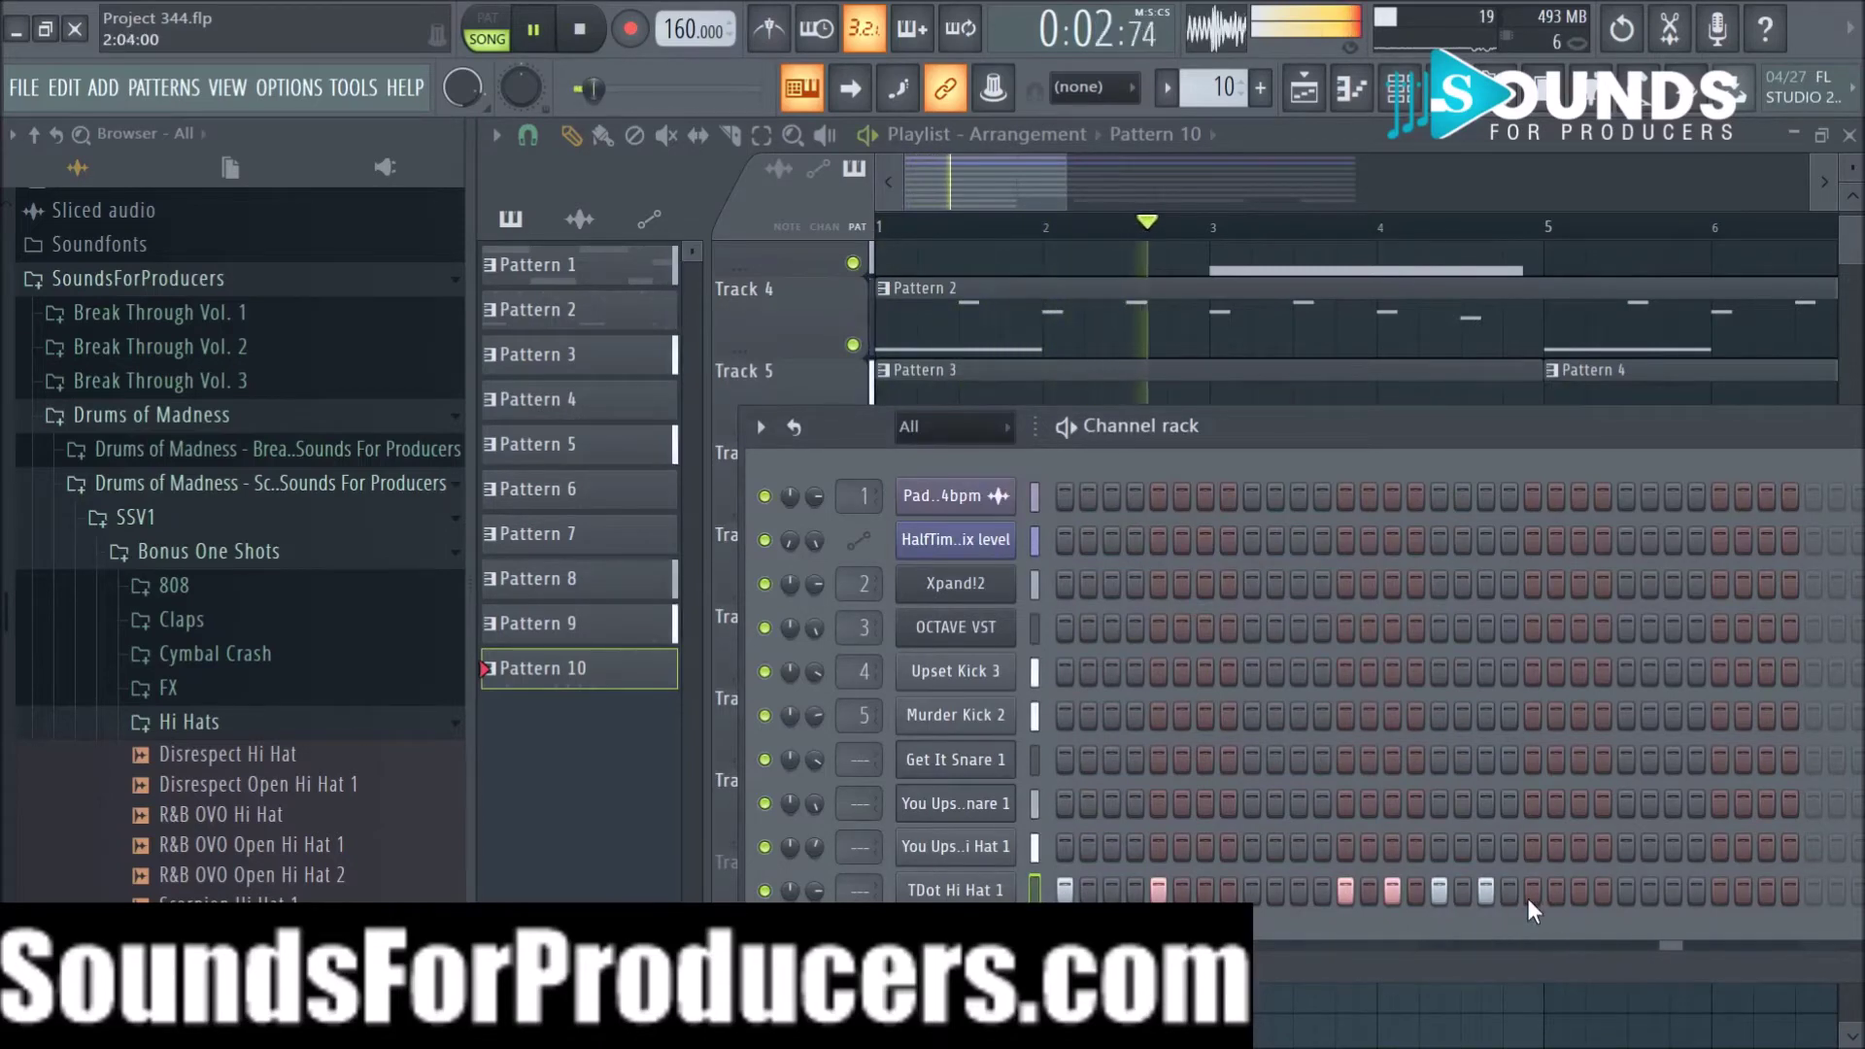
{"action": "left_click", "coordinate": [1532, 890]}
{"action": "left_click_drag", "start_coordinate": [1498, 433], "coordinate": [1282, 431]}
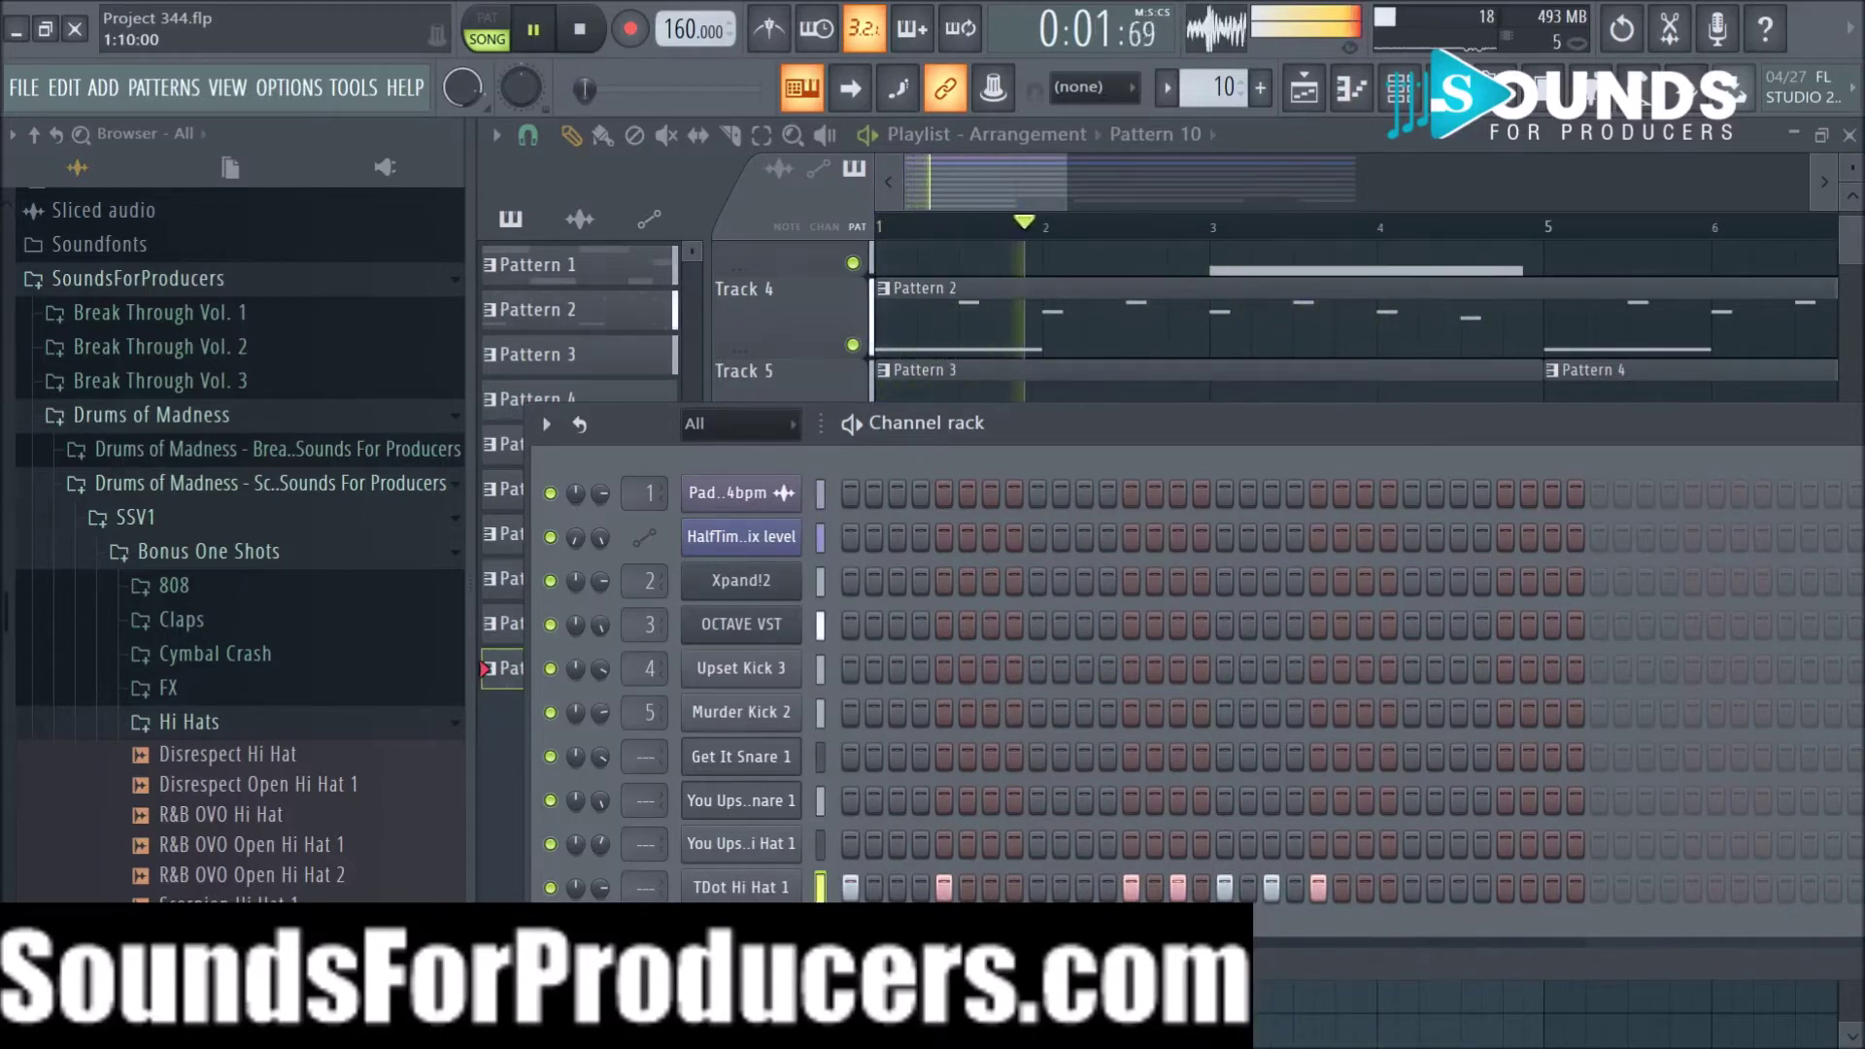
{"action": "key", "text": "space"}
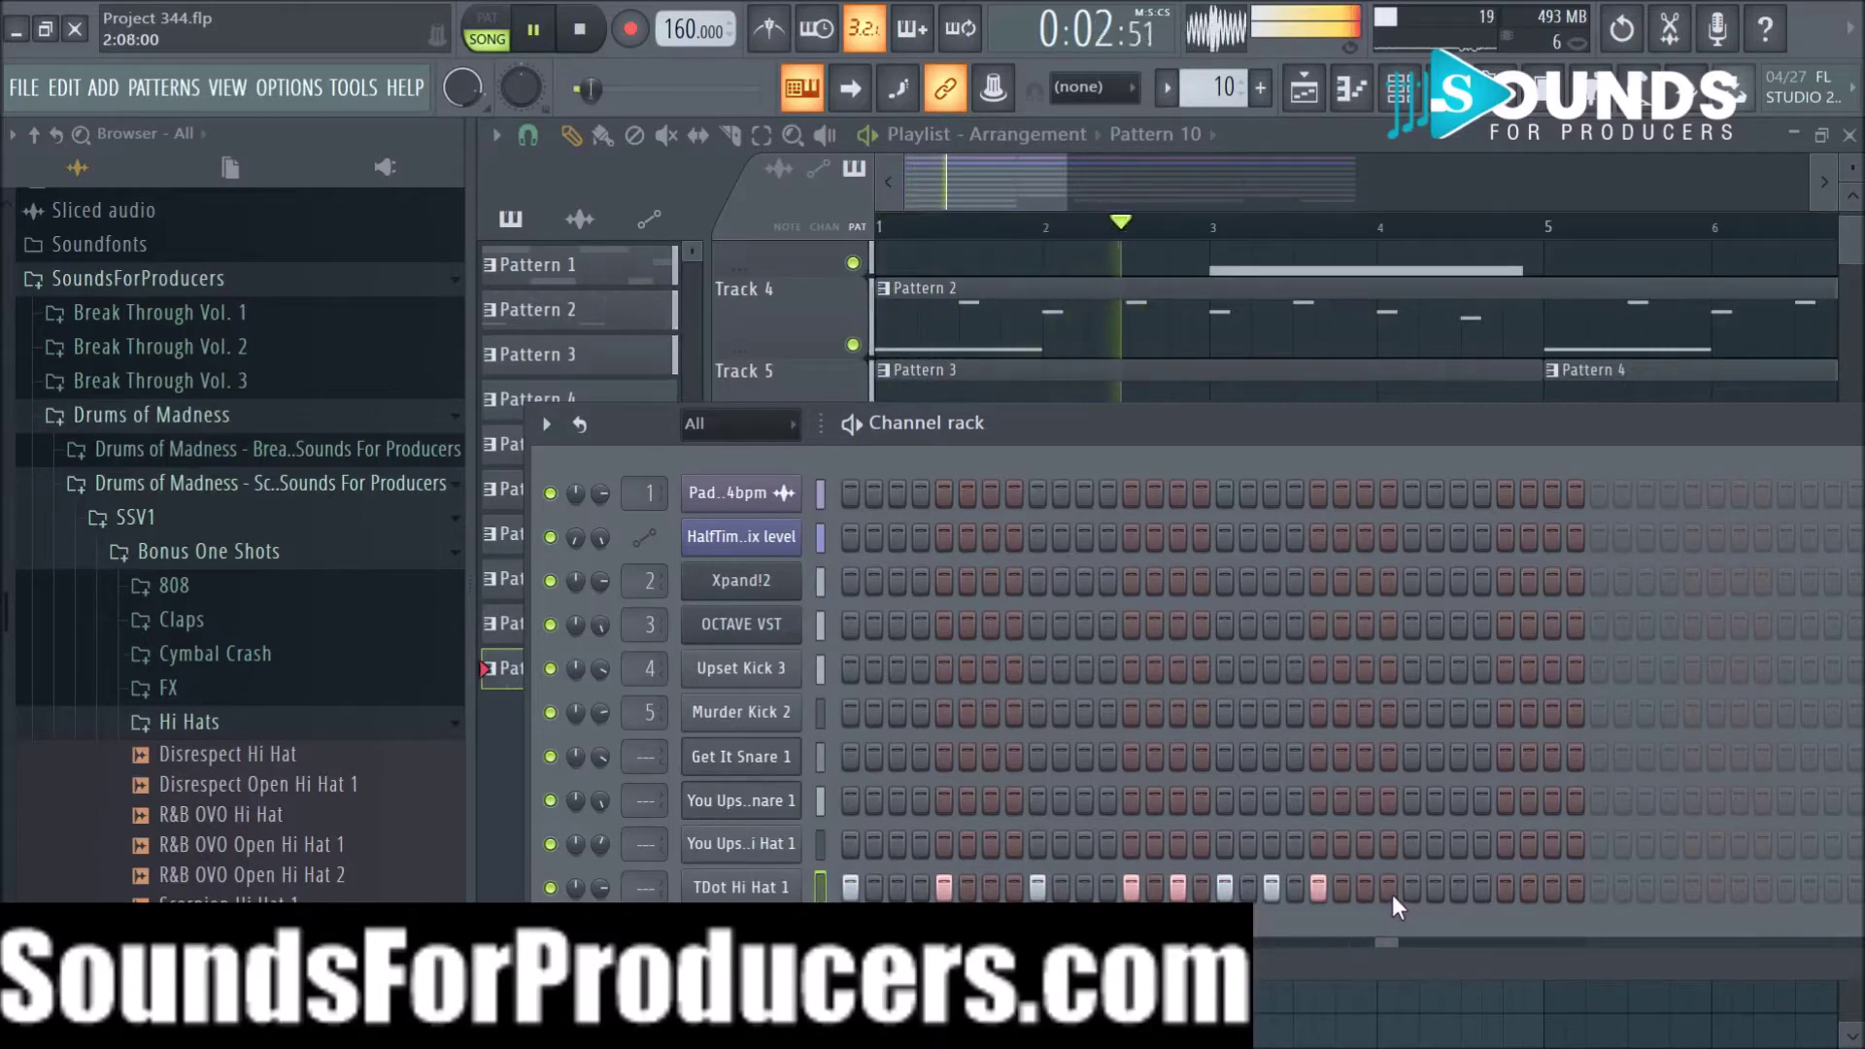
{"action": "left_click", "coordinate": [1415, 895]}
{"action": "key", "text": "space"}
{"action": "key", "text": "space"}
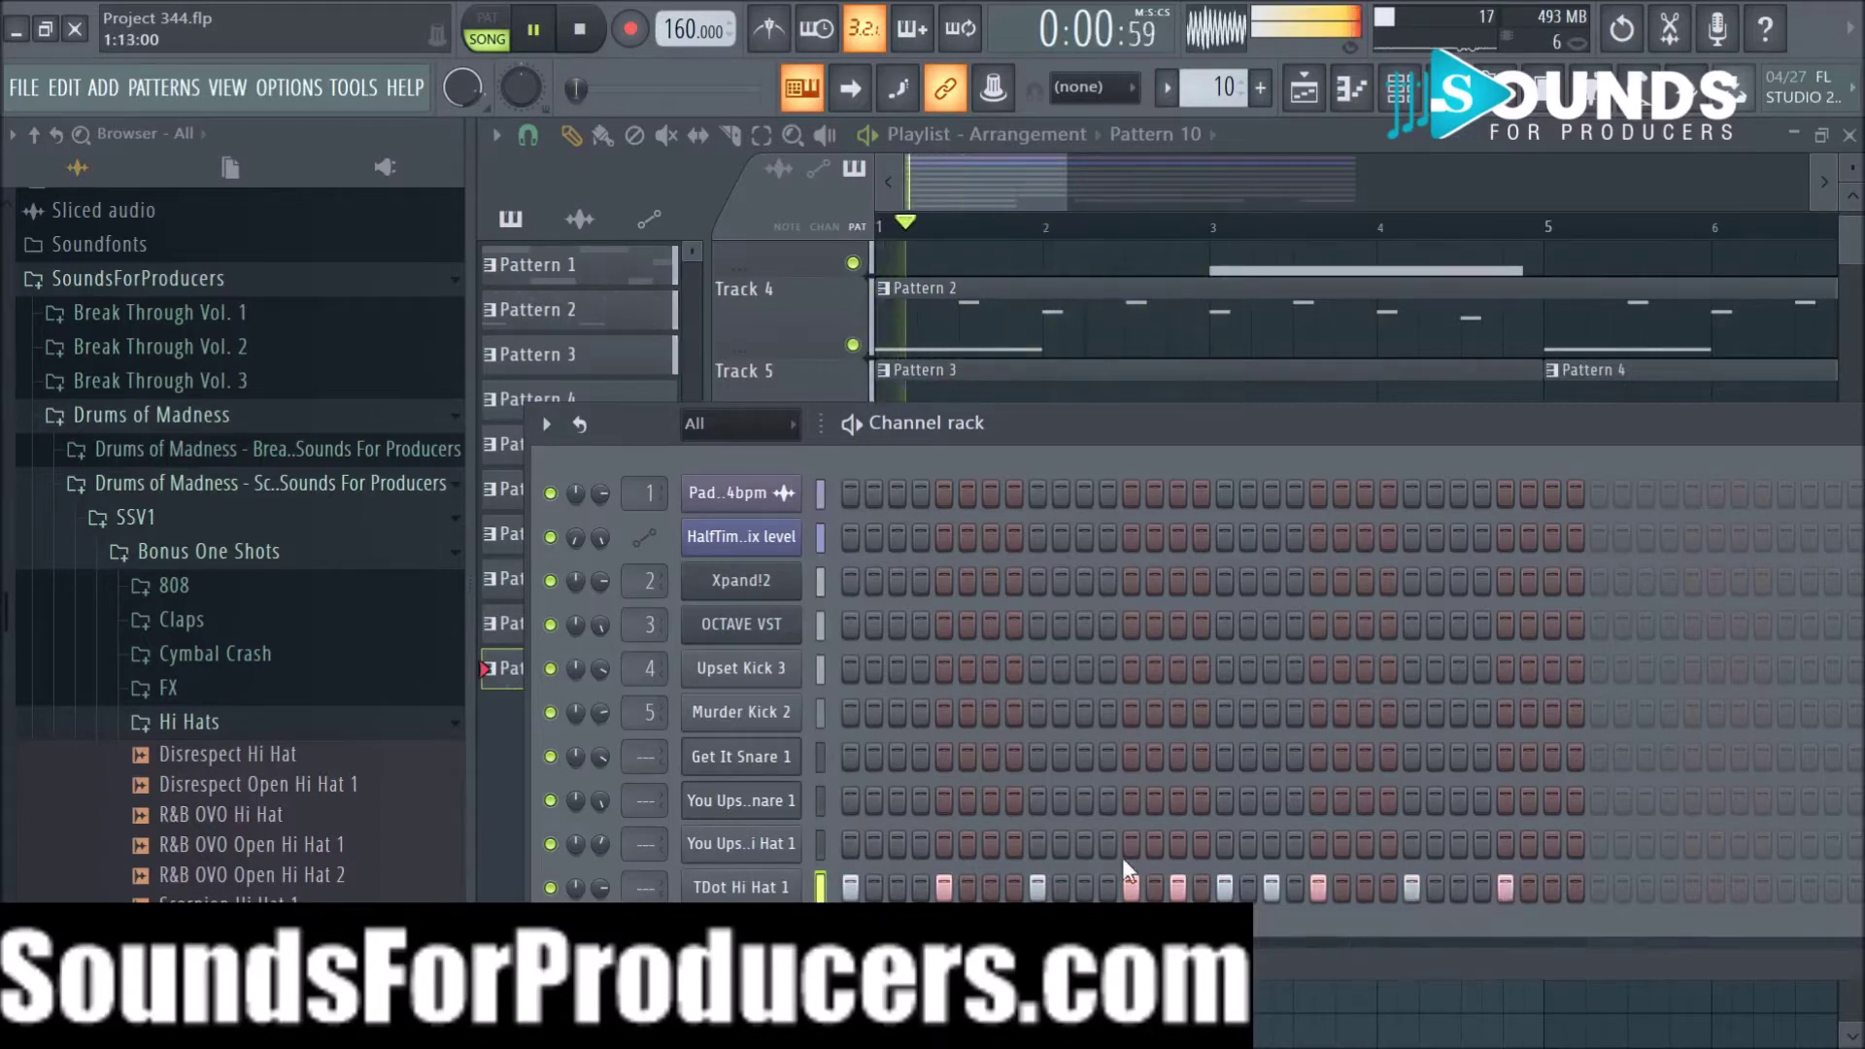
Step: Raise the fine time shift of the TDot Hi Hat 1 channel slightly, replay the beat and return to the playlist
{"action": "left_click", "coordinate": [763, 887]}
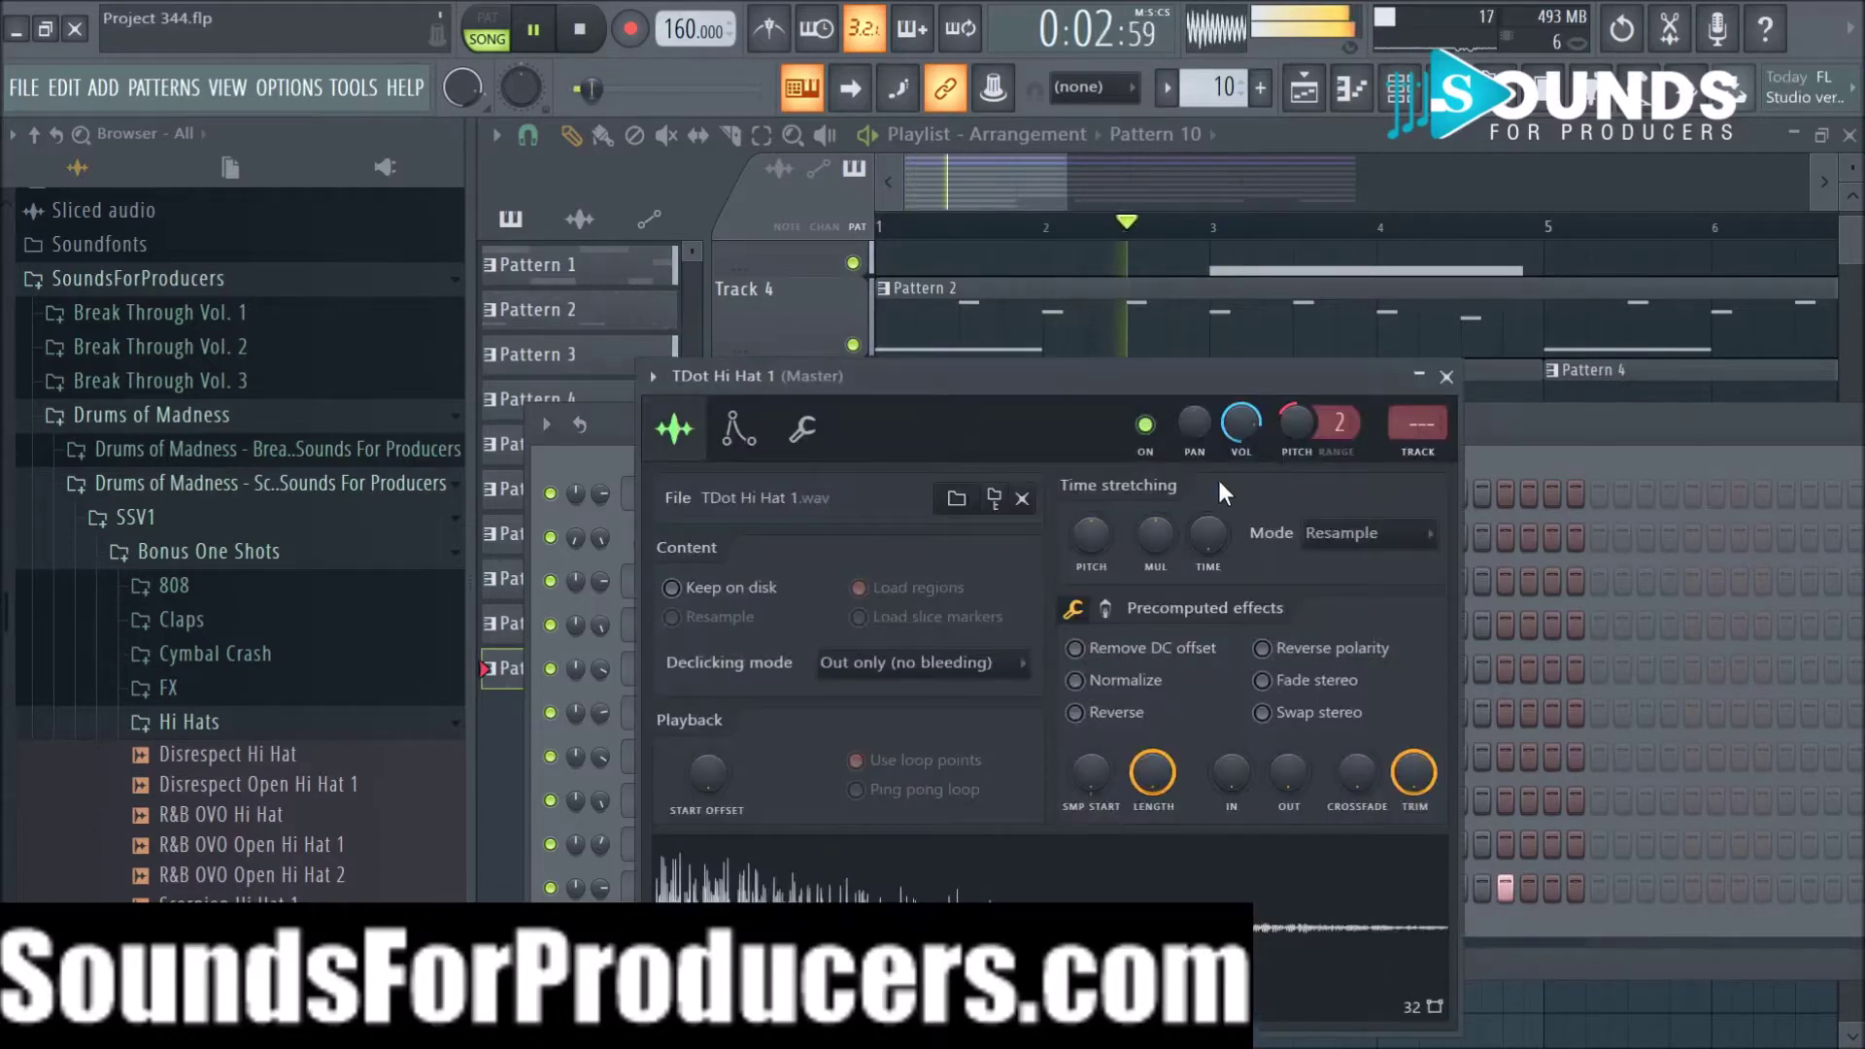
{"action": "left_click", "coordinate": [803, 429]}
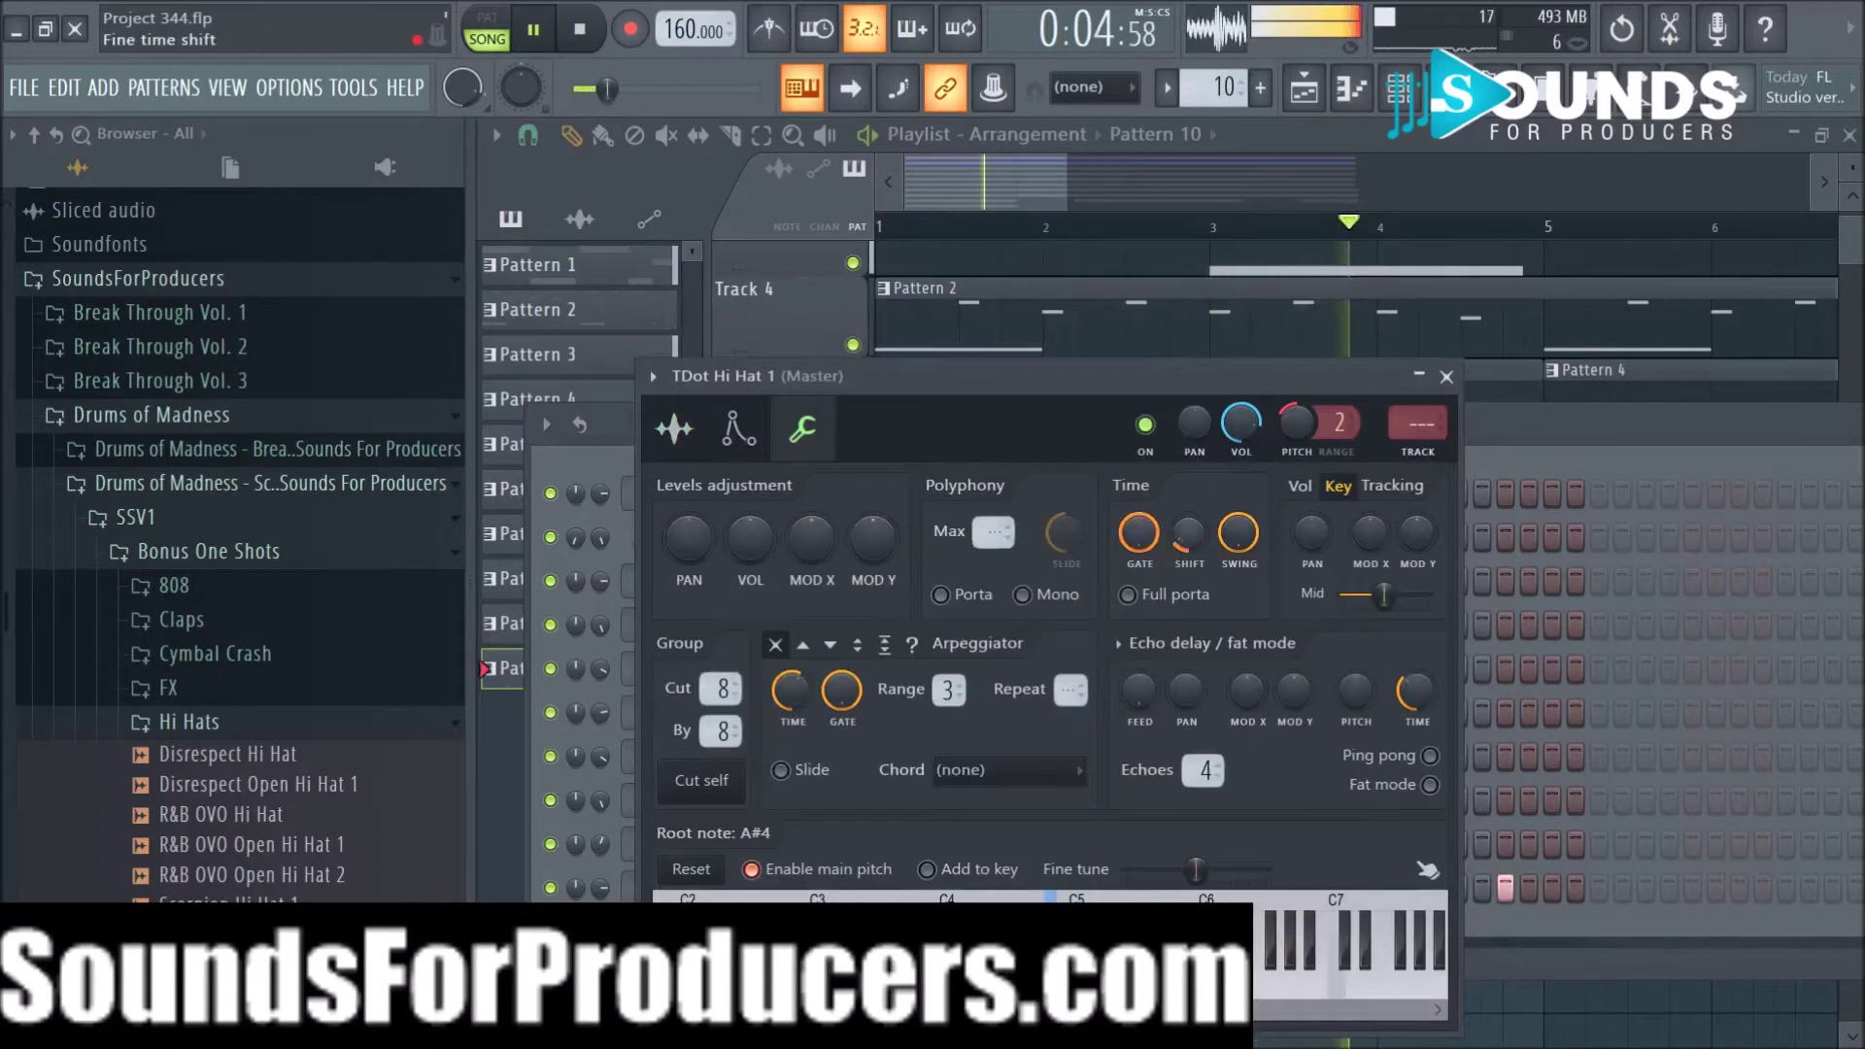
{"action": "key", "text": "space"}
{"action": "key", "text": "space"}
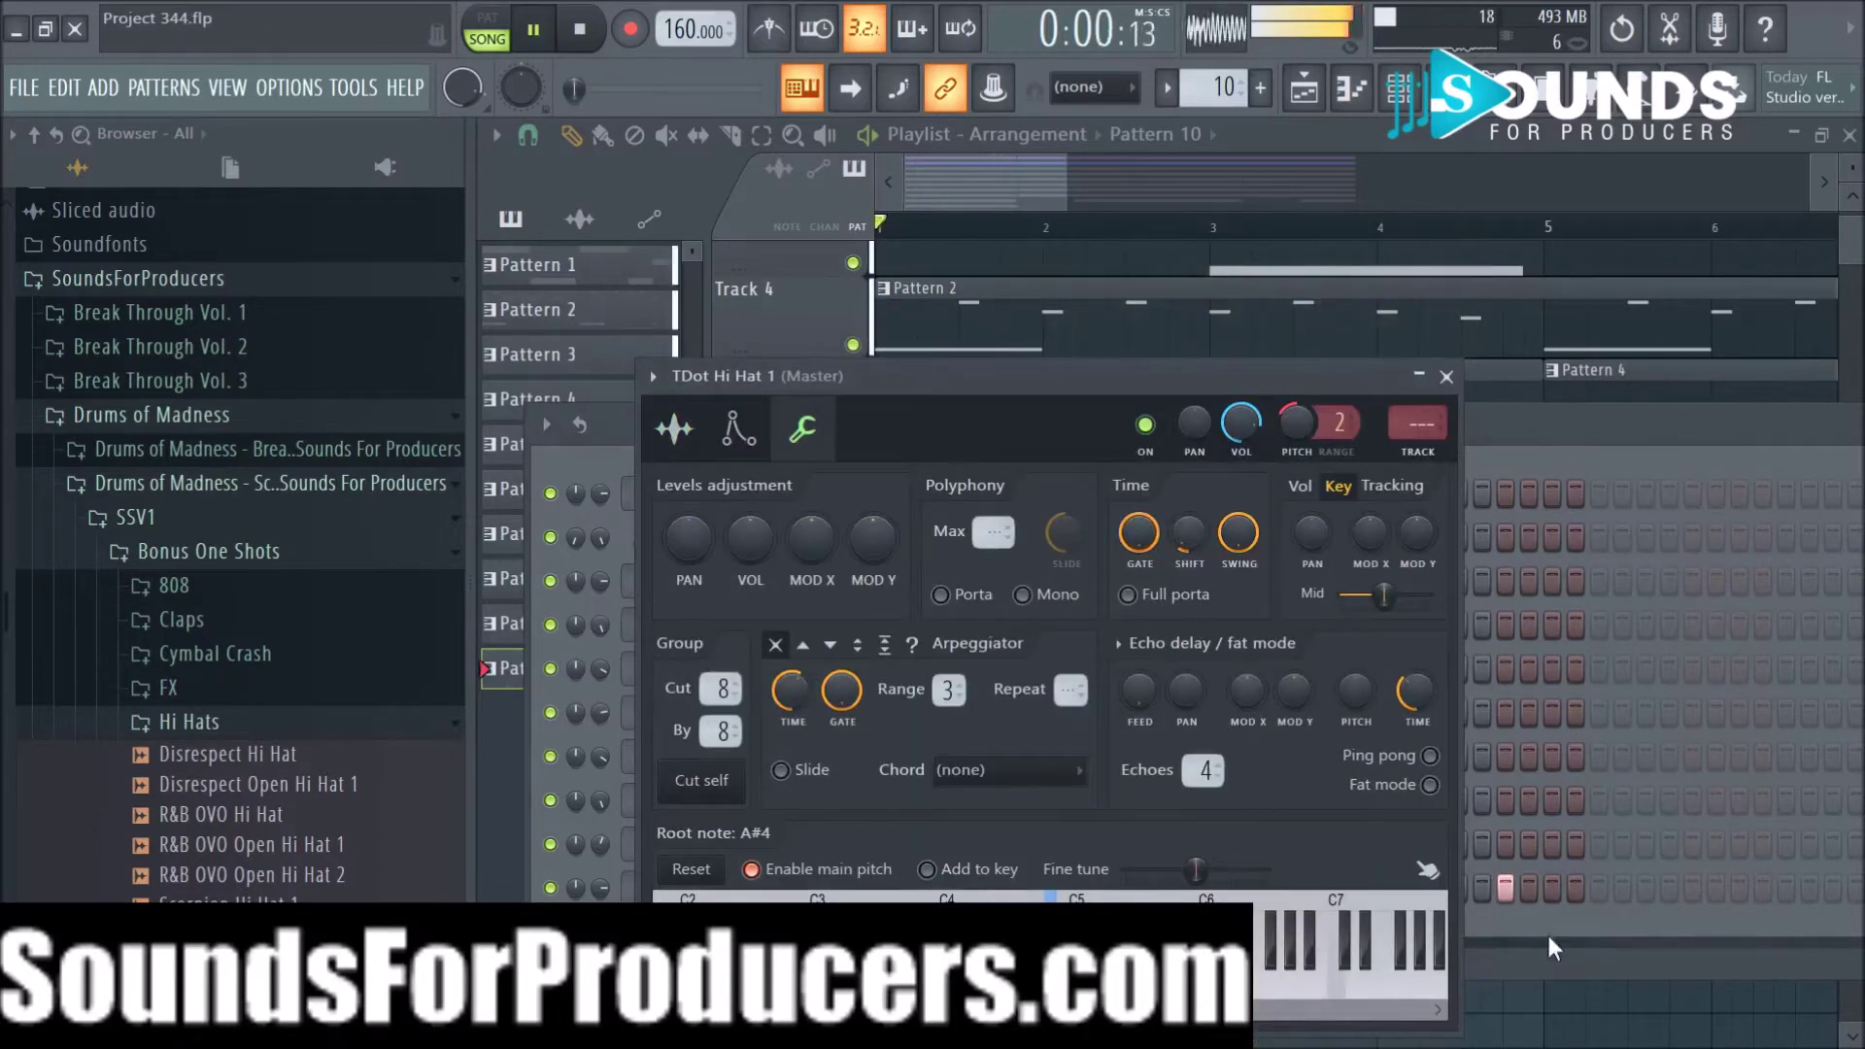
{"action": "left_click", "coordinate": [1613, 1012]}
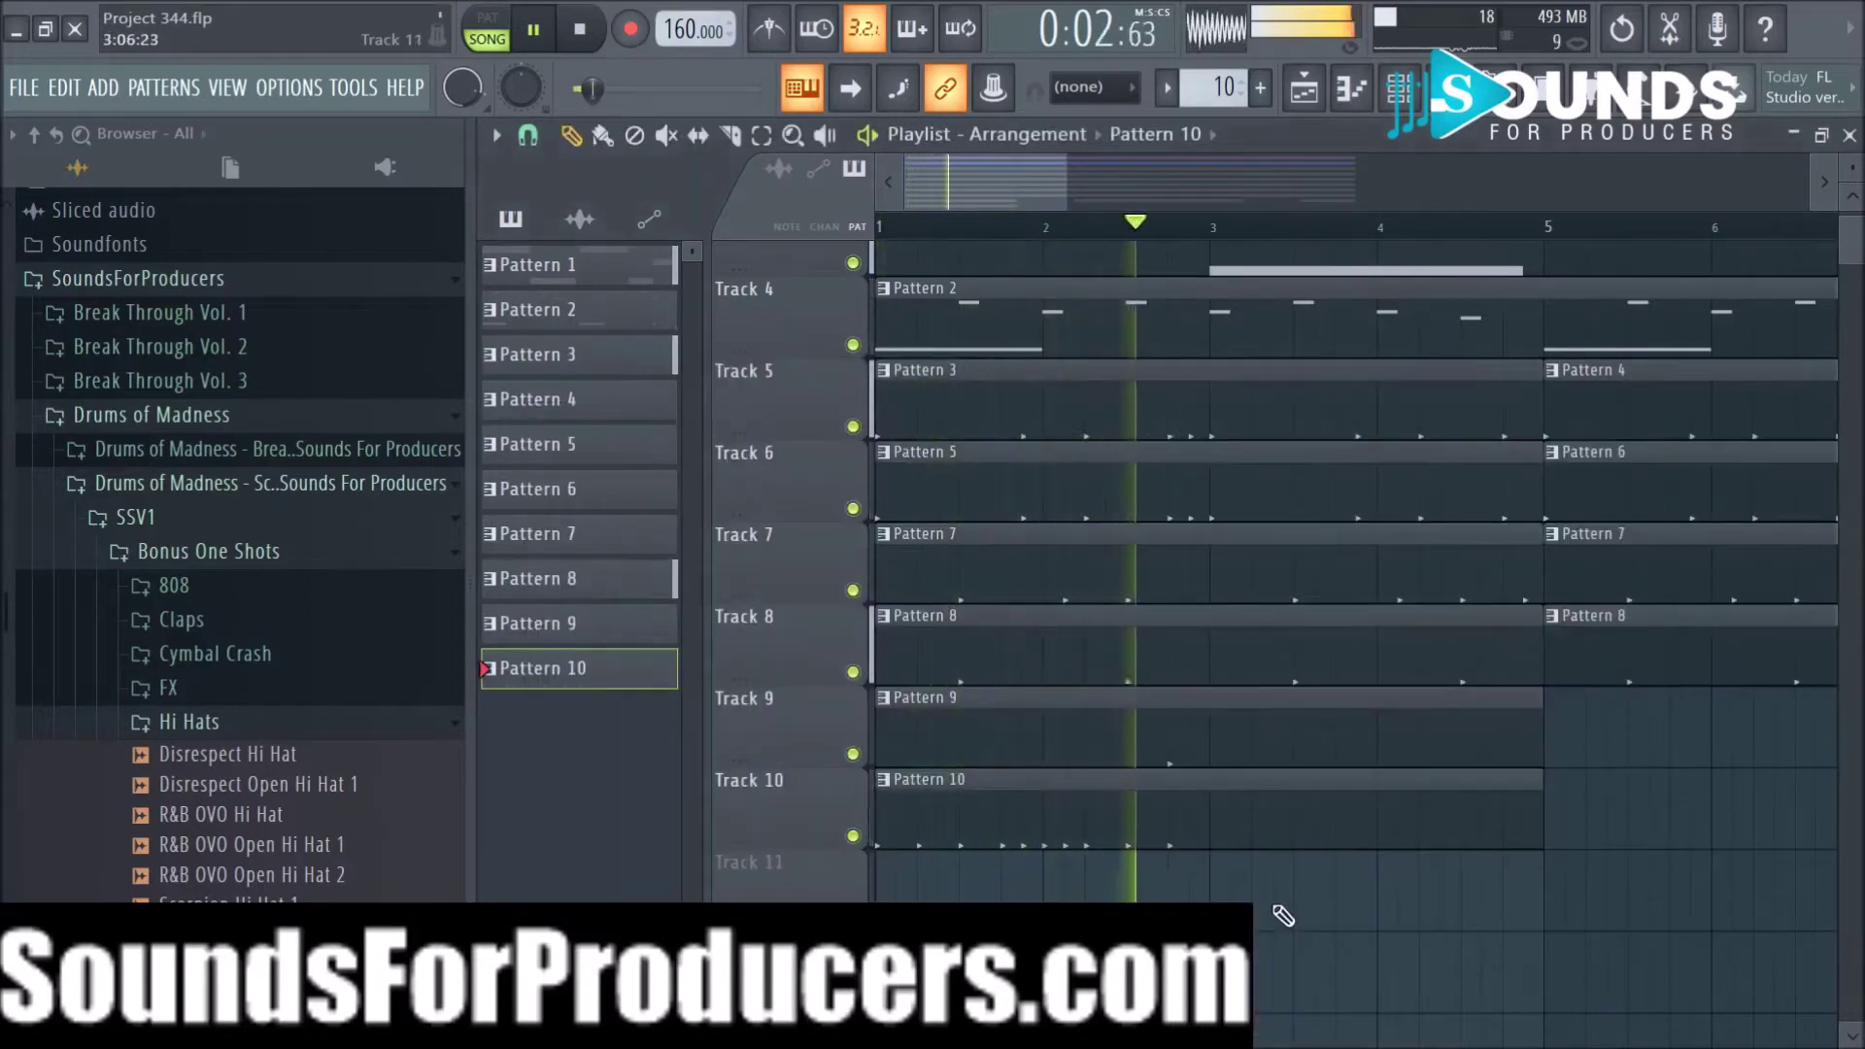
Step: Copy Pattern 10's hi-hat notes from bars 1–2 to bars 3–4 in the piano roll, deselect them and return to the playlist
{"action": "double_click", "coordinate": [1279, 820]}
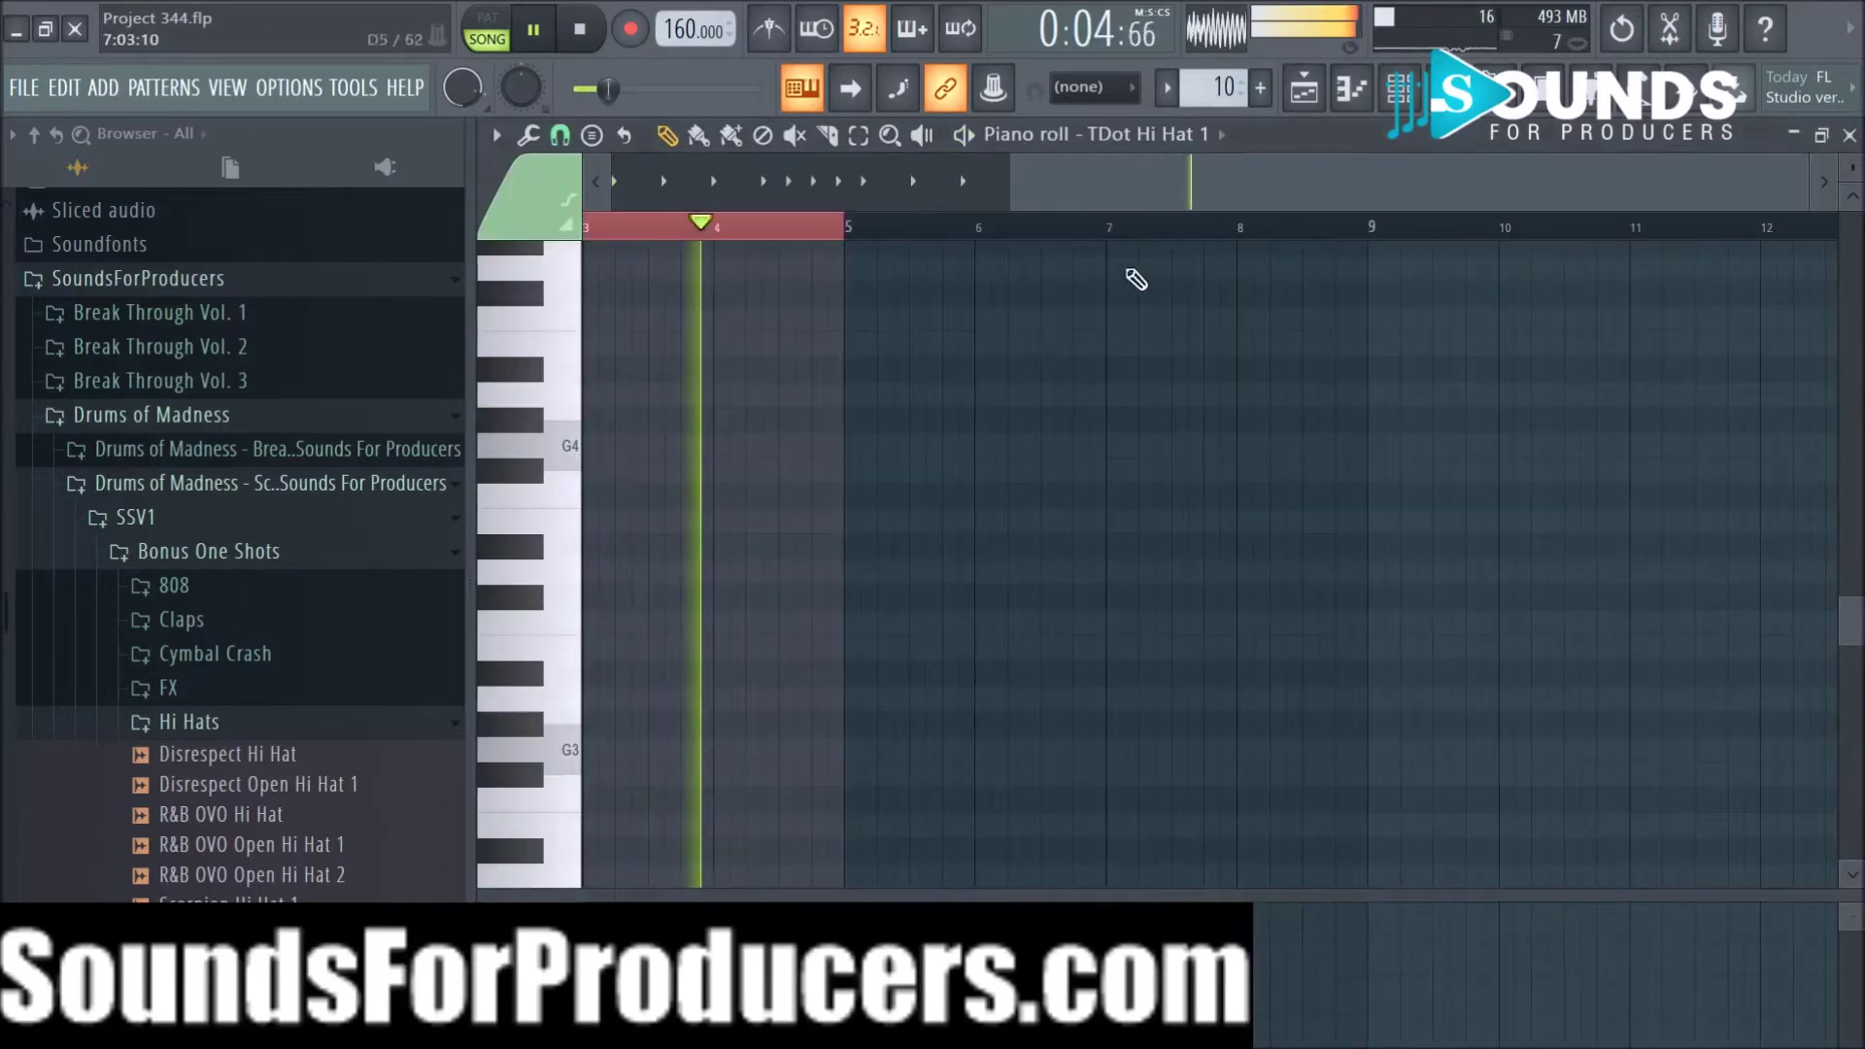
{"action": "left_click_drag", "start_coordinate": [1112, 184], "coordinate": [616, 171]}
{"action": "mouse_move", "coordinate": [859, 352]}
{"action": "left_mouse_down"}
{"action": "mouse_move", "coordinate": [633, 288]}
{"action": "mouse_move", "coordinate": [561, 313]}
{"action": "mouse_move", "coordinate": [841, 346]}
{"action": "mouse_move", "coordinate": [845, 319]}
{"action": "left_mouse_up"}
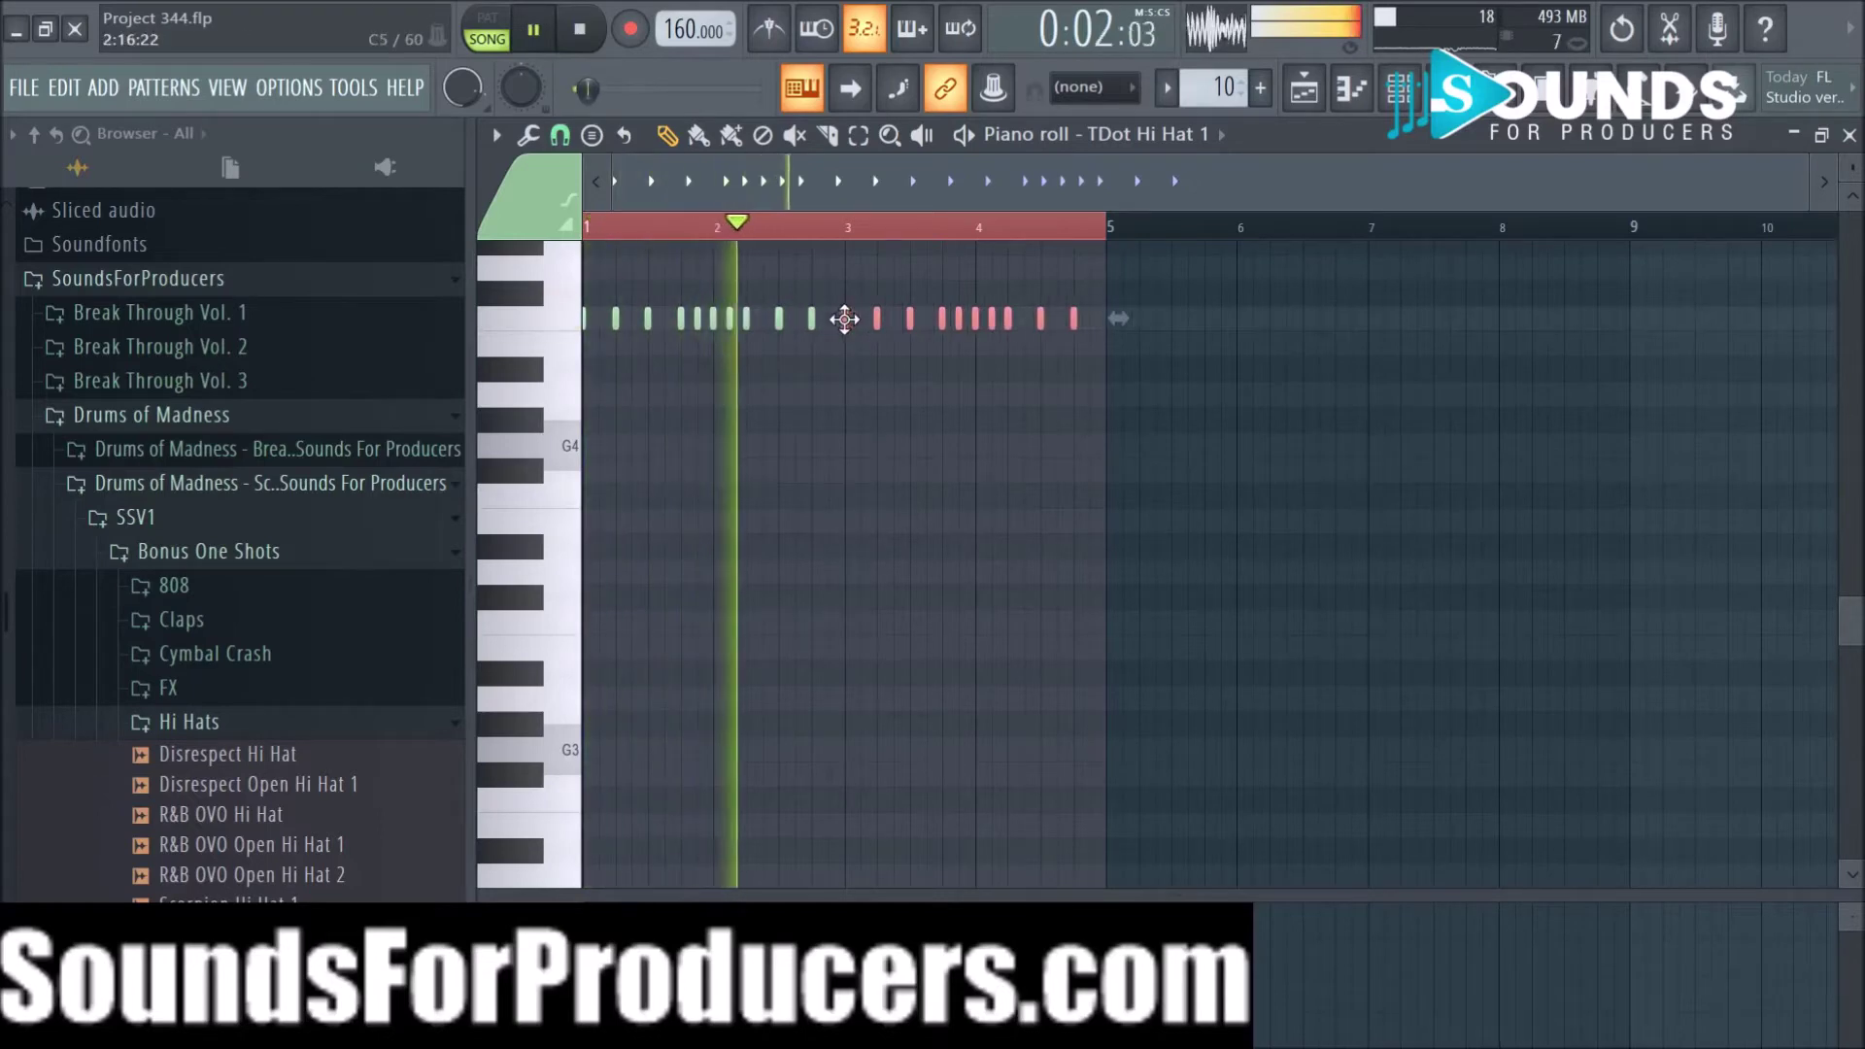
{"action": "key", "text": "ctrl+d"}
{"action": "left_click", "coordinate": [1304, 89]}
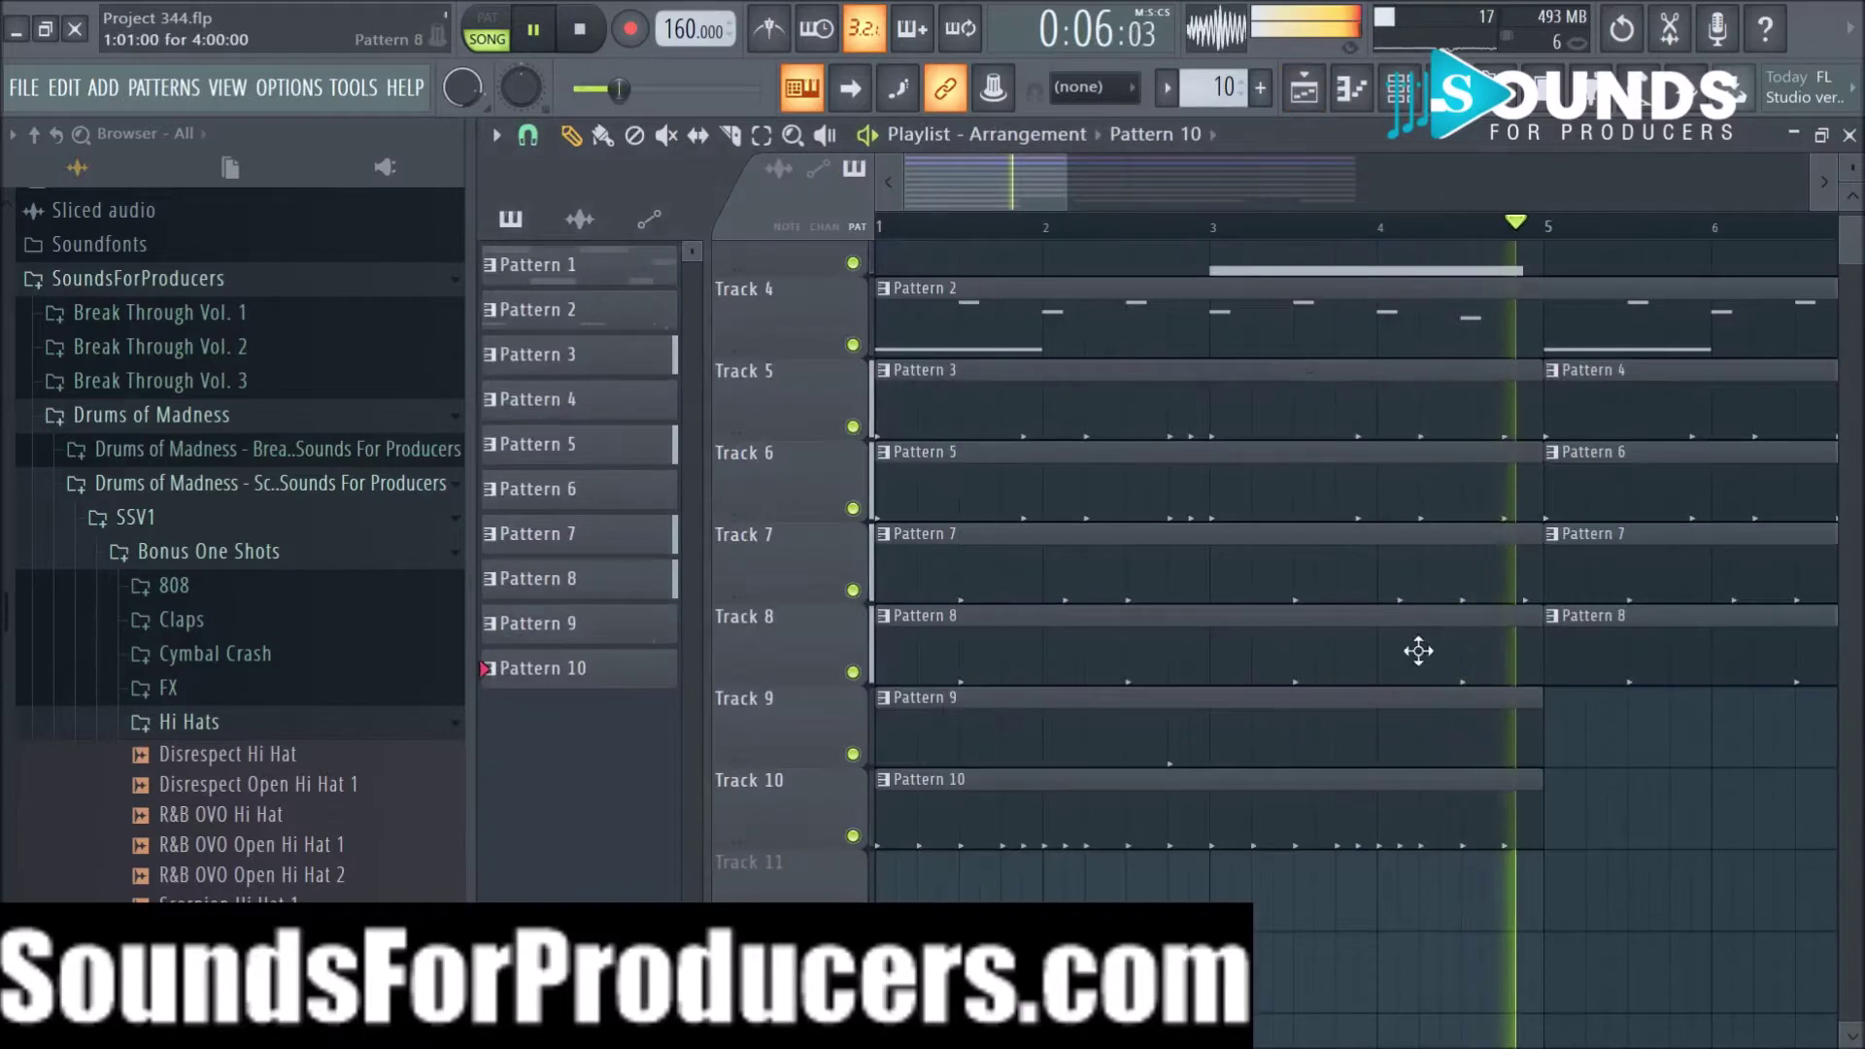
Step: Duplicate the Pattern 10 clip three times along Track 10 so that it fills the arrangement up to bar 17
{"action": "scroll", "coordinate": [1341, 233], "scroll_direction": "down", "scroll_amount": 3}
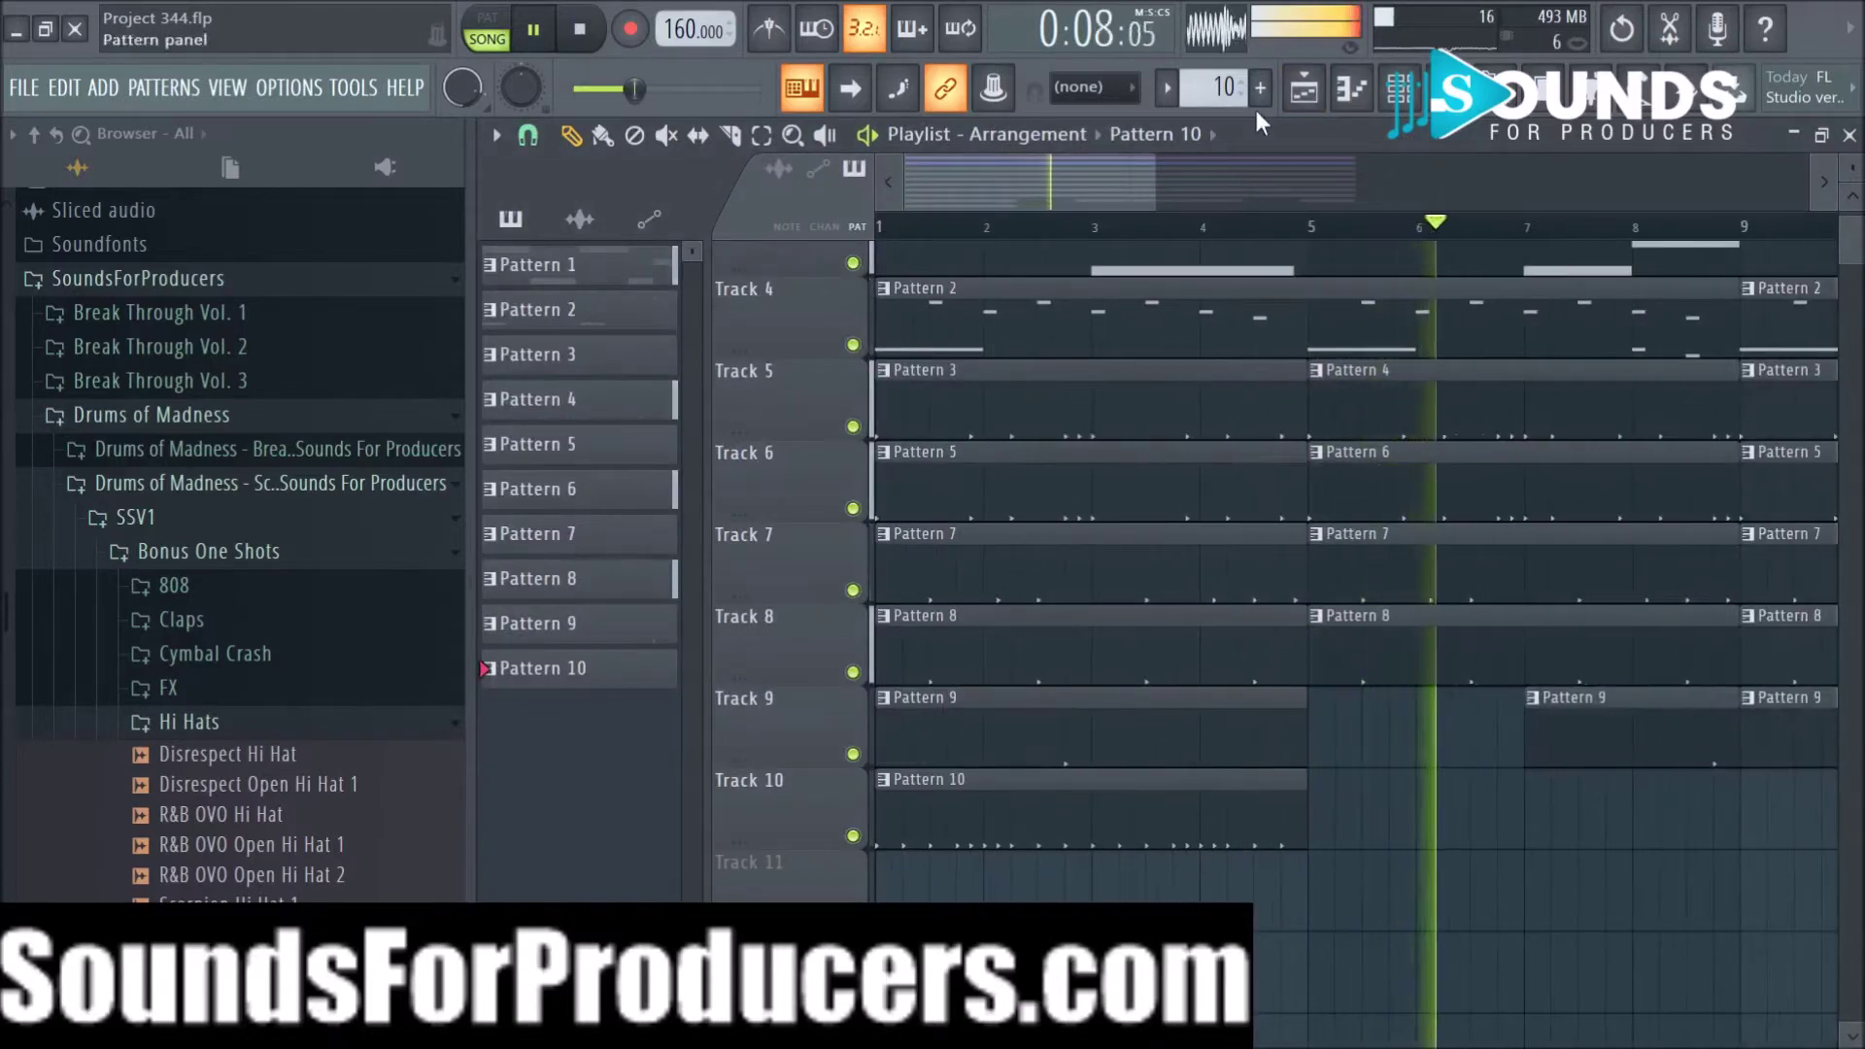
{"action": "scroll", "coordinate": [1273, 246], "scroll_direction": "down", "scroll_amount": 2}
{"action": "left_click", "coordinate": [1049, 814]}
{"action": "key", "text": "ctrl+b"}
{"action": "key", "text": "ctrl+b"}
{"action": "key", "text": "ctrl+b"}
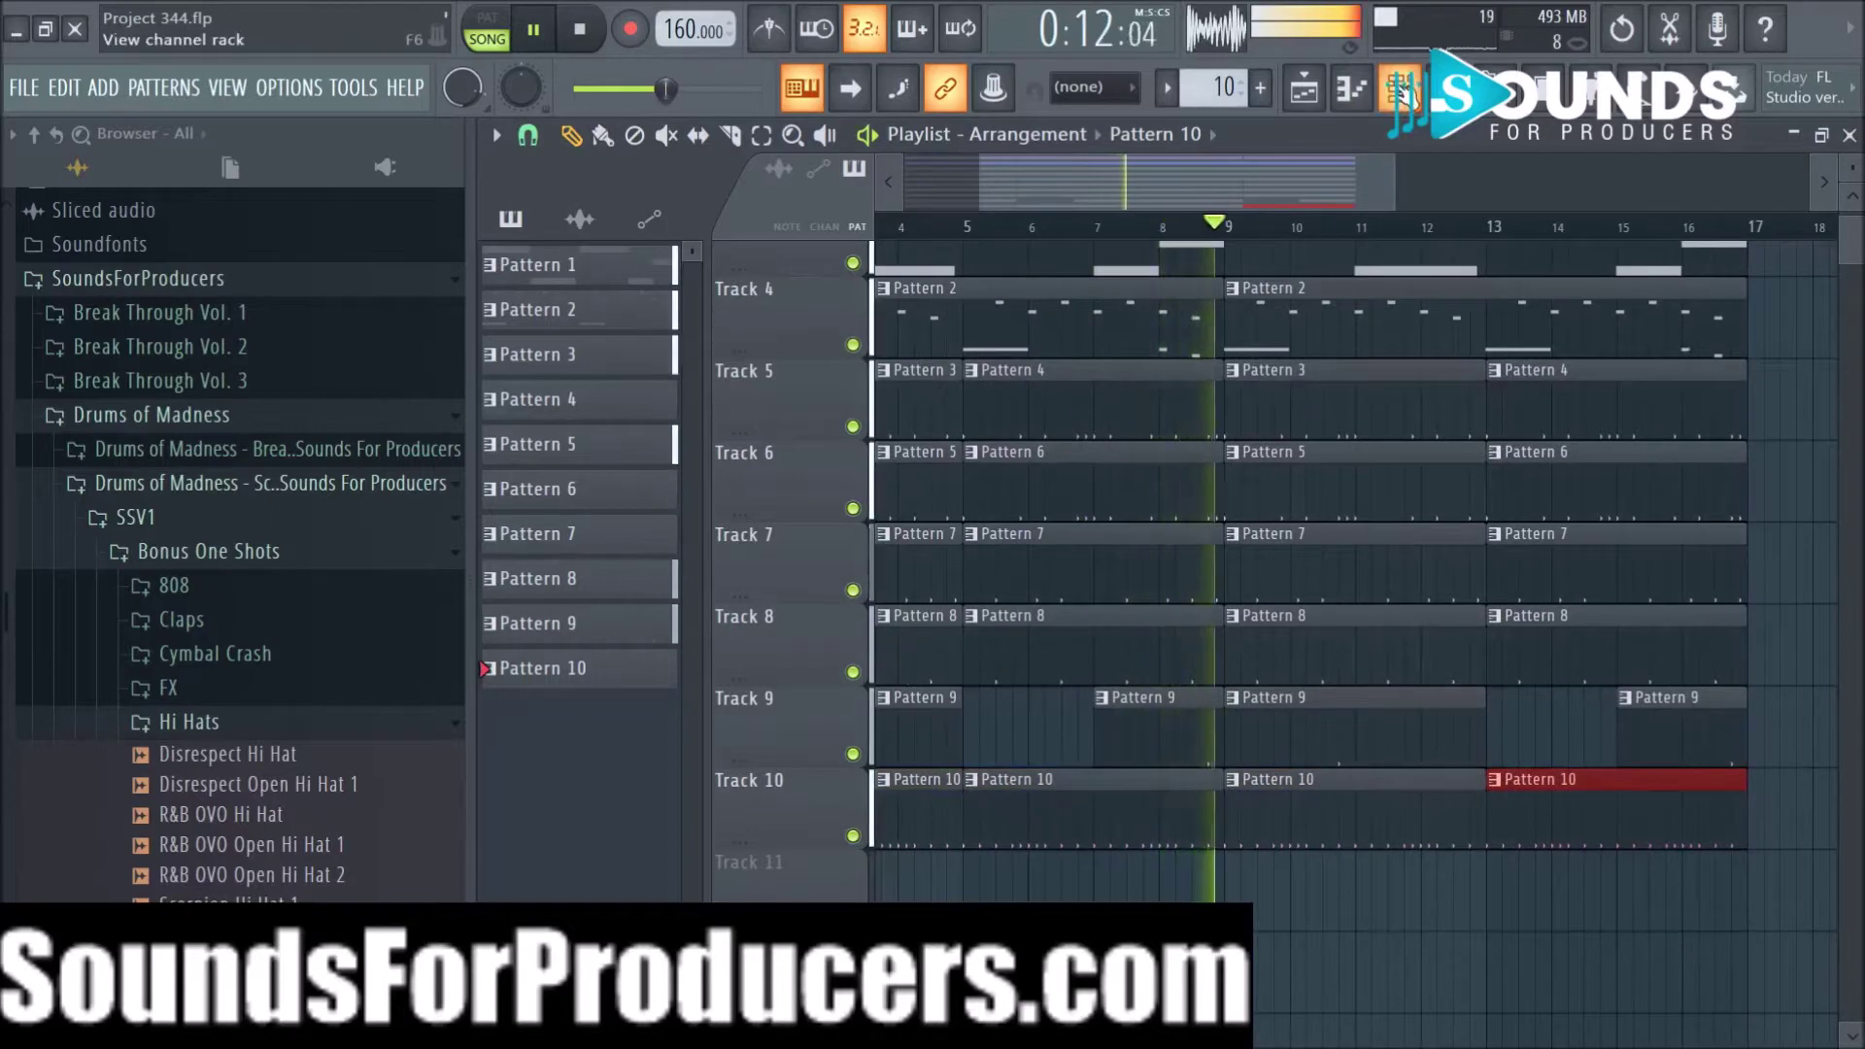
Step: Reset the pitch of the TDot Hi Hat 1 channel to its default and close its settings
{"action": "left_click", "coordinate": [1404, 90]}
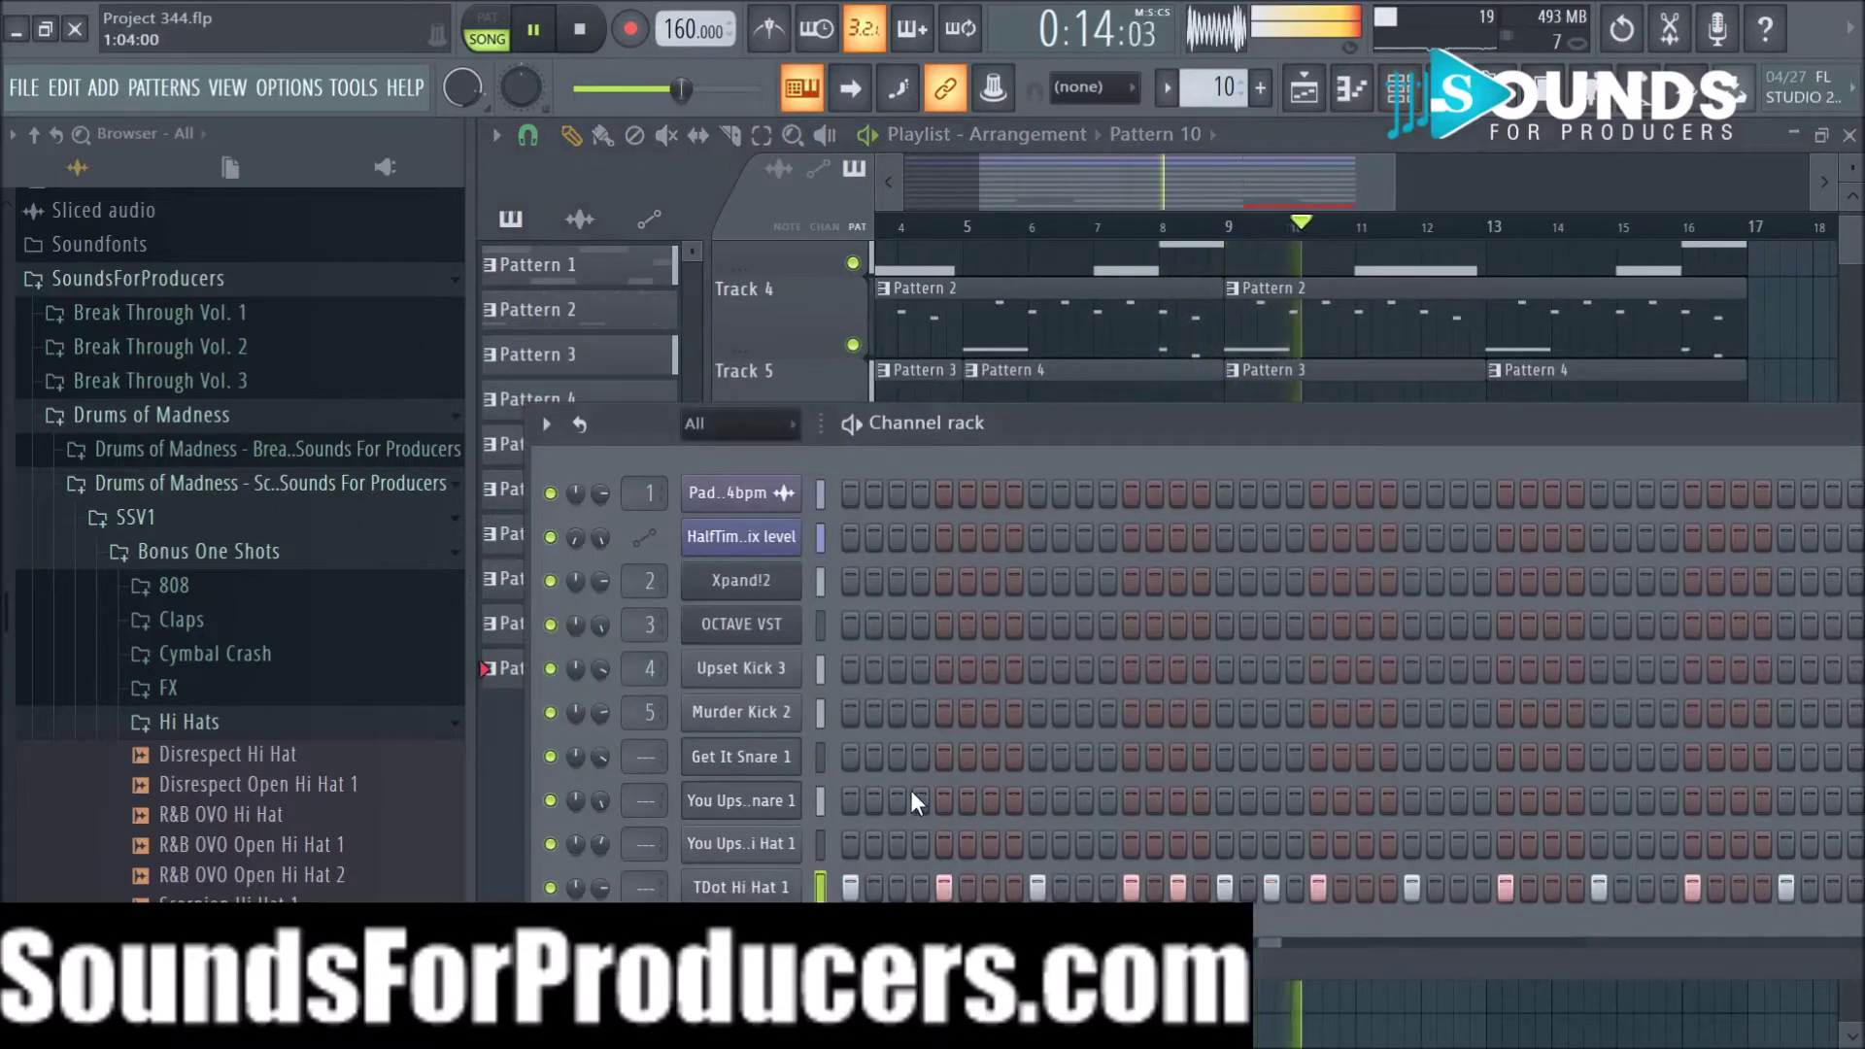
{"action": "left_click", "coordinate": [741, 887]}
{"action": "right_click", "coordinate": [1296, 422]}
{"action": "left_click", "coordinate": [1312, 439]}
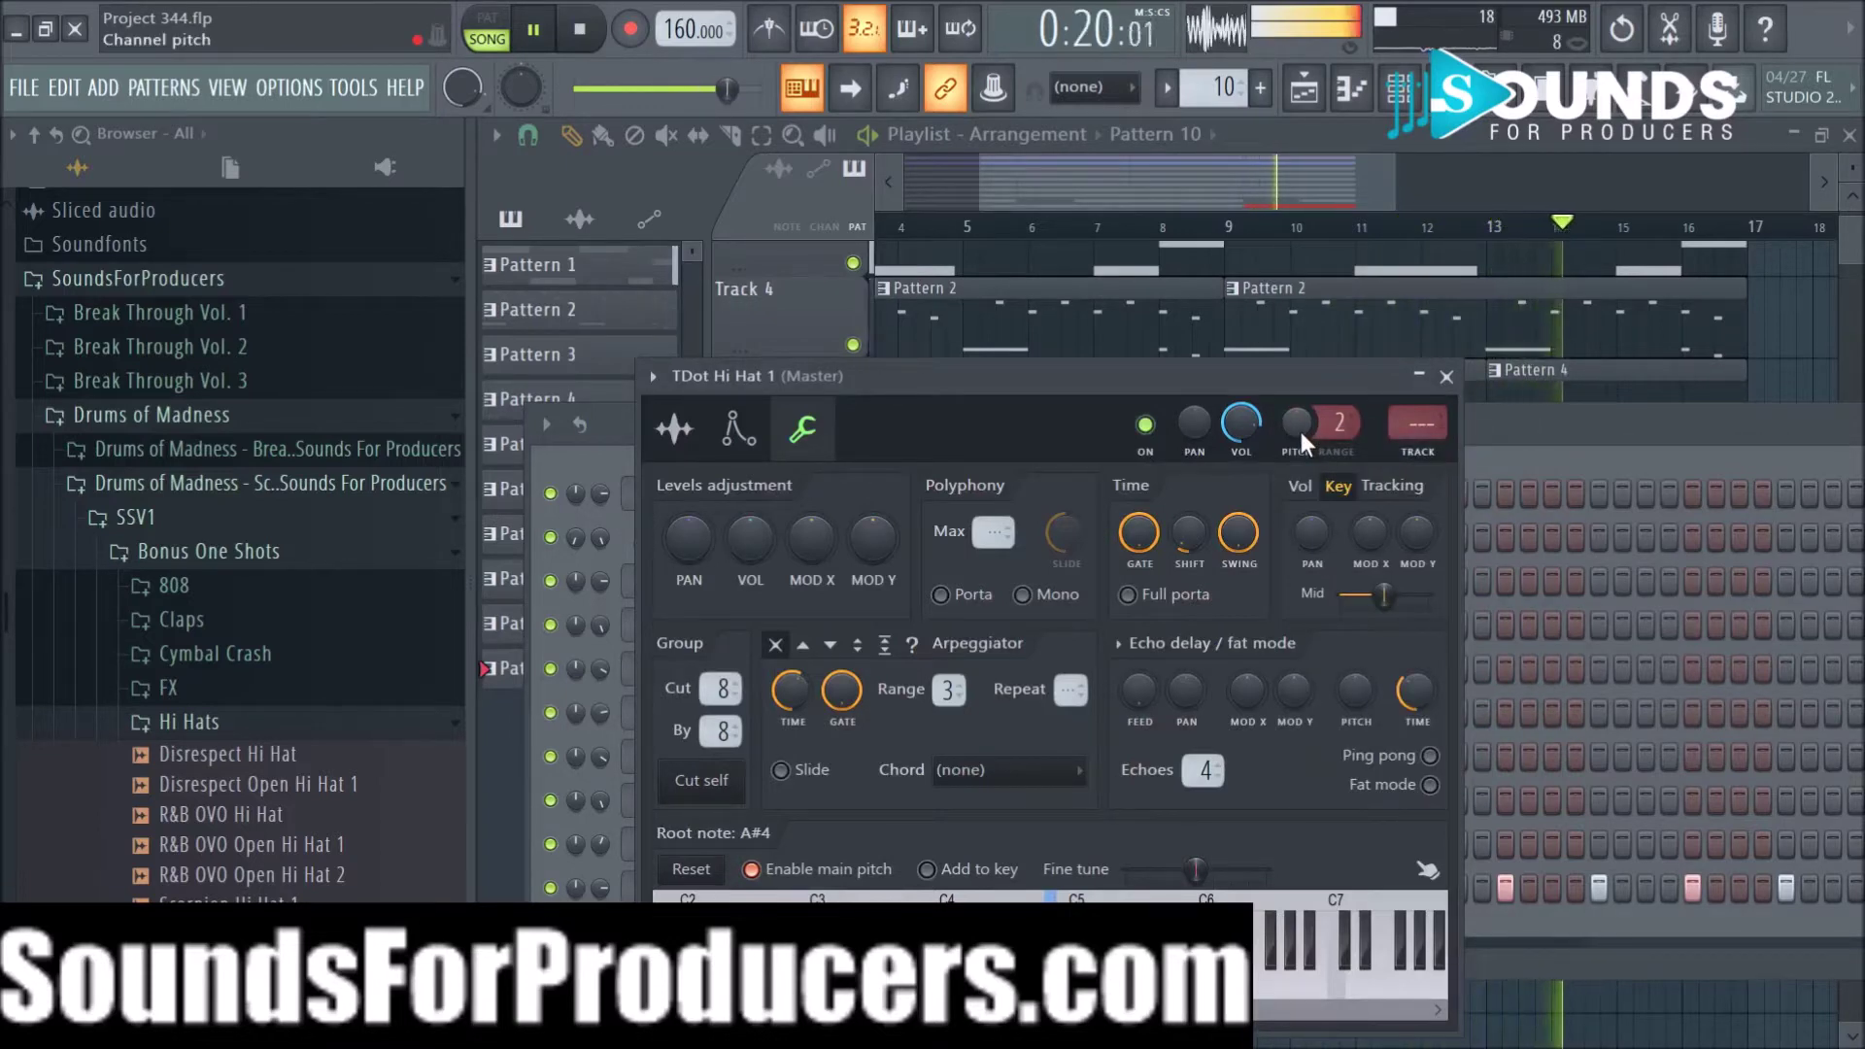
{"action": "left_click", "coordinate": [1447, 376]}
{"action": "left_click", "coordinate": [1722, 375]}
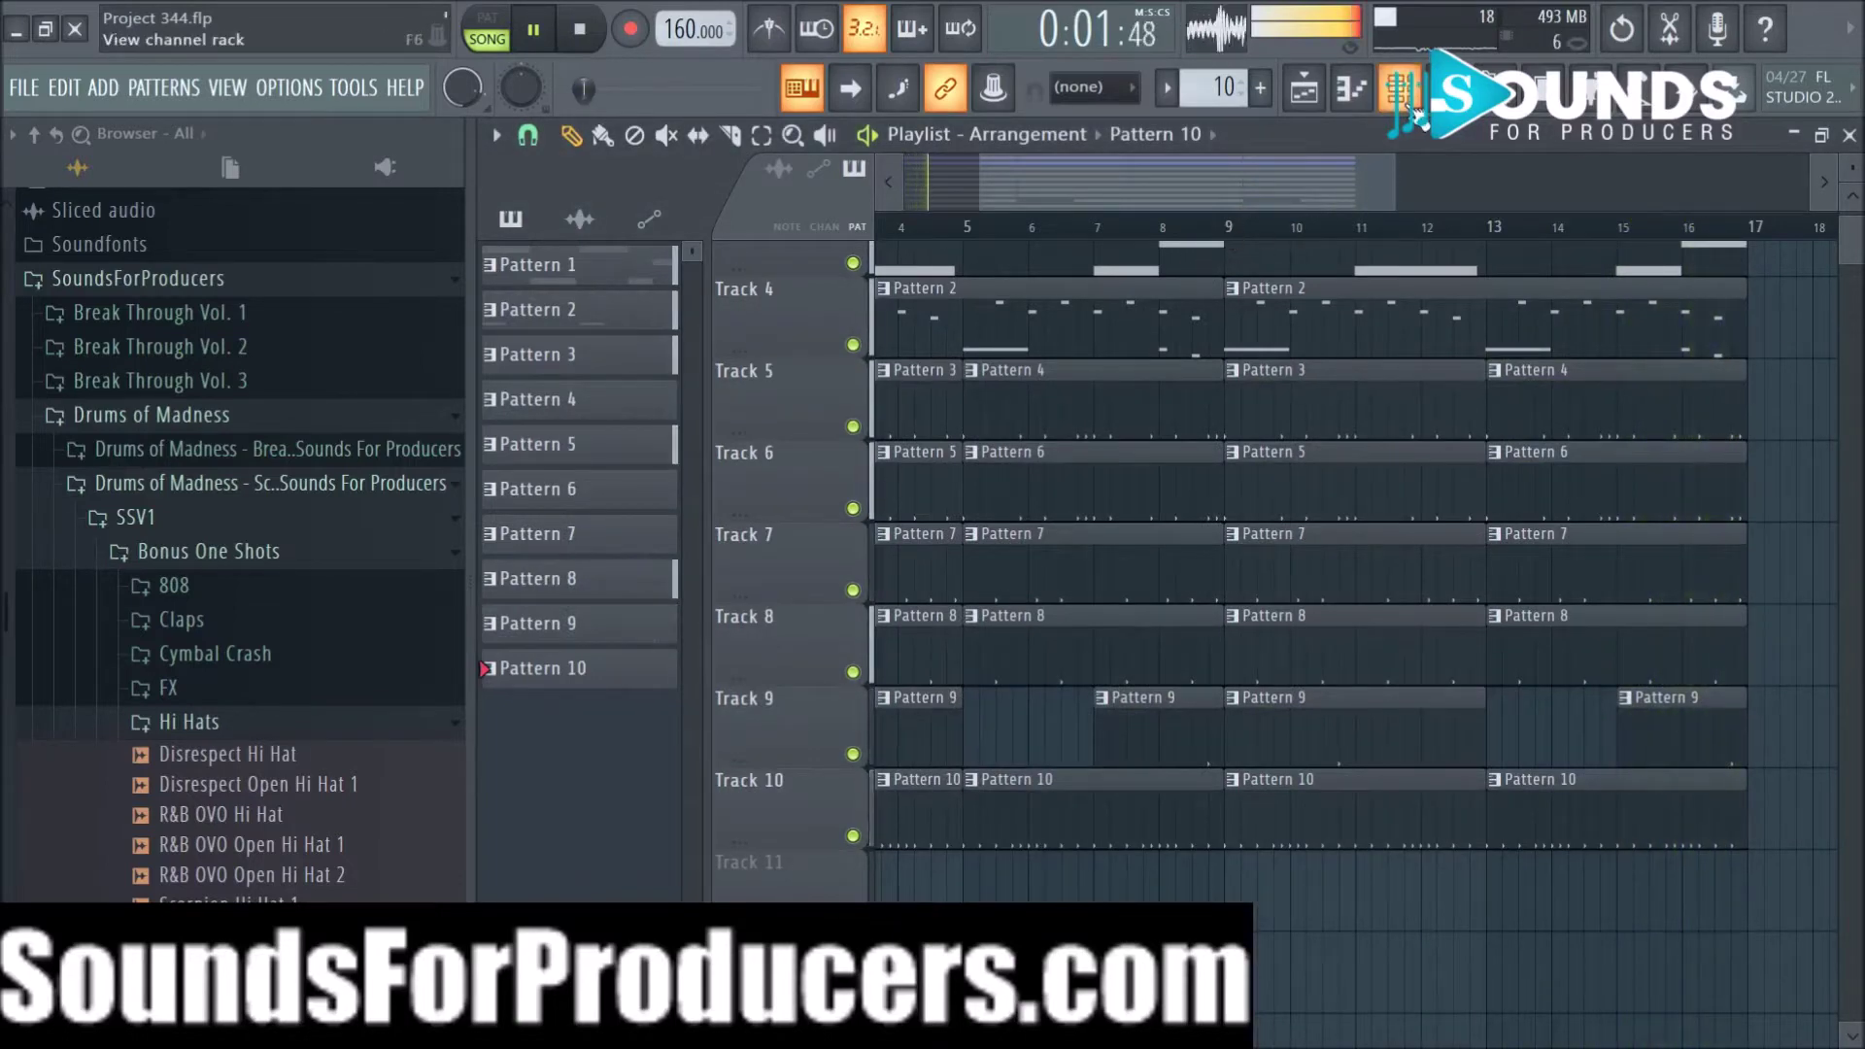
Step: Set the project tempo to 162 BPM and open the sample settings of the TDot Hi Hat 1 channel
{"action": "left_click", "coordinate": [1407, 97]}
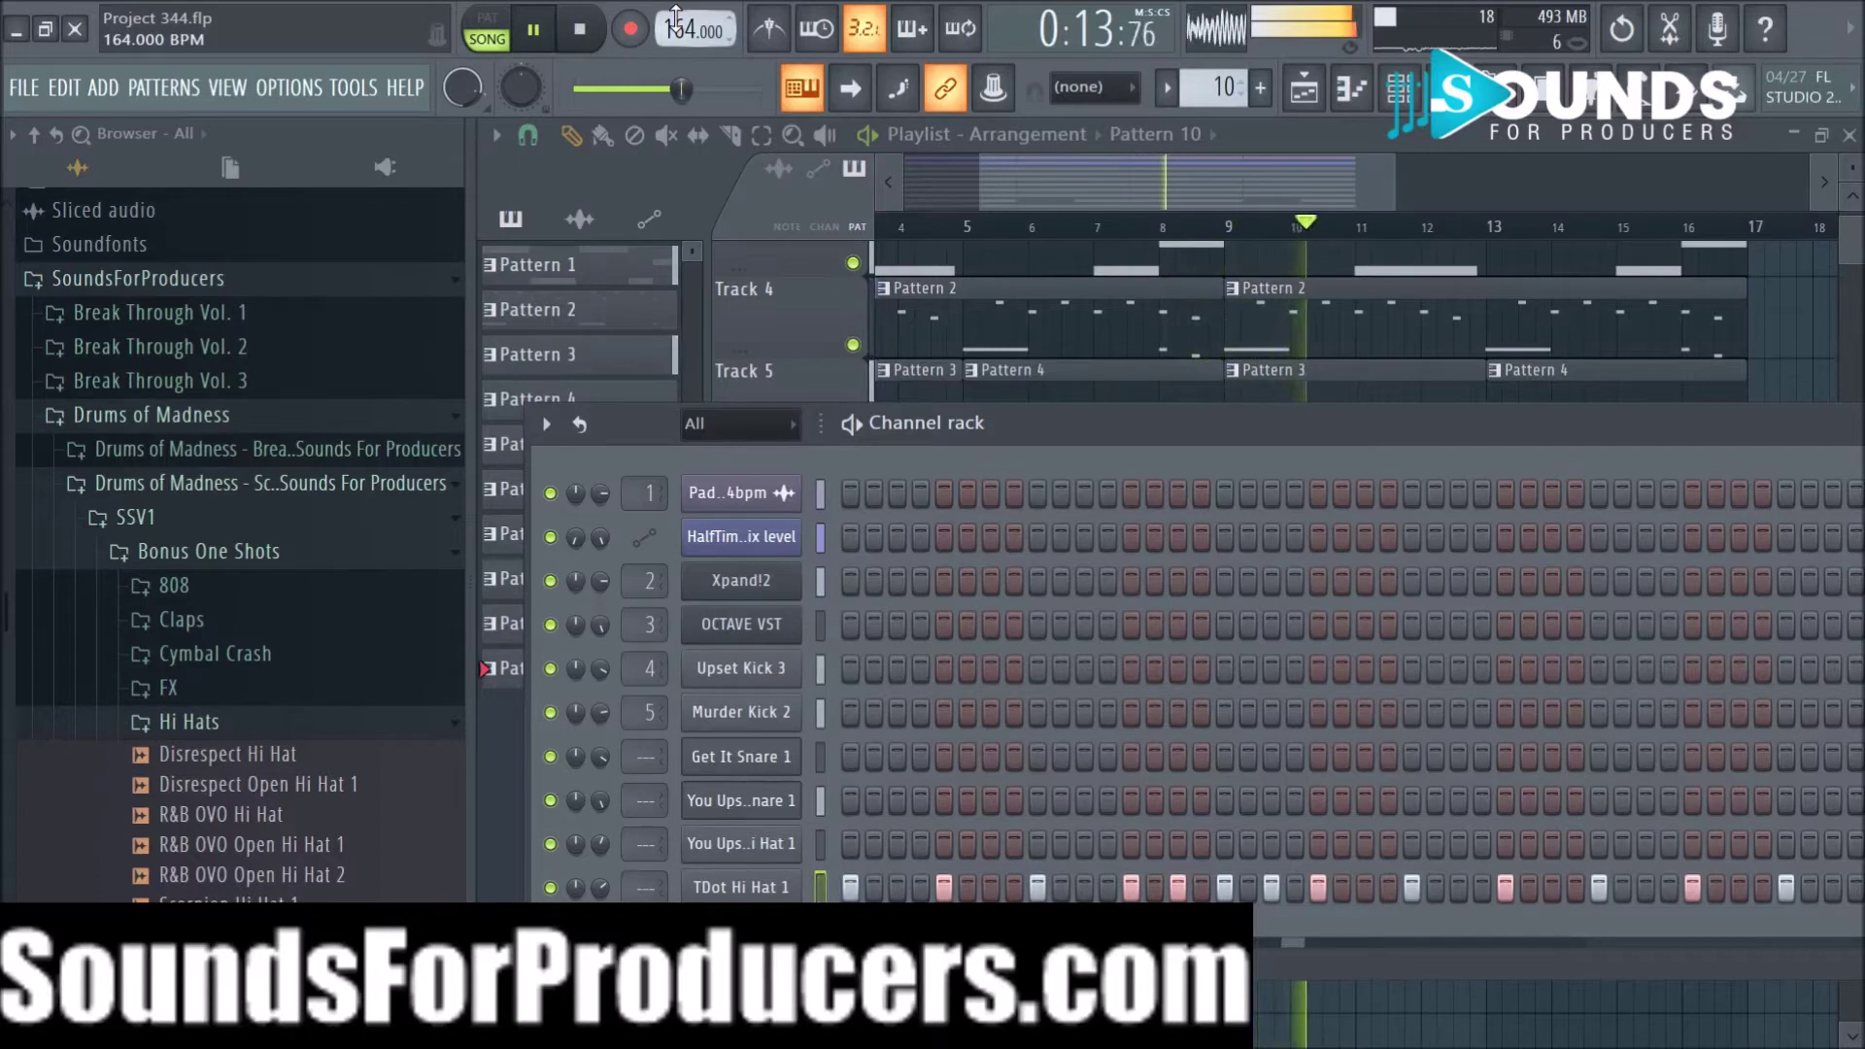
{"action": "scroll", "coordinate": [676, 16], "scroll_direction": "down", "scroll_amount": 2}
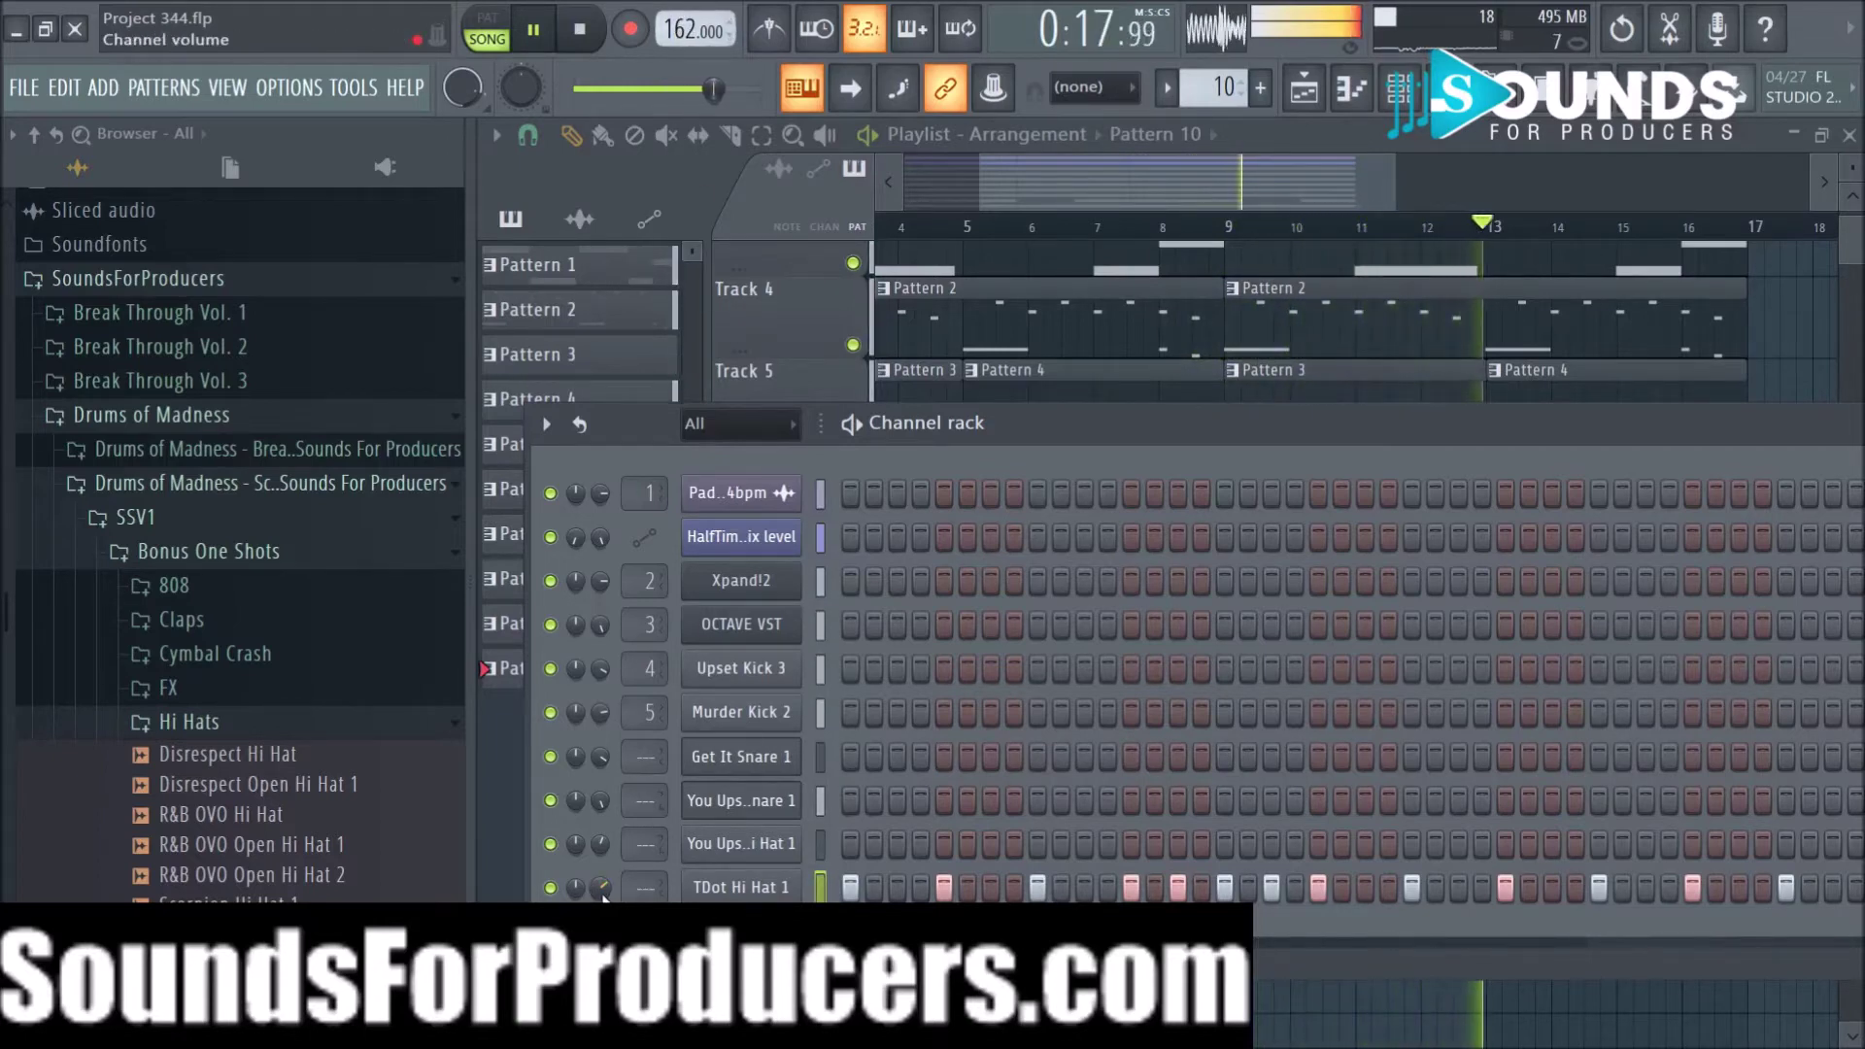
{"action": "left_click", "coordinate": [741, 887]}
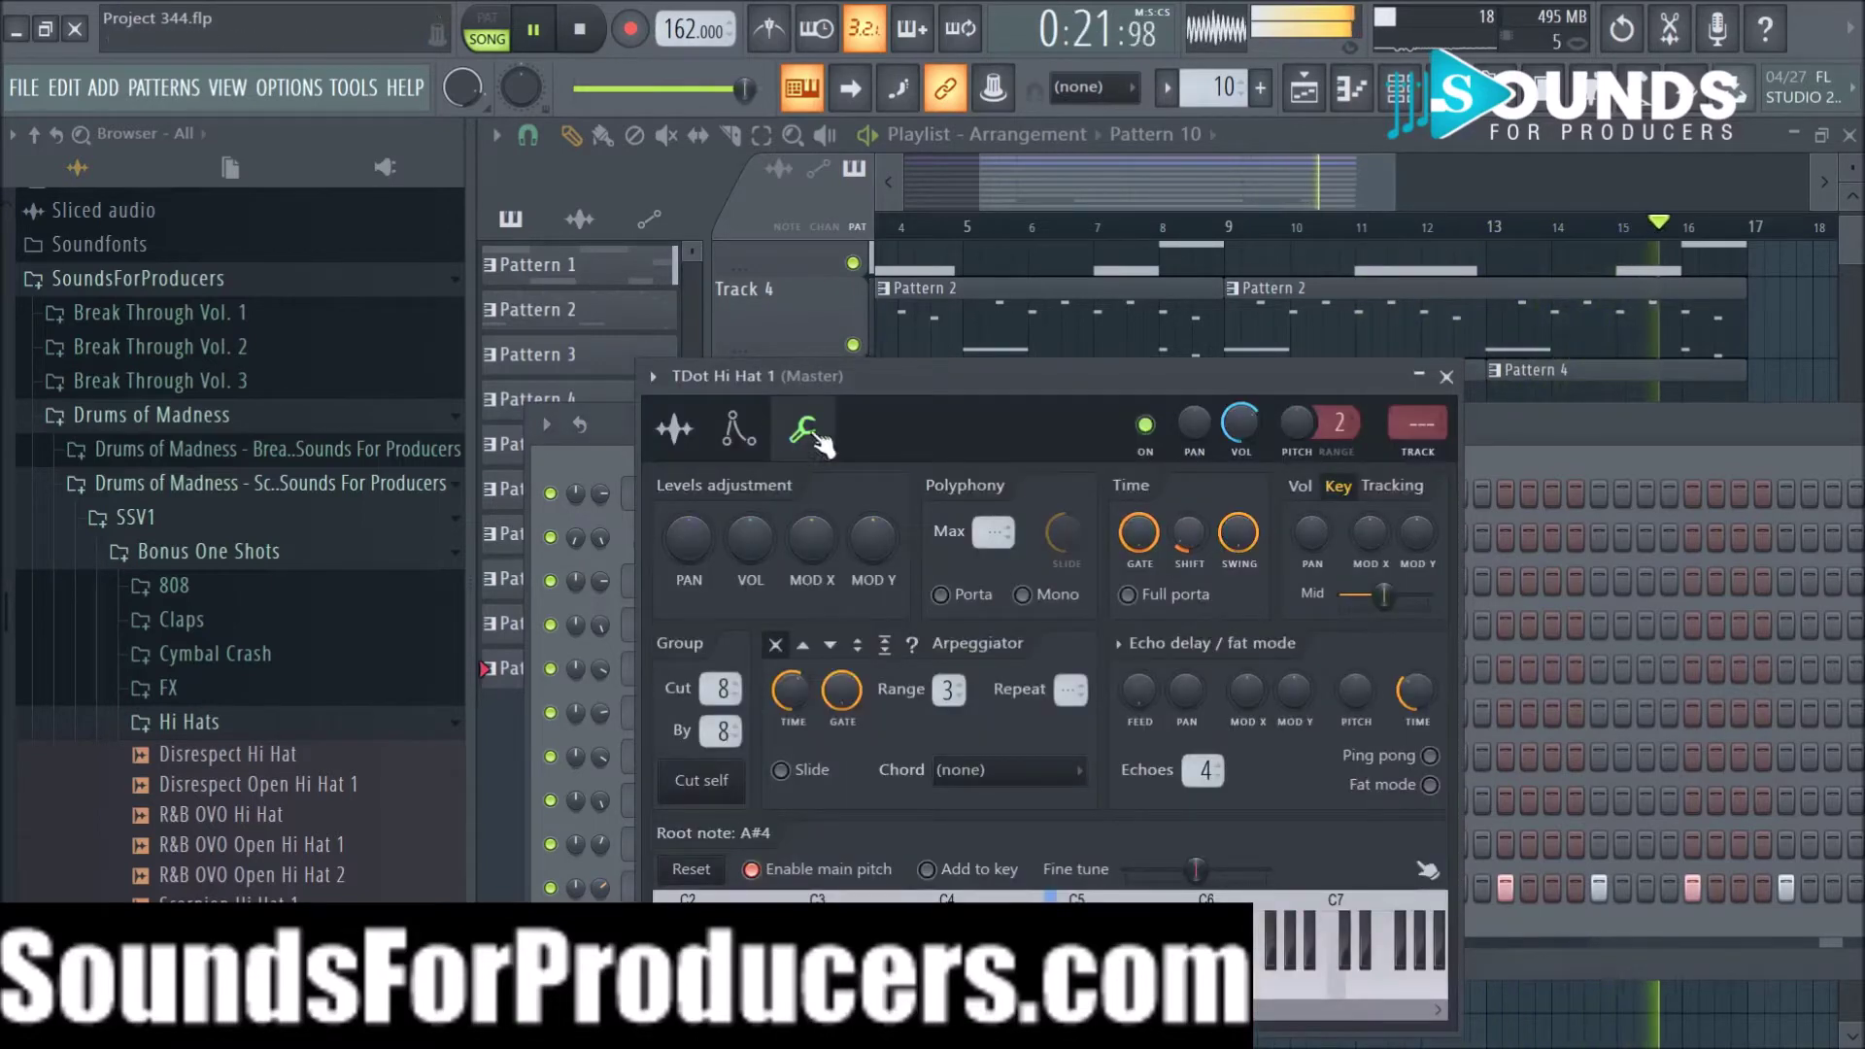
{"action": "left_click", "coordinate": [674, 427]}
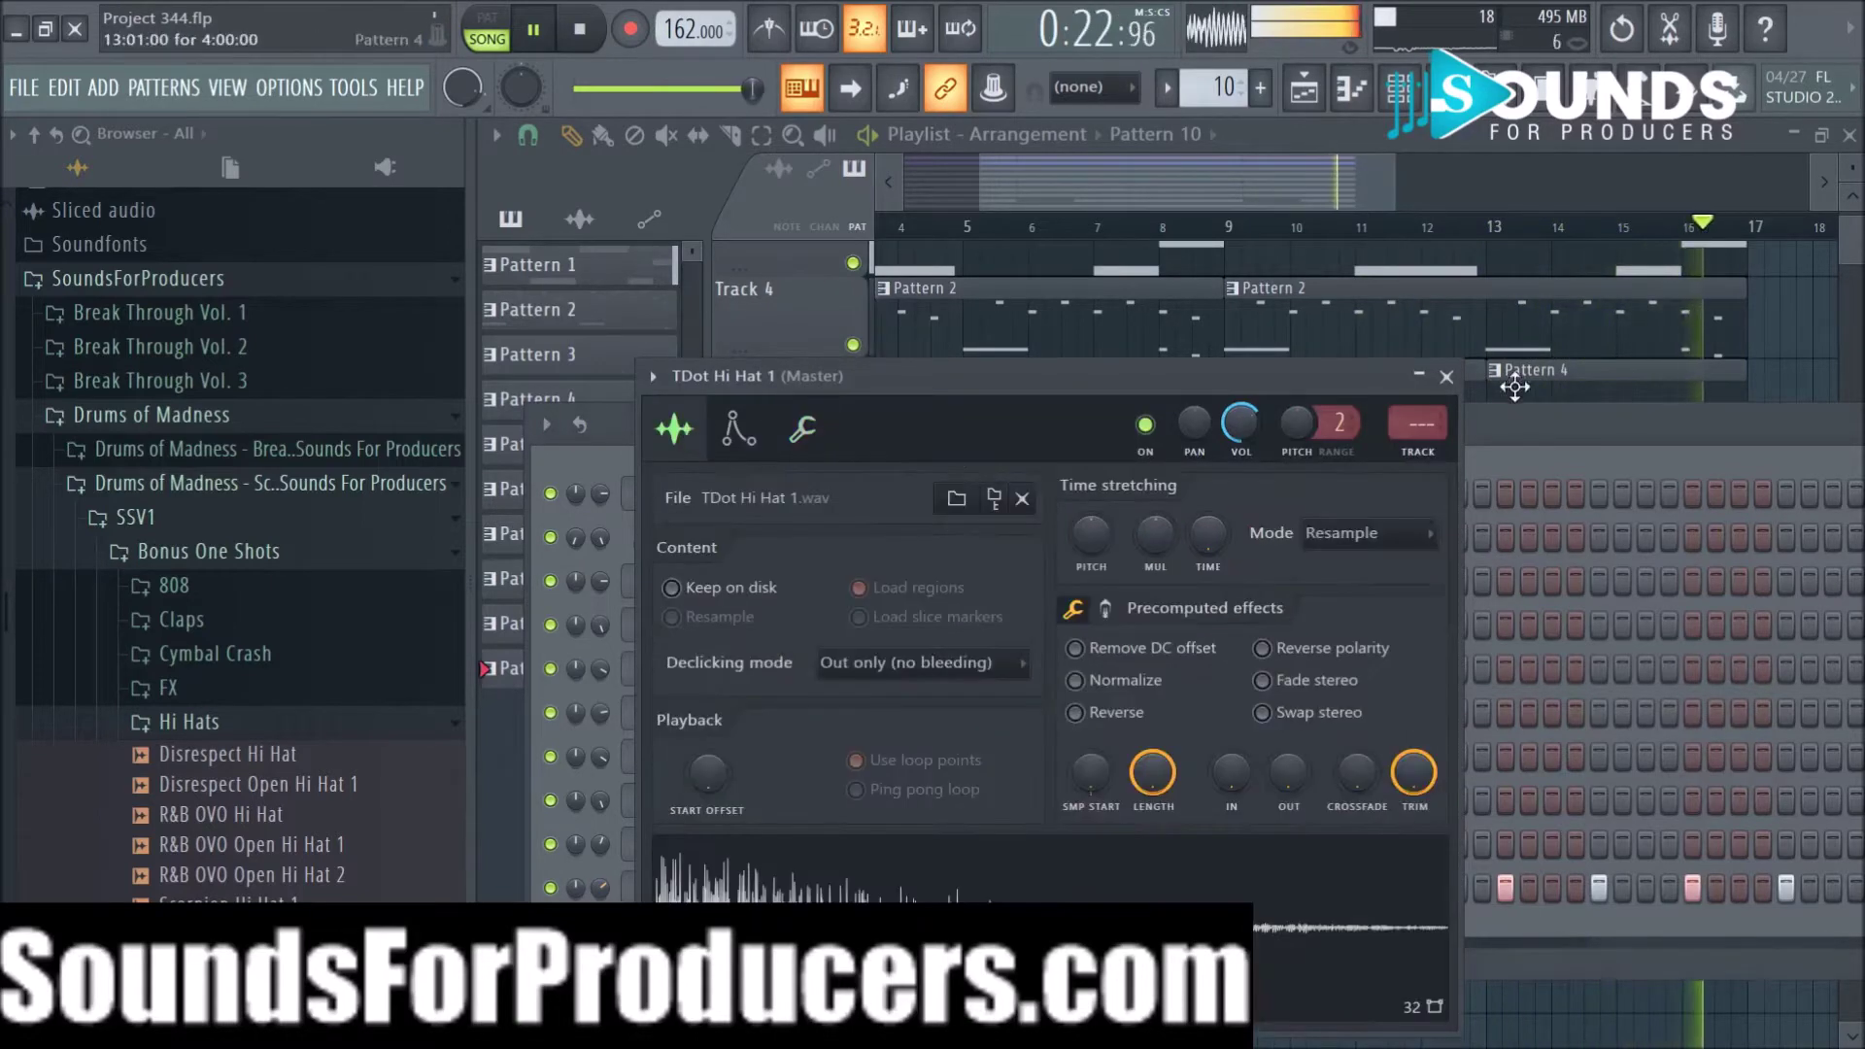
Step: Close the TDot Hi Hat 1 settings, audition the Disrespect Open Hi Hat 1 sample and collapse the Hi Hats folder
{"action": "left_click", "coordinate": [1447, 376]}
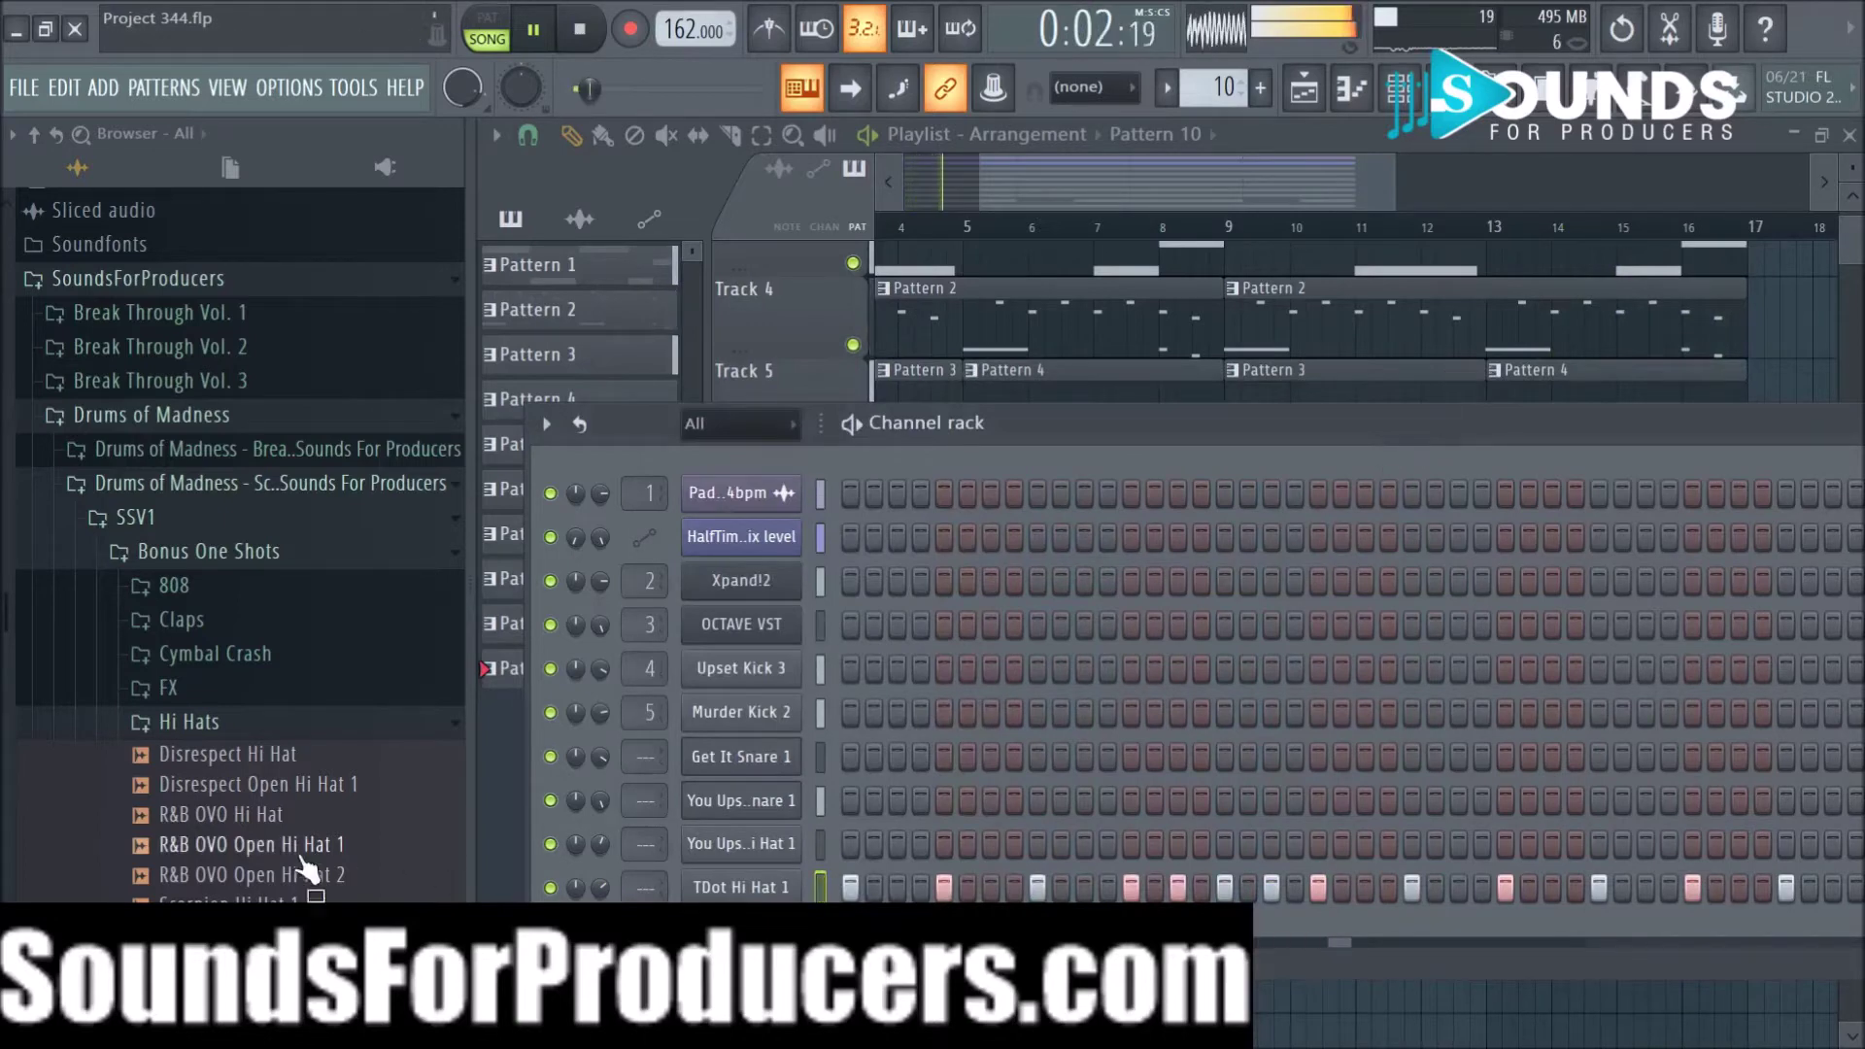
{"action": "left_click", "coordinate": [237, 791]}
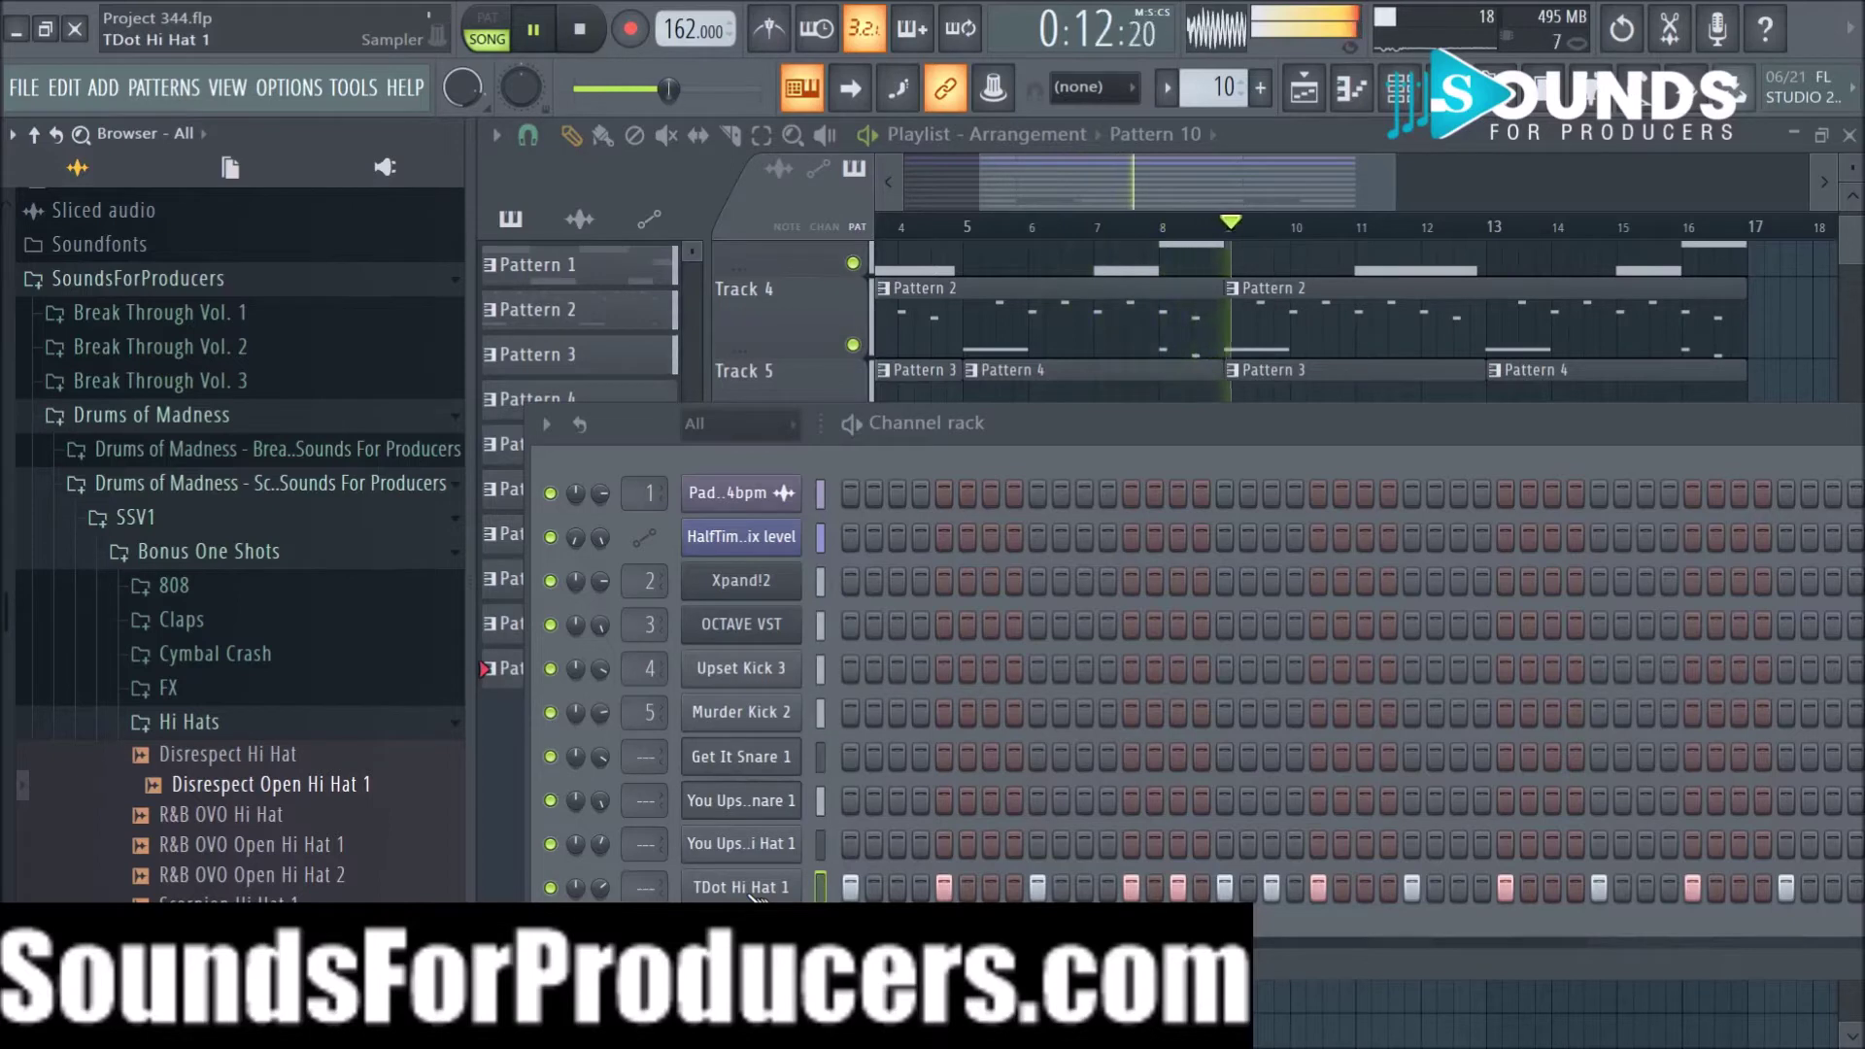
{"action": "left_click", "coordinate": [255, 727]}
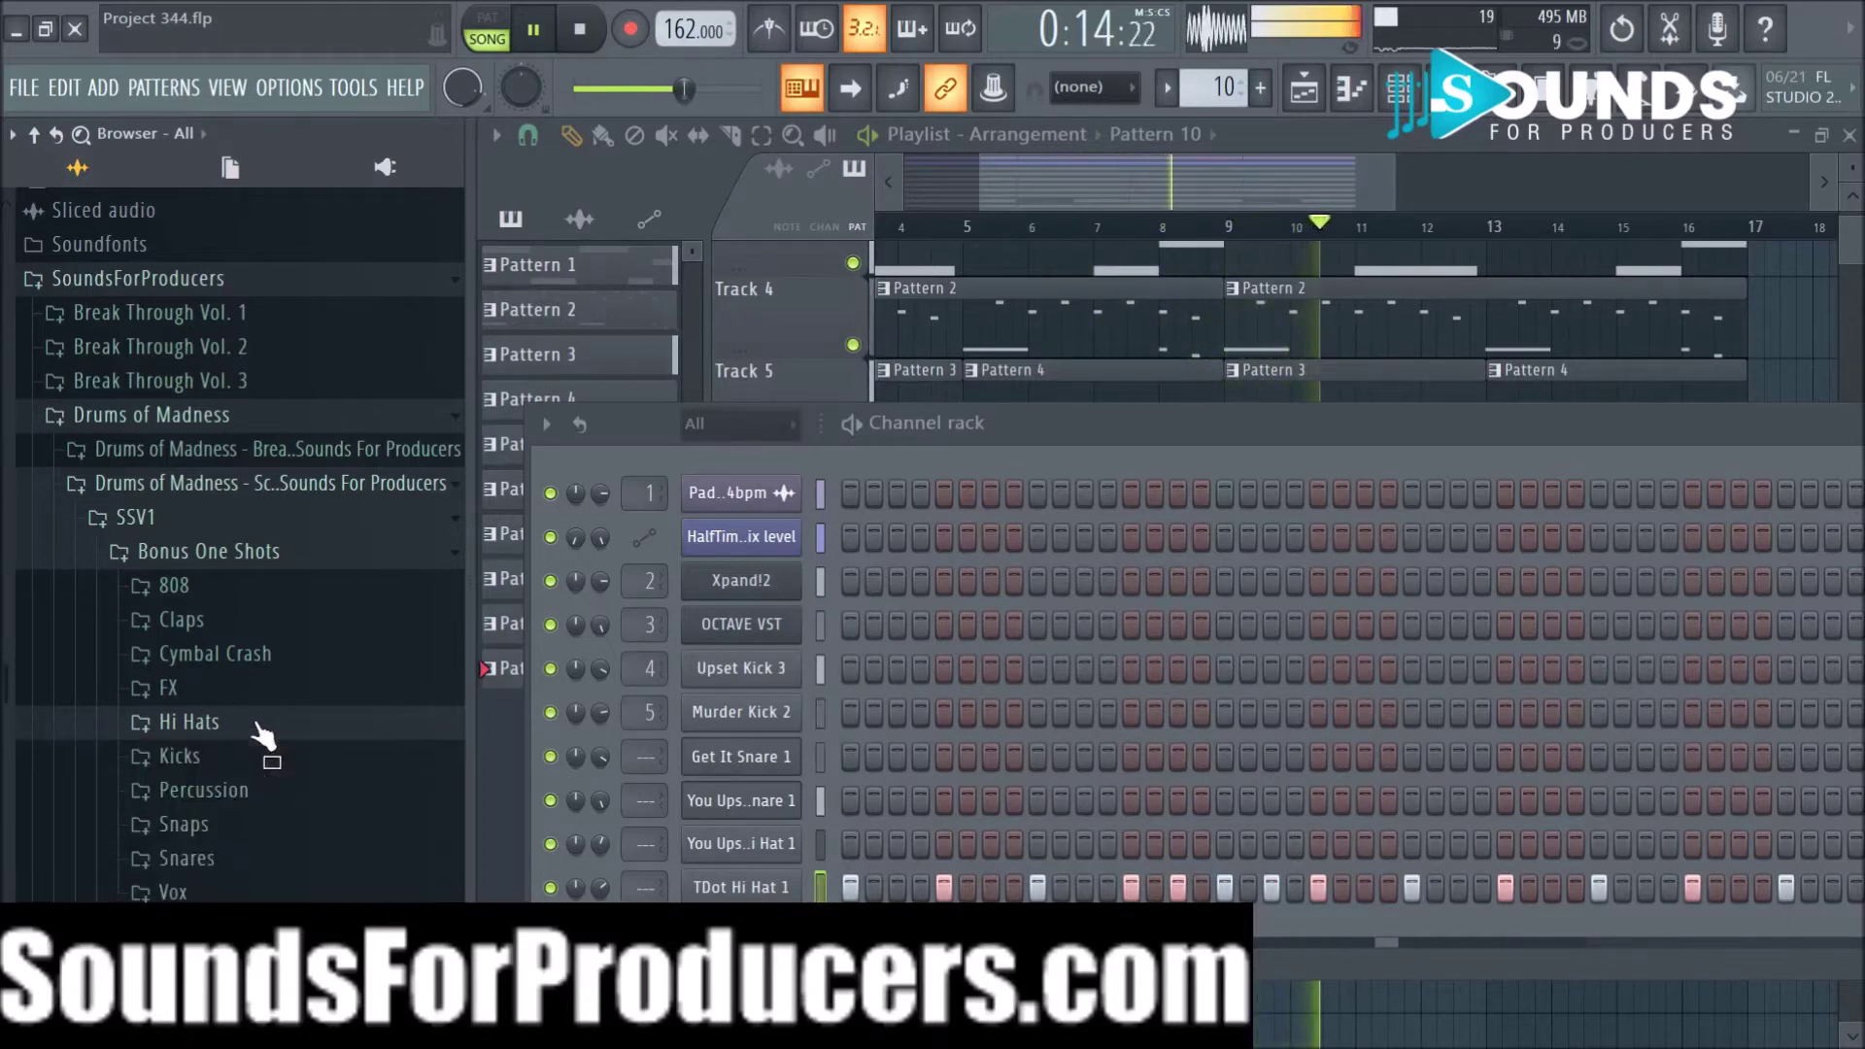
Step: Audition R&B OVO Perc 1, 2 and 3 from the SSV1 Percussion one-shots
{"action": "left_click", "coordinate": [247, 795]}
{"action": "left_click", "coordinate": [241, 821]}
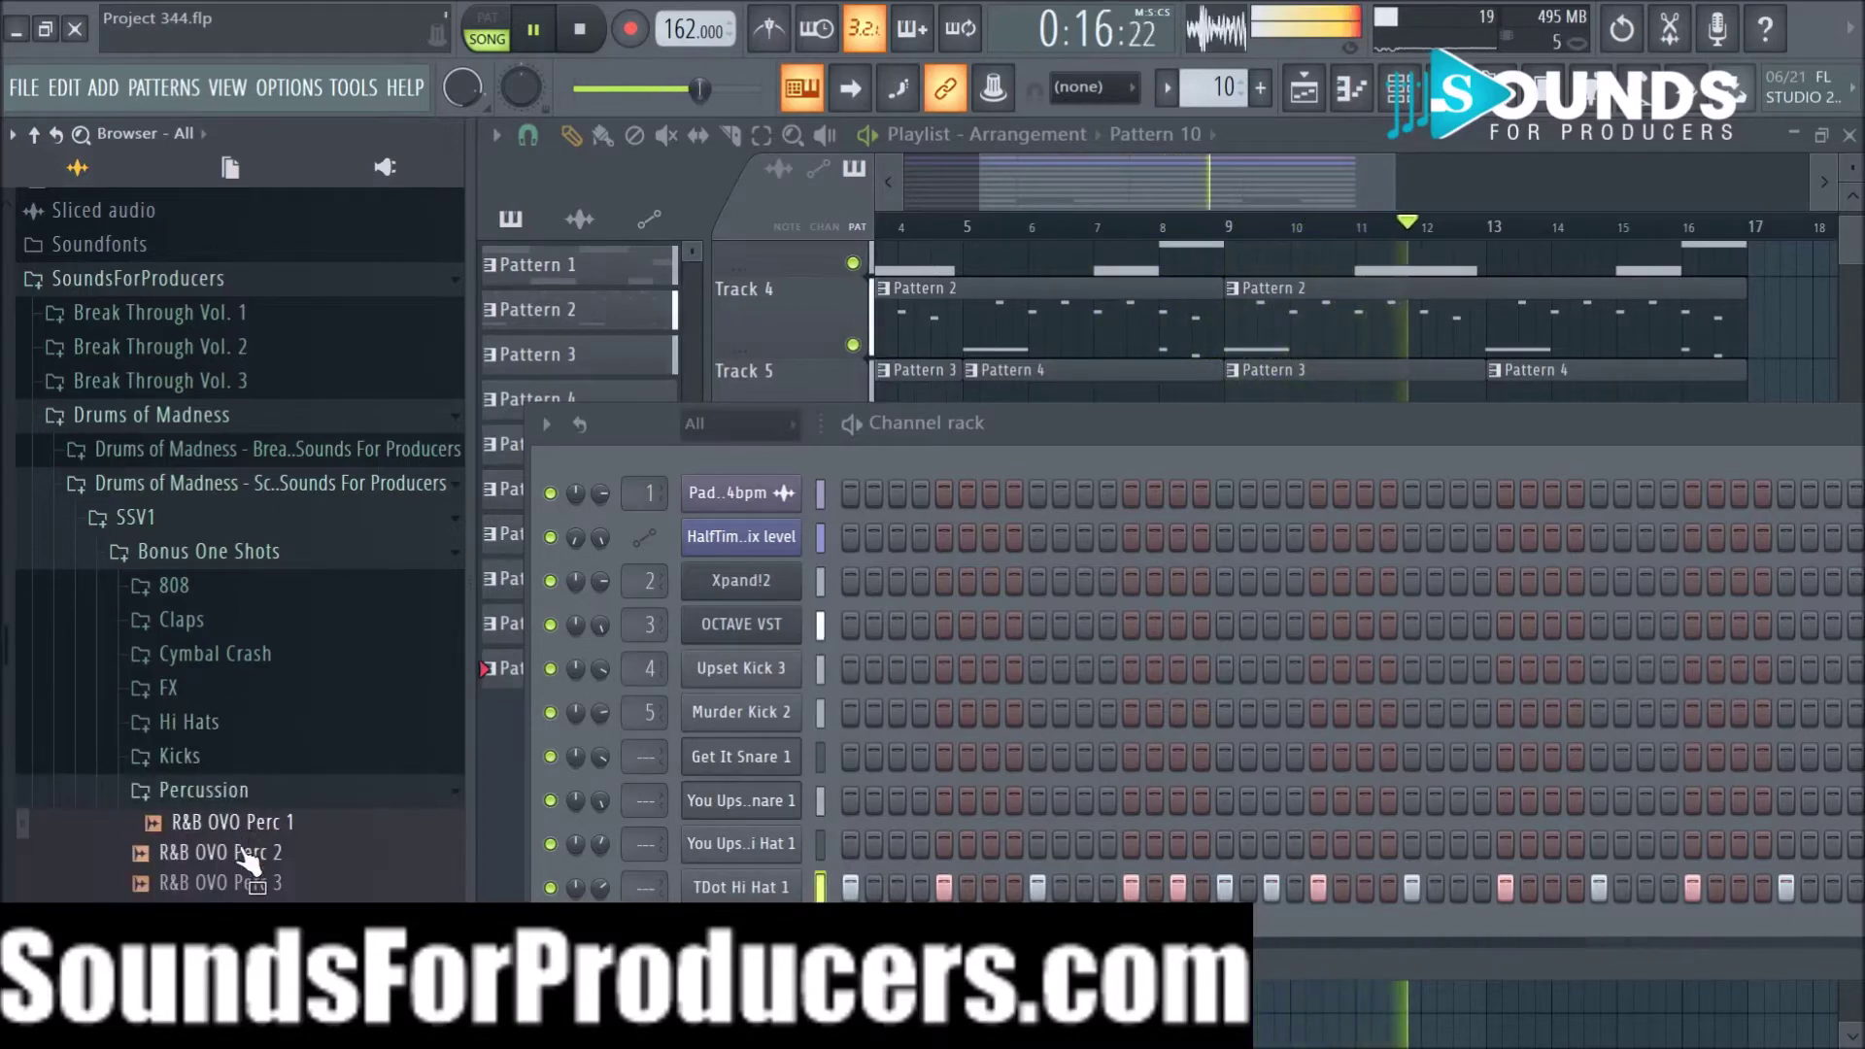
{"action": "left_click", "coordinate": [242, 852]}
{"action": "left_click", "coordinate": [248, 882]}
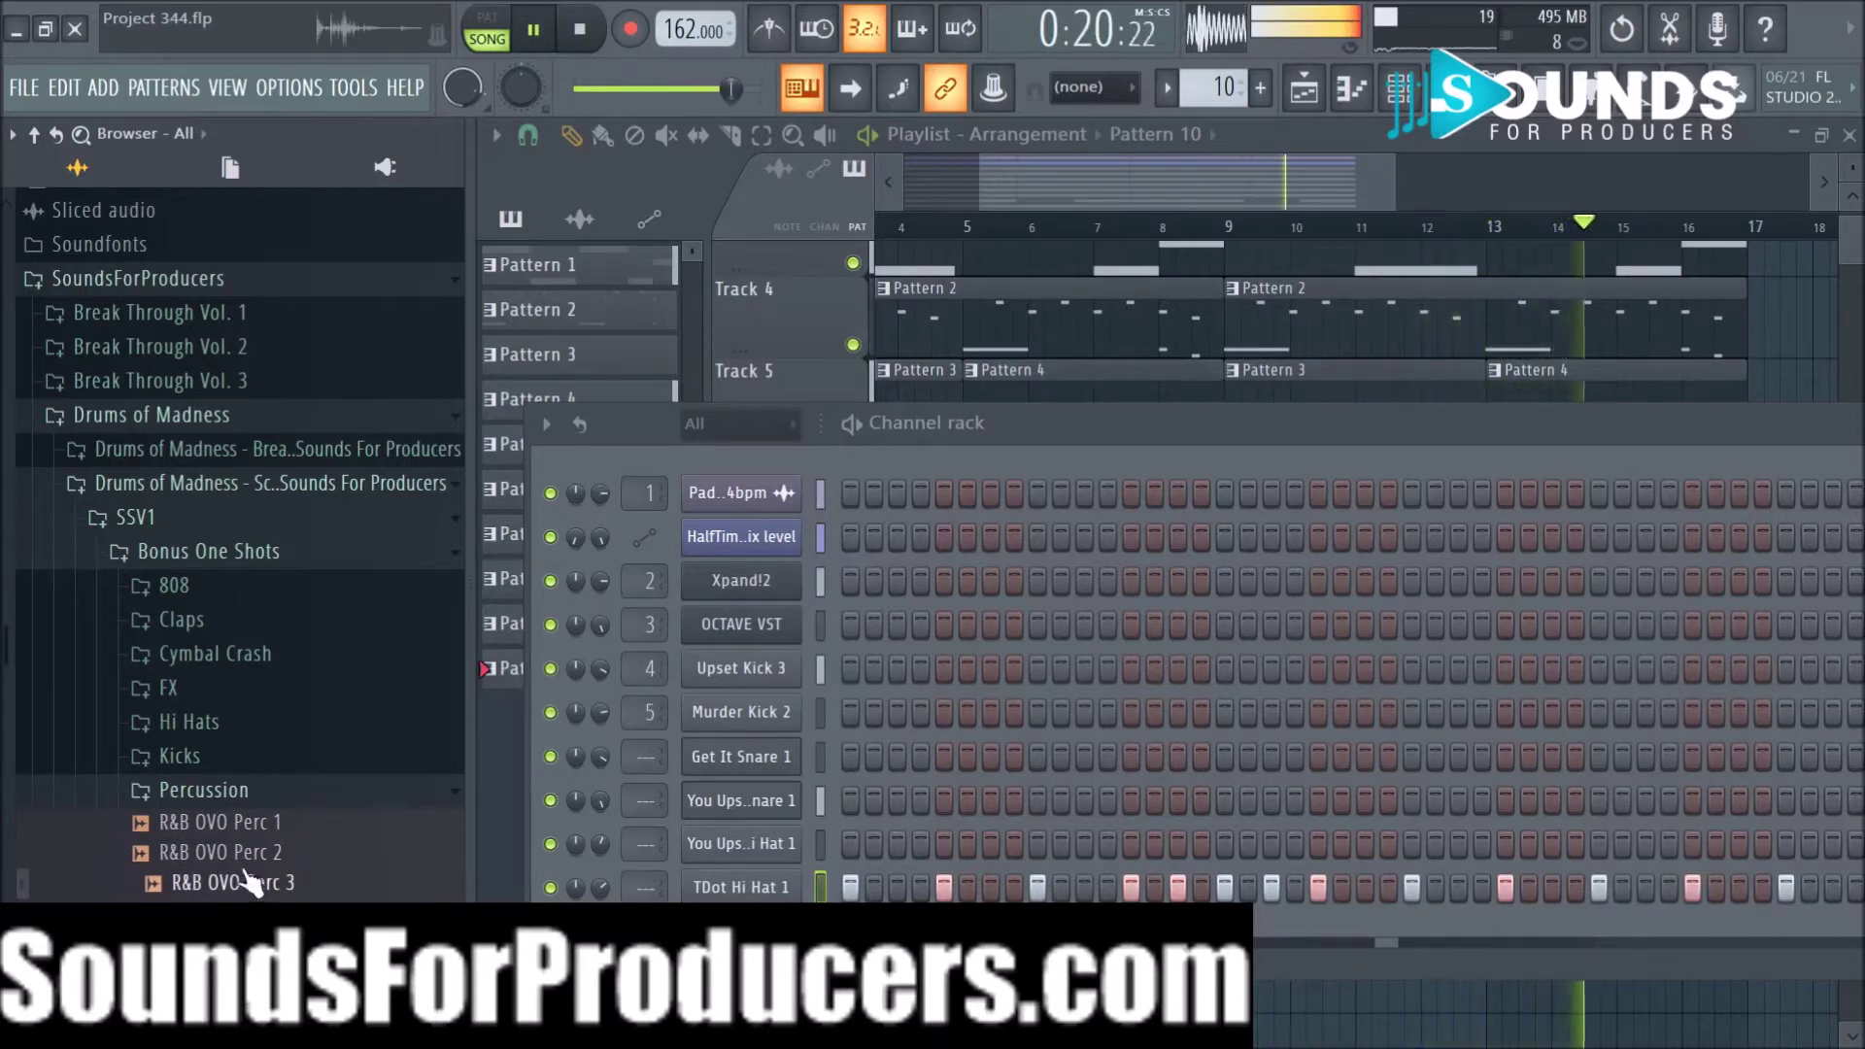
{"action": "left_click", "coordinate": [245, 789]}
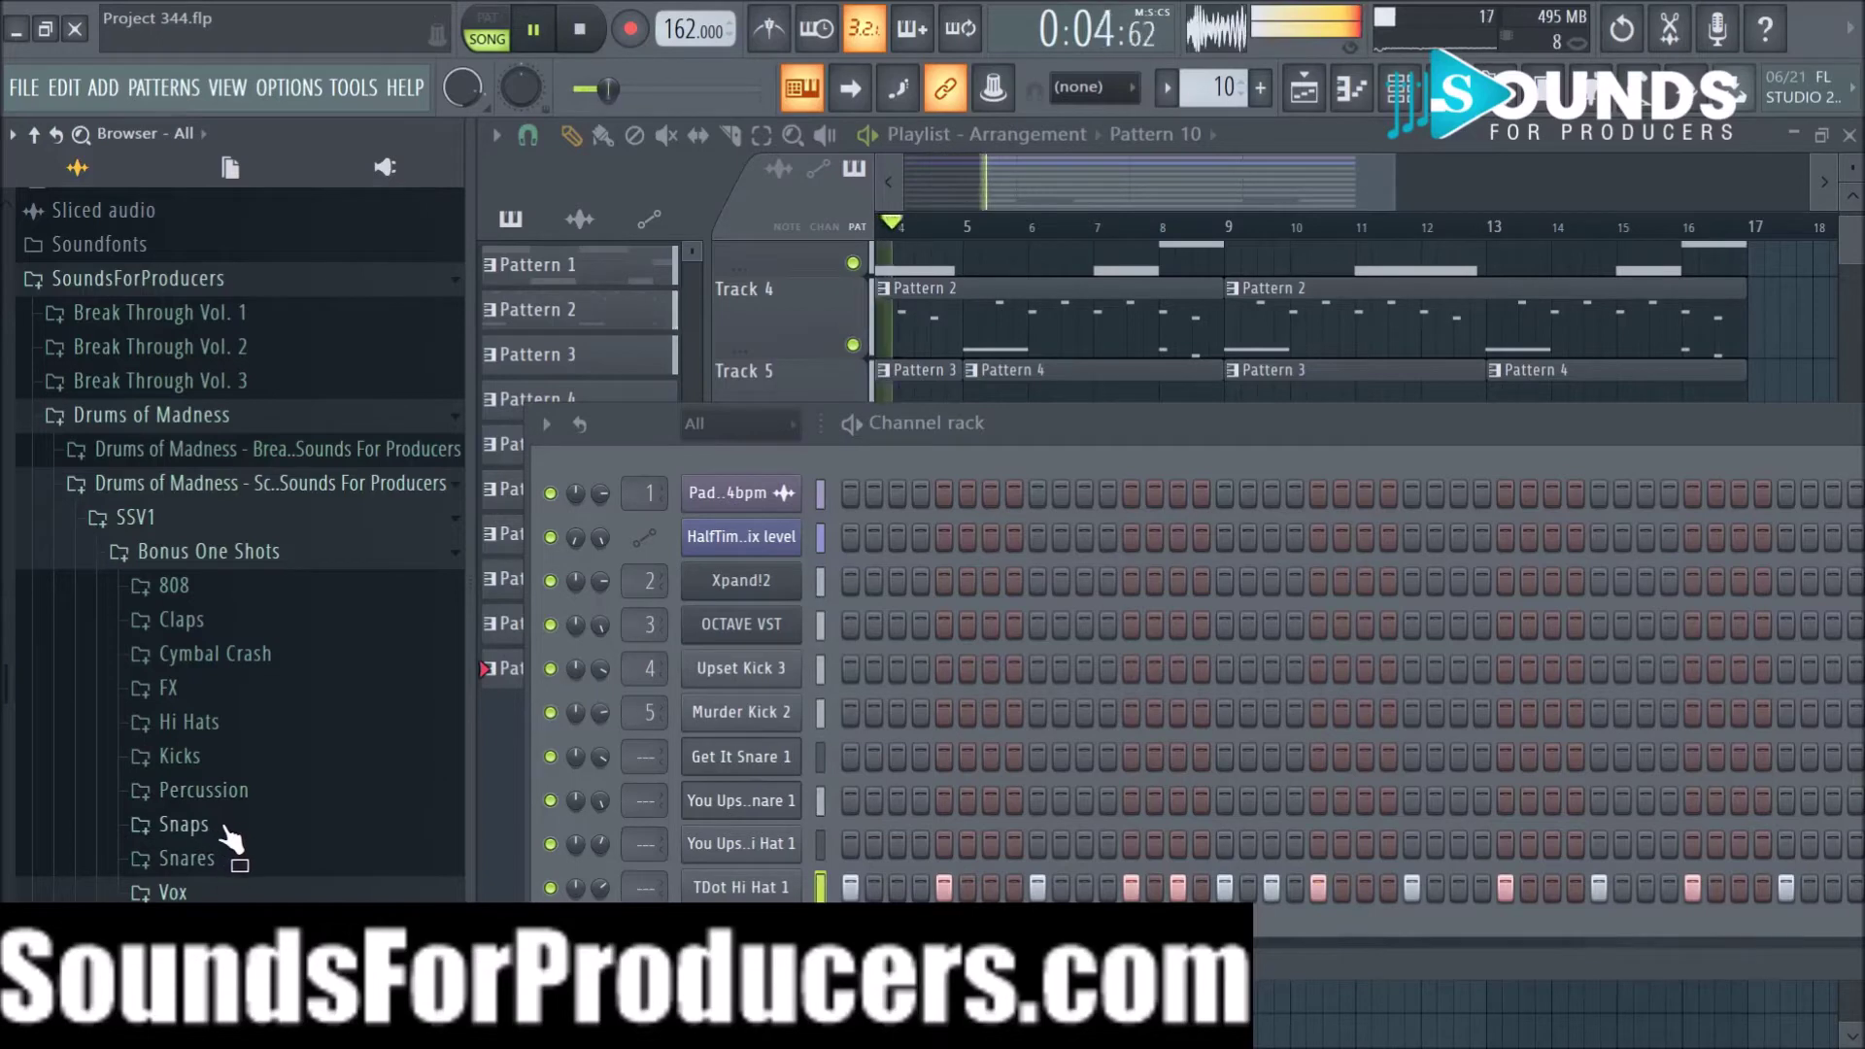
Step: Switch from the SSV1 to the SSV2 bonus one-shots and audition the samples in the Percussion folder
{"action": "left_click", "coordinate": [212, 564]}
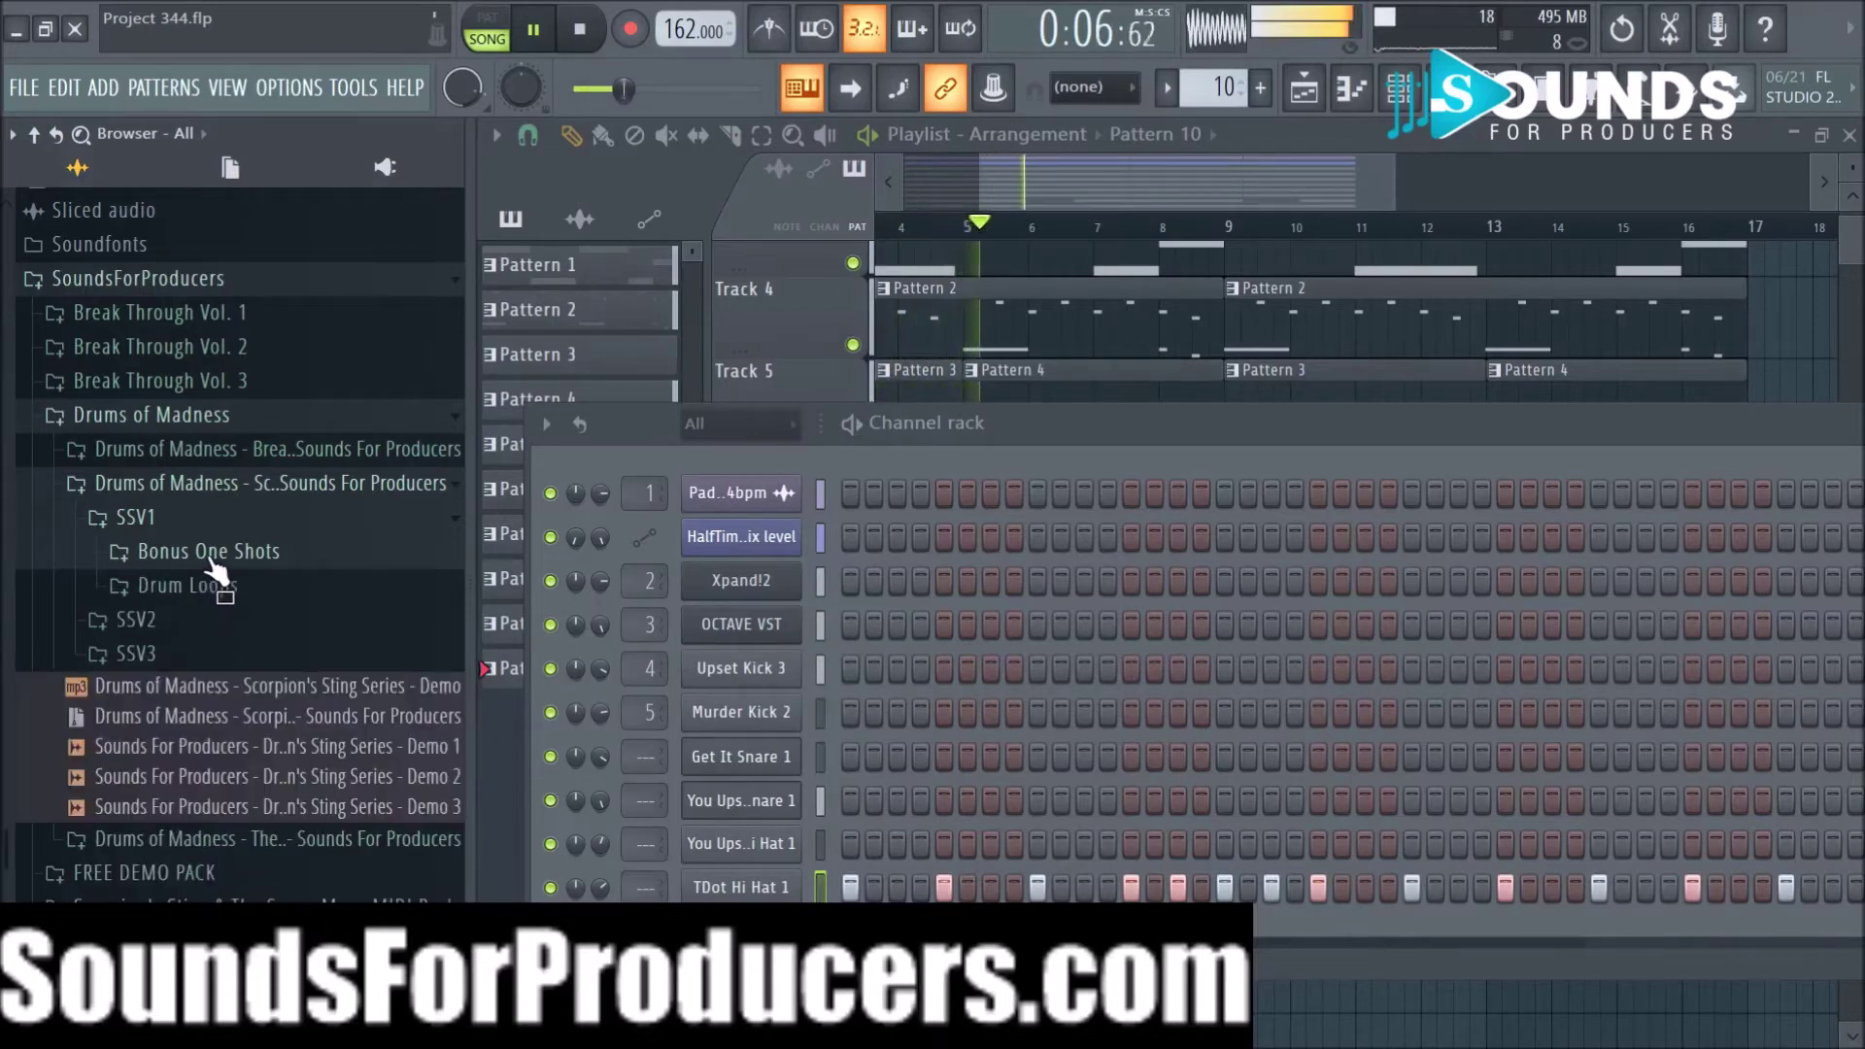
{"action": "left_click", "coordinate": [188, 525]}
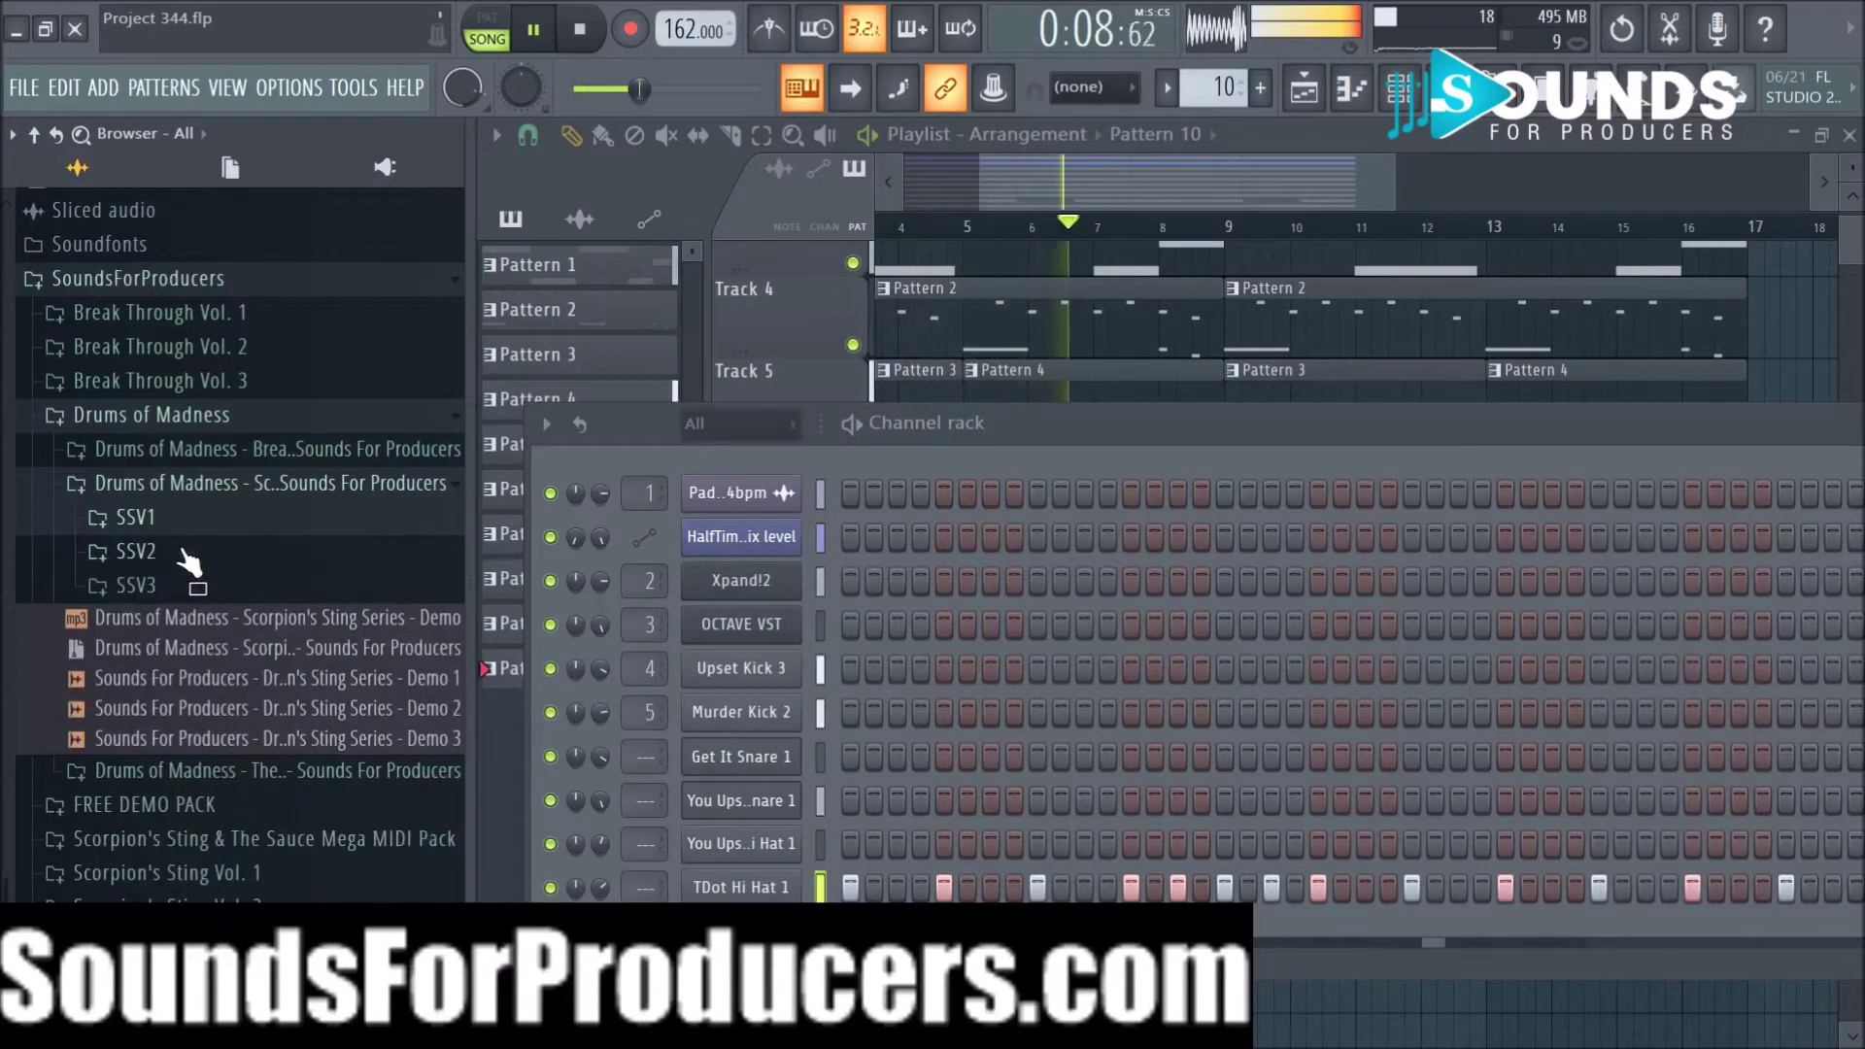
{"action": "left_click", "coordinate": [183, 558]}
{"action": "left_click", "coordinate": [194, 586]}
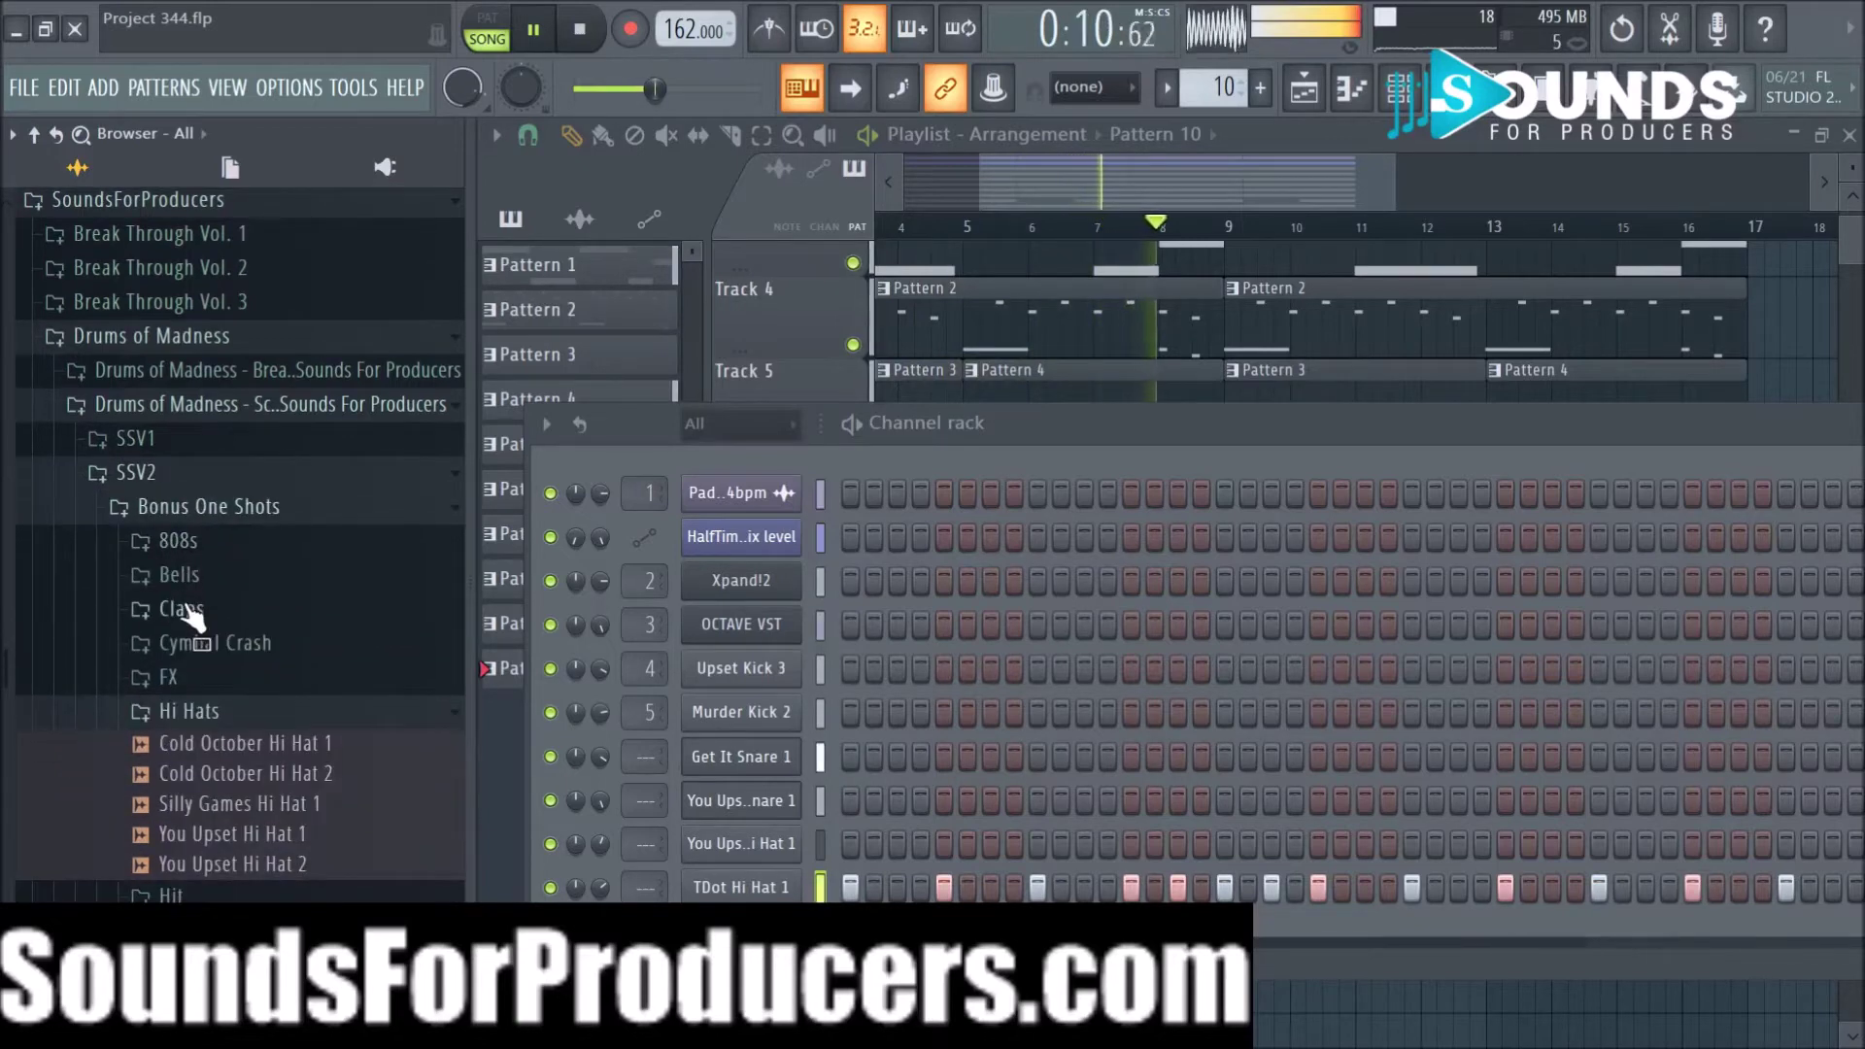
{"action": "left_click", "coordinate": [199, 719]}
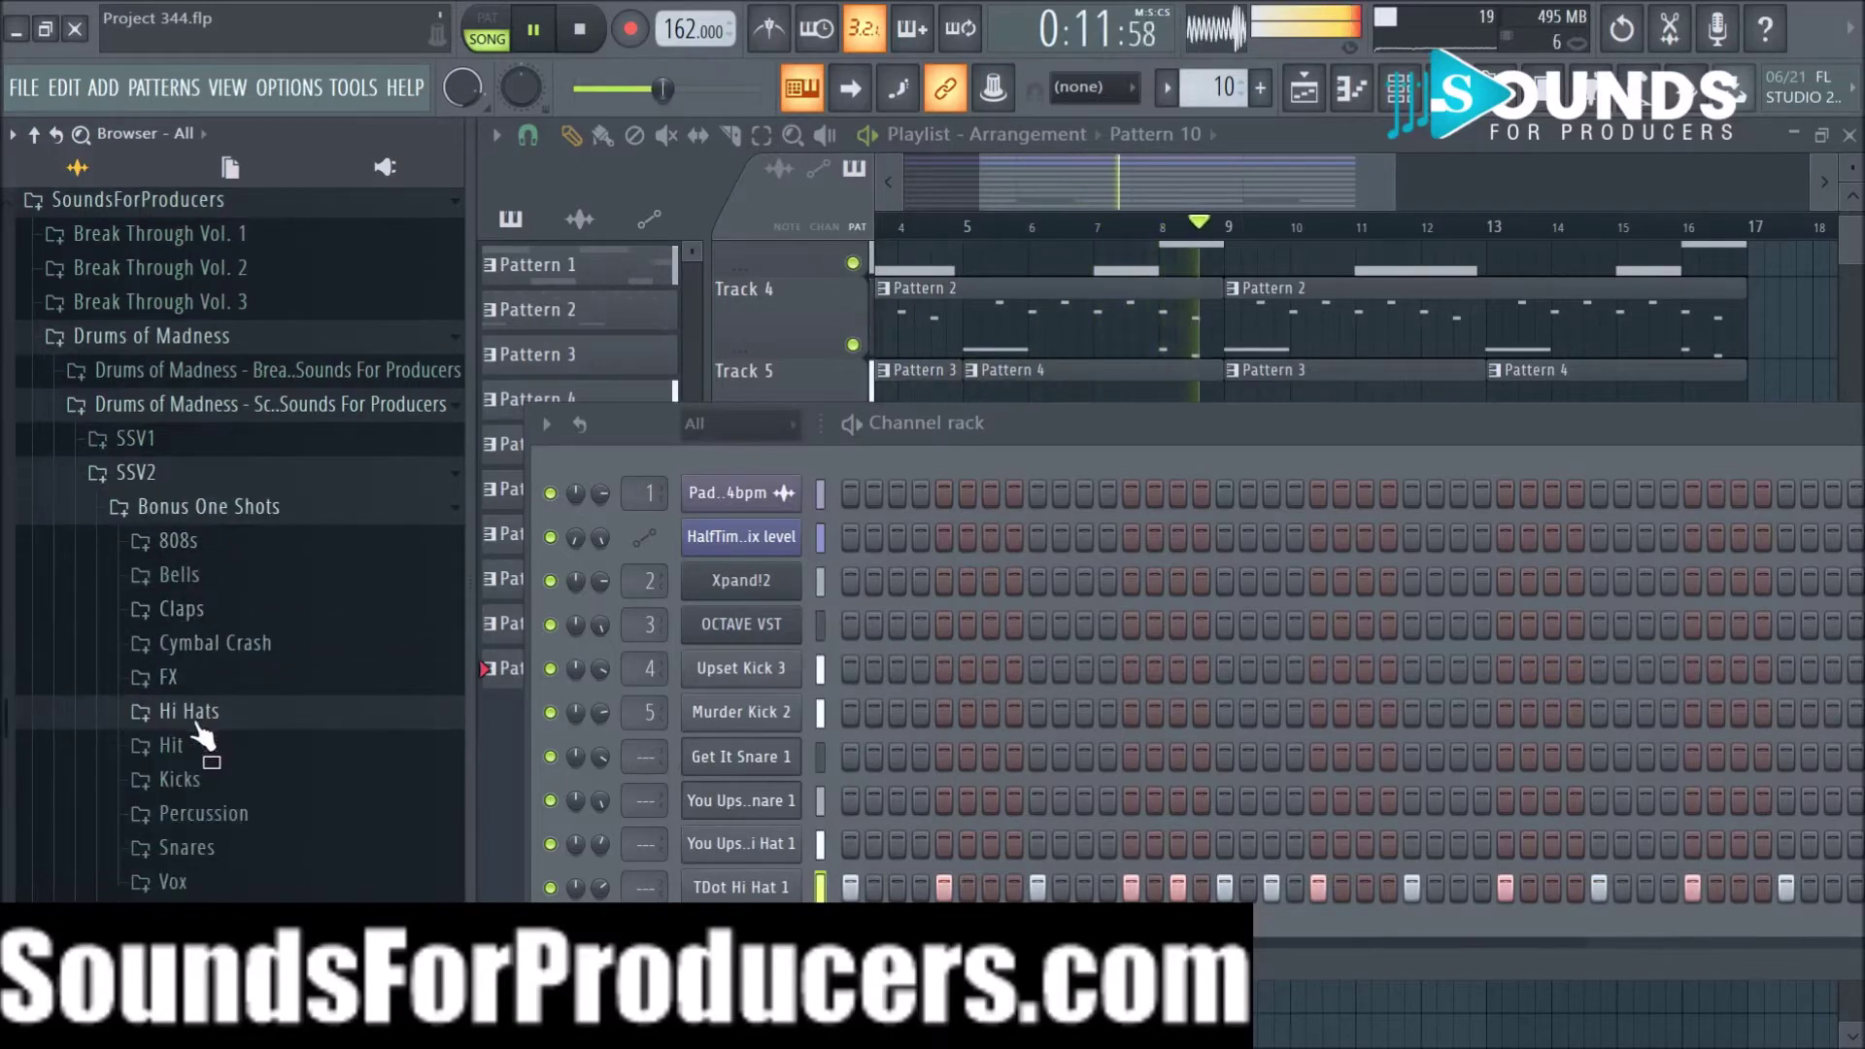
{"action": "left_click", "coordinate": [206, 814]}
{"action": "left_click", "coordinate": [214, 877]}
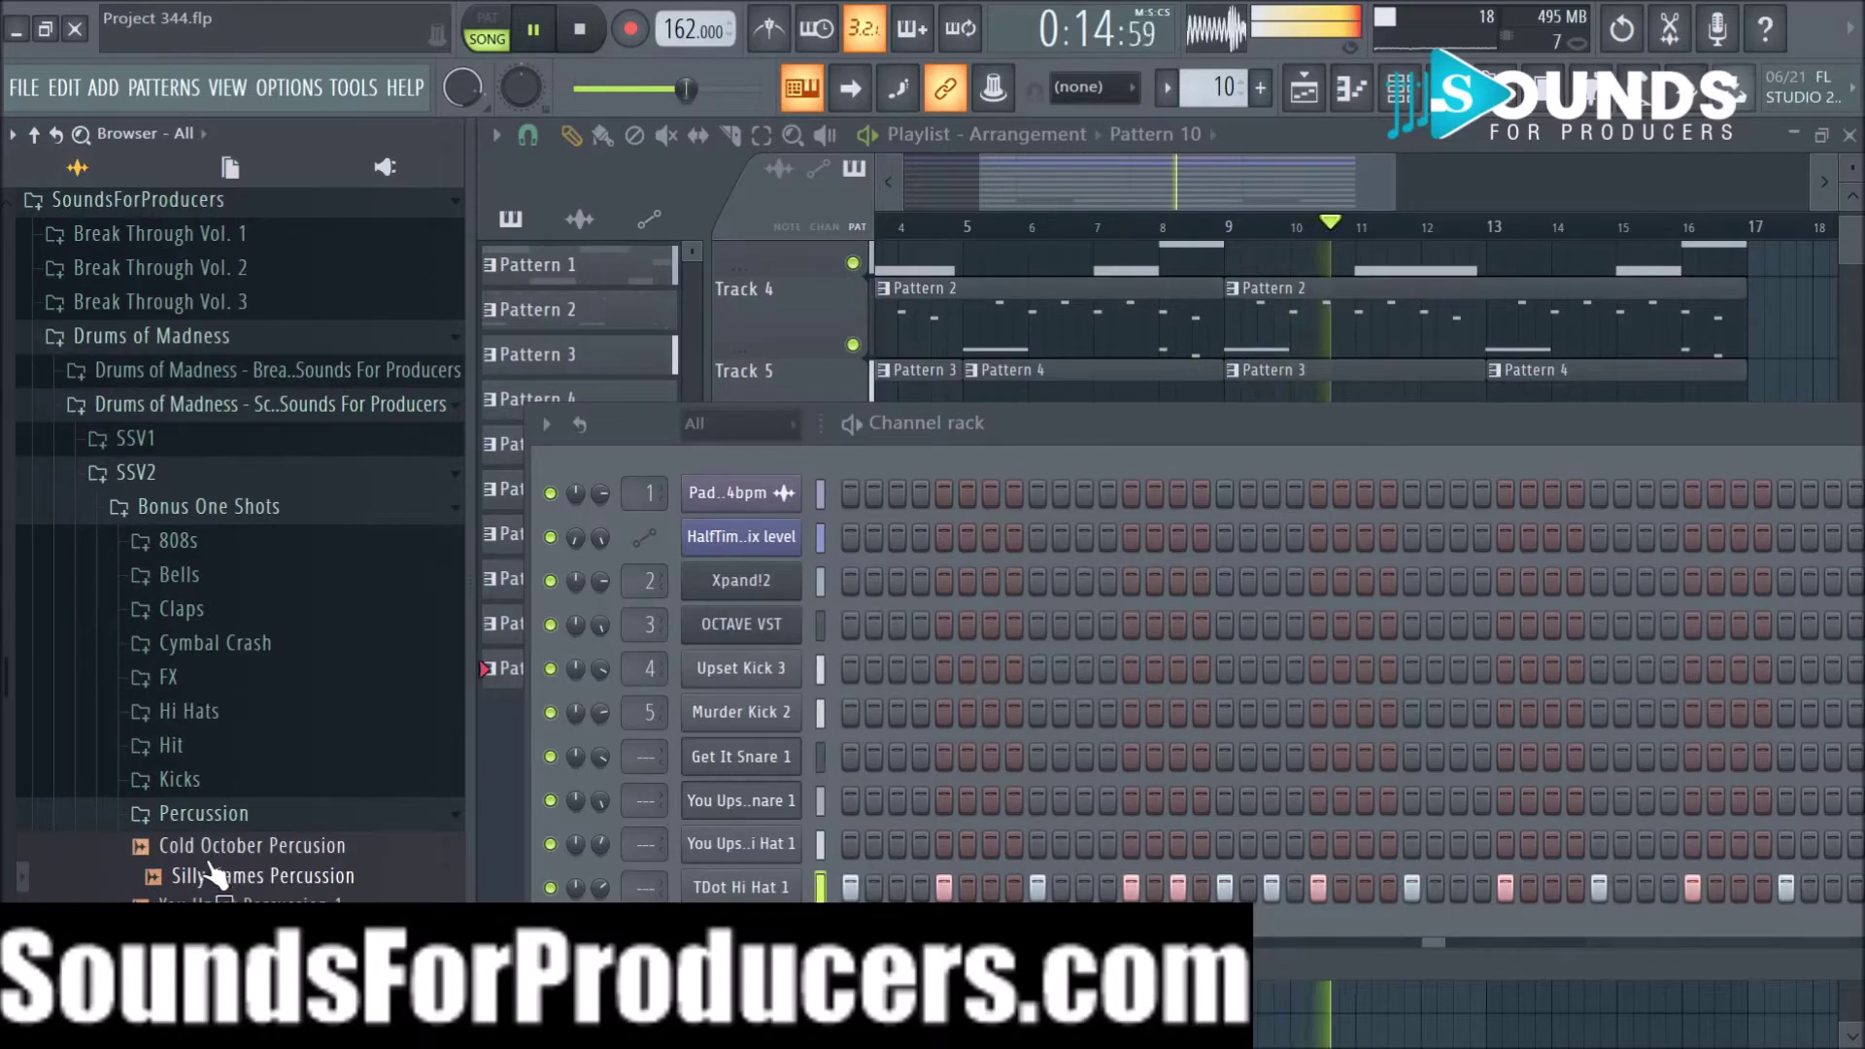
{"action": "left_click", "coordinate": [212, 851]}
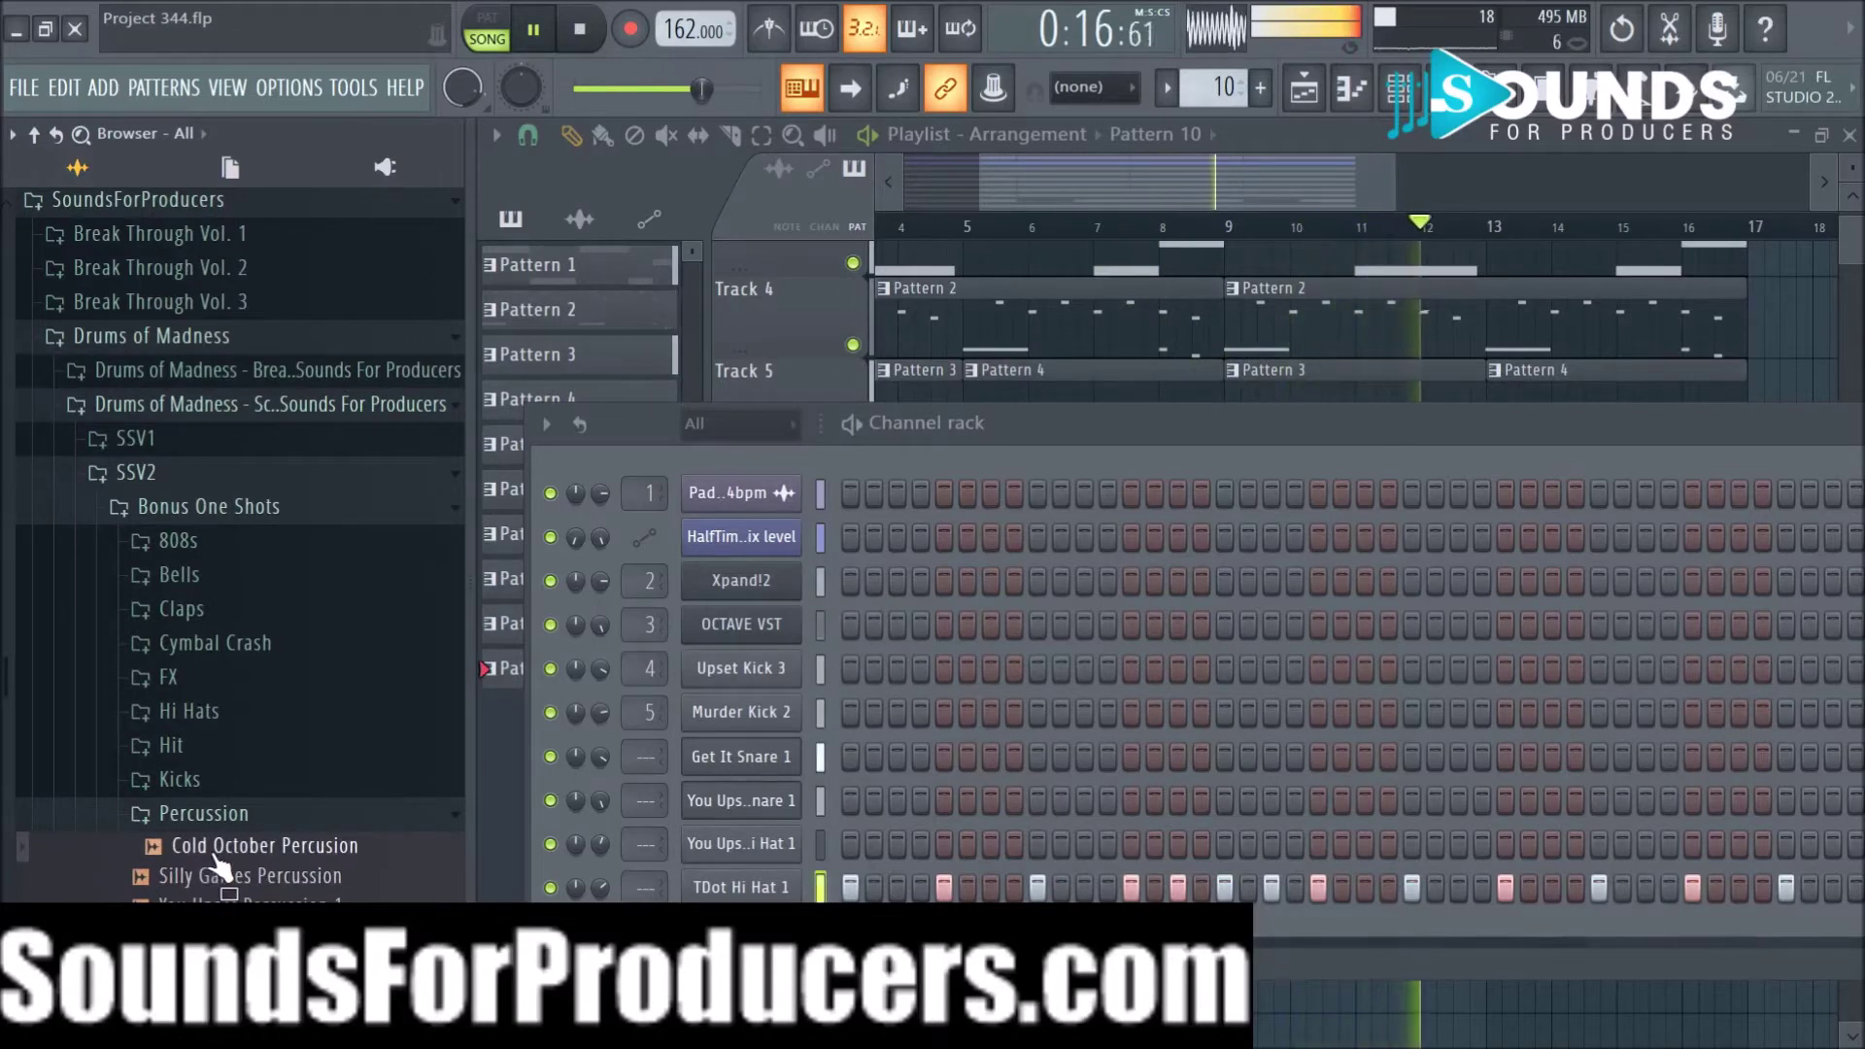
{"action": "left_click", "coordinate": [219, 877]}
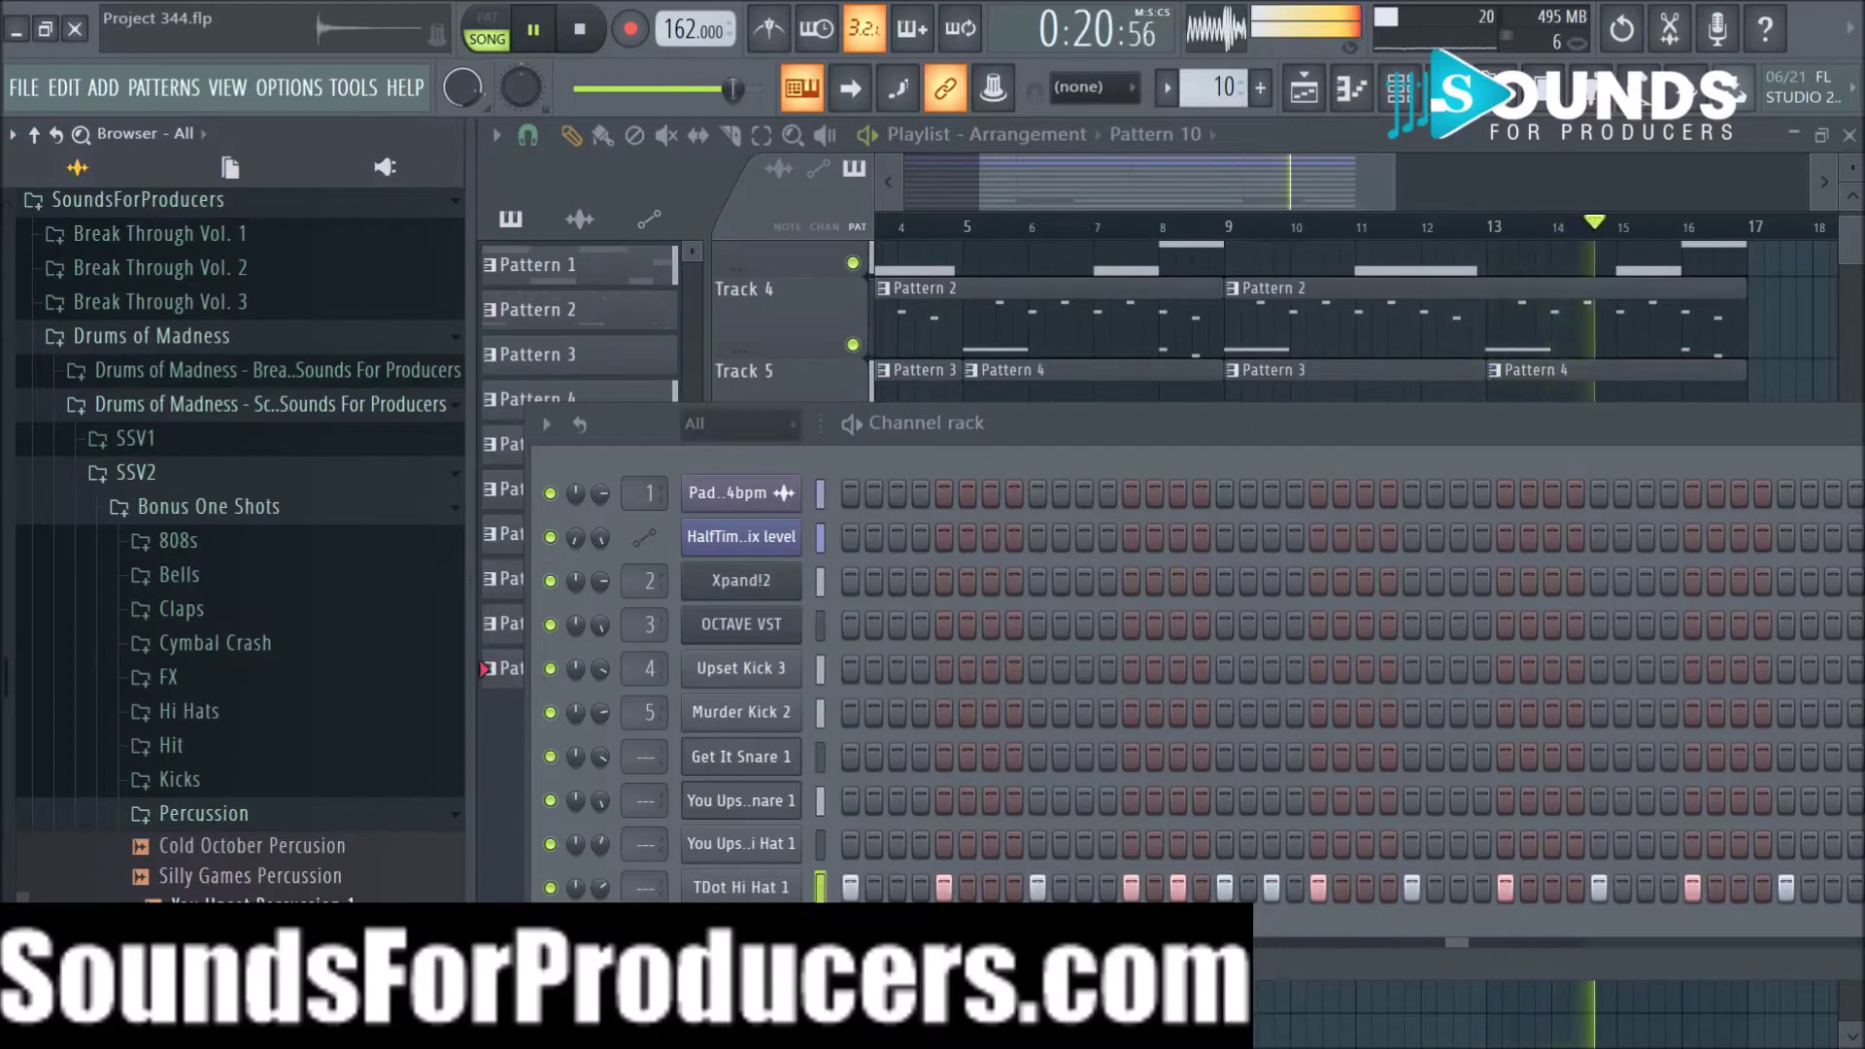
Step: Audition You Upset Percussion 2, load it into a new channel and close its settings
{"action": "left_click", "coordinate": [233, 935]}
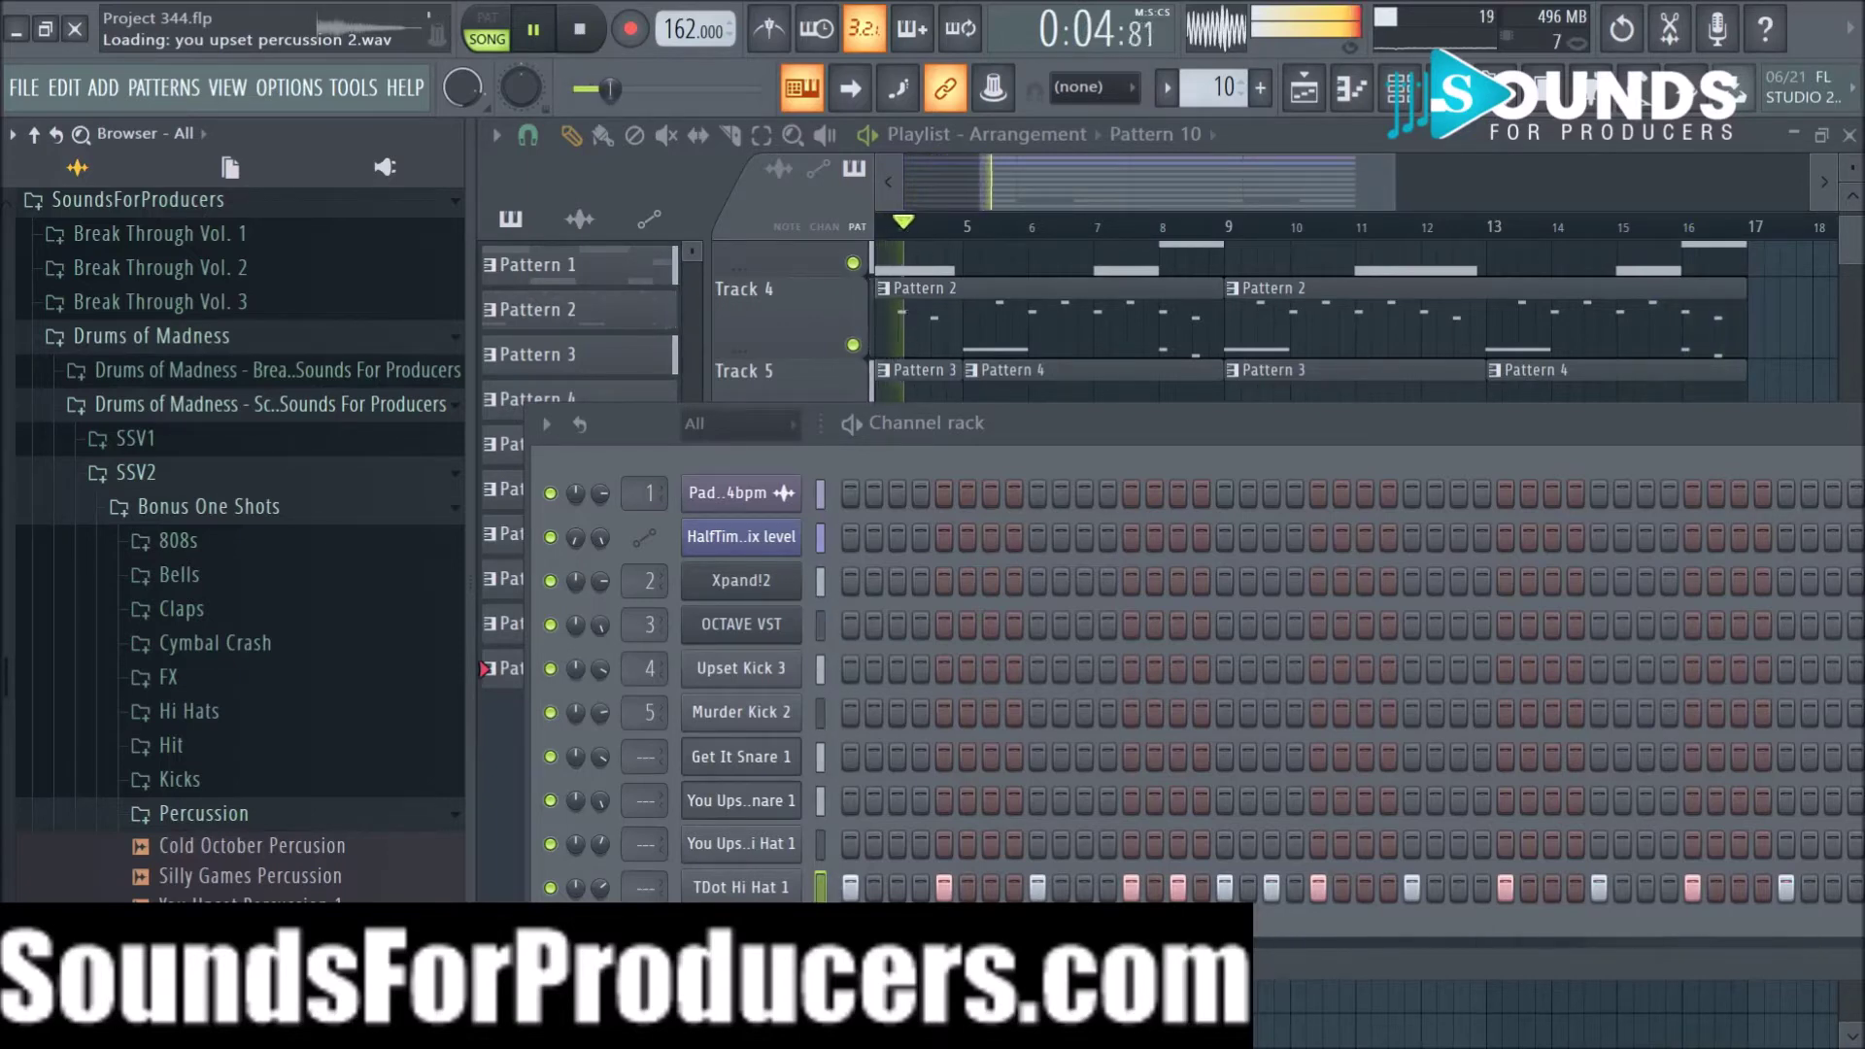
{"action": "right_click", "coordinate": [233, 936]}
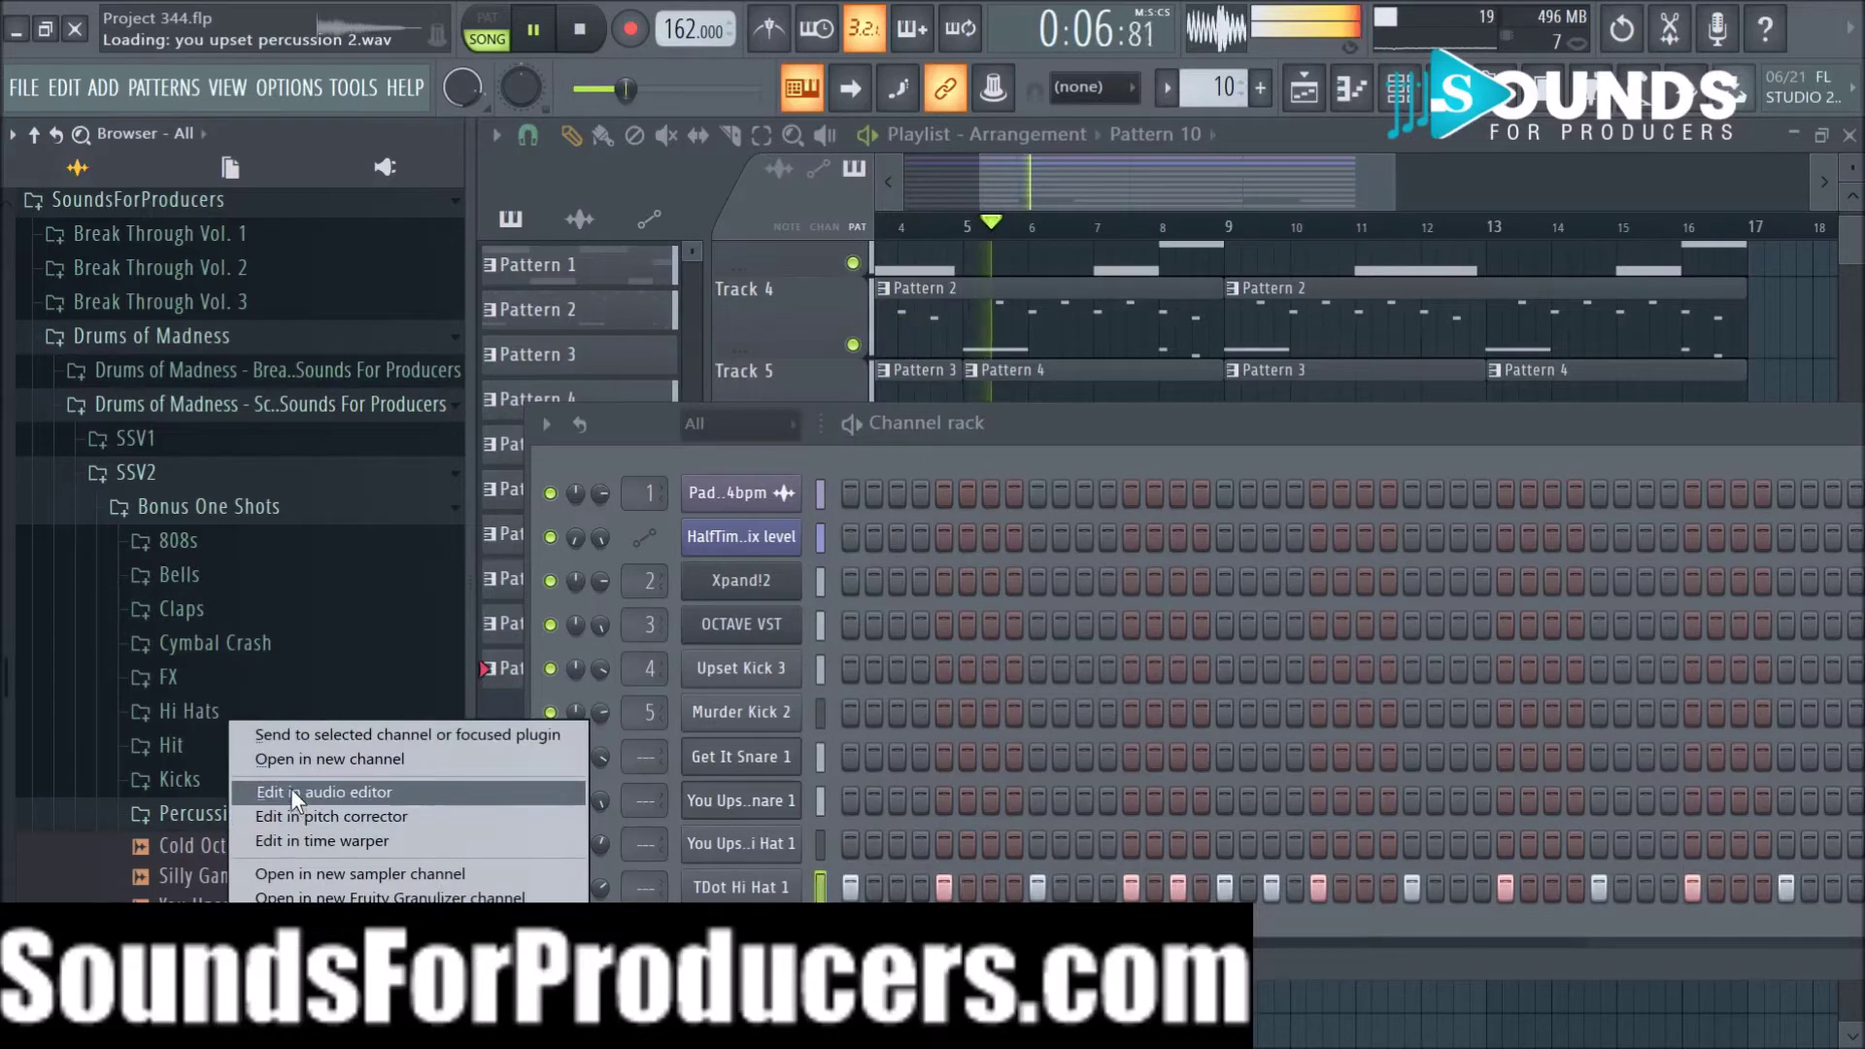
{"action": "left_click", "coordinate": [289, 762]}
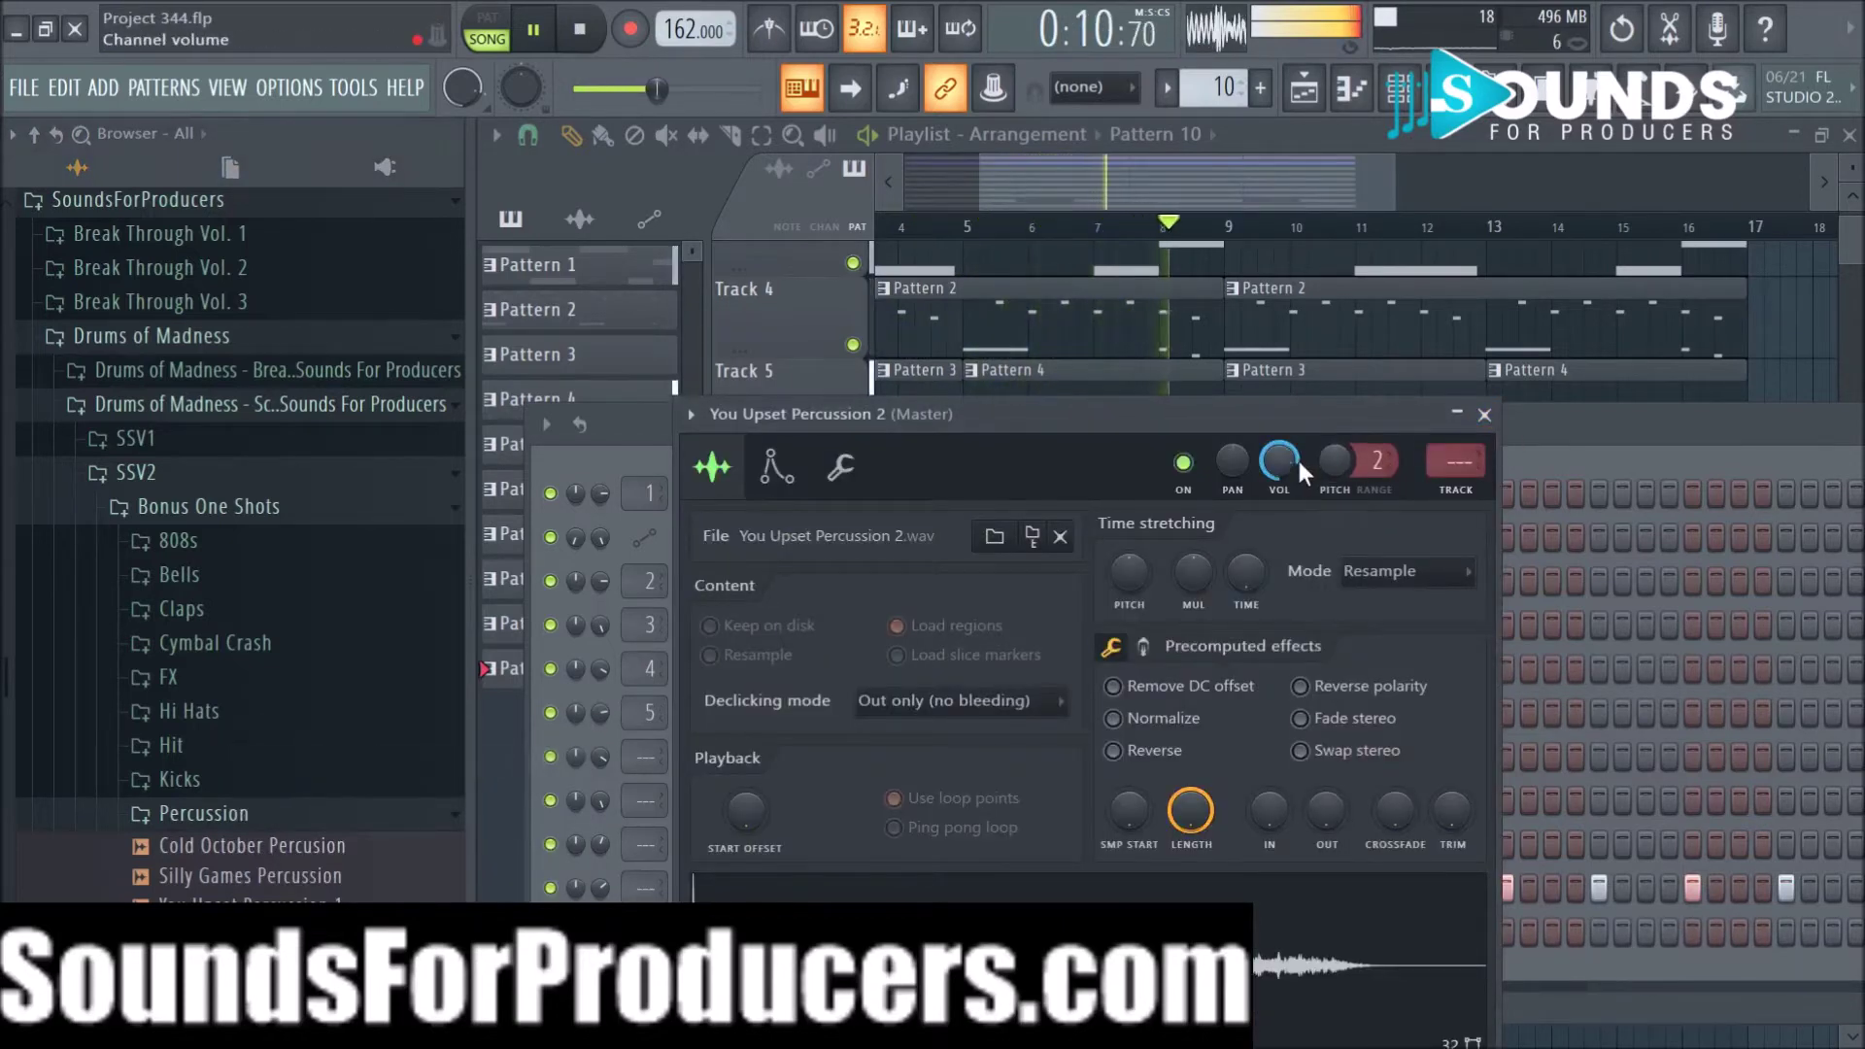
{"action": "left_click", "coordinate": [1485, 415]}
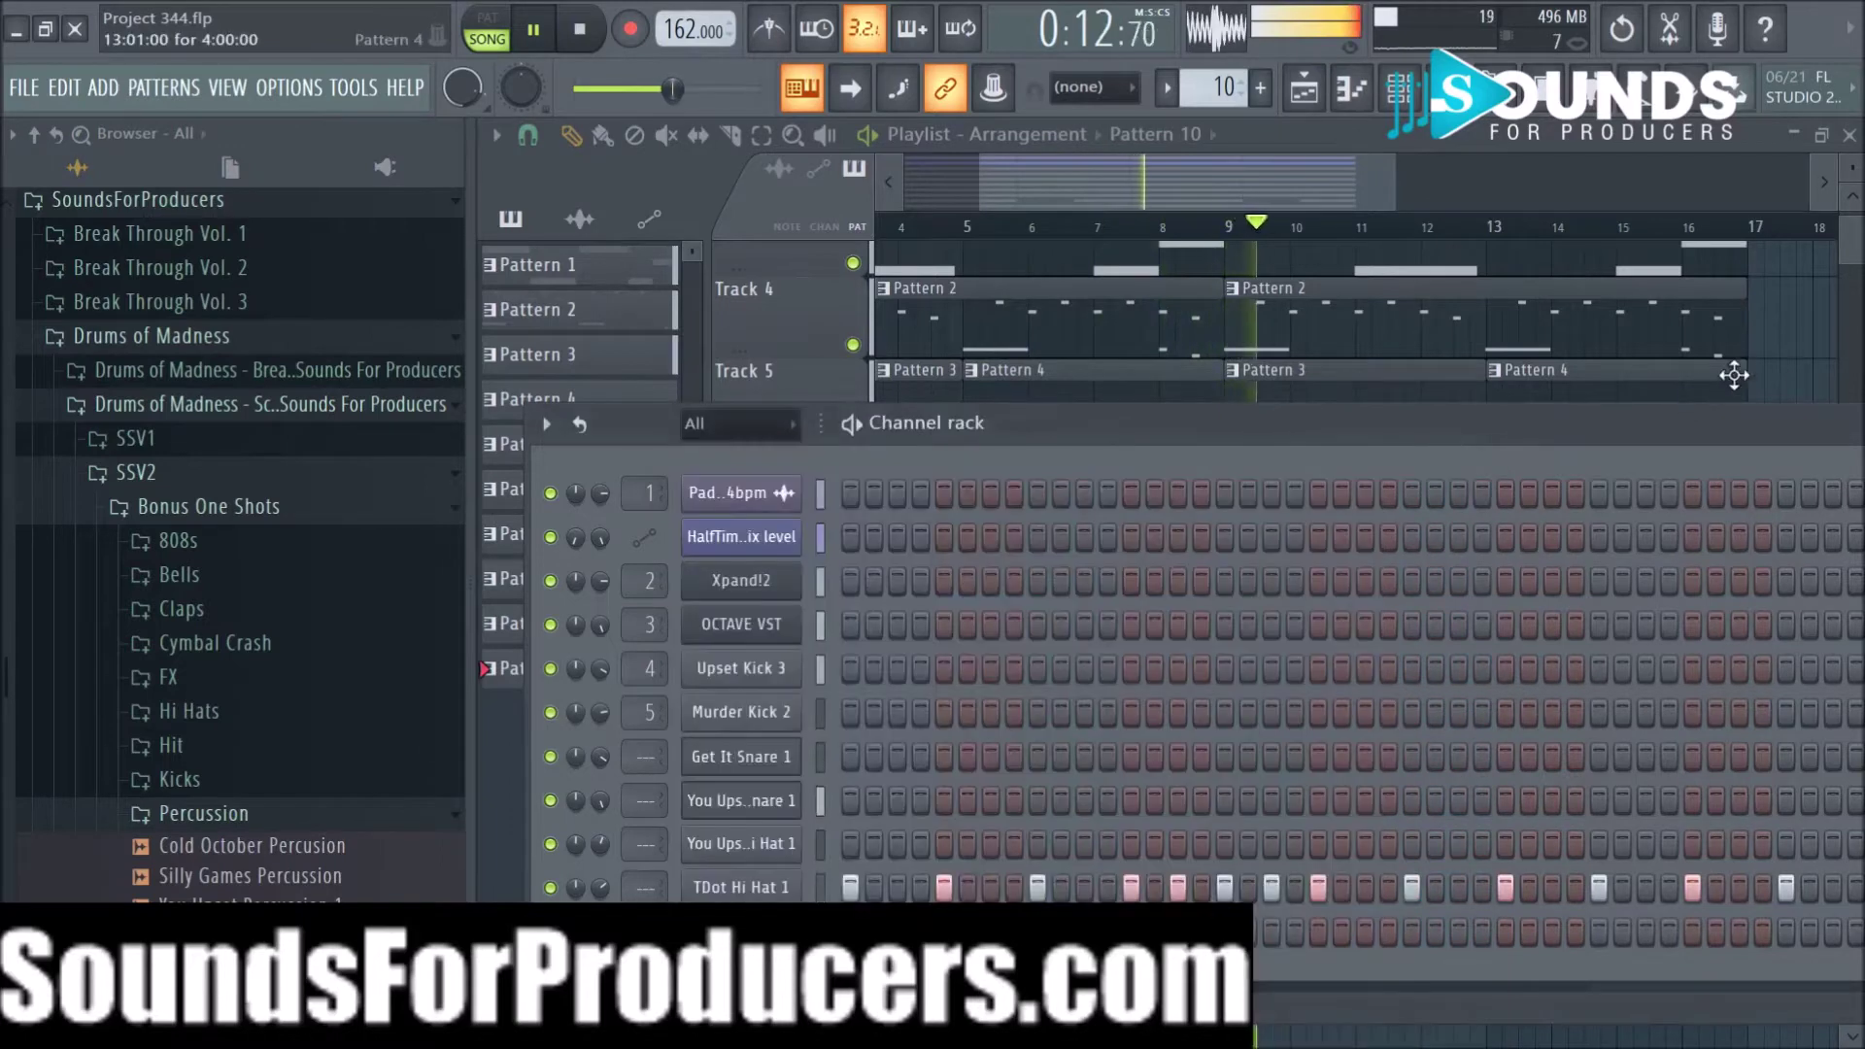
Step: Create Pattern 11 and place a clip of it at bar 1 of Track 11 in the playlist
{"action": "key", "text": "F6"}
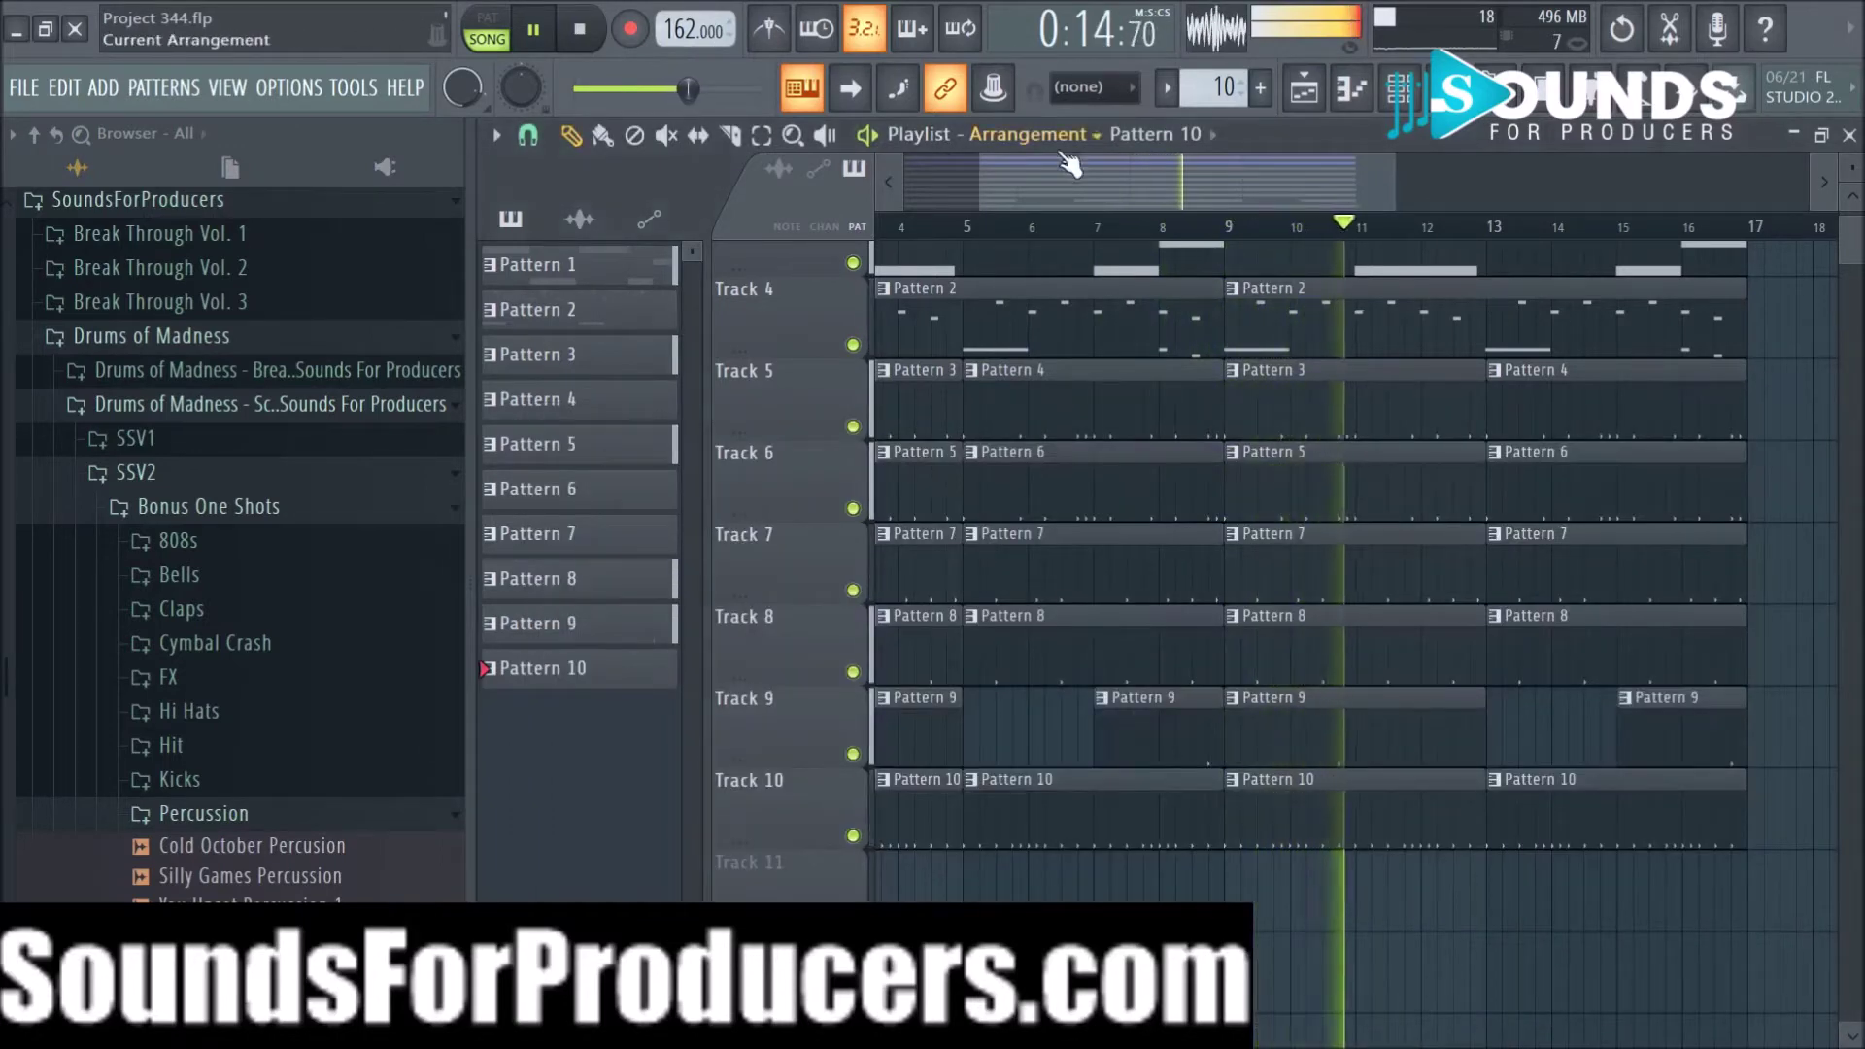
{"action": "left_click", "coordinate": [1262, 90]}
{"action": "key", "text": "Return"}
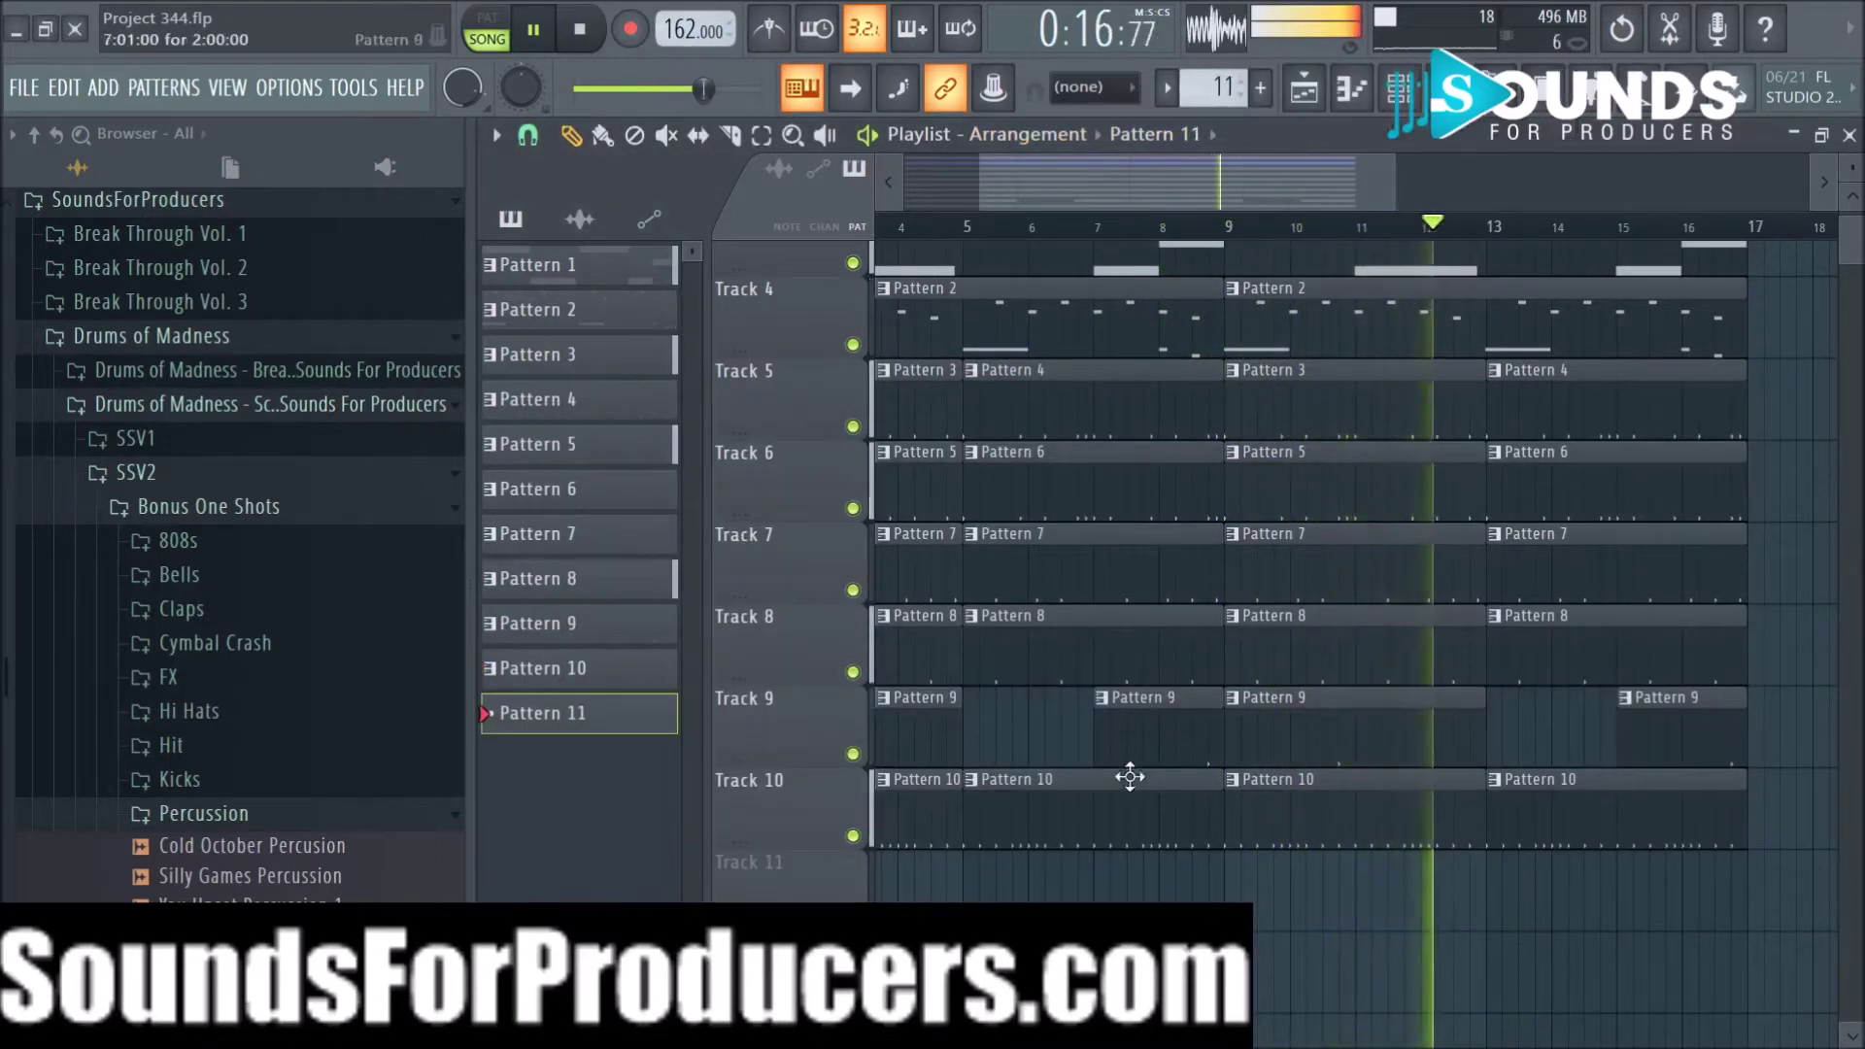
{"action": "scroll", "coordinate": [1152, 677], "scroll_direction": "down", "scroll_amount": 2}
{"action": "left_click", "coordinate": [929, 741]}
{"action": "left_click_drag", "start_coordinate": [974, 745], "coordinate": [770, 742]}
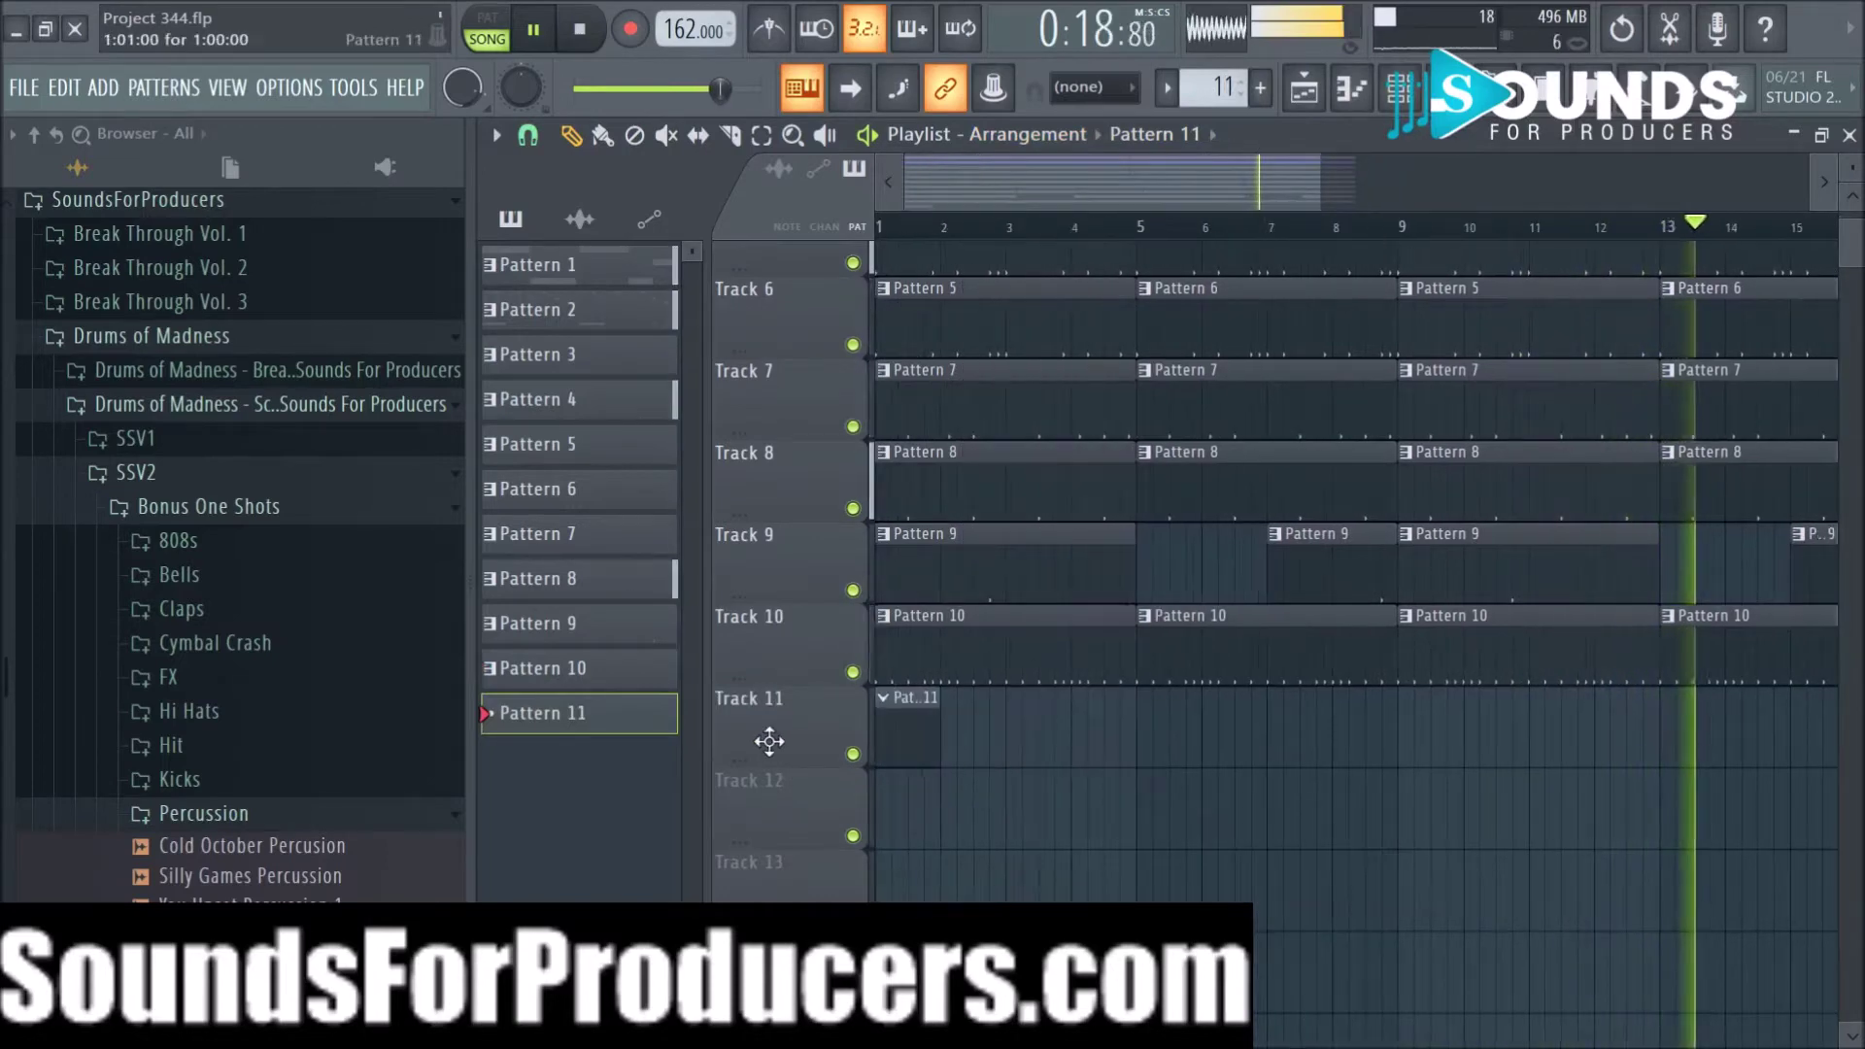
Step: Add a You Upset Percussion 2 hit at the start of Pattern 11 and replay the arrangement from bar 1
{"action": "key", "text": "F6"}
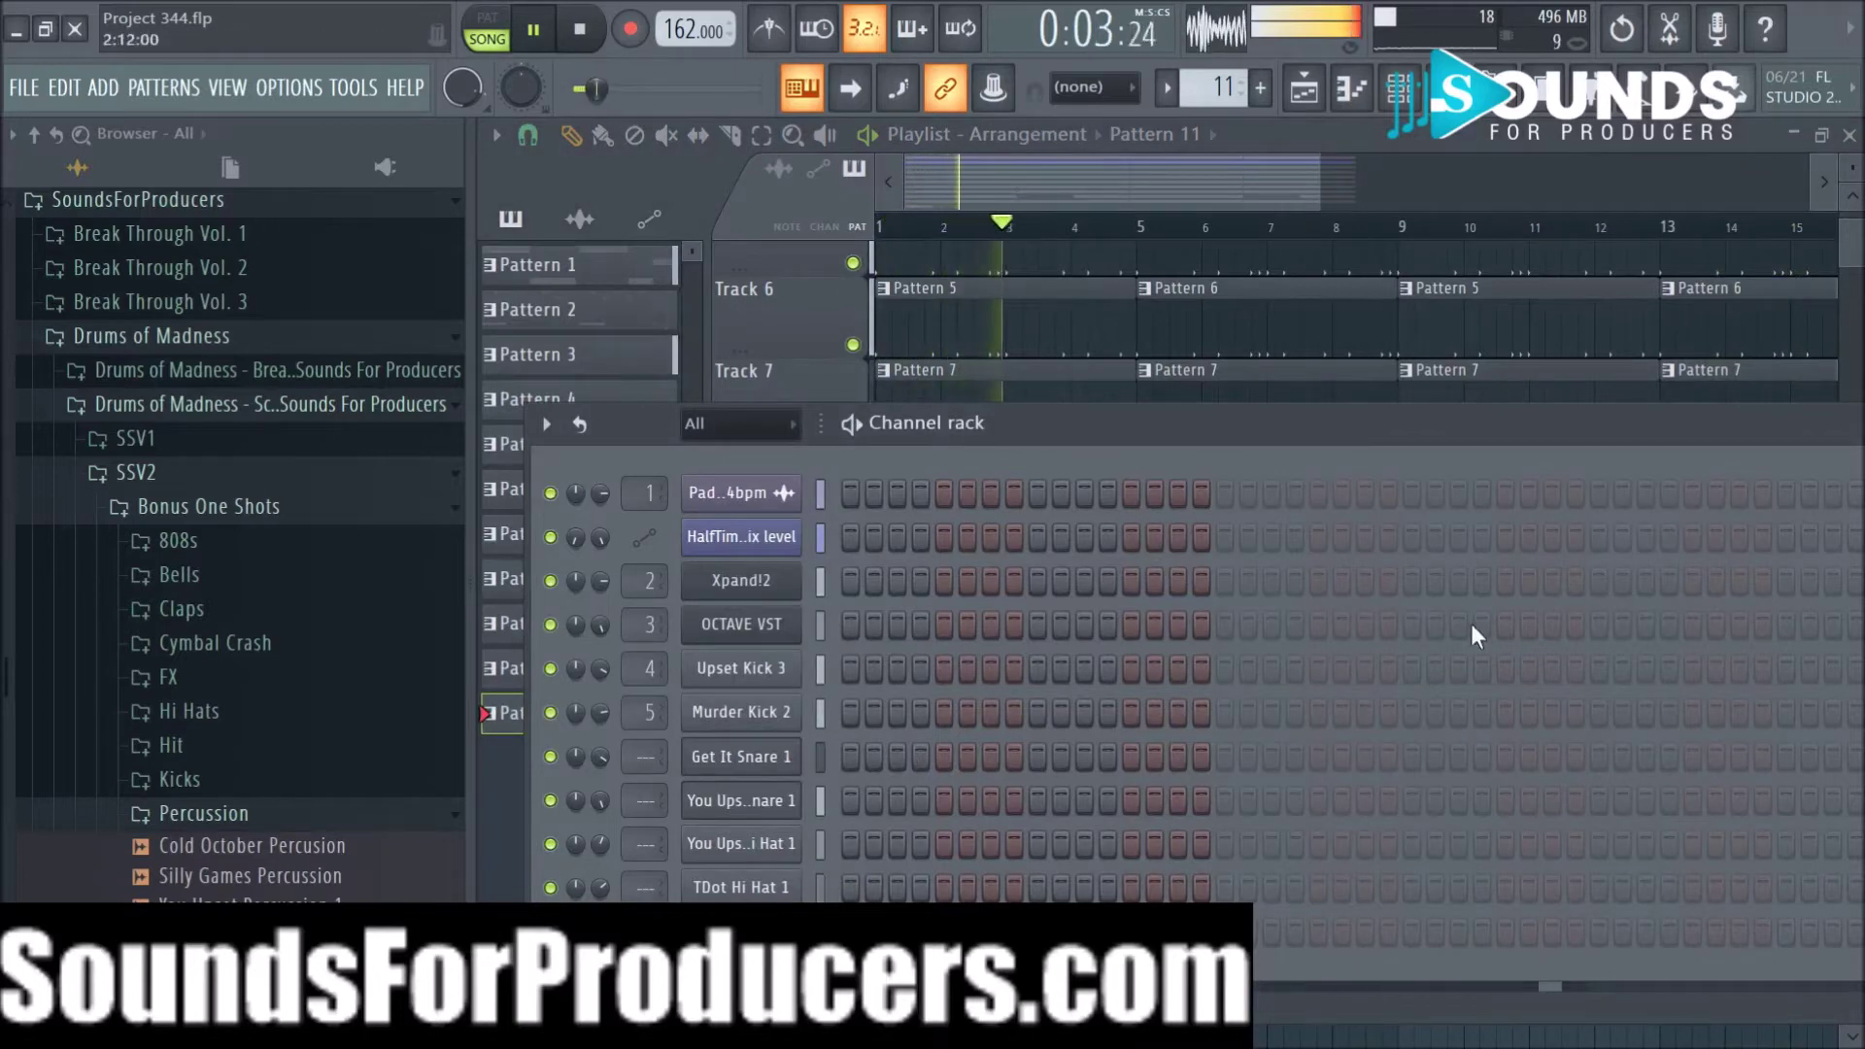
{"action": "key", "text": "F6"}
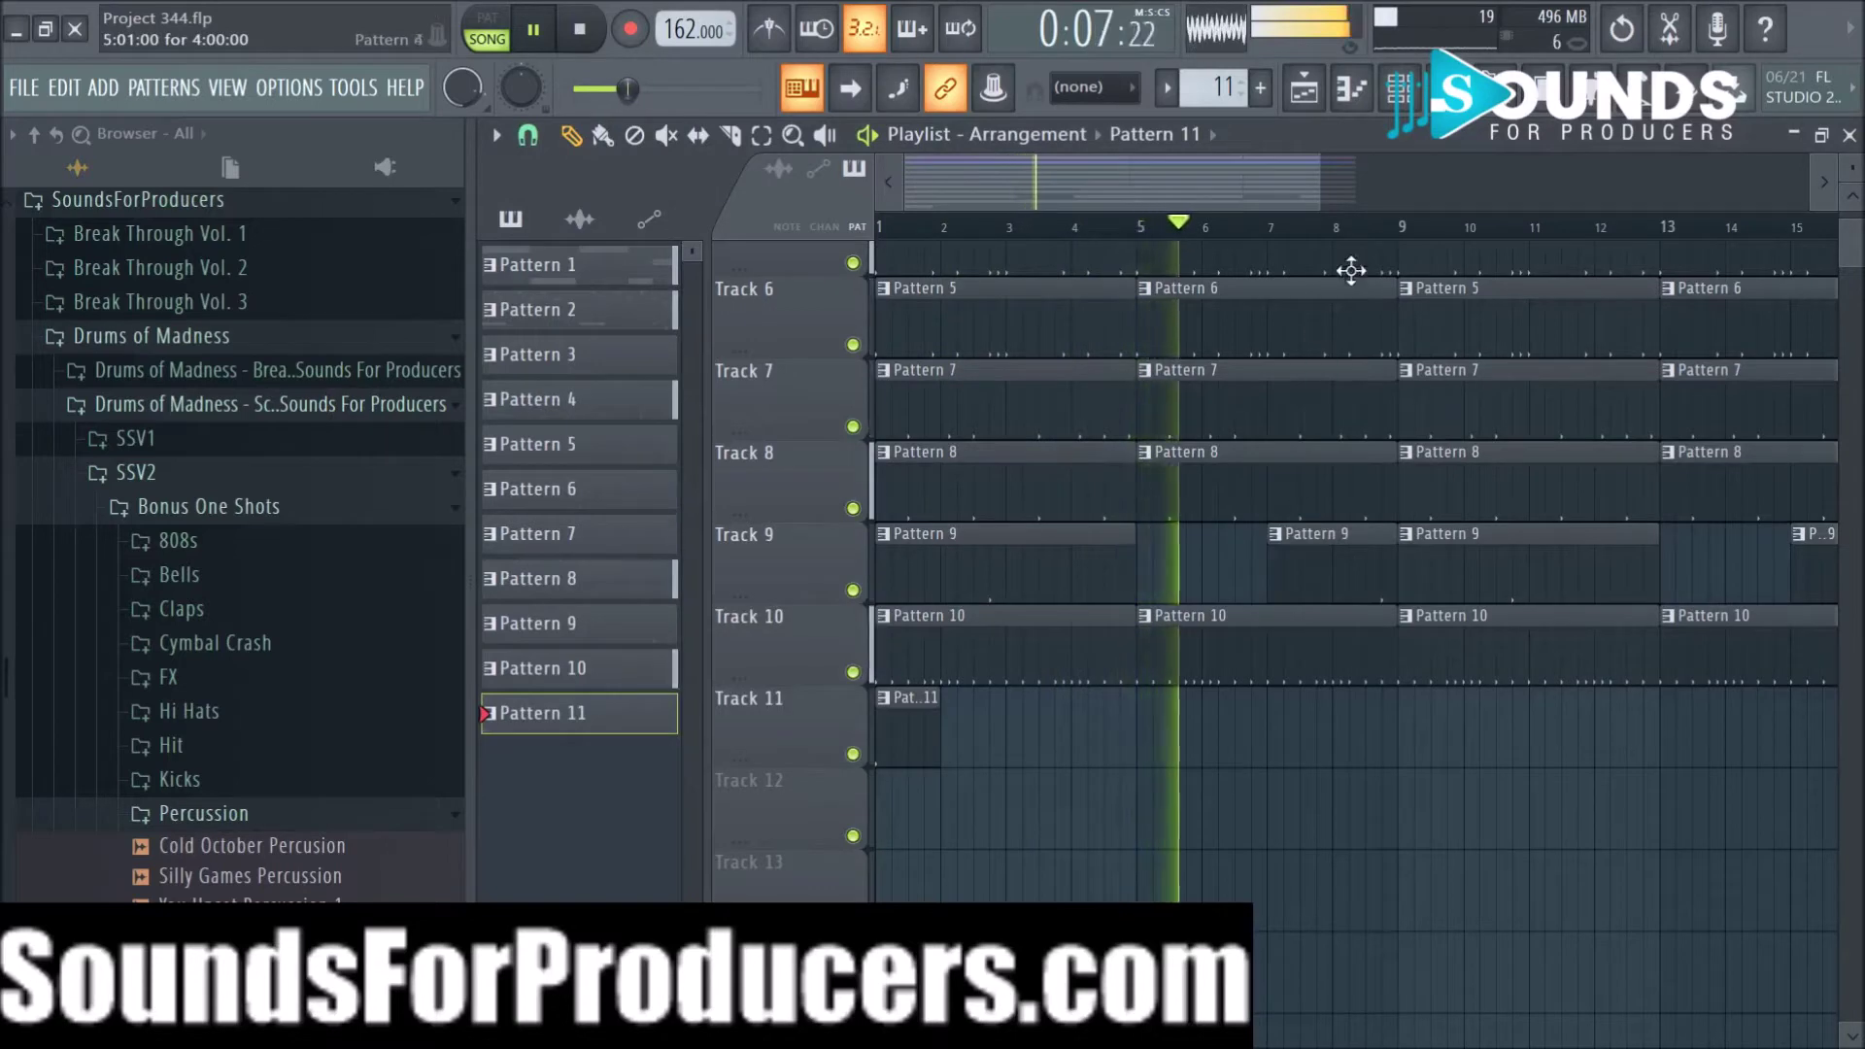
{"action": "key", "text": "space"}
{"action": "key", "text": "space"}
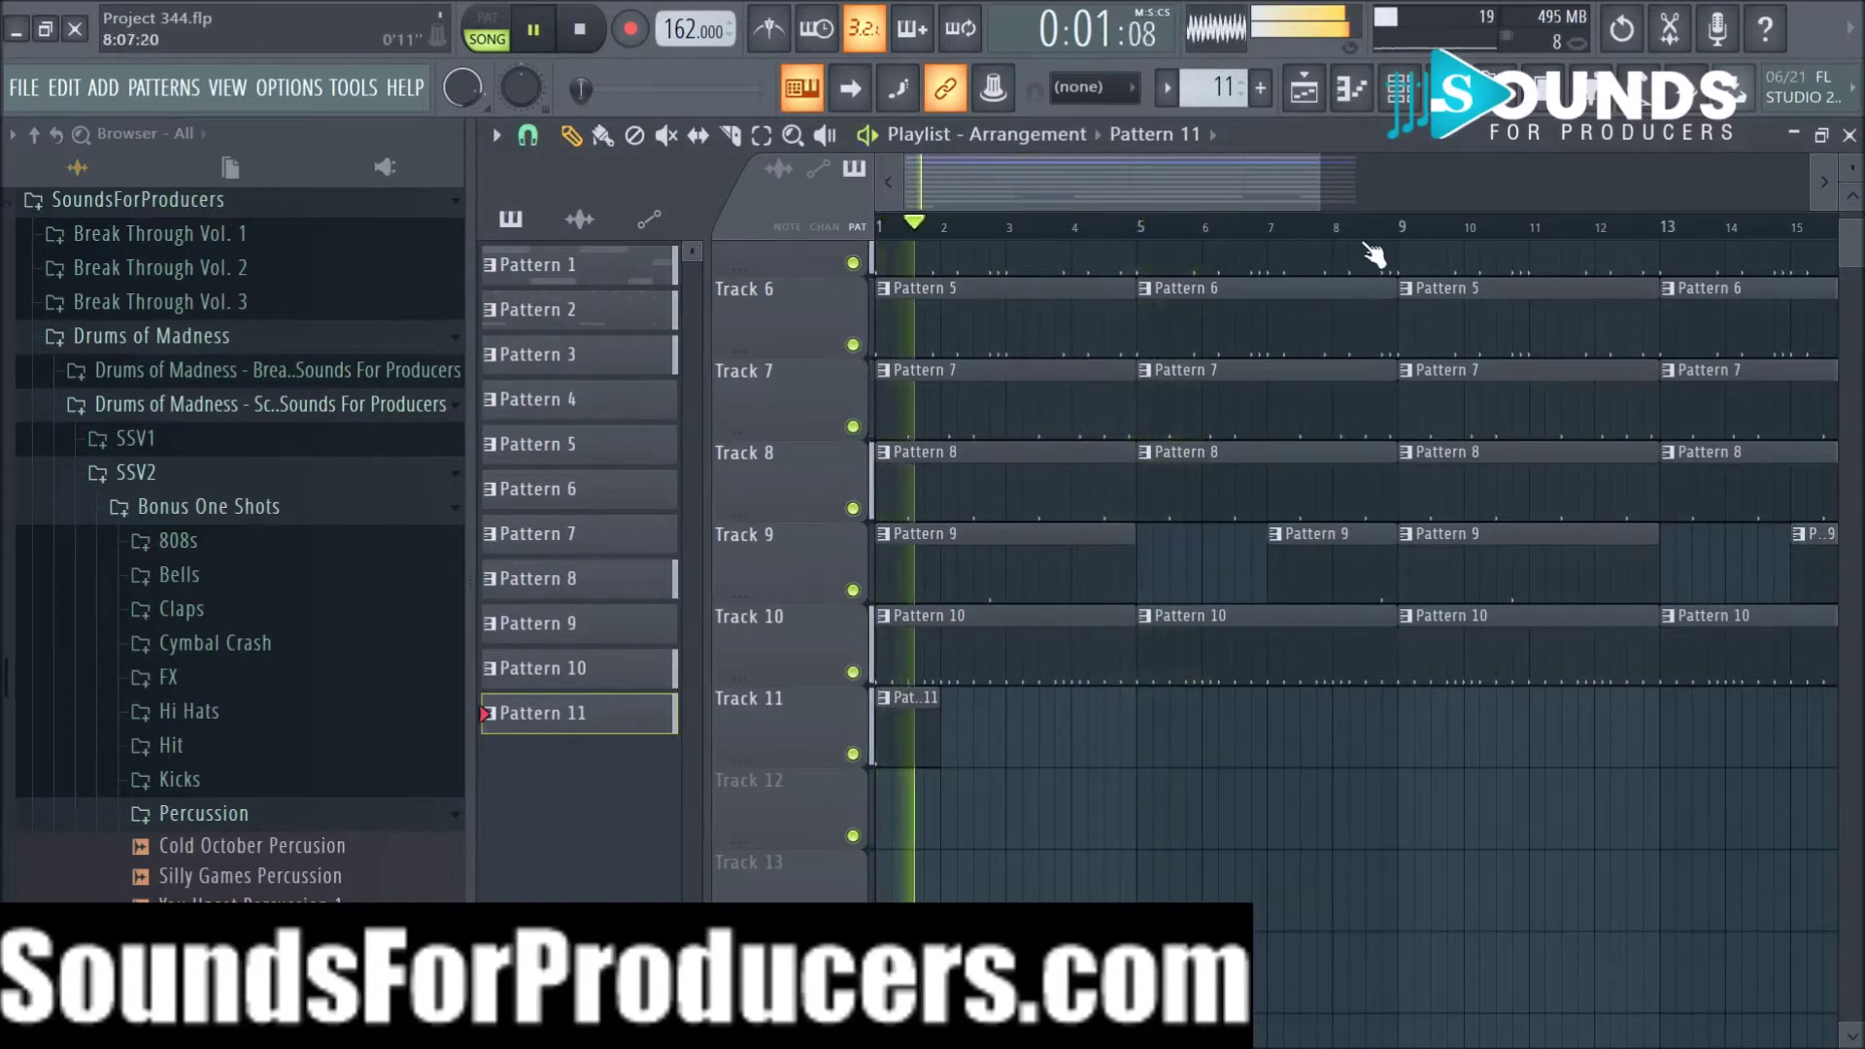
Step: Hide the browser and look over the arrangement's tracks in the playlist during playback
{"action": "scroll", "coordinate": [1389, 346], "scroll_direction": "up", "scroll_amount": 3}
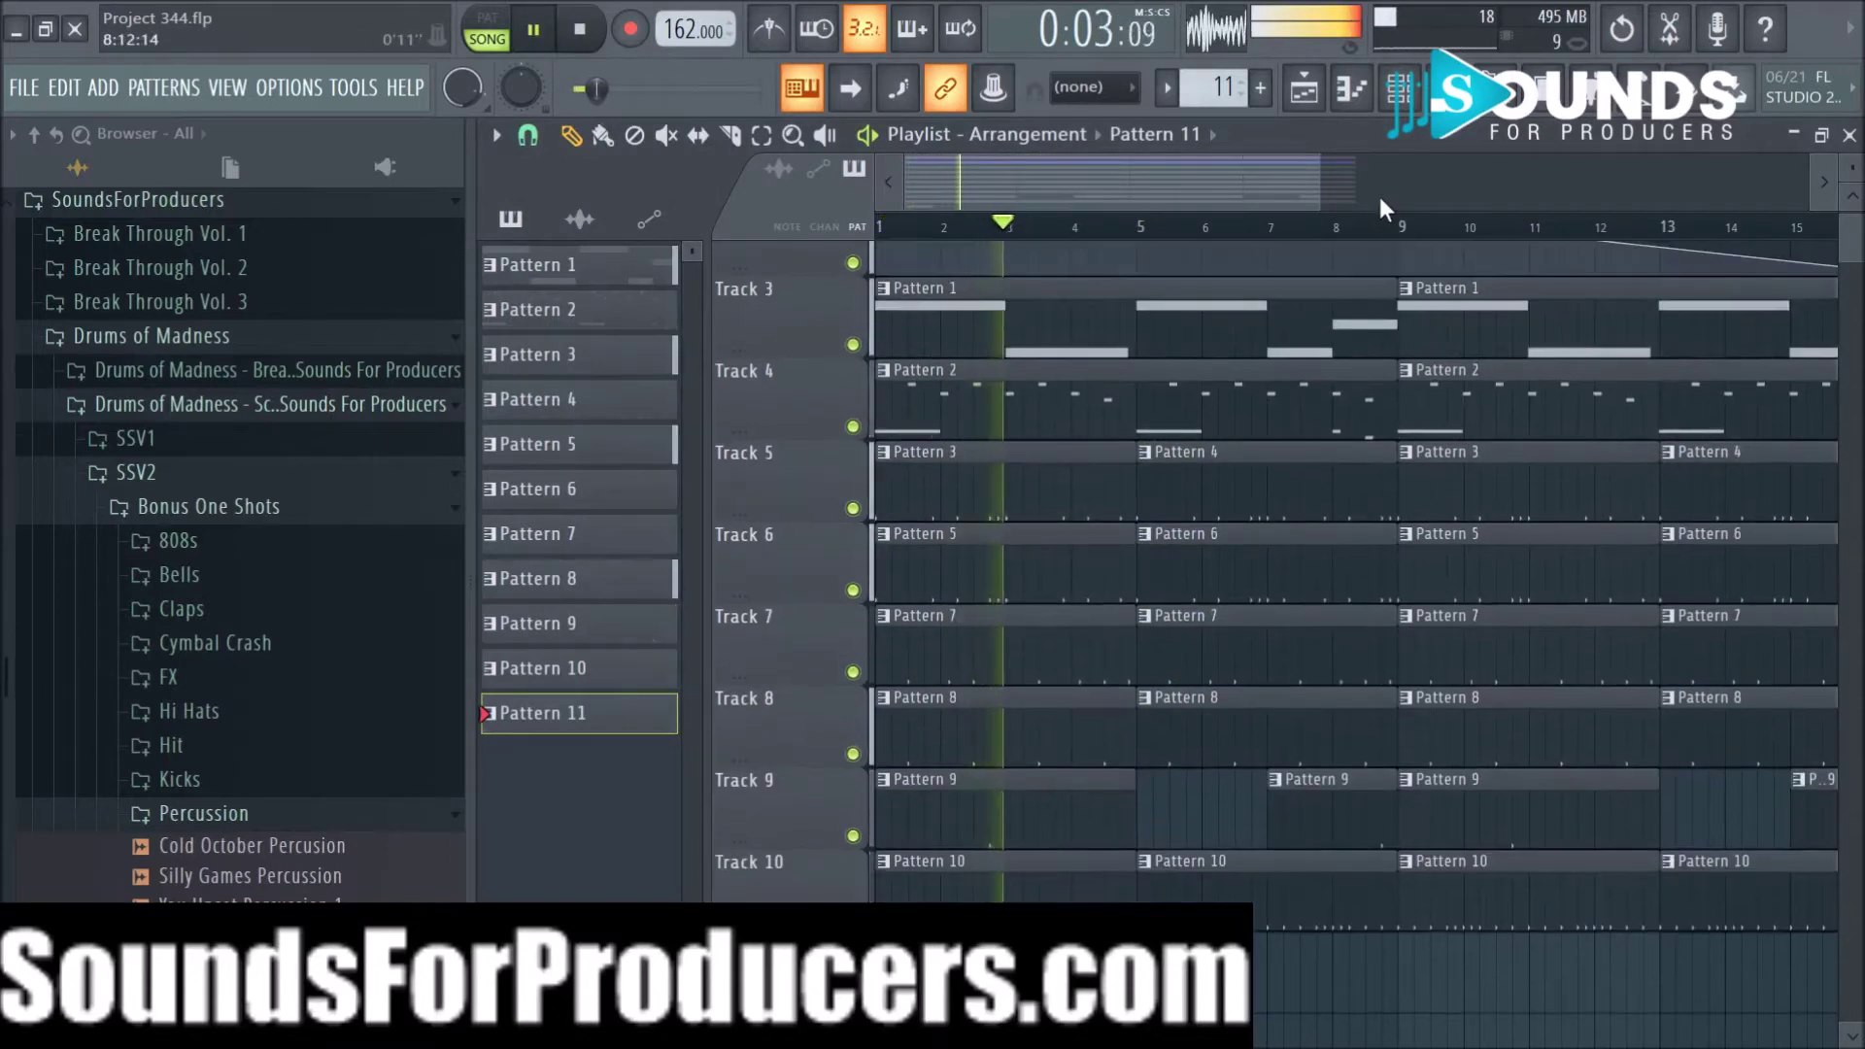
{"action": "scroll", "coordinate": [1396, 234], "scroll_direction": "down", "scroll_amount": 3}
{"action": "scroll", "coordinate": [1402, 287], "scroll_direction": "up", "scroll_amount": 2}
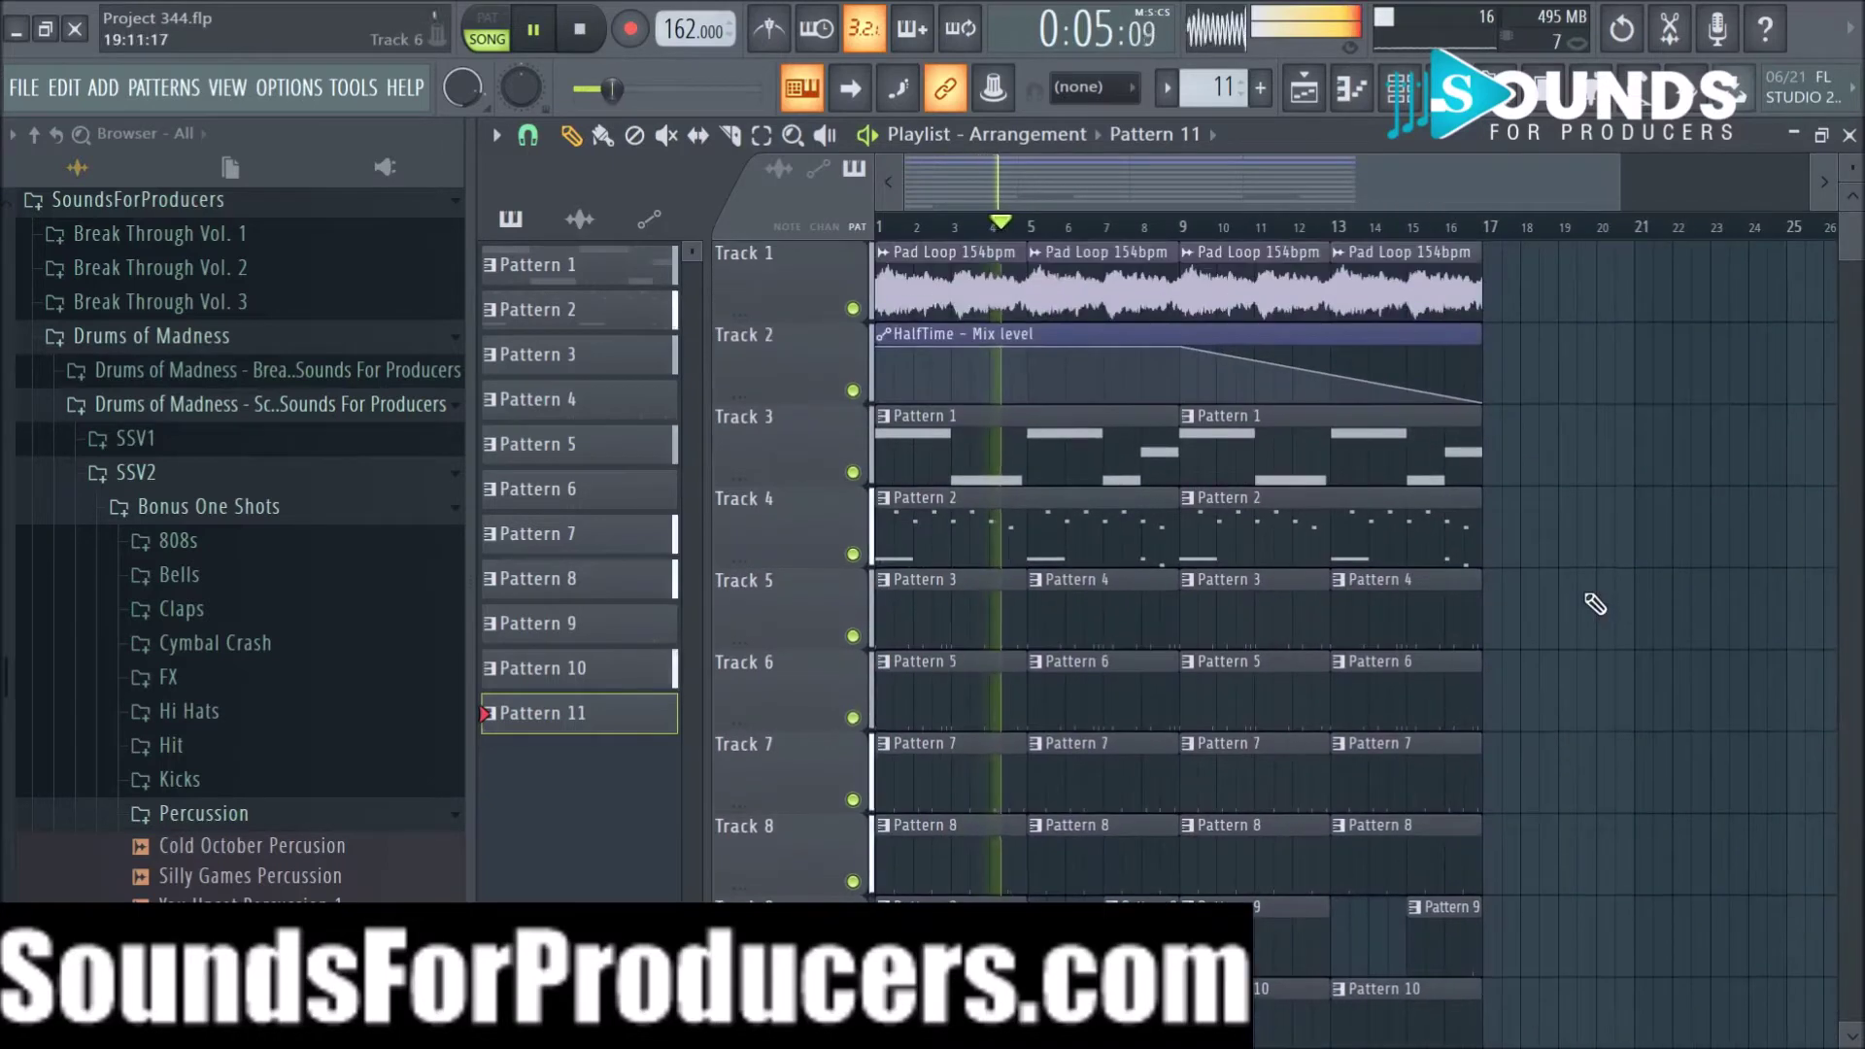
{"action": "scroll", "coordinate": [1373, 238], "scroll_direction": "down", "scroll_amount": 3}
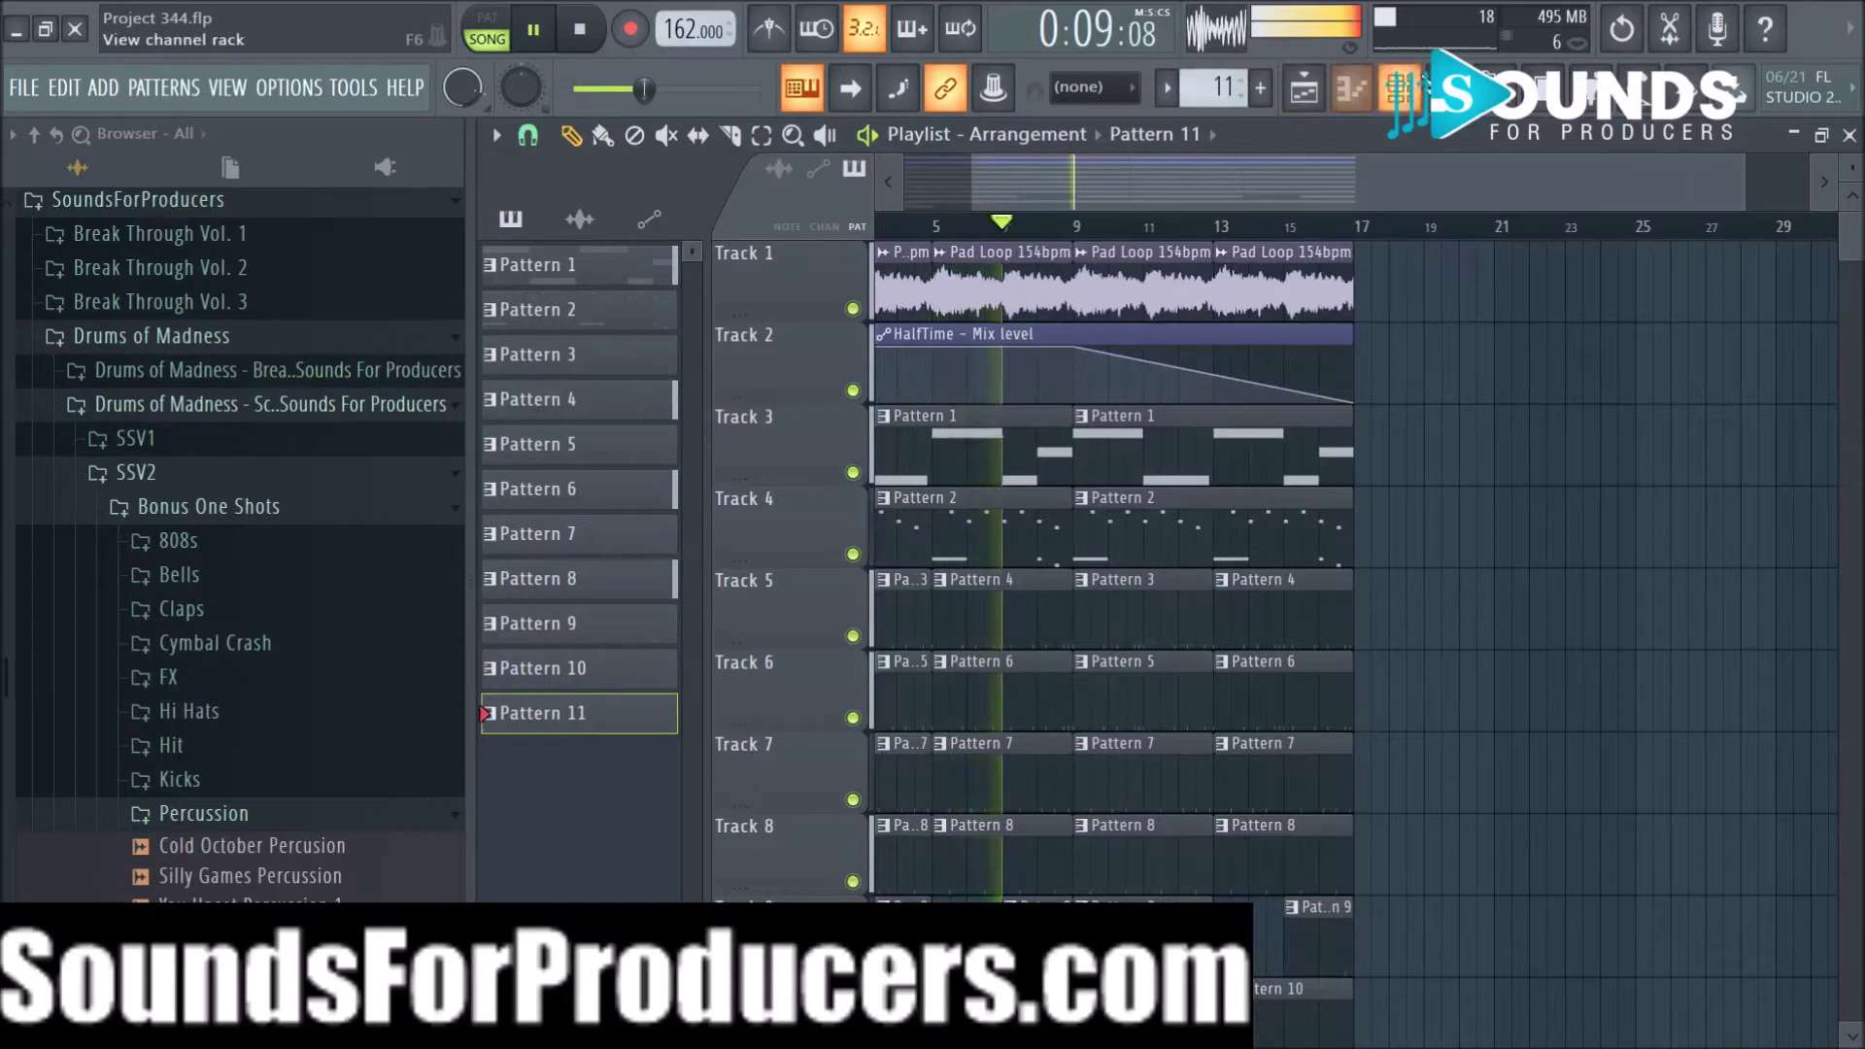
{"action": "key", "text": "alt+F8"}
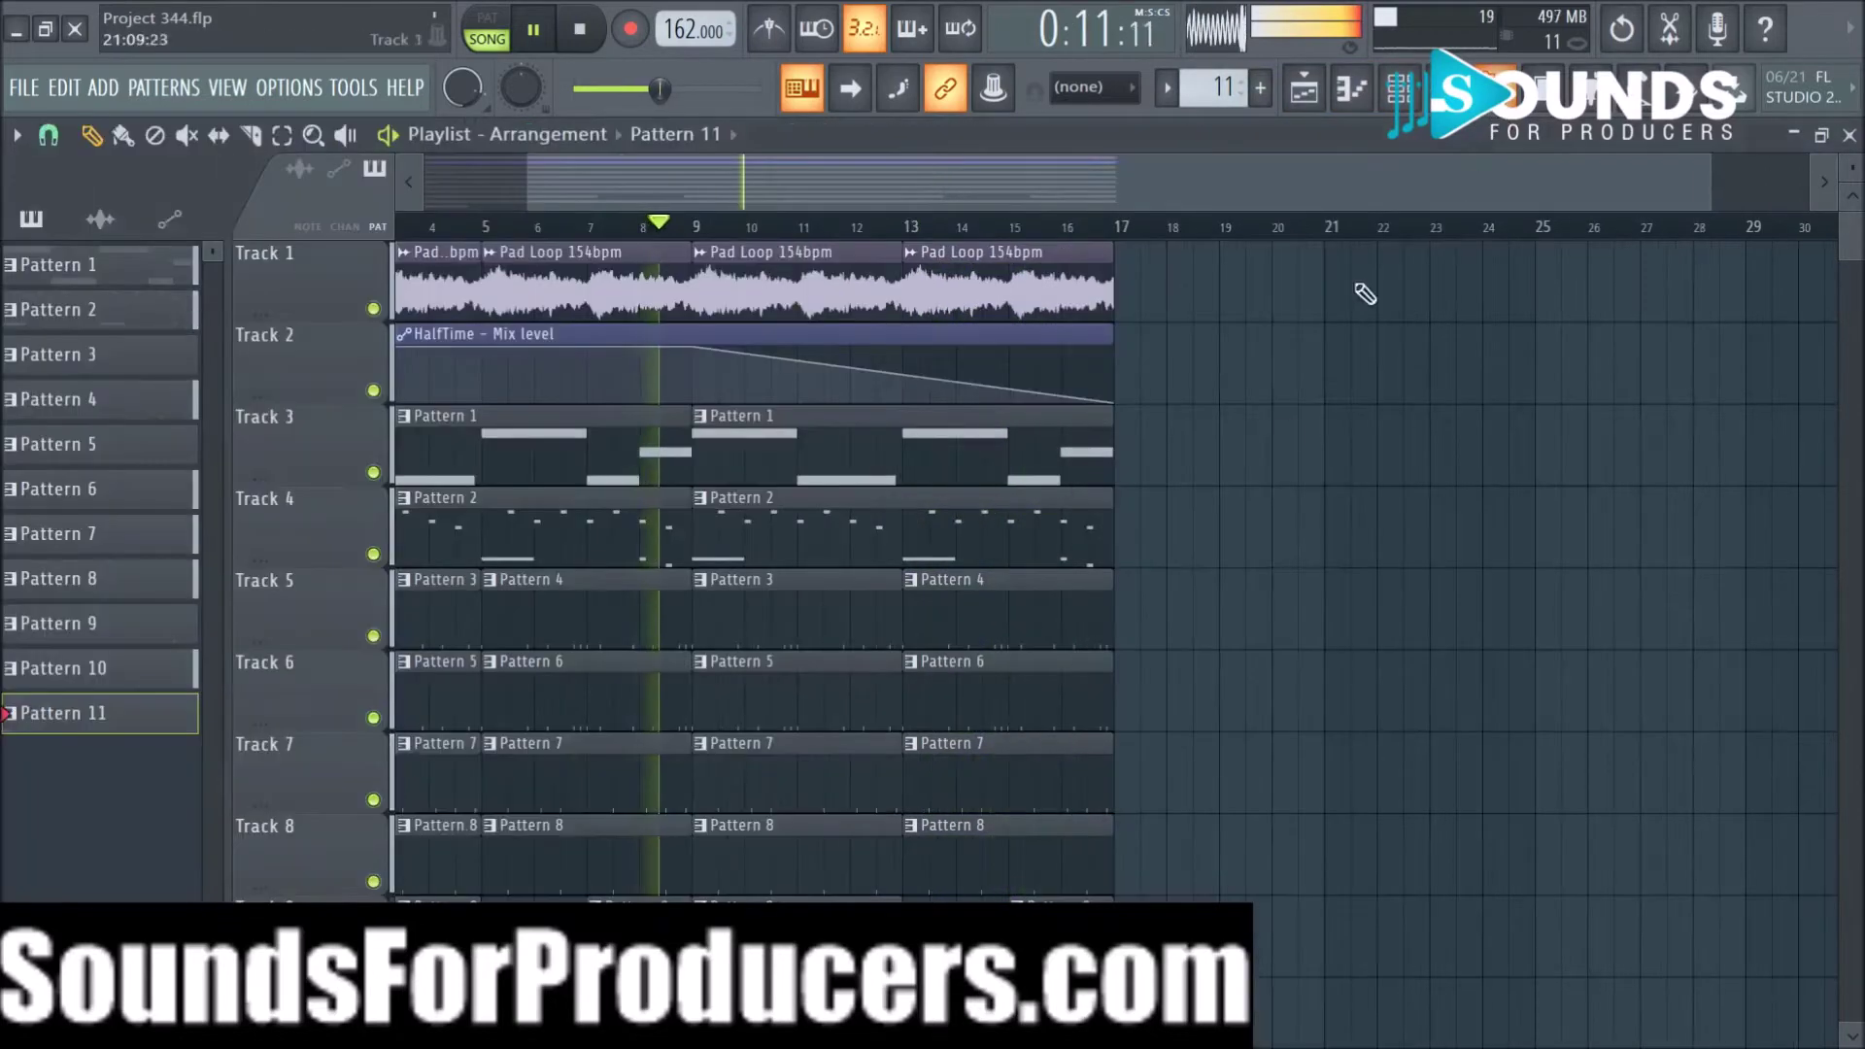
{"action": "scroll", "coordinate": [1284, 439], "scroll_direction": "down", "scroll_amount": 3}
{"action": "left_click_drag", "start_coordinate": [1030, 188], "coordinate": [343, 225]}
{"action": "scroll", "coordinate": [1142, 707], "scroll_direction": "up", "scroll_amount": 3}
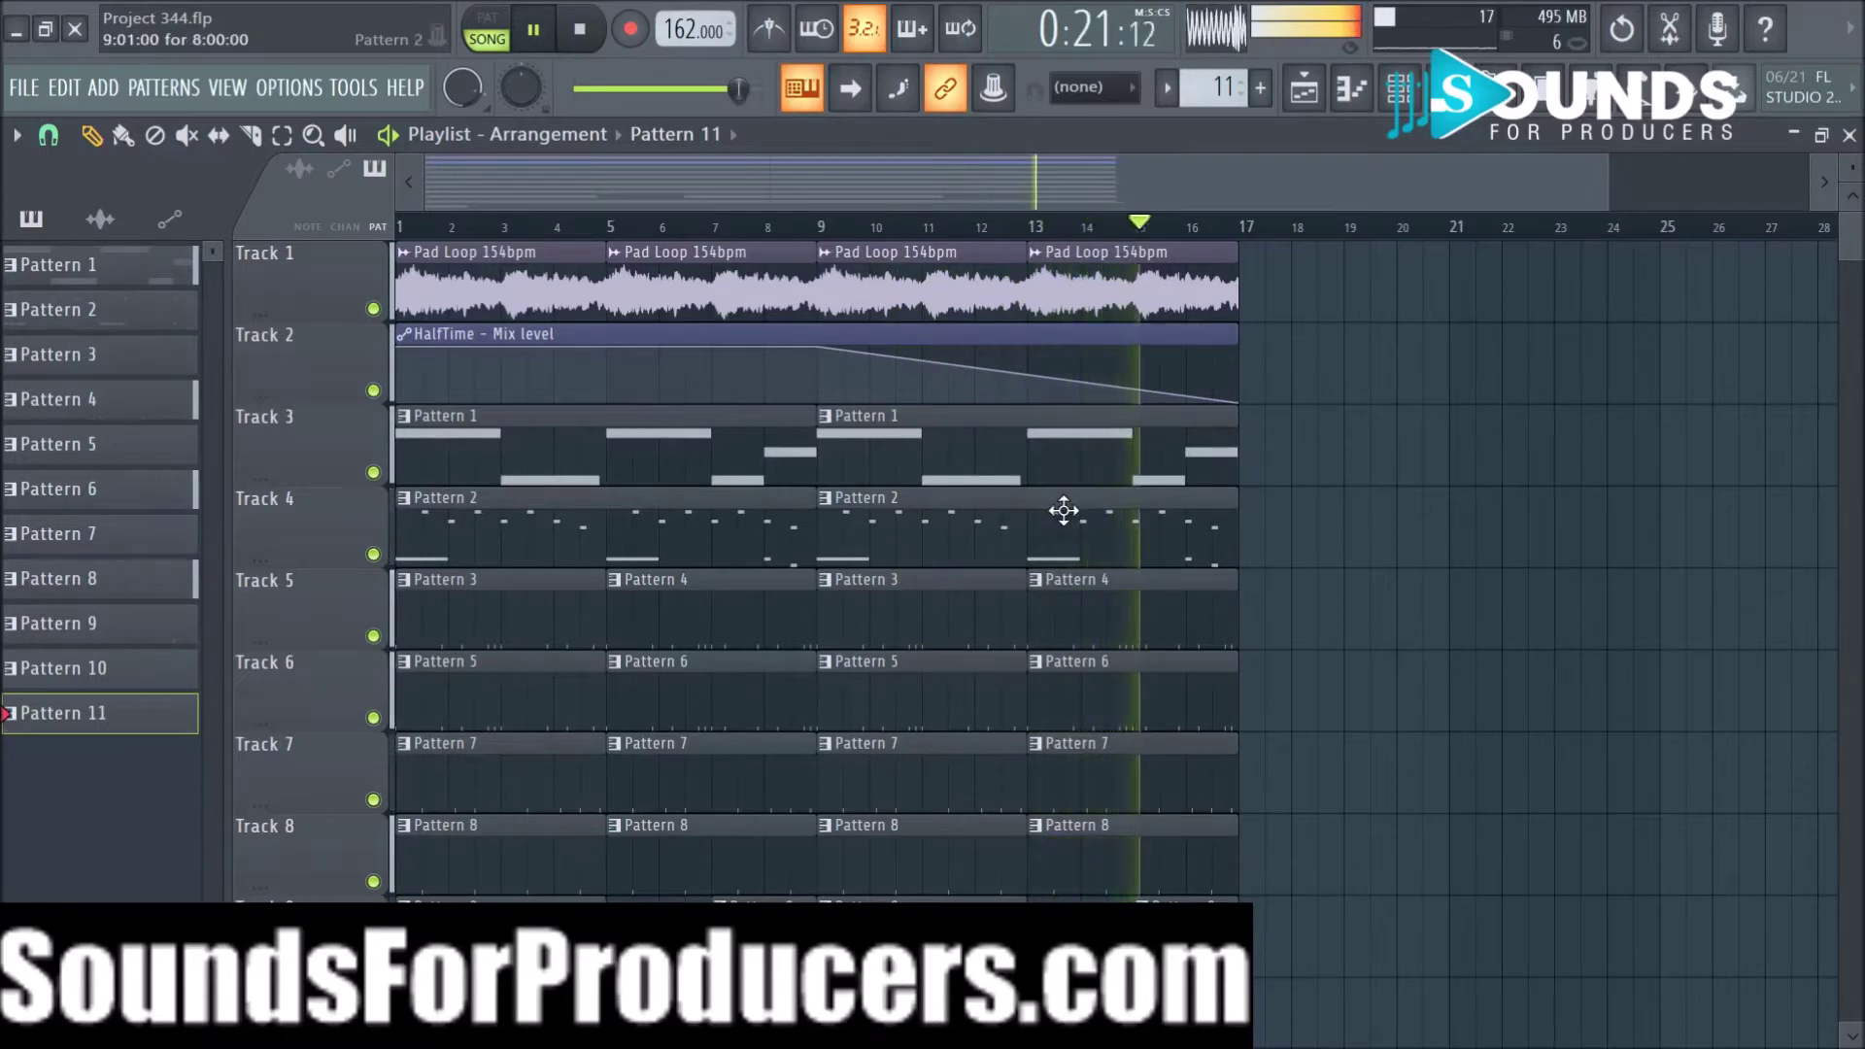
Step: Set the project tempo to 163 BPM
{"action": "scroll", "coordinate": [1391, 378], "scroll_direction": "down", "scroll_amount": 3}
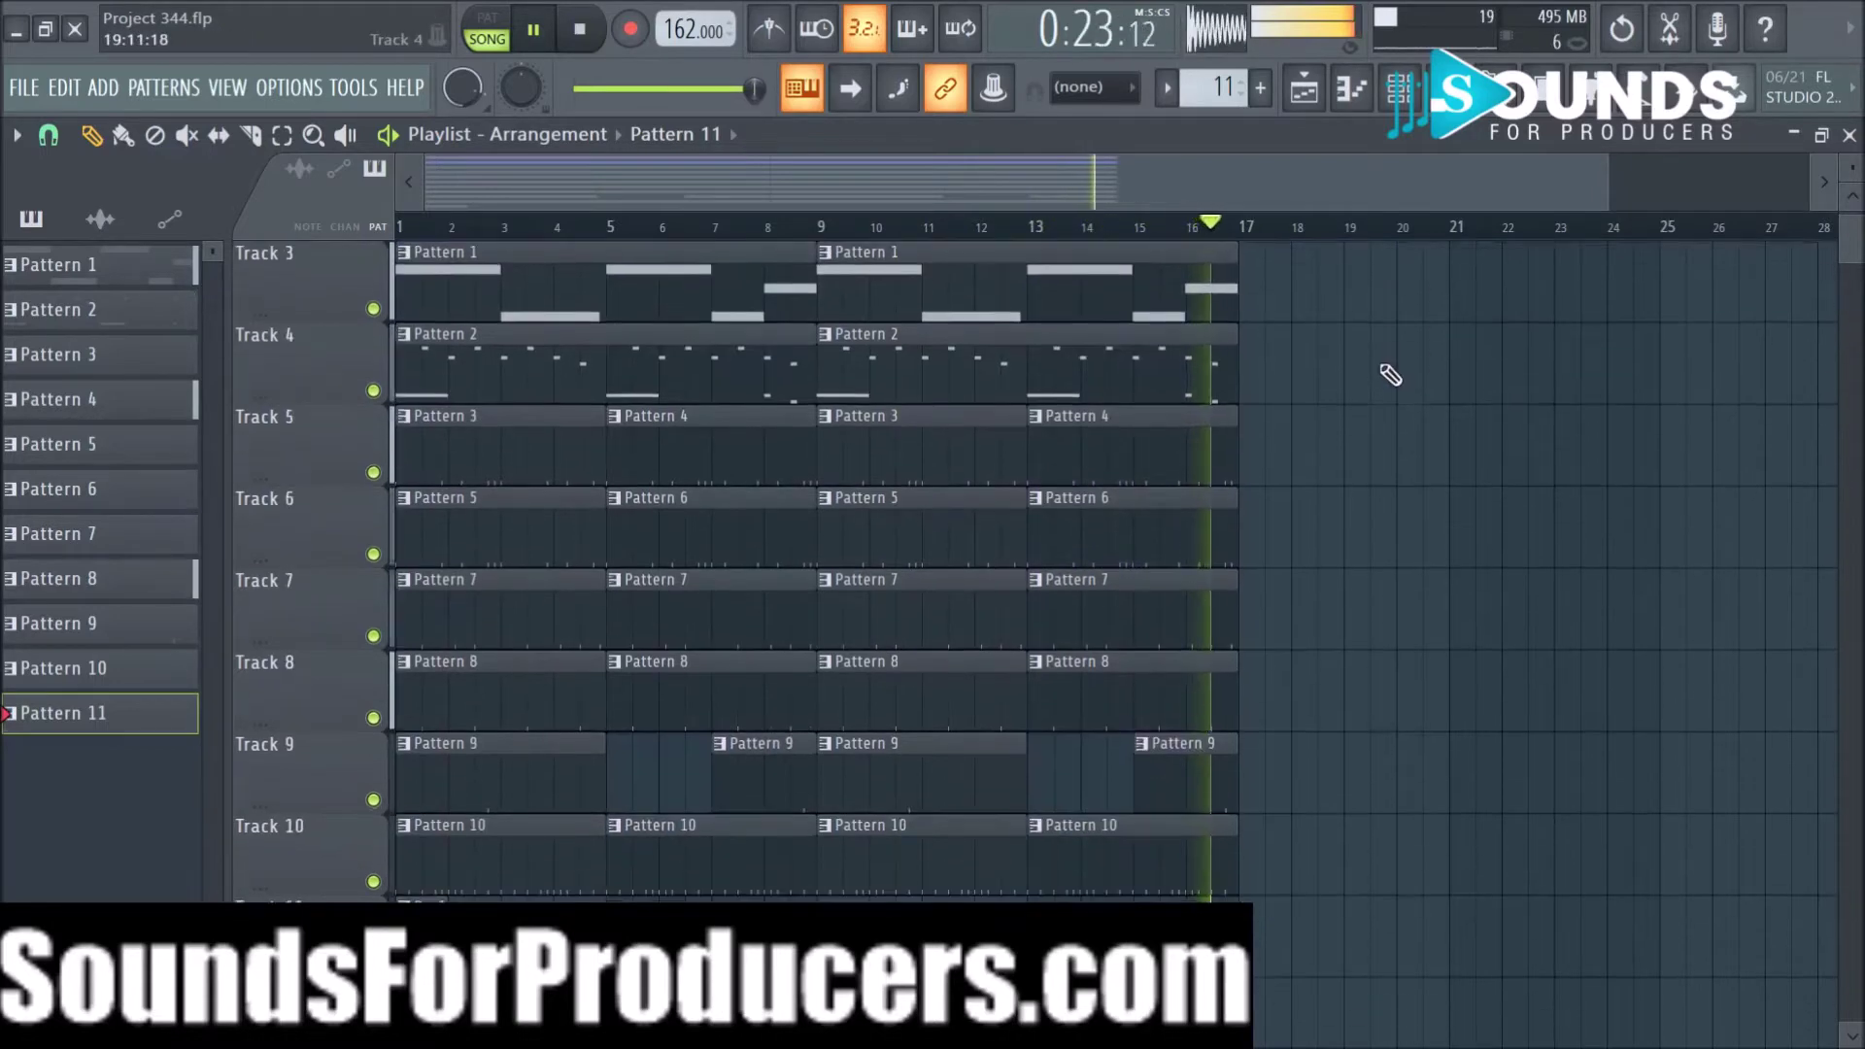
{"action": "scroll", "coordinate": [1391, 389], "scroll_direction": "up", "scroll_amount": 3}
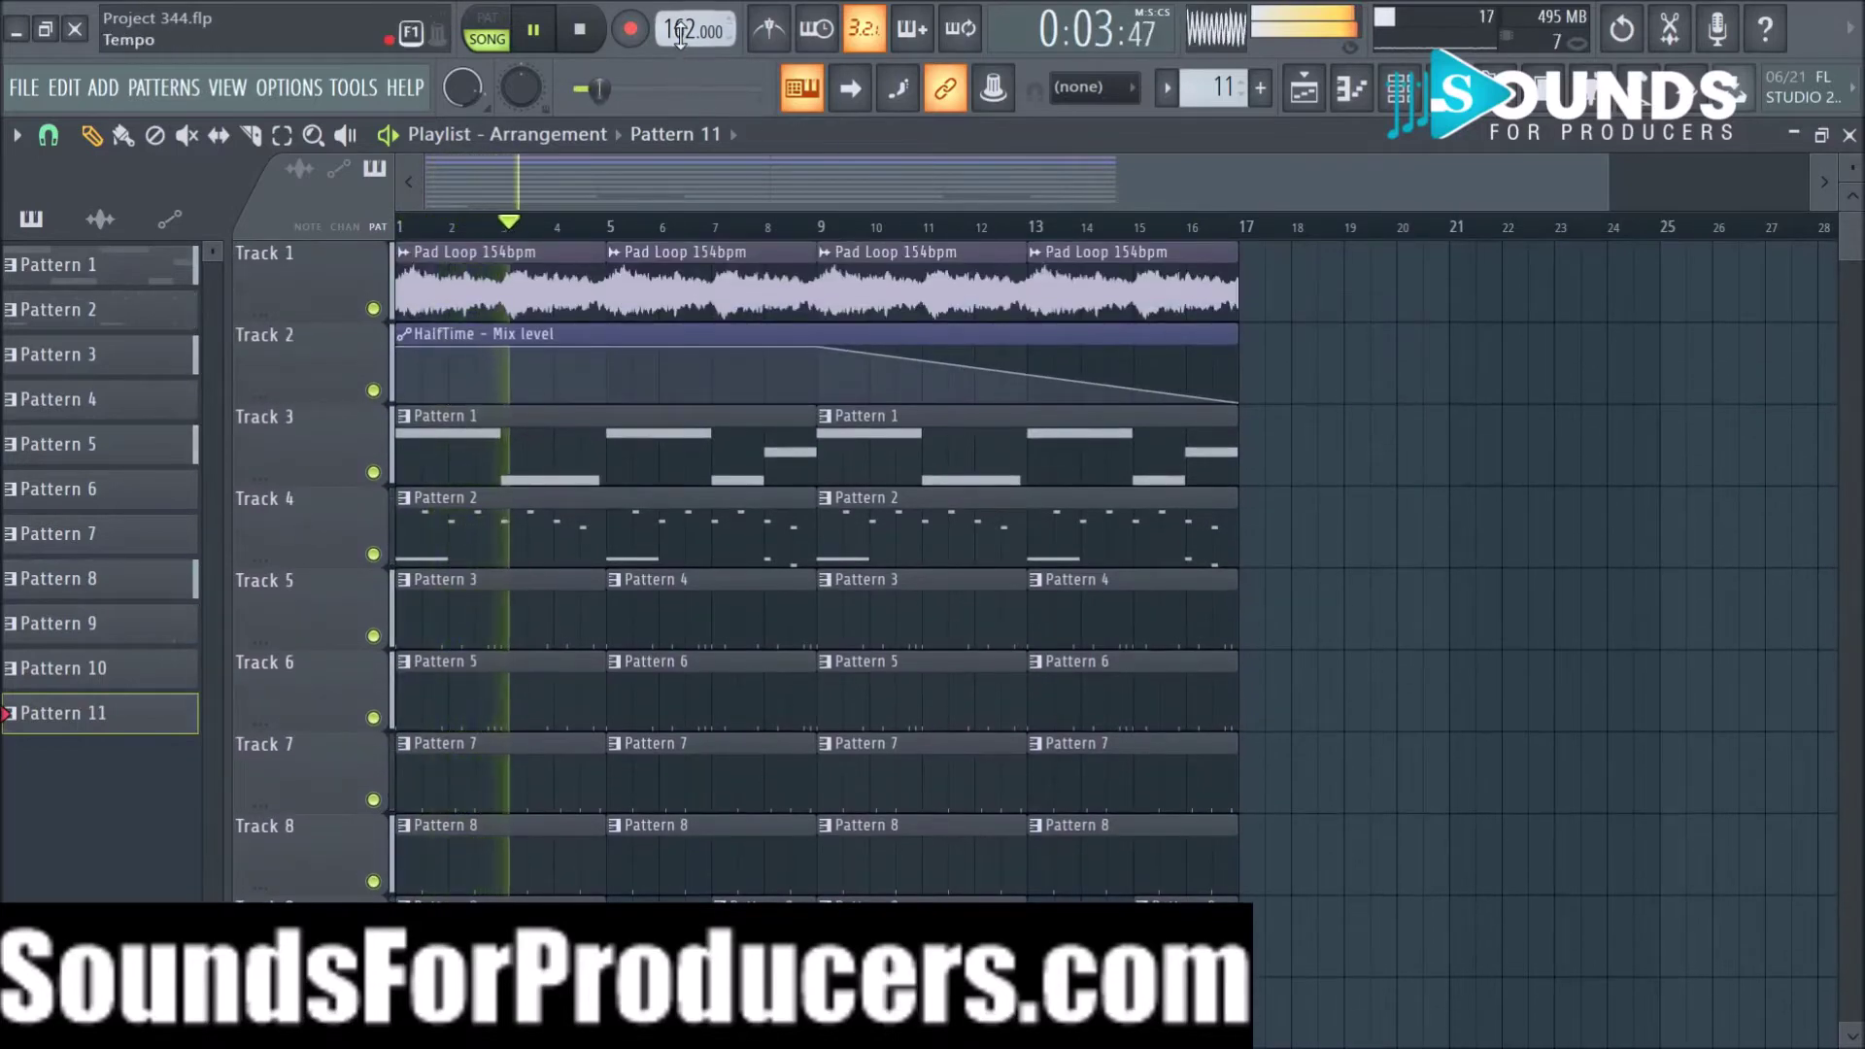
{"action": "scroll", "coordinate": [680, 27], "scroll_direction": "up", "scroll_amount": 1}
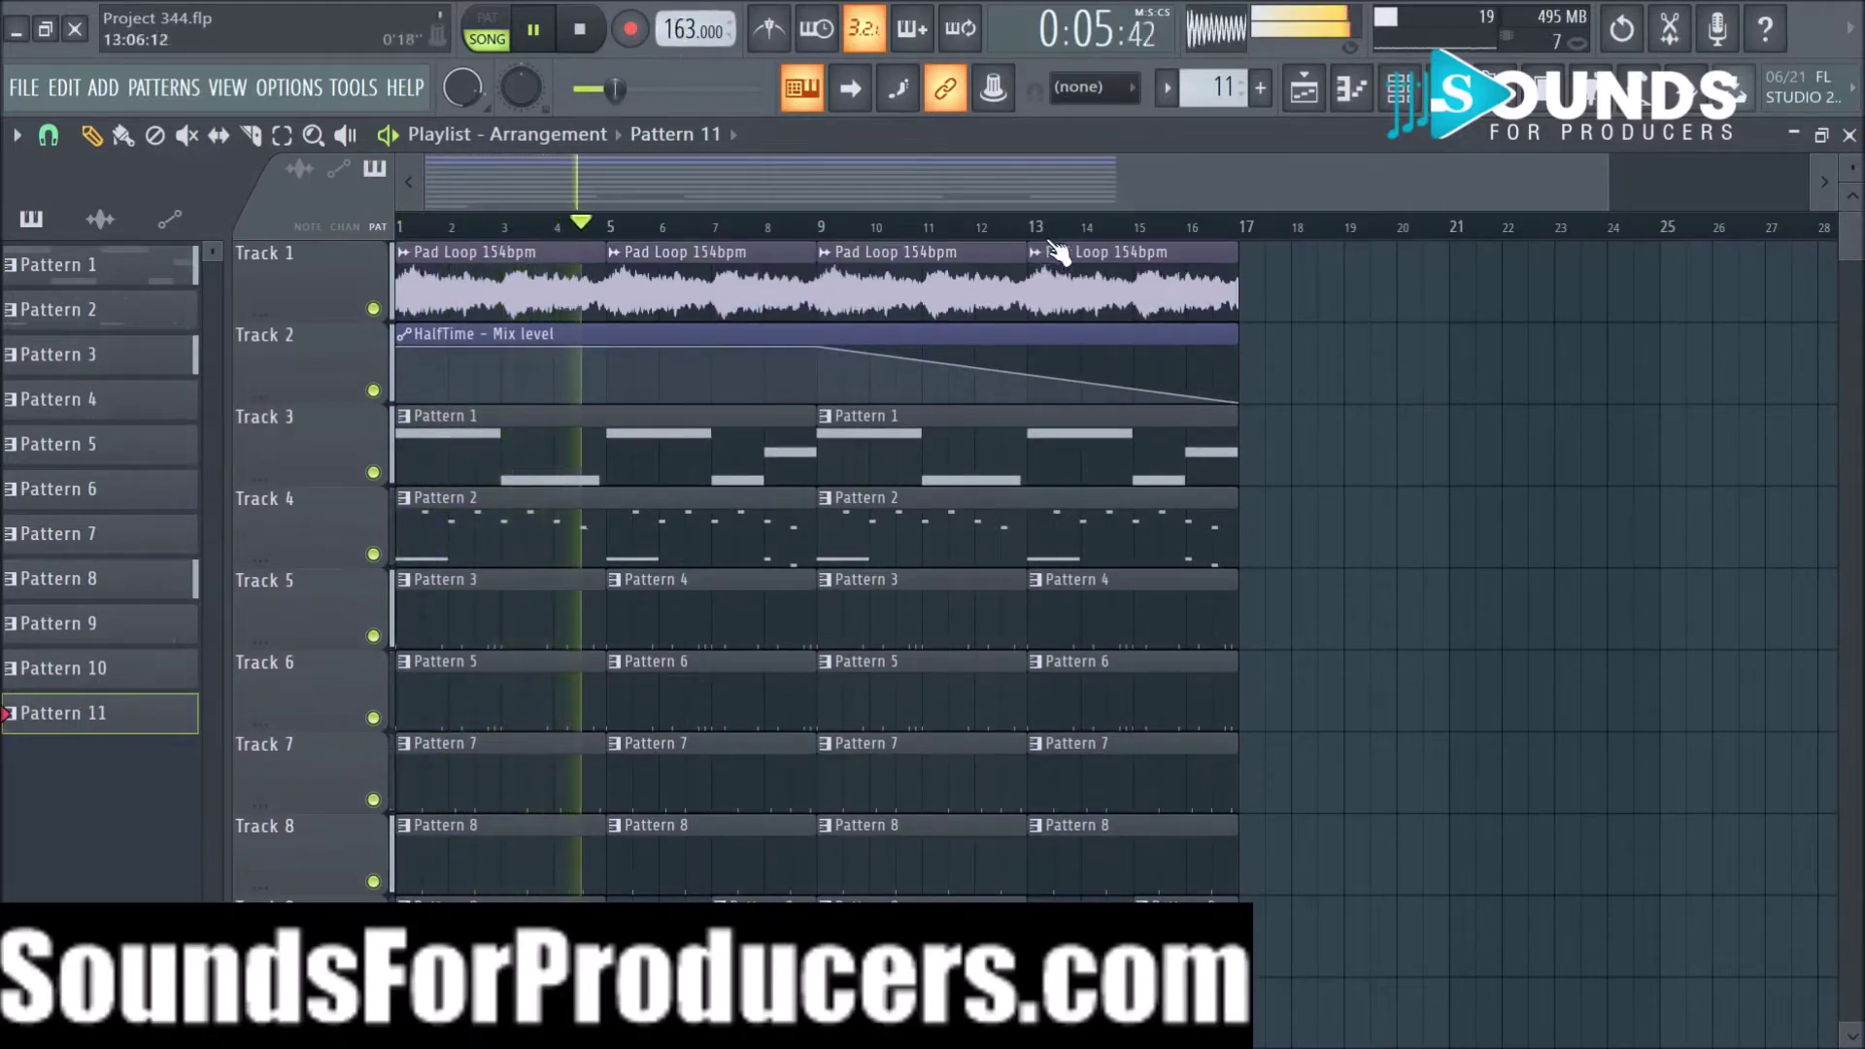
Step: Route the Get It Snare 1 channel to mixer track 6 and the You Upset Snare 1 channel to track 7
{"action": "left_click", "coordinate": [1400, 90]}
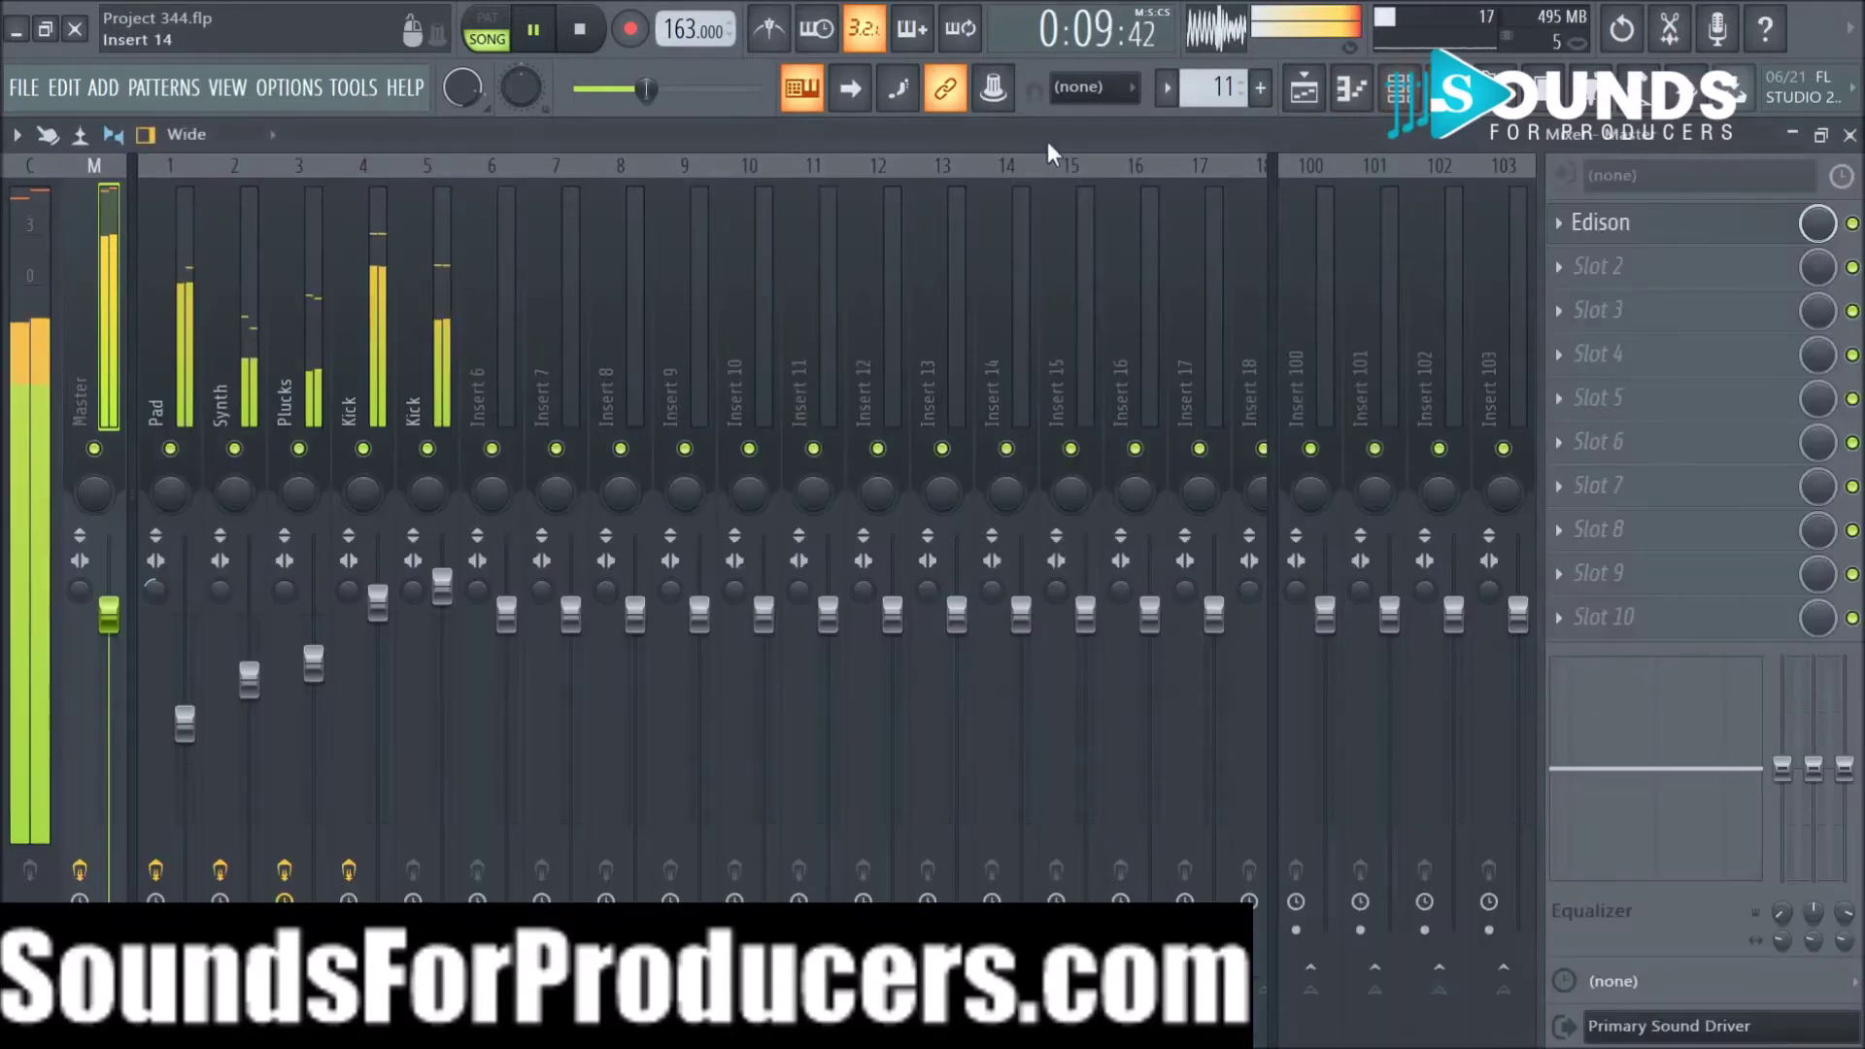
{"action": "left_click", "coordinate": [1400, 88]}
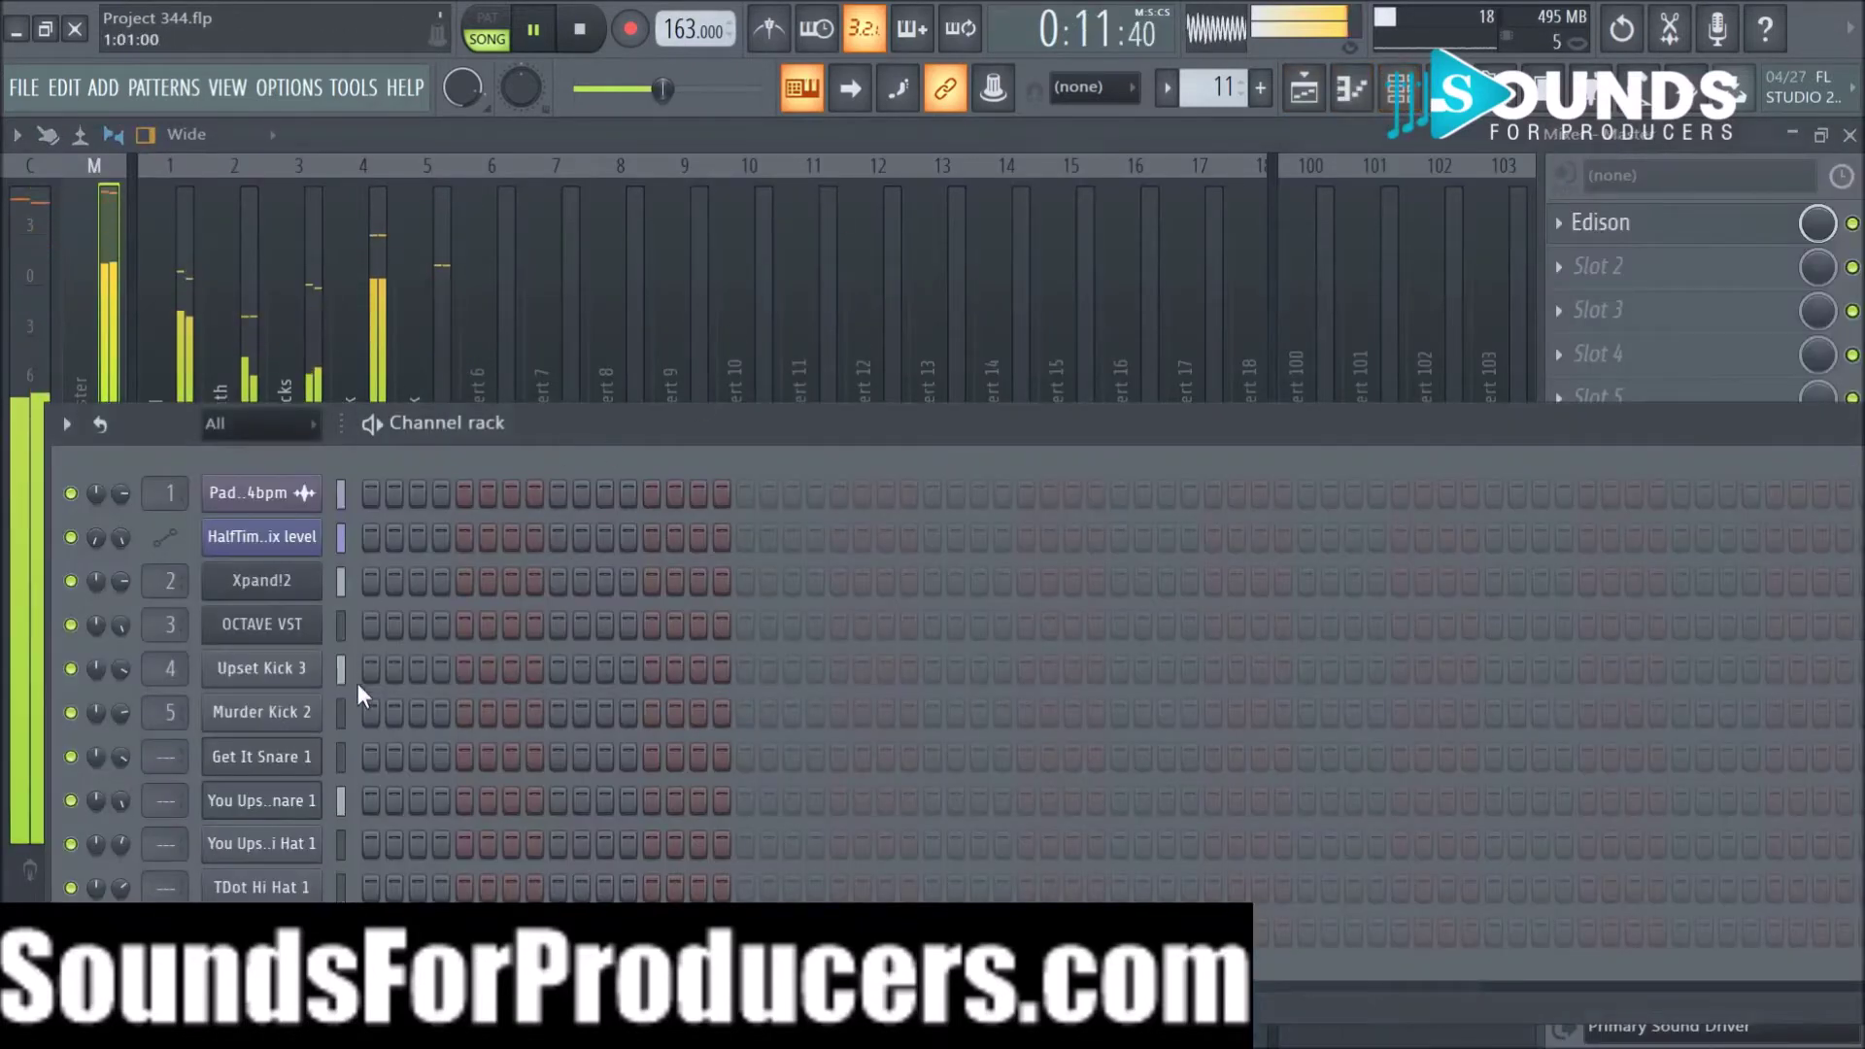
{"action": "scroll", "coordinate": [148, 757], "scroll_direction": "up", "scroll_amount": 5}
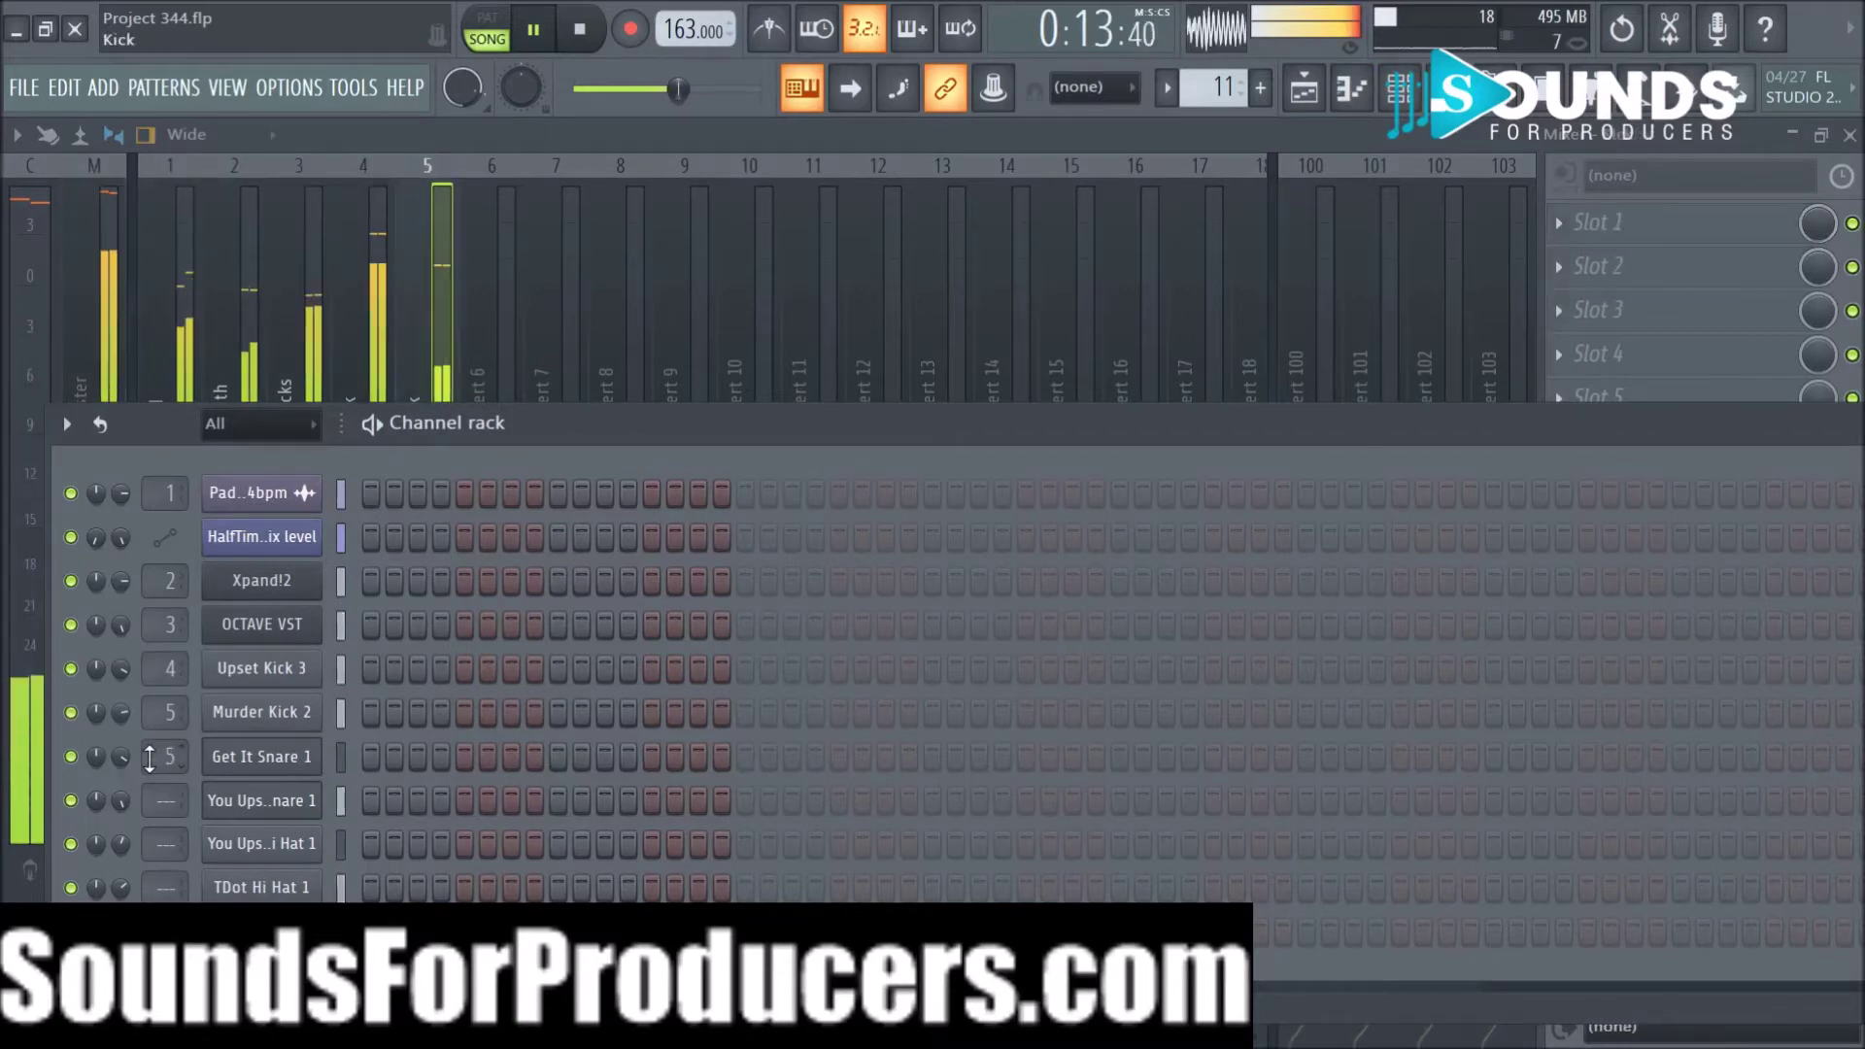
{"action": "scroll", "coordinate": [149, 758], "scroll_direction": "up", "scroll_amount": 1}
{"action": "scroll", "coordinate": [153, 801], "scroll_direction": "up", "scroll_amount": 6}
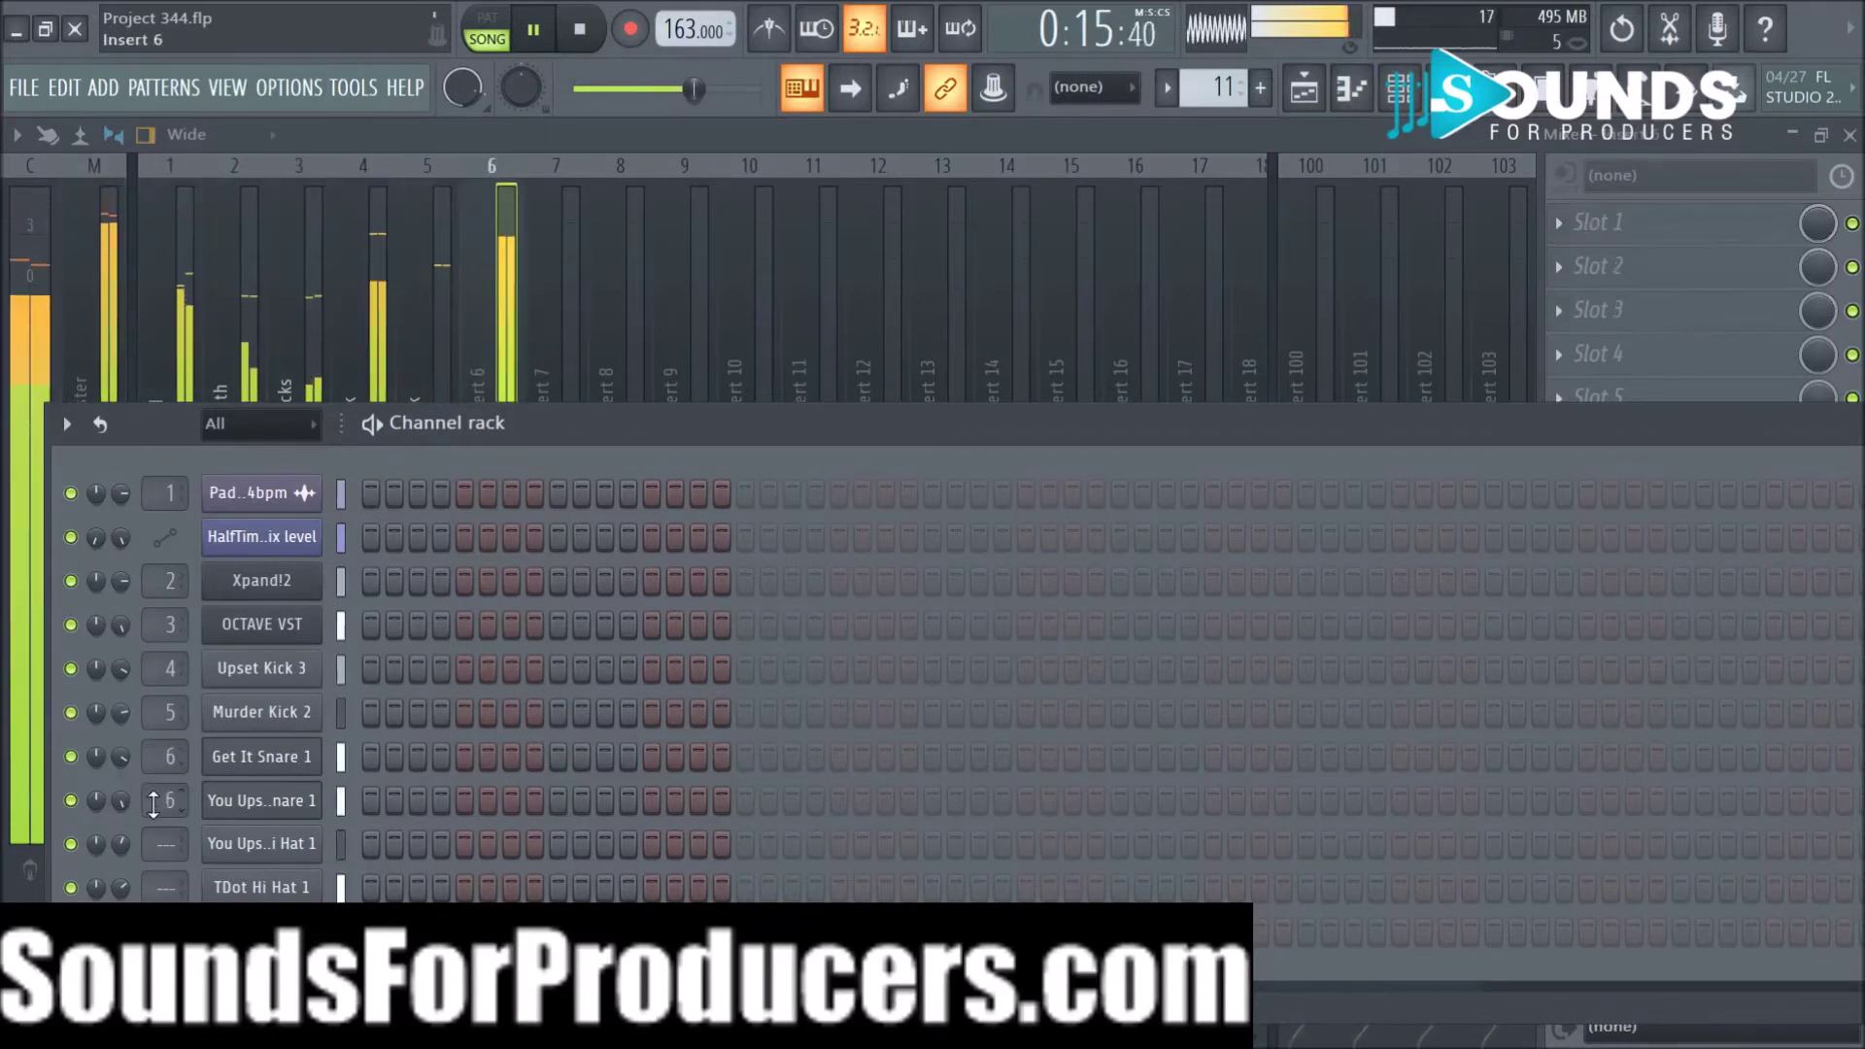
{"action": "scroll", "coordinate": [153, 801], "scroll_direction": "up", "scroll_amount": 1}
{"action": "scroll", "coordinate": [153, 844], "scroll_direction": "up", "scroll_amount": 1}
Step: Route the You Upset Hi Hat 1 channel to mixer track 8 and the TDot Hi Hat 1 channel to track 9
{"action": "scroll", "coordinate": [153, 844], "scroll_direction": "up", "scroll_amount": 4}
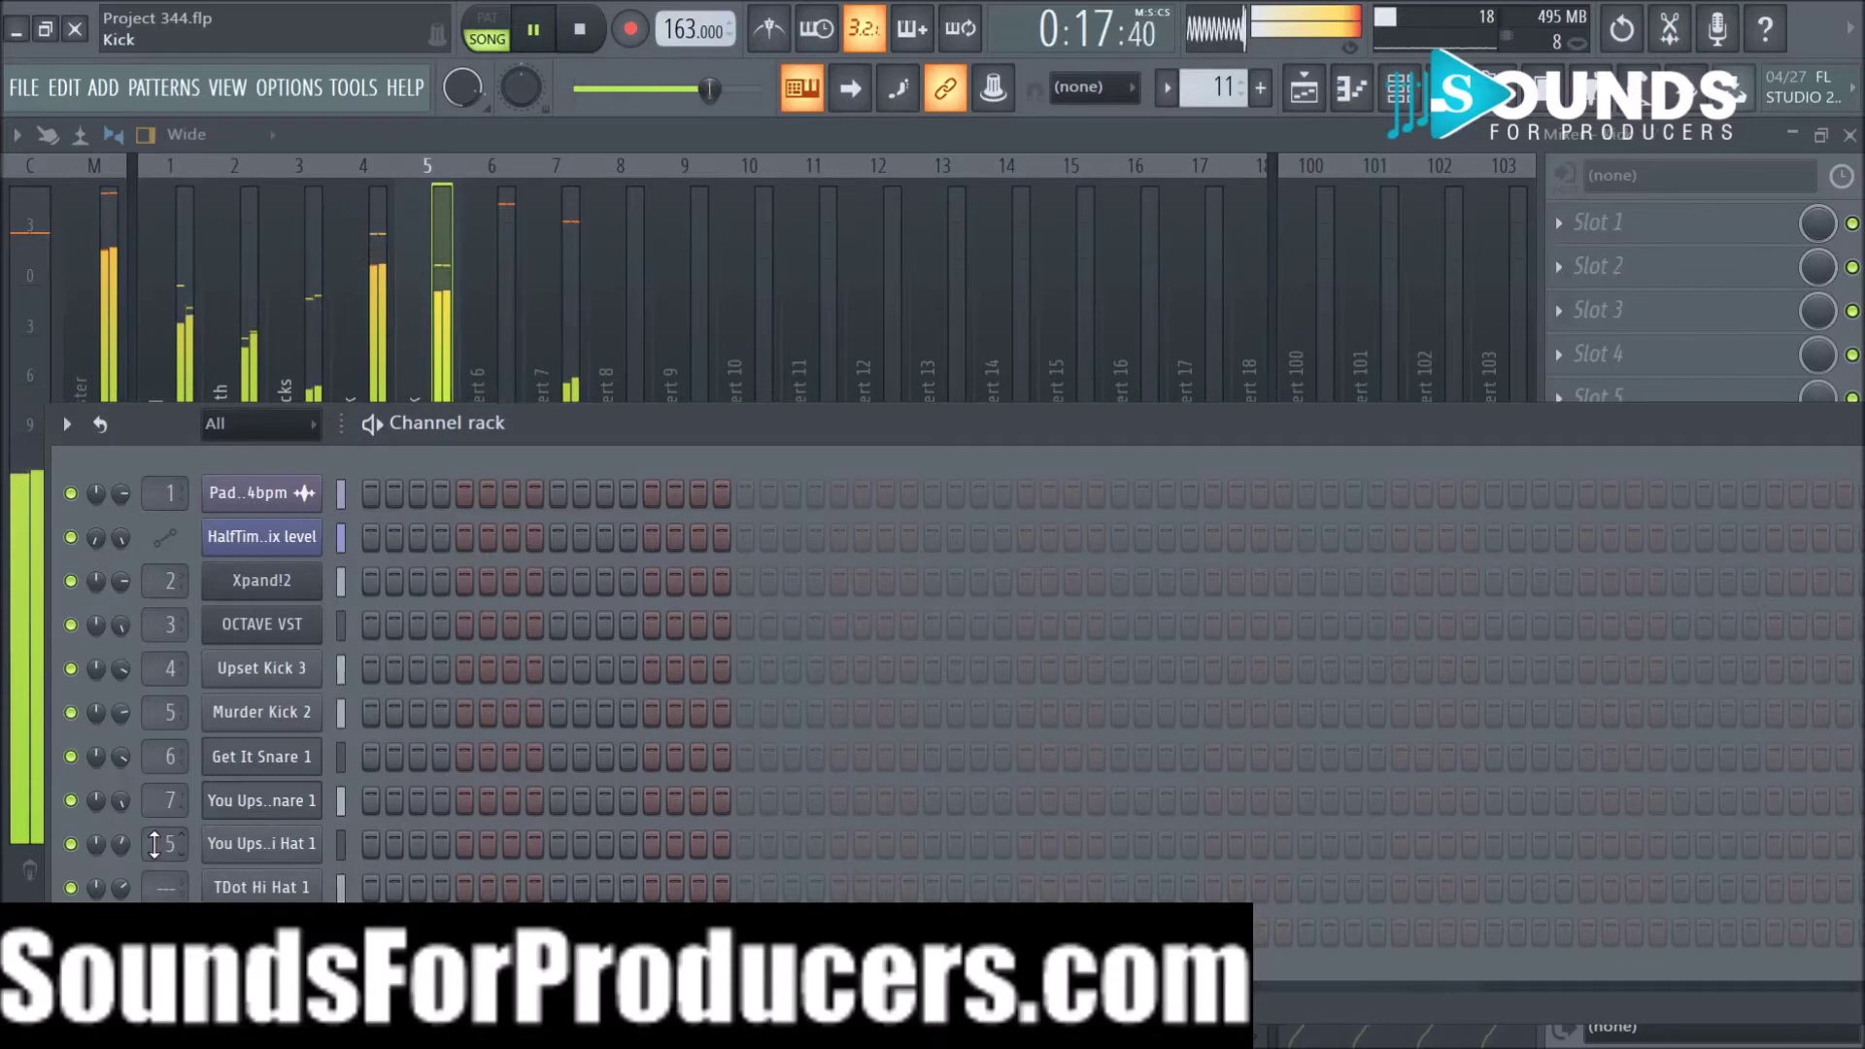
{"action": "scroll", "coordinate": [148, 886], "scroll_direction": "up", "scroll_amount": 8}
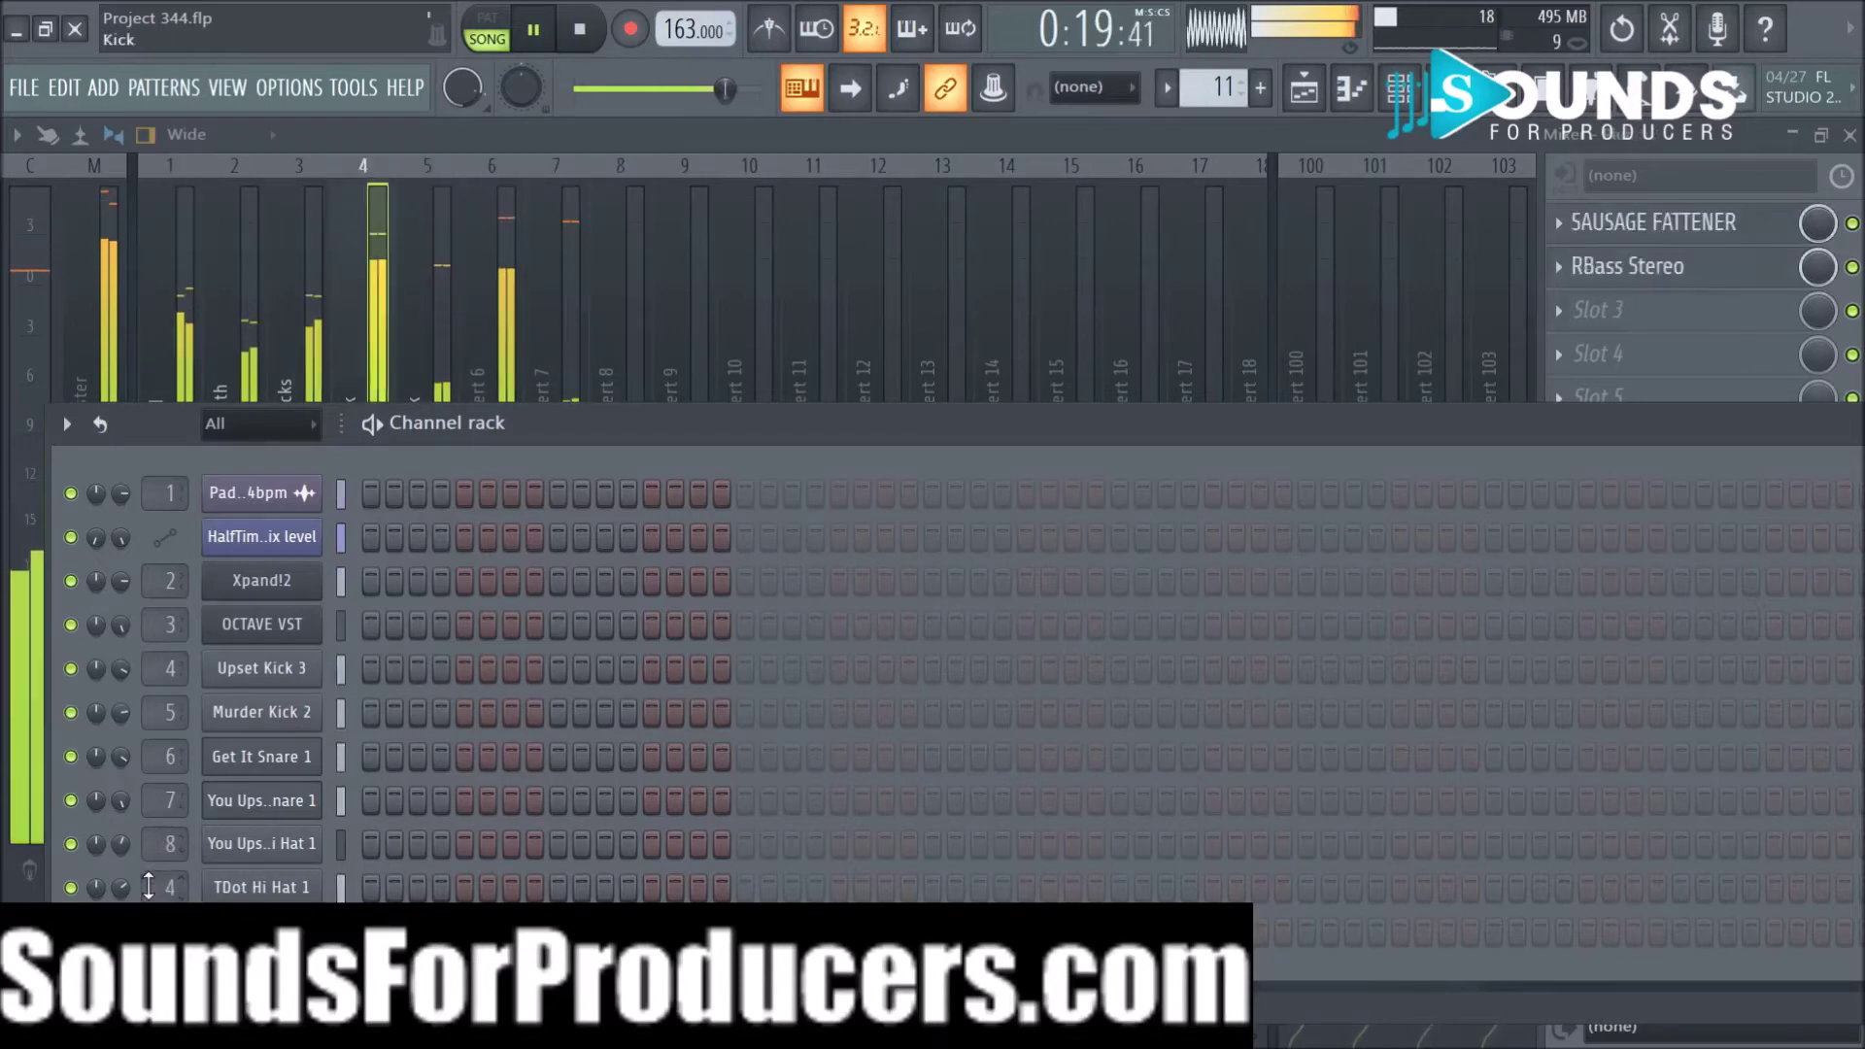
{"action": "scroll", "coordinate": [147, 886], "scroll_direction": "up", "scroll_amount": 1}
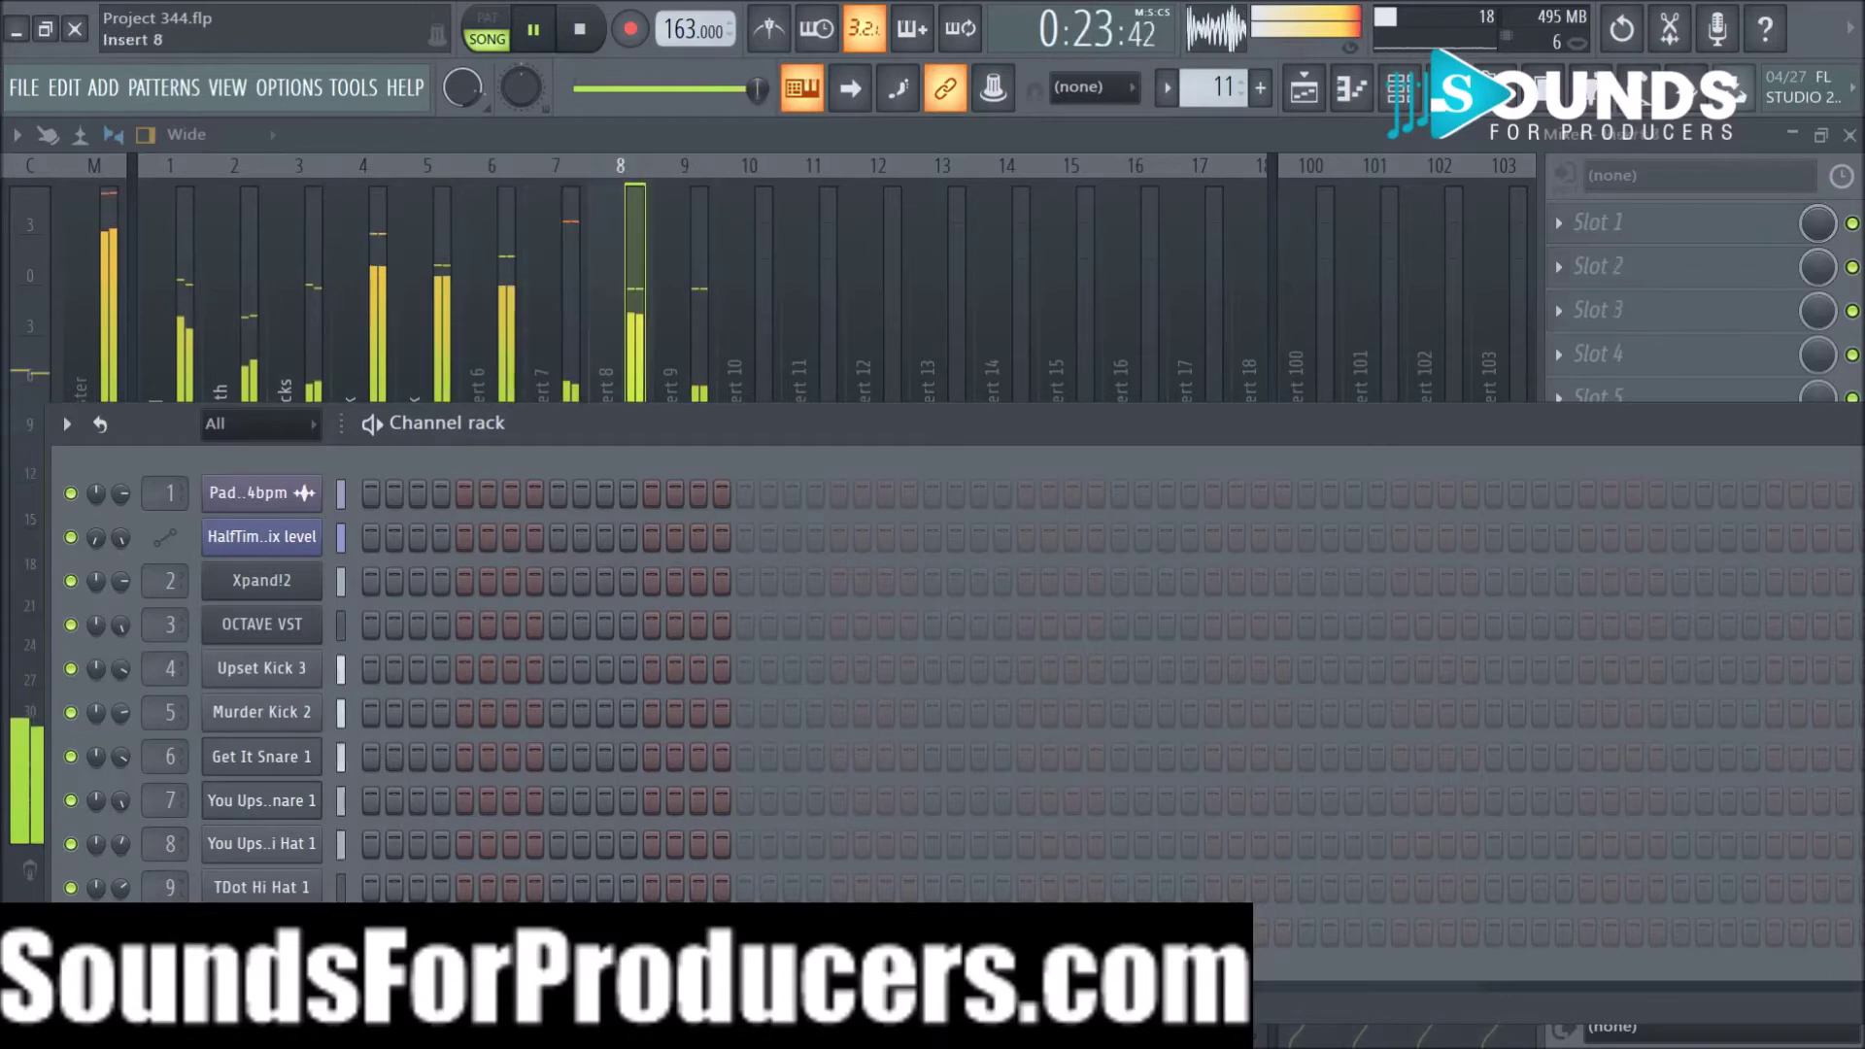
Step: Close the channel rack and rename mixer insert 6 as Snare
{"action": "left_click", "coordinate": [673, 290]}
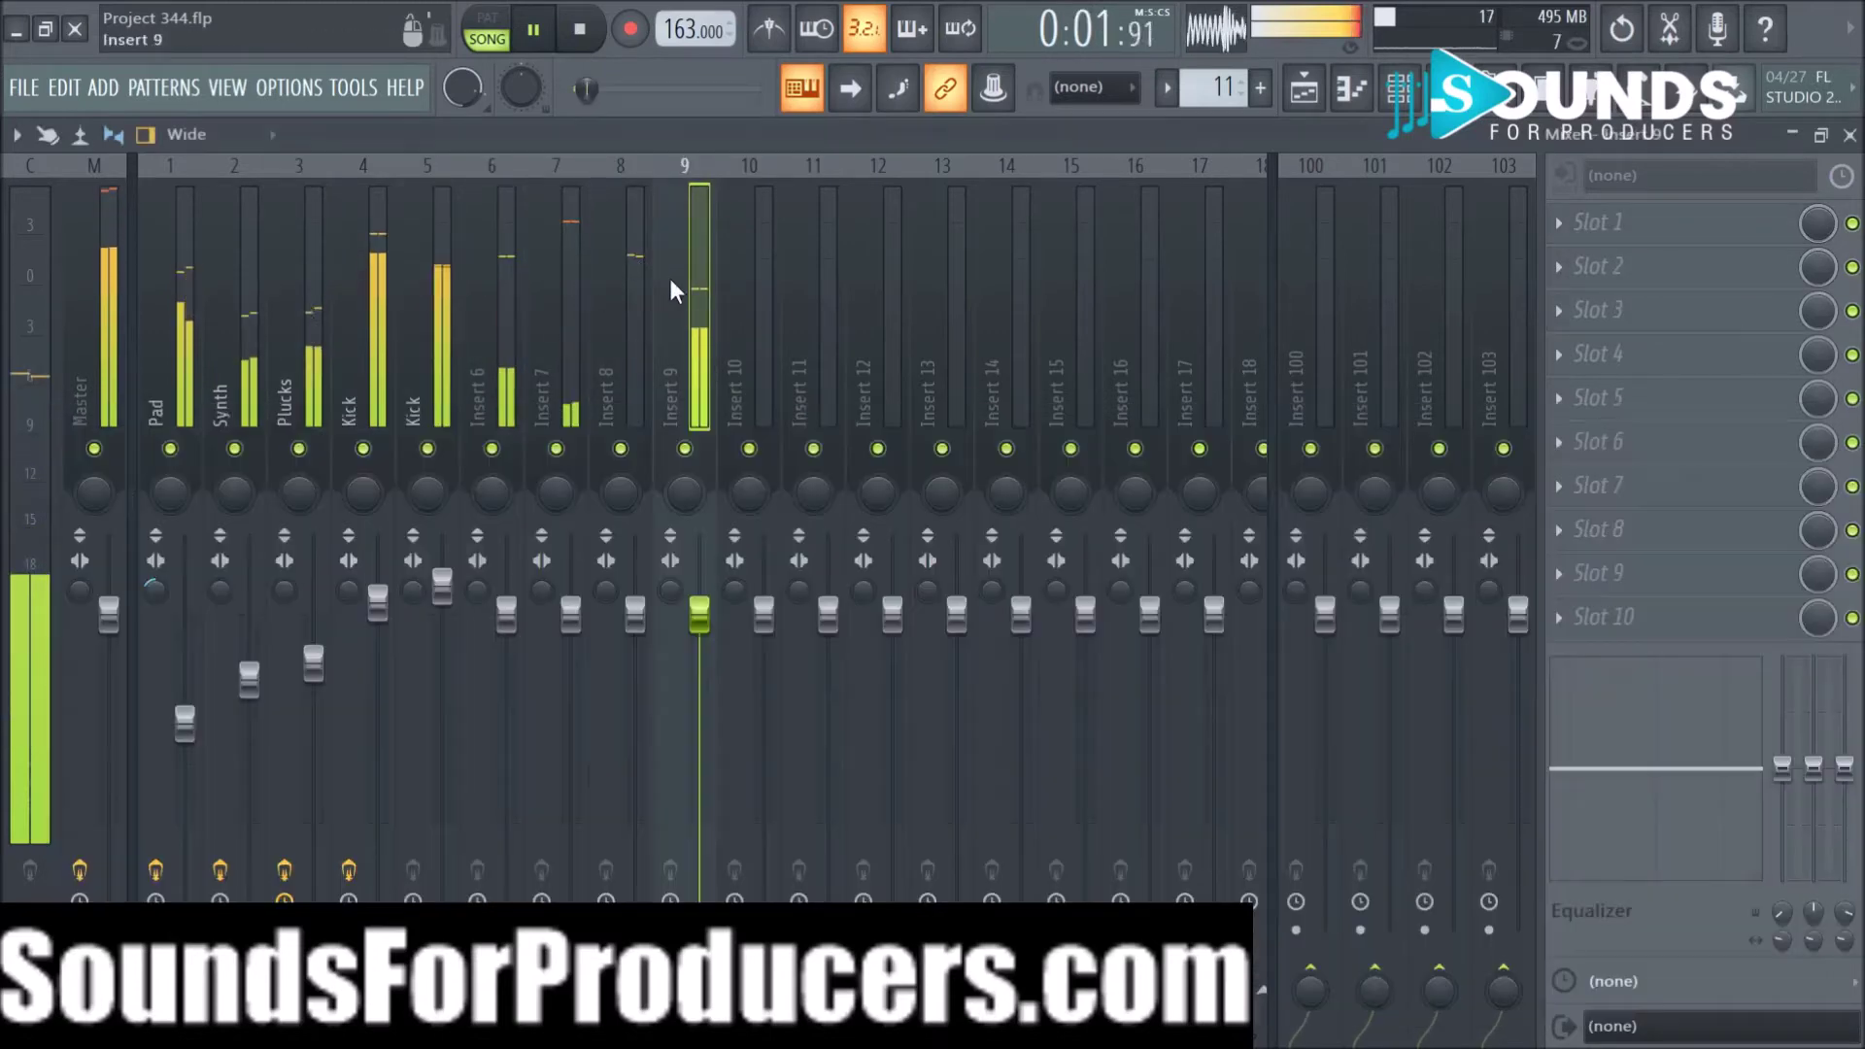
{"action": "right_click", "coordinate": [491, 449]}
{"action": "right_click", "coordinate": [490, 448]}
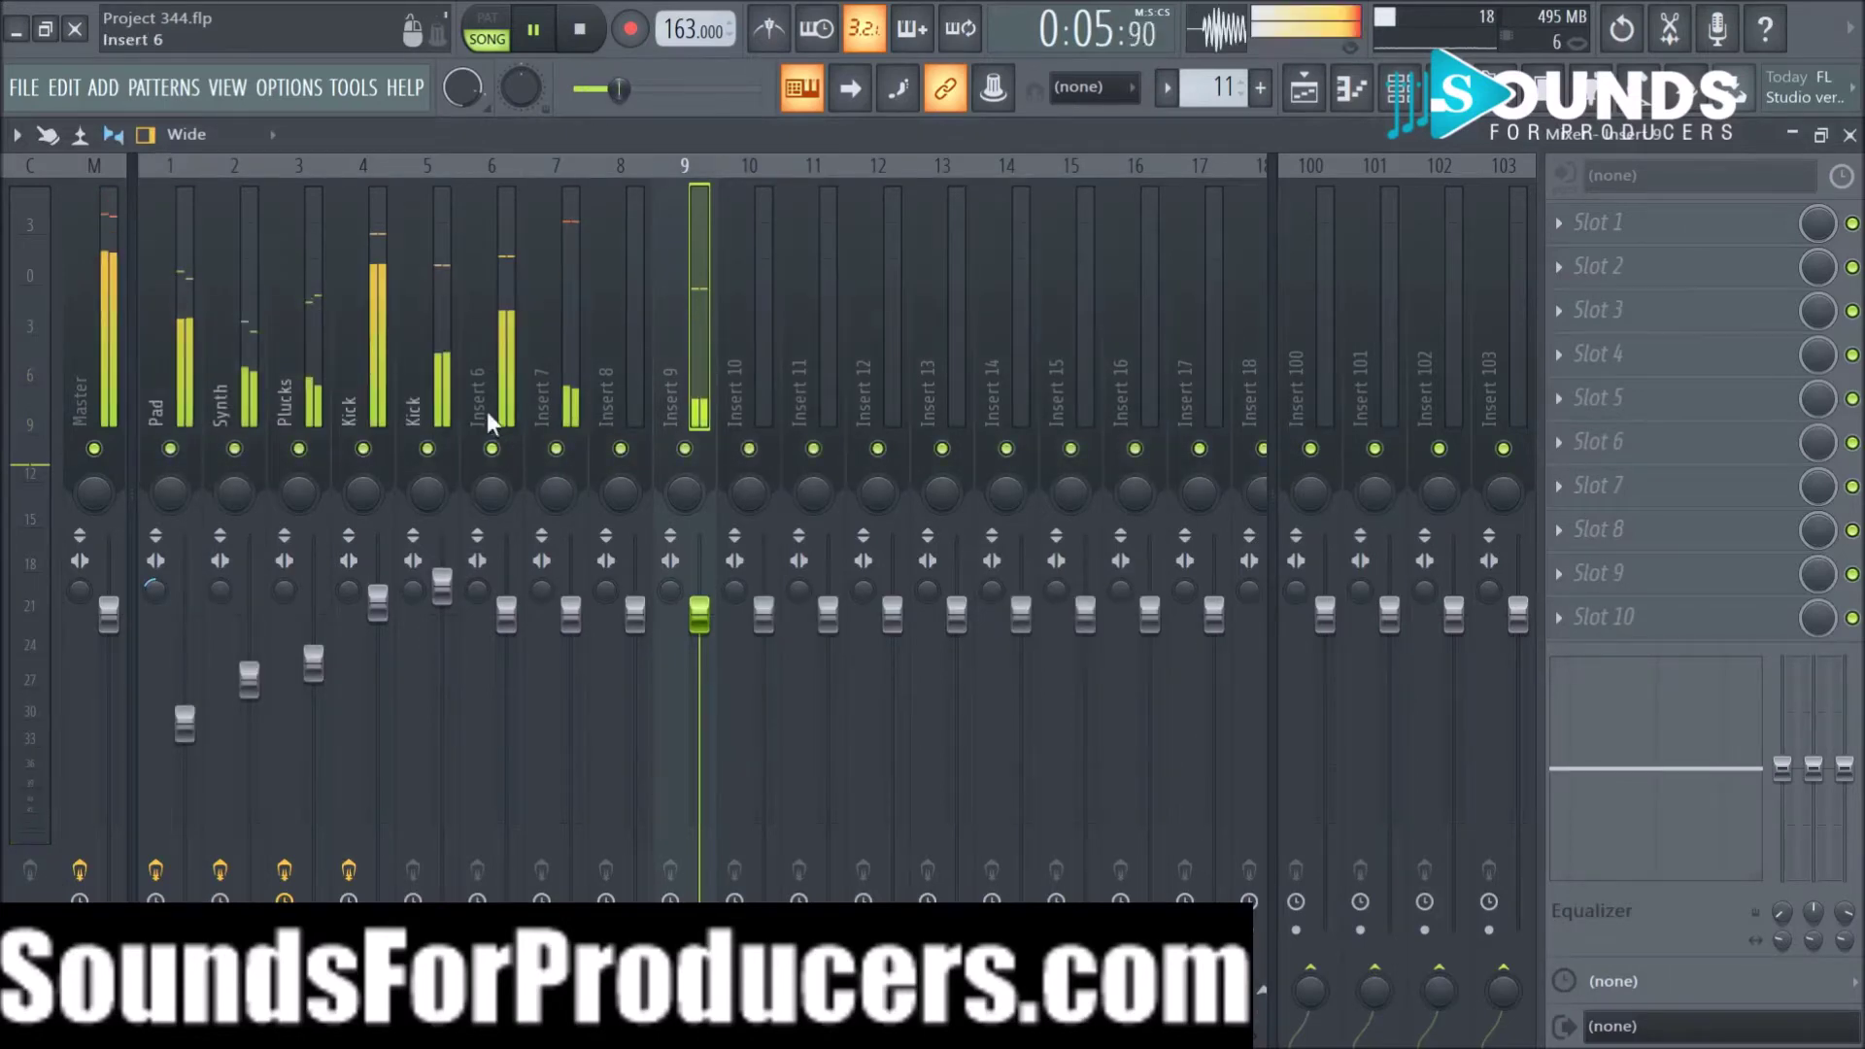
{"action": "right_click", "coordinate": [507, 296]}
{"action": "left_click", "coordinate": [574, 197]}
{"action": "type", "text": "Sn"}
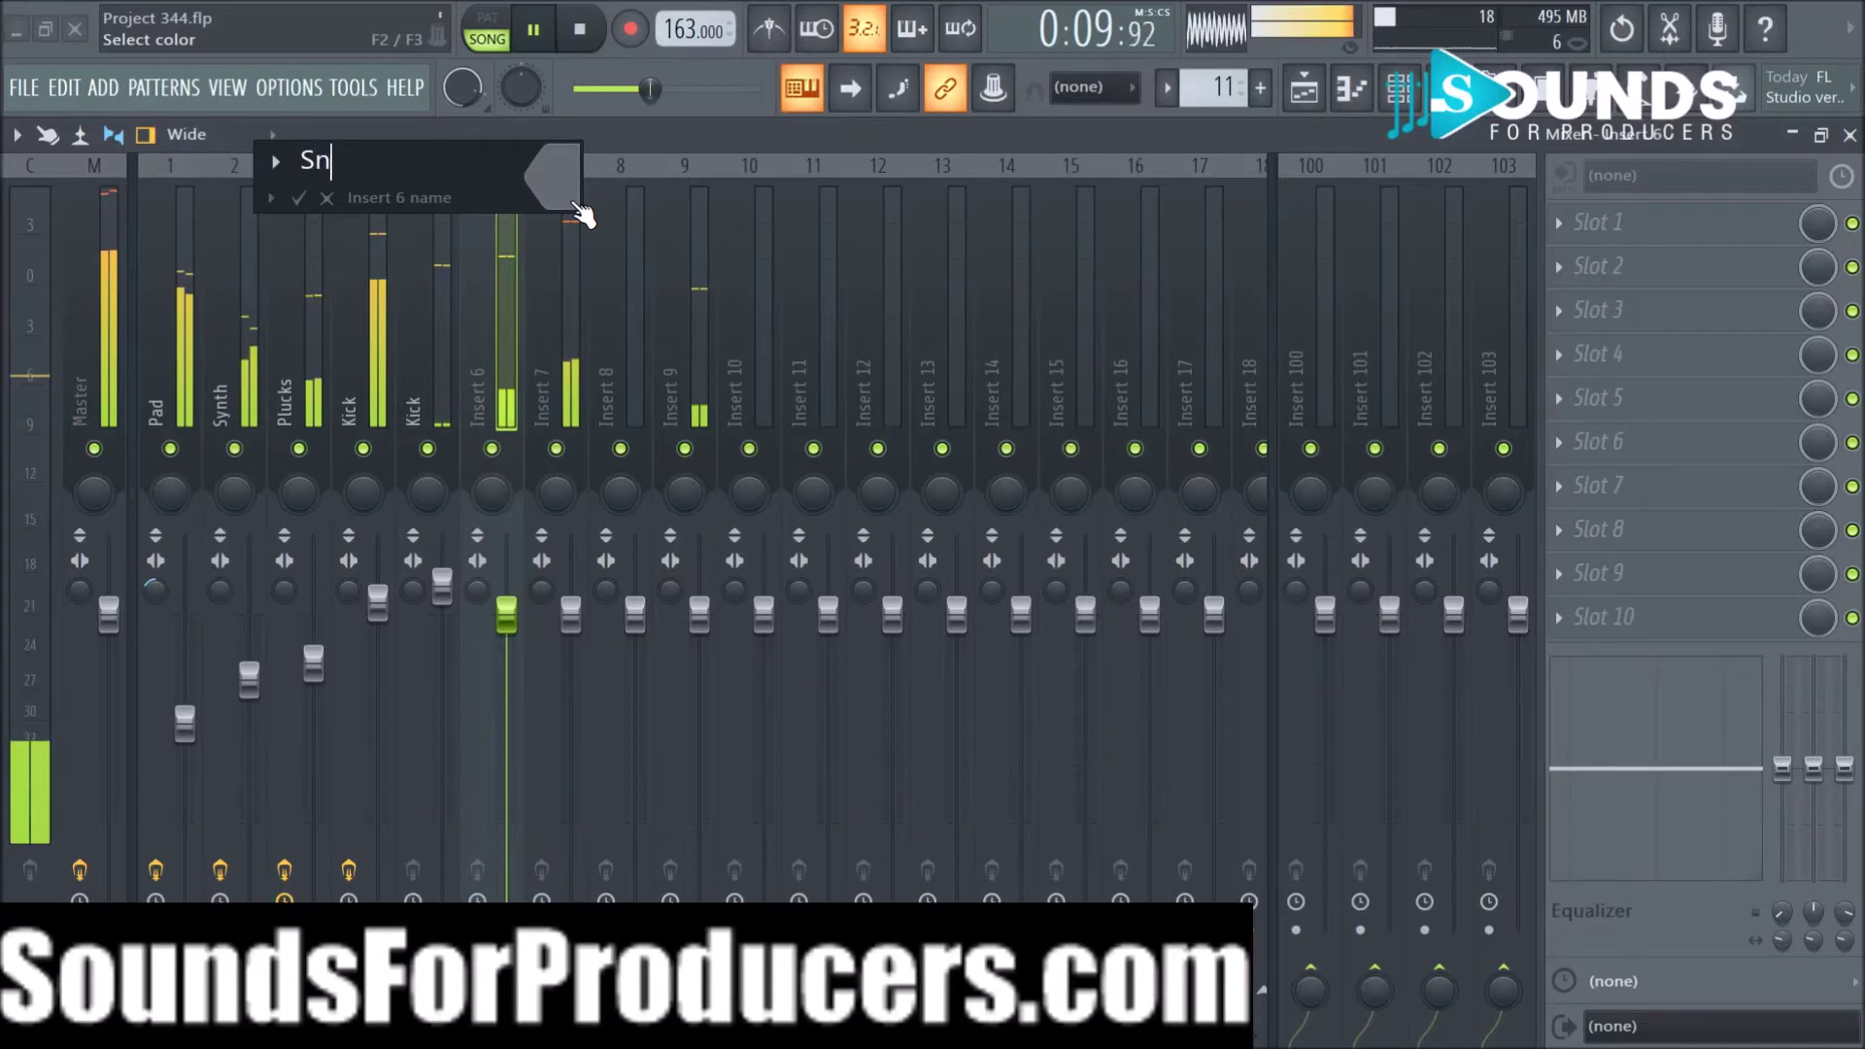
{"action": "type", "text": "are"}
{"action": "key", "text": "Return"}
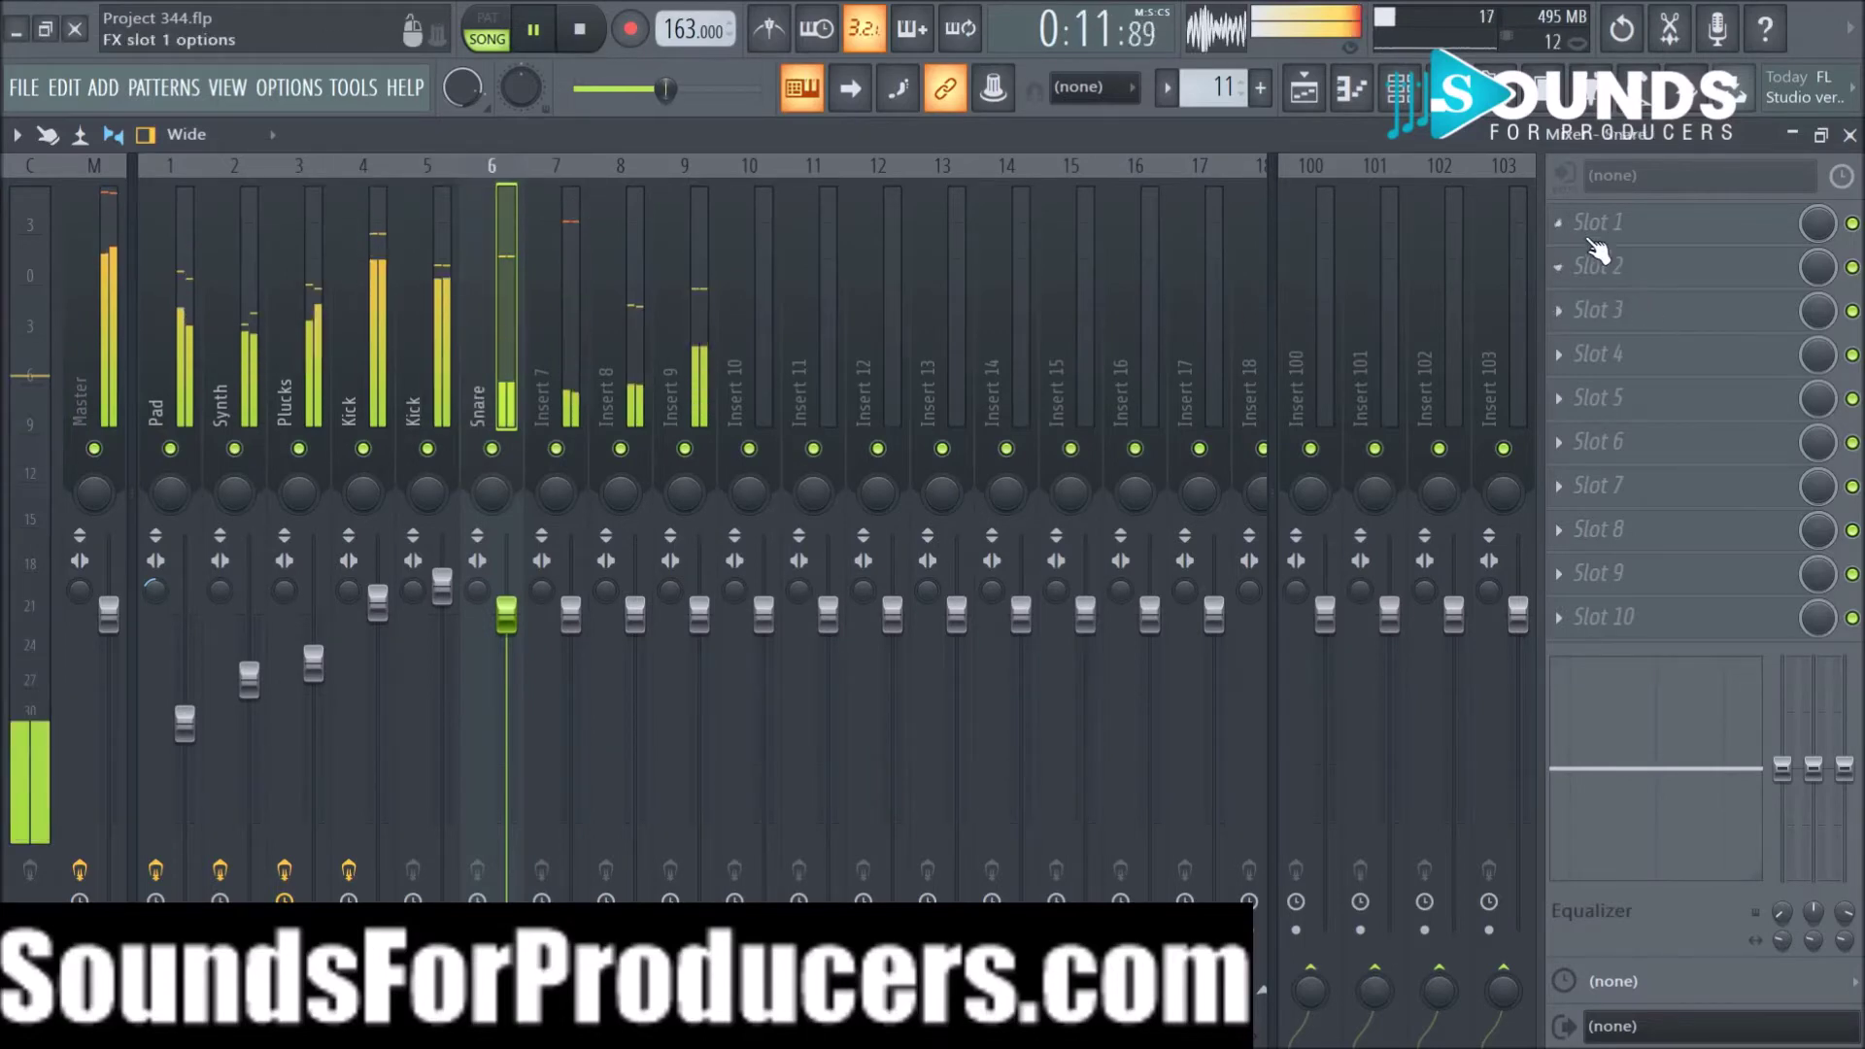
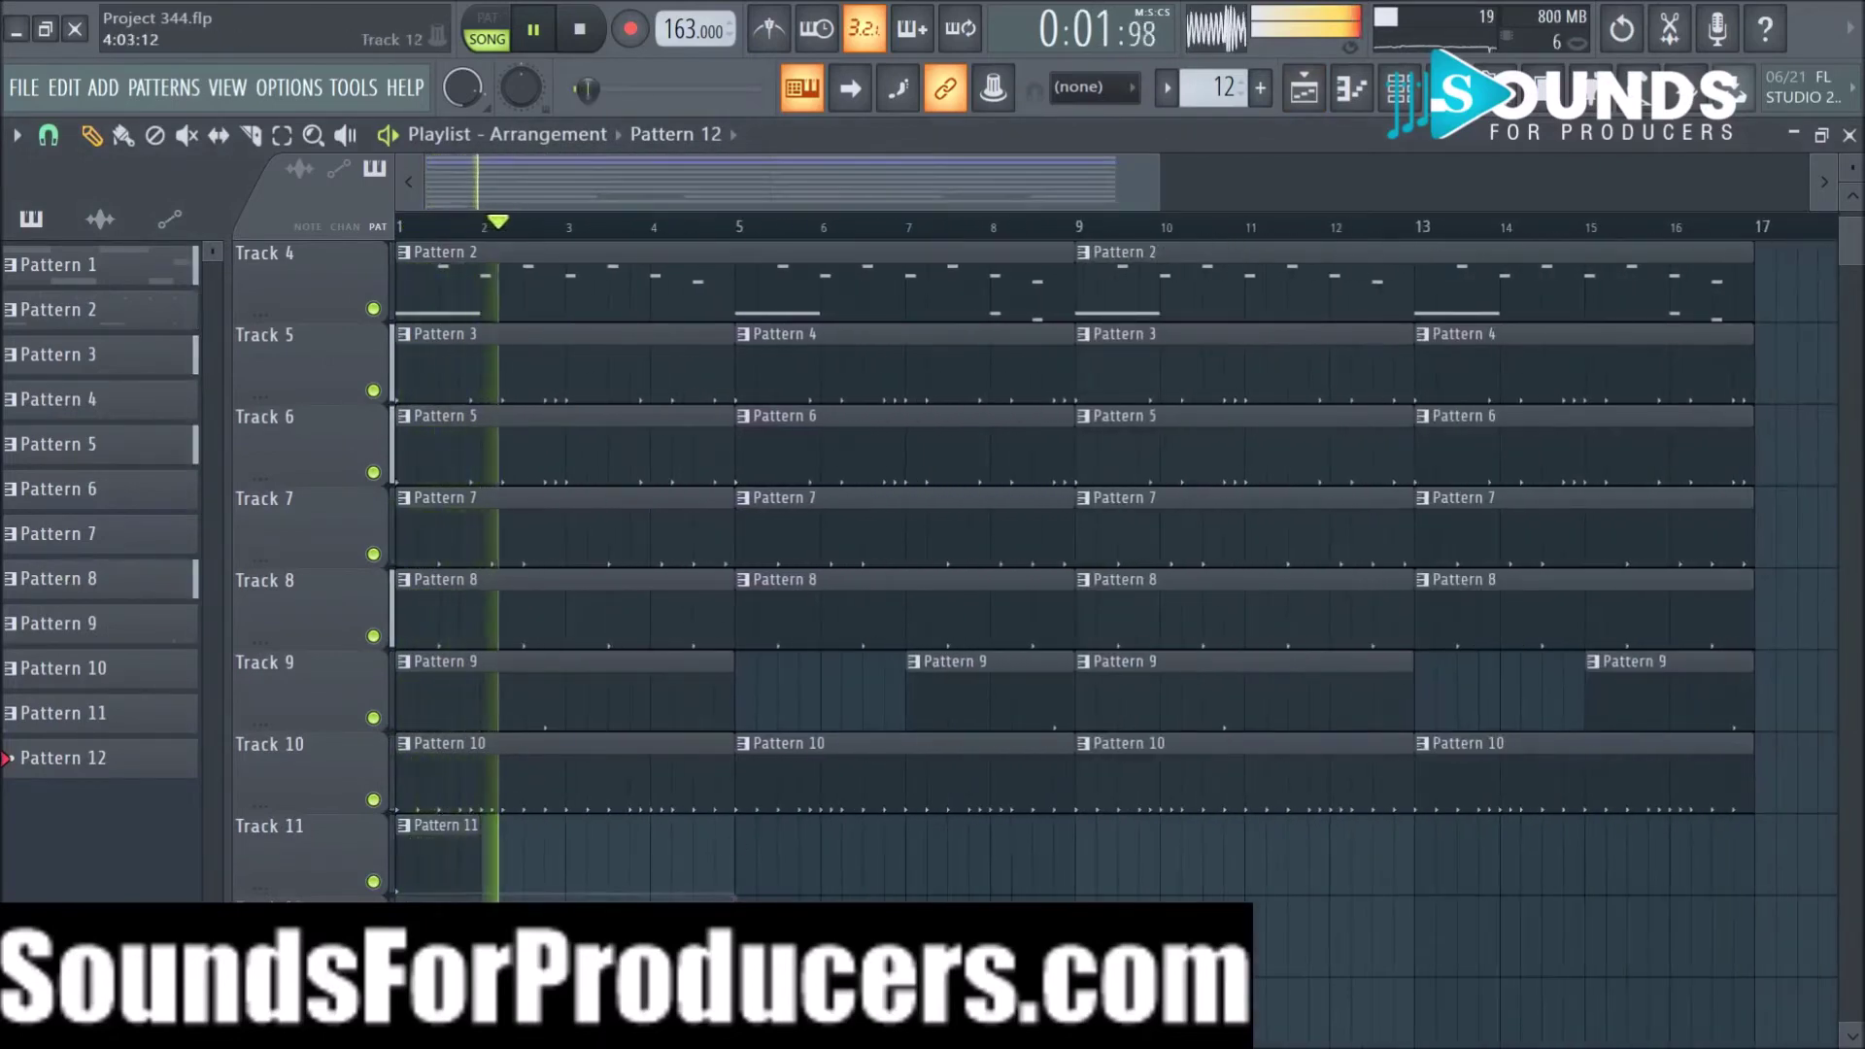
Step: Set the playlist's grid snap to Bar
{"action": "scroll", "coordinate": [1001, 238], "scroll_direction": "down", "scroll_amount": 3}
{"action": "scroll", "coordinate": [1461, 435], "scroll_direction": "up", "scroll_amount": 3}
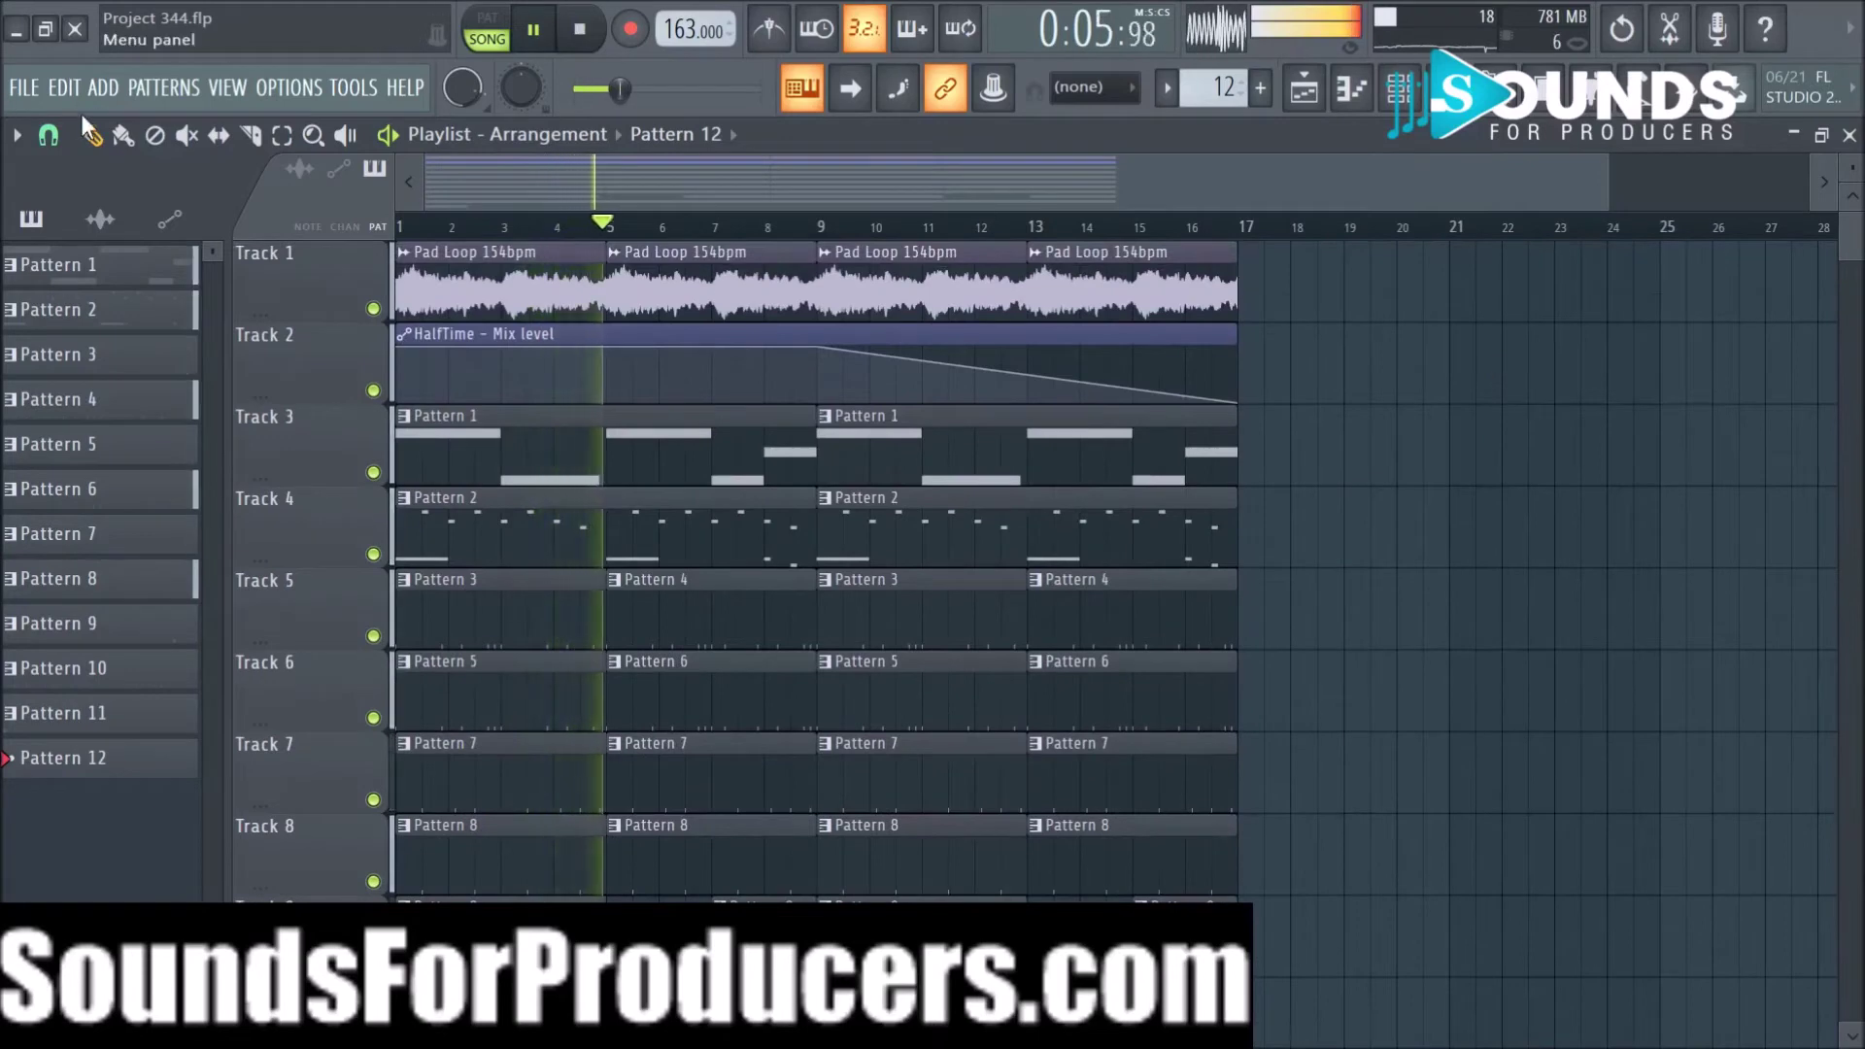
{"action": "left_click", "coordinate": [16, 135]}
{"action": "left_click", "coordinate": [48, 135]}
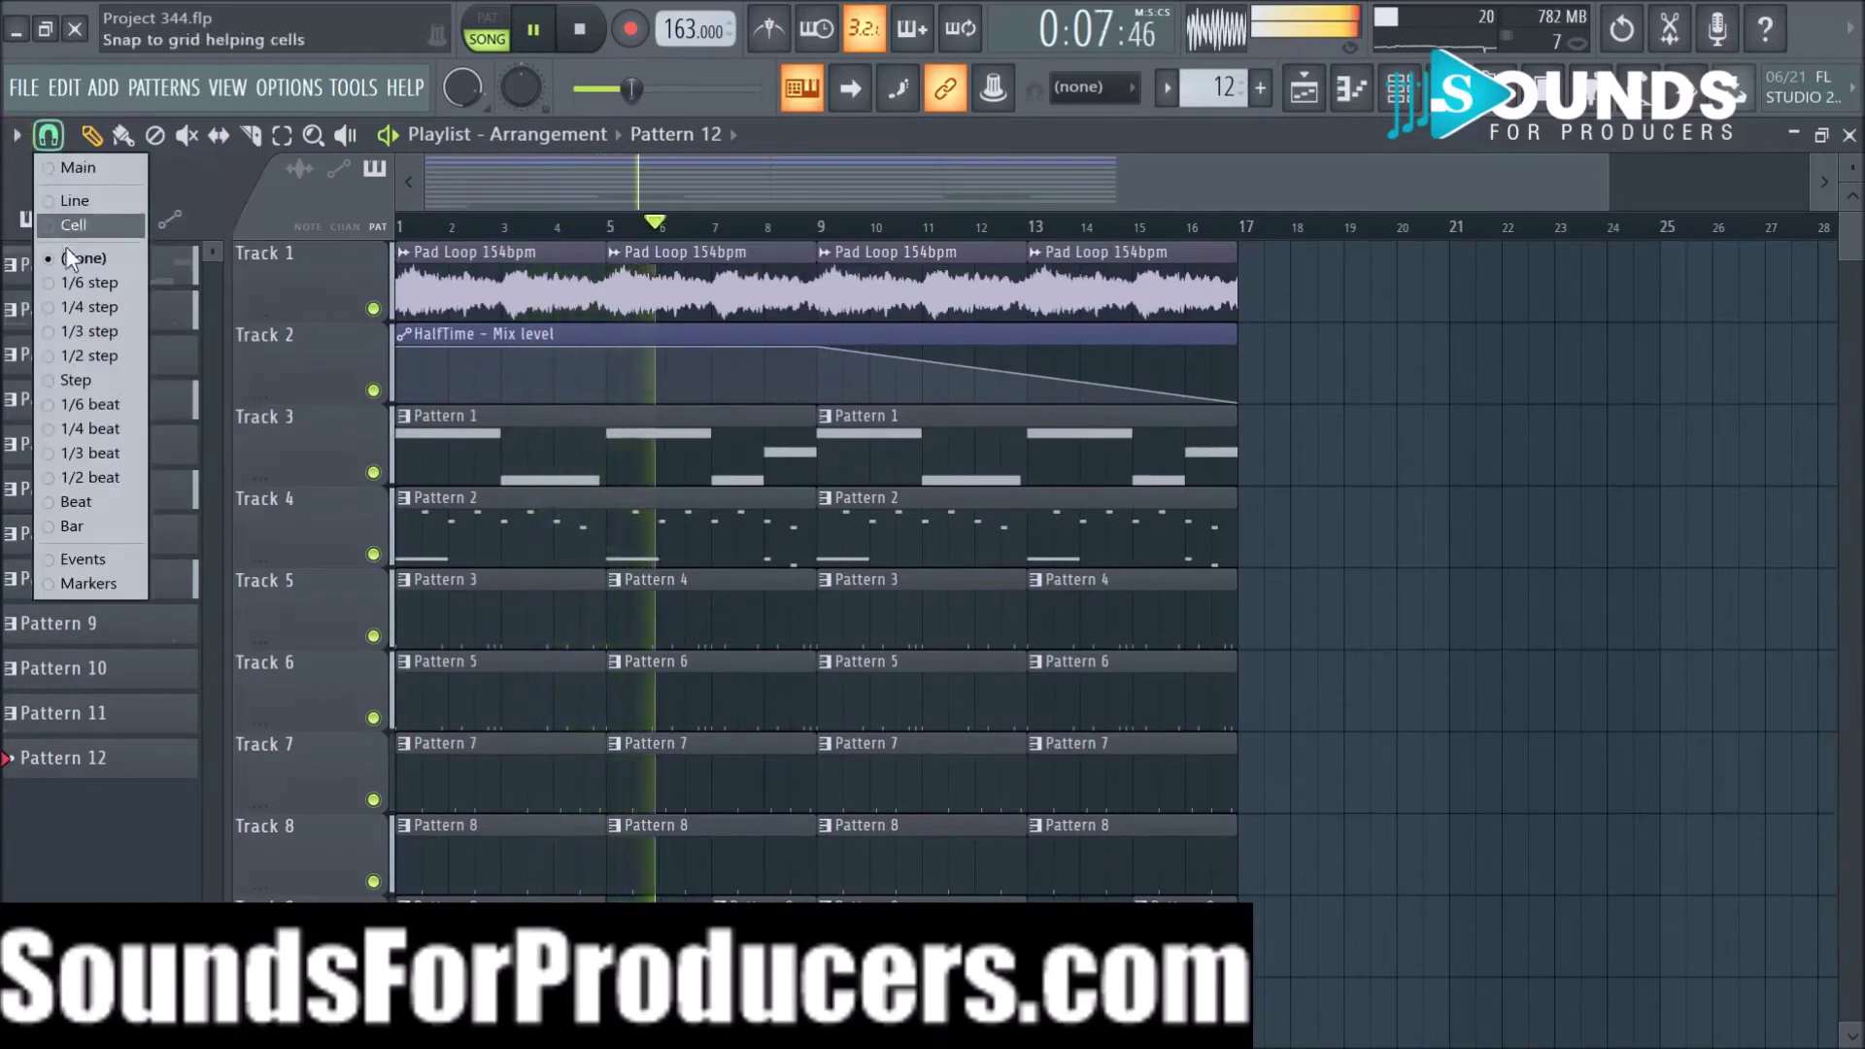
{"action": "left_click", "coordinate": [92, 525]}
Step: Select all clips of the 16-bar arrangement and duplicate them twice, continuing from bar 17 and bar 33
{"action": "key", "text": "ctrl+a"}
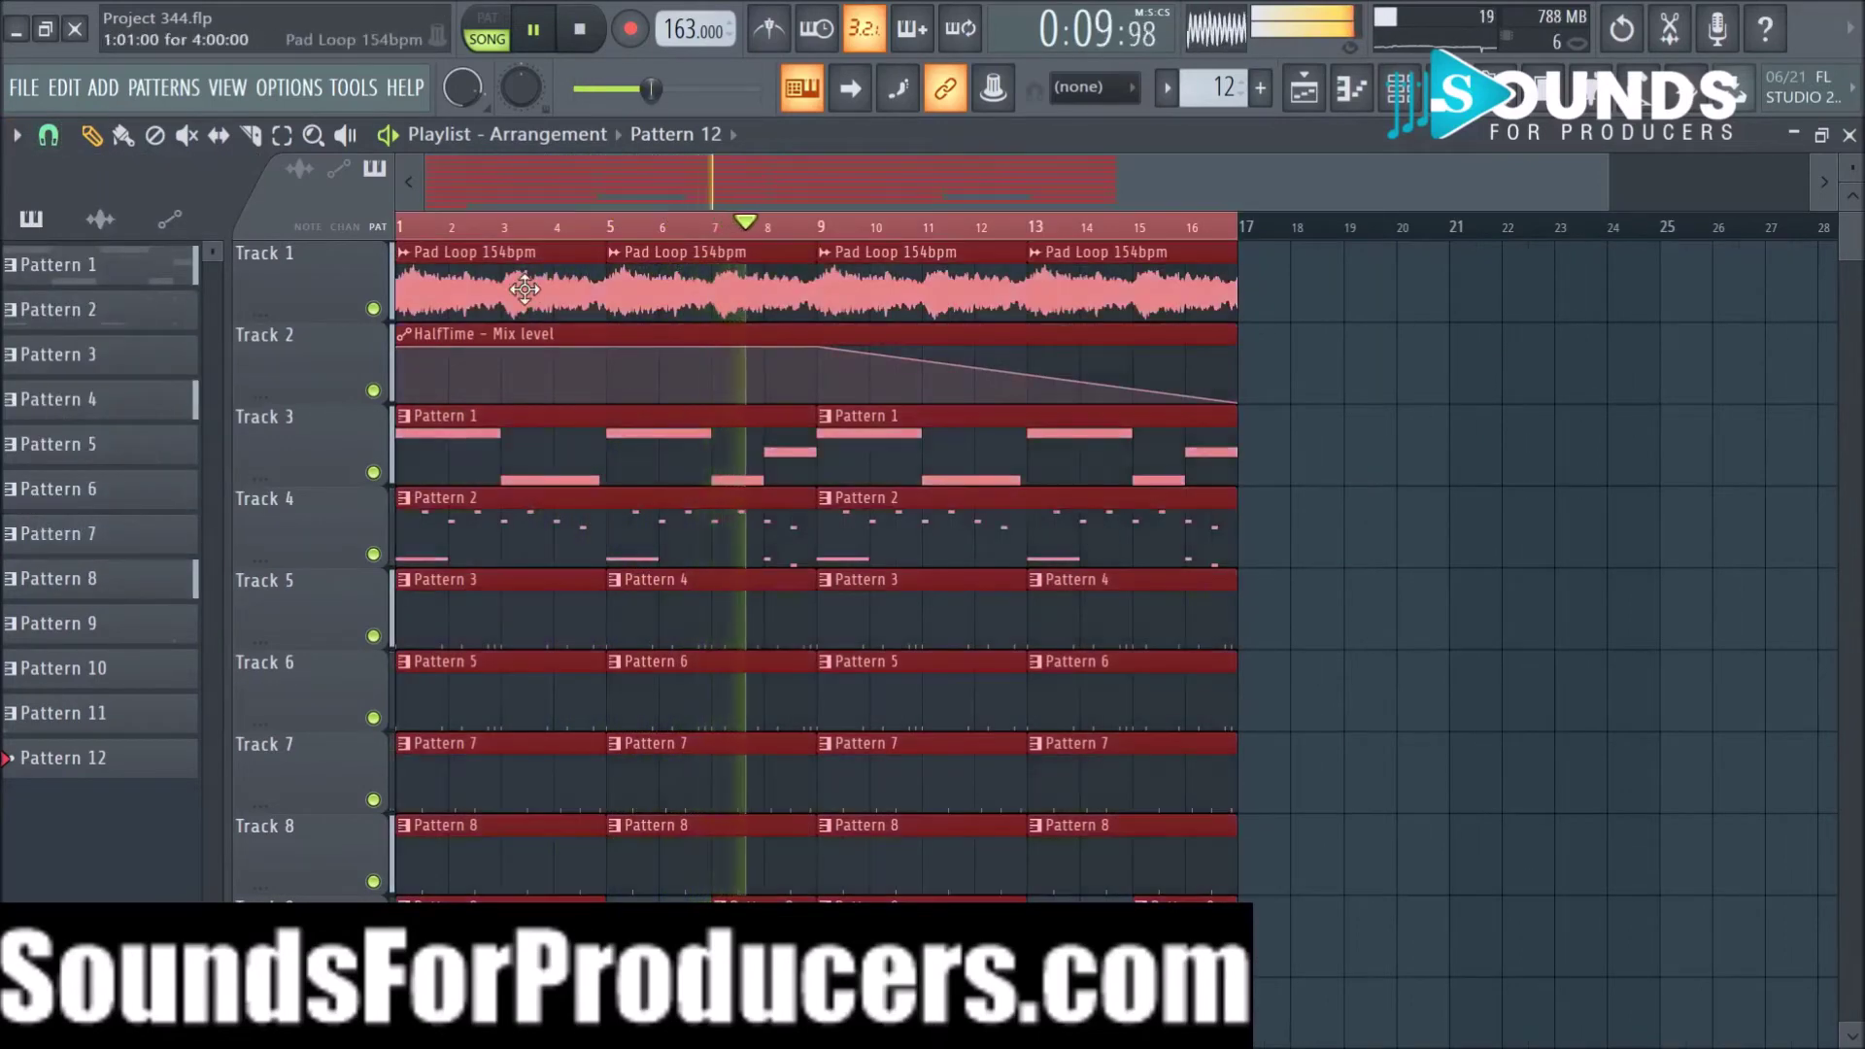
{"action": "key", "text": "ctrl+b"}
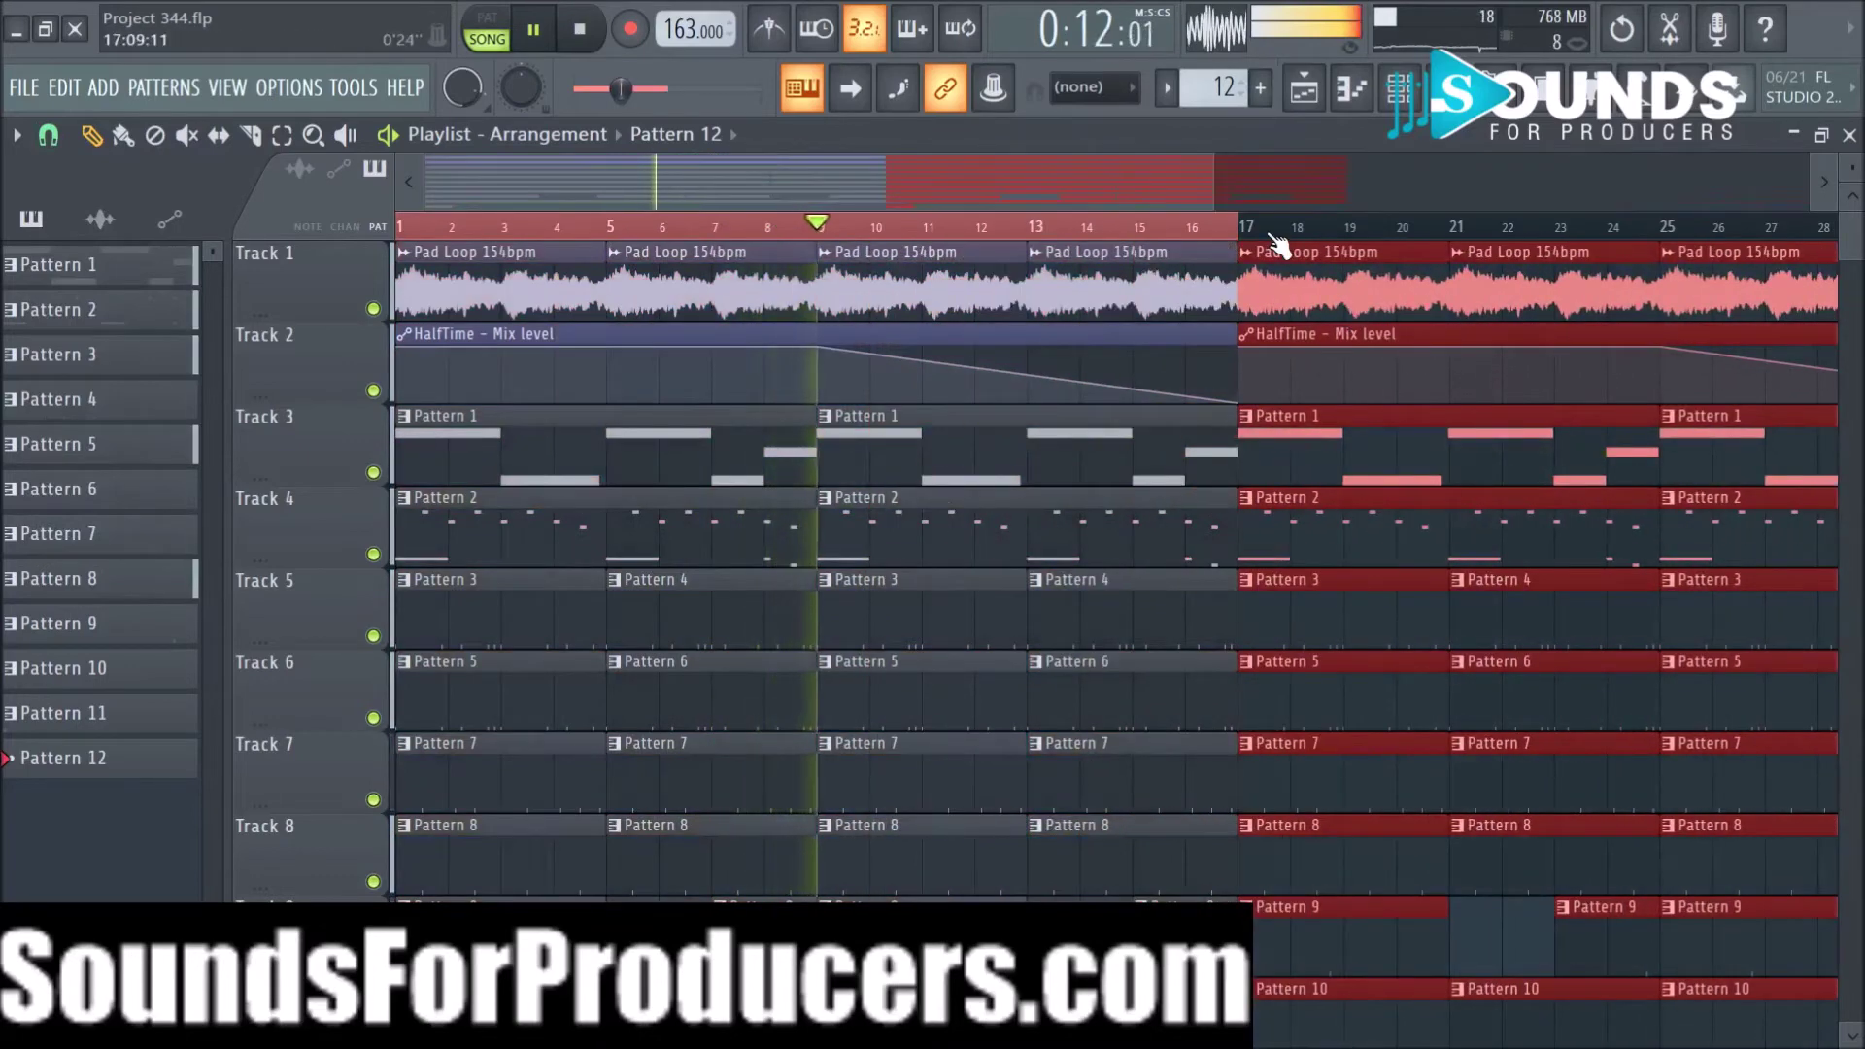
{"action": "scroll", "coordinate": [970, 293], "scroll_direction": "down", "scroll_amount": 4}
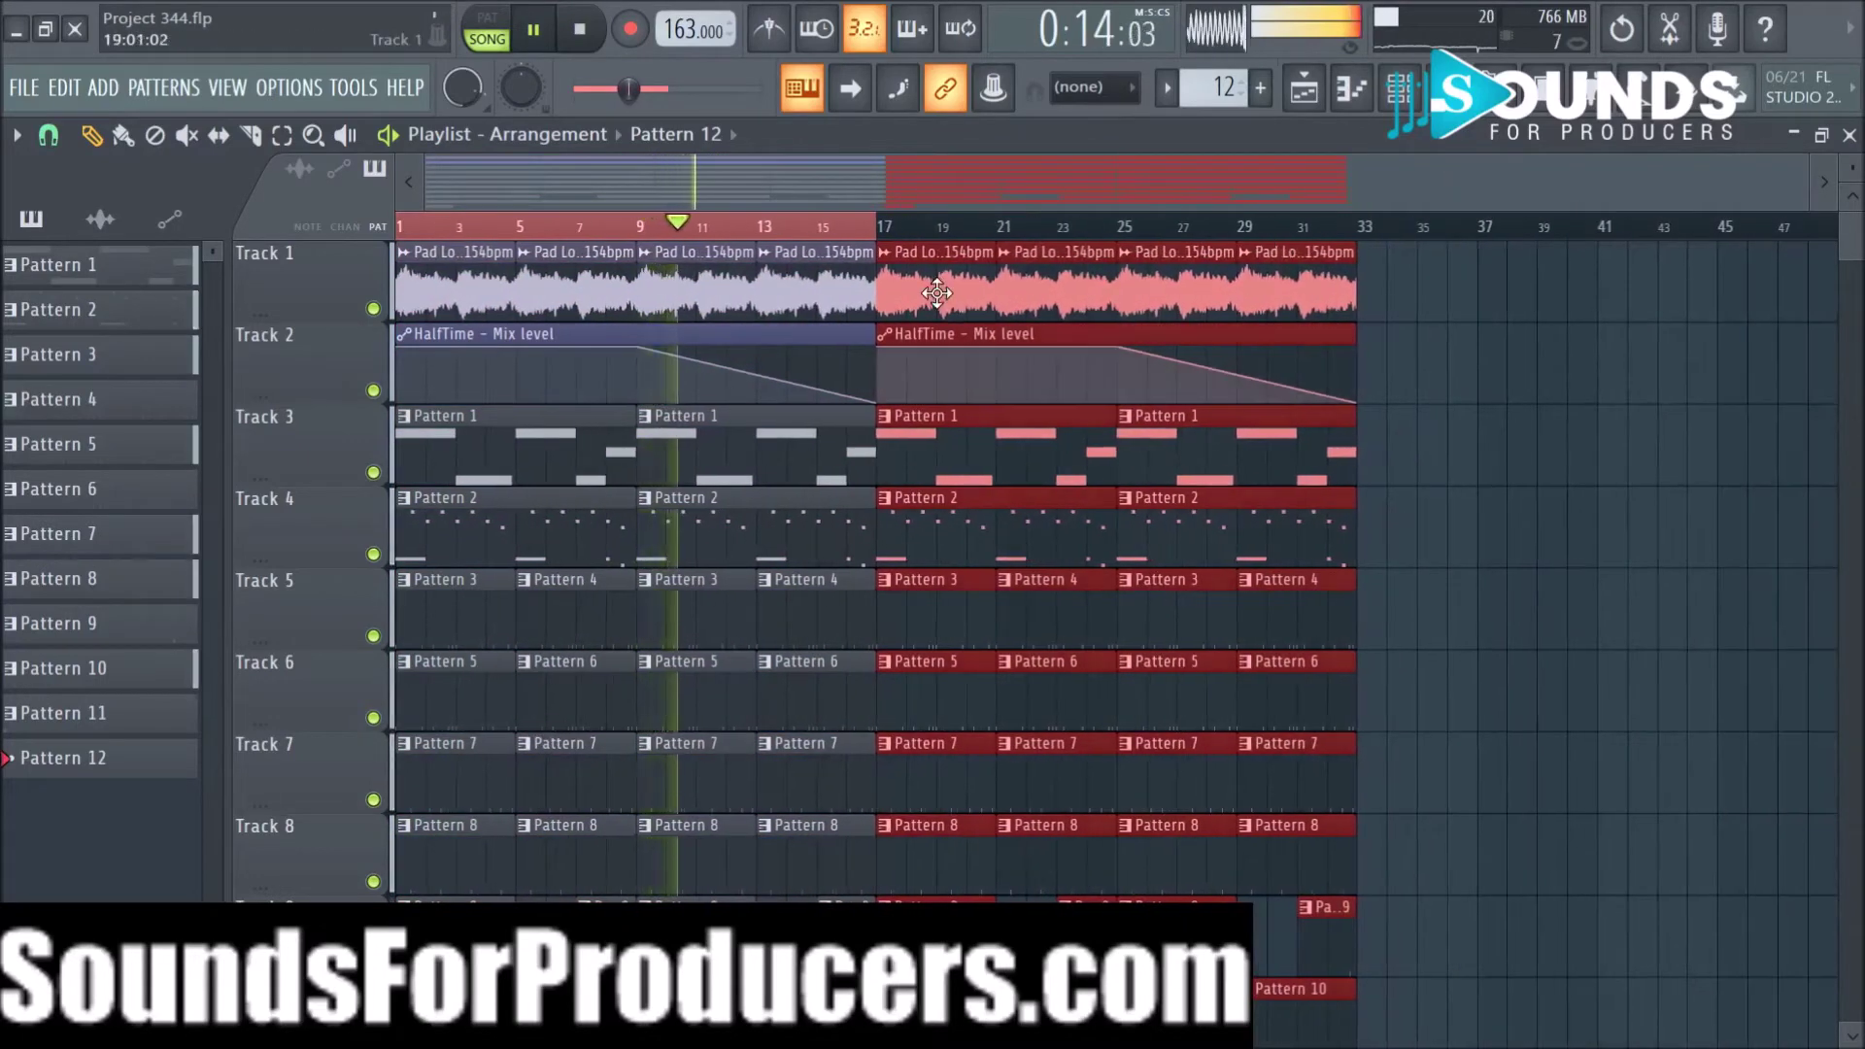
{"action": "key", "text": "ctrl+b"}
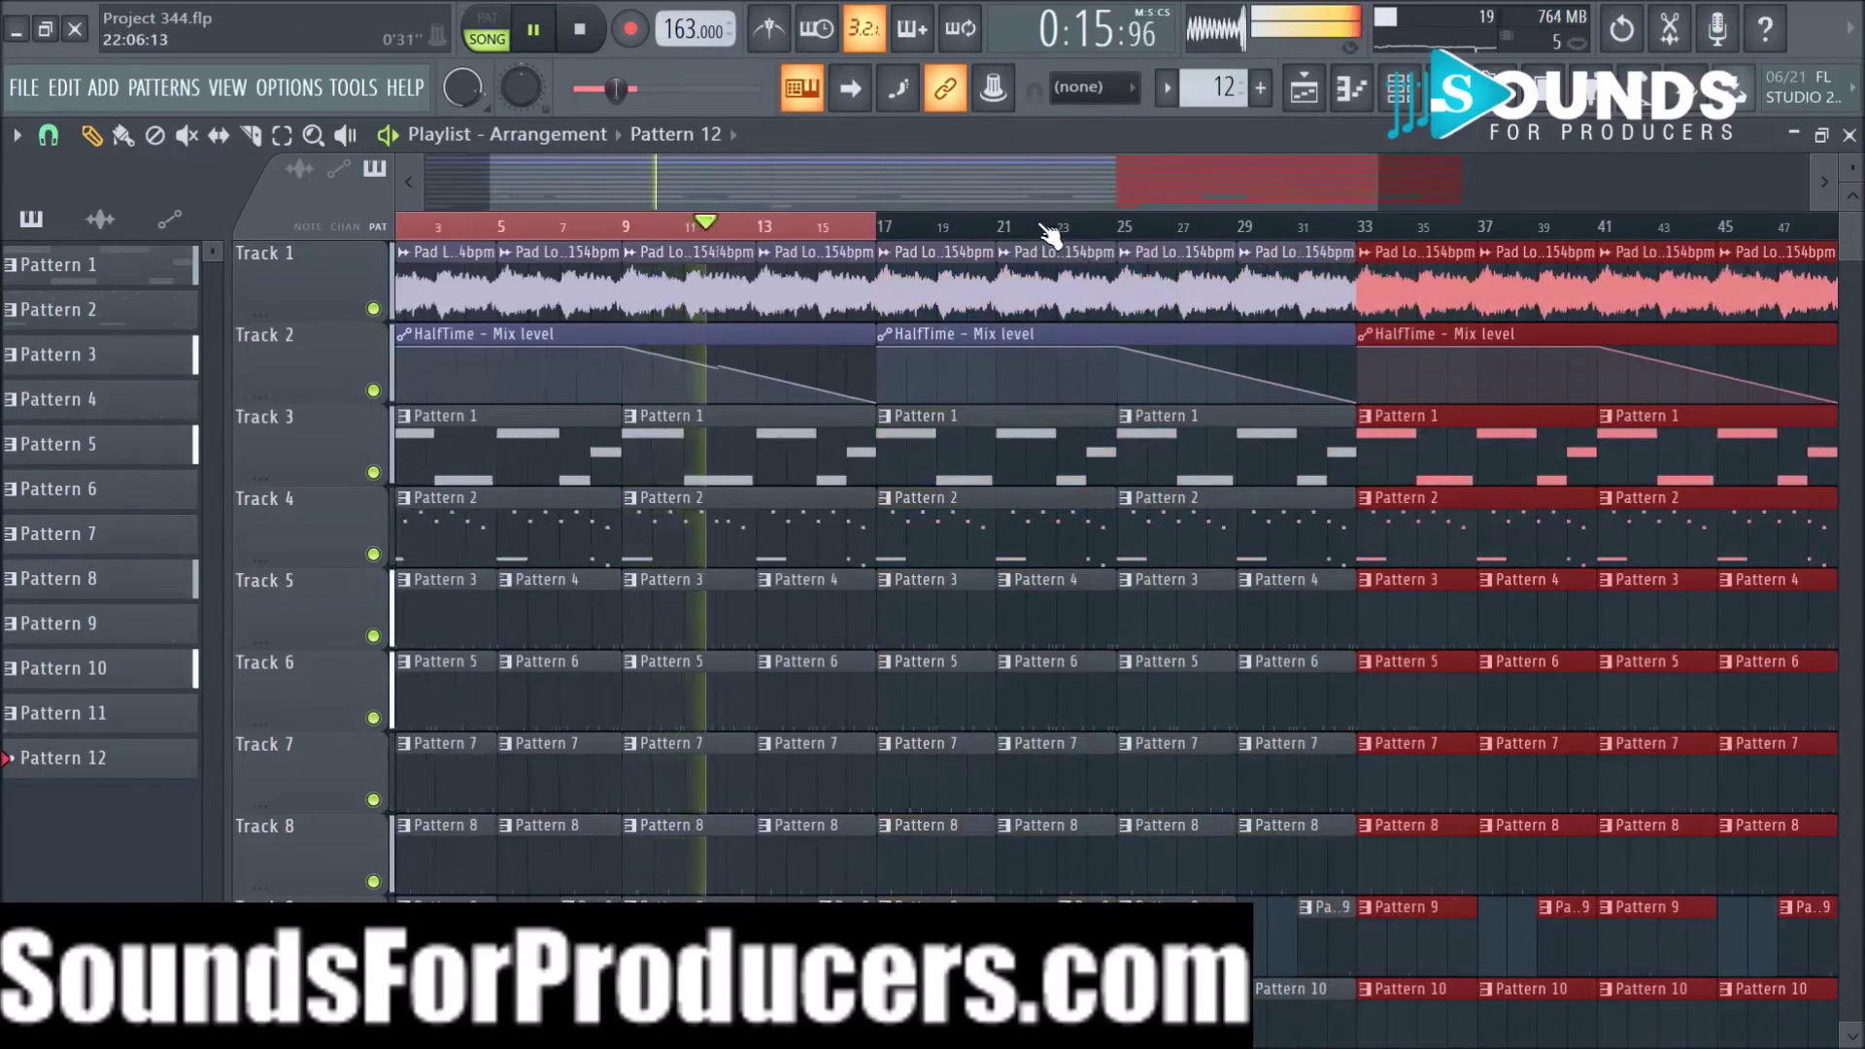
Step: Pause playback, clear the timeline selection and delete the Pattern 3 and Pattern 4 clips on Track 5 before bar 17
{"action": "scroll", "coordinate": [1053, 237], "scroll_direction": "up", "scroll_amount": 3}
{"action": "left_click", "coordinate": [403, 223]}
{"action": "left_click_drag", "start_coordinate": [607, 194], "coordinate": [116, 185]}
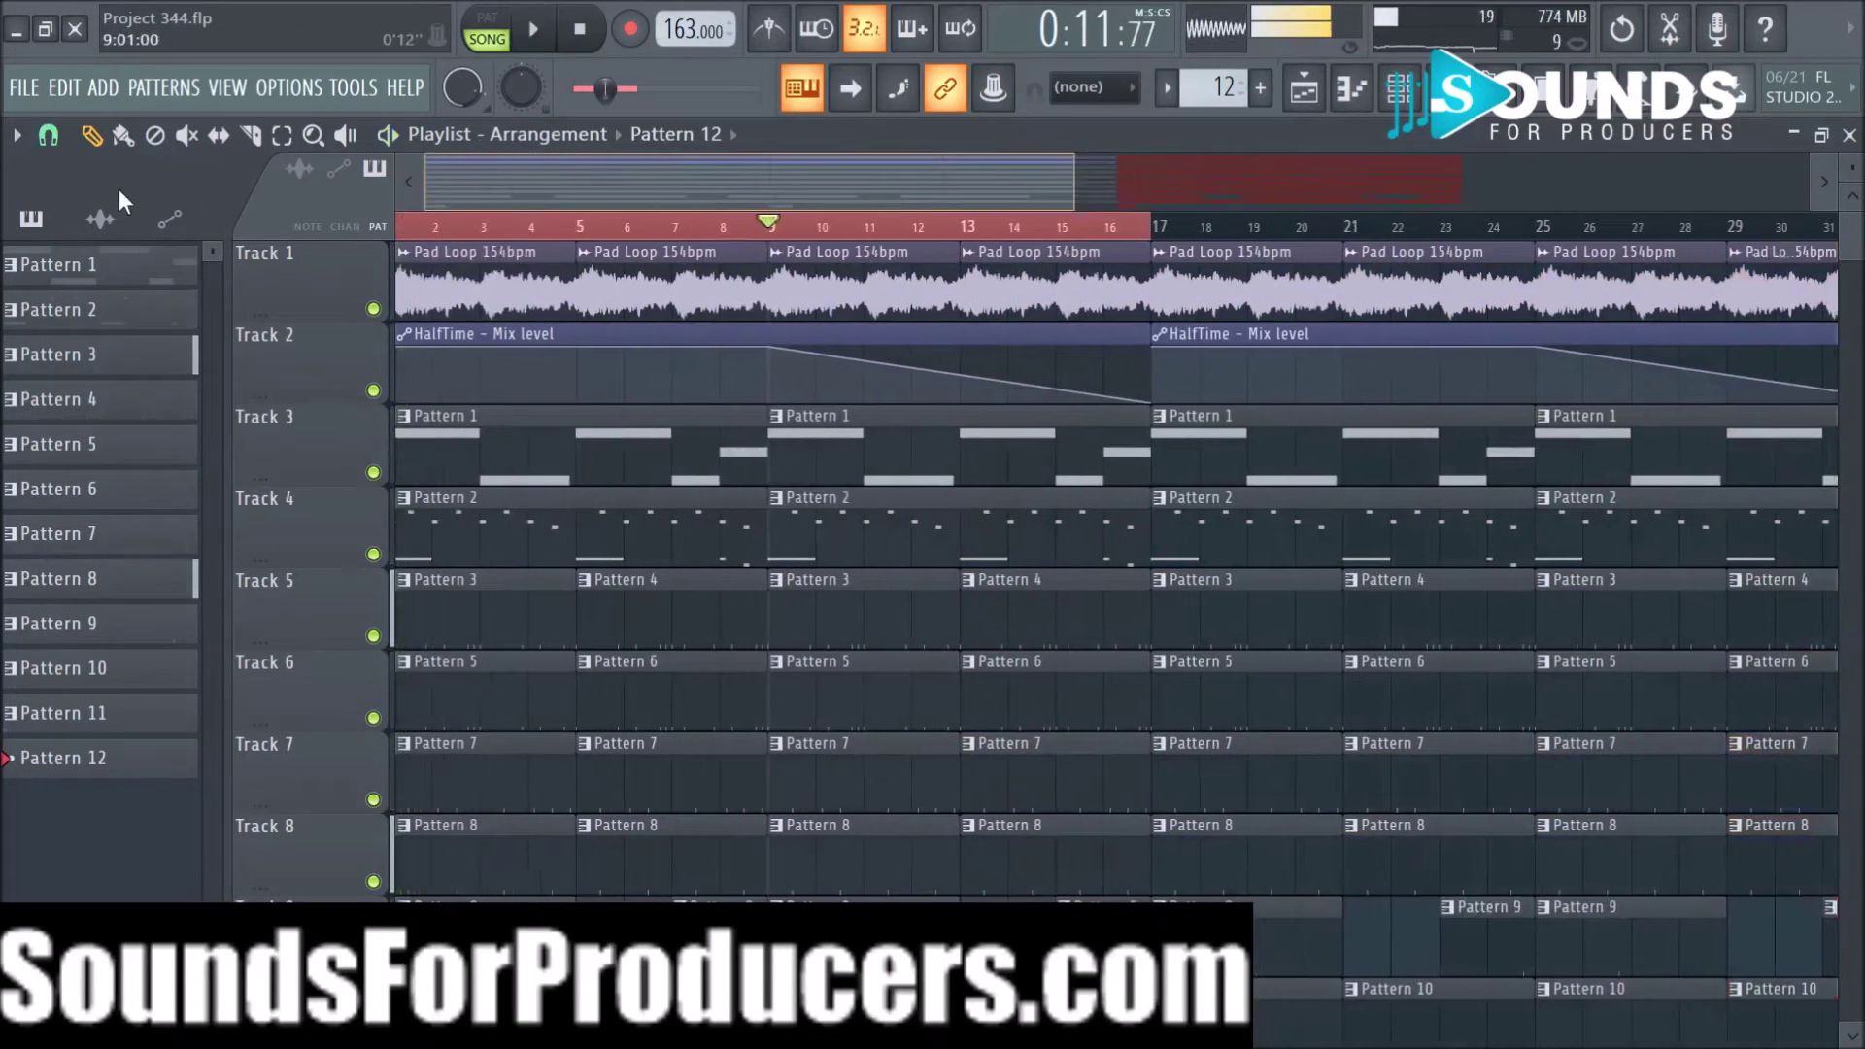
{"action": "right_click", "coordinate": [493, 230]}
{"action": "scroll", "coordinate": [569, 347], "scroll_direction": "down", "scroll_amount": 2}
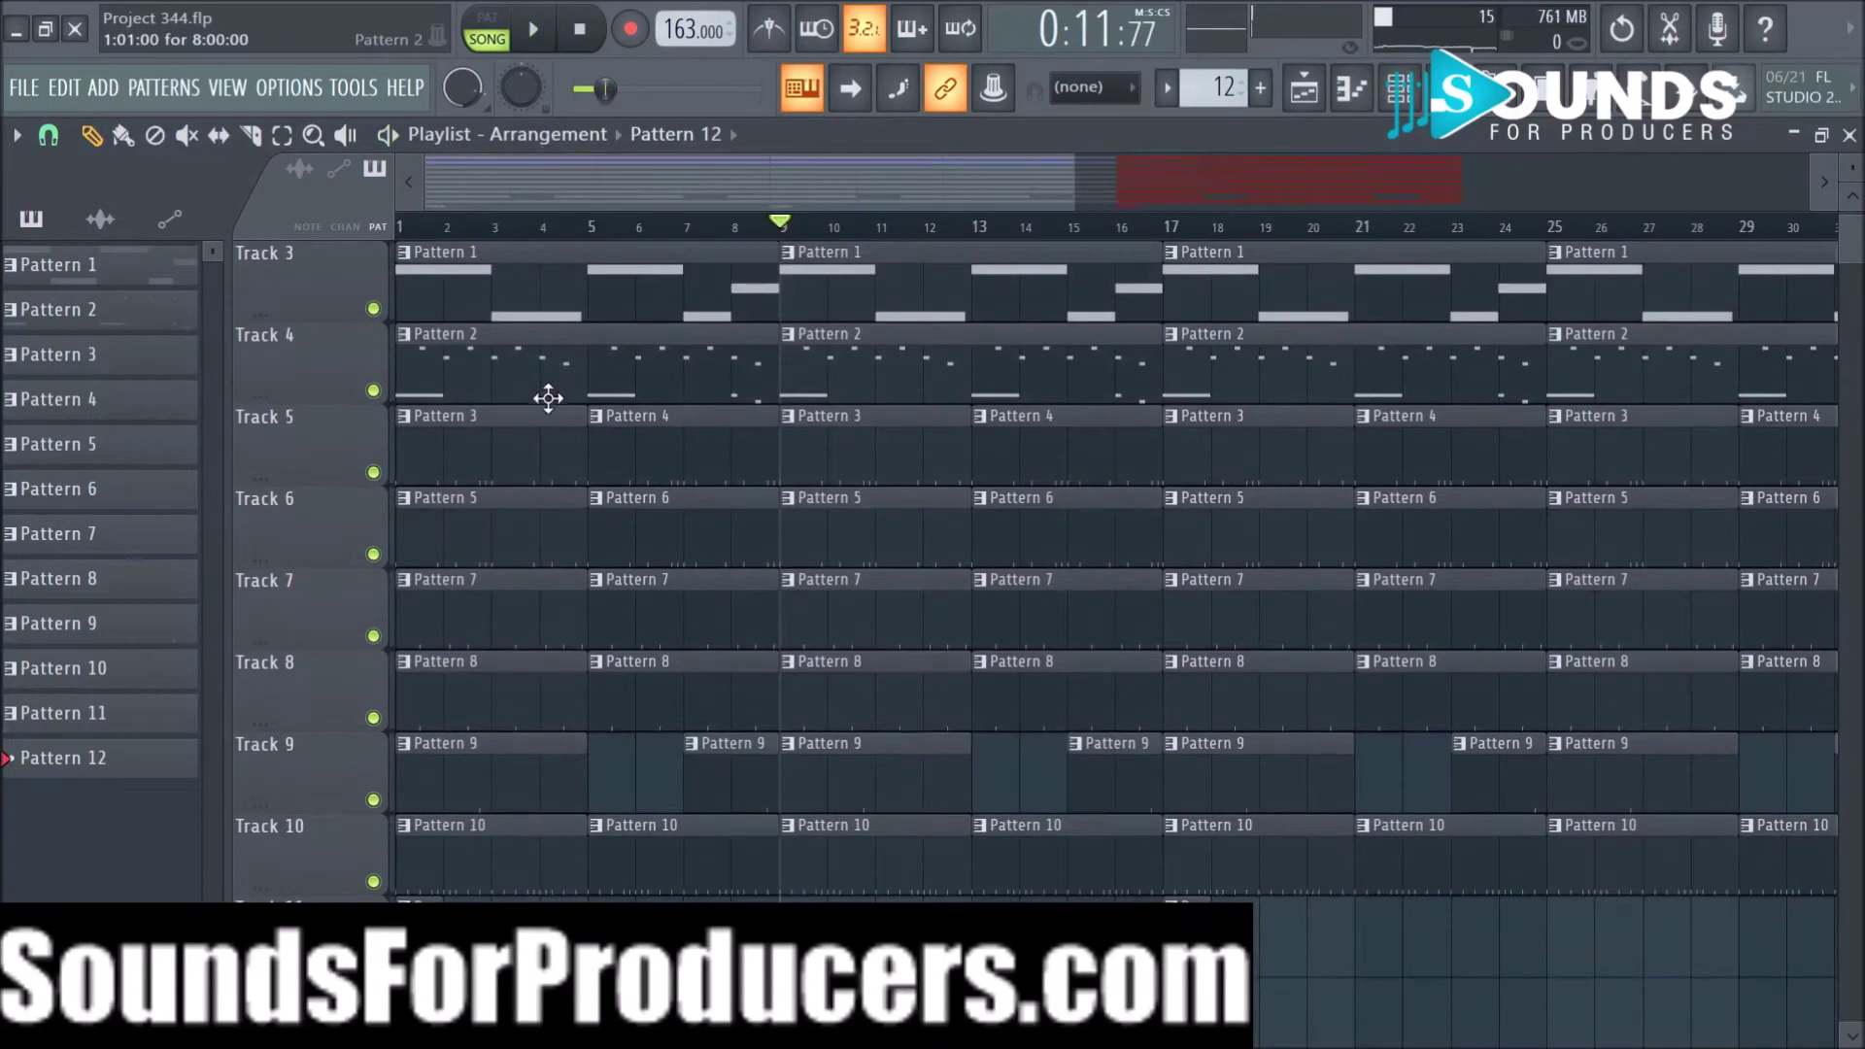
{"action": "right_click", "coordinate": [491, 445]}
{"action": "right_click", "coordinate": [855, 457]}
{"action": "right_click", "coordinate": [1040, 462]}
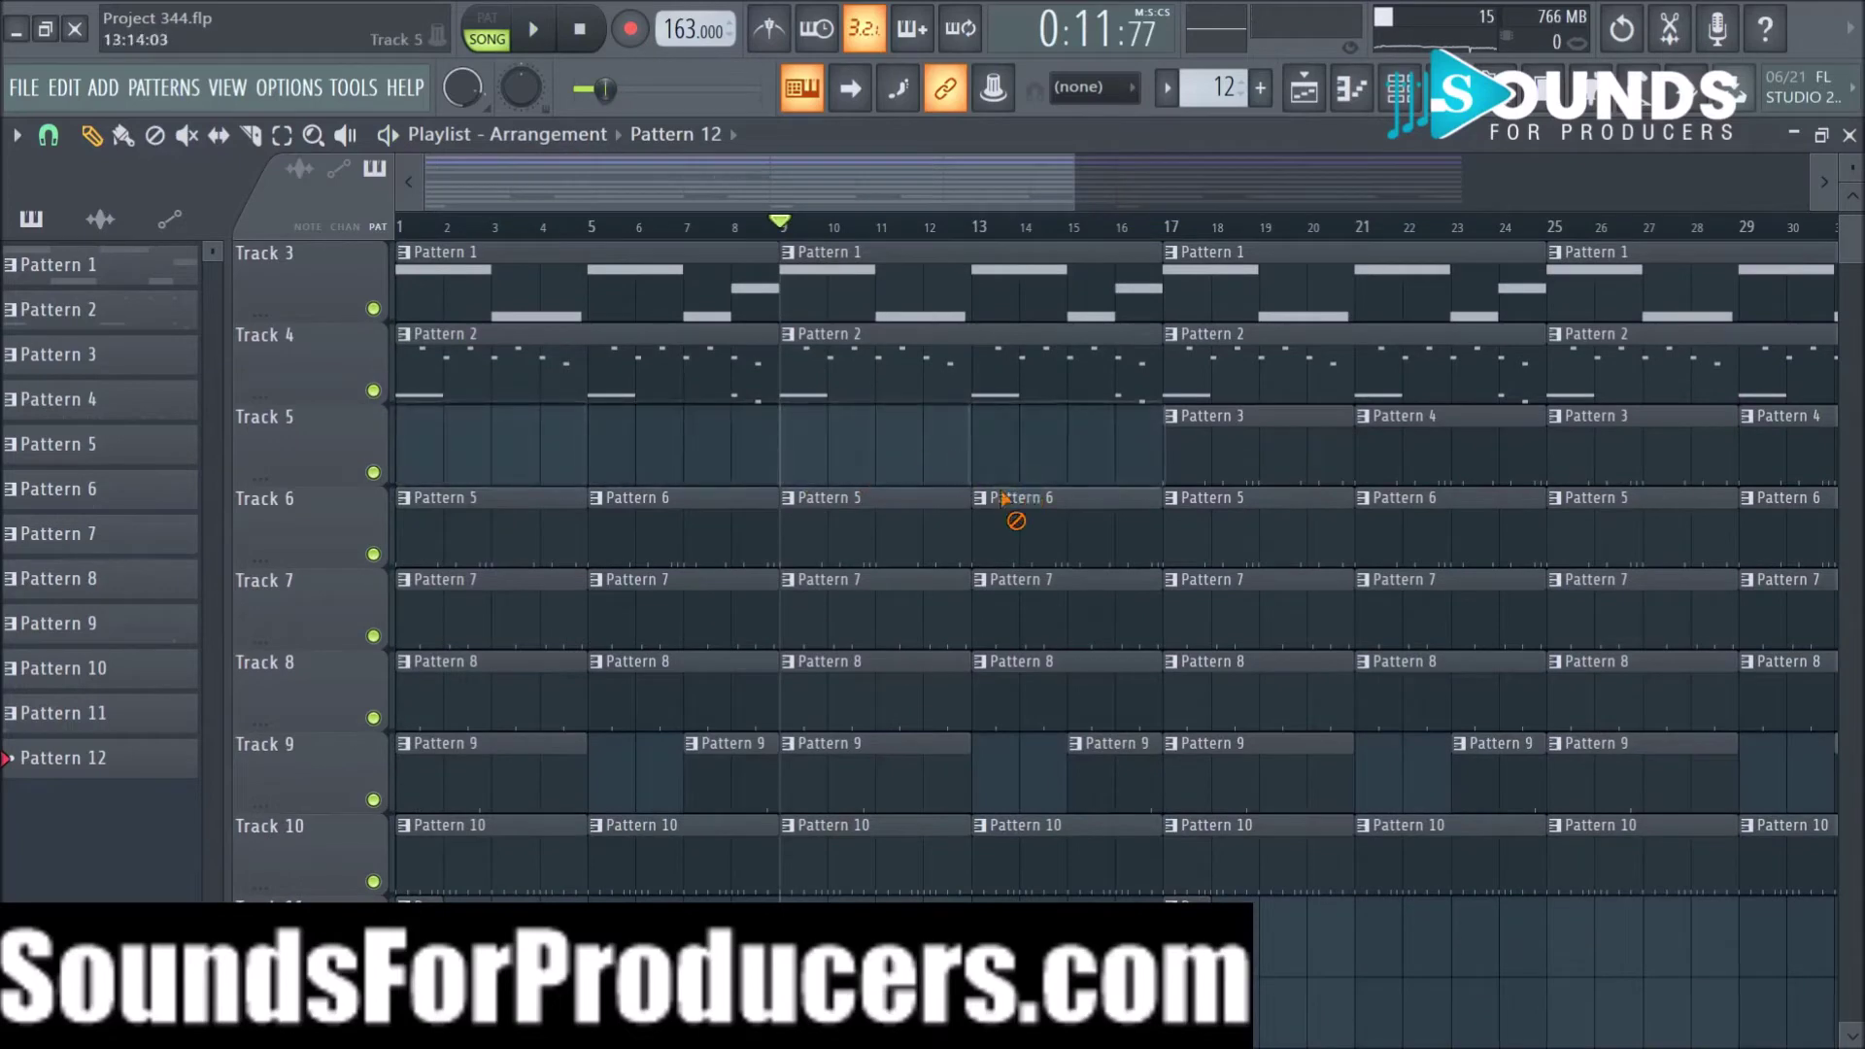
Step: Delete the Pattern 5, 6 and 7 clips on Tracks 6 and 7 before bar 17
{"action": "right_click", "coordinate": [1010, 515]}
{"action": "right_click", "coordinate": [875, 530]}
{"action": "right_click", "coordinate": [680, 537]}
{"action": "right_click", "coordinate": [515, 544]}
{"action": "right_click", "coordinate": [505, 607]}
{"action": "right_click", "coordinate": [680, 614]}
{"action": "right_click", "coordinate": [874, 614]}
{"action": "right_click", "coordinate": [1020, 622]}
Step: Delete the Pattern 8, 9 and 10 clips on Tracks 8 to 10 before bar 17
{"action": "right_click", "coordinate": [1069, 690]}
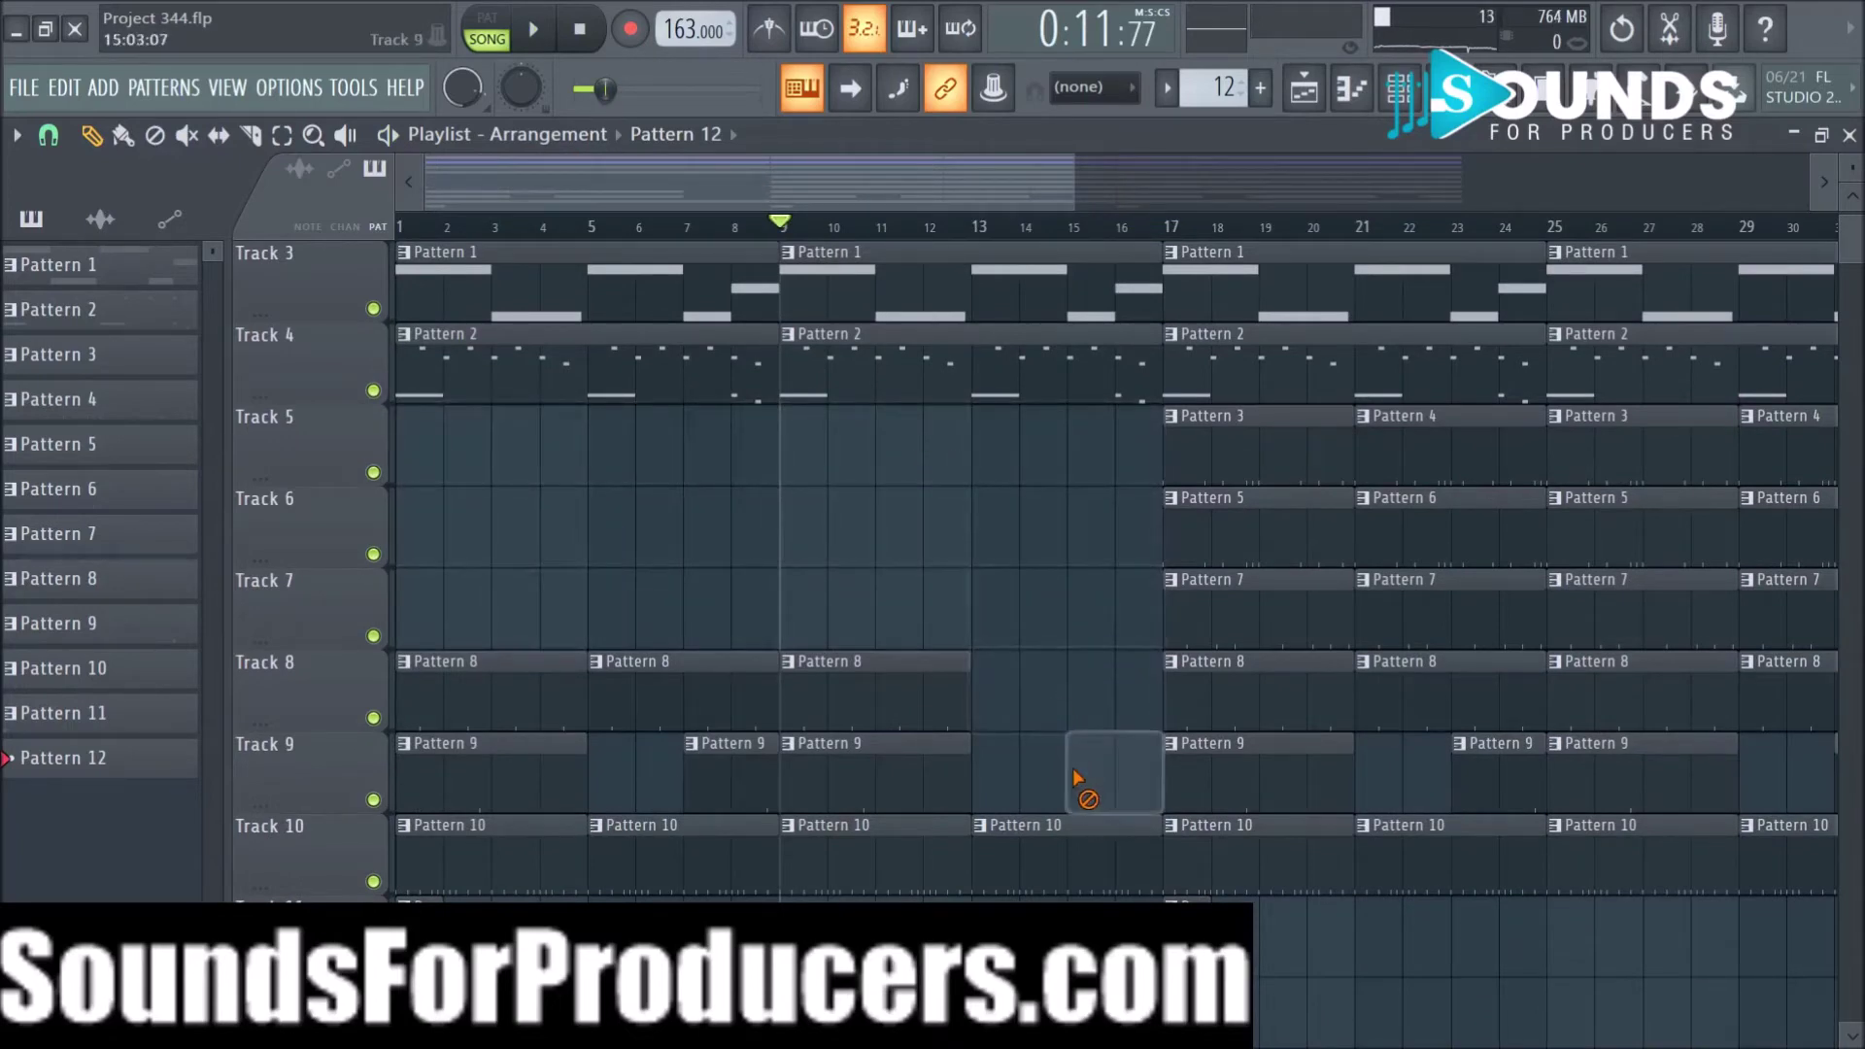
{"action": "right_click", "coordinate": [1098, 768]}
{"action": "right_click", "coordinate": [874, 768]}
{"action": "right_click", "coordinate": [825, 695]}
{"action": "right_click", "coordinate": [680, 699]}
{"action": "right_click", "coordinate": [486, 700]}
{"action": "right_click", "coordinate": [531, 739]}
{"action": "right_click", "coordinate": [544, 846]}
{"action": "right_click", "coordinate": [680, 835]}
{"action": "right_click", "coordinate": [729, 768]}
{"action": "right_click", "coordinate": [845, 854]}
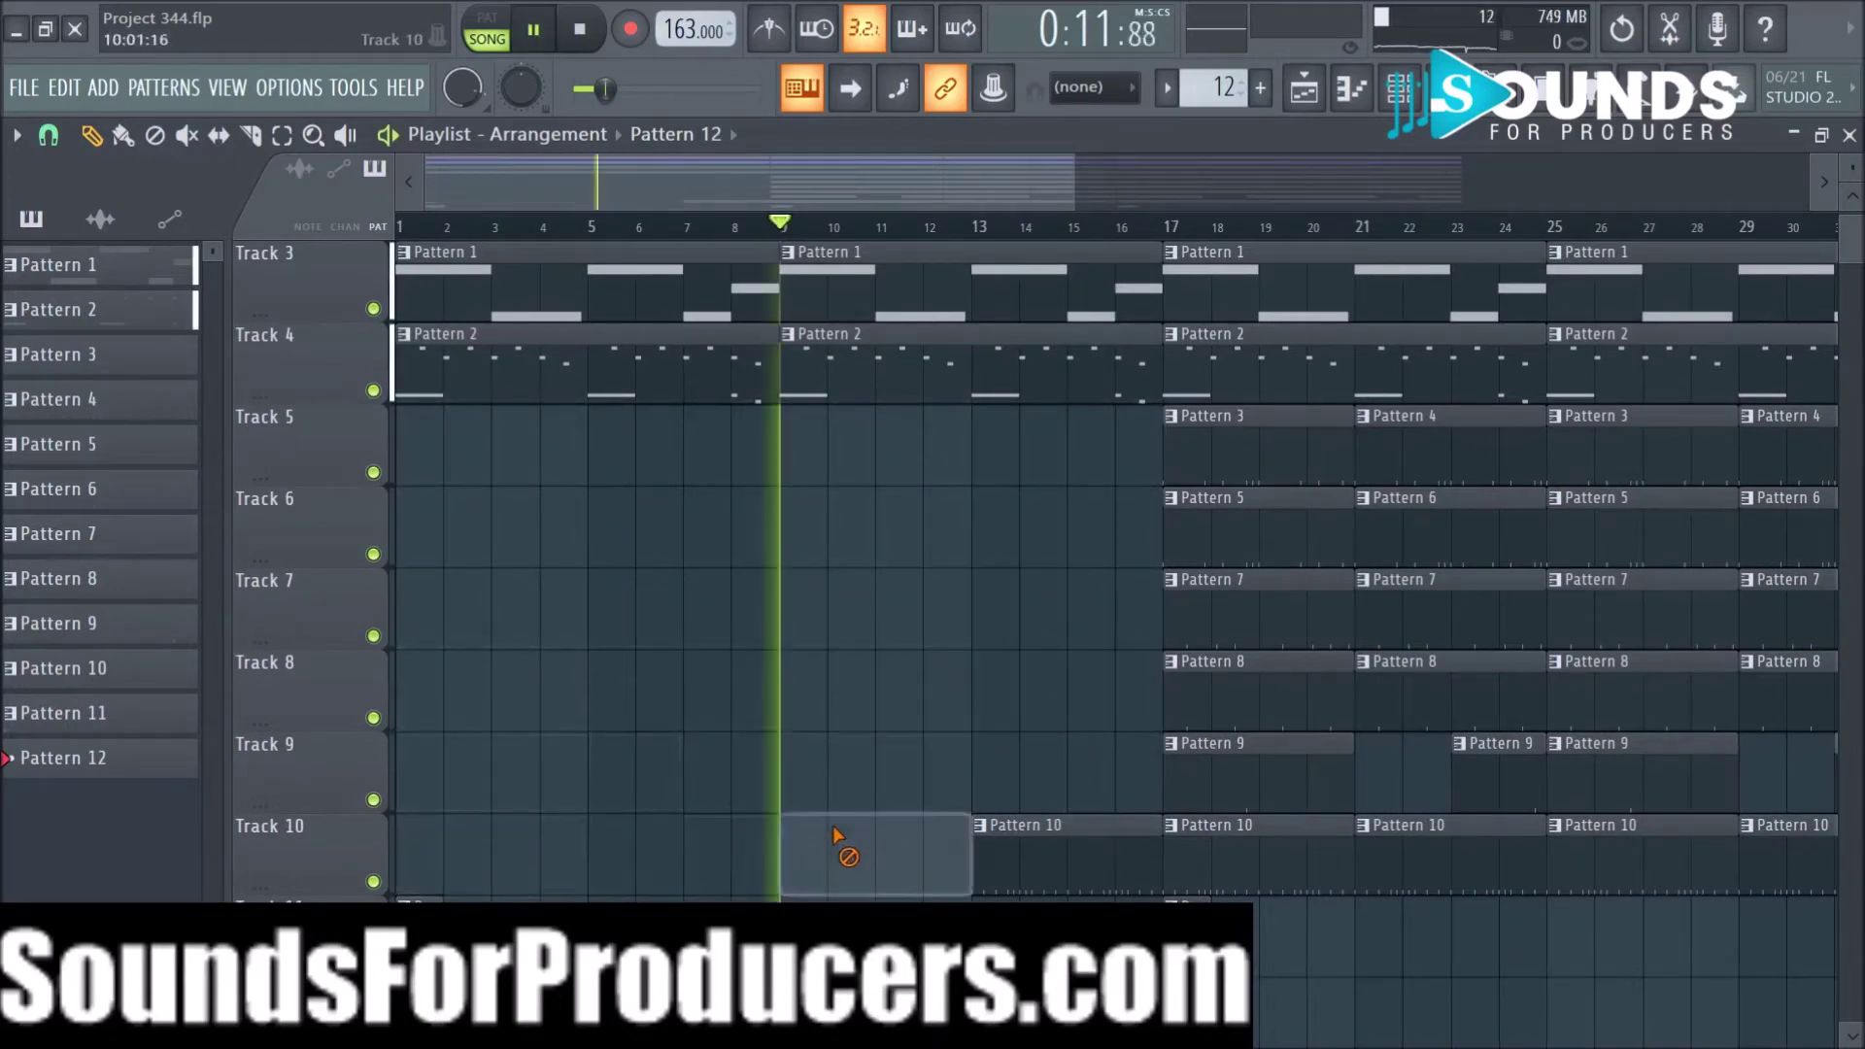
{"action": "right_click", "coordinate": [978, 866]}
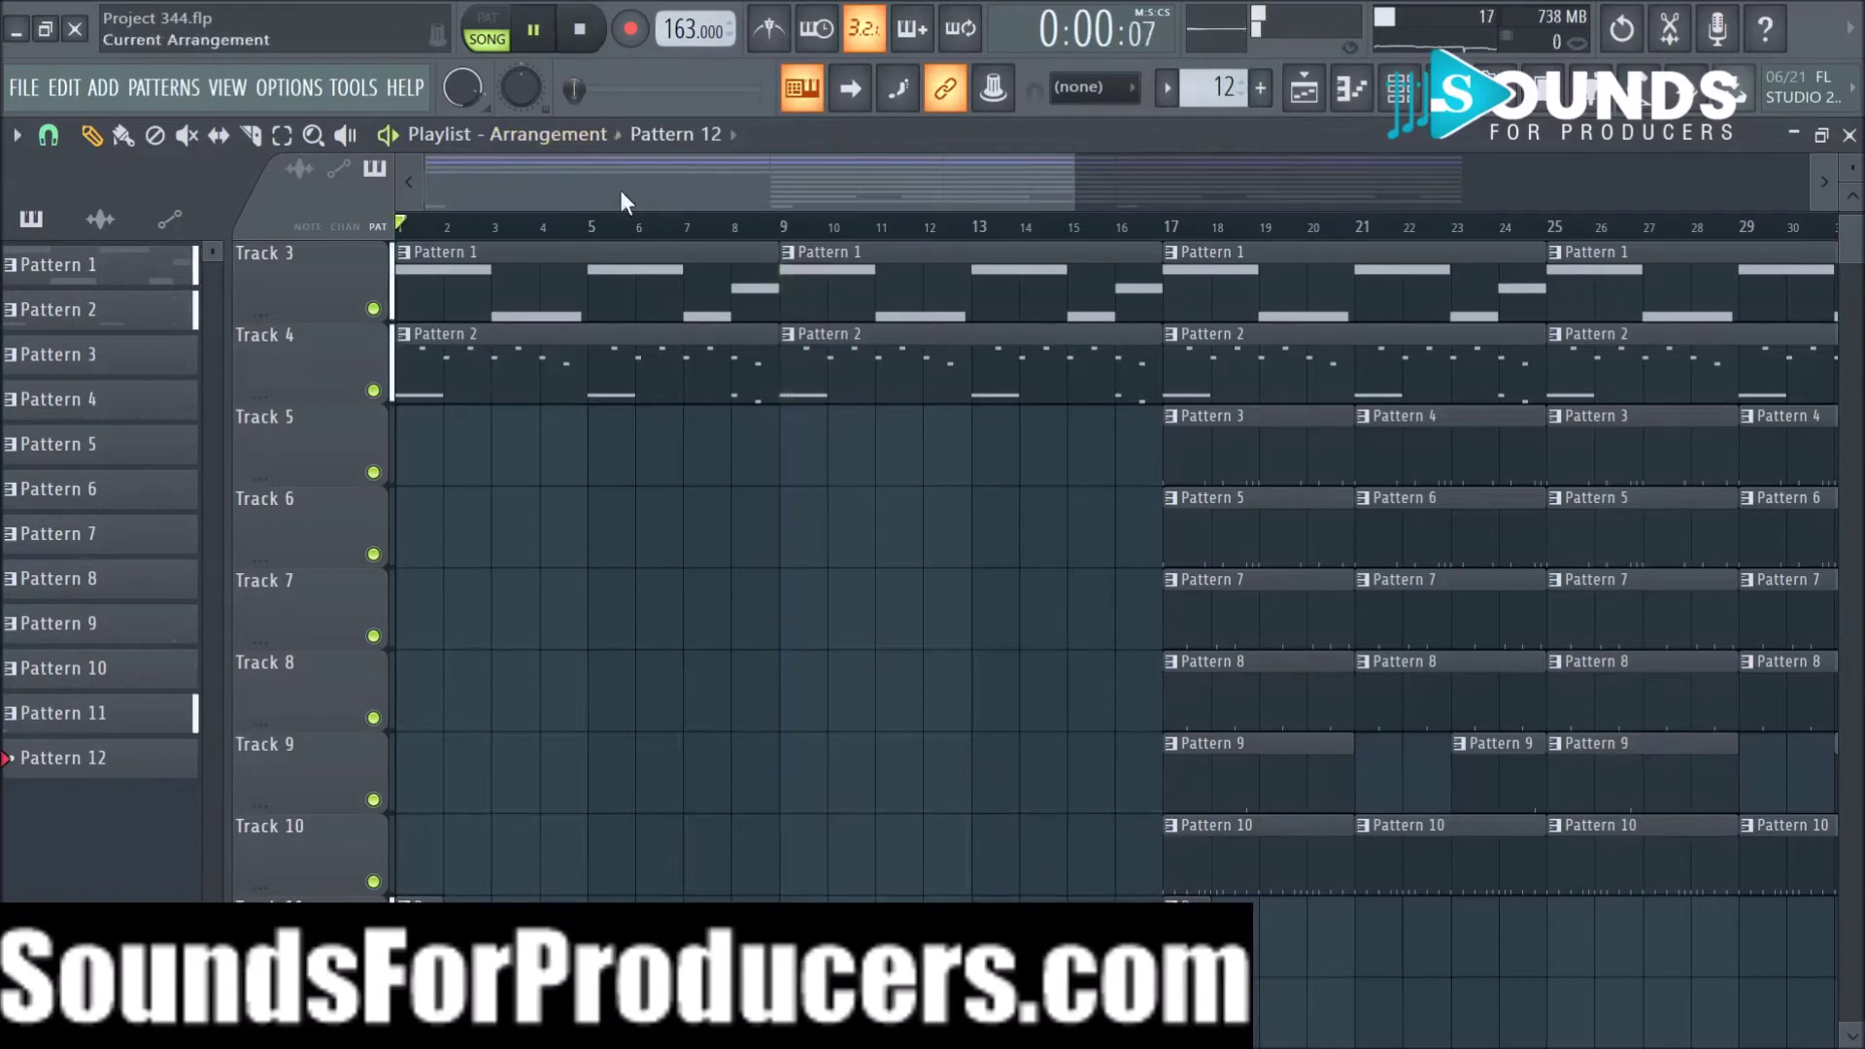
Step: Stop playback and delete both Pattern 1 clips on Track 3 before bar 17
{"action": "scroll", "coordinate": [841, 729], "scroll_direction": "up", "scroll_amount": 2}
{"action": "scroll", "coordinate": [798, 231], "scroll_direction": "down", "scroll_amount": 2}
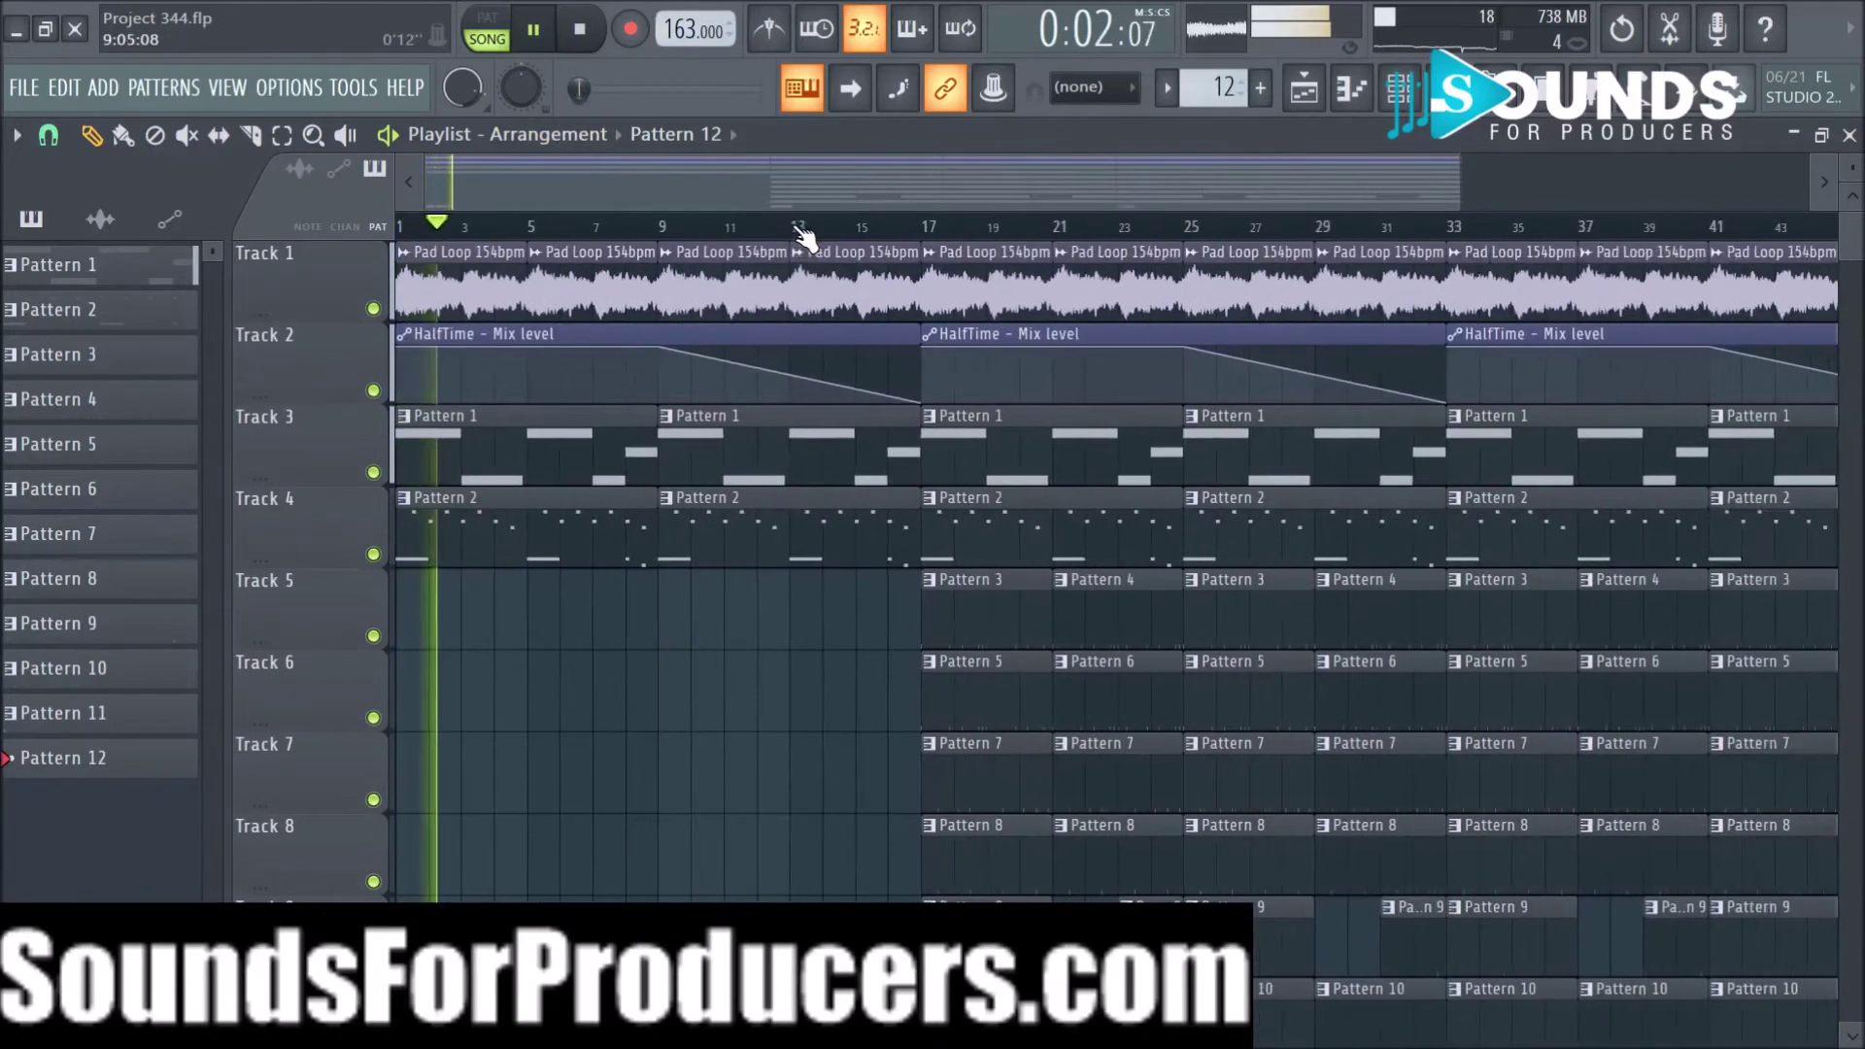
{"action": "scroll", "coordinate": [800, 236], "scroll_direction": "down", "scroll_amount": 1}
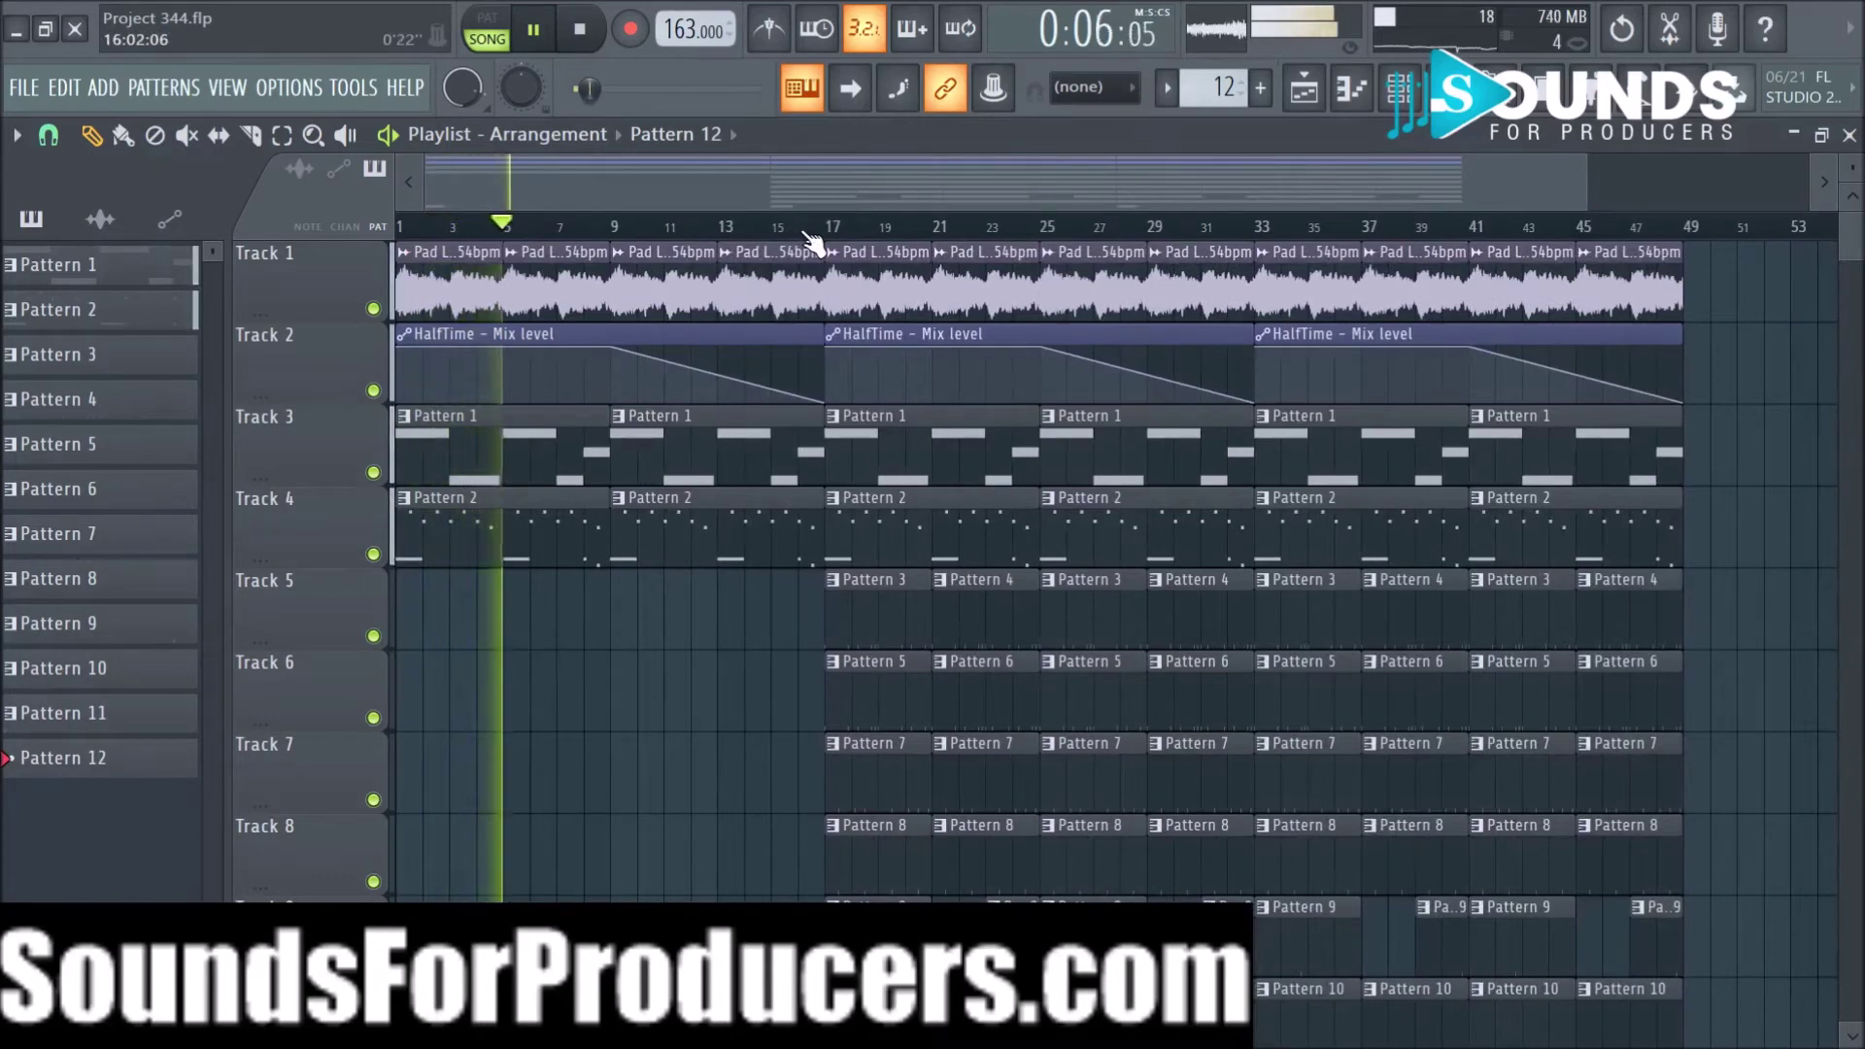
{"action": "key", "text": "space"}
{"action": "right_click", "coordinate": [573, 466]}
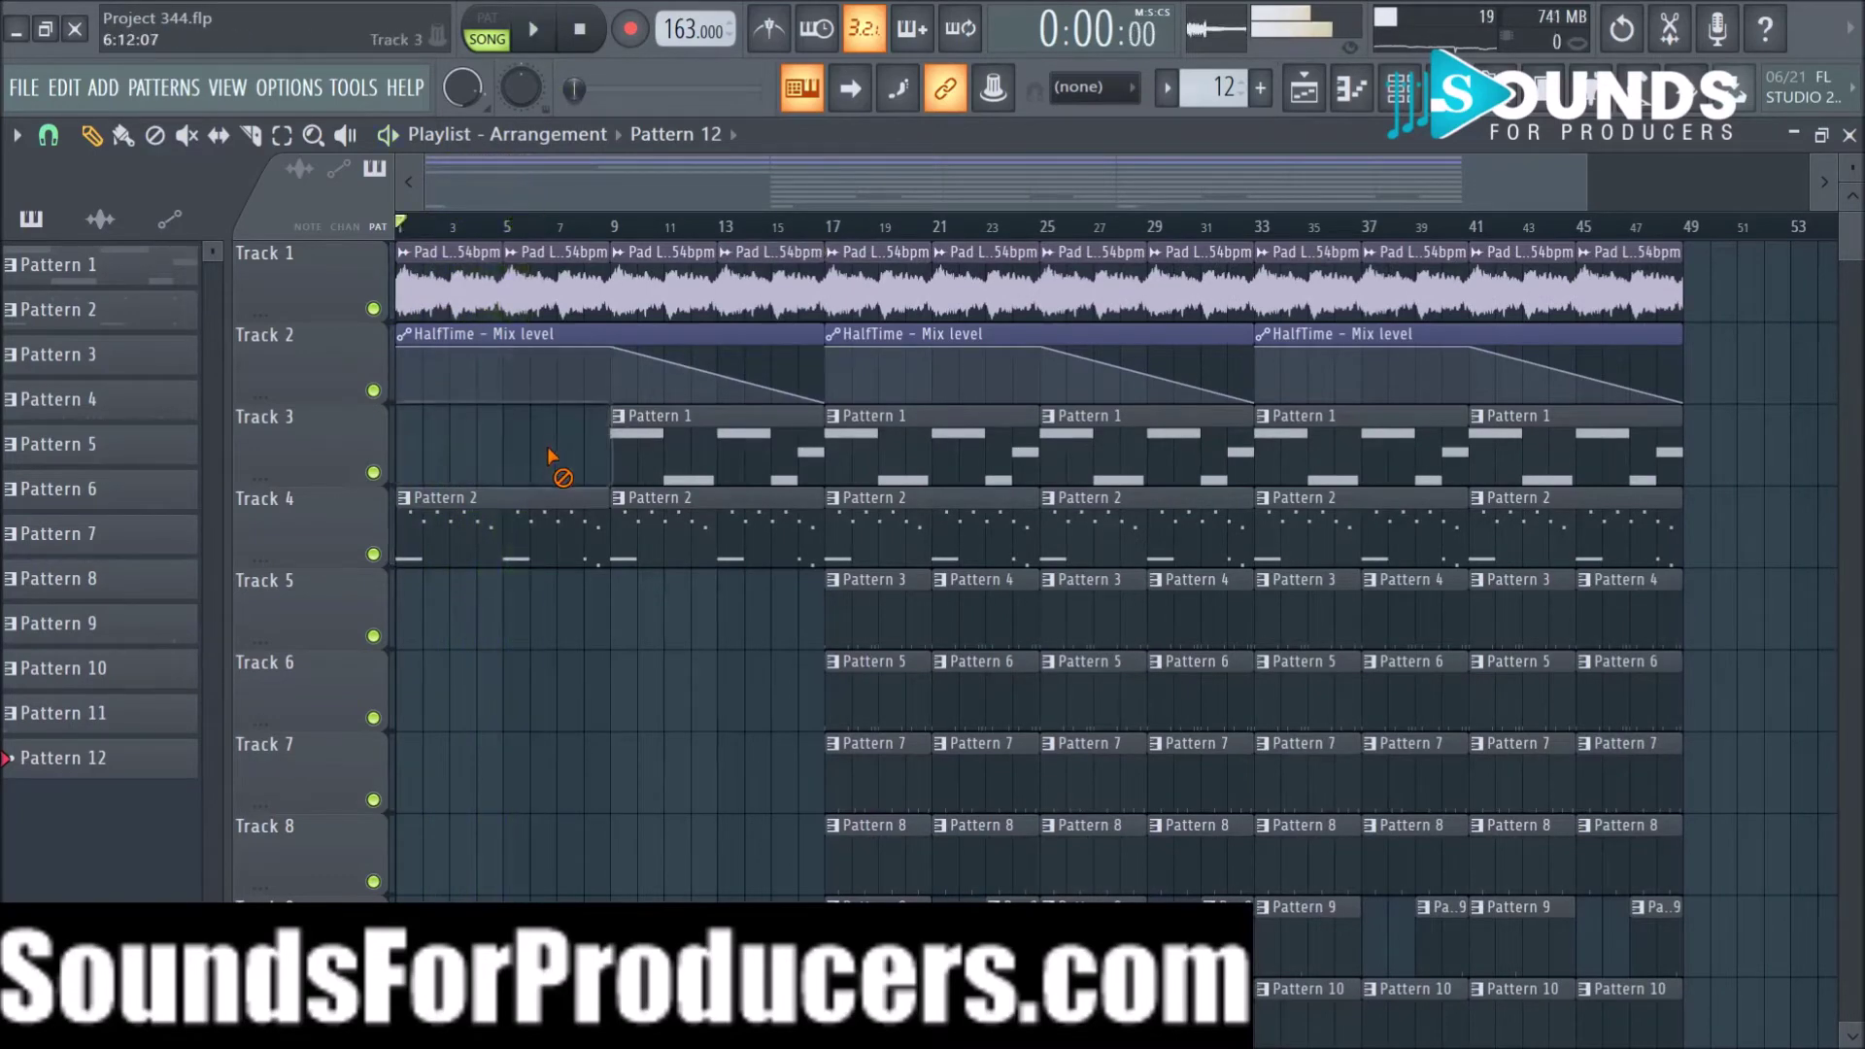
{"action": "right_click", "coordinate": [678, 462]}
Step: Look over the tracks of the extended arrangement around the transition at bar 17 during playback
{"action": "scroll", "coordinate": [685, 243], "scroll_direction": "down", "scroll_amount": 1}
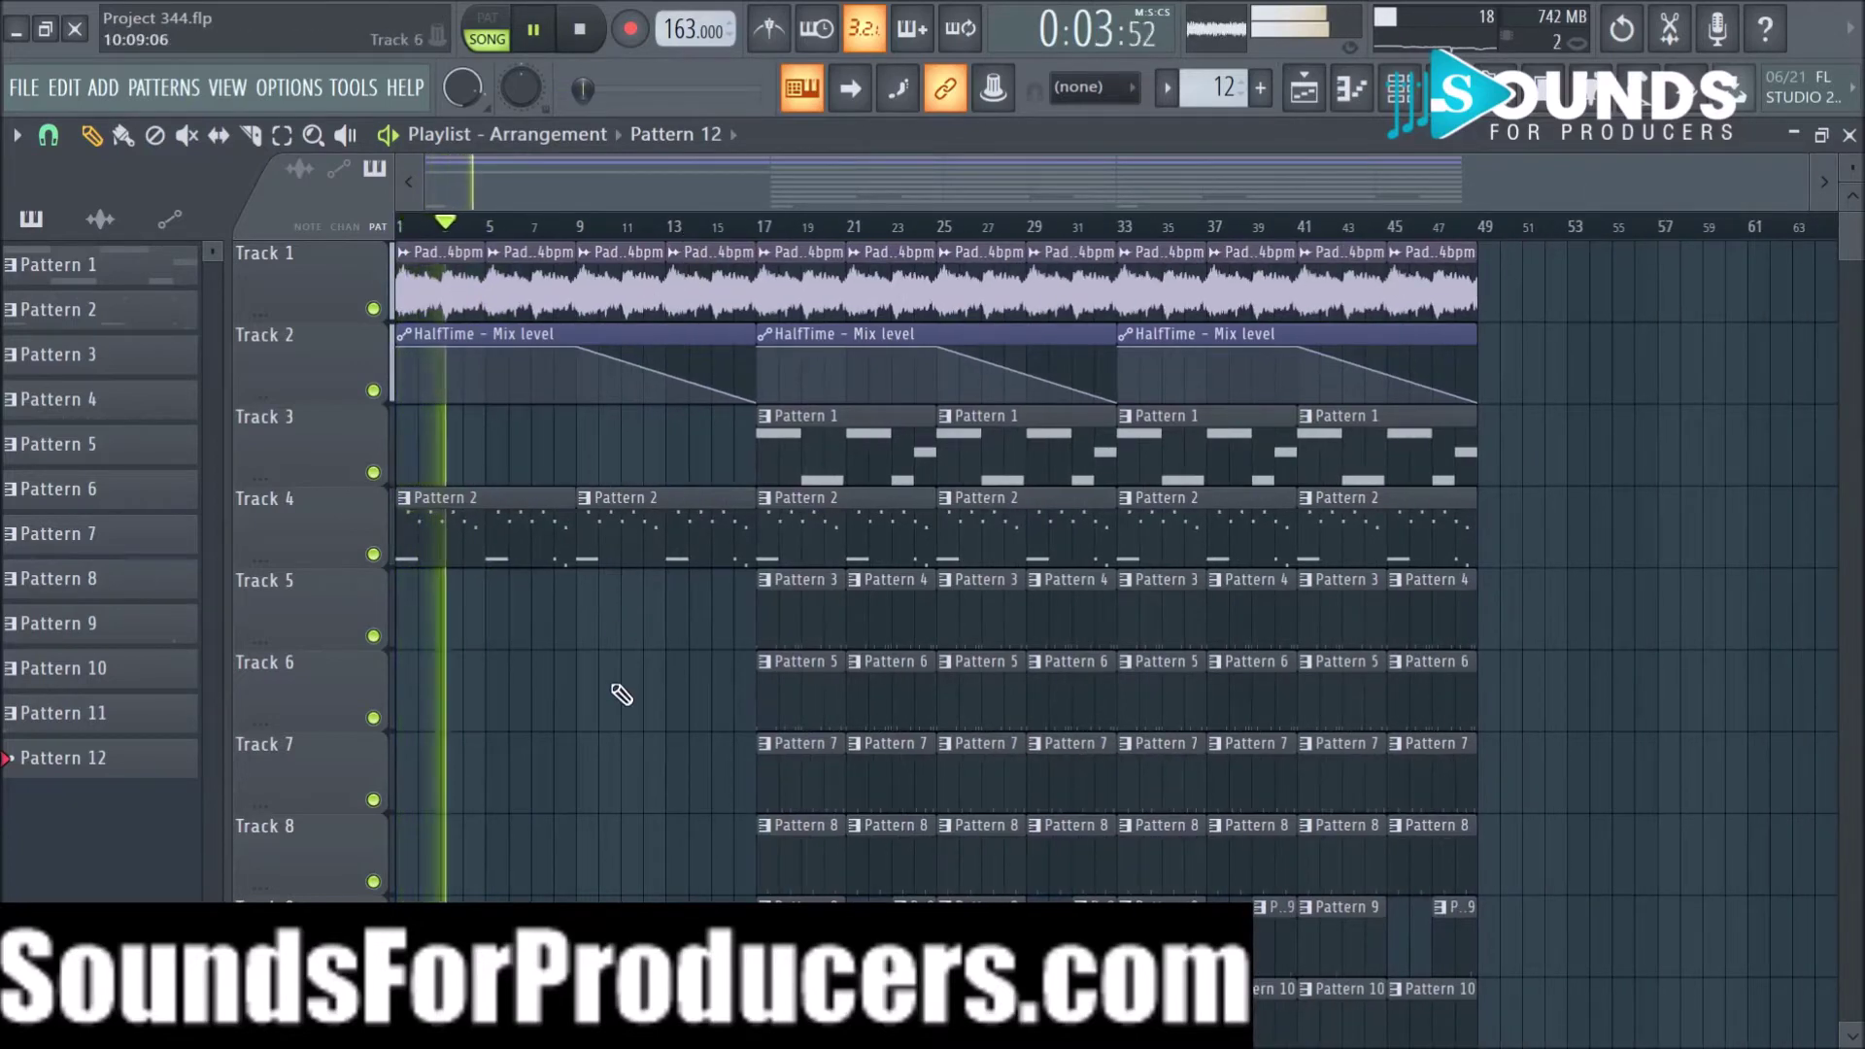
{"action": "scroll", "coordinate": [622, 694], "scroll_direction": "down", "scroll_amount": 2}
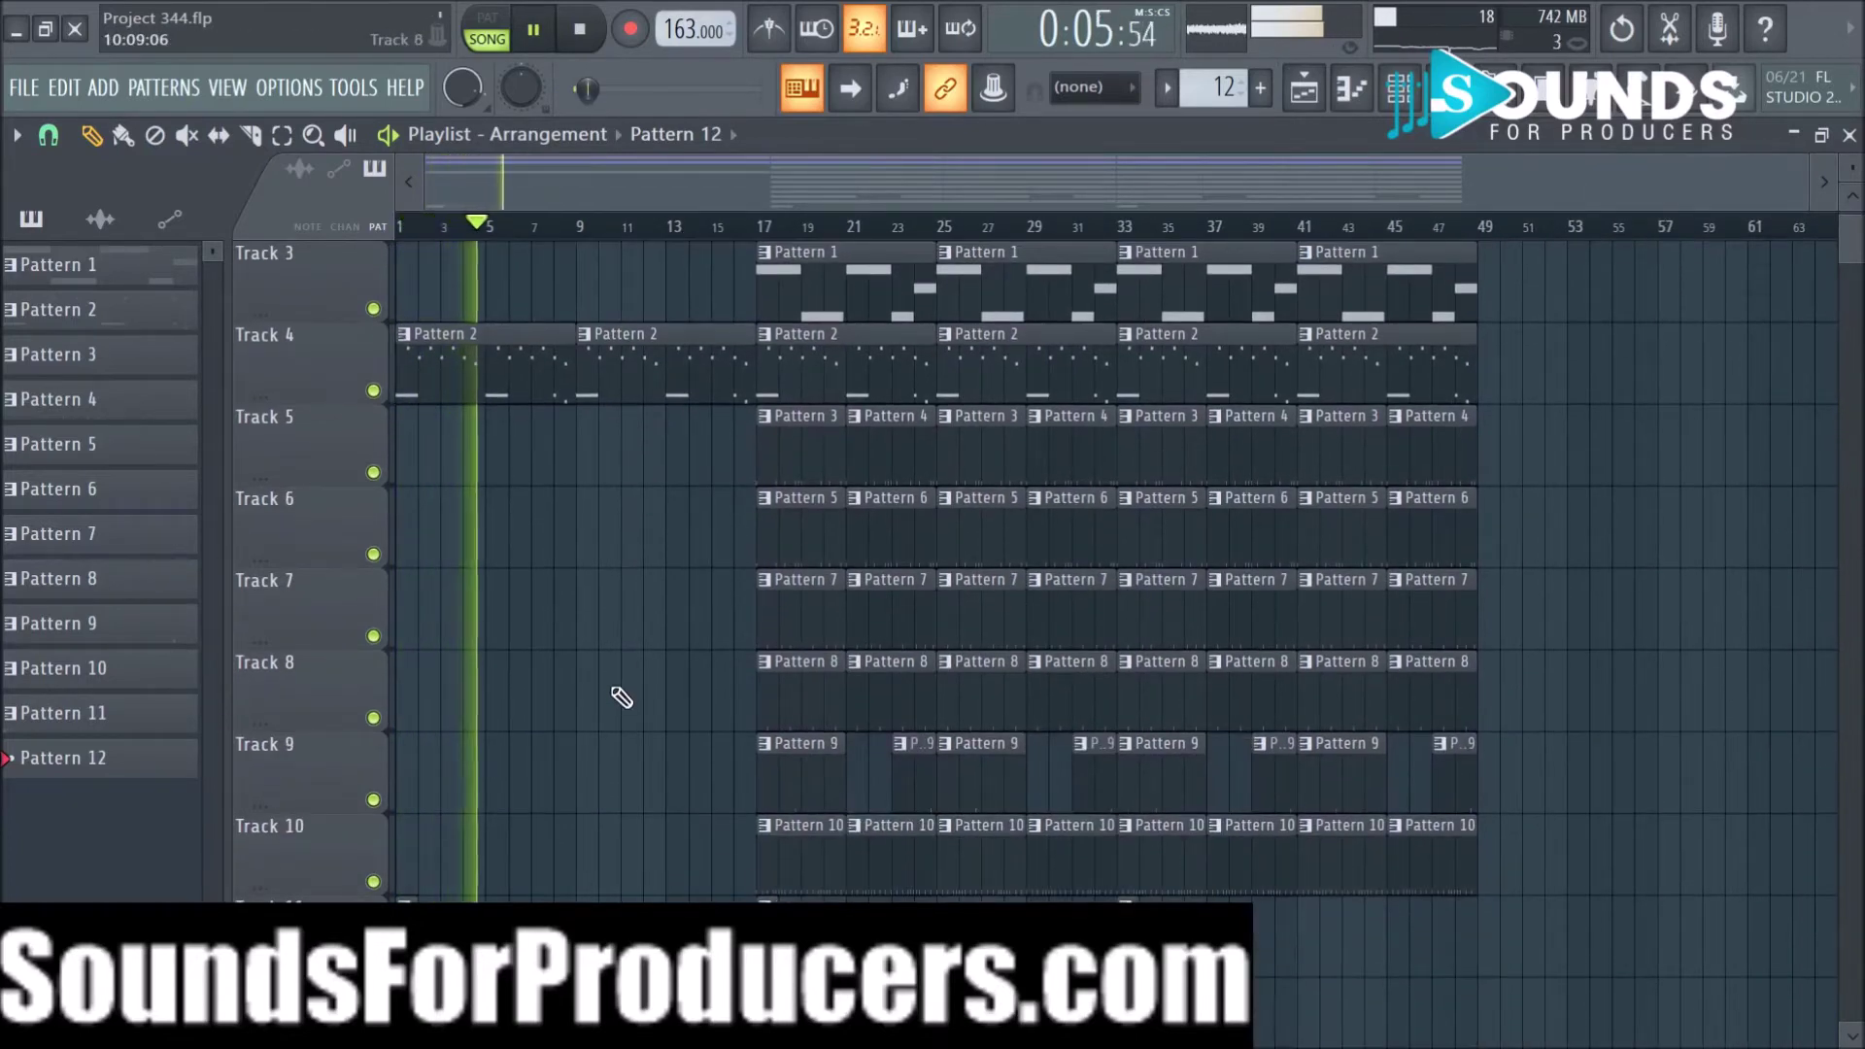
{"action": "scroll", "coordinate": [622, 705], "scroll_direction": "up", "scroll_amount": 2}
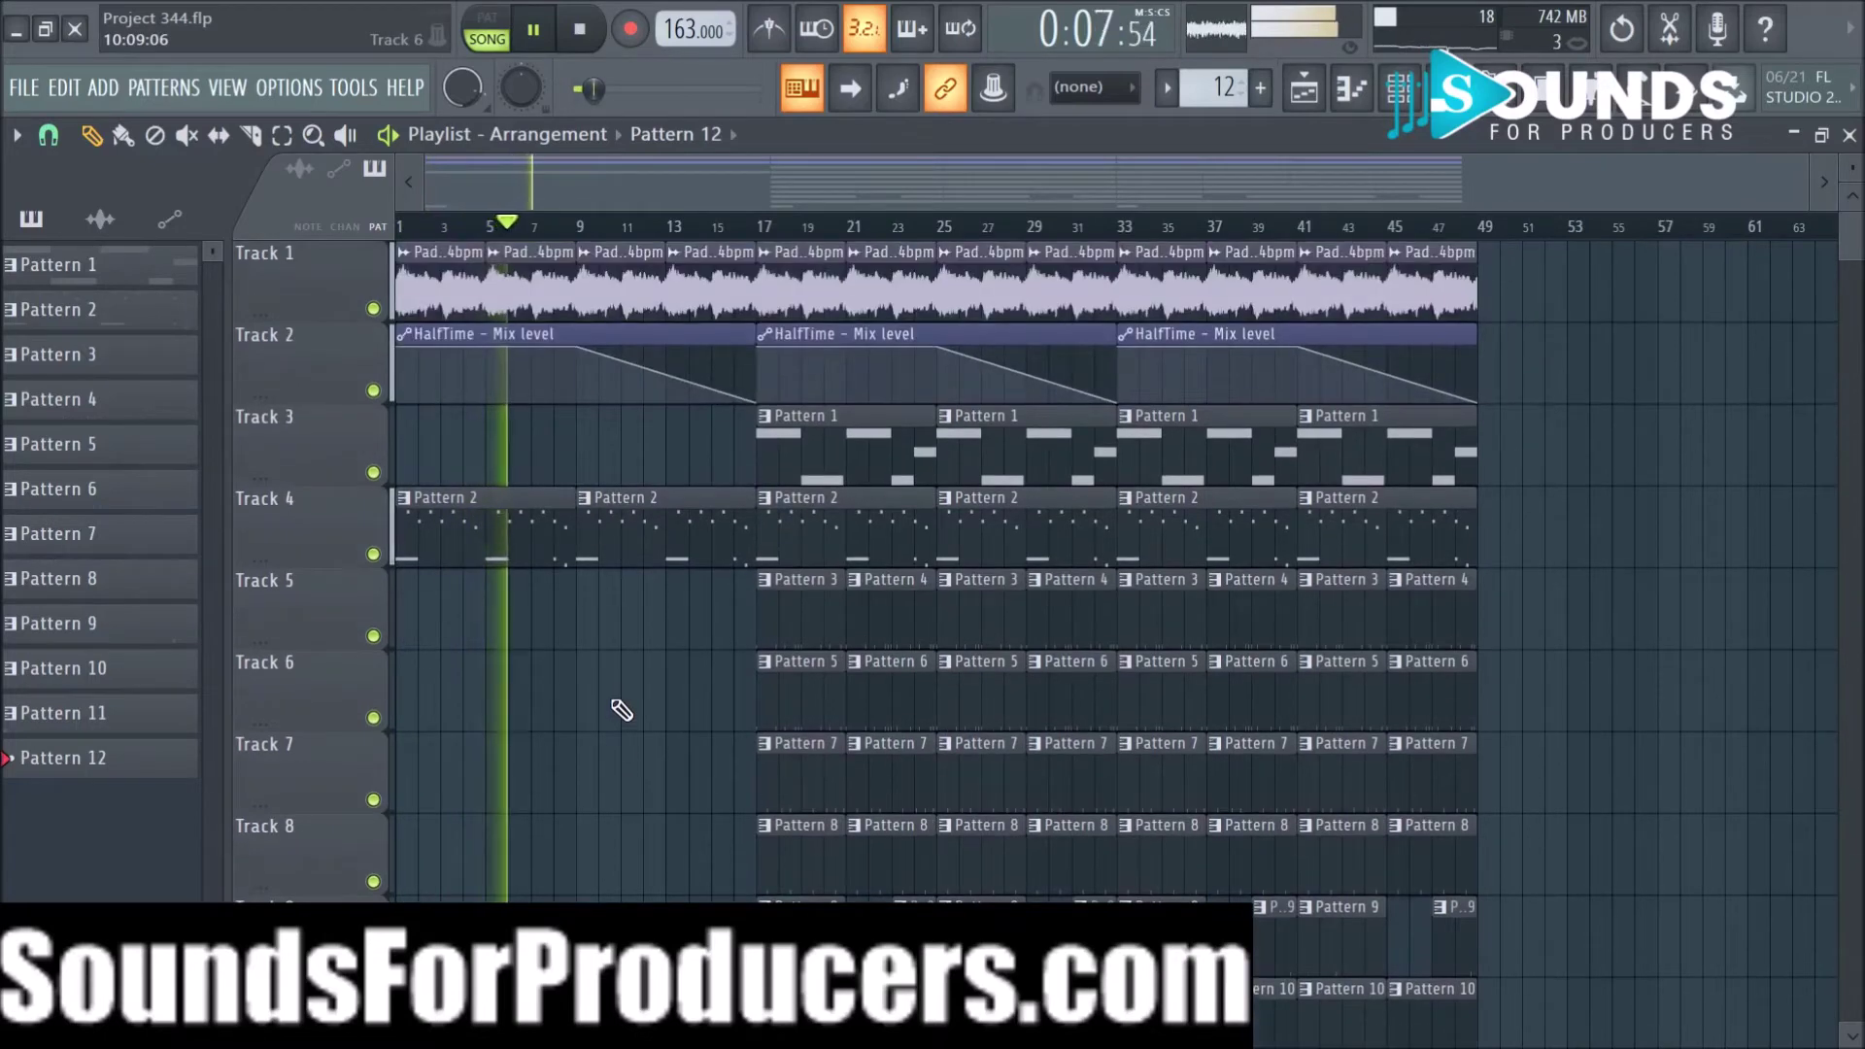
{"action": "scroll", "coordinate": [622, 710], "scroll_direction": "down", "scroll_amount": 3}
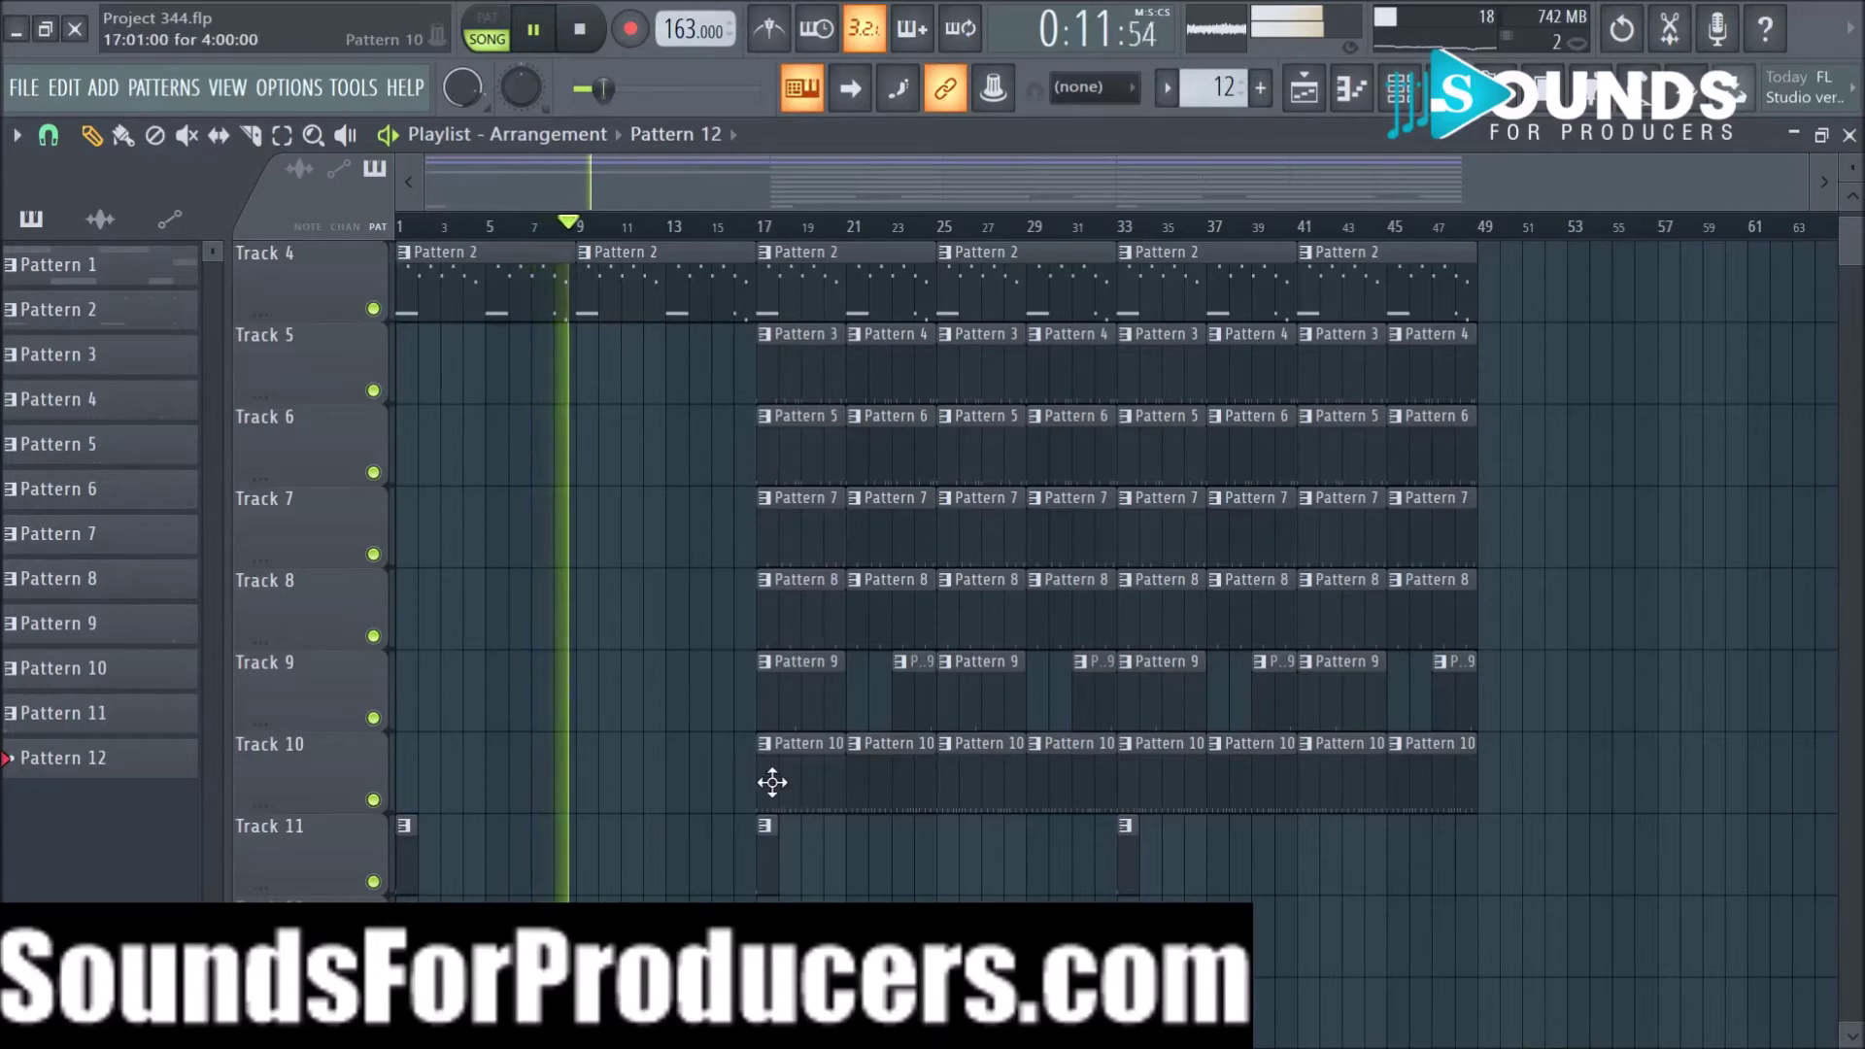
{"action": "scroll", "coordinate": [816, 243], "scroll_direction": "up", "scroll_amount": 2}
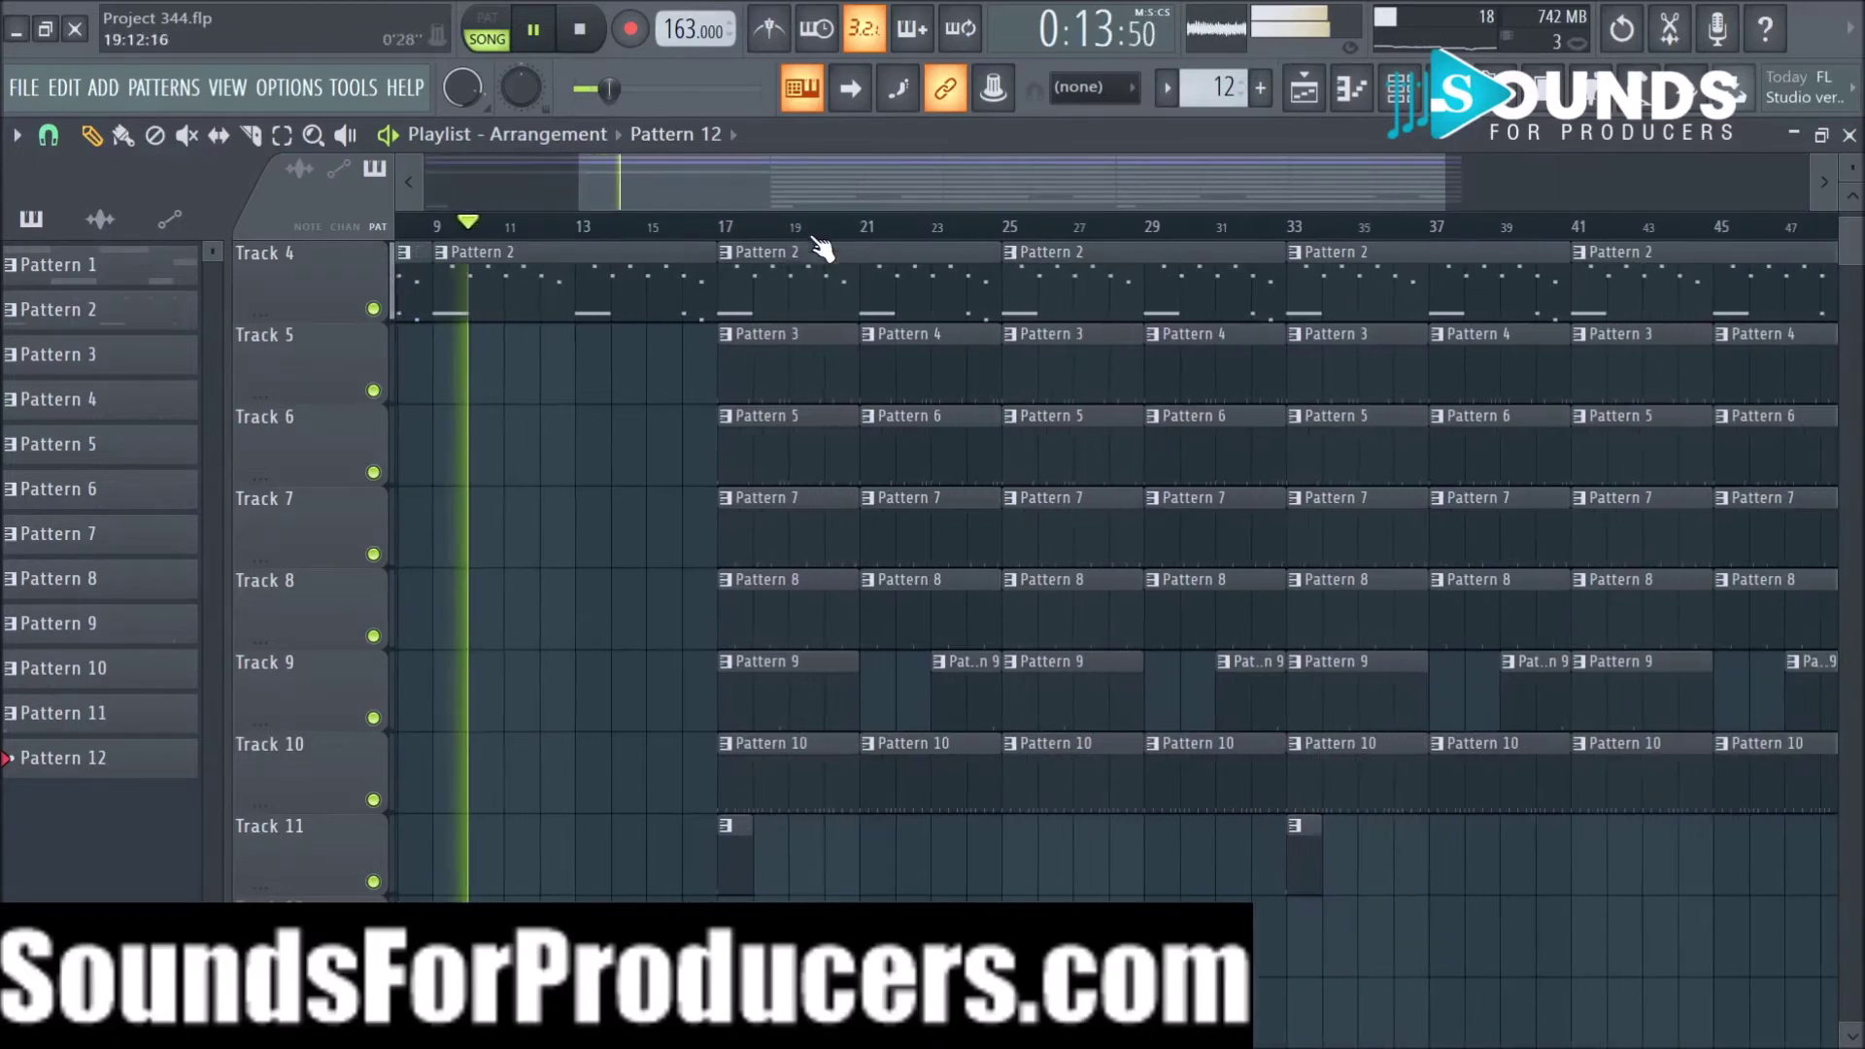
{"action": "scroll", "coordinate": [729, 521], "scroll_direction": "up", "scroll_amount": 3}
{"action": "scroll", "coordinate": [729, 521], "scroll_direction": "down", "scroll_amount": 3}
{"action": "scroll", "coordinate": [742, 632], "scroll_direction": "up", "scroll_amount": 2}
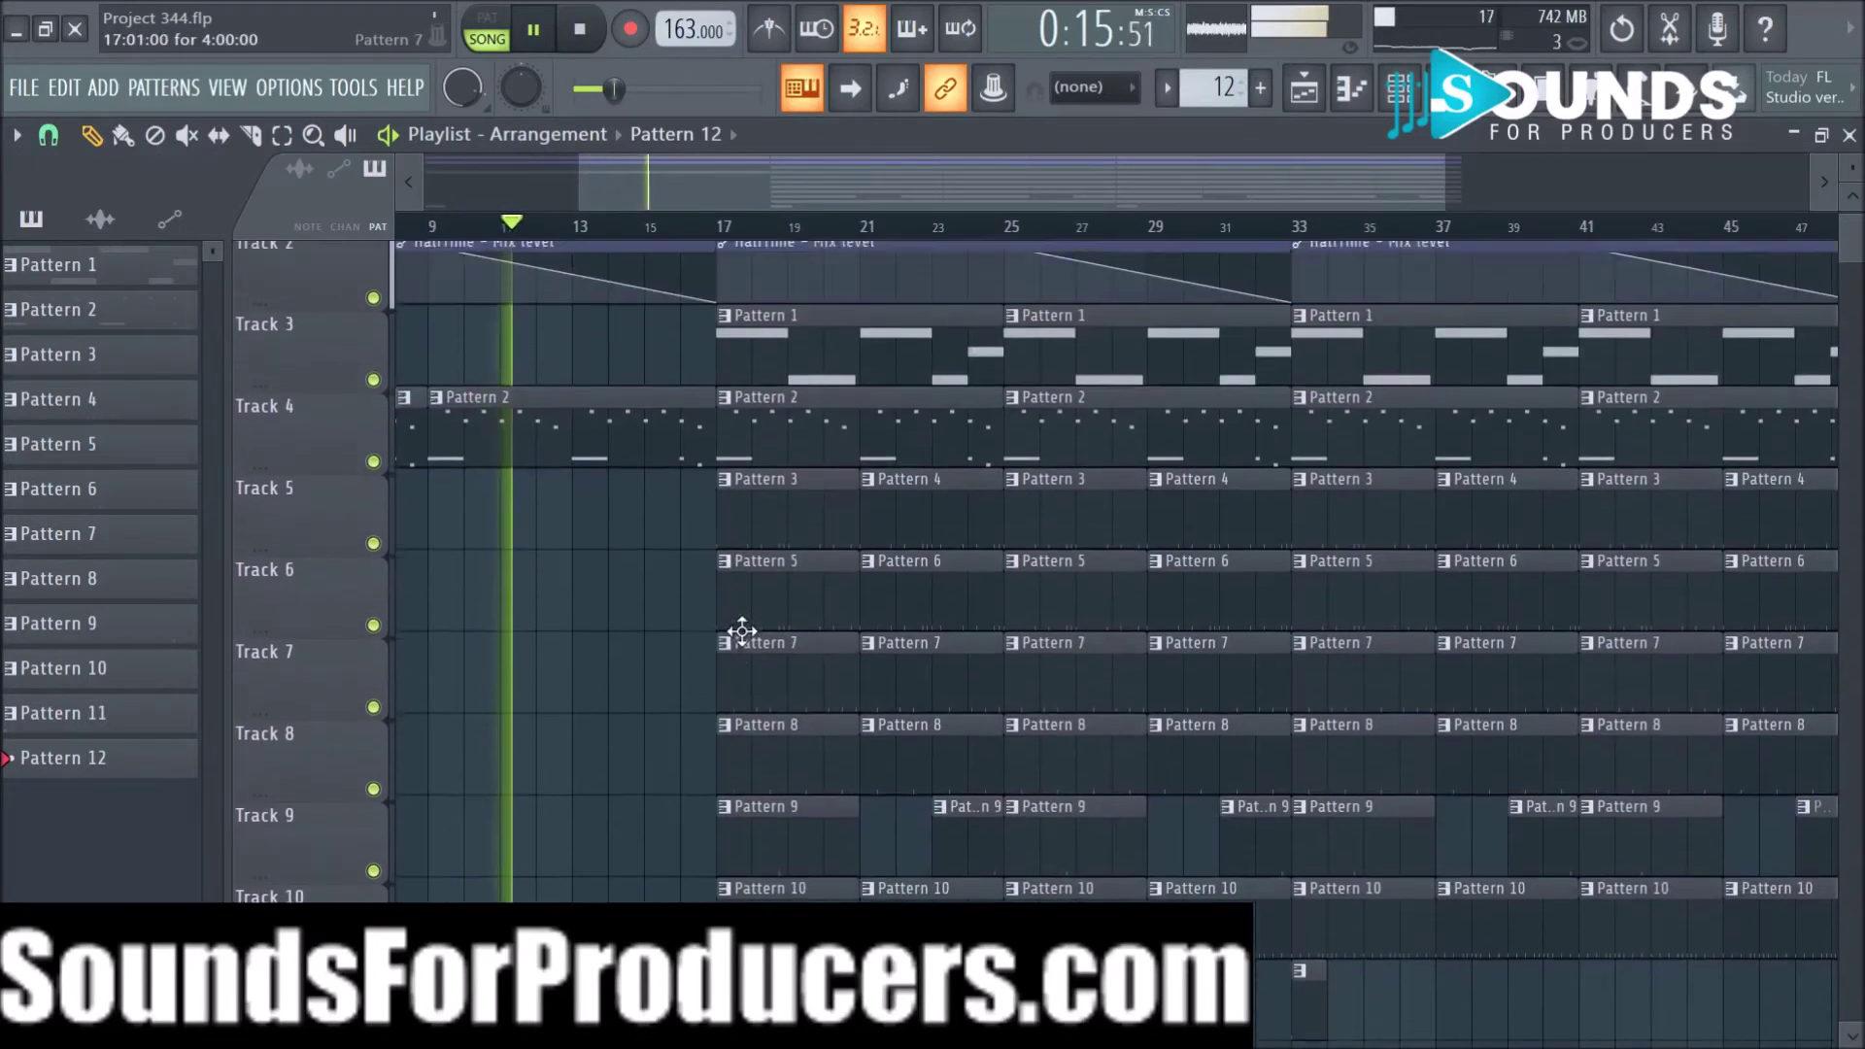
{"action": "scroll", "coordinate": [741, 631], "scroll_direction": "up", "scroll_amount": 1}
{"action": "scroll", "coordinate": [742, 631], "scroll_direction": "down", "scroll_amount": 2}
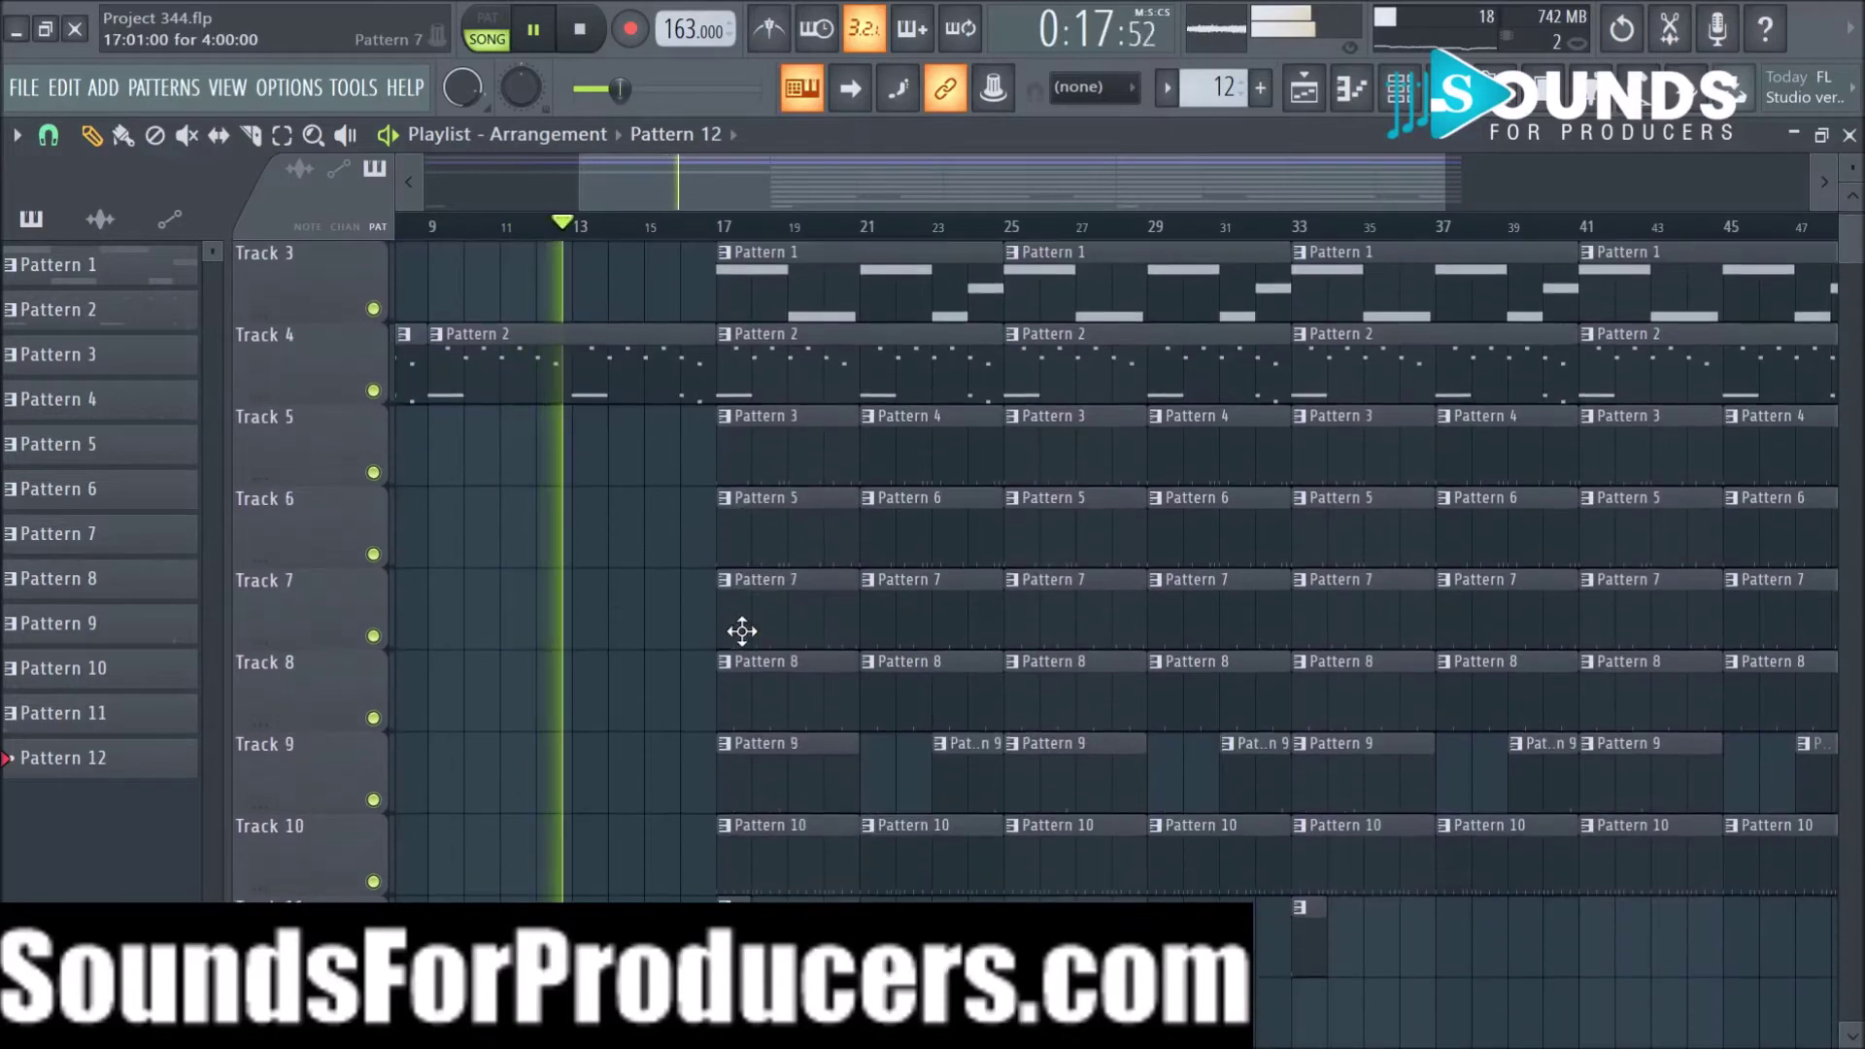
{"action": "scroll", "coordinate": [781, 833], "scroll_direction": "up", "scroll_amount": 2}
{"action": "scroll", "coordinate": [783, 836], "scroll_direction": "down", "scroll_amount": 1}
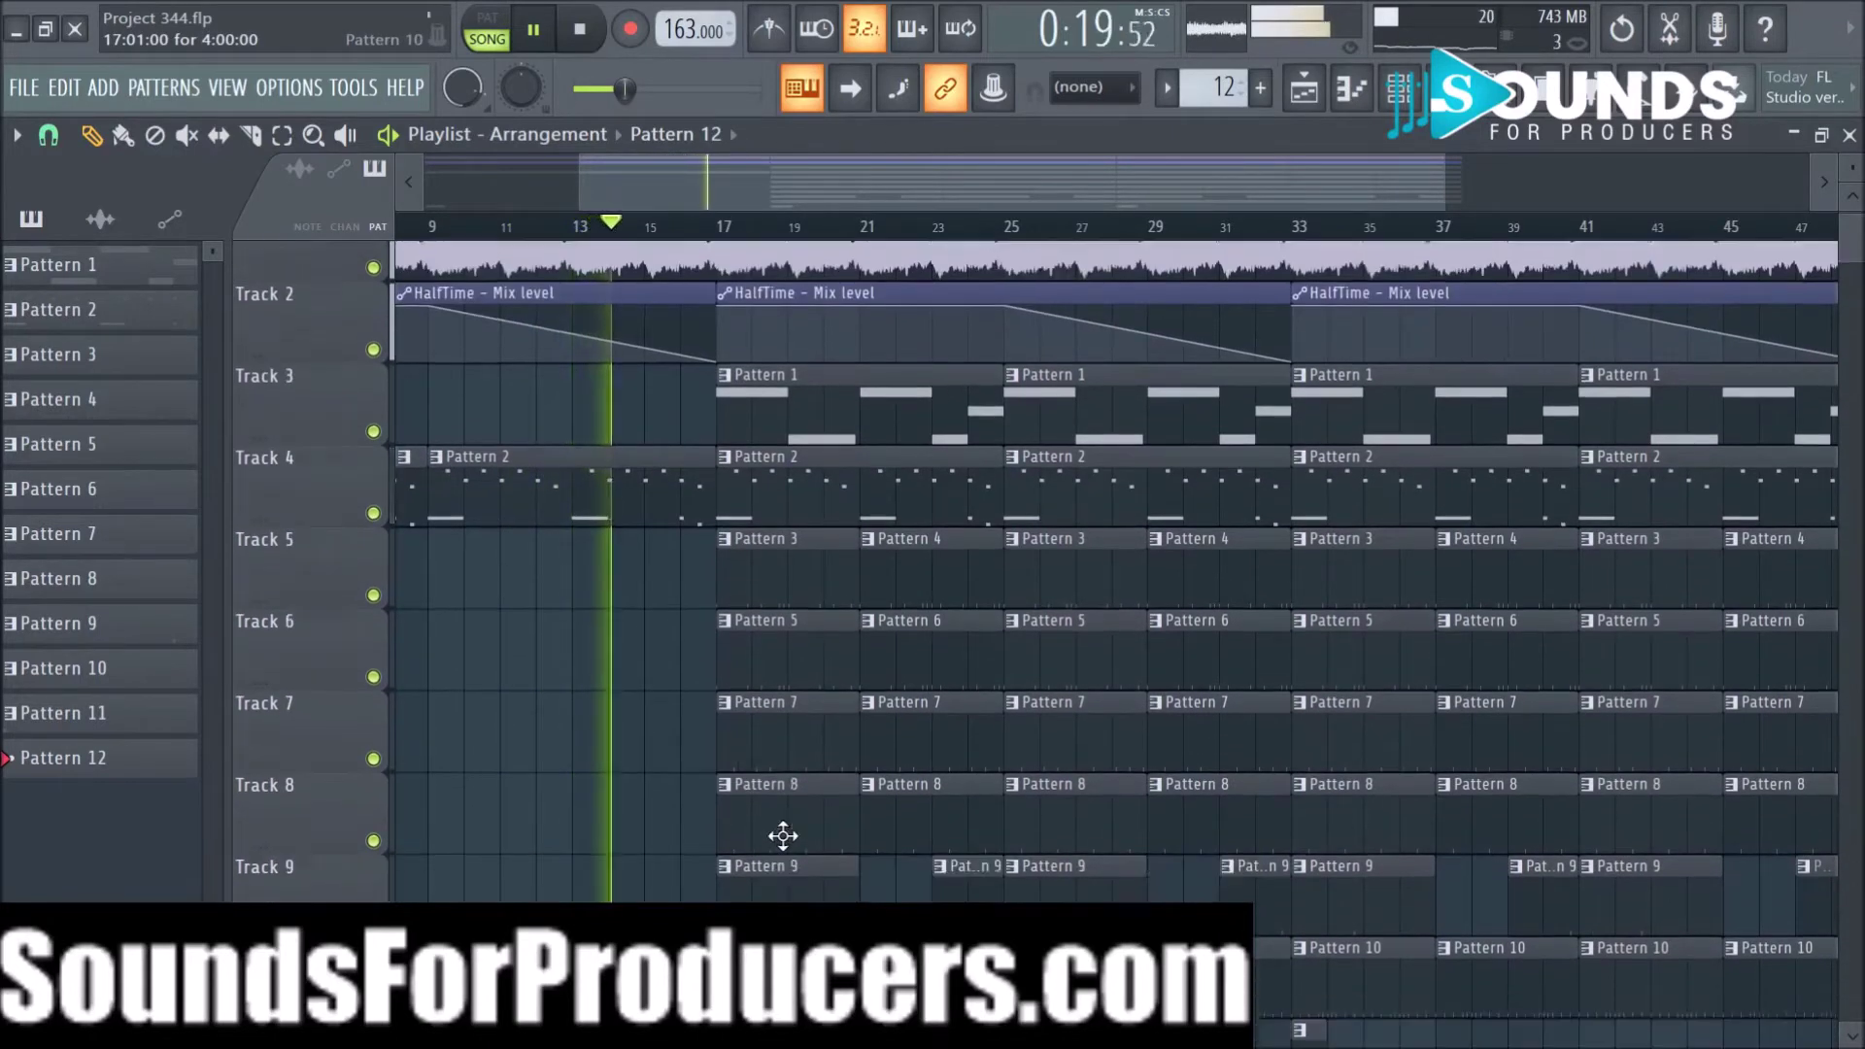
Step: Delete the Pattern 3 and Pattern 4 clips on Track 5 between bars 17 and 25
{"action": "scroll", "coordinate": [783, 835], "scroll_direction": "down", "scroll_amount": 1}
{"action": "scroll", "coordinate": [783, 831], "scroll_direction": "up", "scroll_amount": 2}
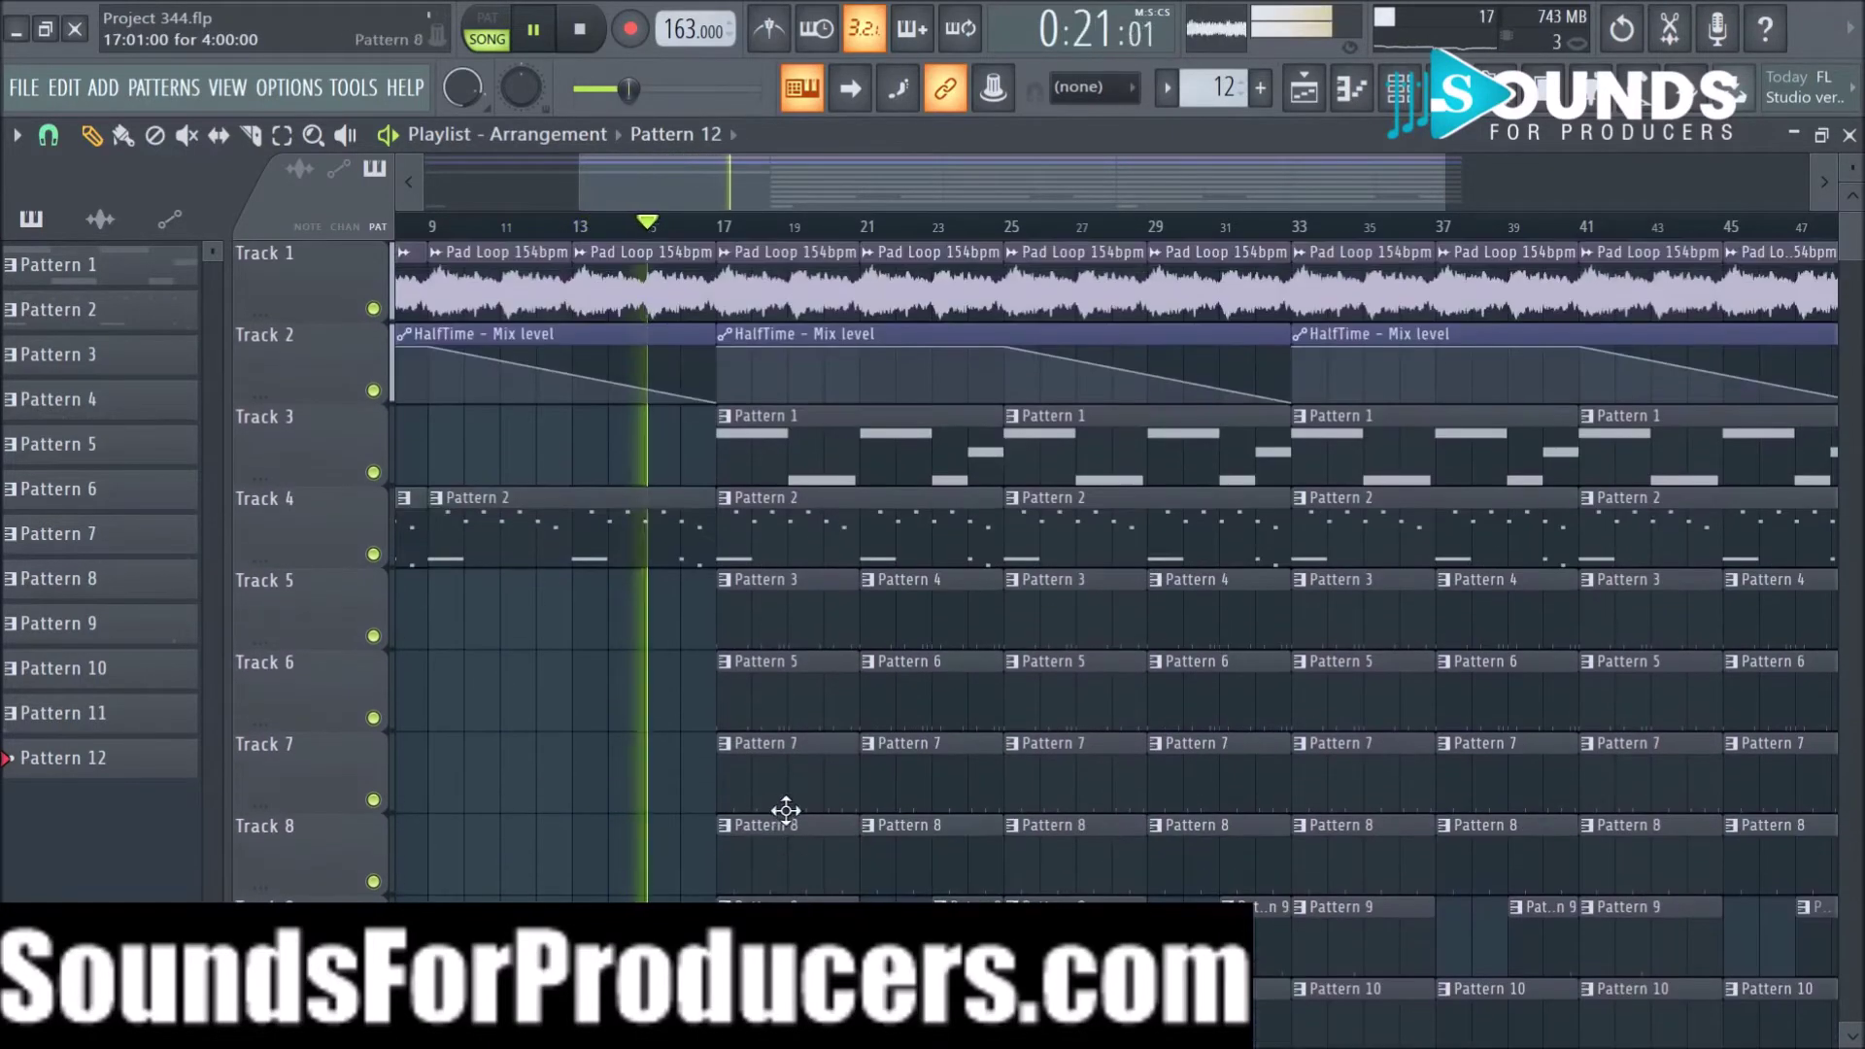
{"action": "right_click", "coordinate": [787, 643]}
{"action": "right_click", "coordinate": [965, 653]}
{"action": "scroll", "coordinate": [1006, 899], "scroll_direction": "down", "scroll_amount": 1}
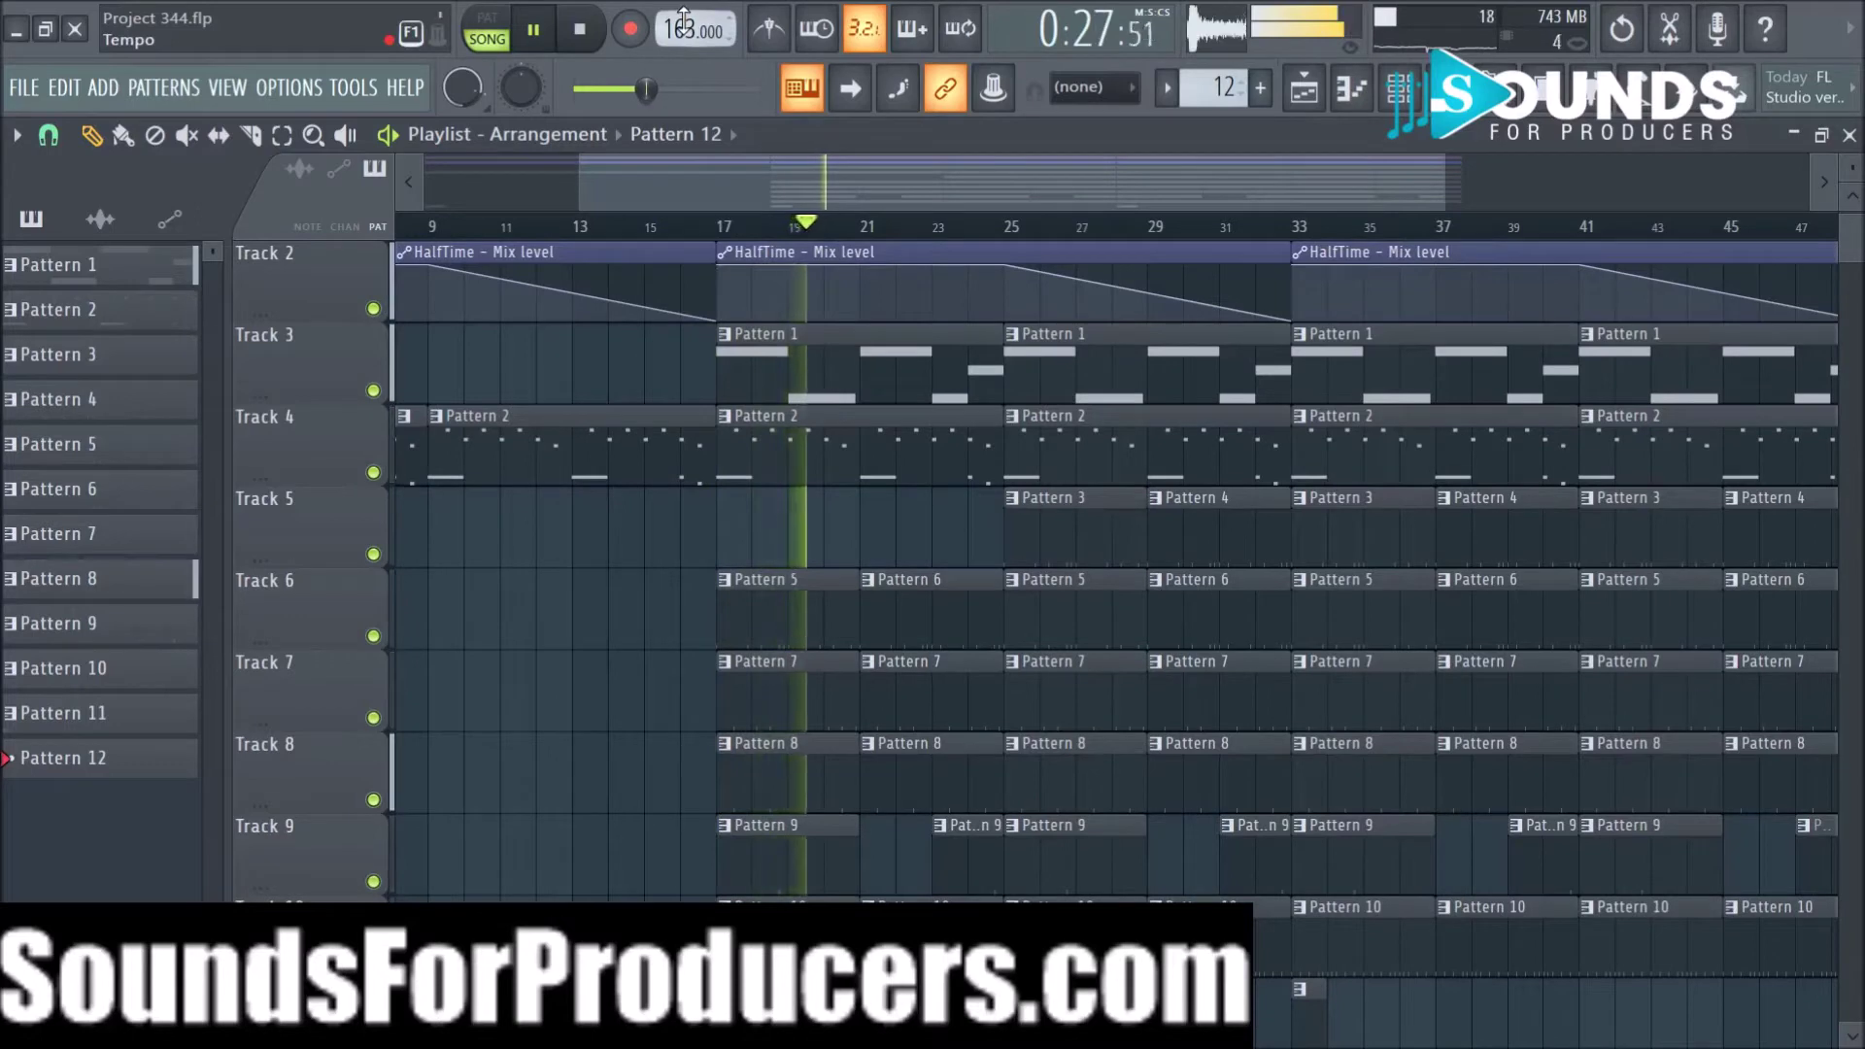
Step: Set the tempo to 165 and copy the Pattern 3 and Pattern 4 clips on Track 5 from bar 25 to bar 17
{"action": "scroll", "coordinate": [672, 29], "scroll_direction": "up", "scroll_amount": 1}
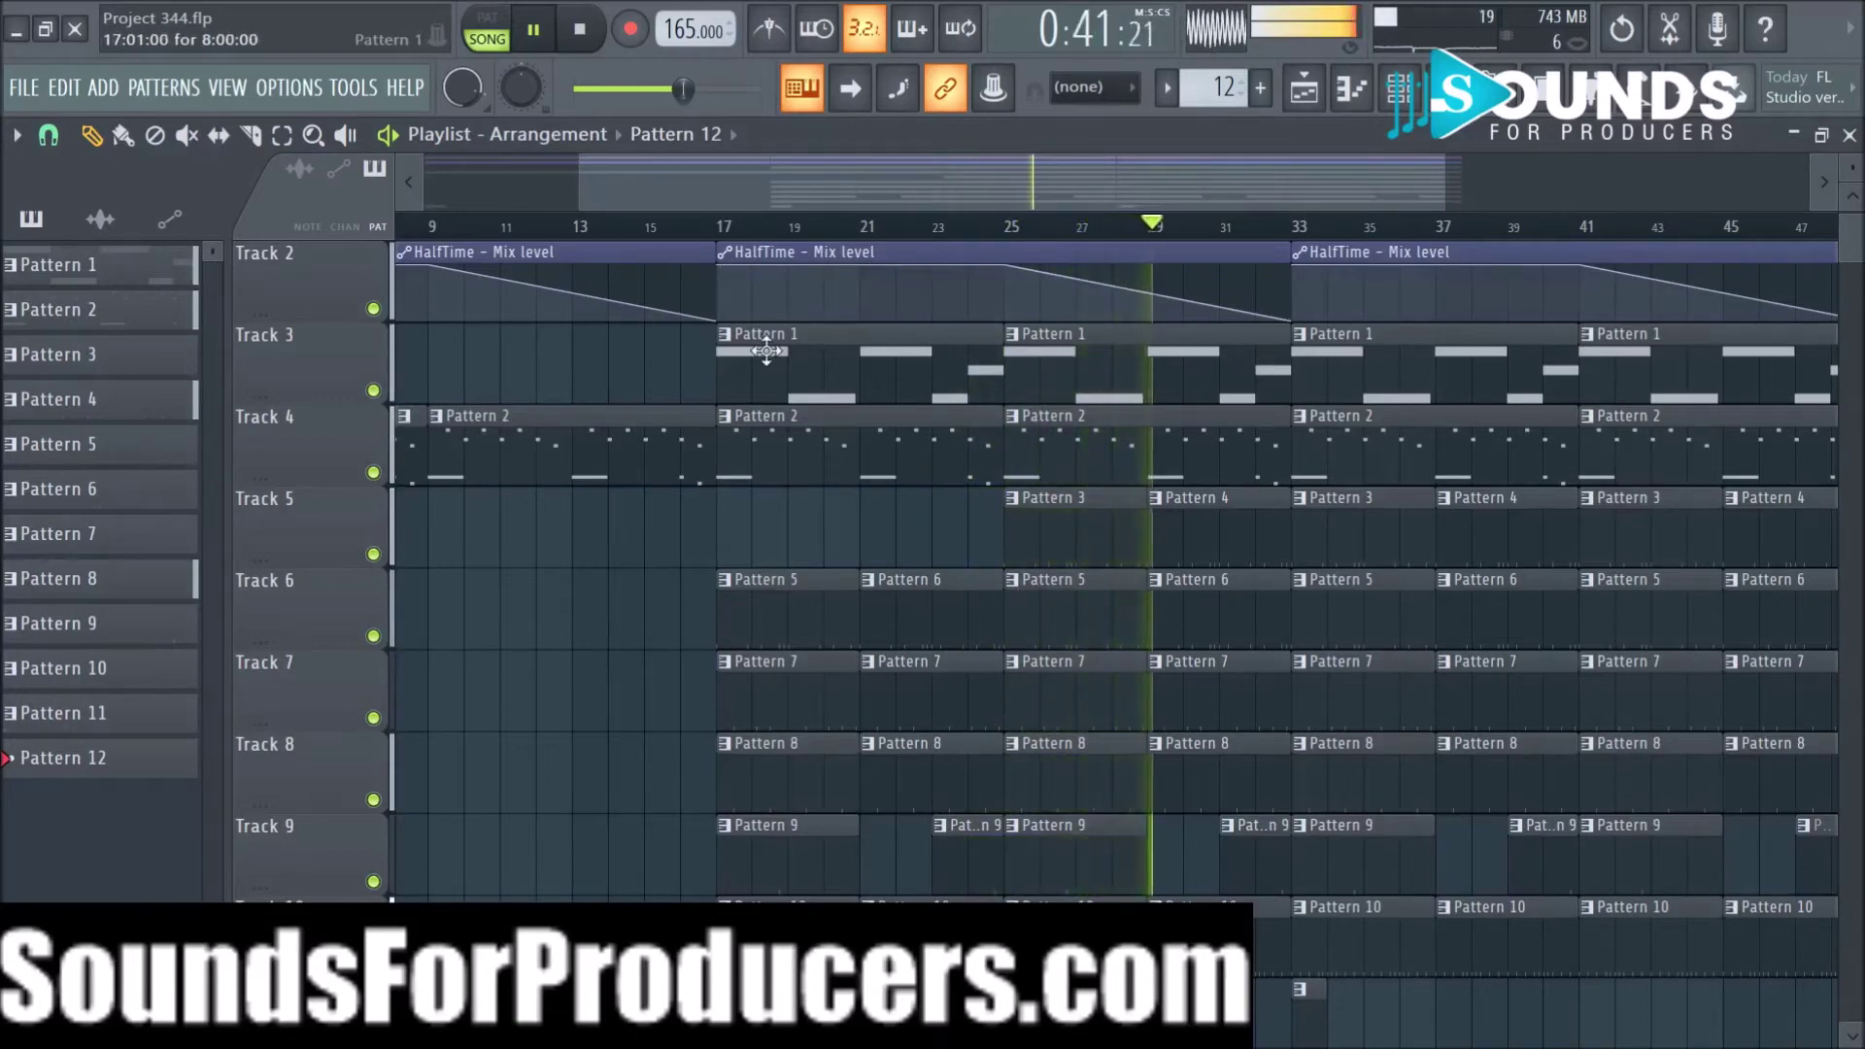
{"action": "left_click_drag", "start_coordinate": [1096, 541], "coordinate": [1238, 546]}
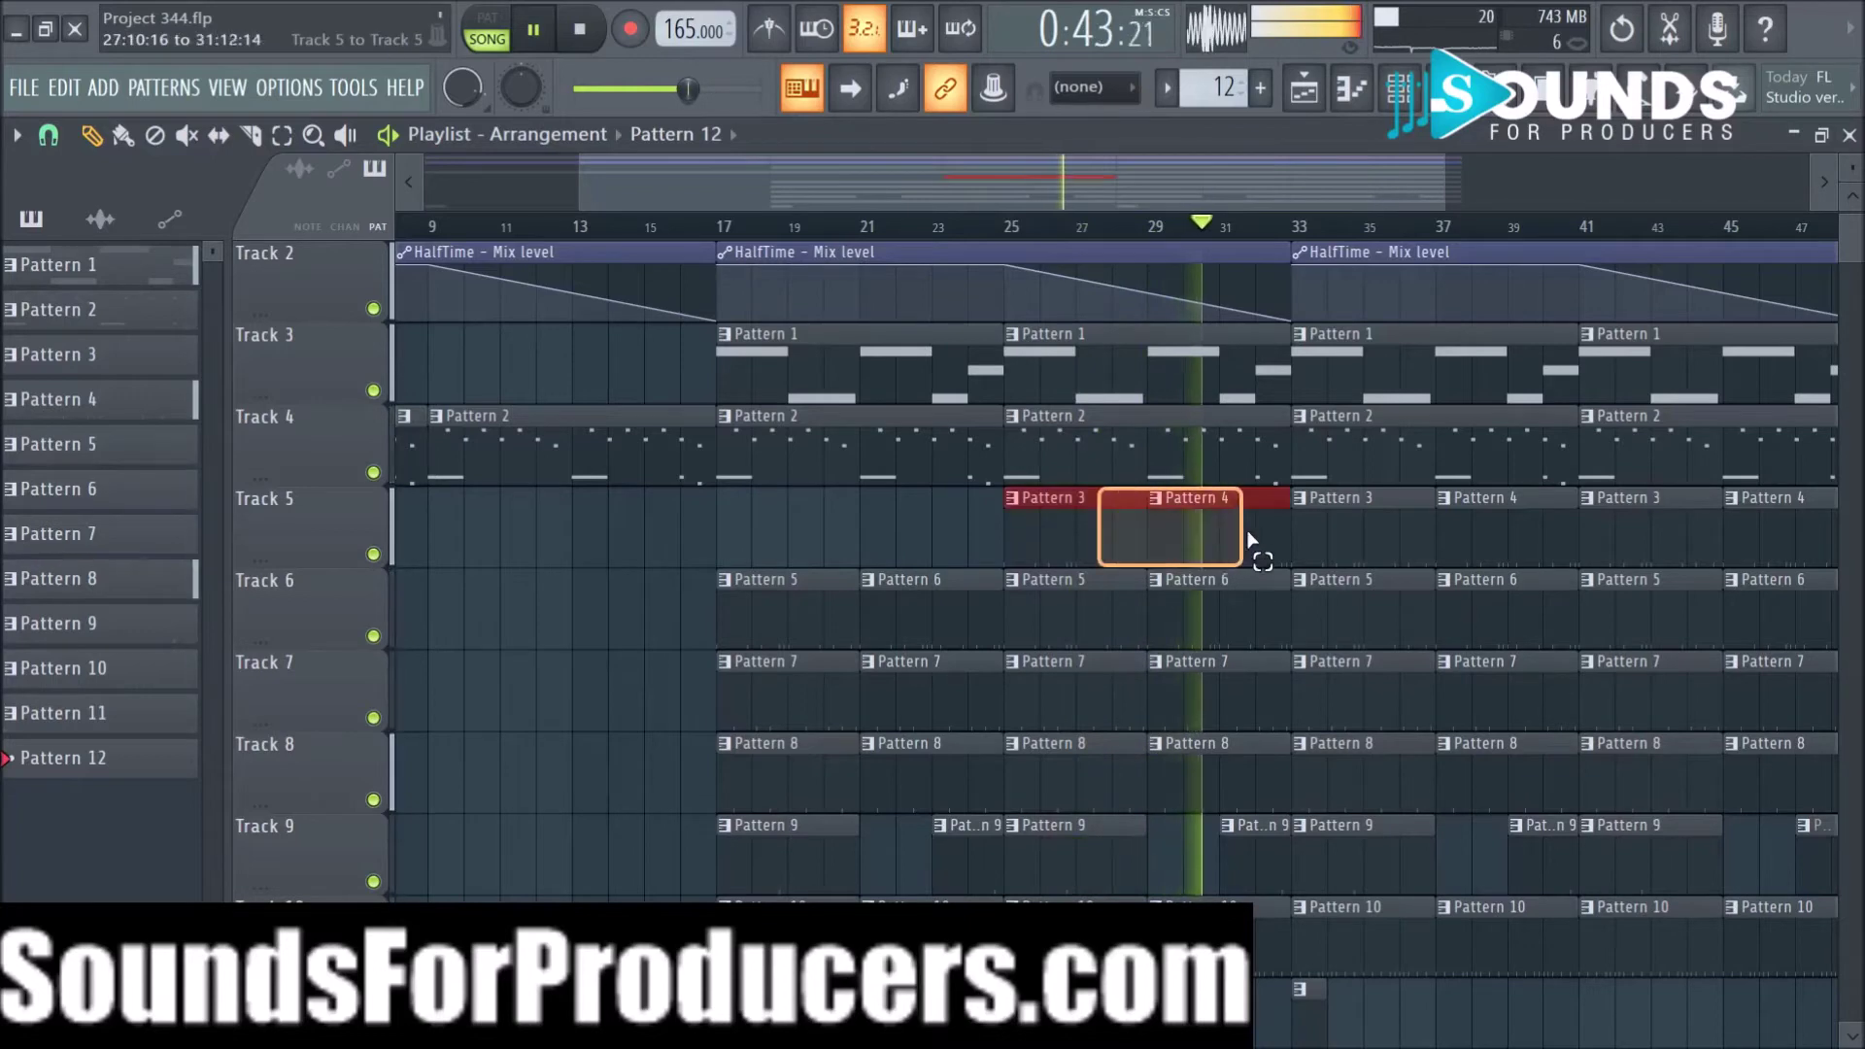
{"action": "left_click_drag", "start_coordinate": [1092, 525], "coordinate": [812, 537]}
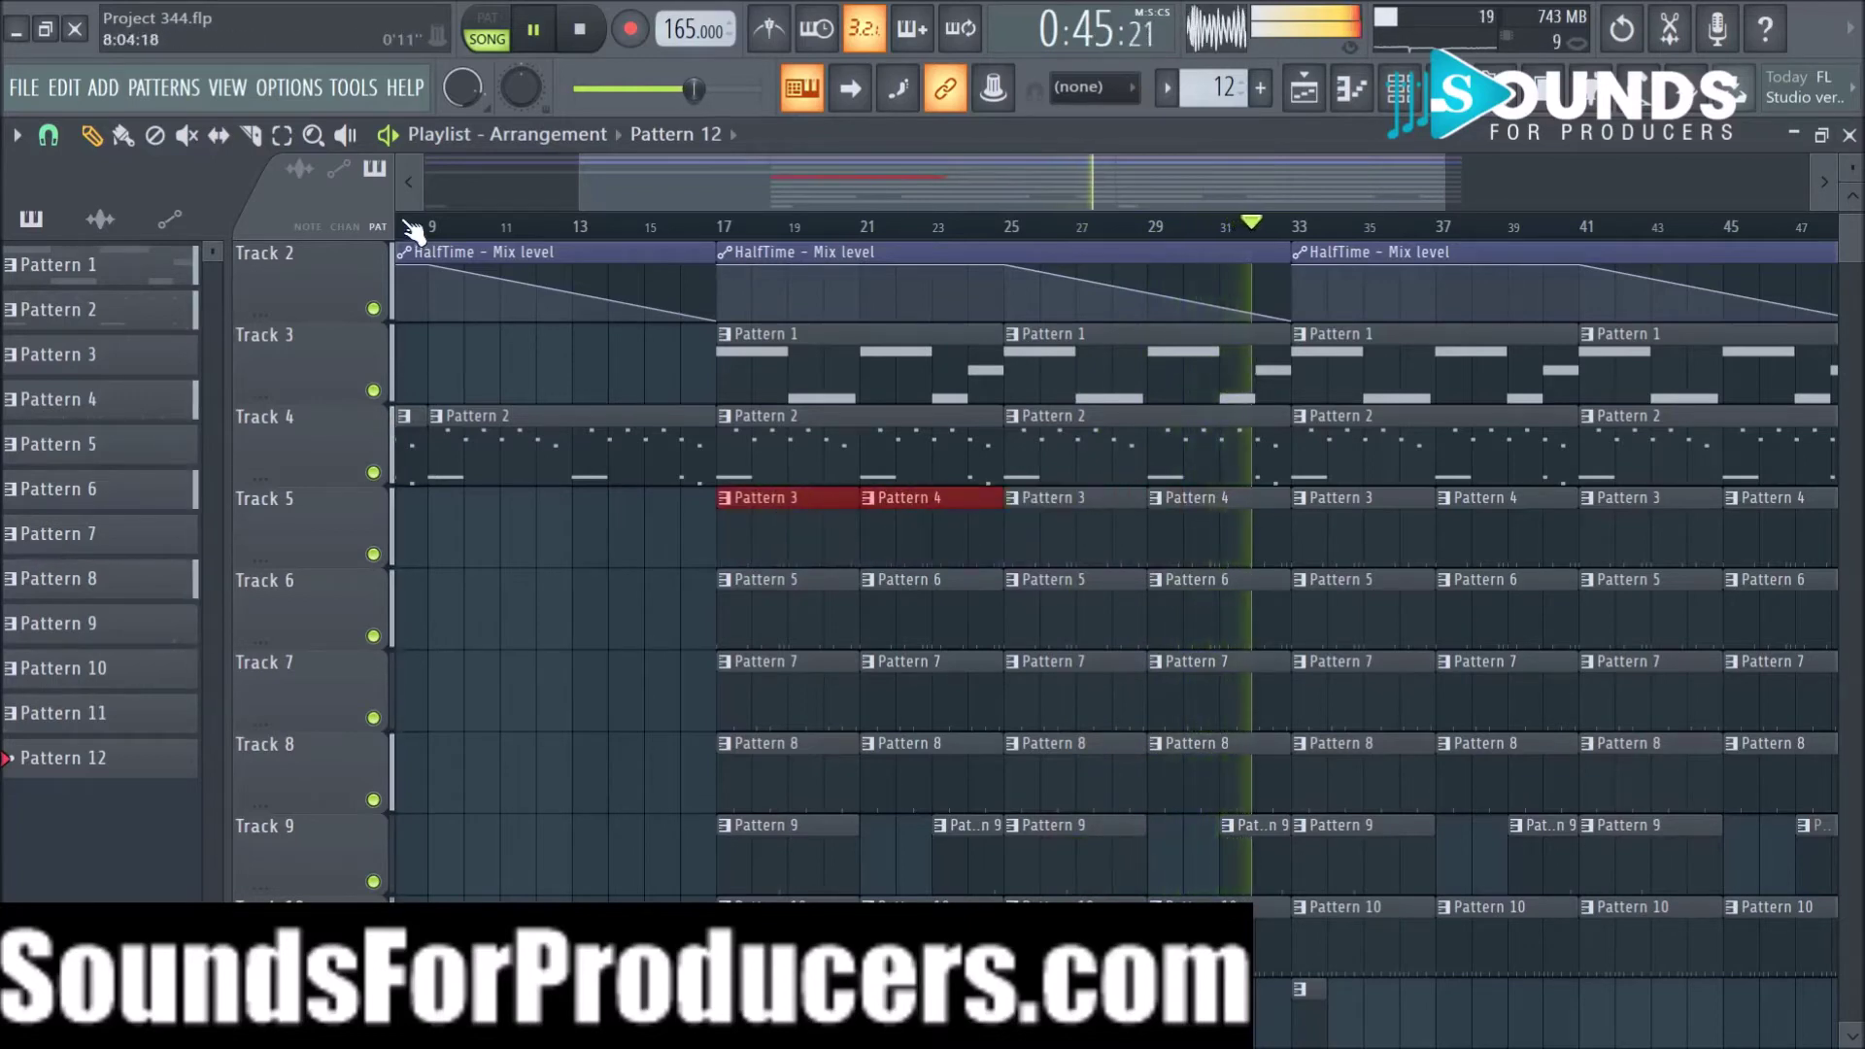
Step: Shorten the second Pattern 2 clip on Track 4 to end at bar 15, and set the tempo to 170
{"action": "left_click", "coordinate": [463, 227]}
{"action": "scroll", "coordinate": [533, 233], "scroll_direction": "down", "scroll_amount": 3}
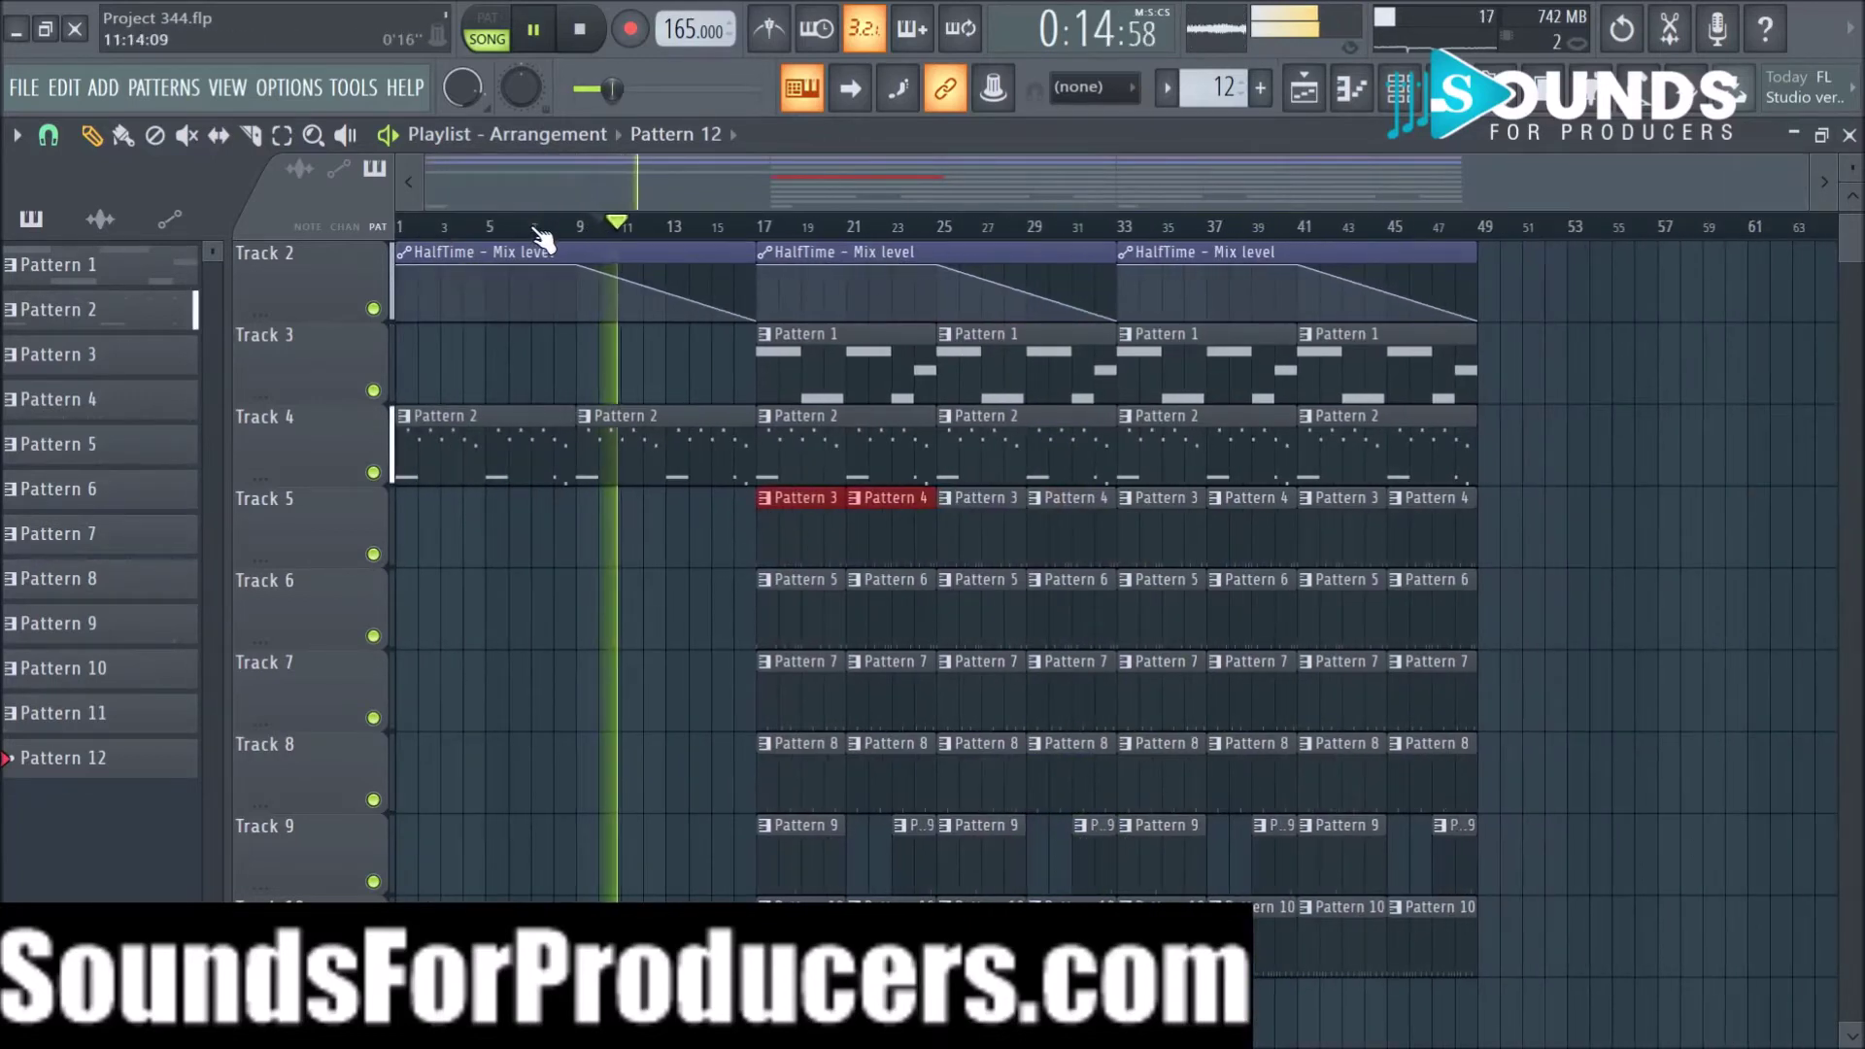
{"action": "left_click_drag", "start_coordinate": [755, 453], "coordinate": [710, 452]}
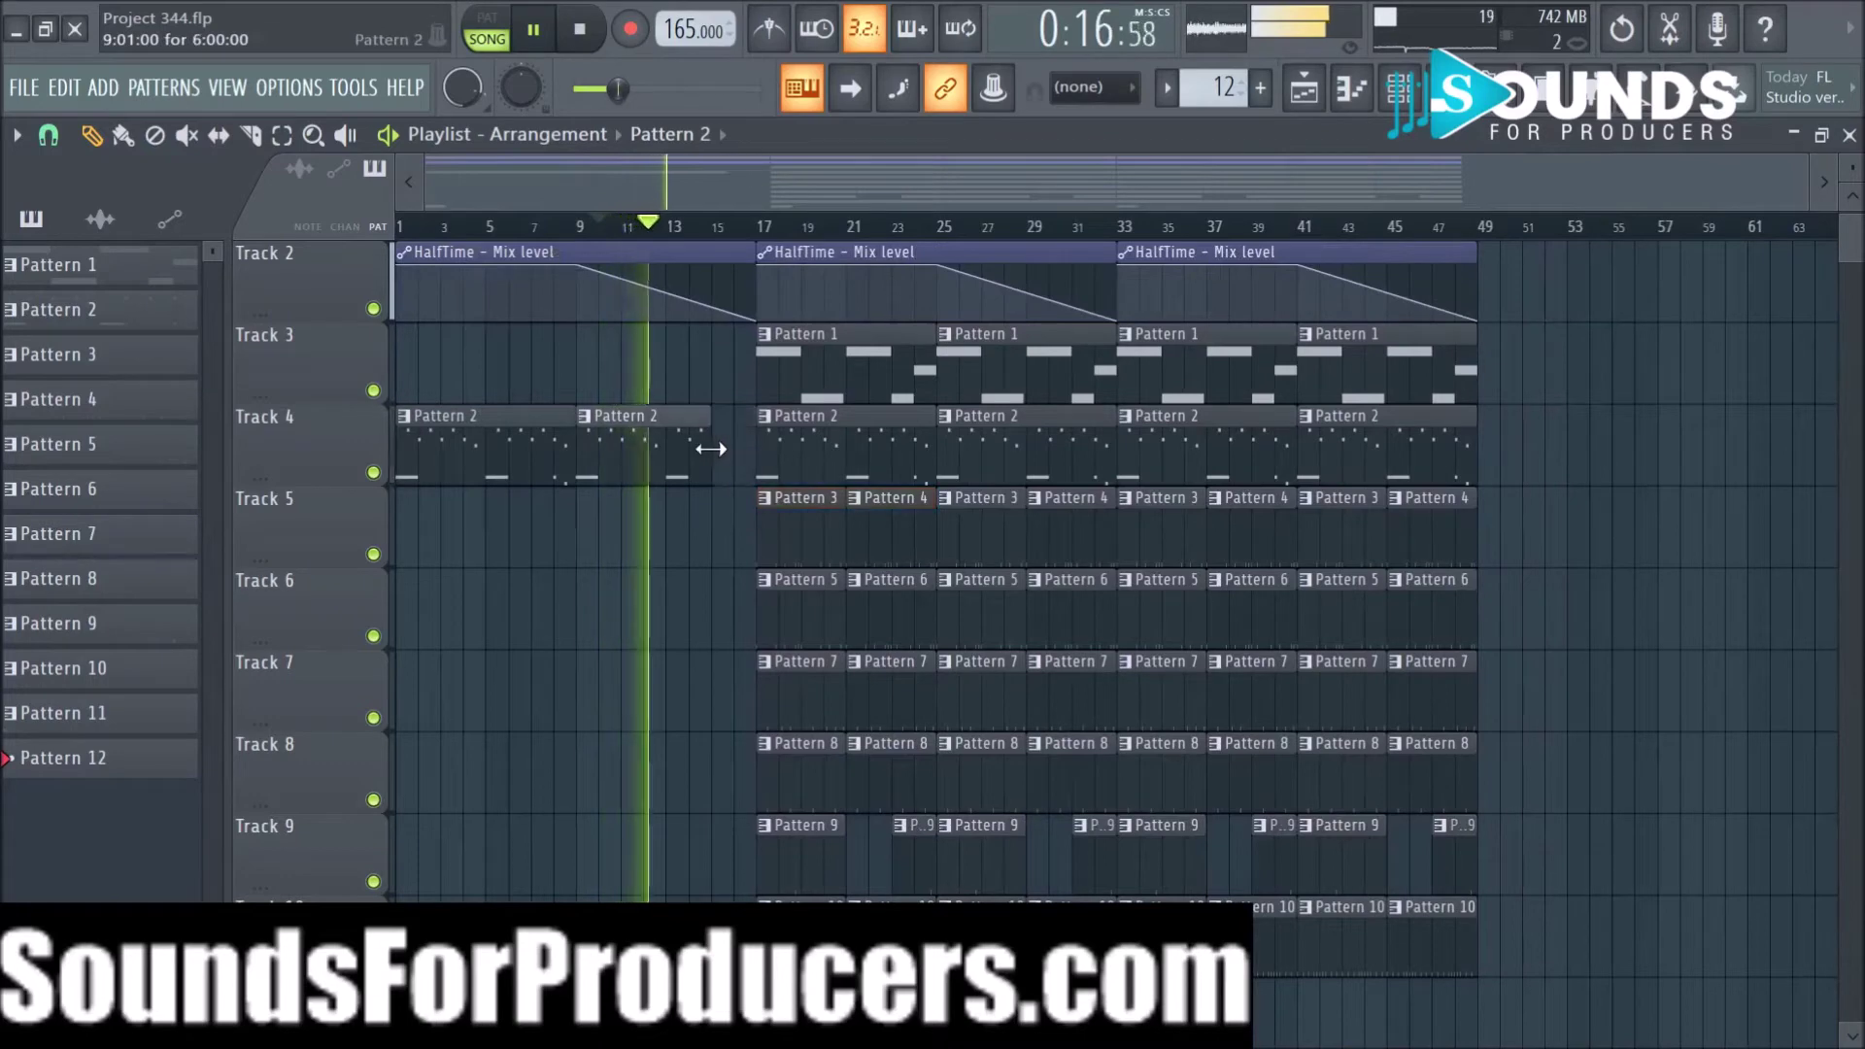
{"action": "scroll", "coordinate": [731, 583], "scroll_direction": "up", "scroll_amount": 1}
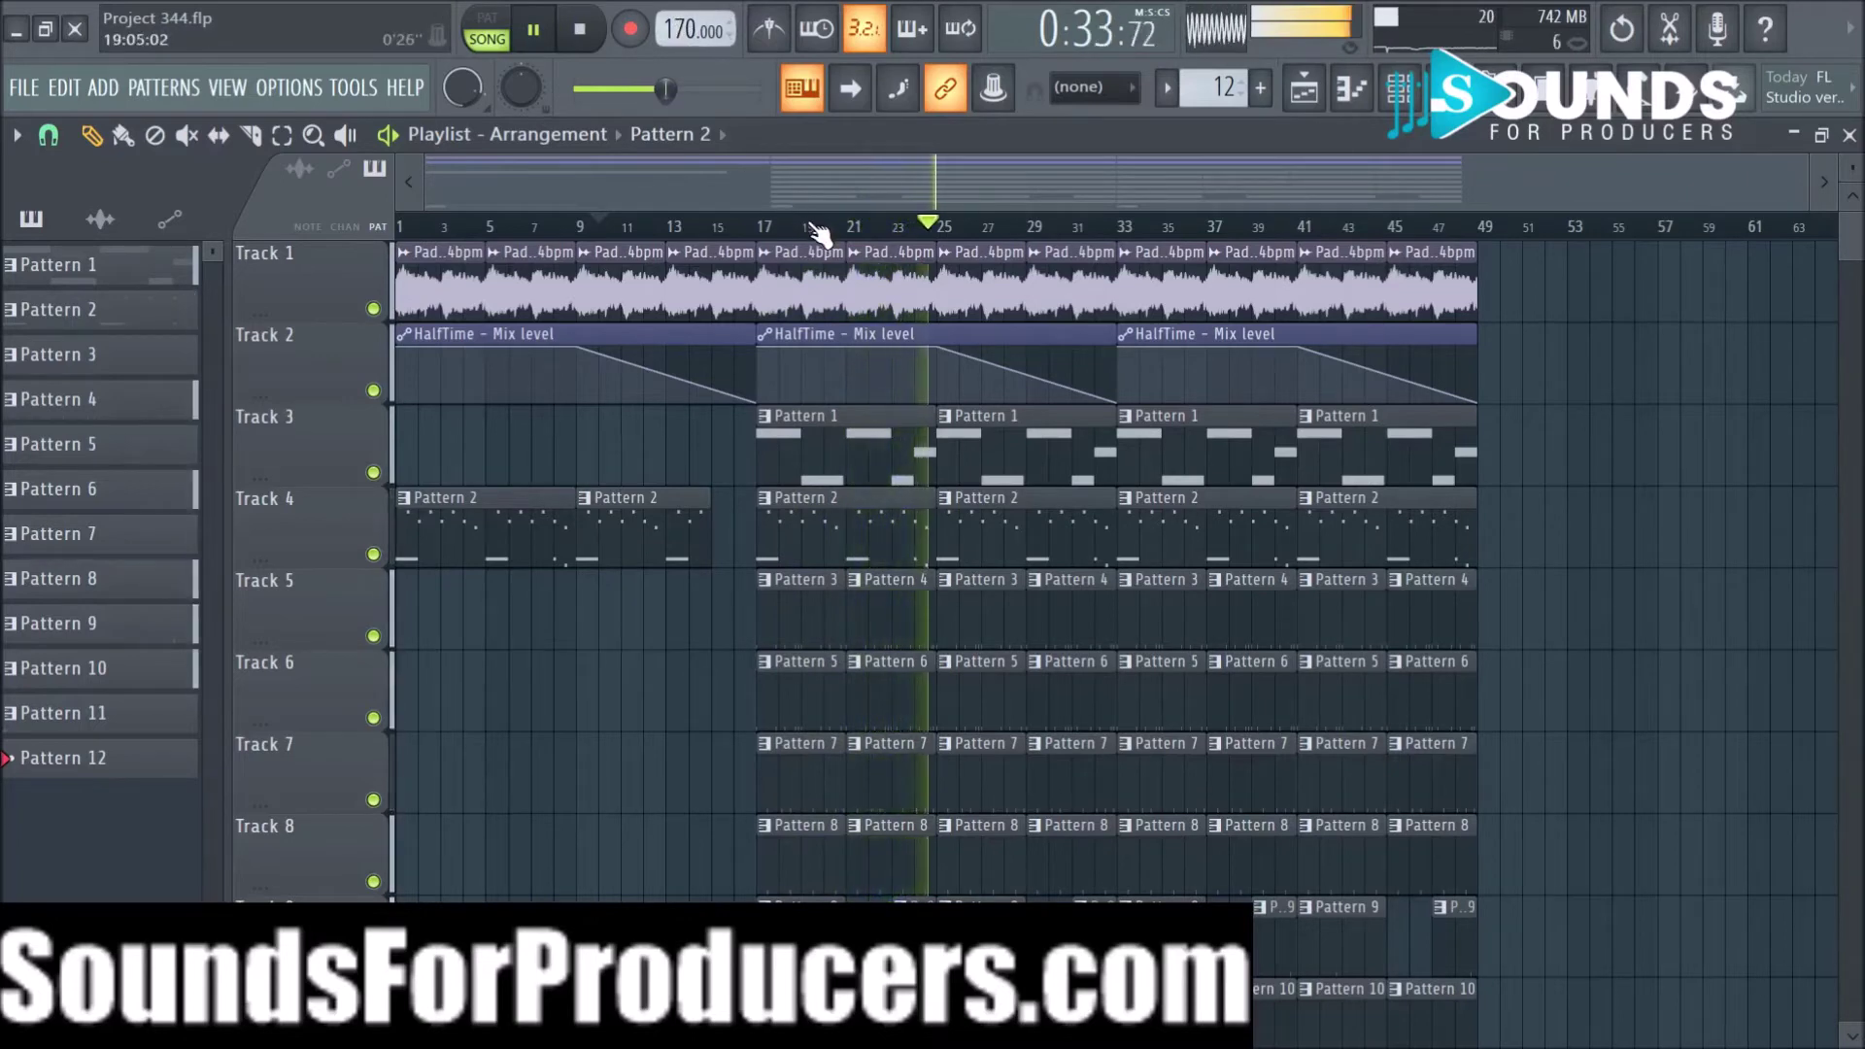
Step: Delete the Pattern 1 and Pattern 2 clips on Tracks 3 and 4 from bar 33 to bar 49
{"action": "scroll", "coordinate": [819, 234], "scroll_direction": "up", "scroll_amount": 2}
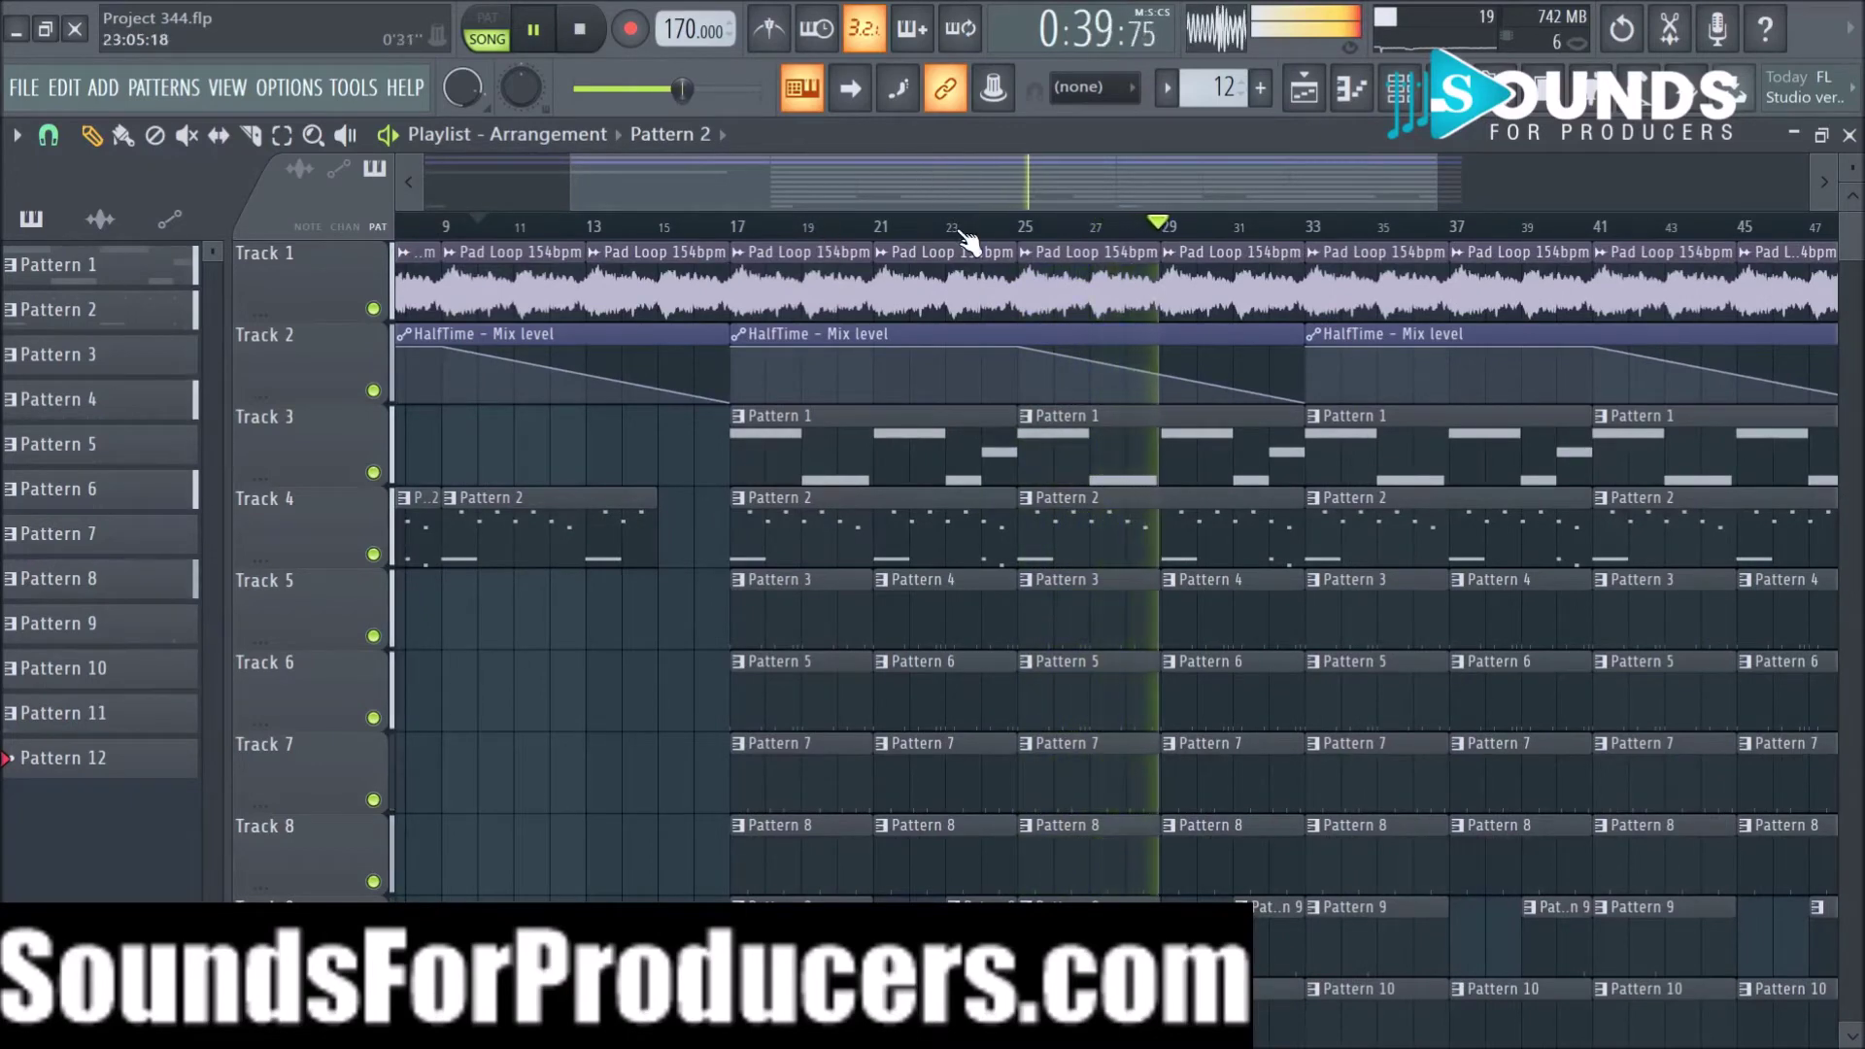
{"action": "scroll", "coordinate": [969, 241], "scroll_direction": "down", "scroll_amount": 2}
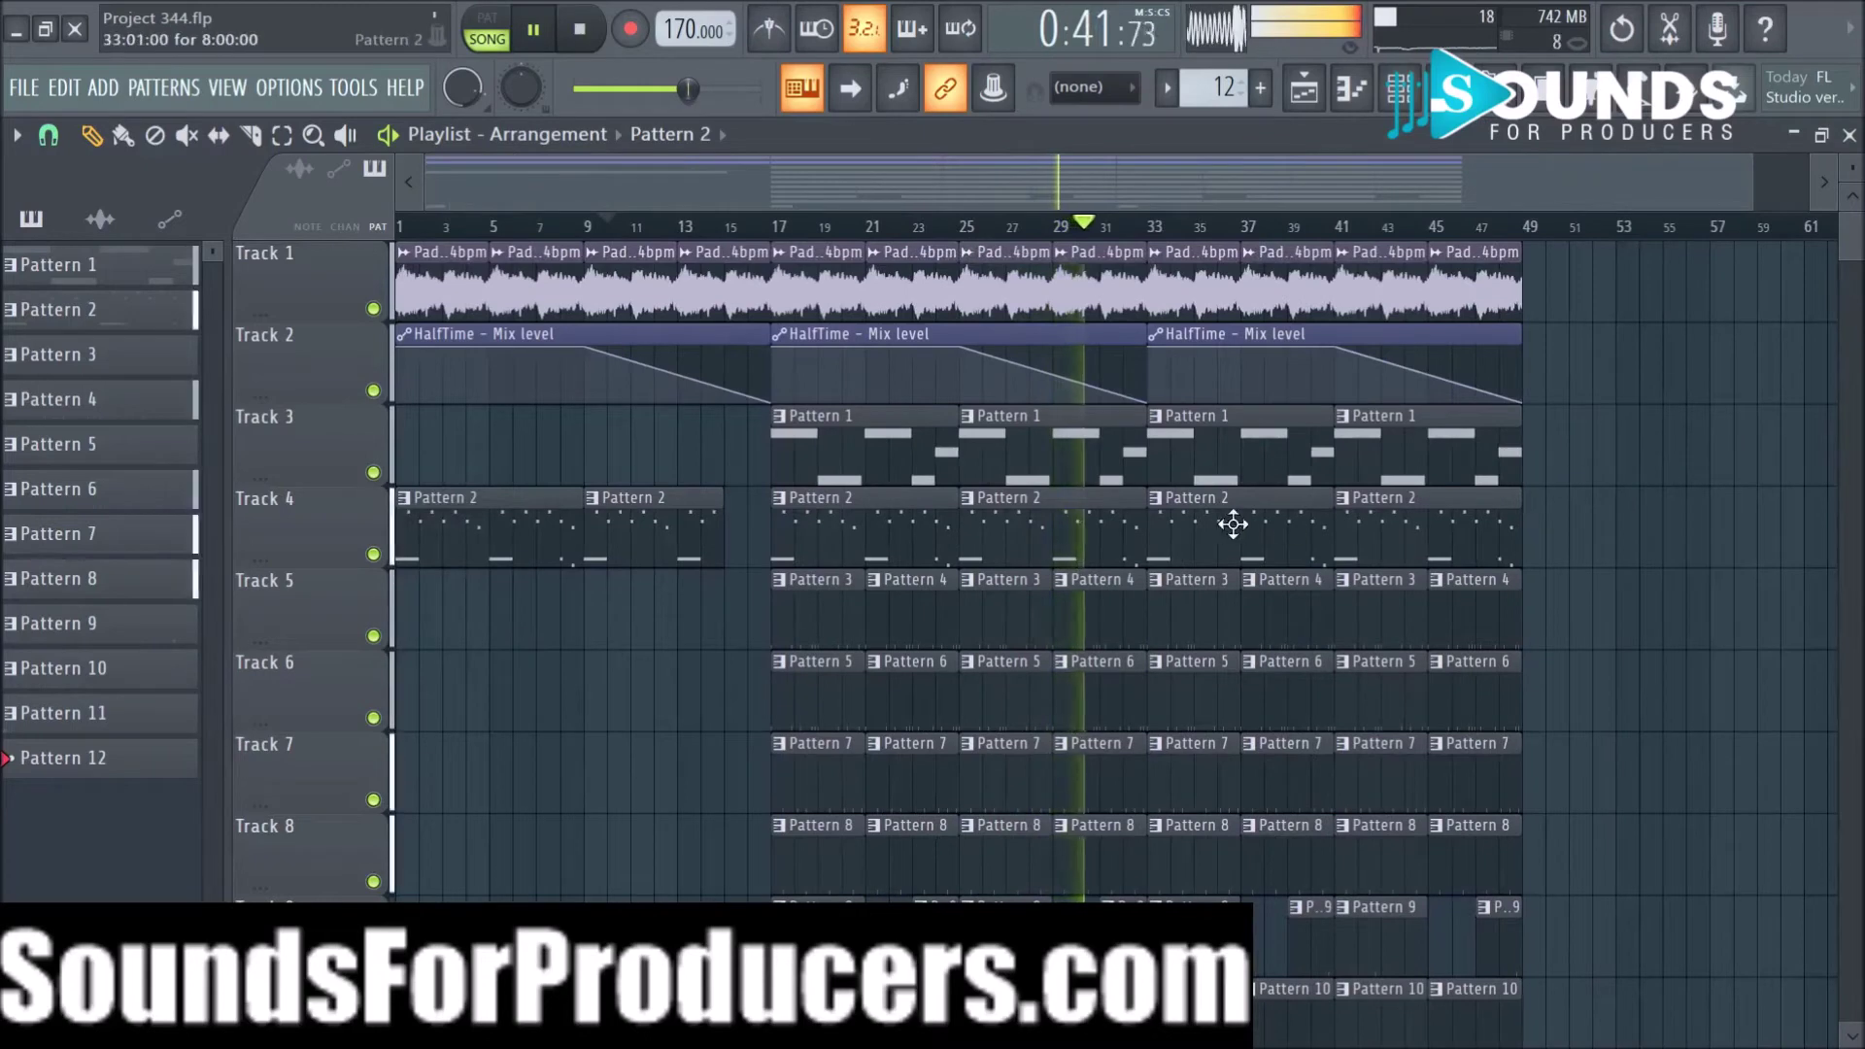
{"action": "scroll", "coordinate": [1516, 525], "scroll_direction": "down", "scroll_amount": 5}
{"action": "scroll", "coordinate": [1707, 502], "scroll_direction": "up", "scroll_amount": 5}
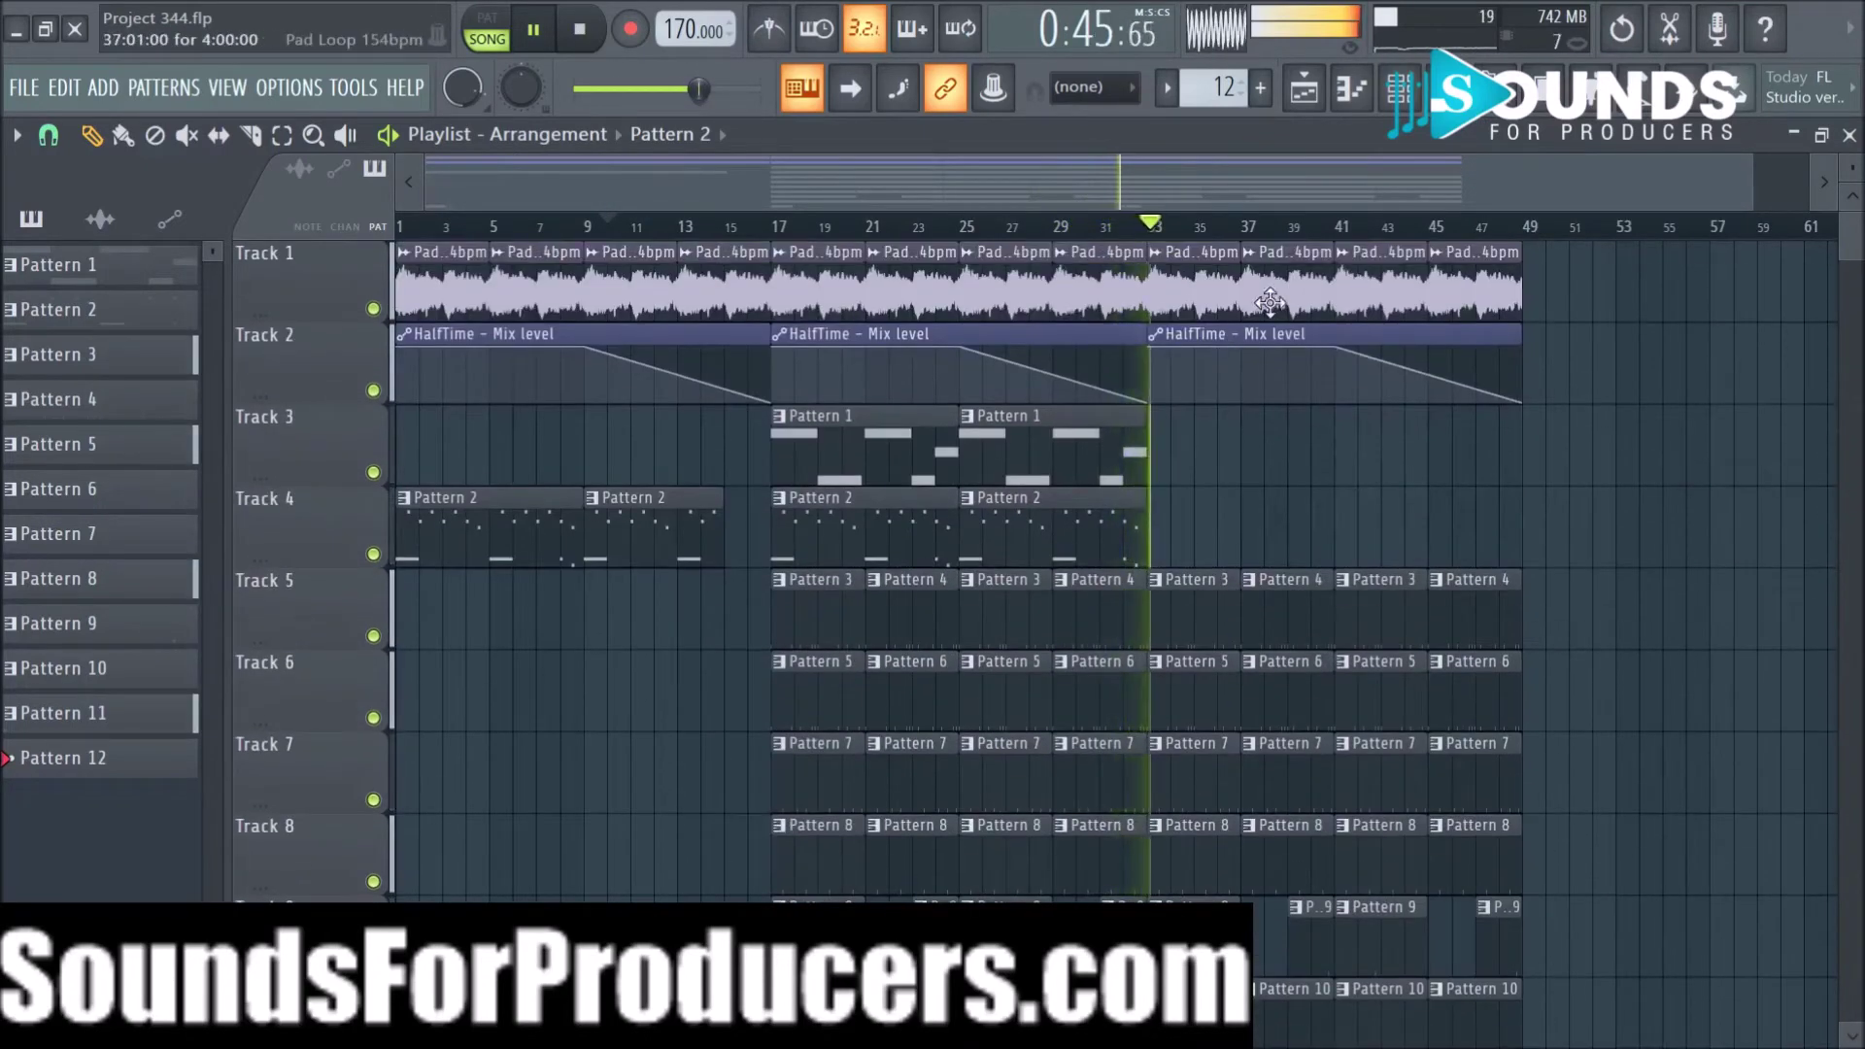
Step: Replay from bar 25 and cut the drum clips on Tracks 5 to 10 at bar 32, removing their last bar before bar 33
{"action": "scroll", "coordinate": [1137, 243], "scroll_direction": "up", "scroll_amount": 2}
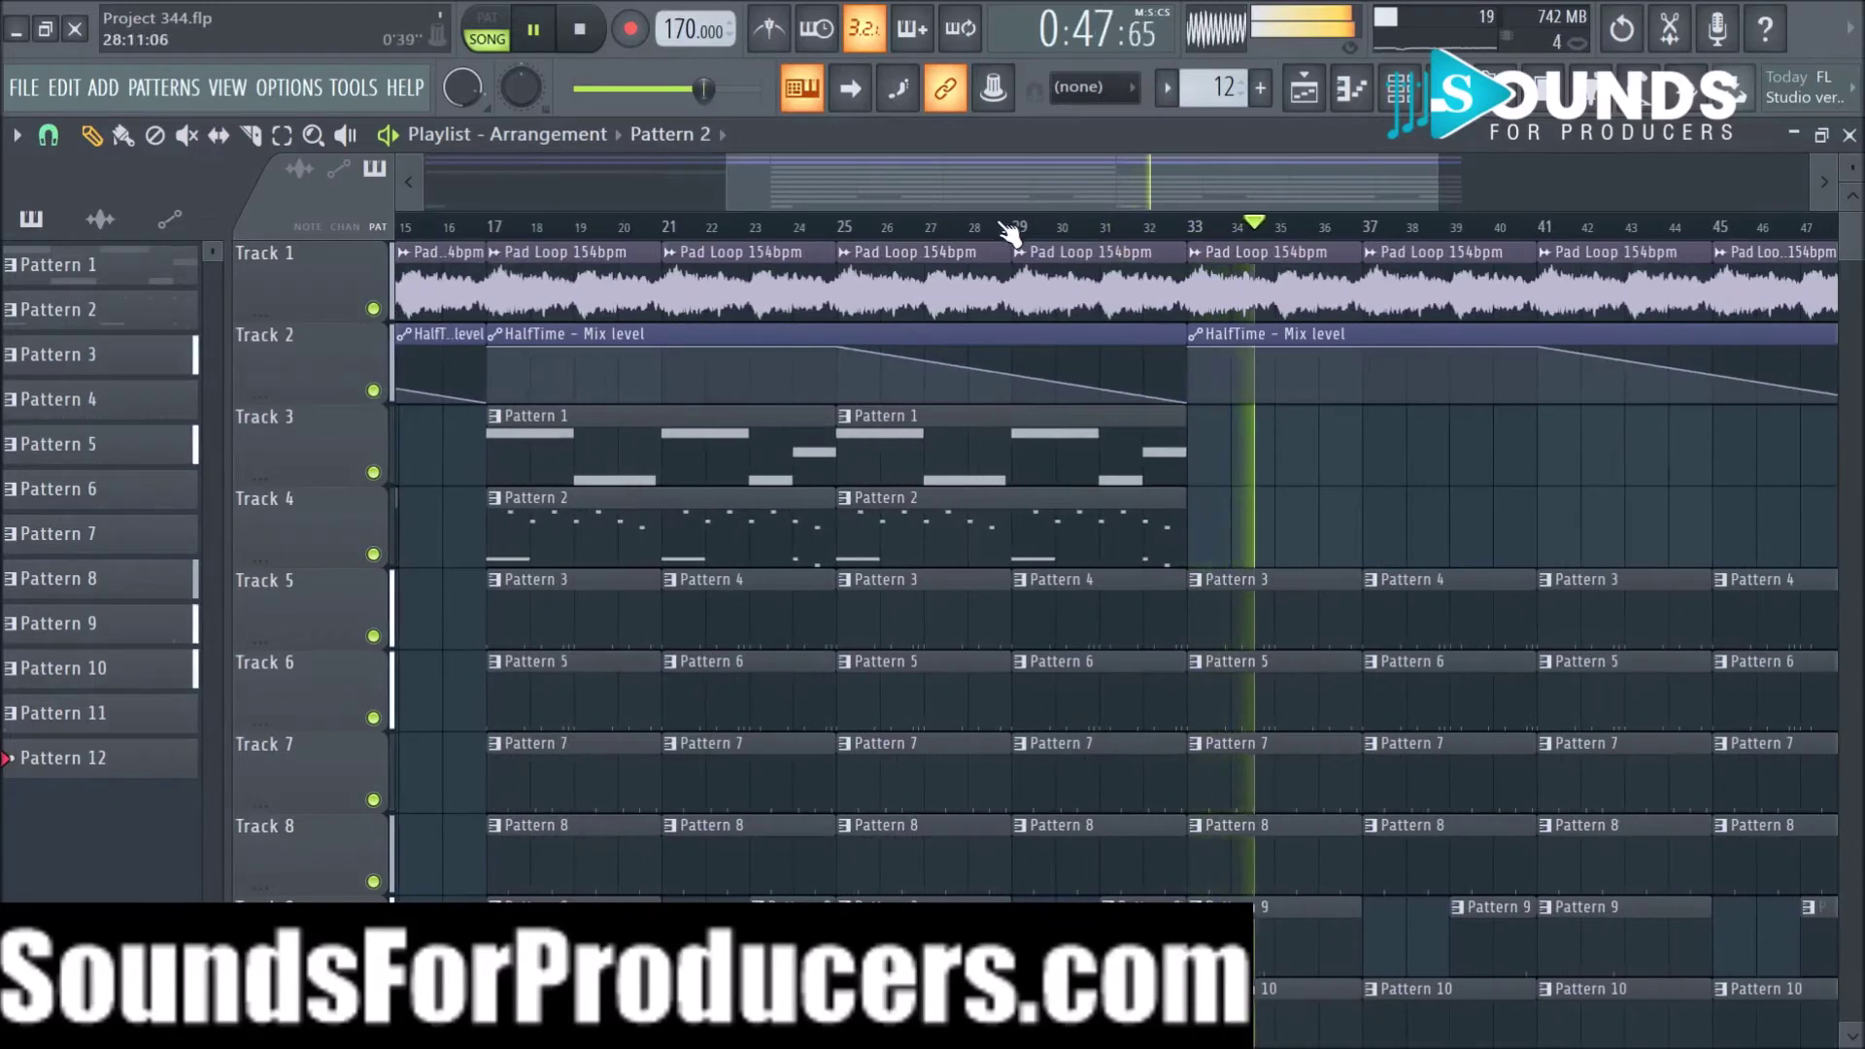
{"action": "left_click", "coordinate": [839, 230]}
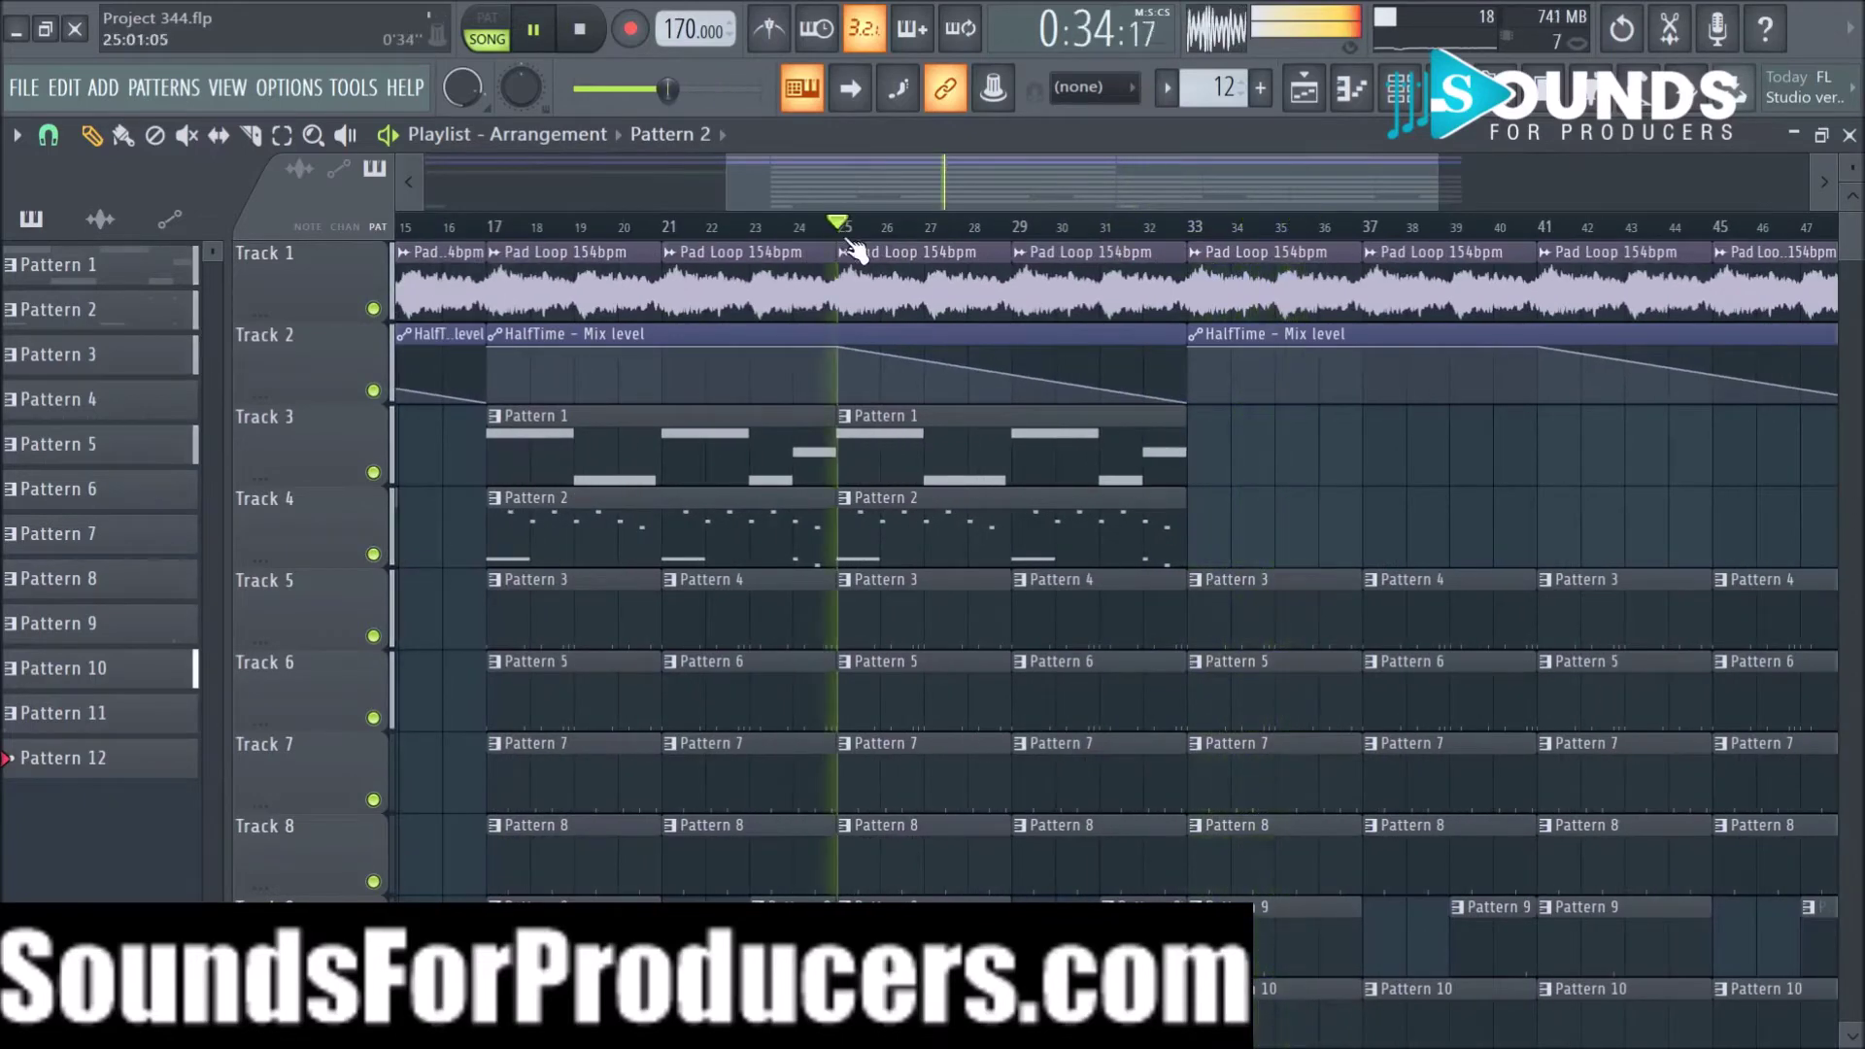
{"action": "scroll", "coordinate": [1292, 417], "scroll_direction": "down", "scroll_amount": 2}
{"action": "left_click_drag", "start_coordinate": [1133, 450], "coordinate": [1140, 858]}
{"action": "left_click", "coordinate": [1140, 859]}
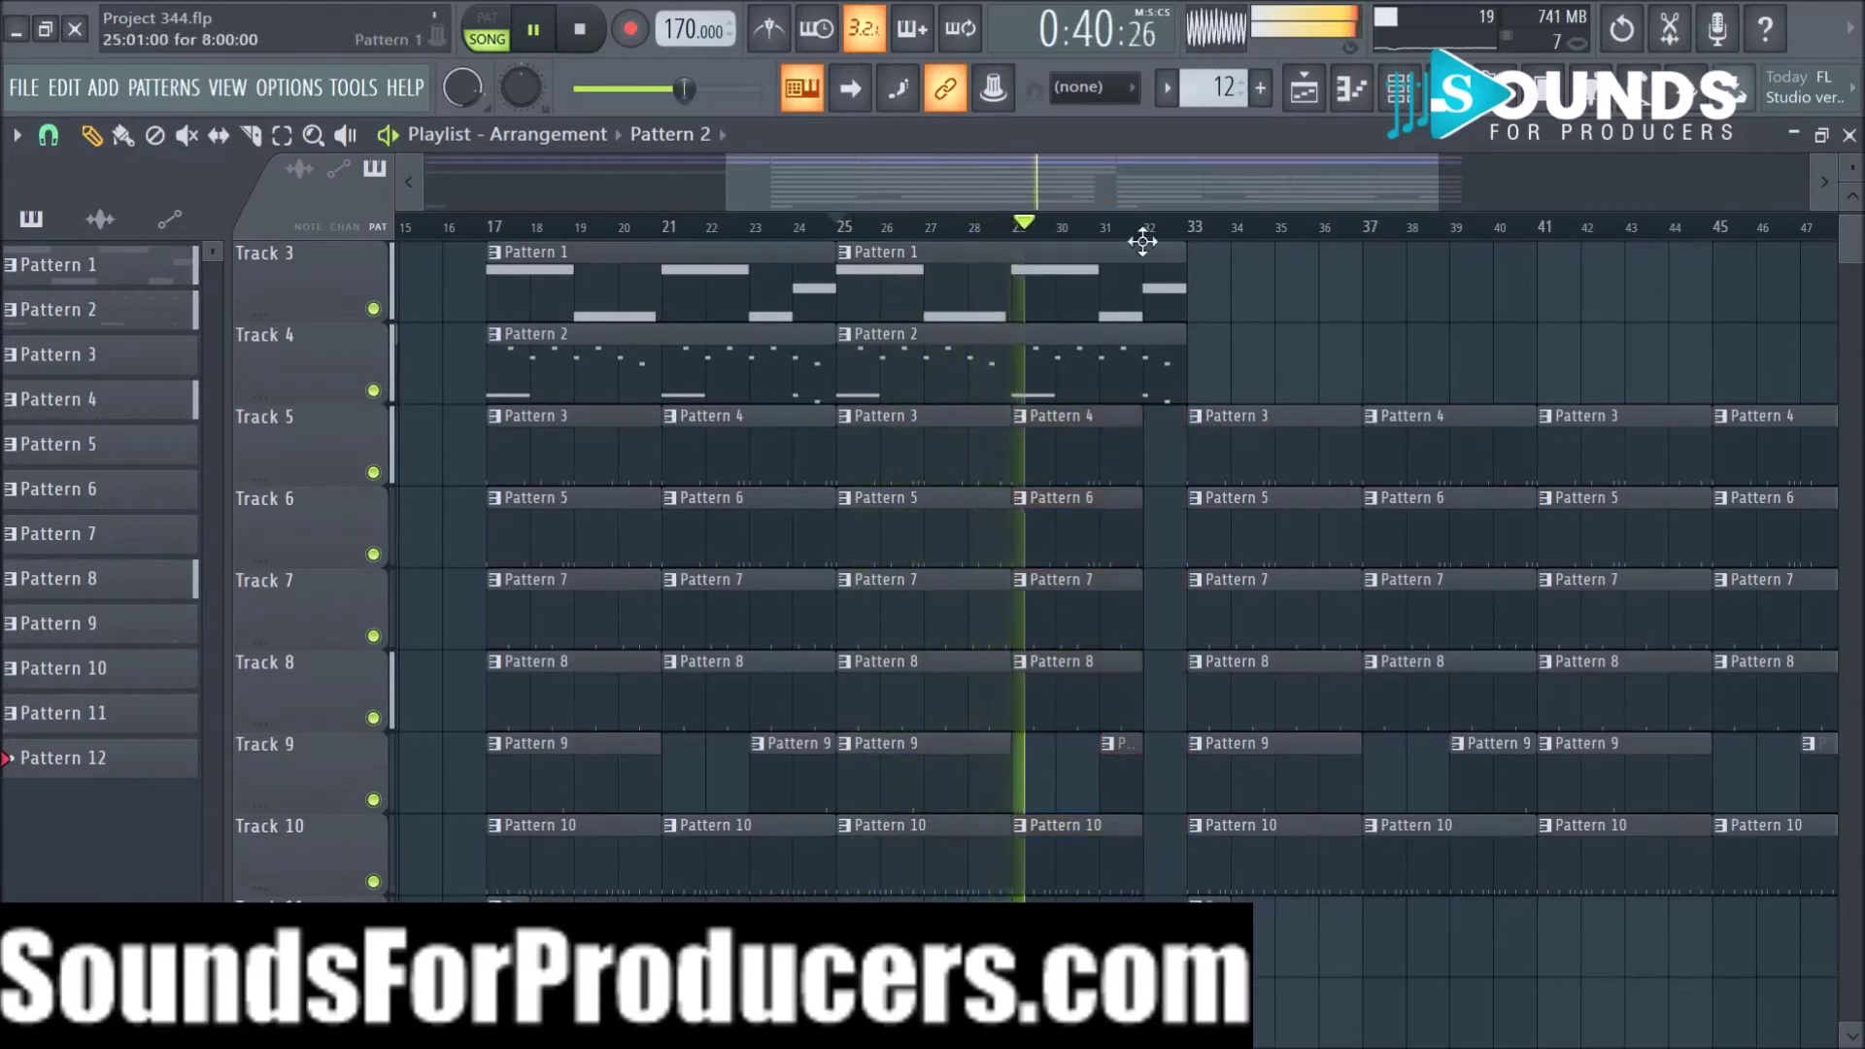
Step: Look over the tracks of the section from bar 33 to bar 49 during playback
{"action": "scroll", "coordinate": [1158, 227], "scroll_direction": "down", "scroll_amount": 3}
{"action": "scroll", "coordinate": [1521, 532], "scroll_direction": "up", "scroll_amount": 2}
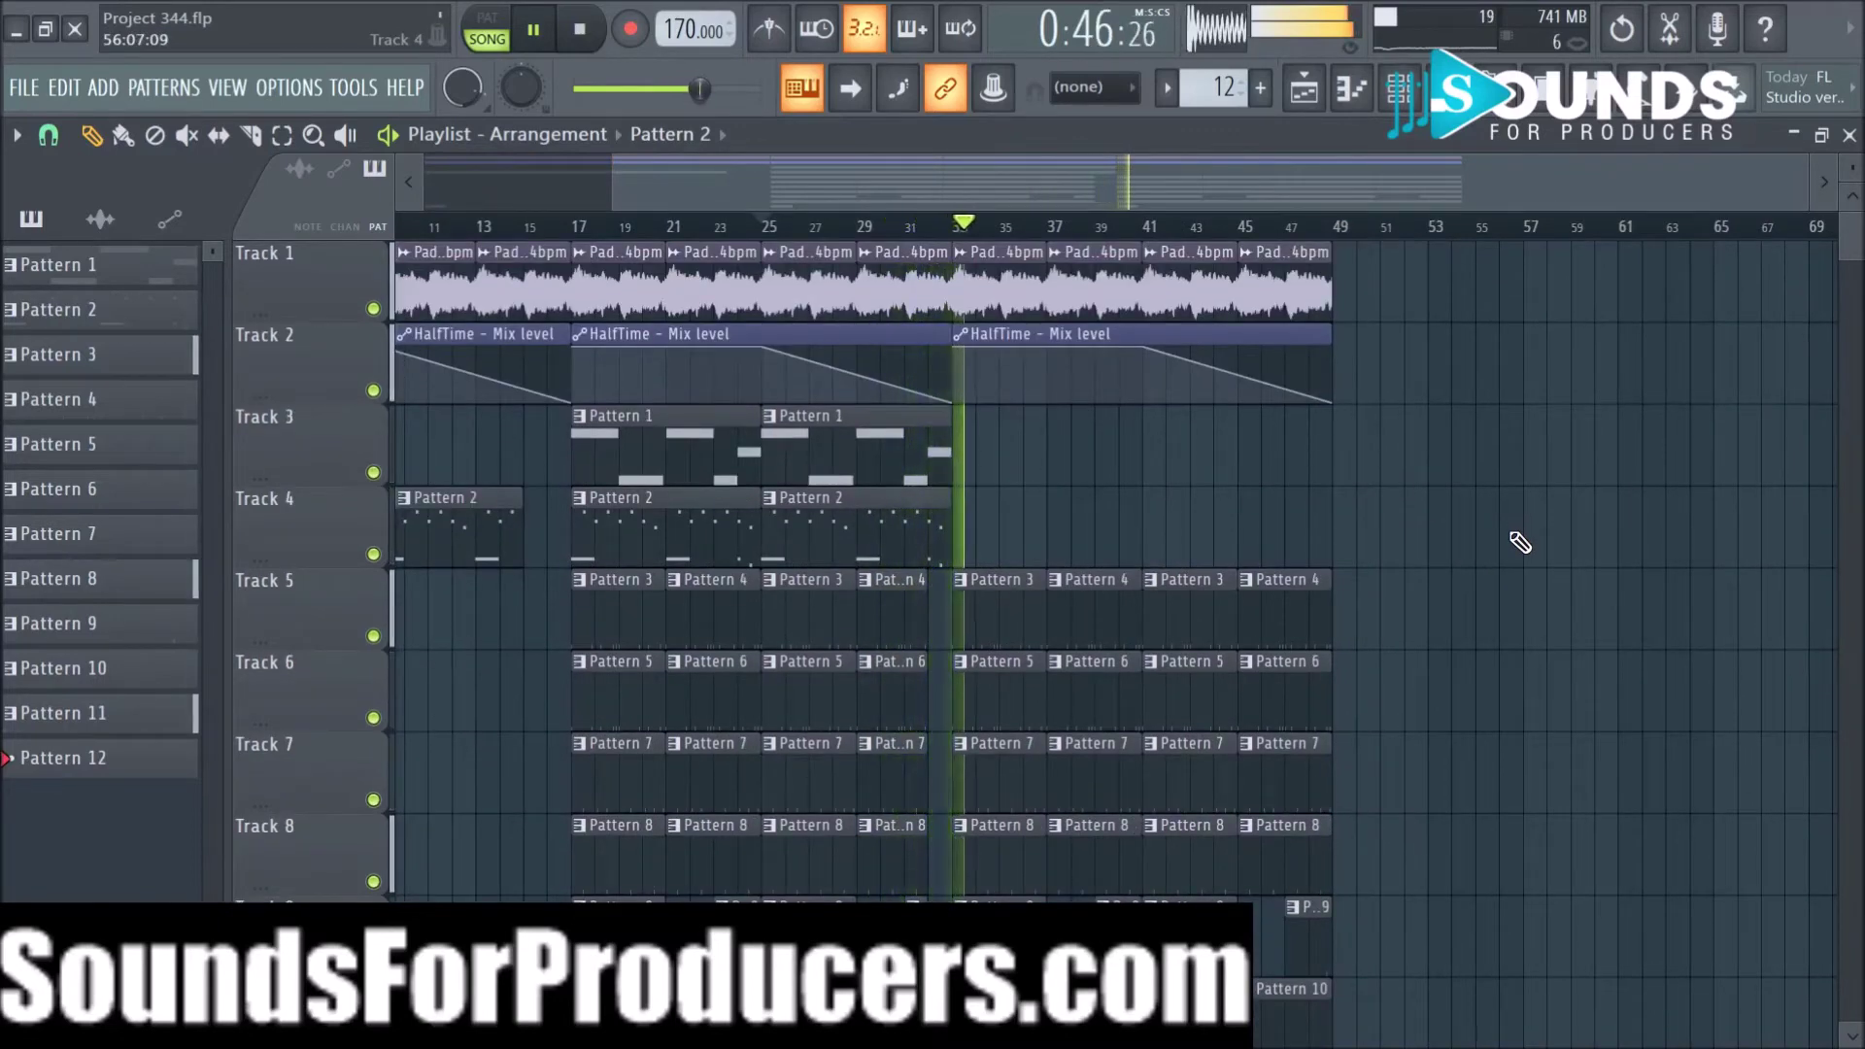
{"action": "scroll", "coordinate": [1520, 539], "scroll_direction": "down", "scroll_amount": 2}
{"action": "scroll", "coordinate": [1523, 543], "scroll_direction": "up", "scroll_amount": 2}
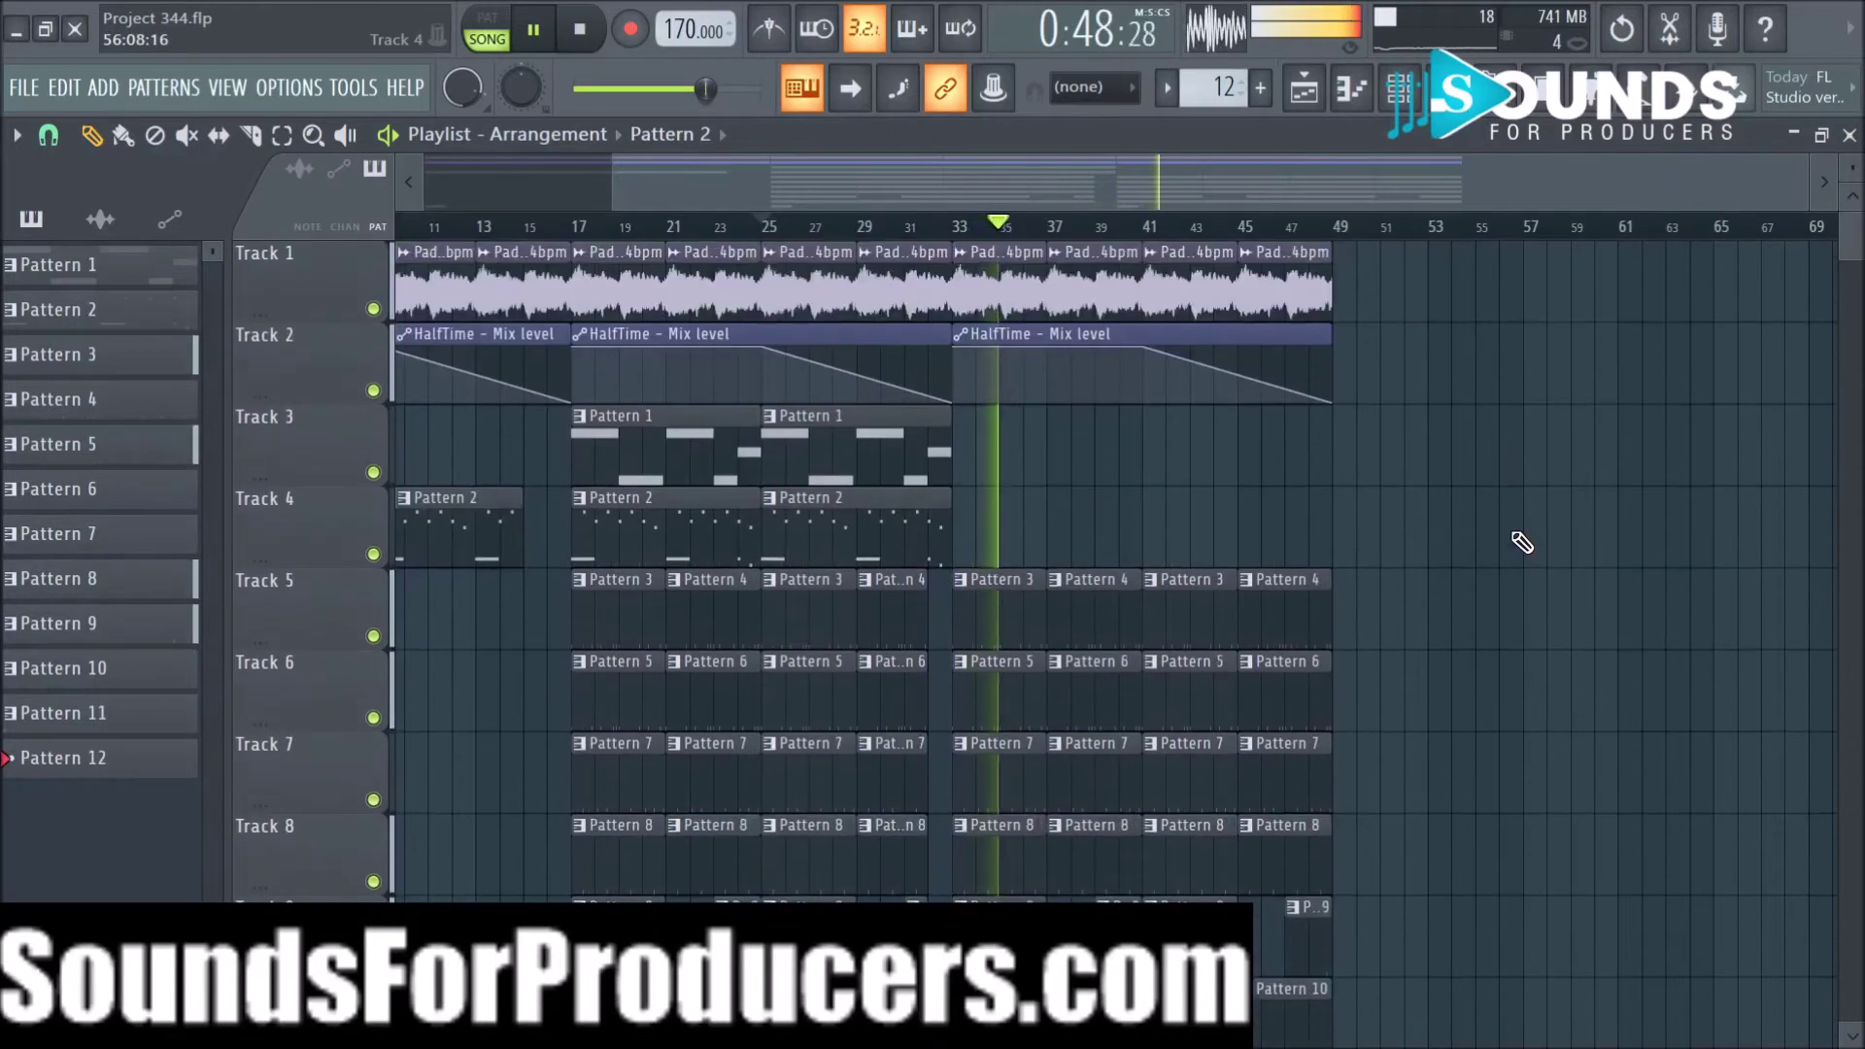
{"action": "scroll", "coordinate": [1520, 541], "scroll_direction": "down", "scroll_amount": 2}
{"action": "scroll", "coordinate": [1521, 541], "scroll_direction": "up", "scroll_amount": 2}
{"action": "scroll", "coordinate": [1521, 541], "scroll_direction": "down", "scroll_amount": 4}
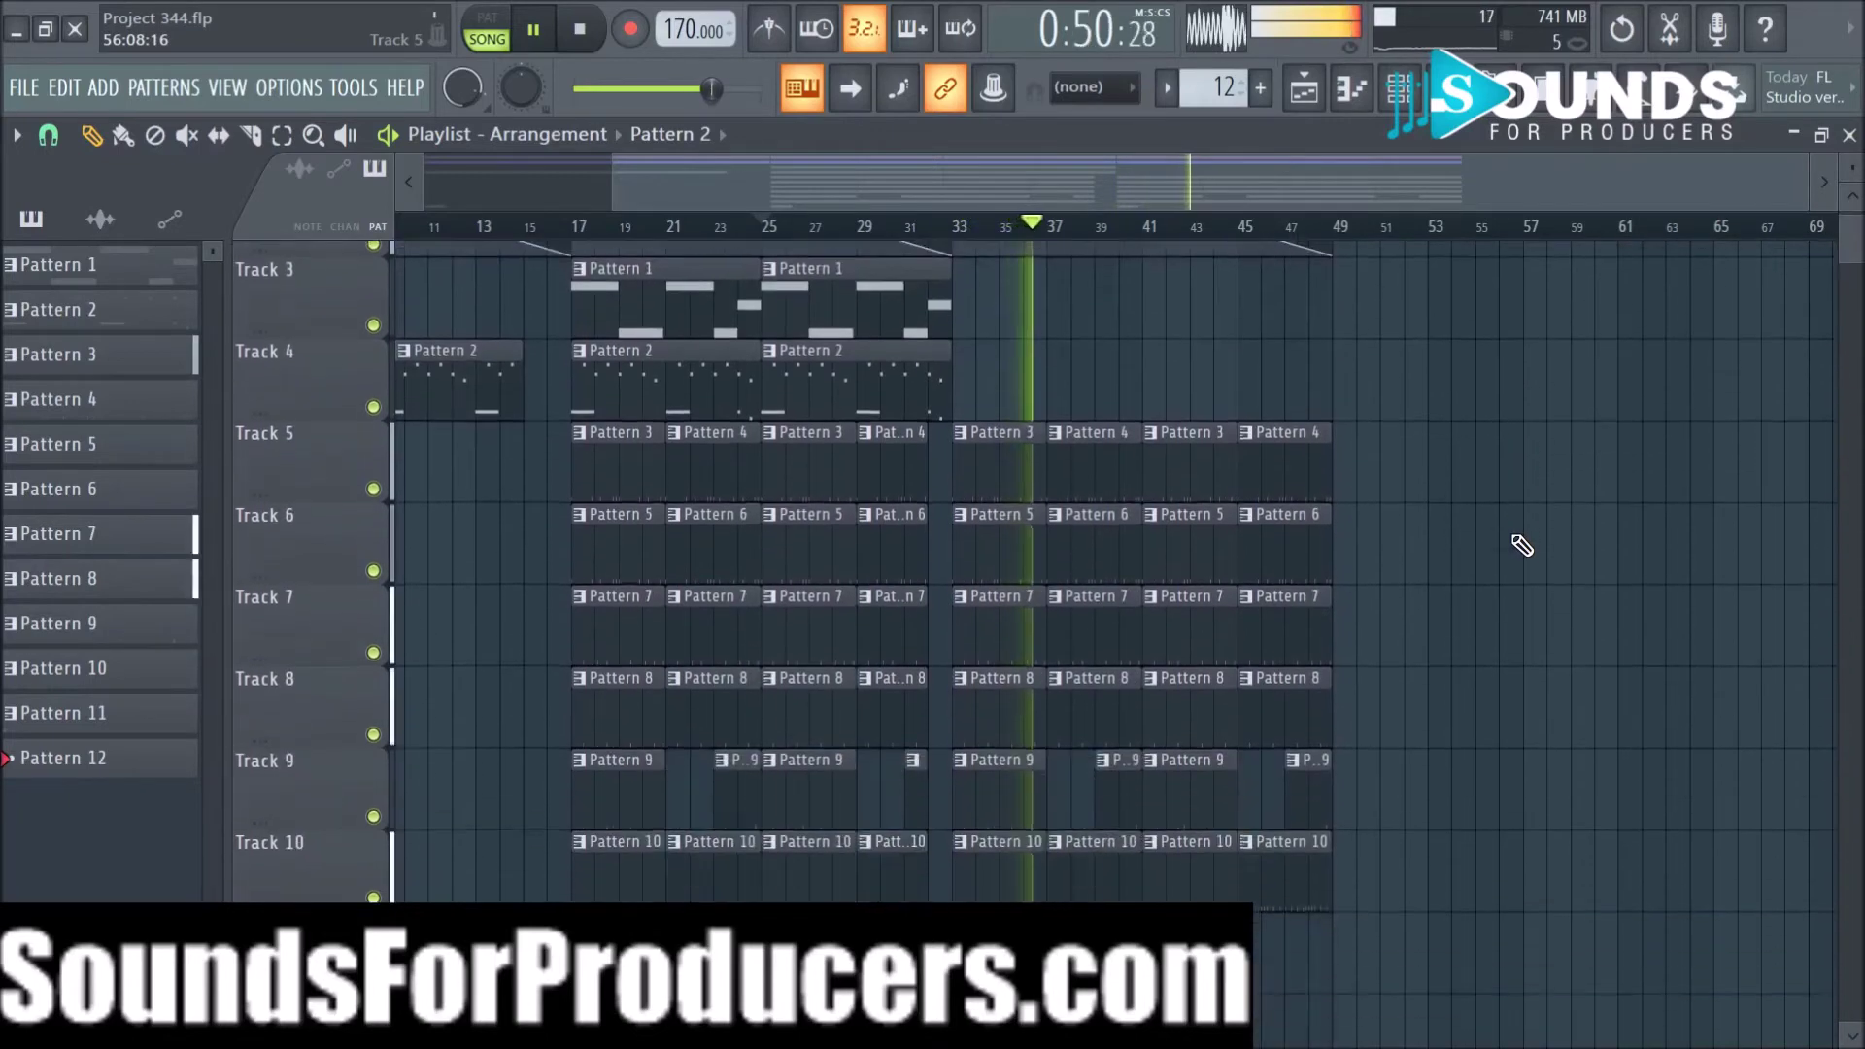
{"action": "scroll", "coordinate": [1094, 745], "scroll_direction": "up", "scroll_amount": 3}
Step: Duplicate the whole section from bar 33 to bar 49 on all tracks, placing the copy at bar 49
{"action": "scroll", "coordinate": [1069, 758], "scroll_direction": "down", "scroll_amount": 2}
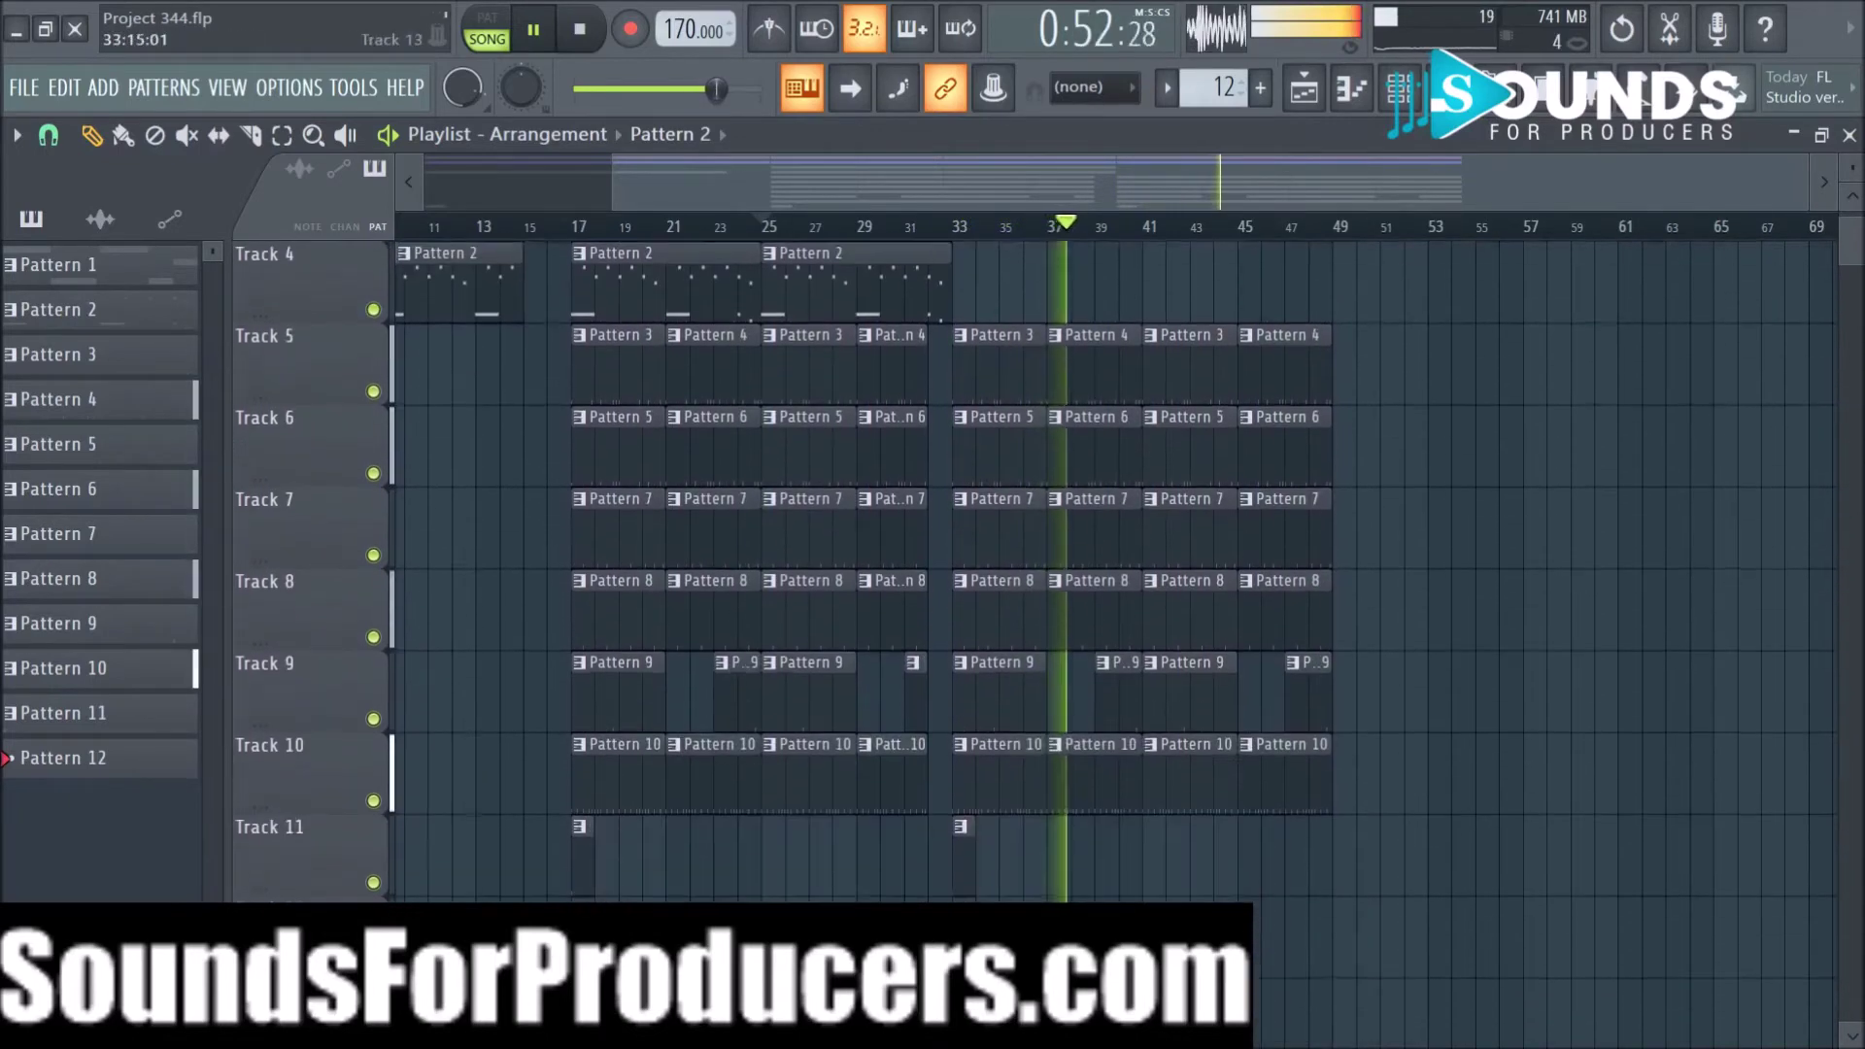
{"action": "left_click_drag", "start_coordinate": [963, 919], "coordinate": [1349, 245]}
{"action": "key", "text": "ctrl+b"}
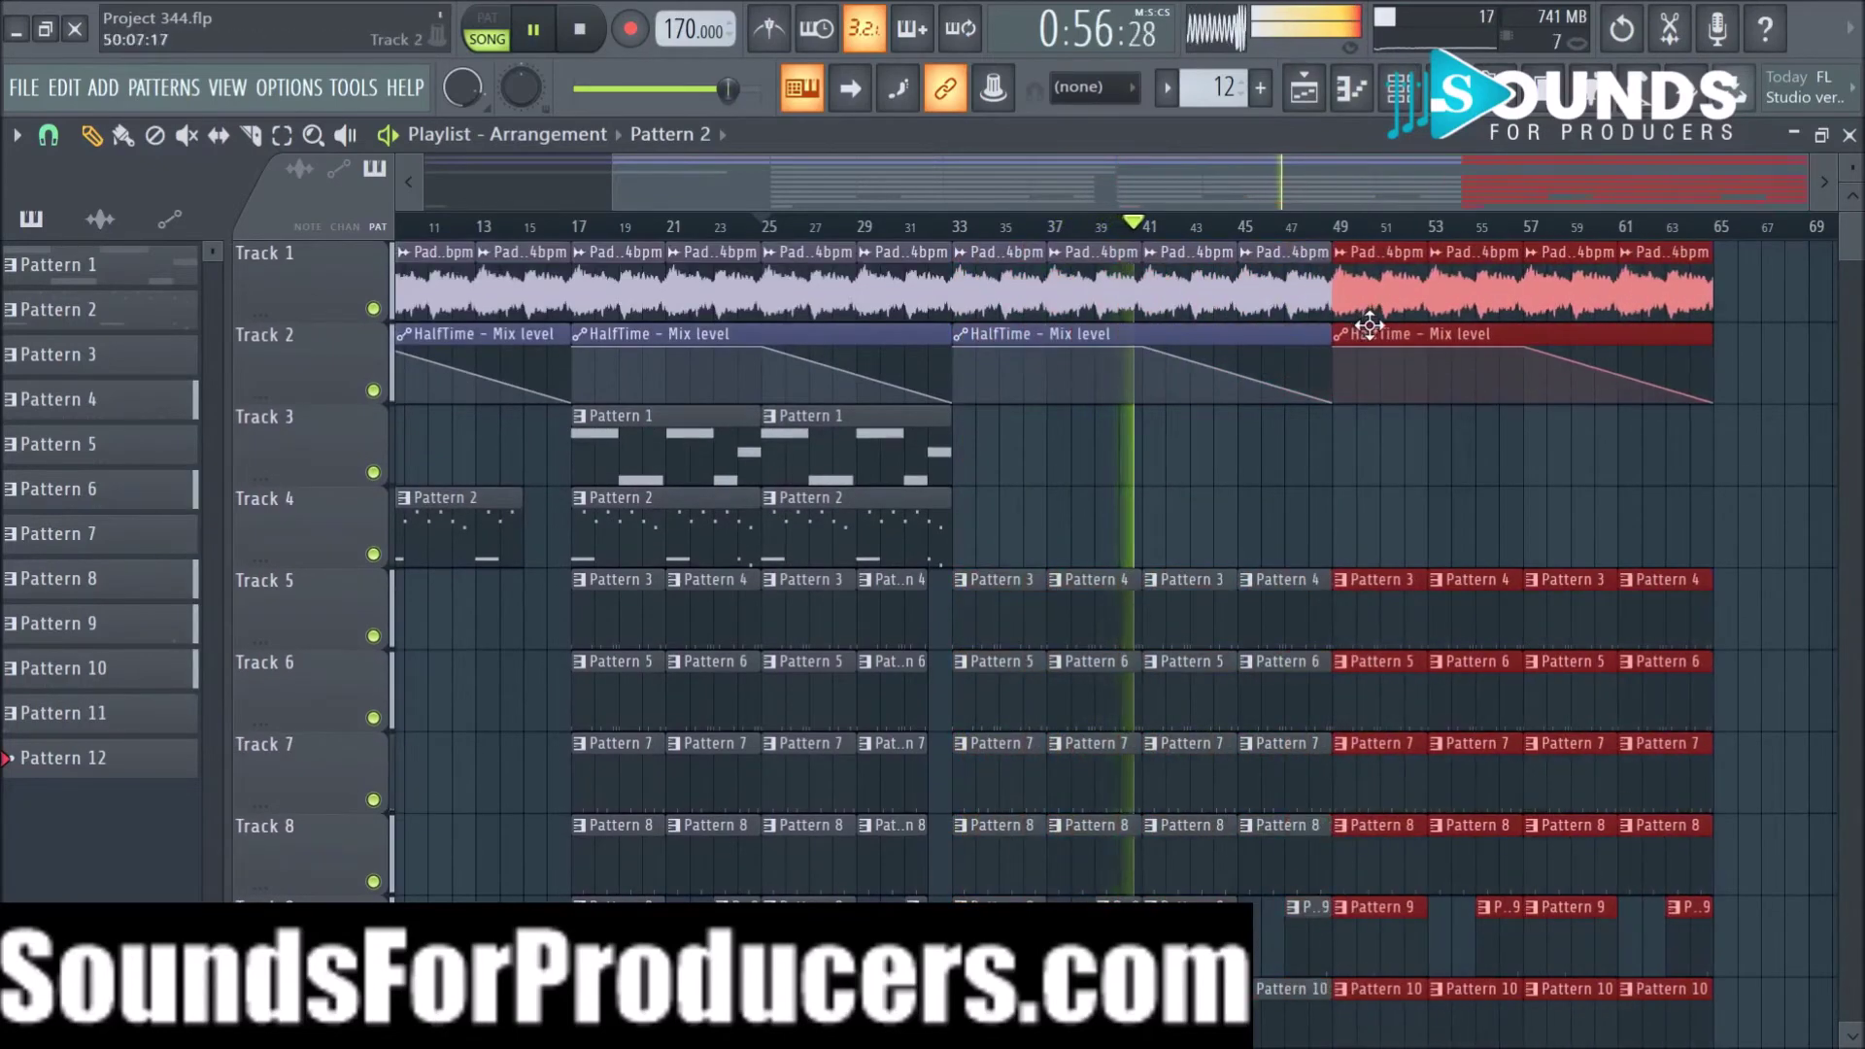
{"action": "left_click_drag", "start_coordinate": [1220, 175], "coordinate": [1394, 216]}
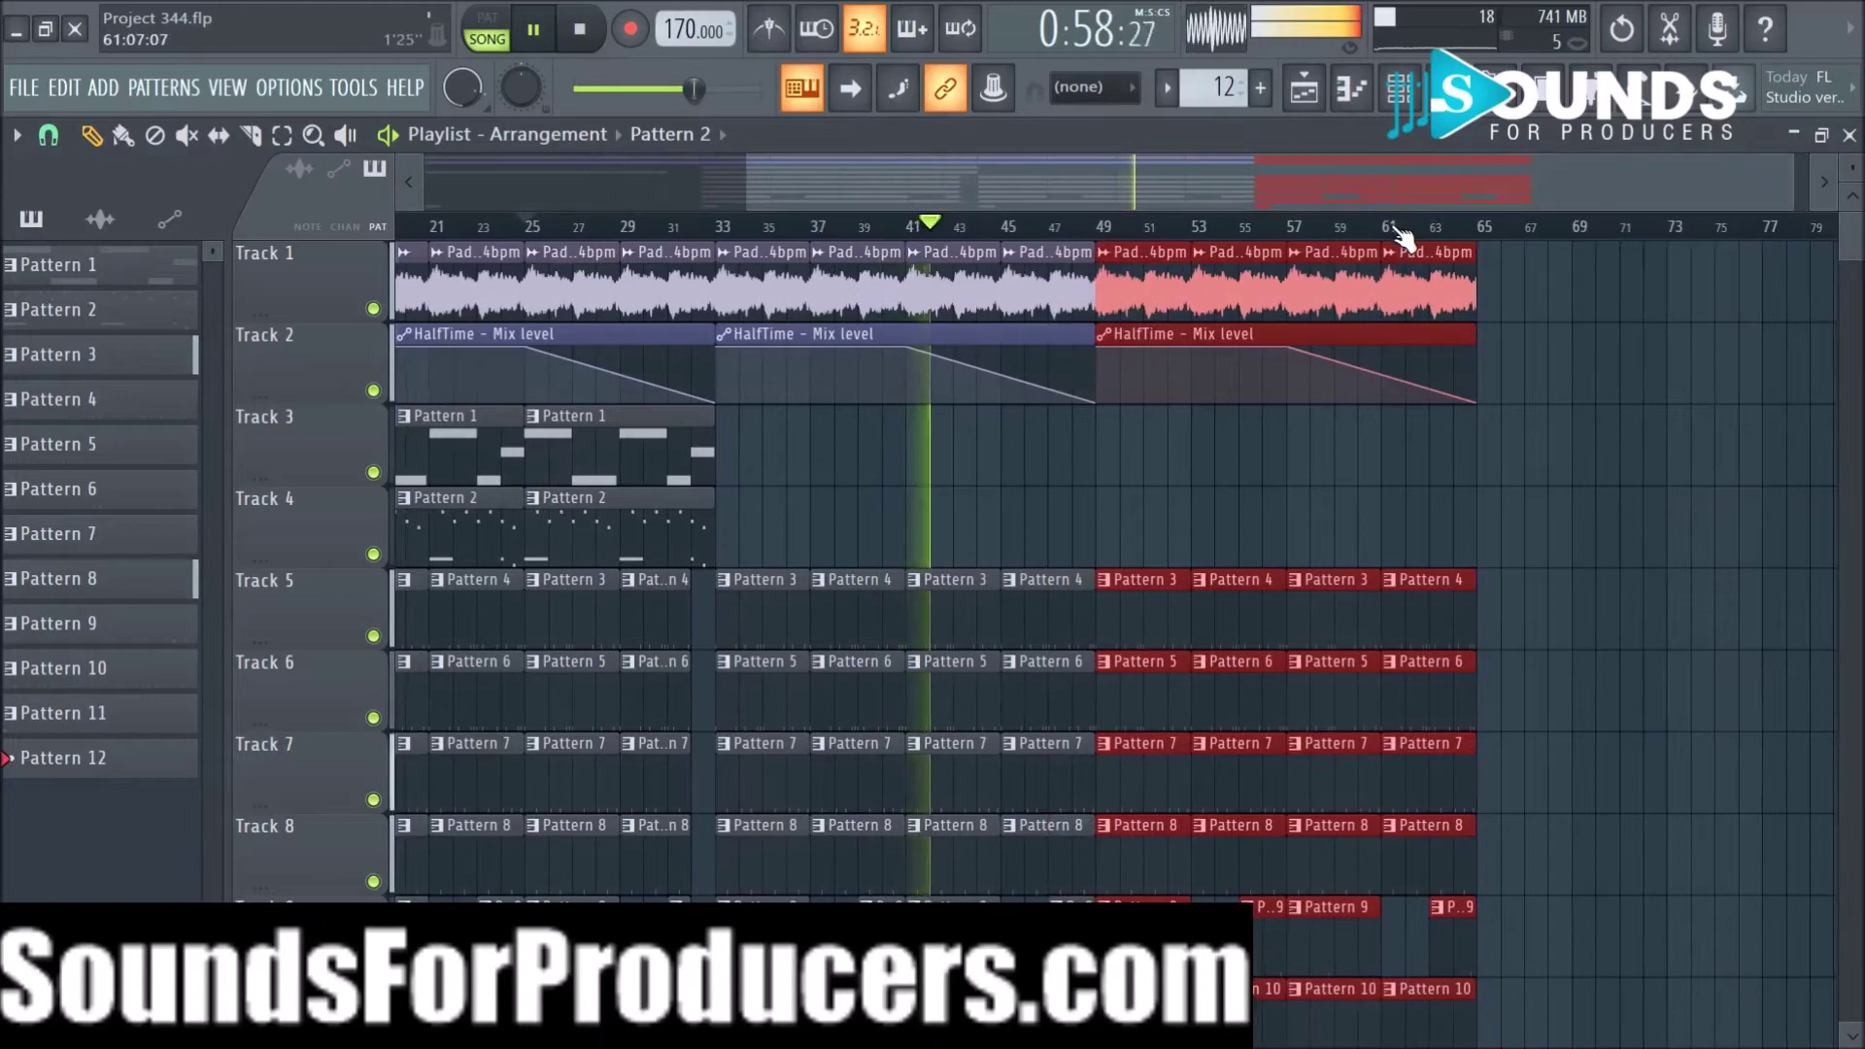
{"action": "left_click", "coordinate": [1546, 474], "text": "ctrl"}
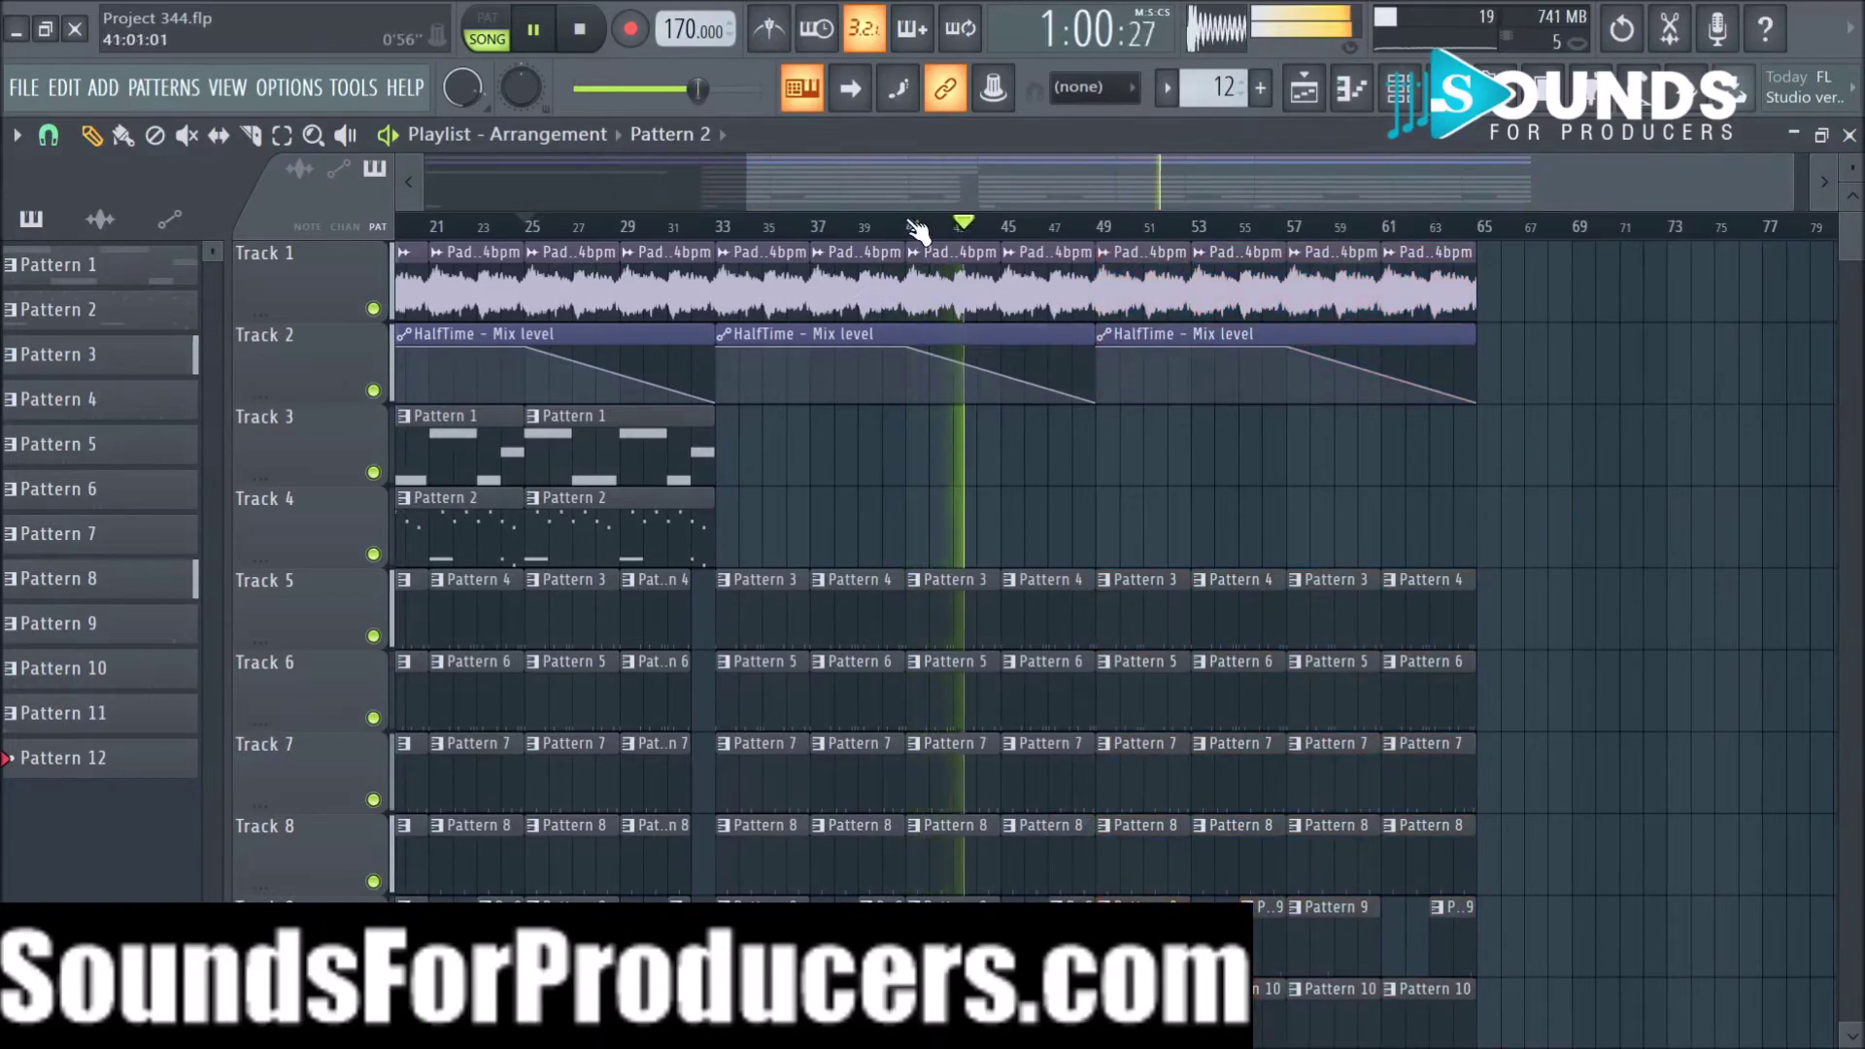
Step: Copy the Pattern 1 and Pattern 2 clips on Tracks 3 and 4 from bar 17 to bar 49, and delete the Pattern 2 copies
{"action": "scroll", "coordinate": [918, 228], "scroll_direction": "down", "scroll_amount": 2}
{"action": "left_click_drag", "start_coordinate": [746, 442], "coordinate": [907, 535]}
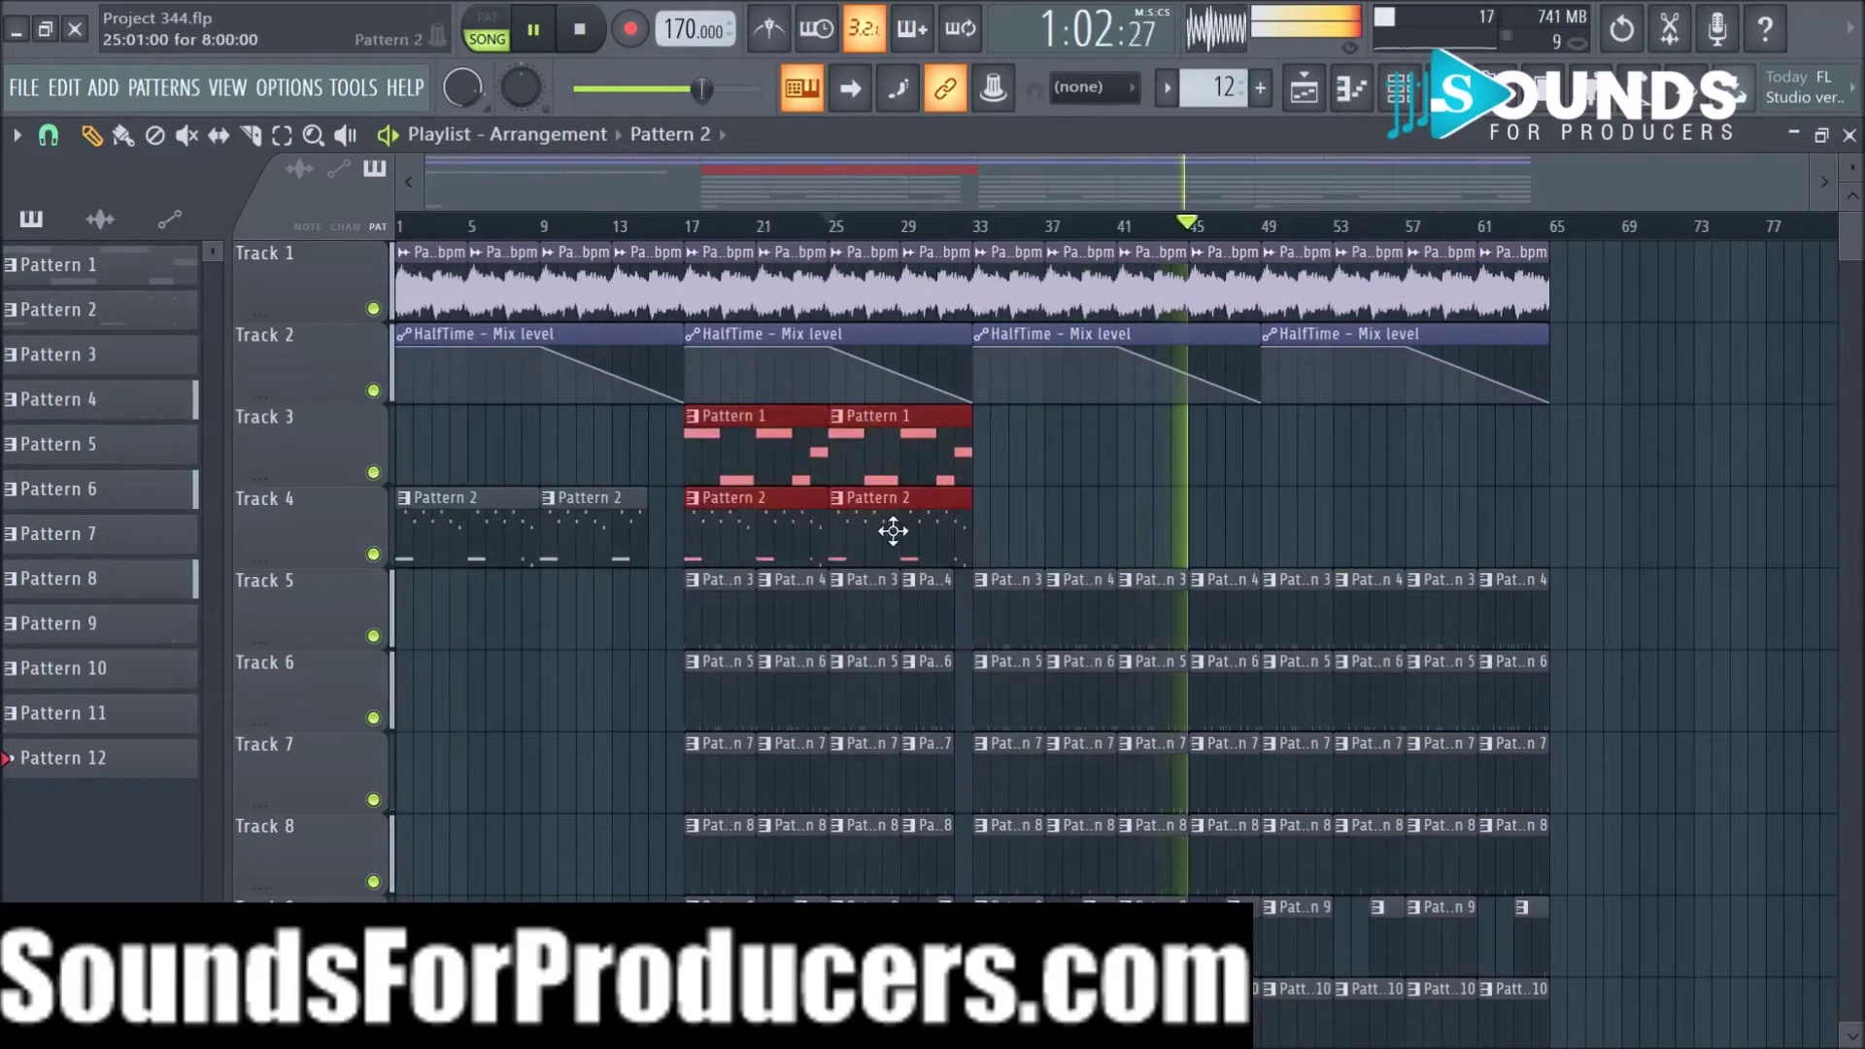
{"action": "left_click_drag", "start_coordinate": [743, 469], "coordinate": [1317, 476]}
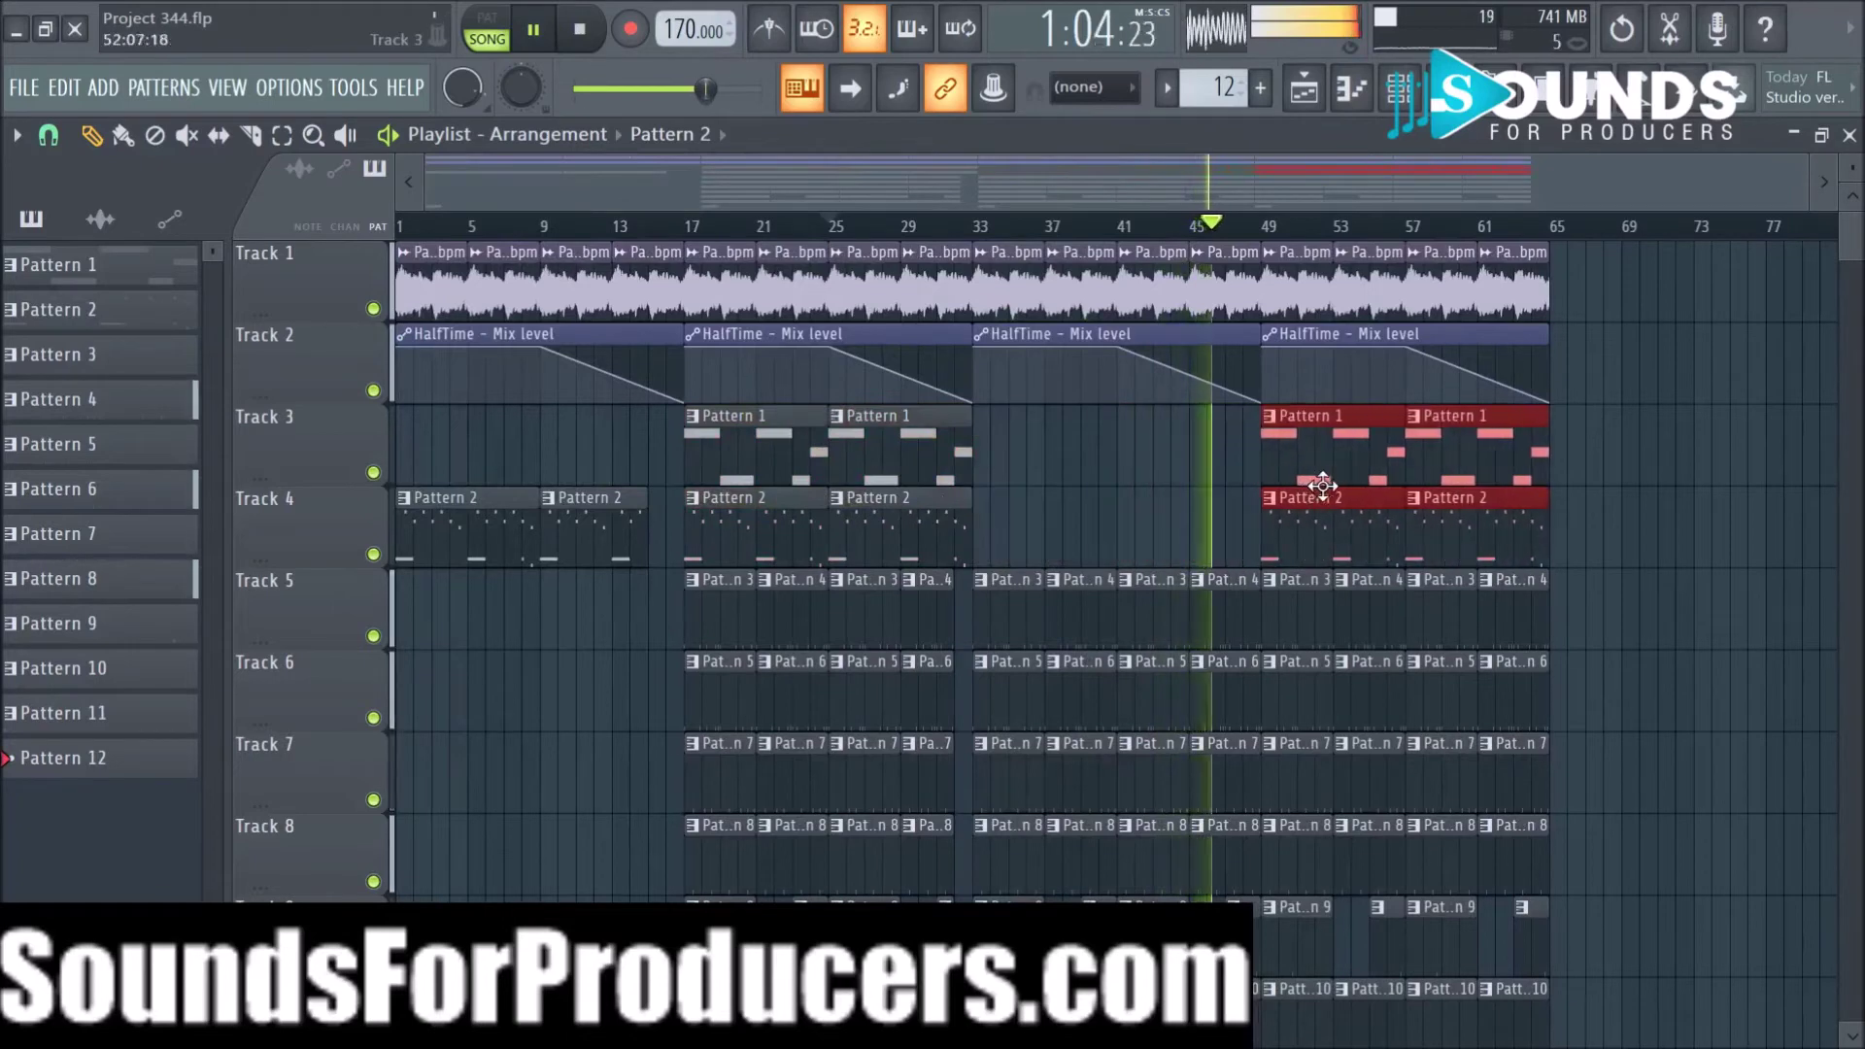
{"action": "scroll", "coordinate": [1298, 190], "scroll_direction": "up", "scroll_amount": 3}
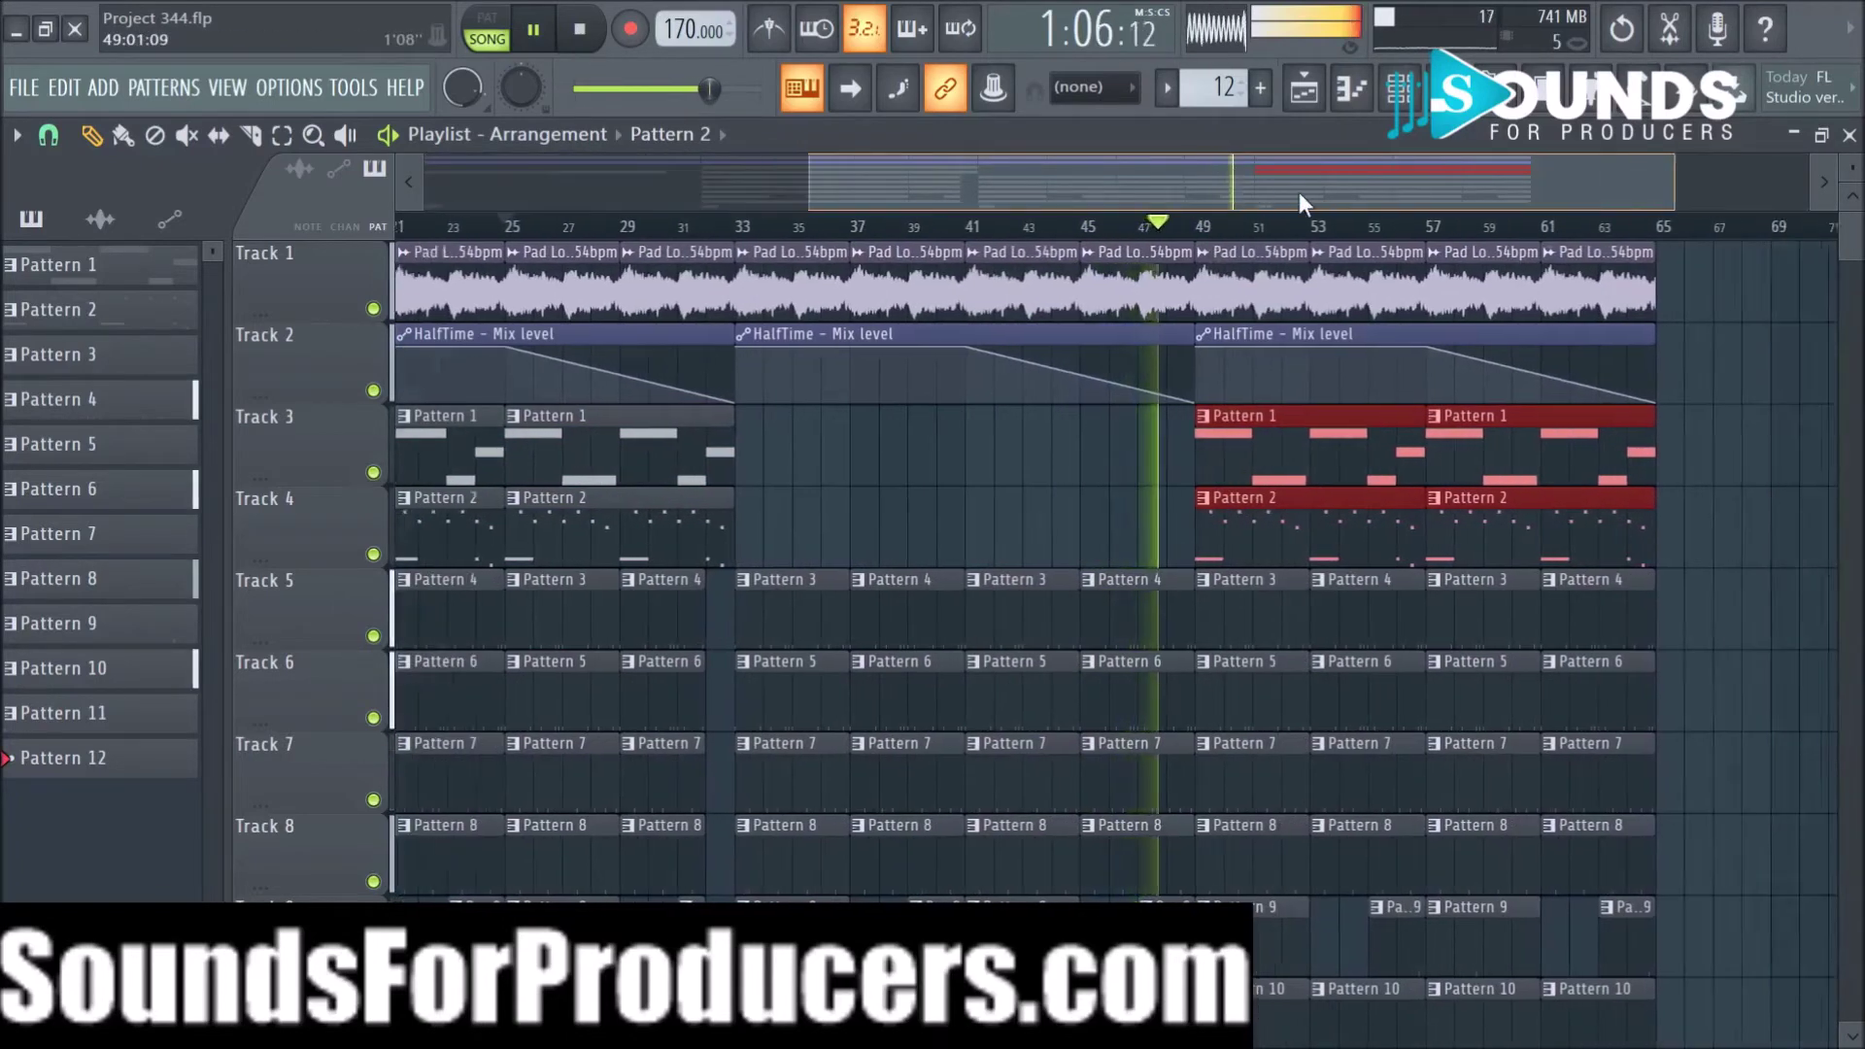
{"action": "left_click", "coordinate": [1649, 429]}
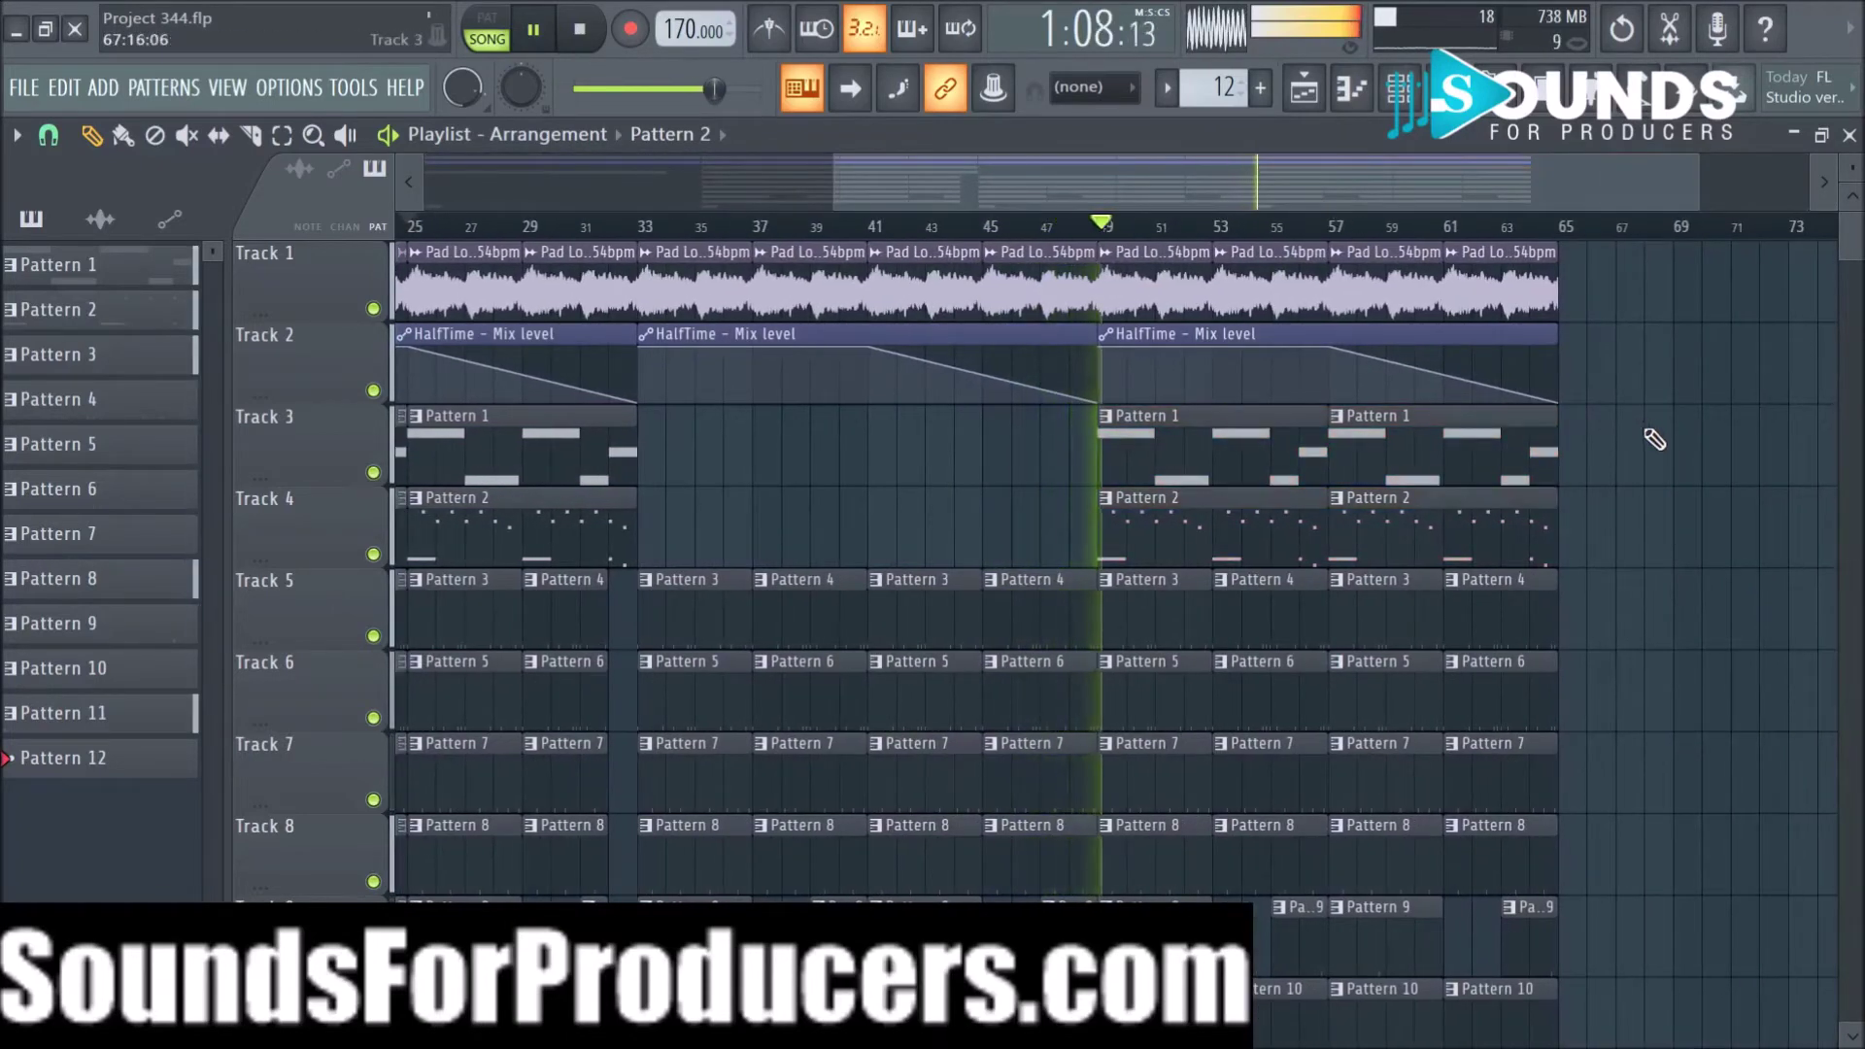
{"action": "right_click", "coordinate": [1232, 524]}
{"action": "right_click", "coordinate": [1425, 541]}
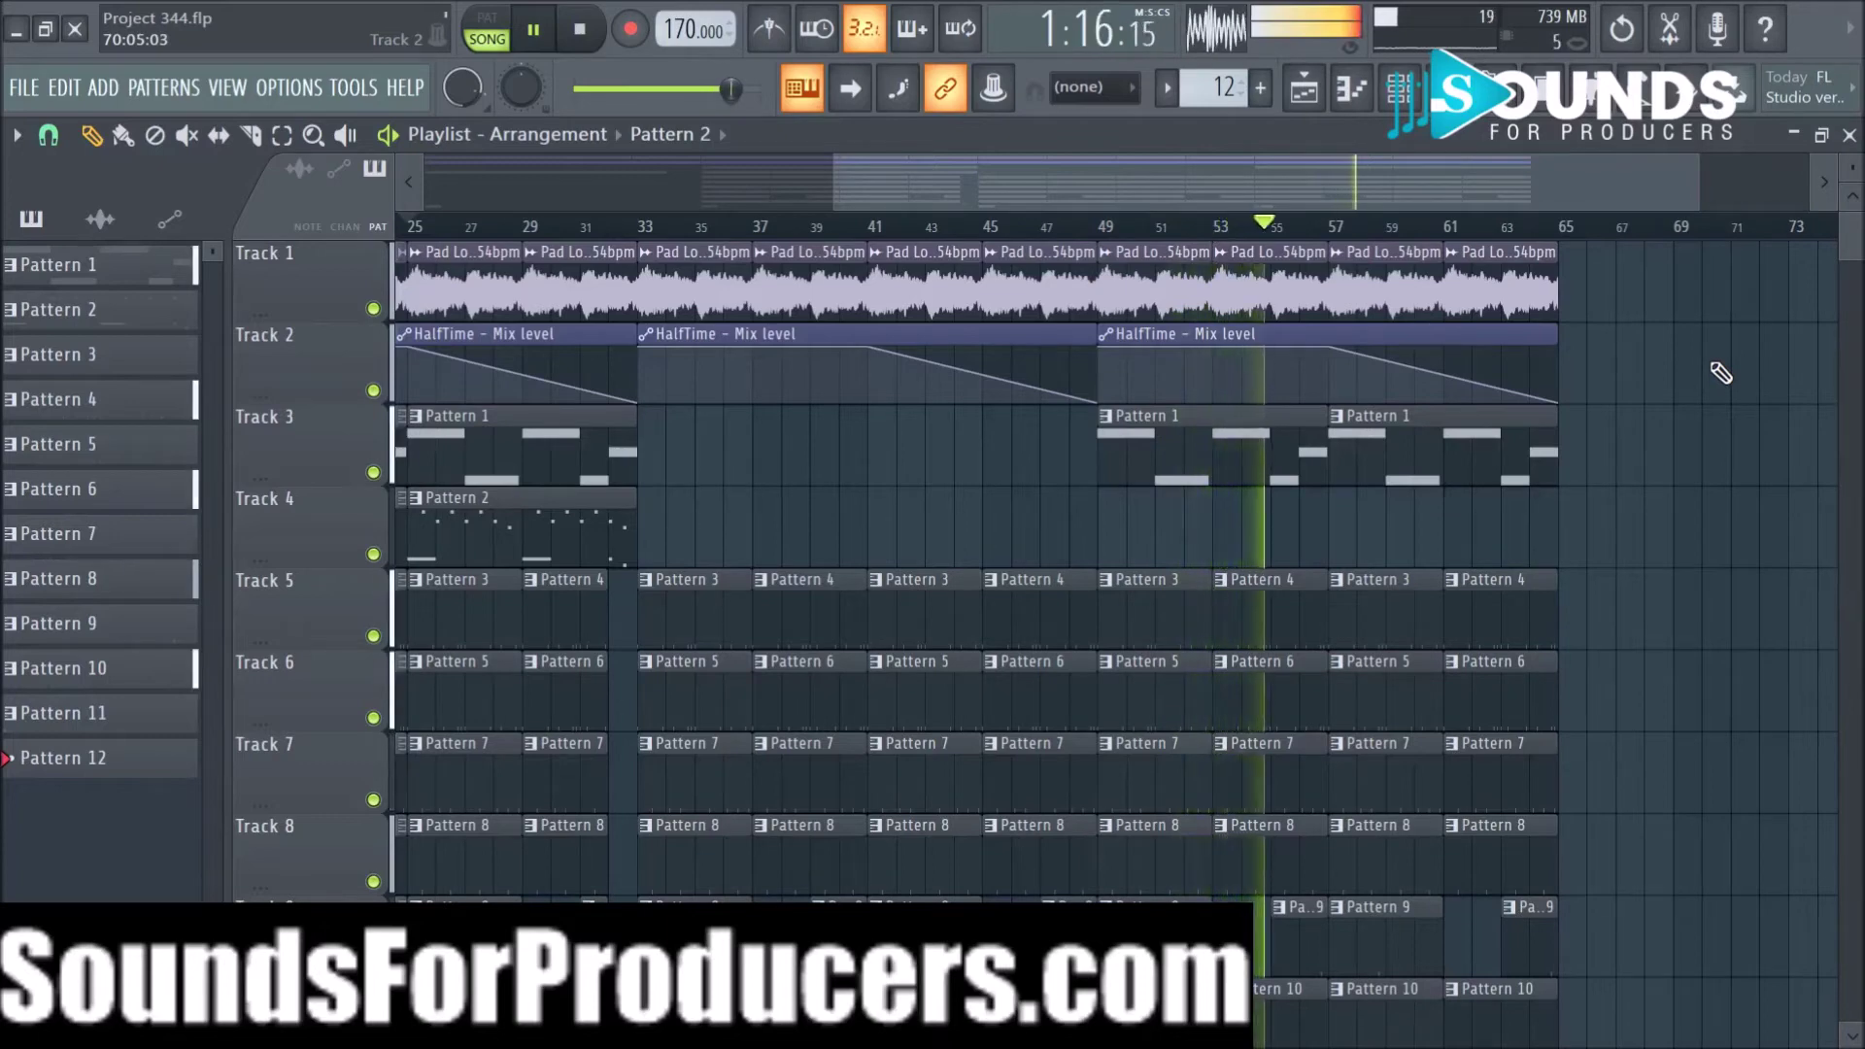
Step: Delete the last Pattern 9 clip on Track 9 and shorten the final drum clips on Tracks 5 to 8 and 10 to end at bar 63
{"action": "scroll", "coordinate": [1720, 372], "scroll_direction": "down", "scroll_amount": 2}
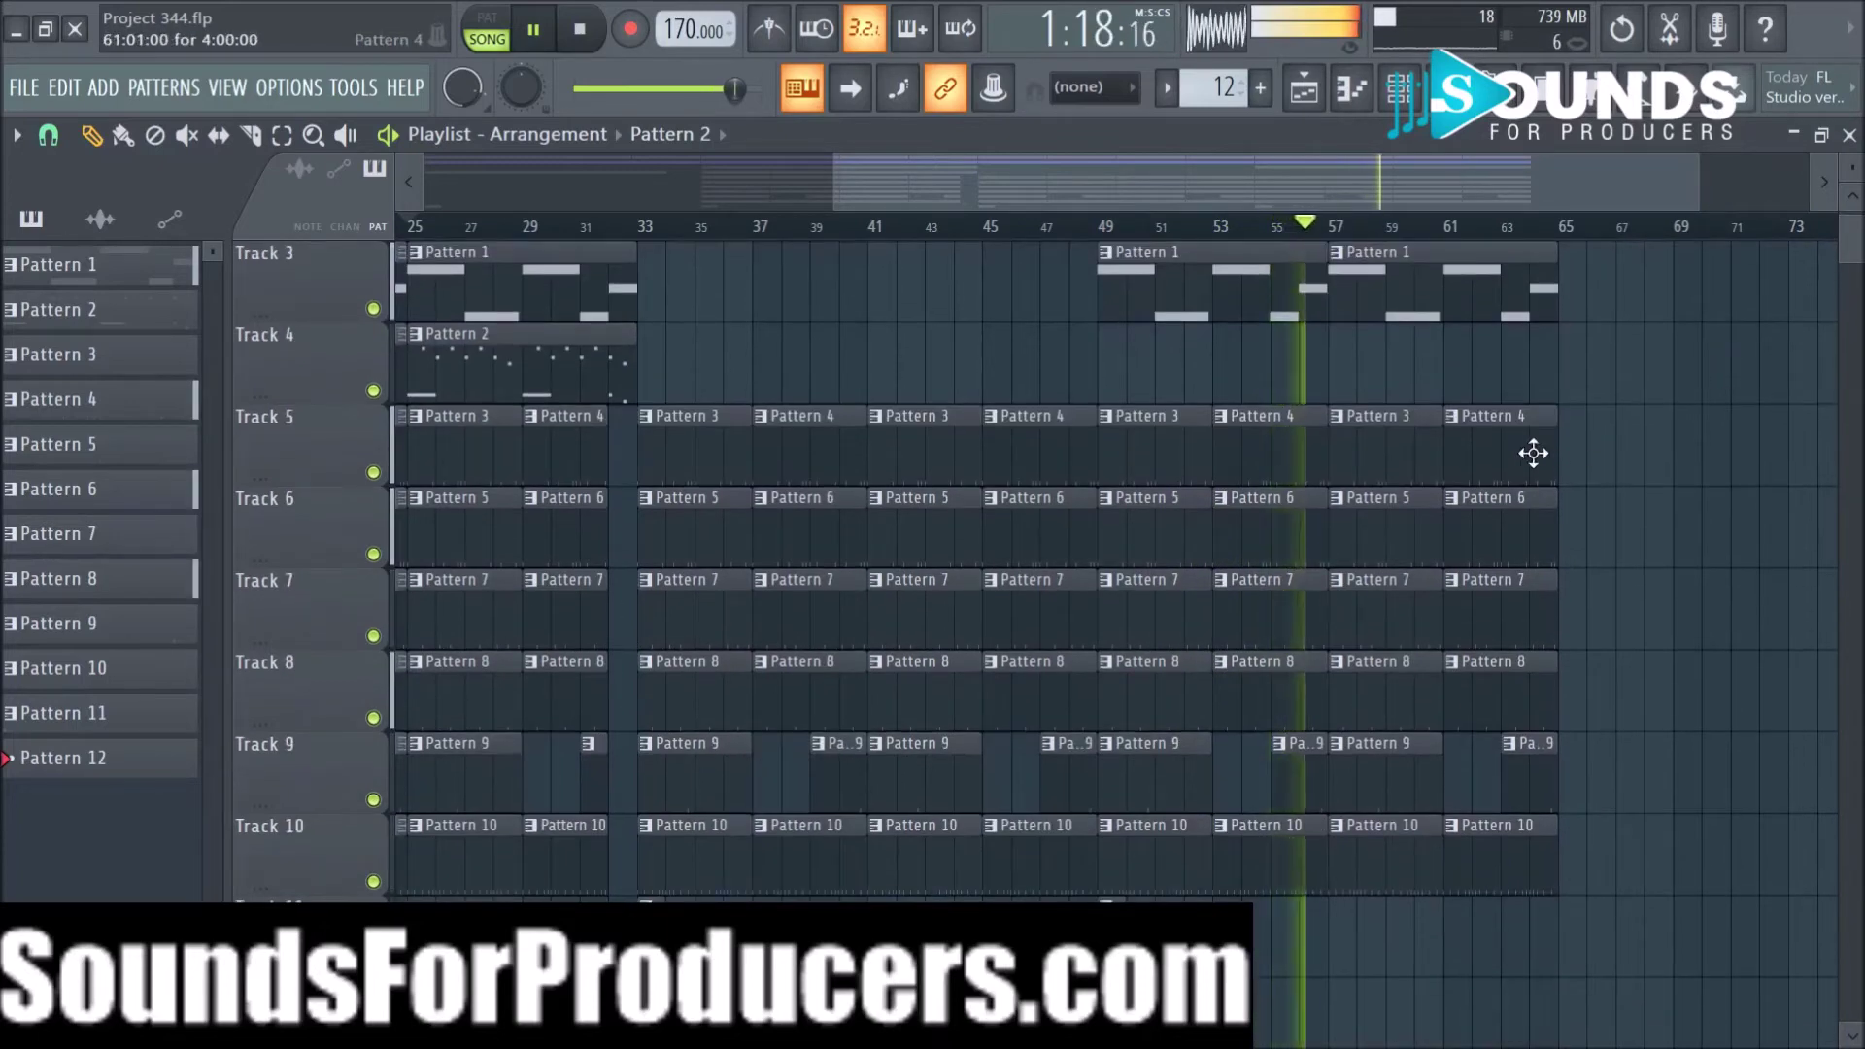
{"action": "right_click", "coordinate": [1536, 783]}
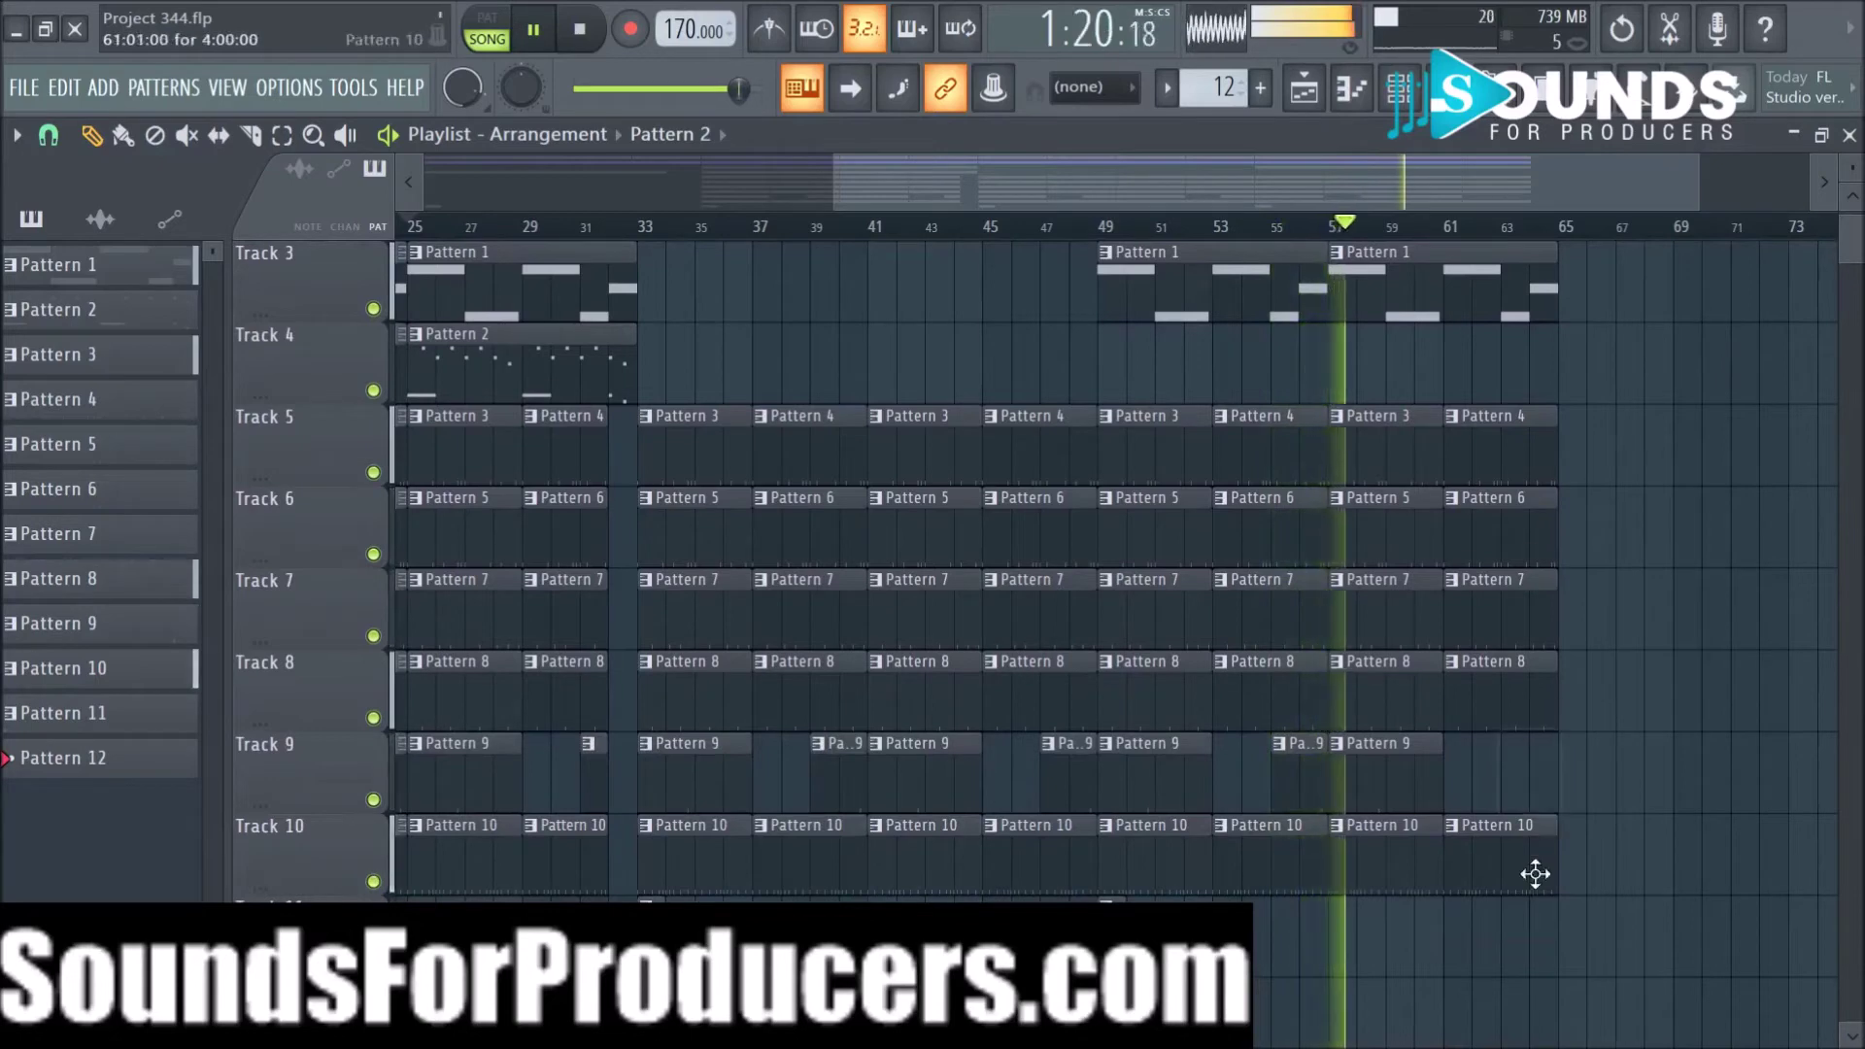
{"action": "left_click_drag", "start_coordinate": [1532, 915], "coordinate": [1488, 451]}
Step: Duplicate the arrangement from bar 17 to bar 65 on all tracks, starting the copy at bar 65
{"action": "scroll", "coordinate": [1329, 243], "scroll_direction": "down", "scroll_amount": 3}
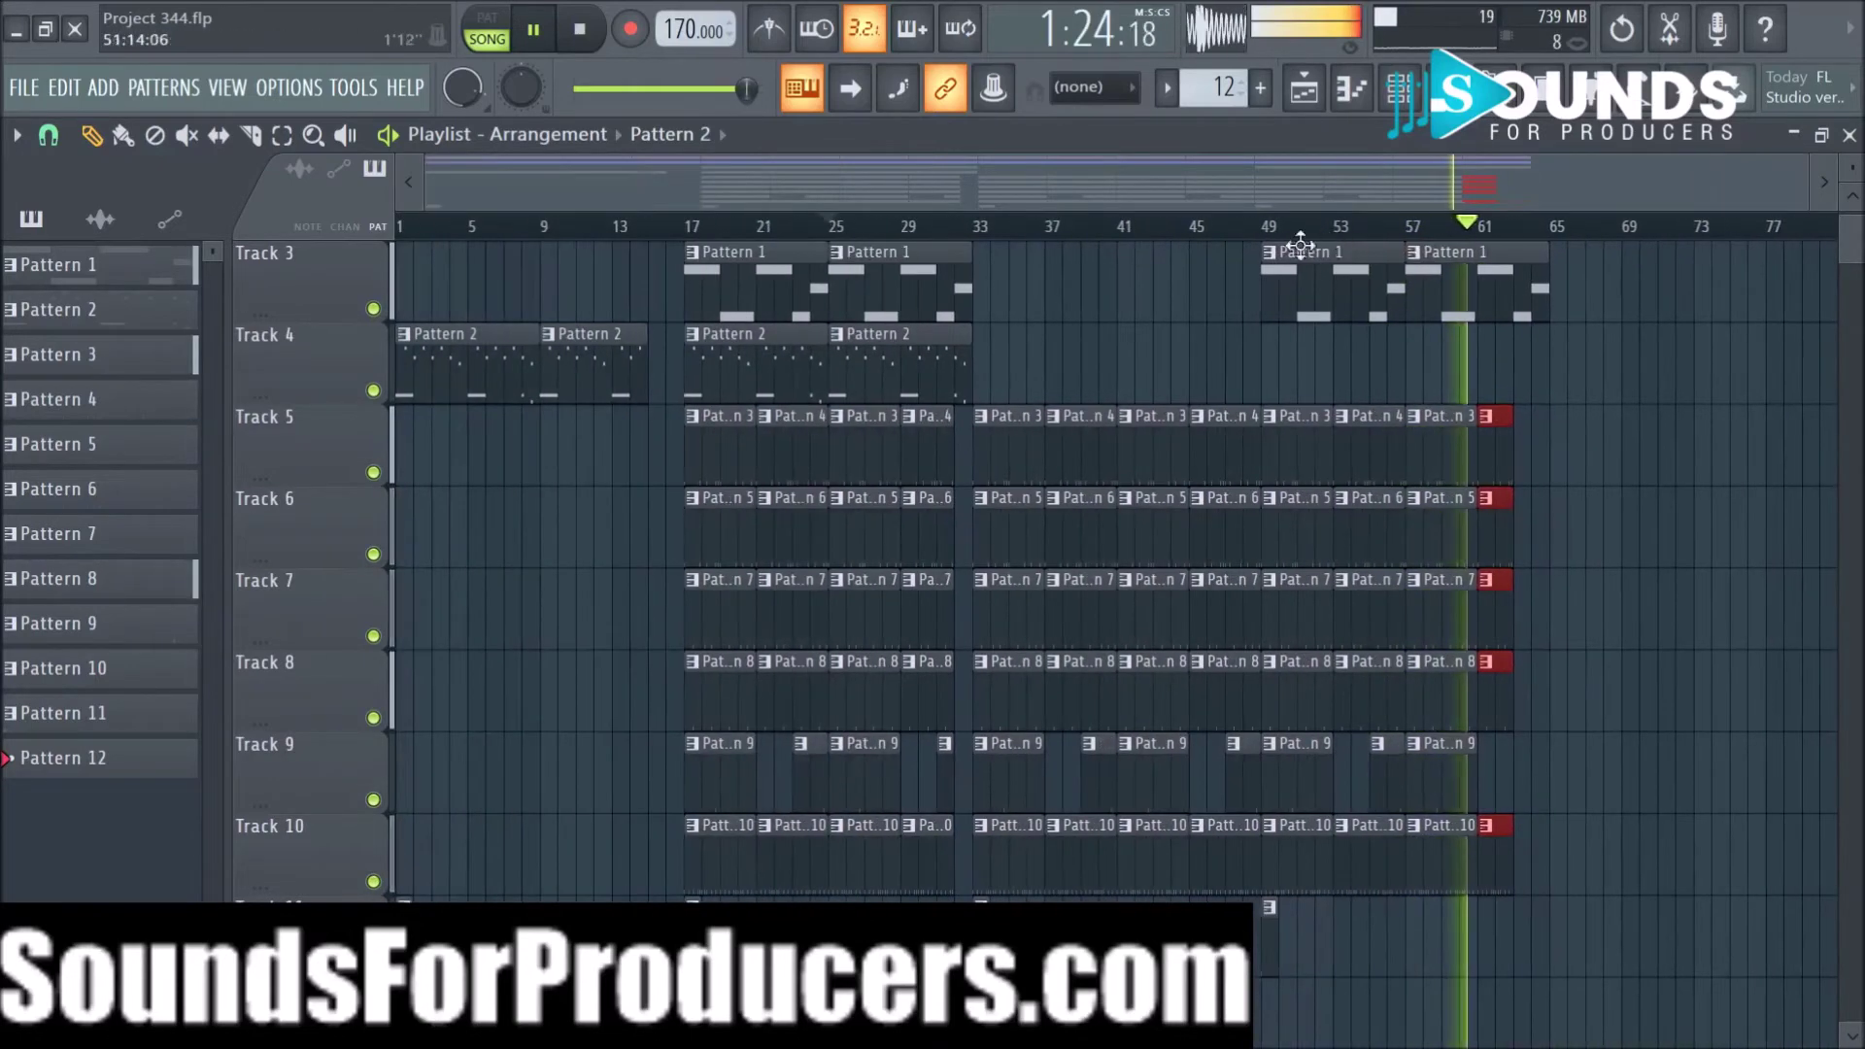
{"action": "scroll", "coordinate": [771, 716], "scroll_direction": "down", "scroll_amount": 3}
{"action": "left_click_drag", "start_coordinate": [705, 798], "coordinate": [1655, 245]}
{"action": "key", "text": "ctrl+b"}
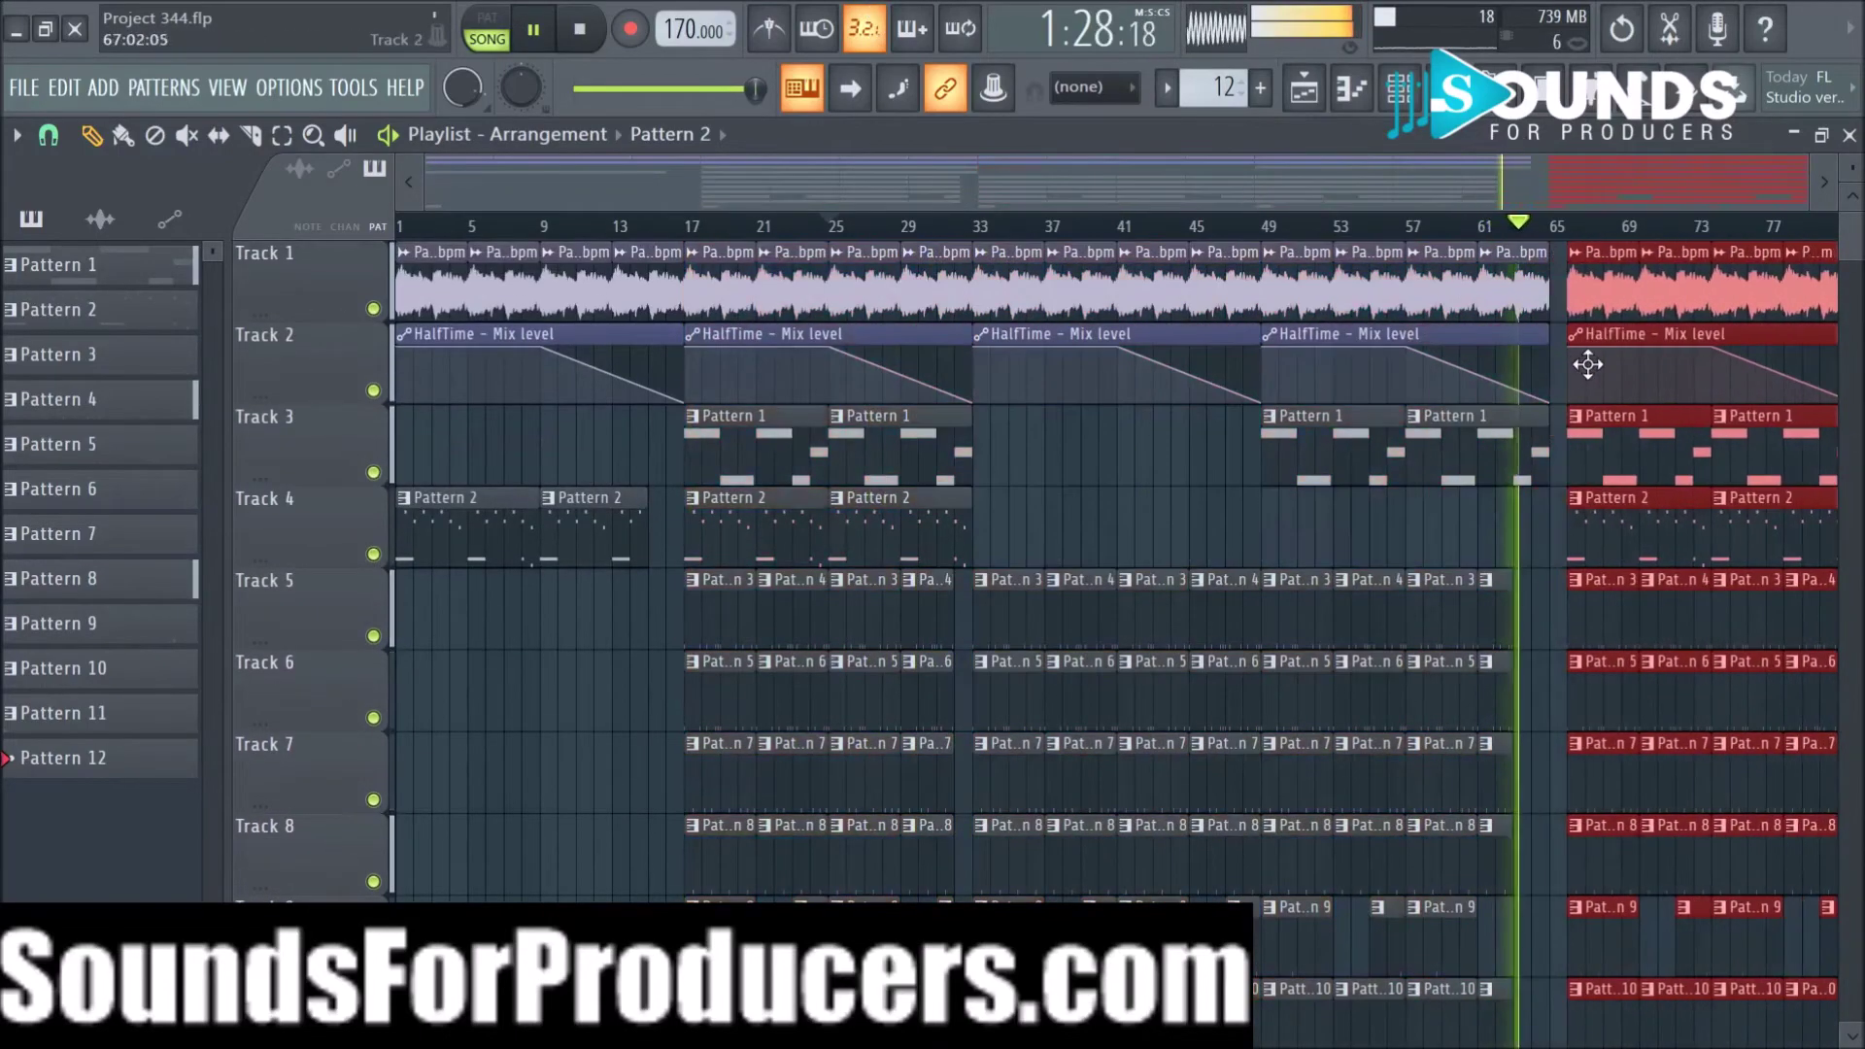
{"action": "left_click_drag", "start_coordinate": [1209, 191], "coordinate": [1507, 204]}
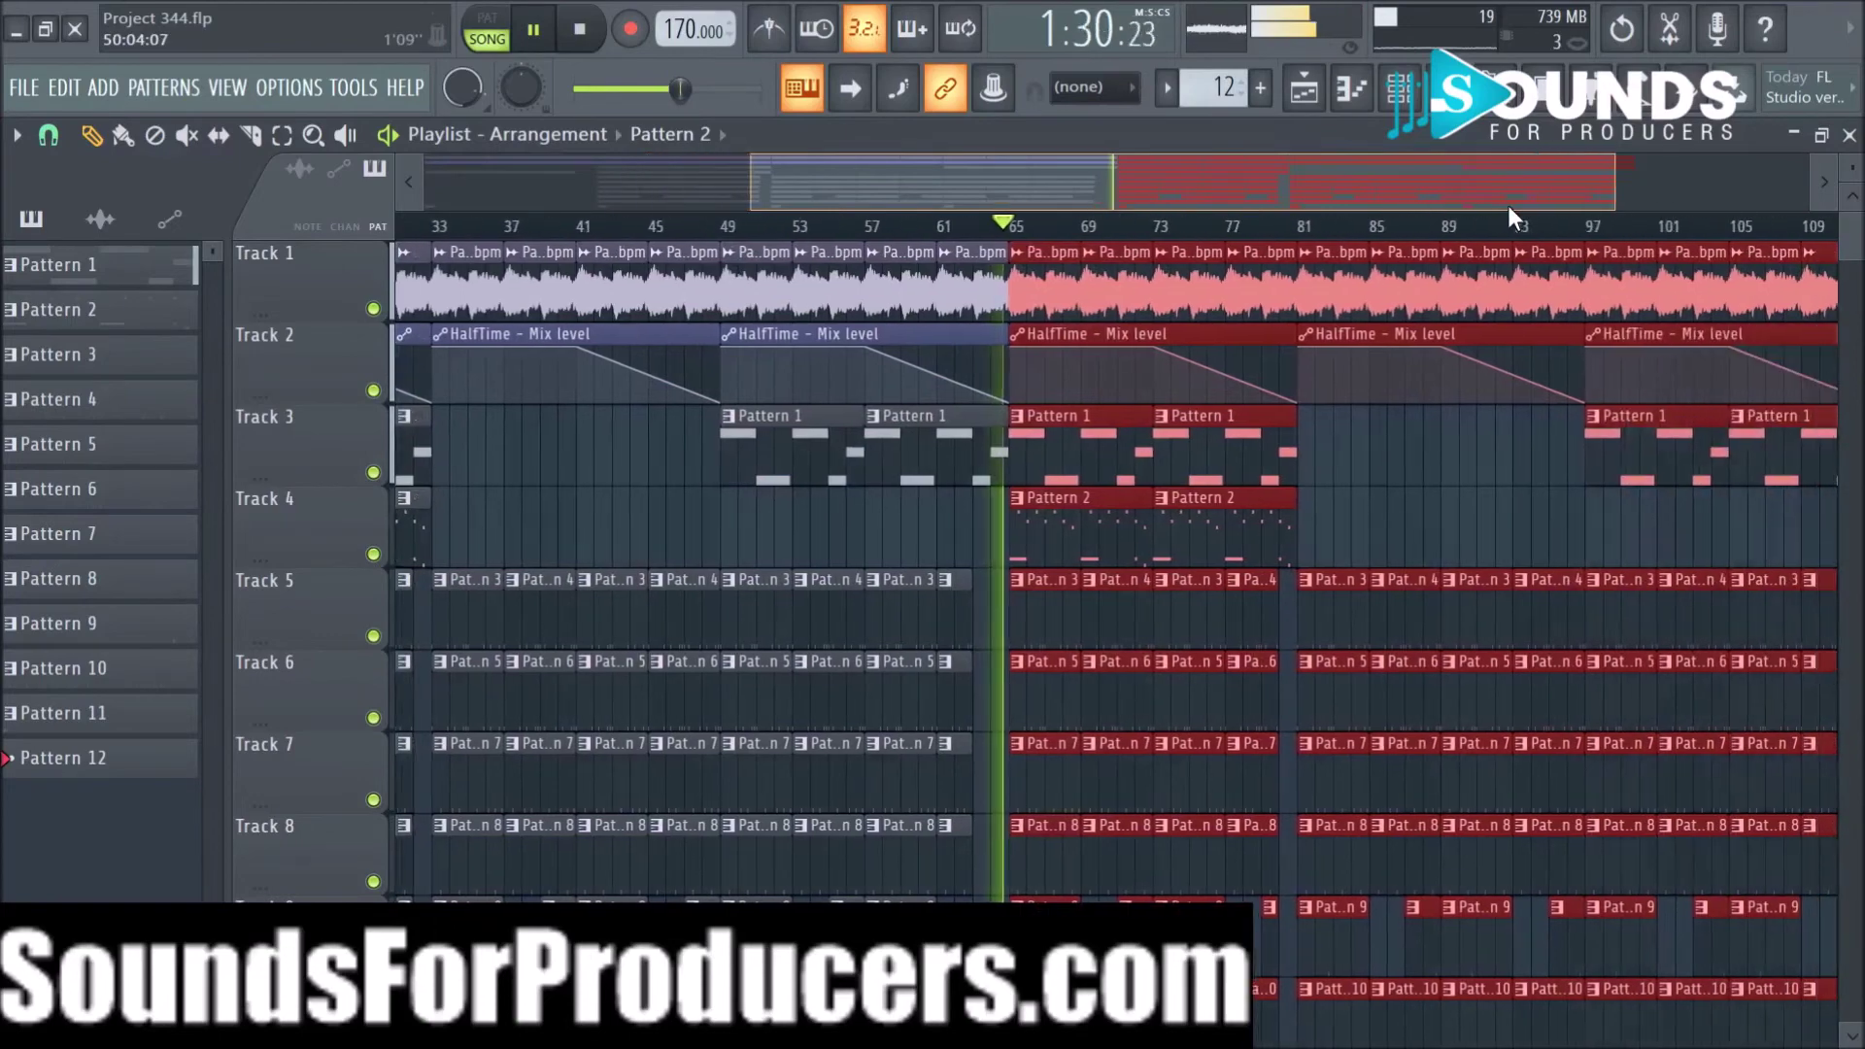
{"action": "right_click", "coordinate": [1409, 503]}
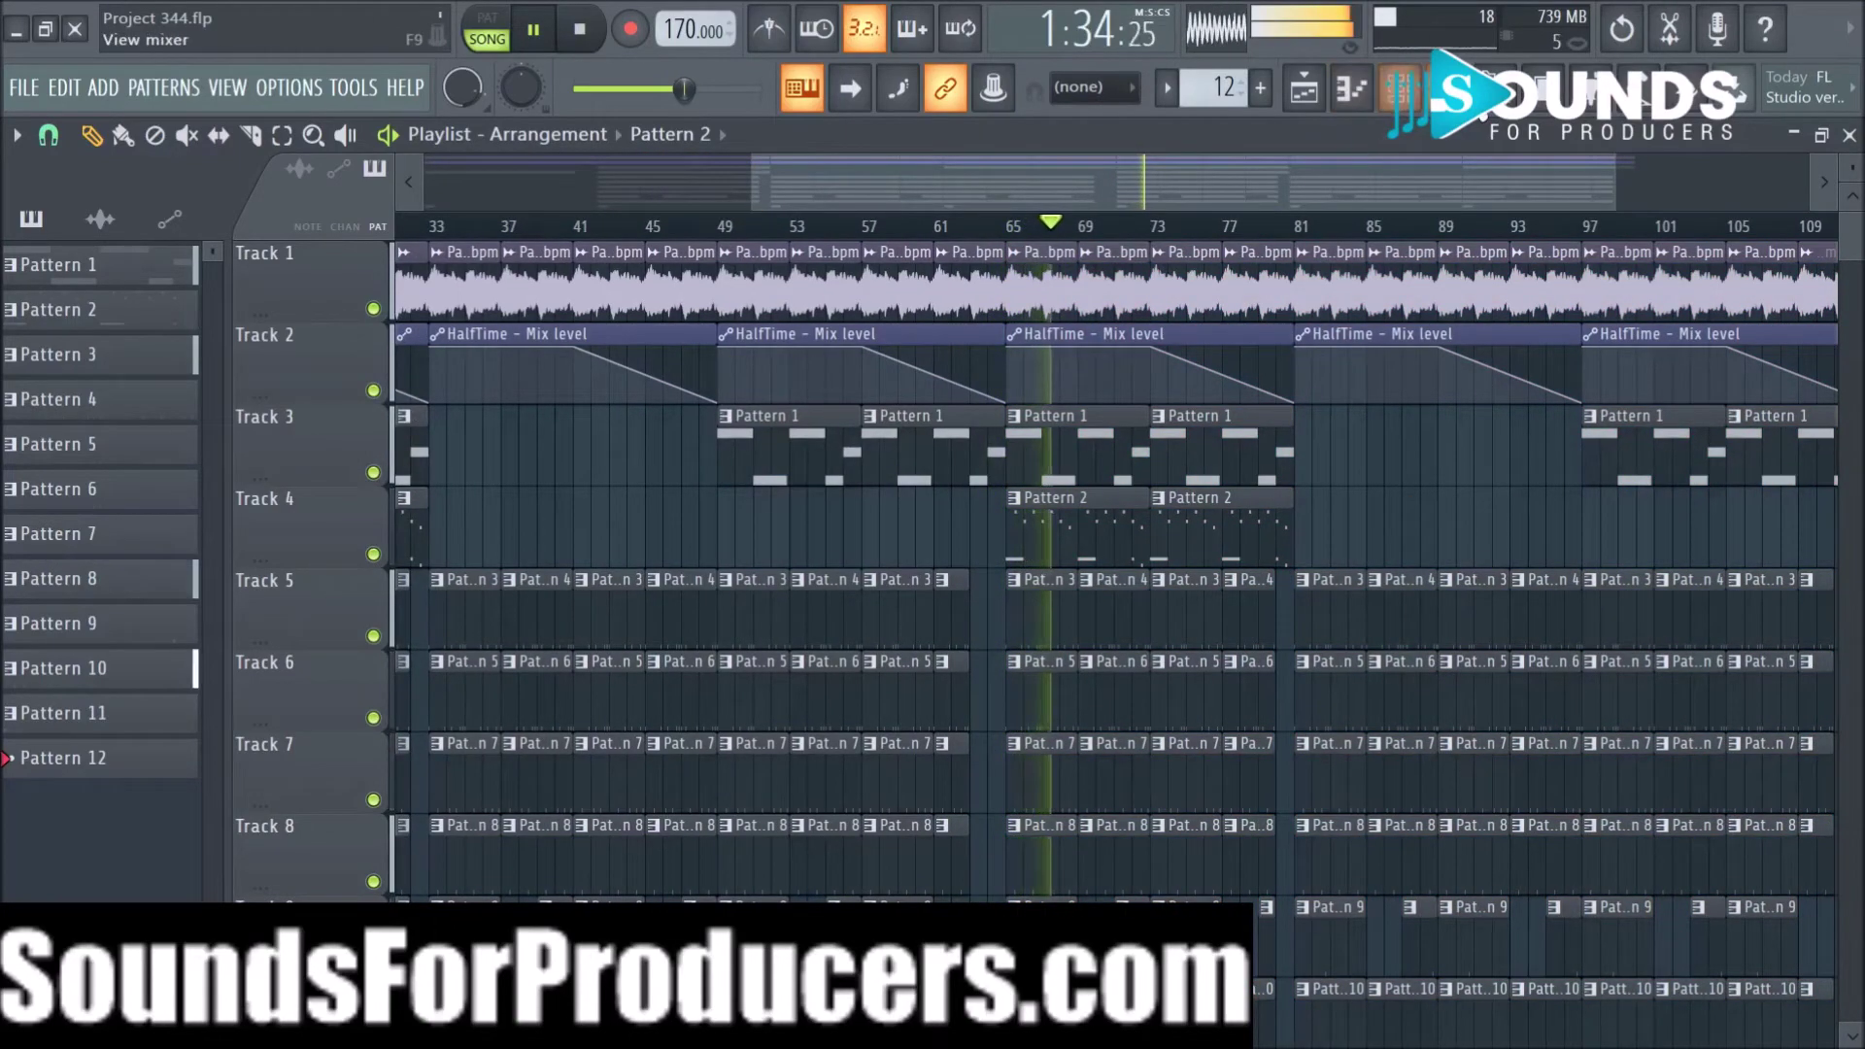
Step: Raise the Plucks mixer track's volume to 97% (-0.7 dB) and return to the playlist
{"action": "left_click", "coordinate": [1400, 87]}
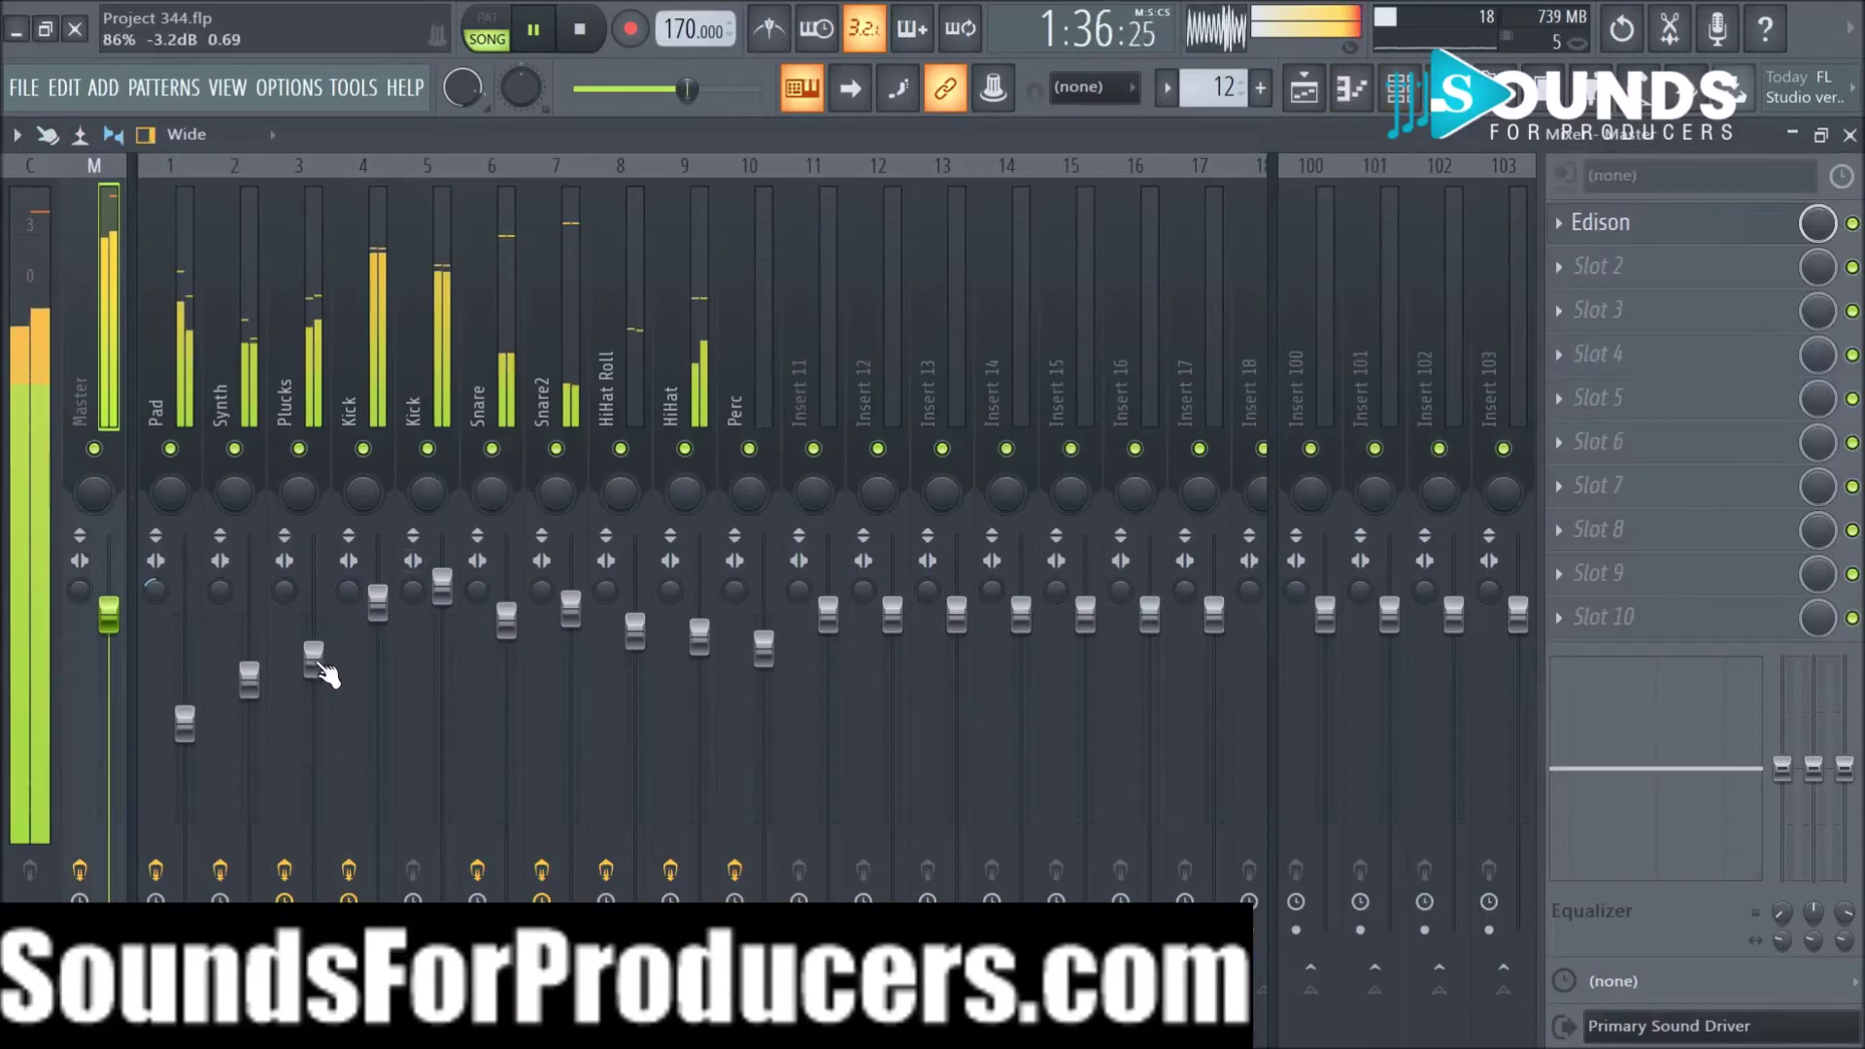
{"action": "scroll", "coordinate": [324, 669], "scroll_direction": "up", "scroll_amount": 2}
{"action": "scroll", "coordinate": [335, 666], "scroll_direction": "up", "scroll_amount": 3}
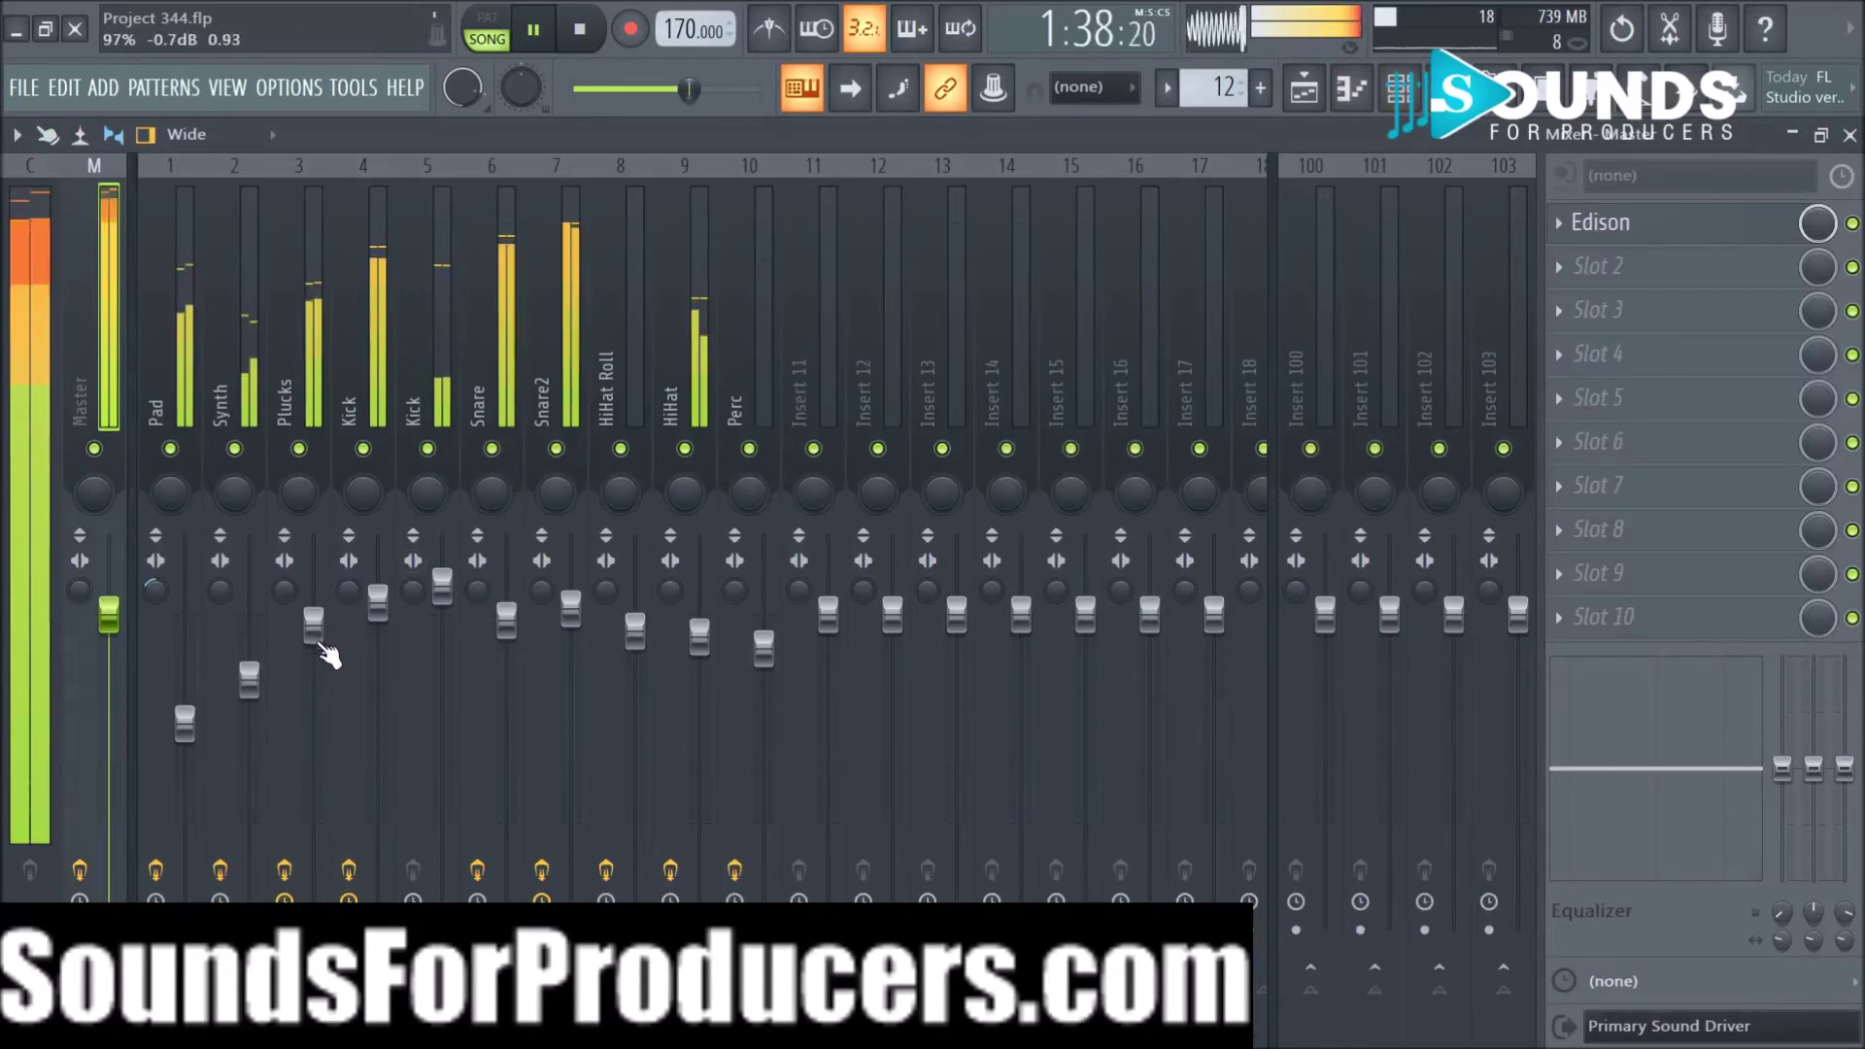
{"action": "left_click", "coordinate": [1304, 87]}
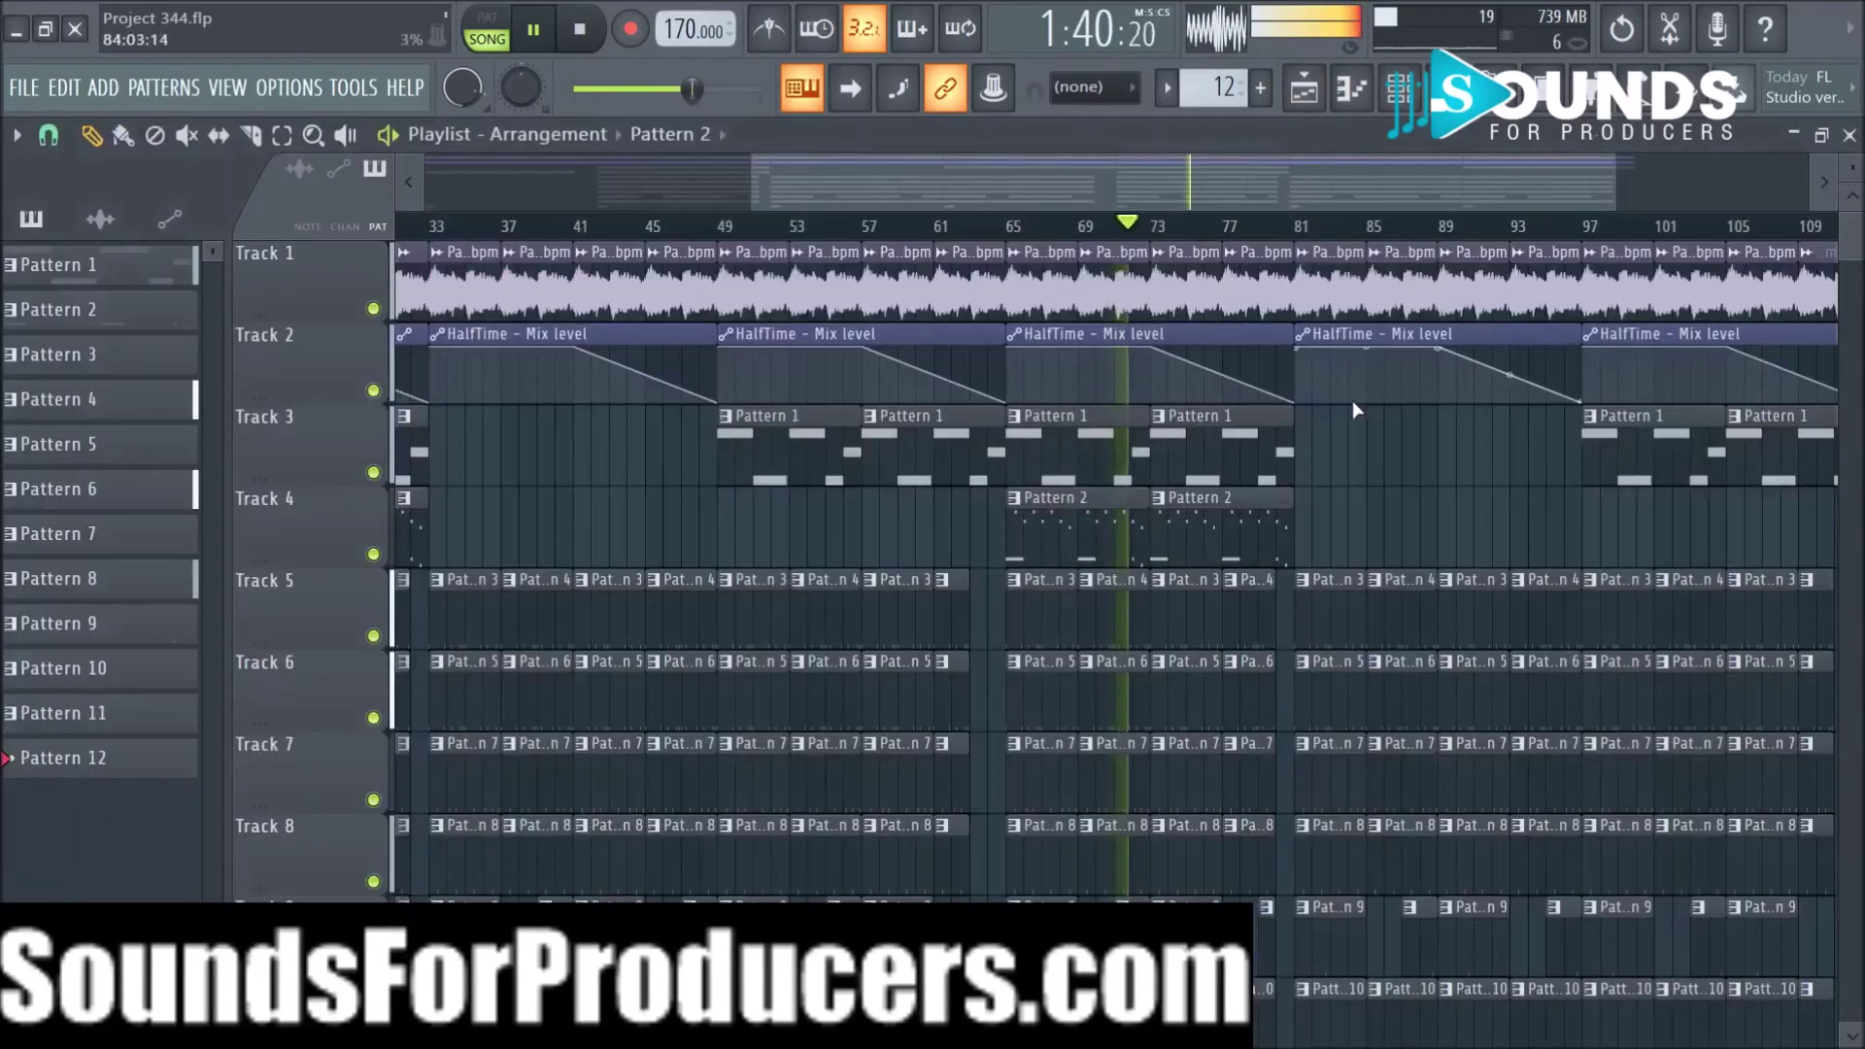
Step: Delete the Pattern 3 and 4 clips on Track 5 and the Pattern 5 and 6 clips on Track 6 between bars 81 and 89
{"action": "scroll", "coordinate": [1296, 236], "scroll_direction": "up", "scroll_amount": 2}
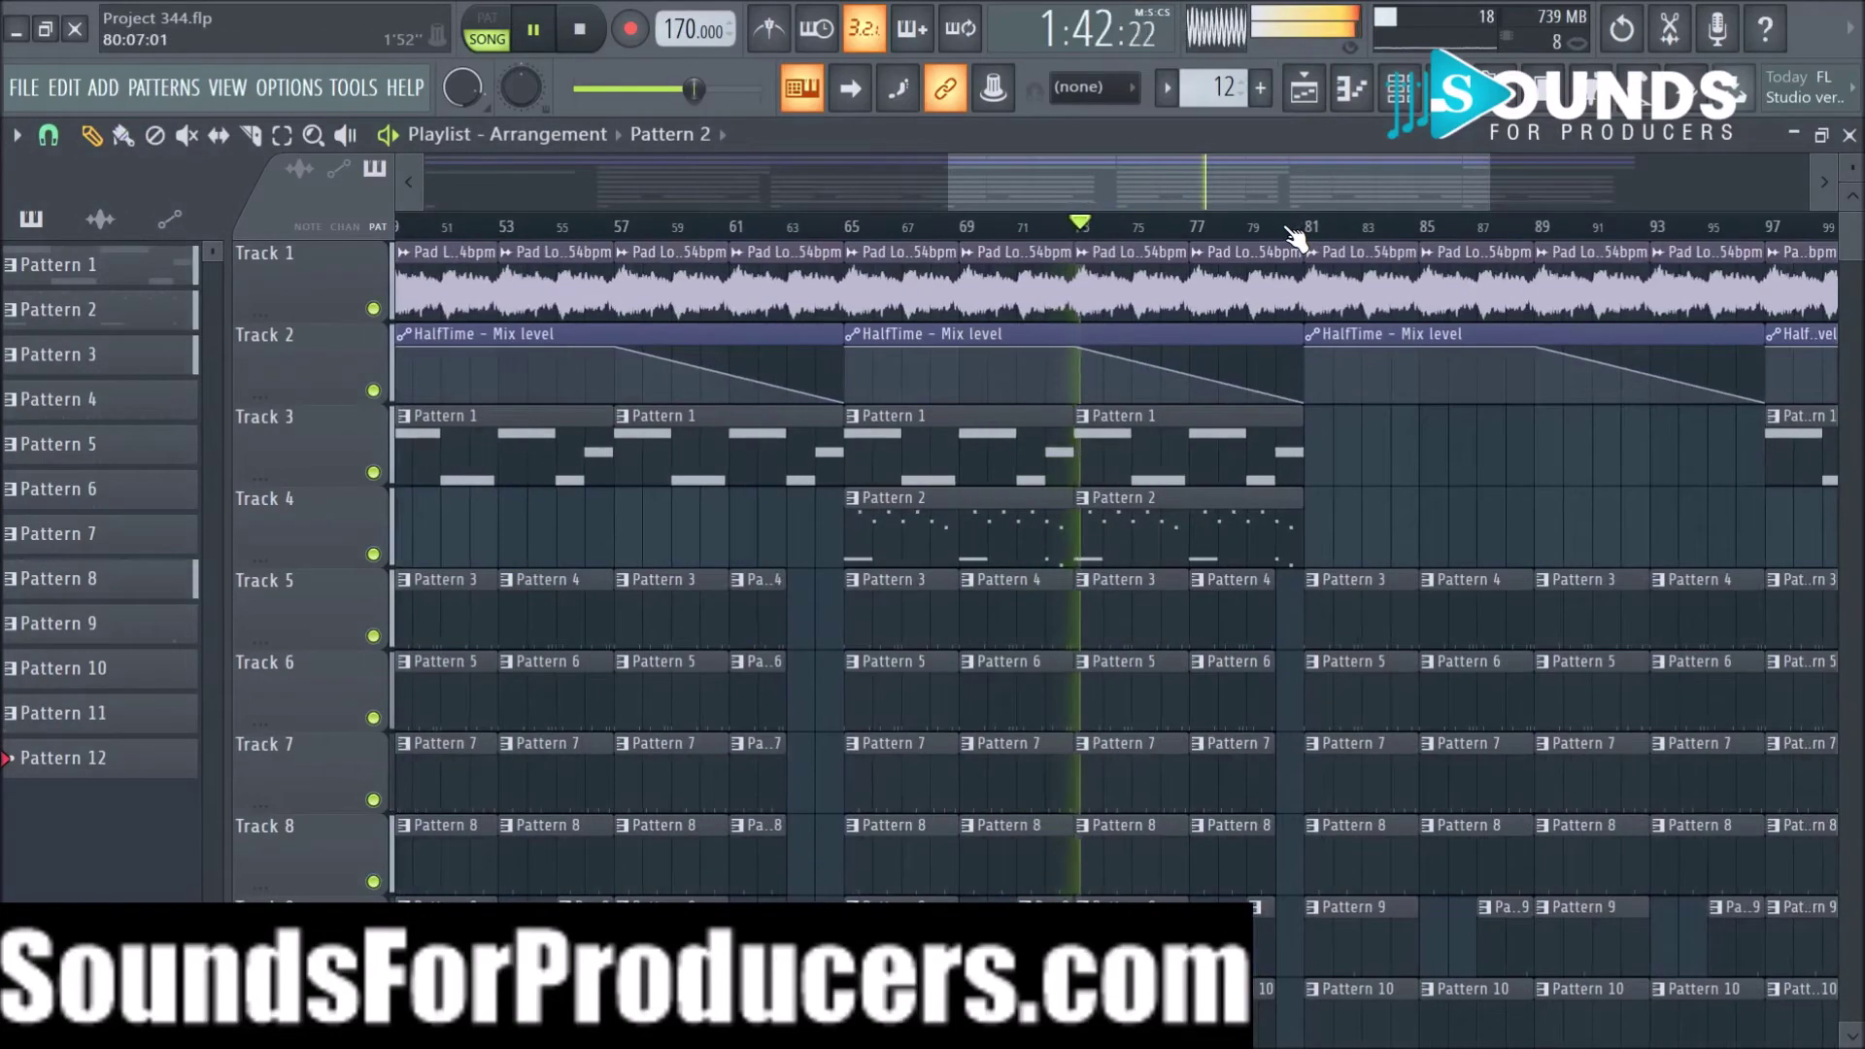
{"action": "left_click_drag", "start_coordinate": [1289, 191], "coordinate": [1438, 193]}
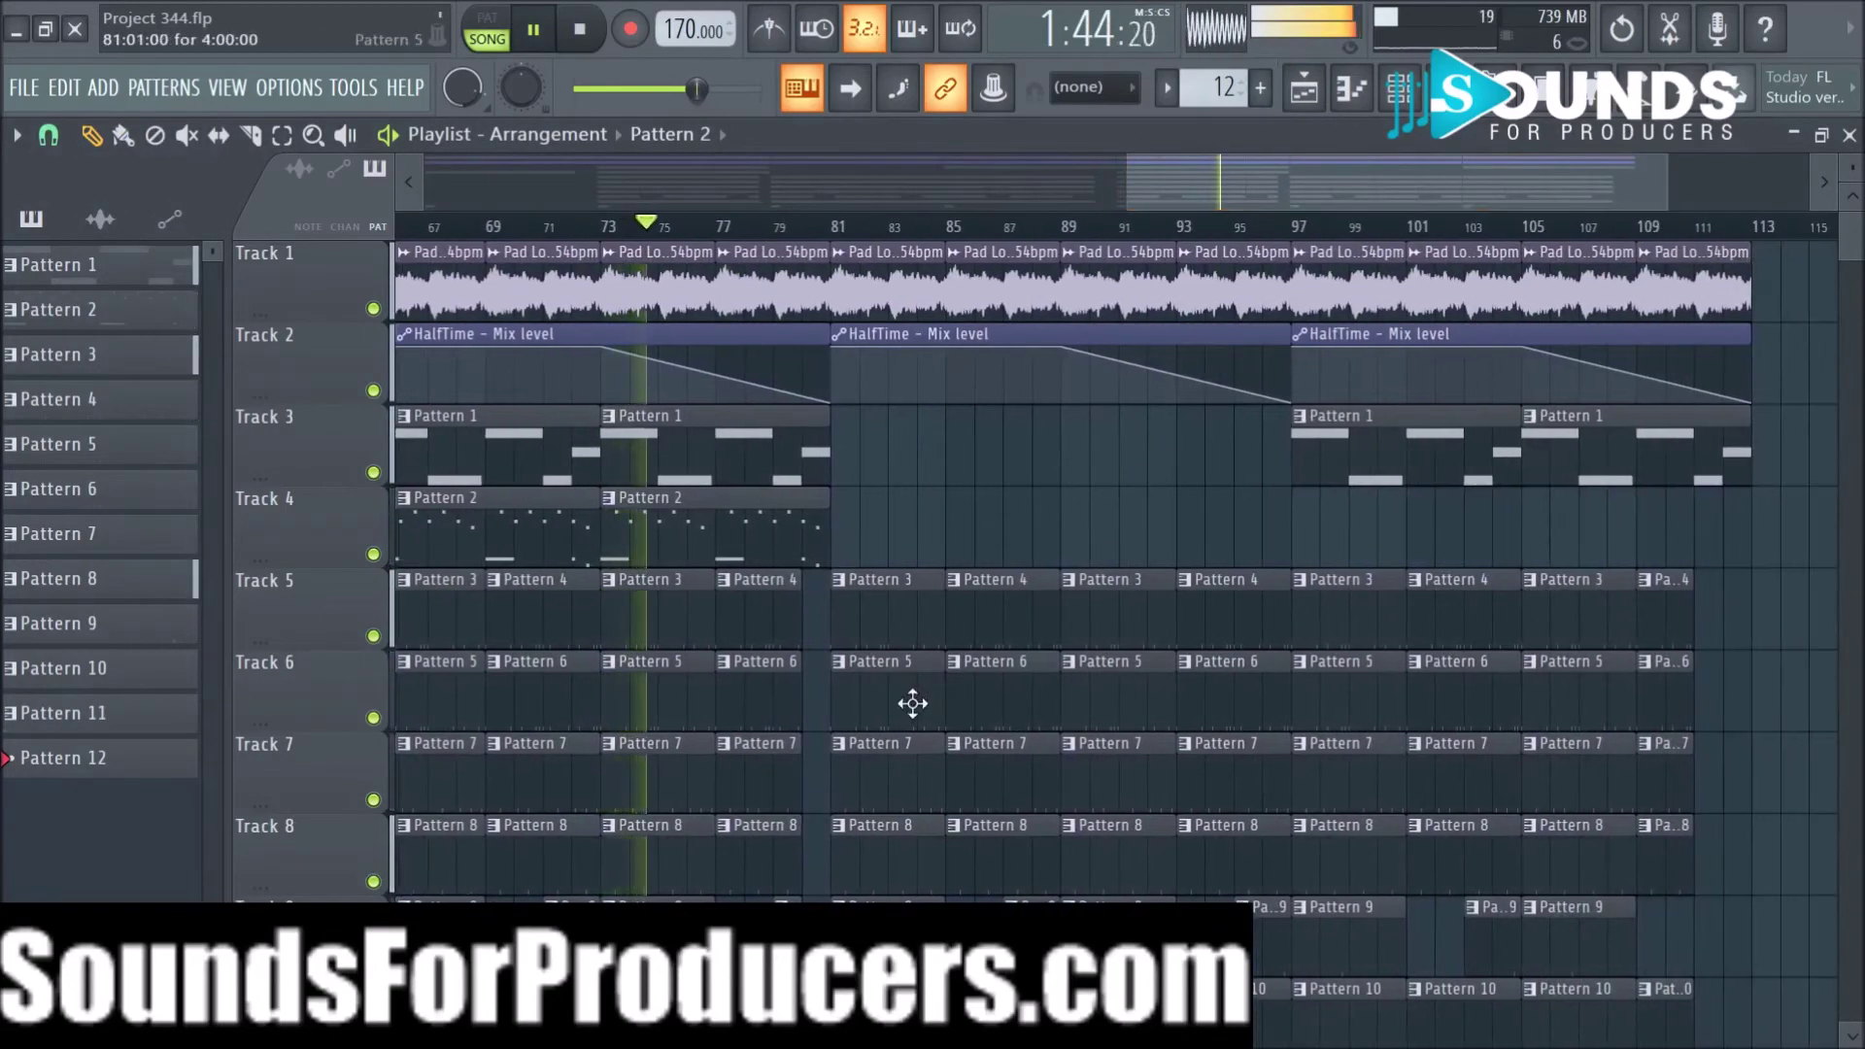
{"action": "right_click", "coordinate": [906, 675]}
{"action": "right_click", "coordinate": [1001, 680]}
{"action": "right_click", "coordinate": [1008, 624]}
{"action": "right_click", "coordinate": [911, 620]}
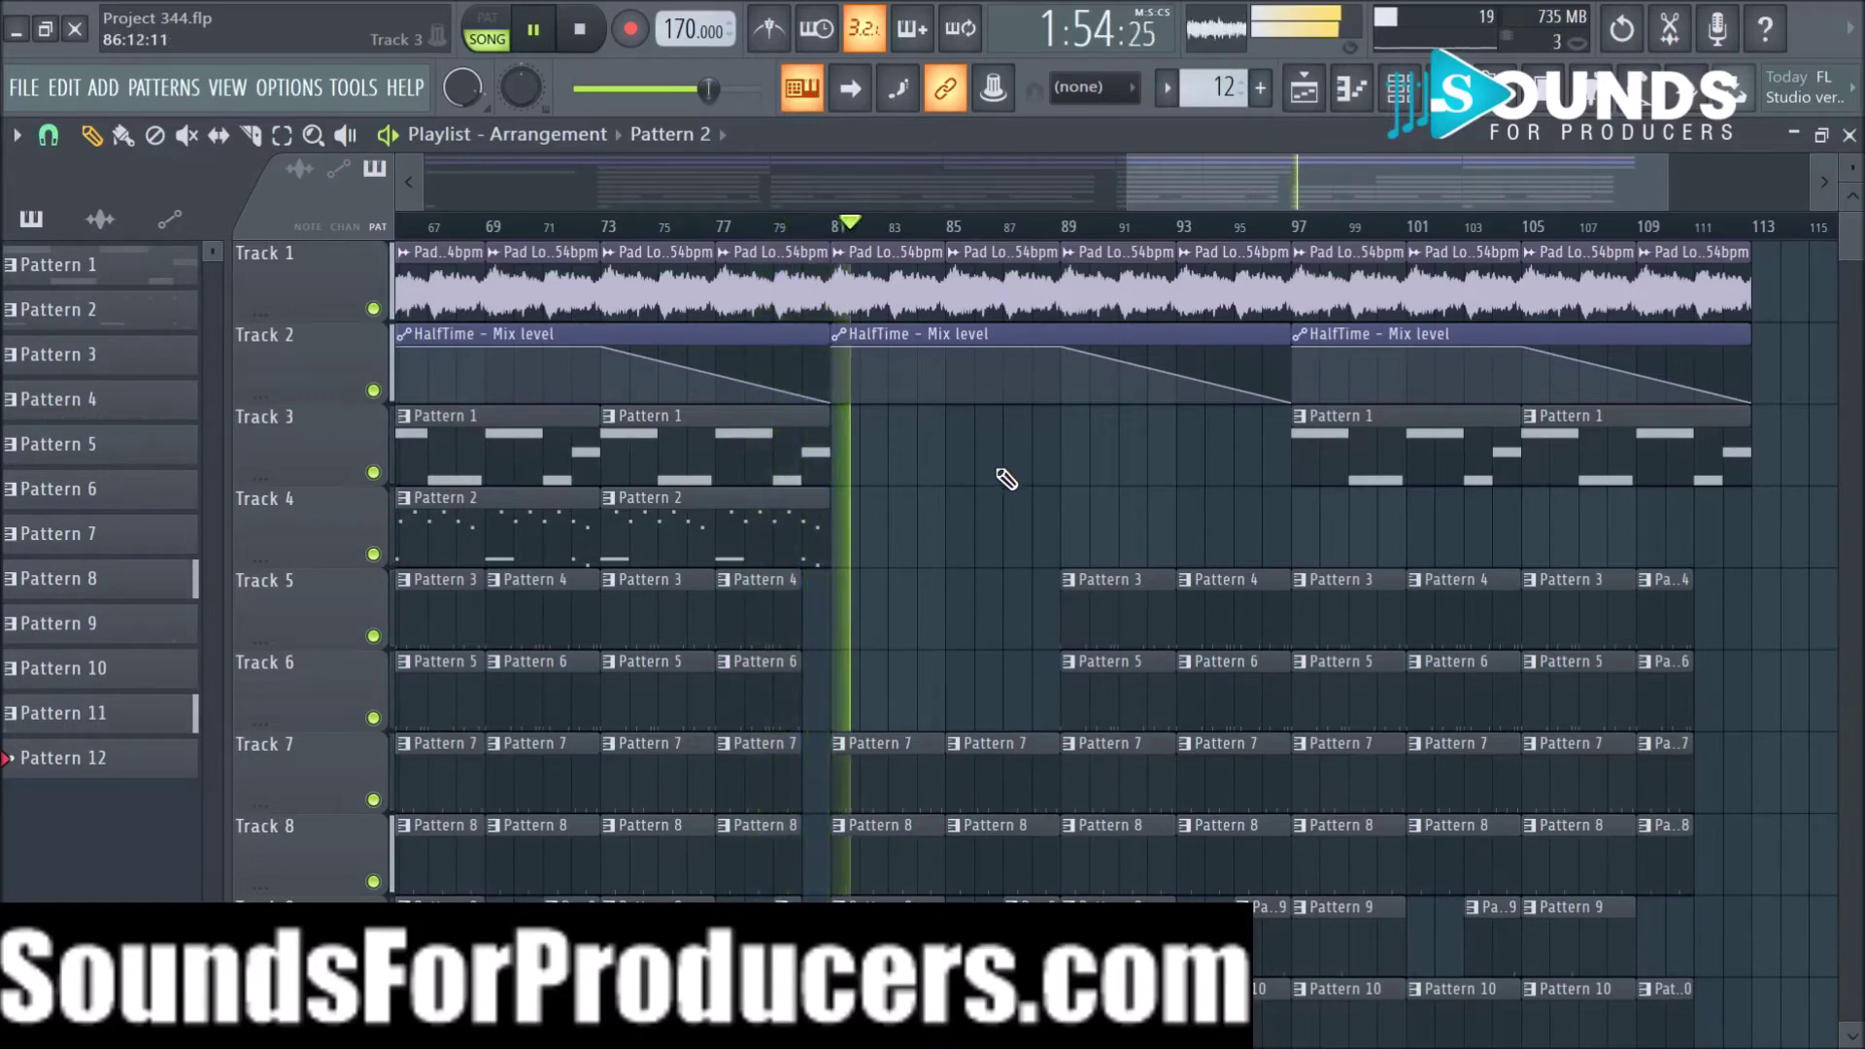
Step: Copy the section between bars 65 and 81 on all tracks to start at bar 113
{"action": "scroll", "coordinate": [1005, 476], "scroll_direction": "down", "scroll_amount": 2}
{"action": "scroll", "coordinate": [960, 235], "scroll_direction": "down", "scroll_amount": 2}
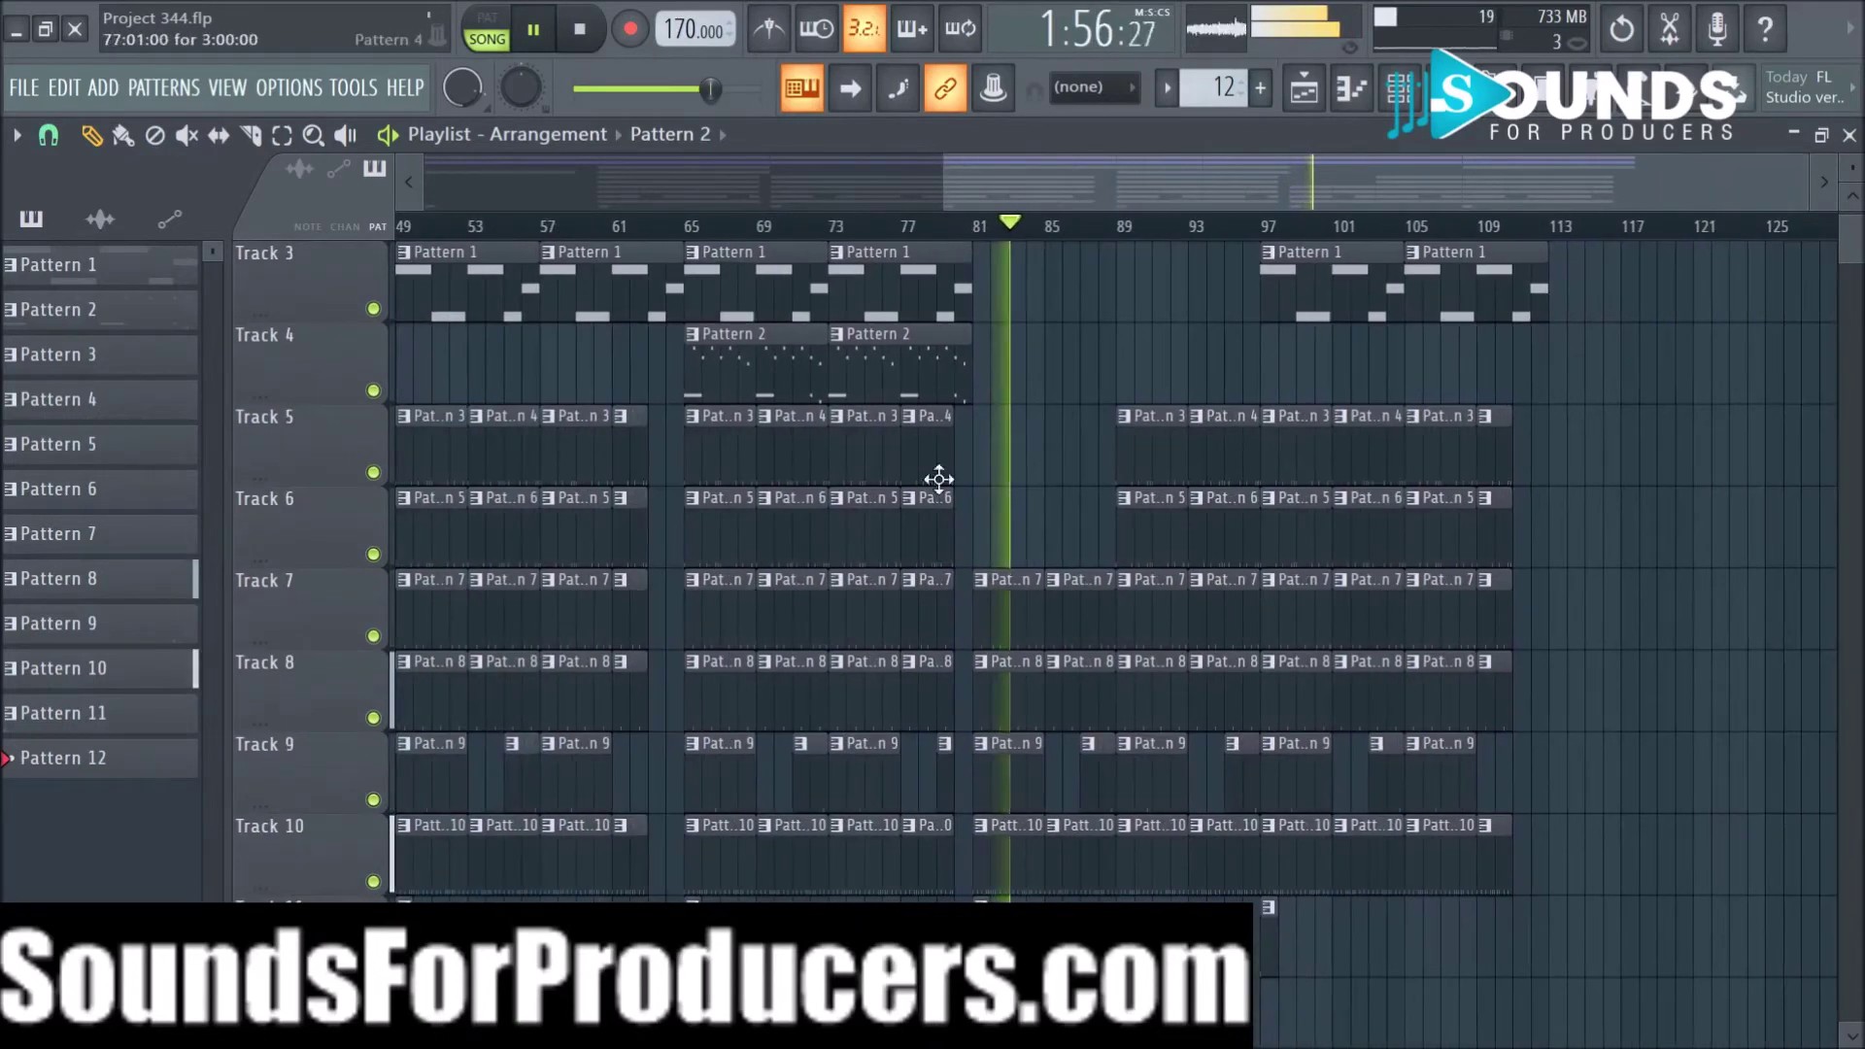
{"action": "scroll", "coordinate": [939, 534], "scroll_direction": "down", "scroll_amount": 1}
{"action": "scroll", "coordinate": [938, 542], "scroll_direction": "up", "scroll_amount": 3}
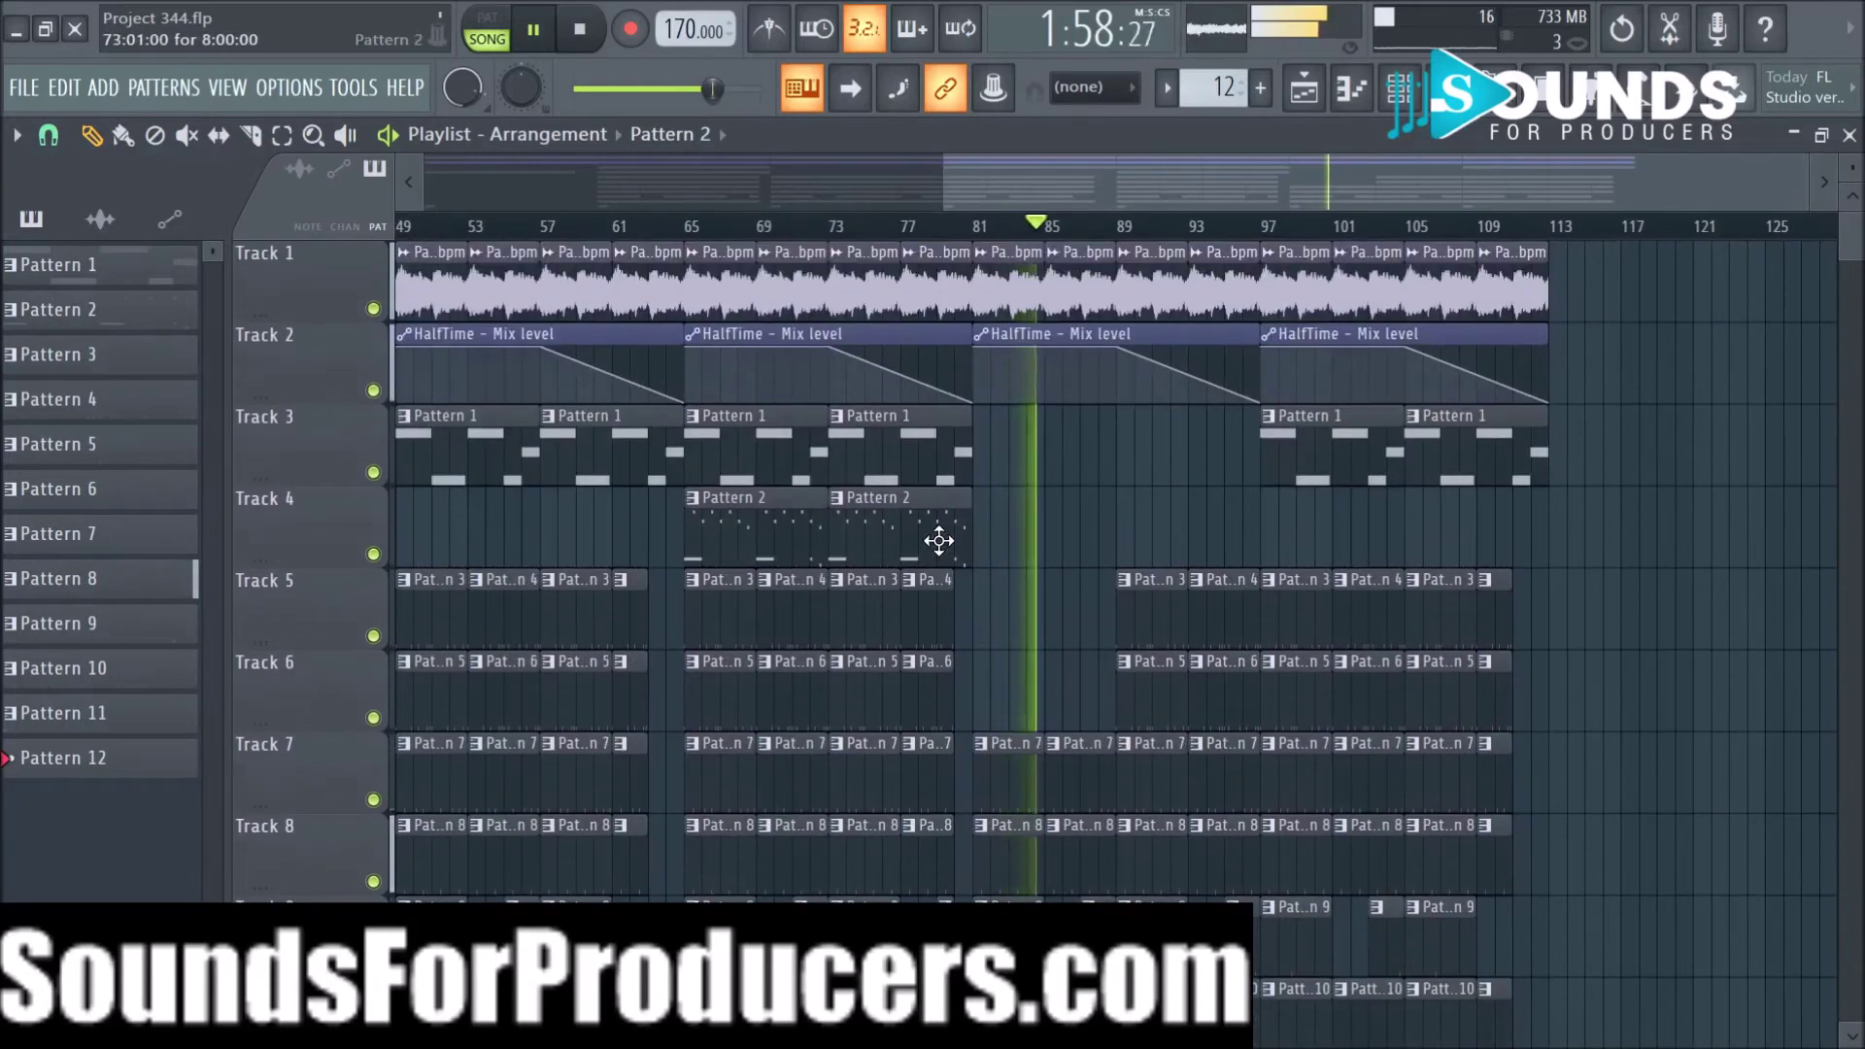
{"action": "scroll", "coordinate": [939, 541], "scroll_direction": "down", "scroll_amount": 4}
{"action": "left_click_drag", "start_coordinate": [698, 844], "coordinate": [917, 235]}
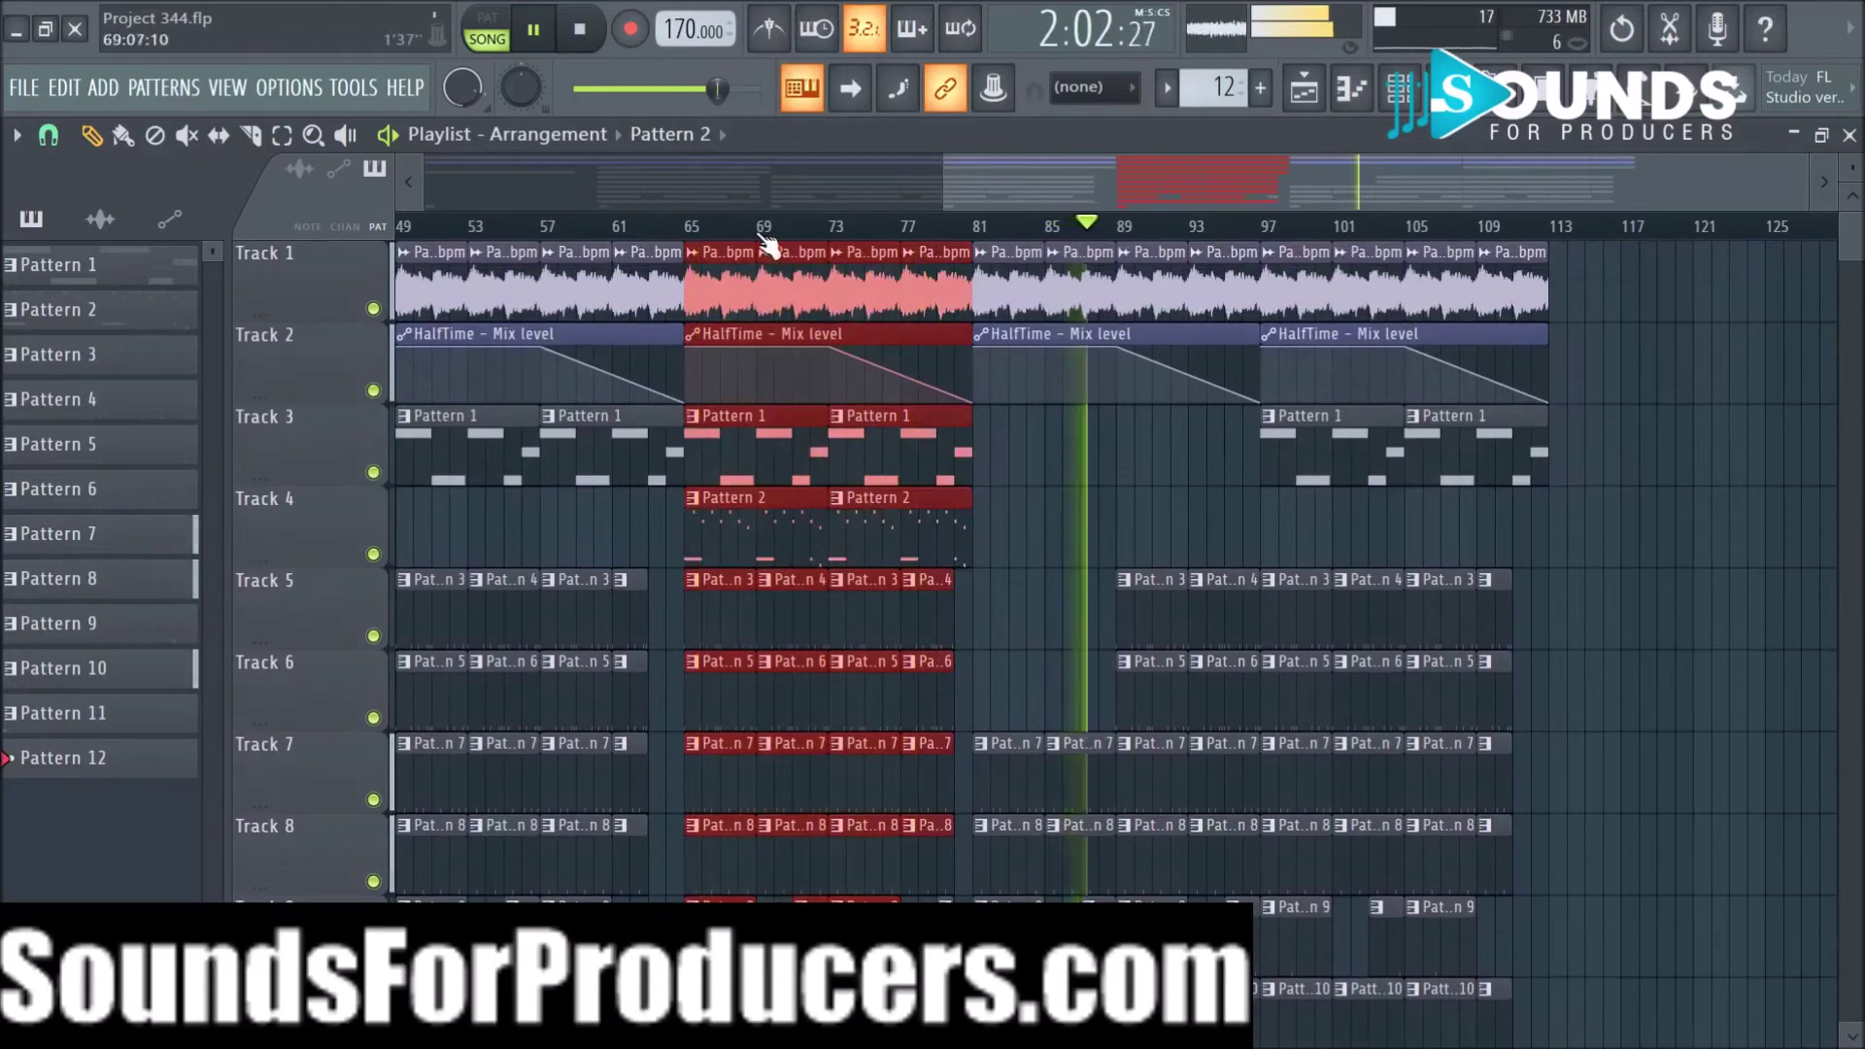
{"action": "left_click_drag", "start_coordinate": [721, 275], "coordinate": [1586, 275]}
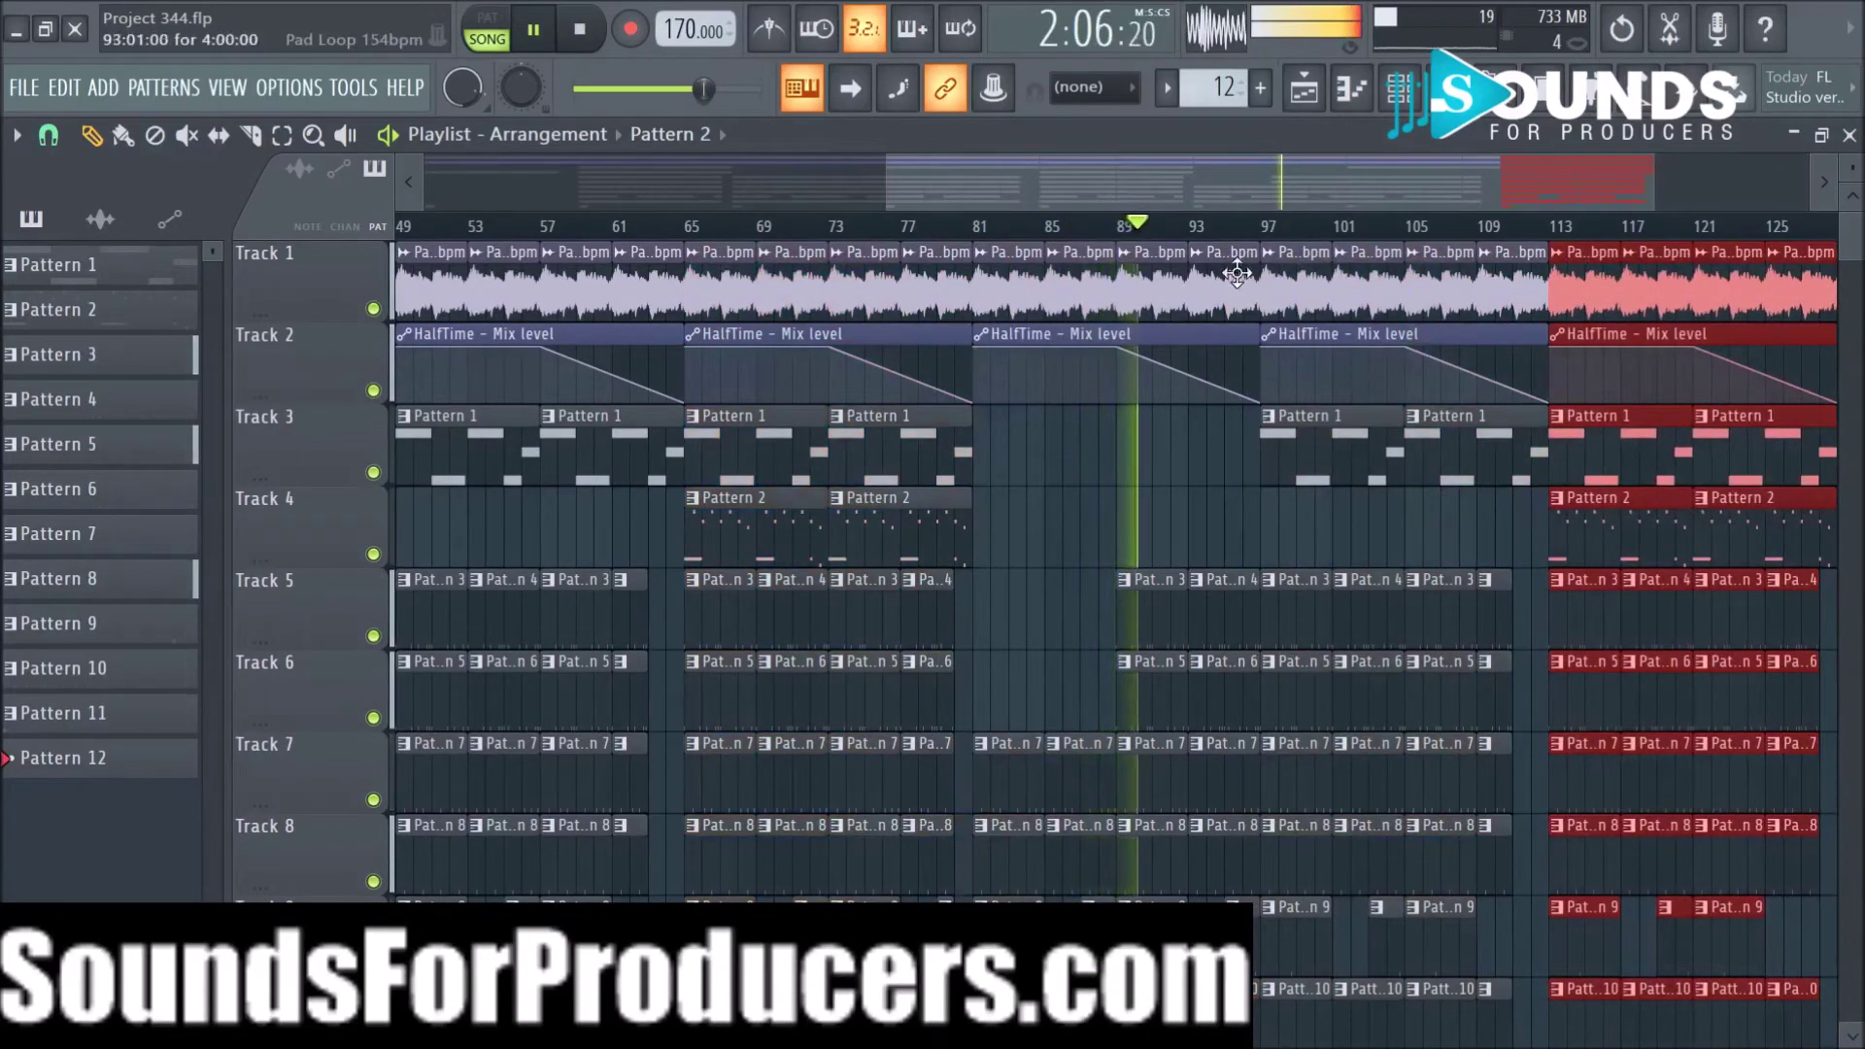
{"action": "scroll", "coordinate": [1241, 248], "scroll_direction": "up", "scroll_amount": 3}
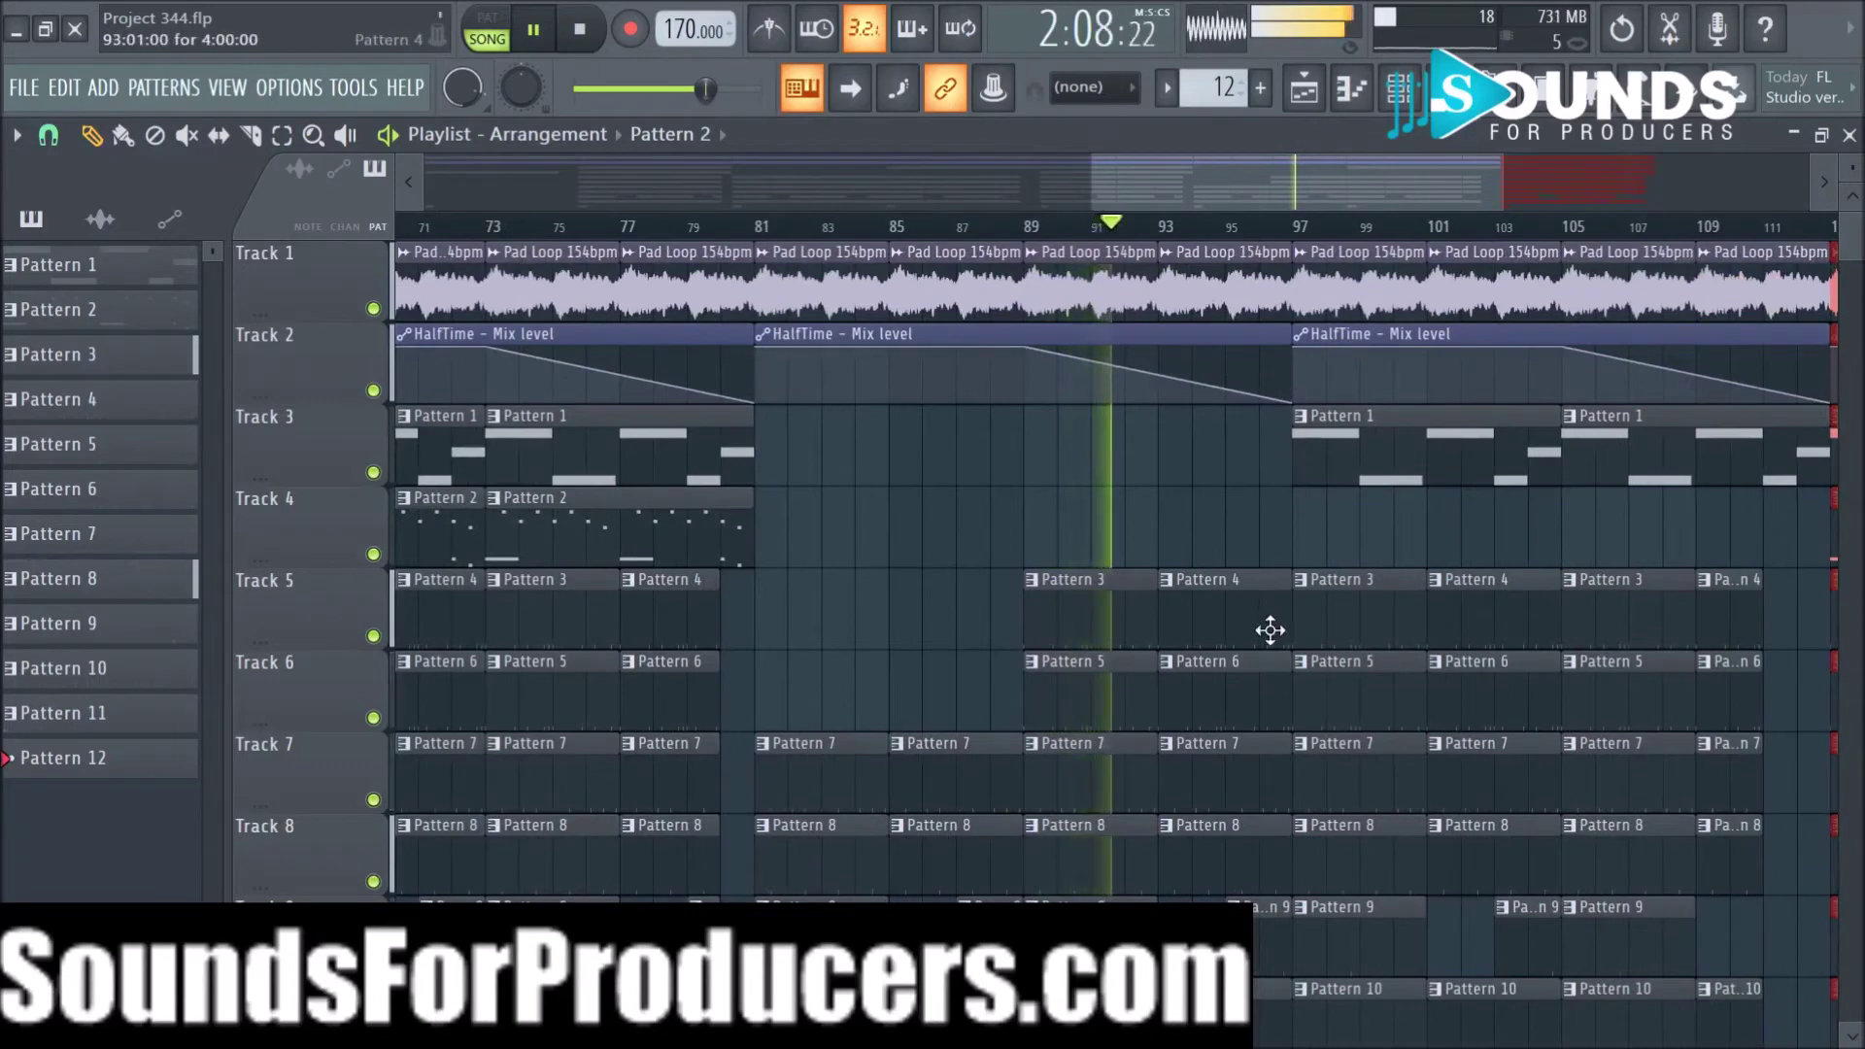
{"action": "left_click_drag", "start_coordinate": [1270, 629], "coordinate": [1285, 833]}
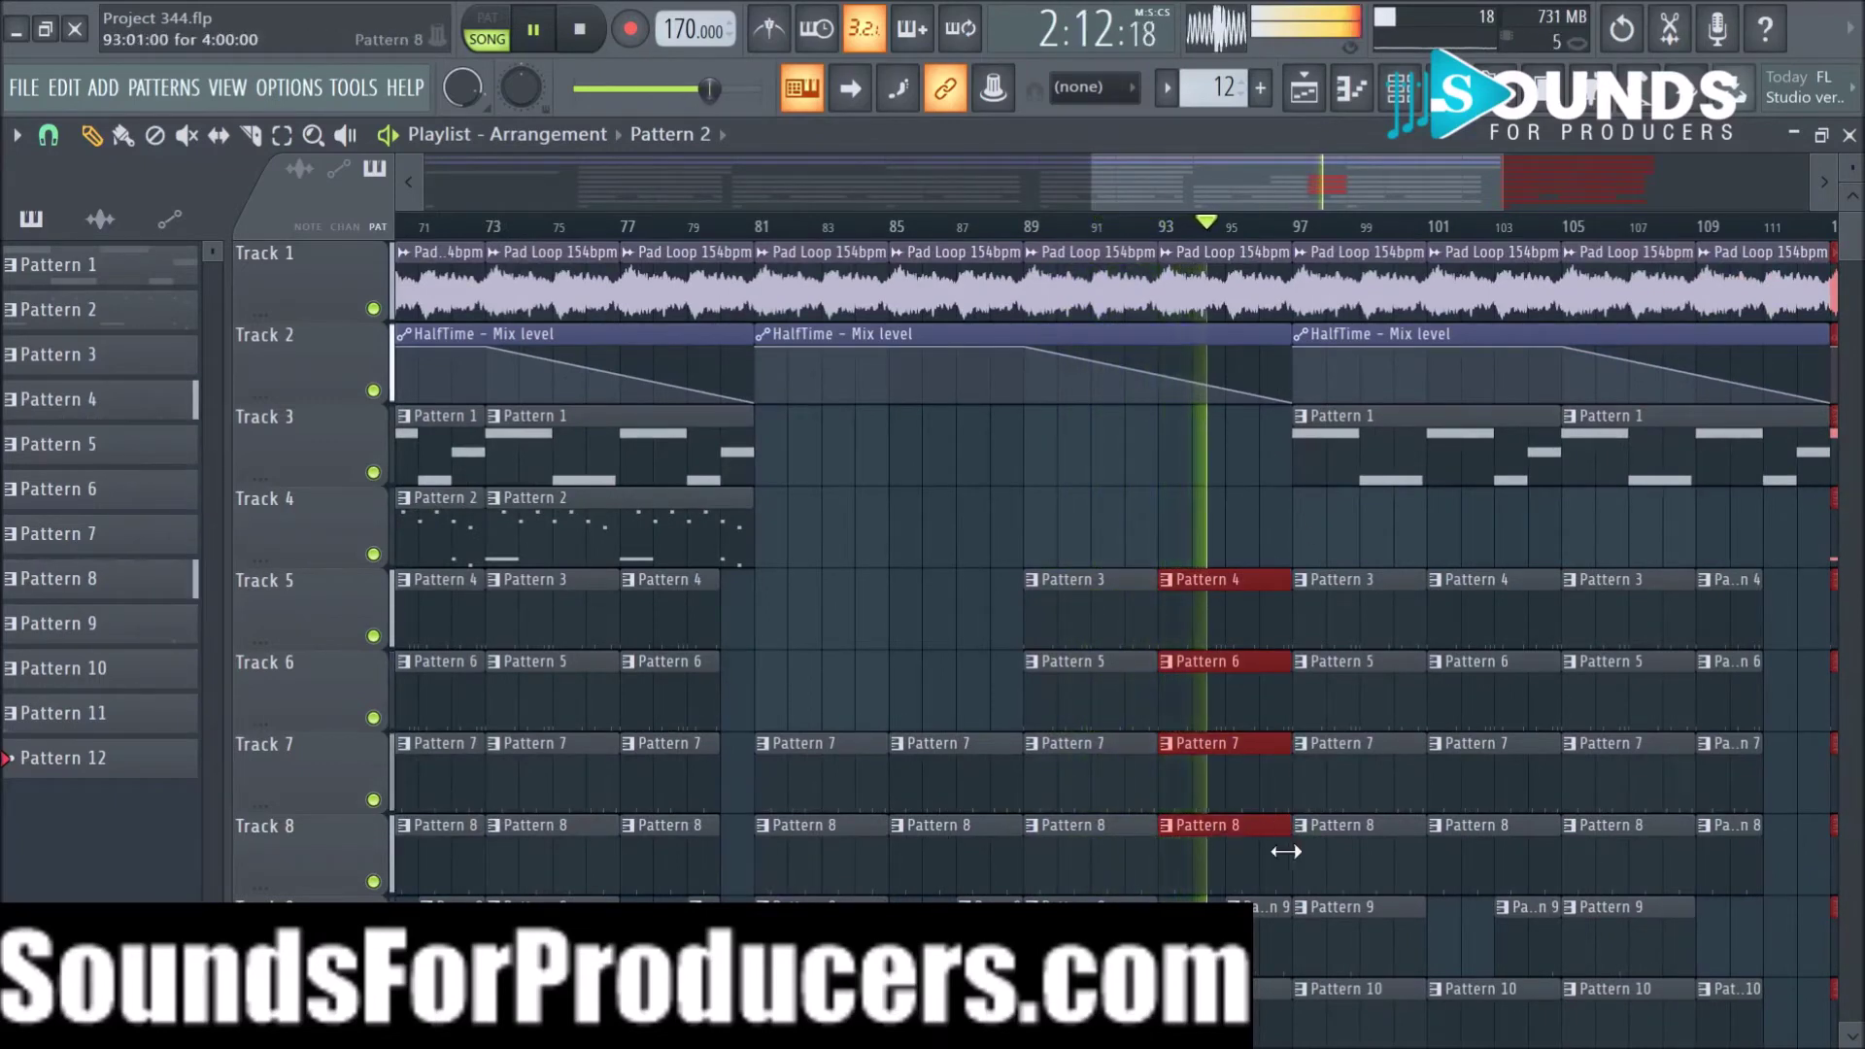
{"action": "right_click", "coordinate": [1117, 403]}
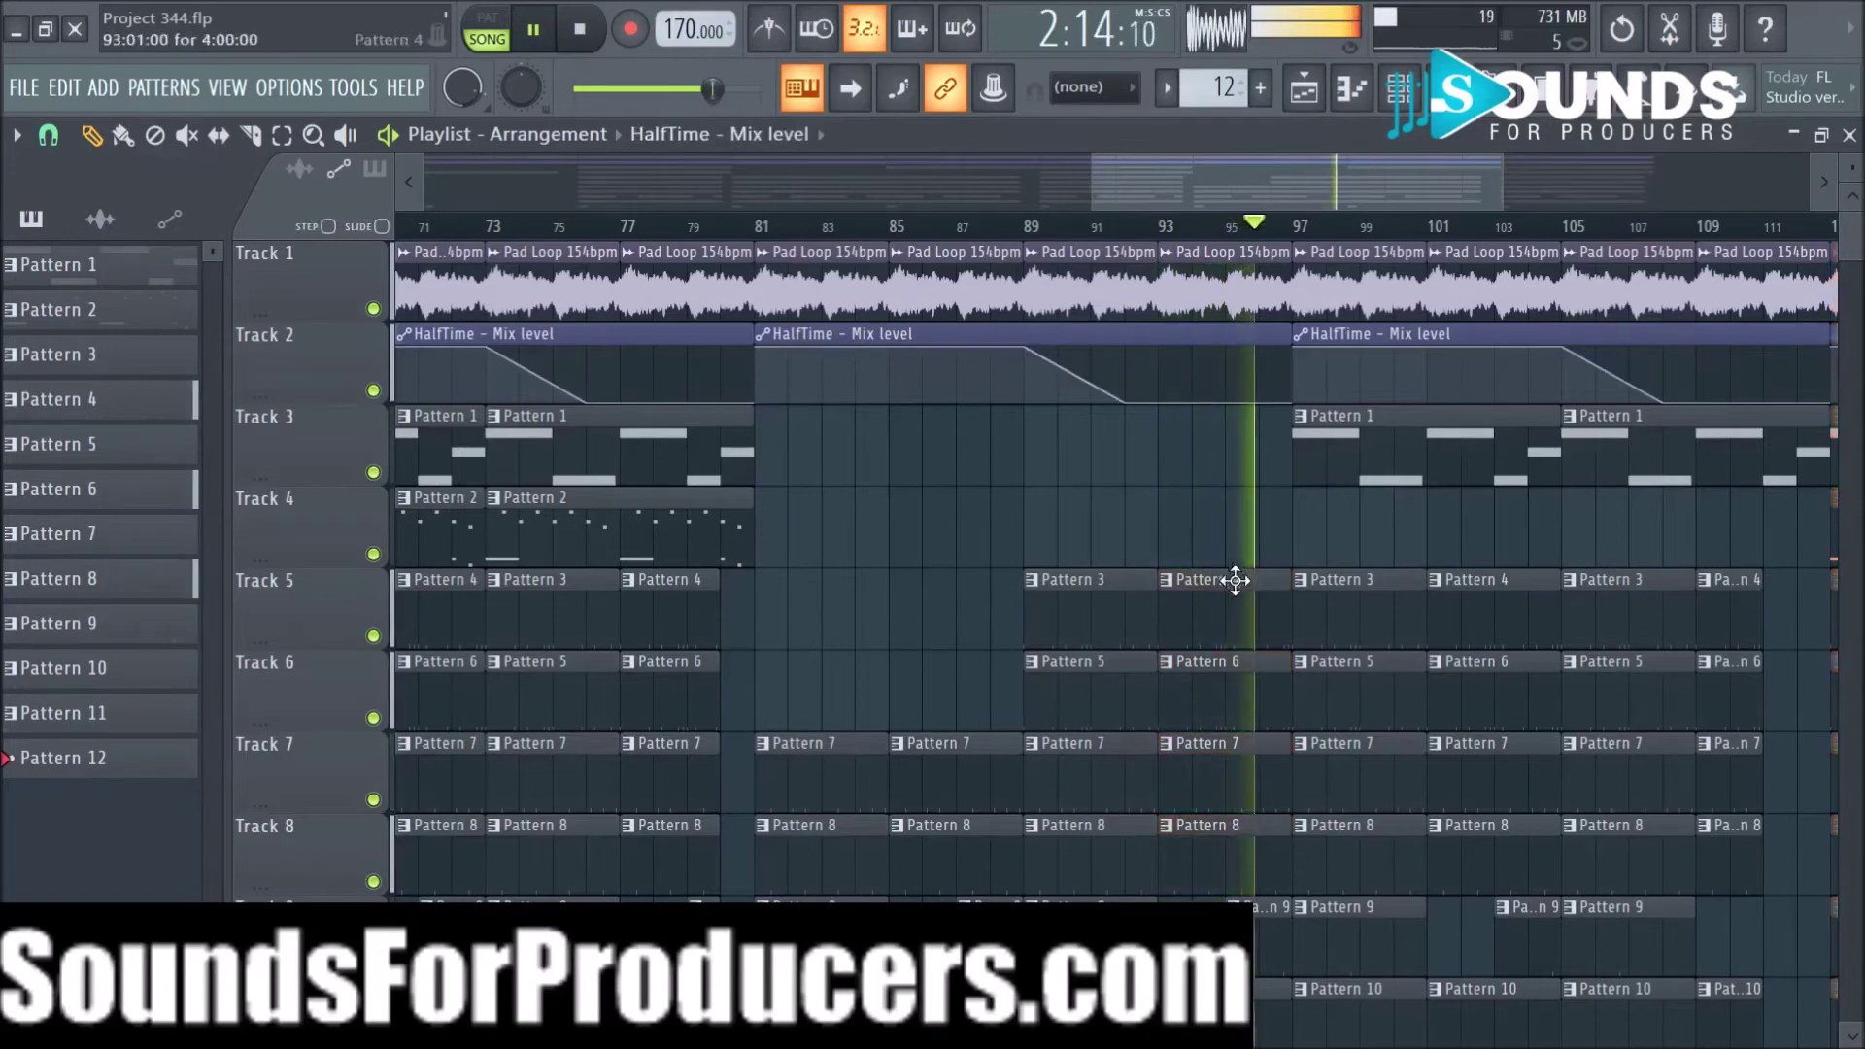
{"action": "key", "text": "ctrl+z"}
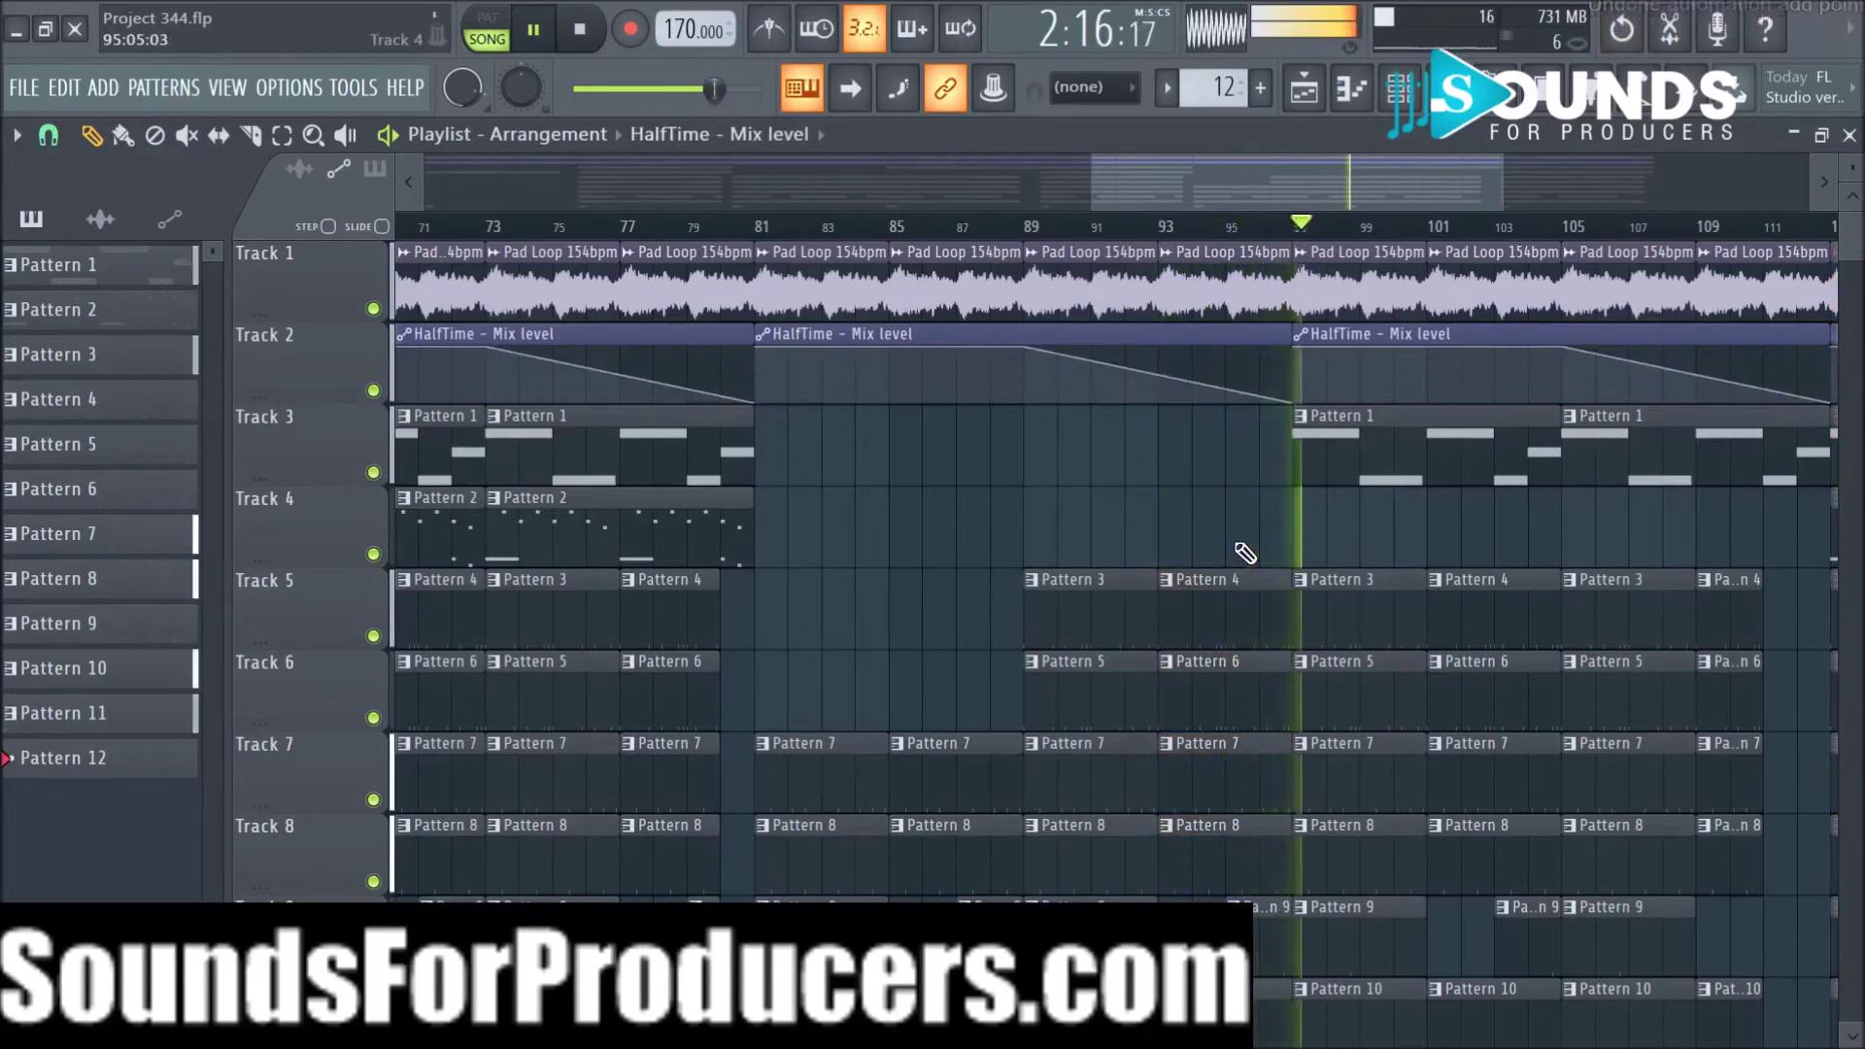
Step: Shorten the bar 93 clips on Tracks 5 to 8 and 10 to end at bar 96, and delete the Pattern 9 clip at bar 95
{"action": "left_click_drag", "start_coordinate": [1237, 534], "coordinate": [1244, 855]}
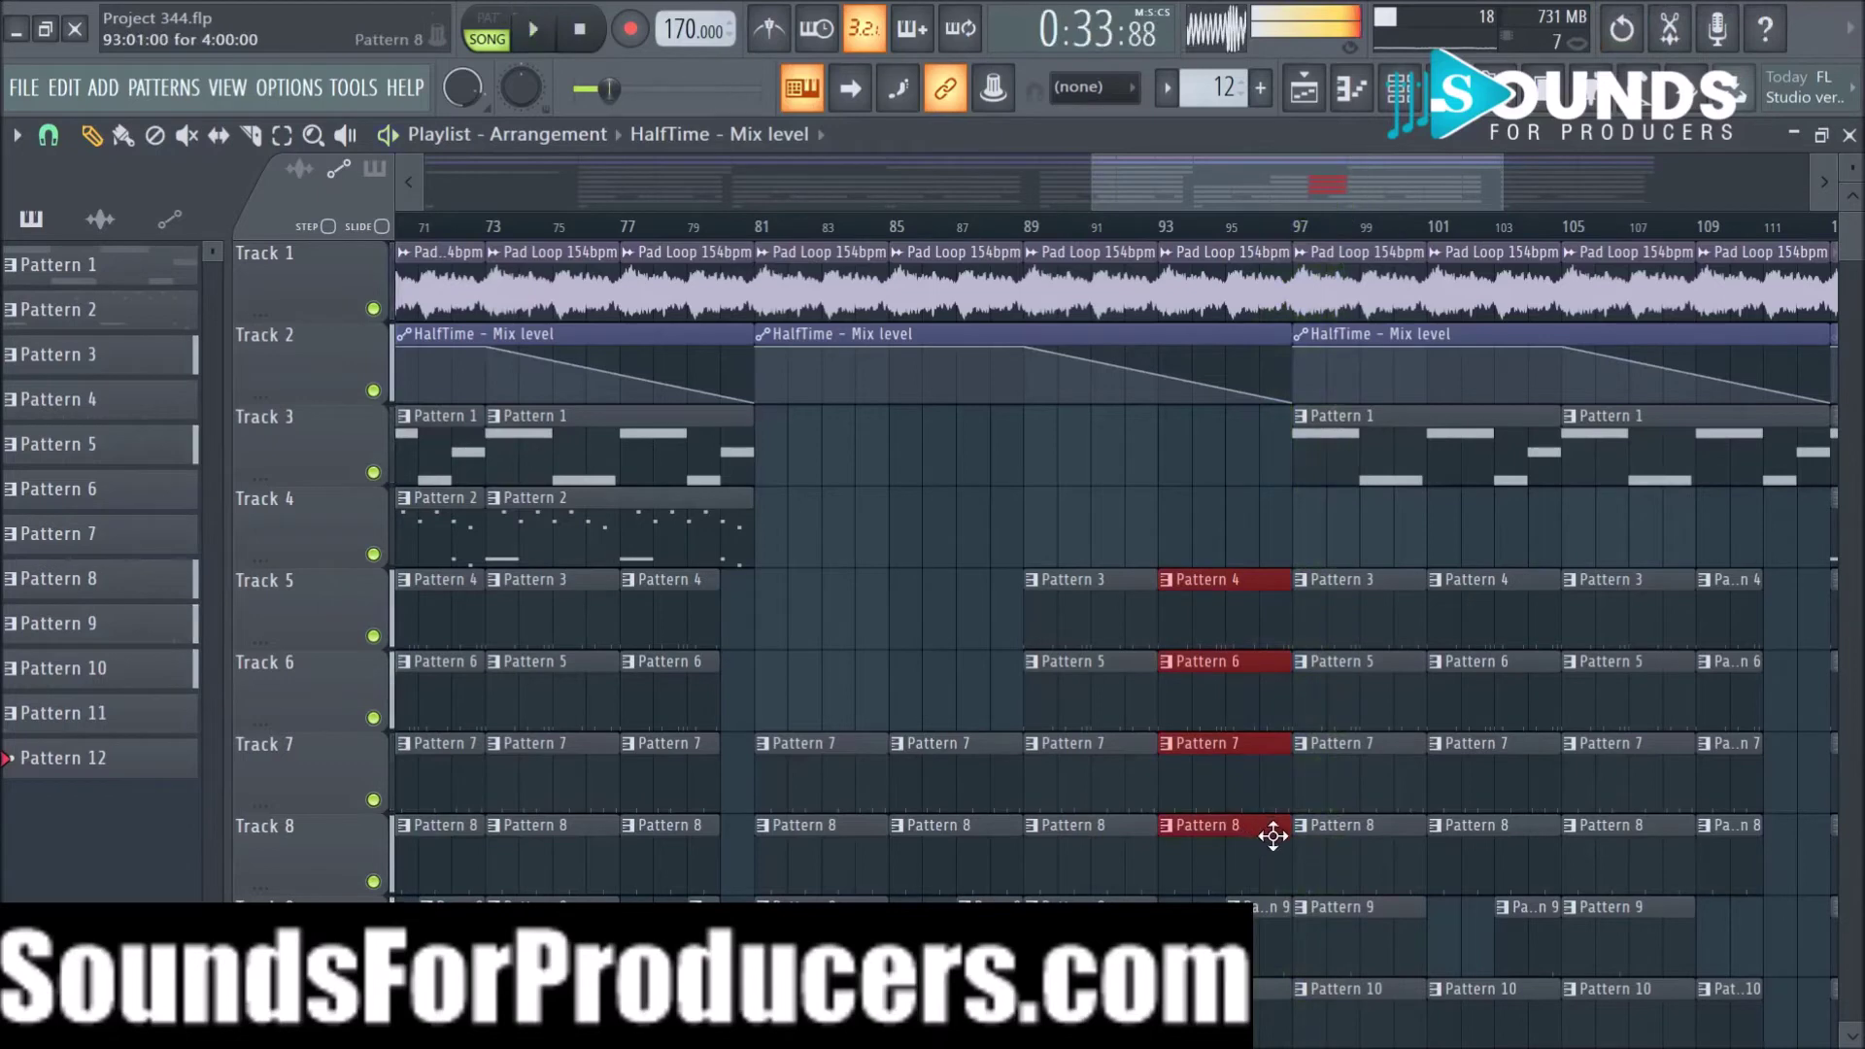
{"action": "left_click_drag", "start_coordinate": [1290, 847], "coordinate": [1261, 850]}
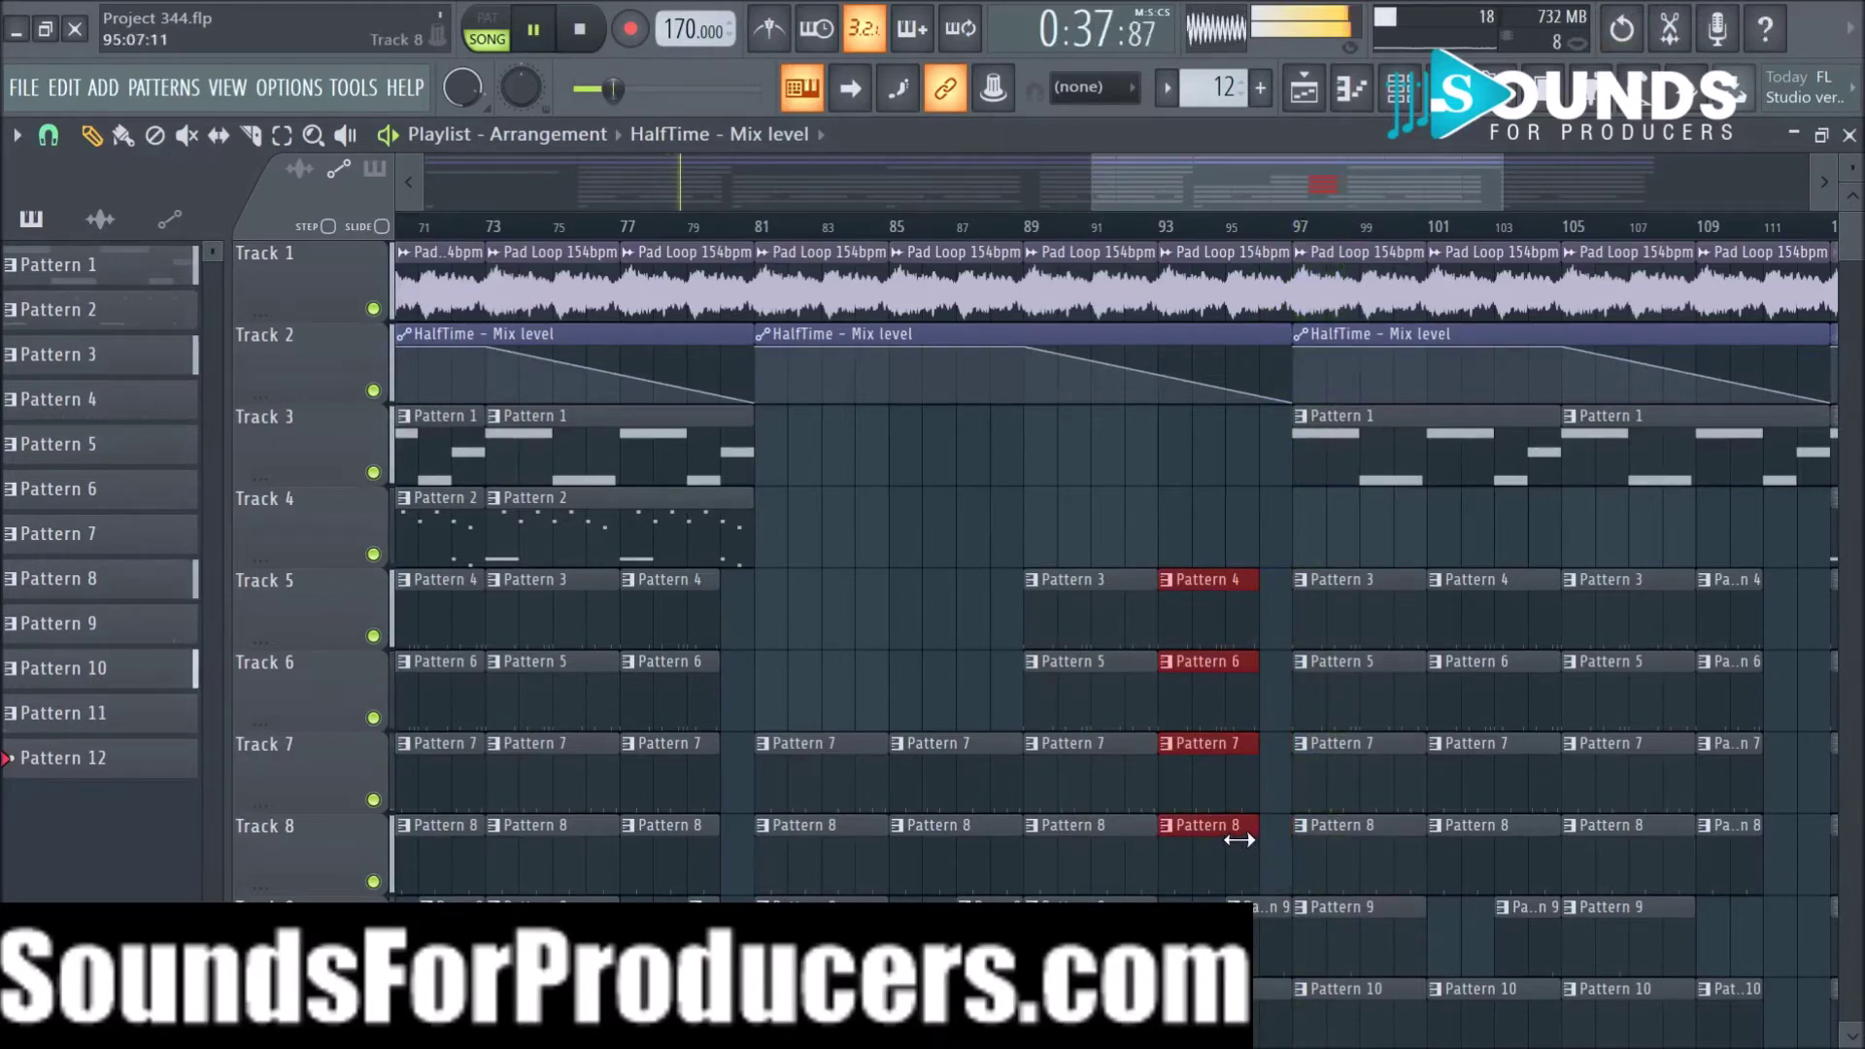
{"action": "scroll", "coordinate": [1099, 629], "scroll_direction": "down", "scroll_amount": 2}
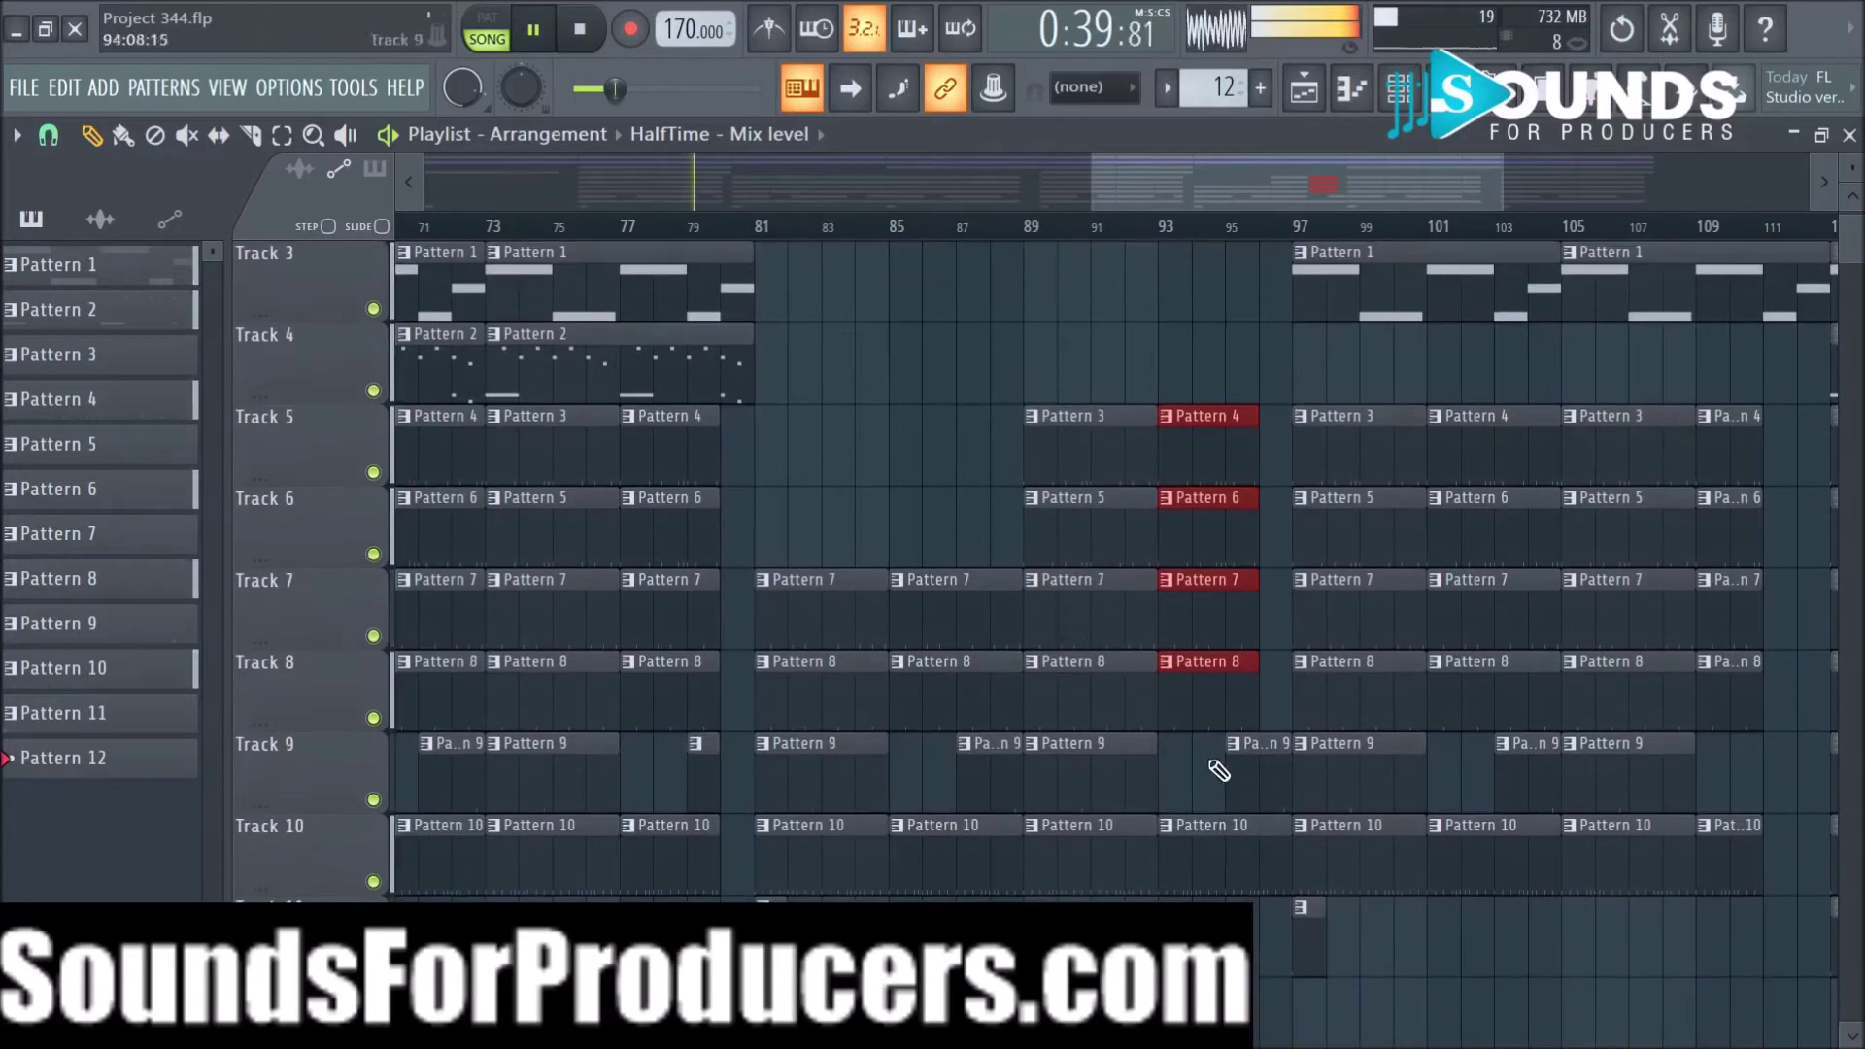
{"action": "left_click", "coordinate": [1268, 874]}
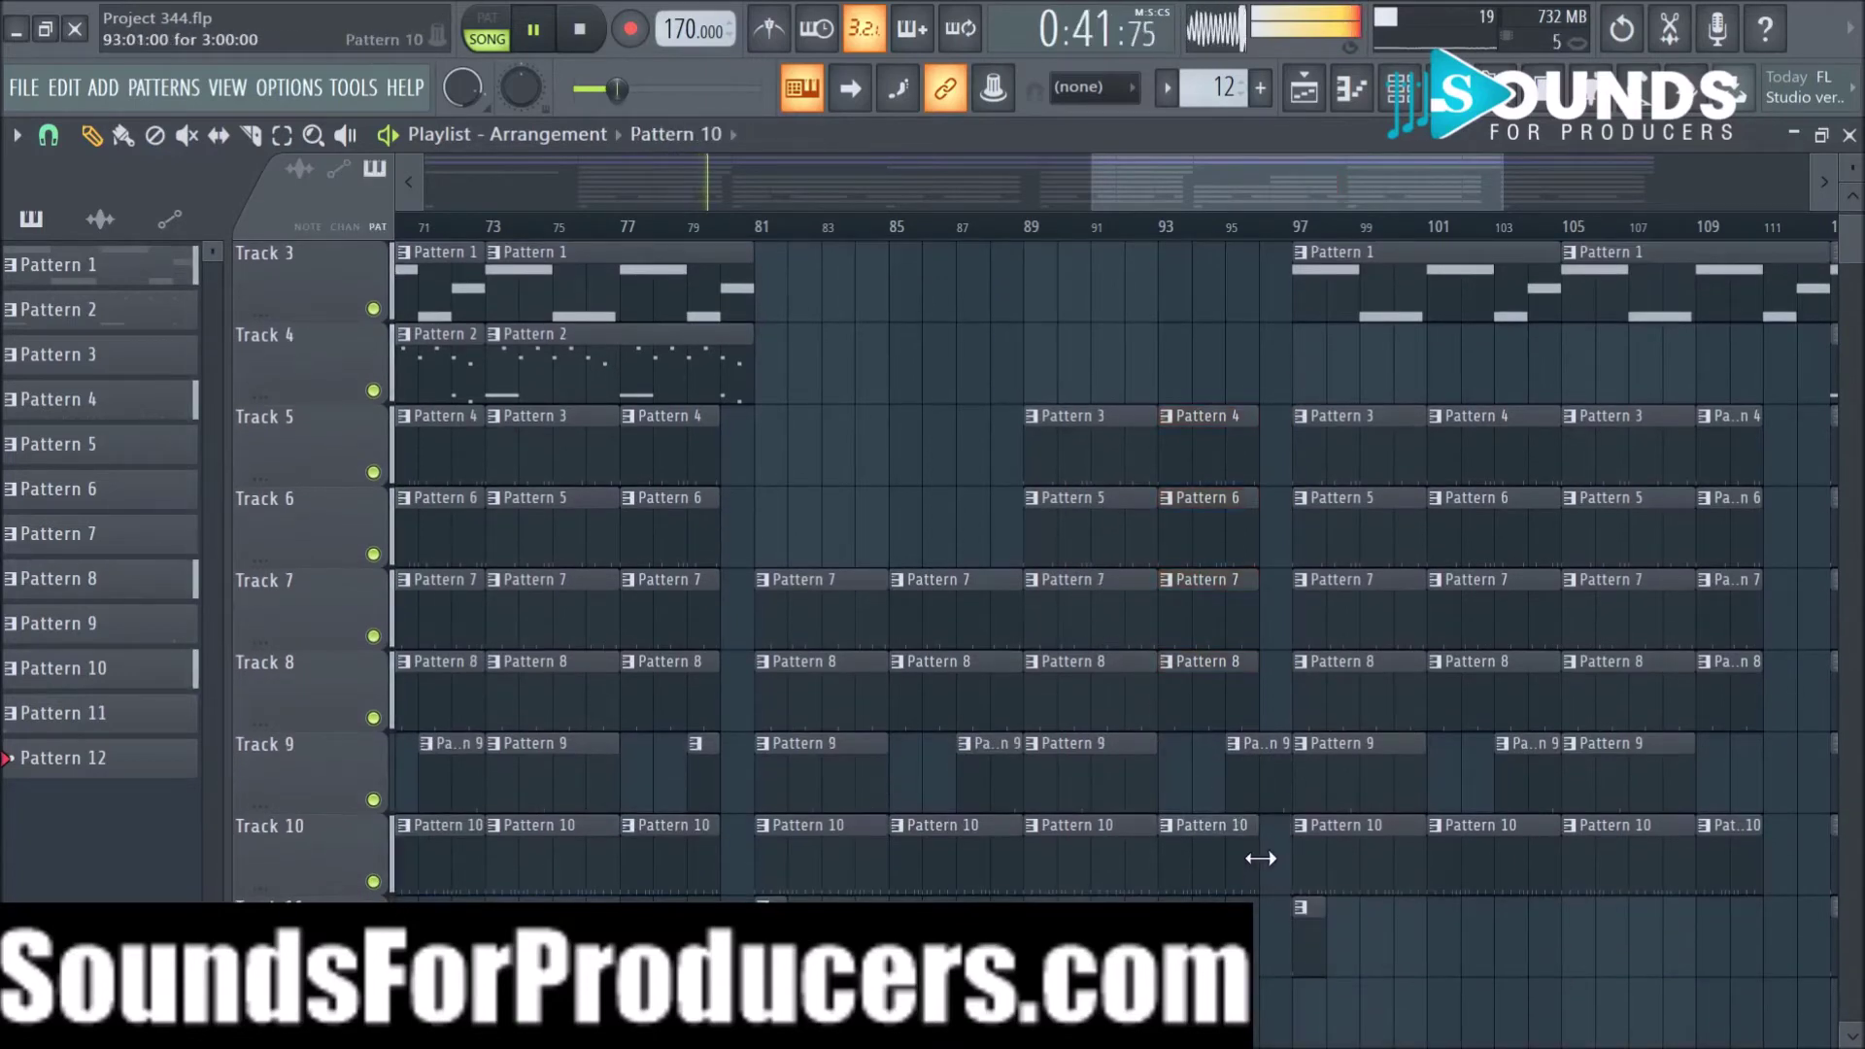
{"action": "right_click", "coordinate": [1271, 787]}
Step: Replace the two Pattern 1 clips on Track 3 between bars 97 and 113 with two Pattern 2 clips on Track 4
{"action": "scroll", "coordinate": [1121, 248], "scroll_direction": "down", "scroll_amount": 5}
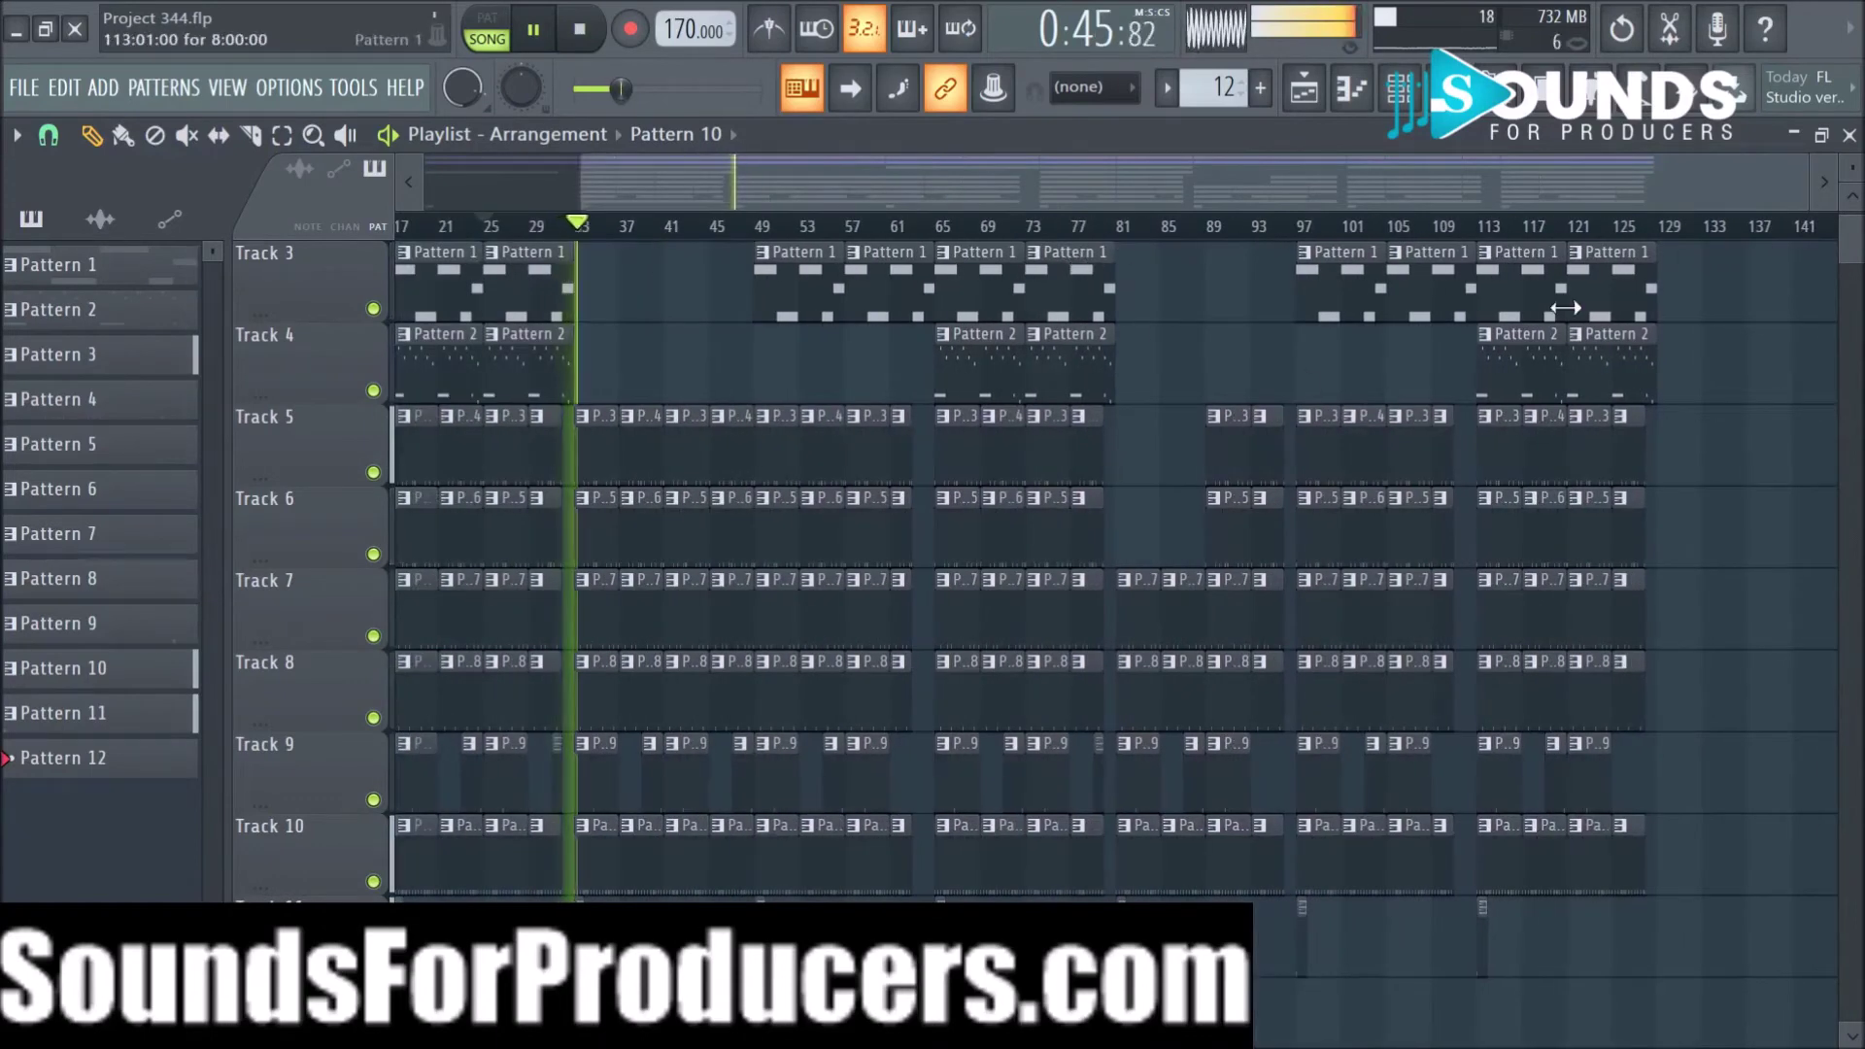
{"action": "scroll", "coordinate": [1280, 472], "scroll_direction": "up", "scroll_amount": 2}
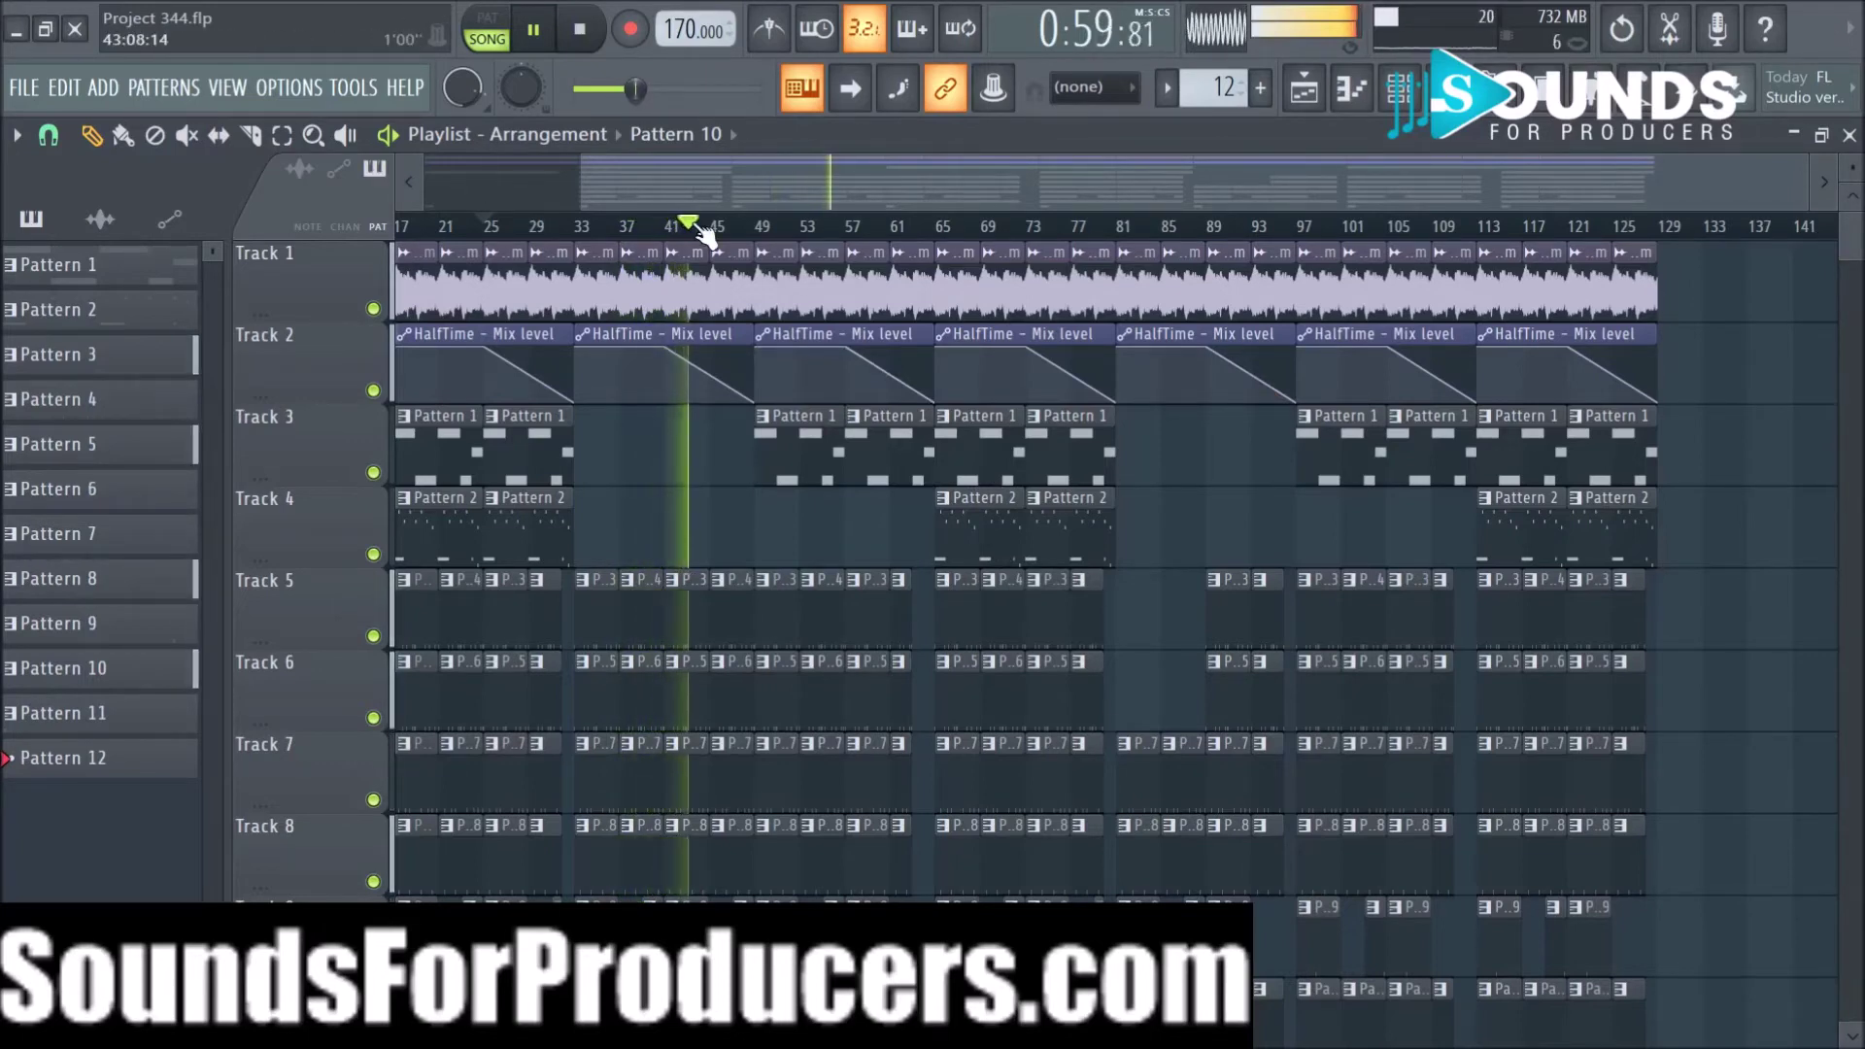
{"action": "scroll", "coordinate": [707, 236], "scroll_direction": "up", "scroll_amount": 2}
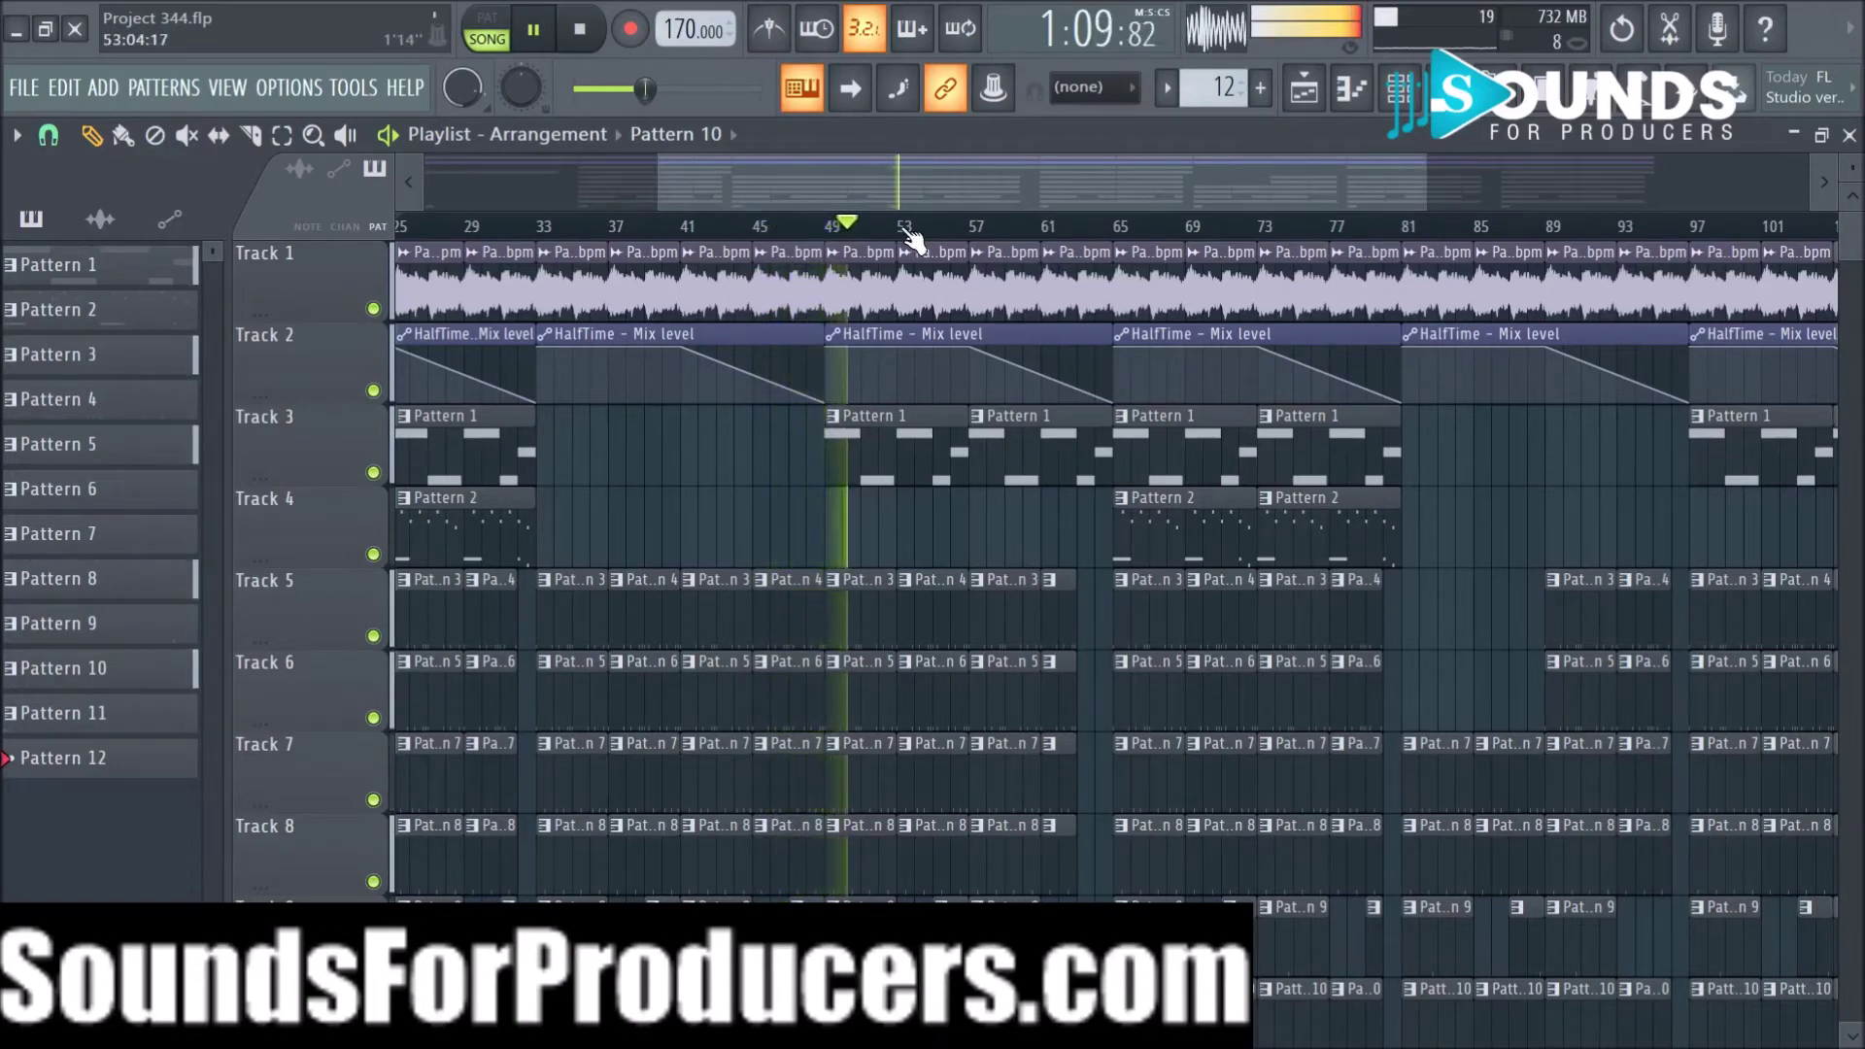
{"action": "scroll", "coordinate": [1090, 243], "scroll_direction": "down", "scroll_amount": 4}
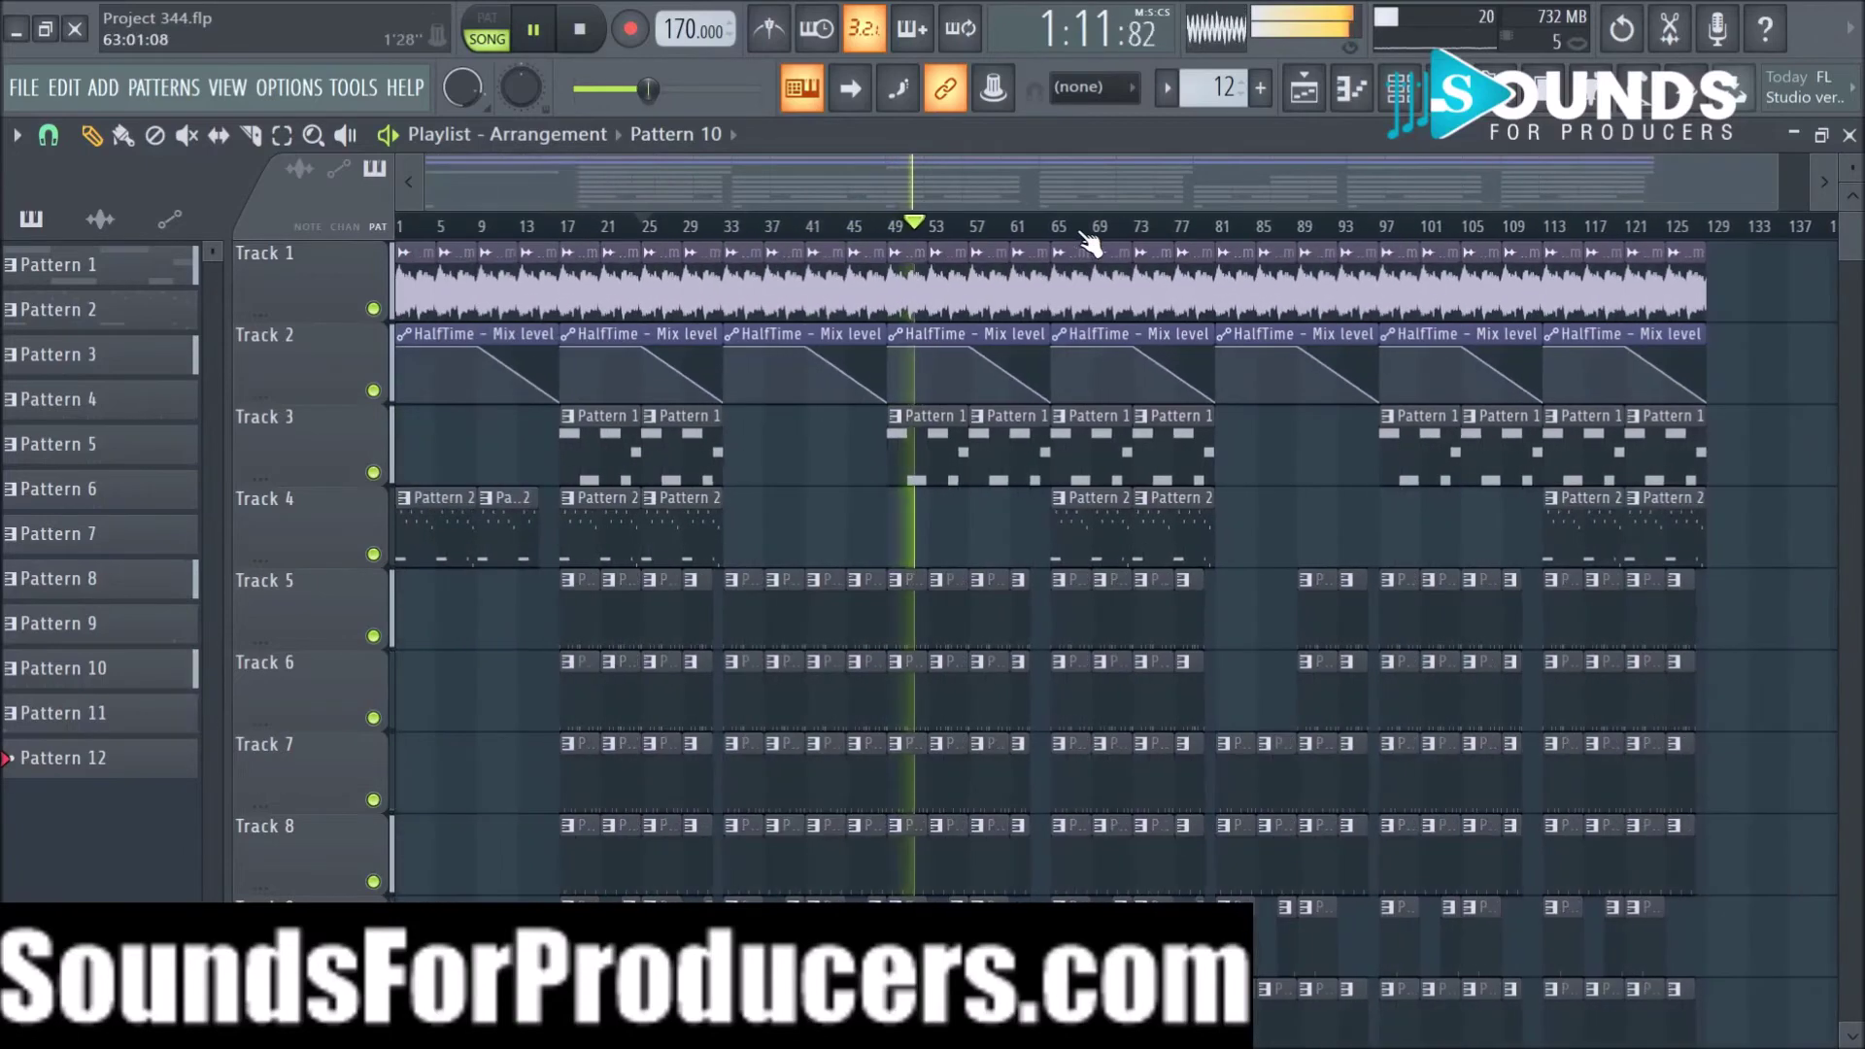
{"action": "right_click", "coordinate": [1406, 473]}
{"action": "right_click", "coordinate": [1484, 481]}
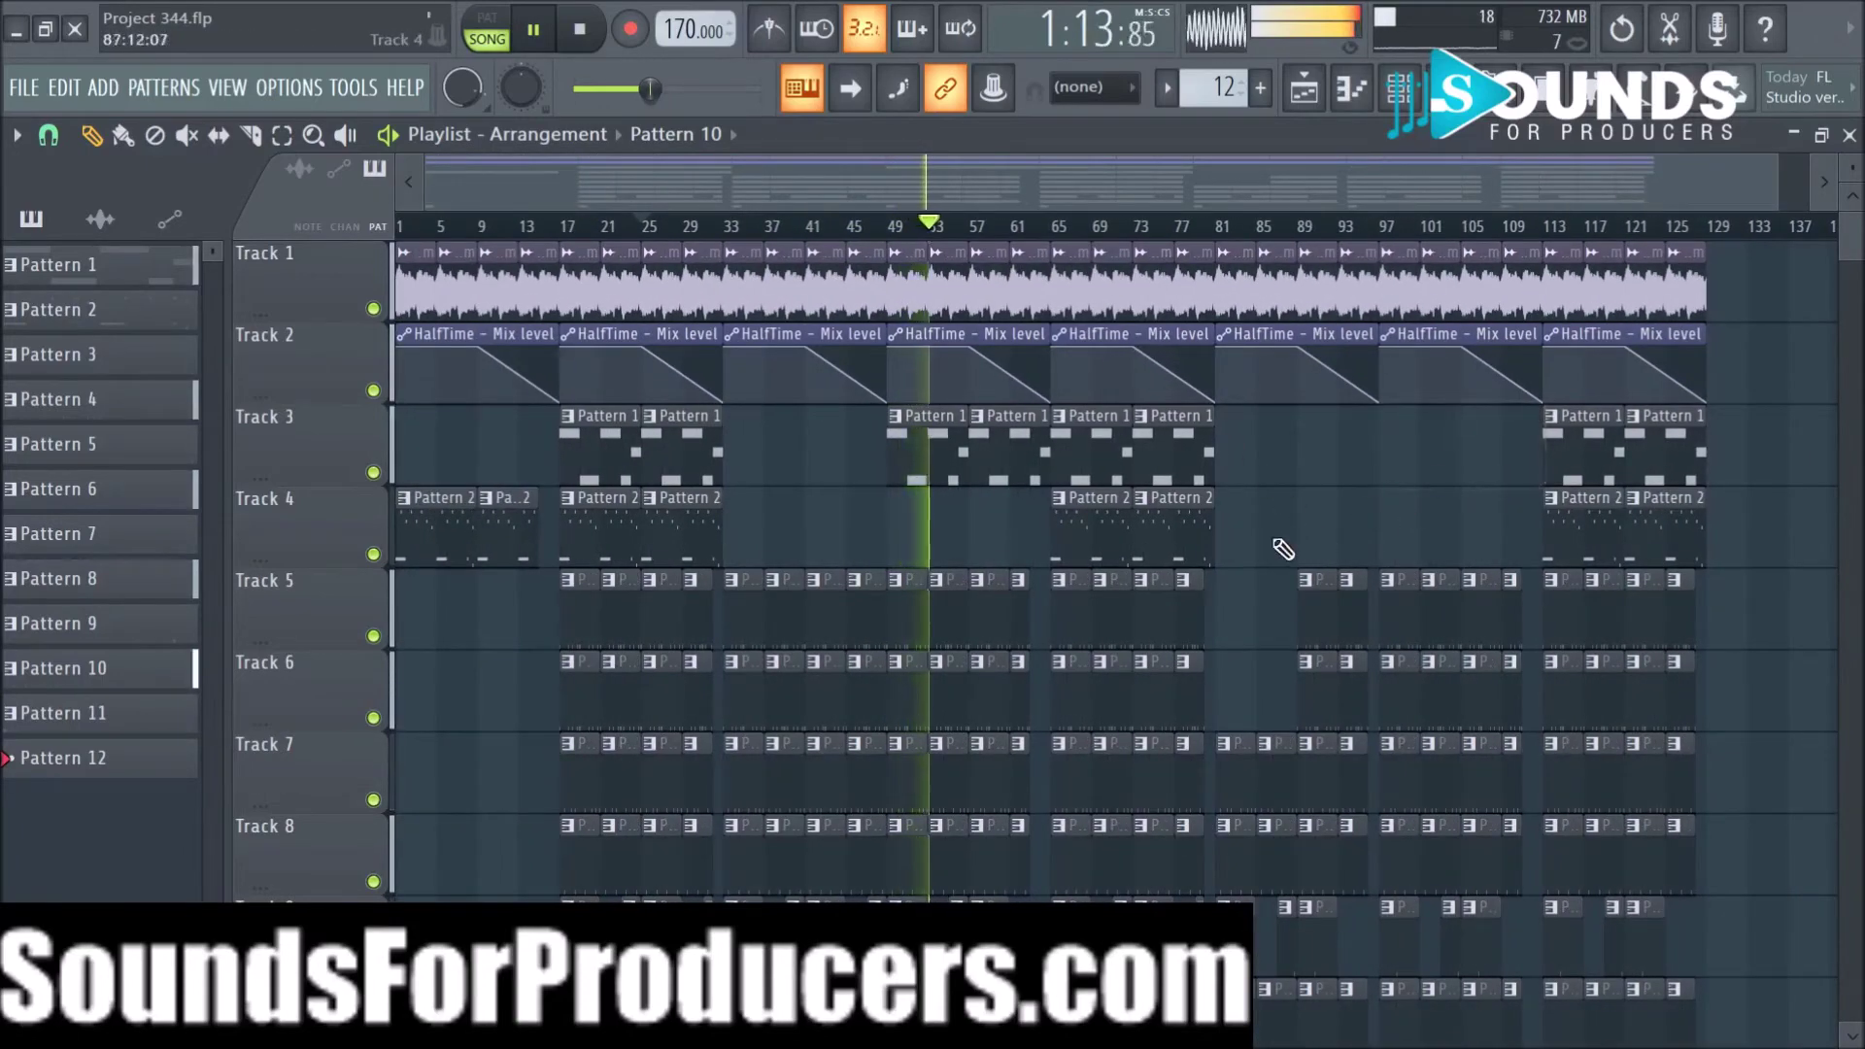
{"action": "left_click_drag", "start_coordinate": [1268, 546], "coordinate": [1409, 560]}
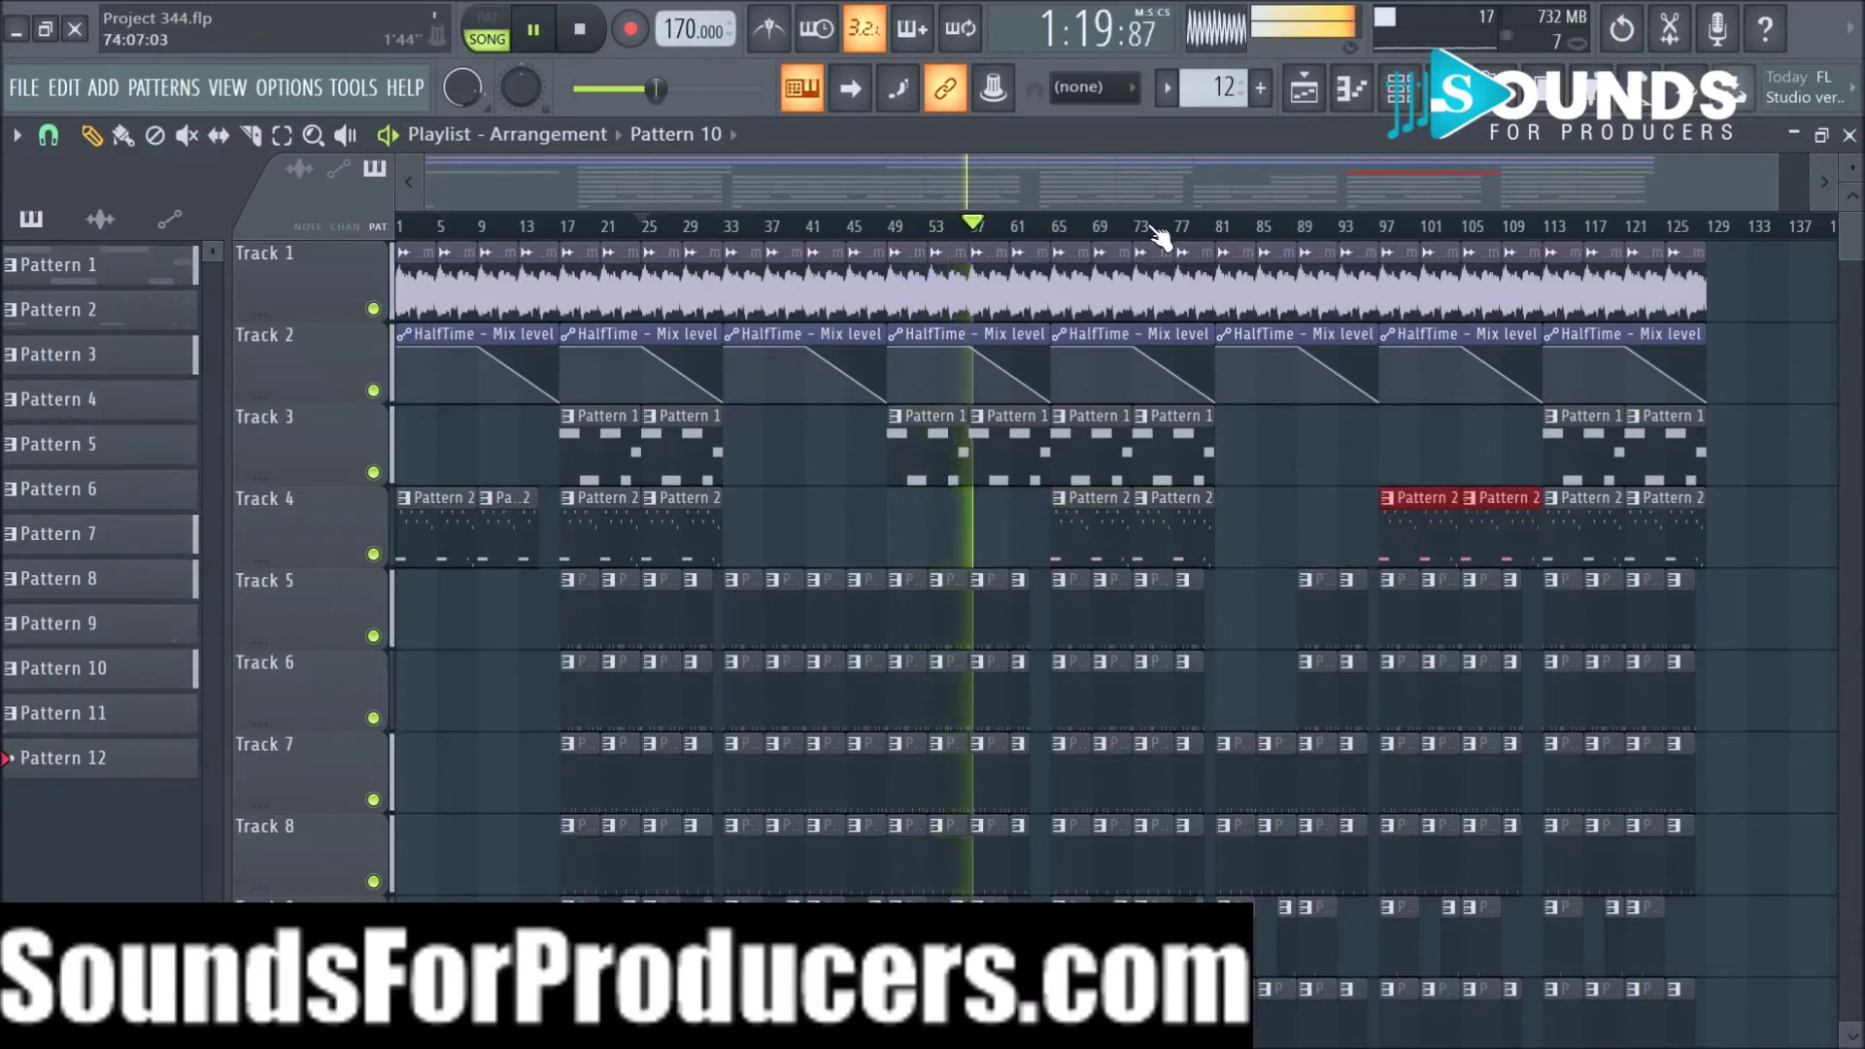
Step: Delete the Pattern 5 clip at bar 97 on Track 6
{"action": "scroll", "coordinate": [1156, 238], "scroll_direction": "up", "scroll_amount": 3}
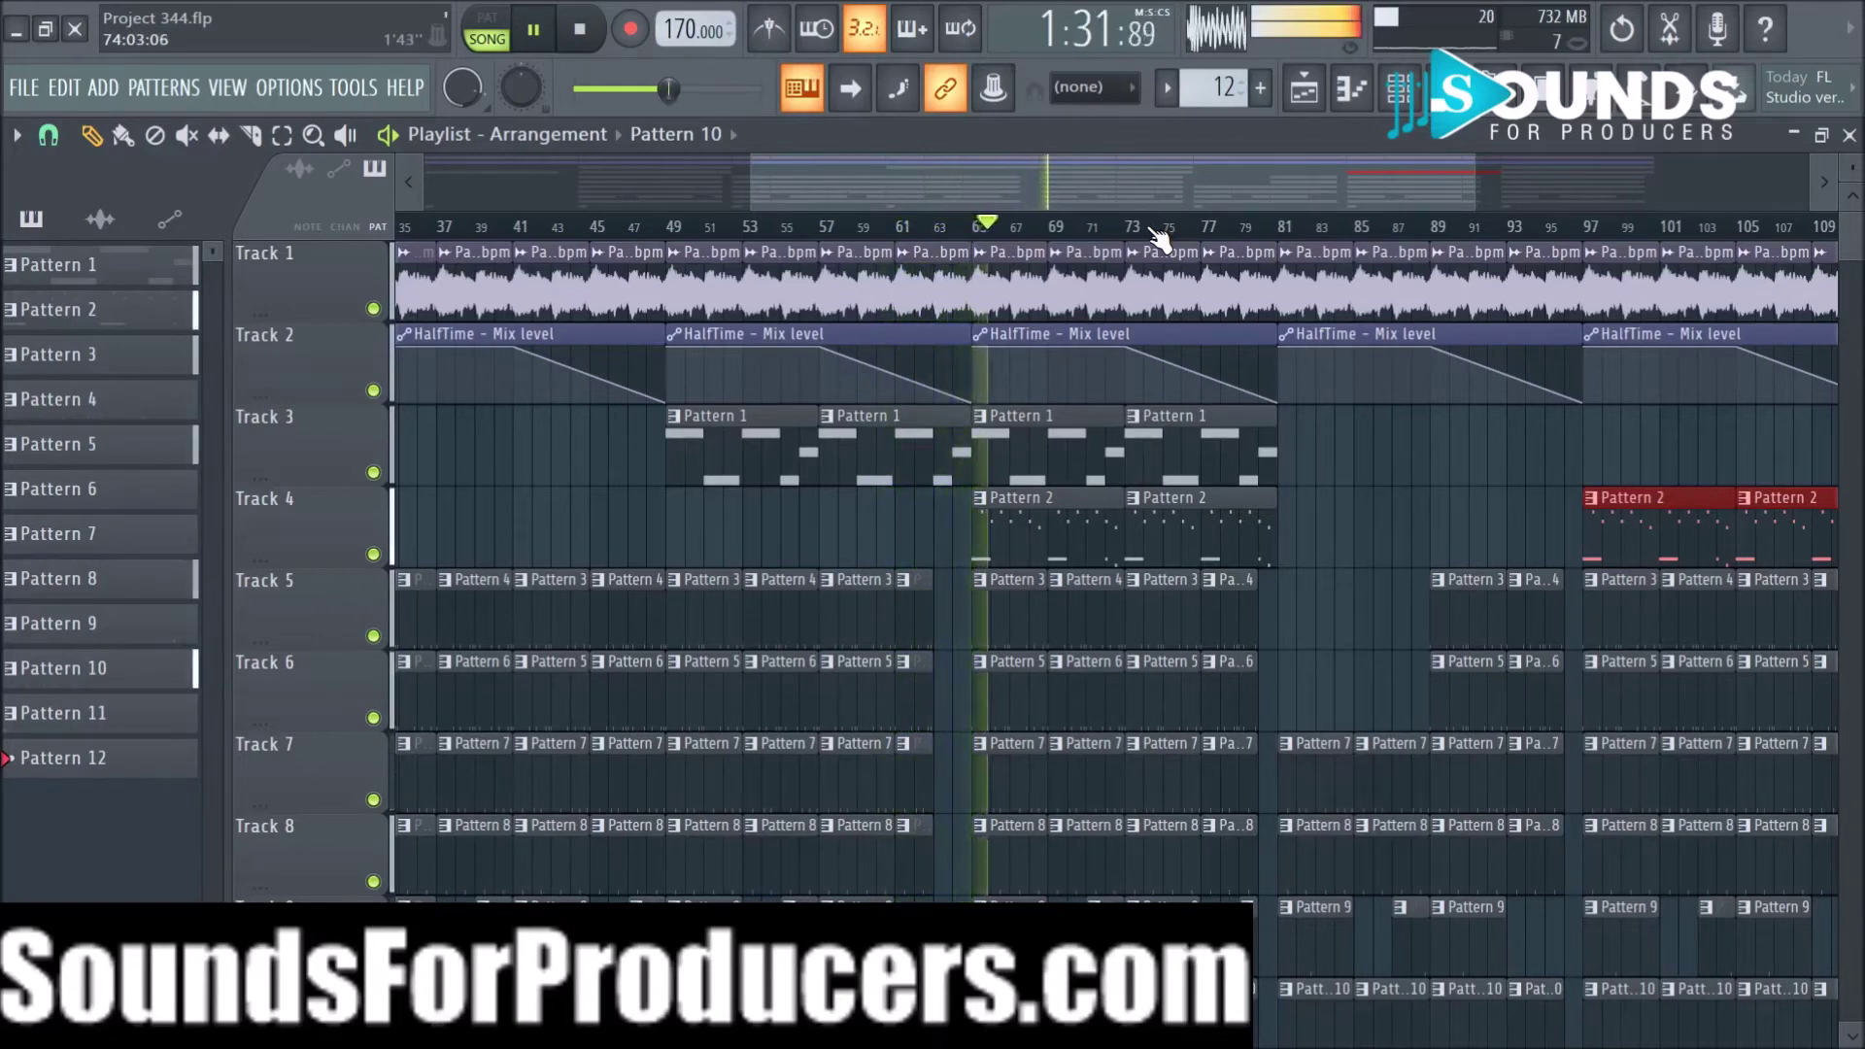
{"action": "left_click_drag", "start_coordinate": [1142, 172], "coordinate": [1290, 207]}
{"action": "scroll", "coordinate": [1241, 230], "scroll_direction": "down", "scroll_amount": 4}
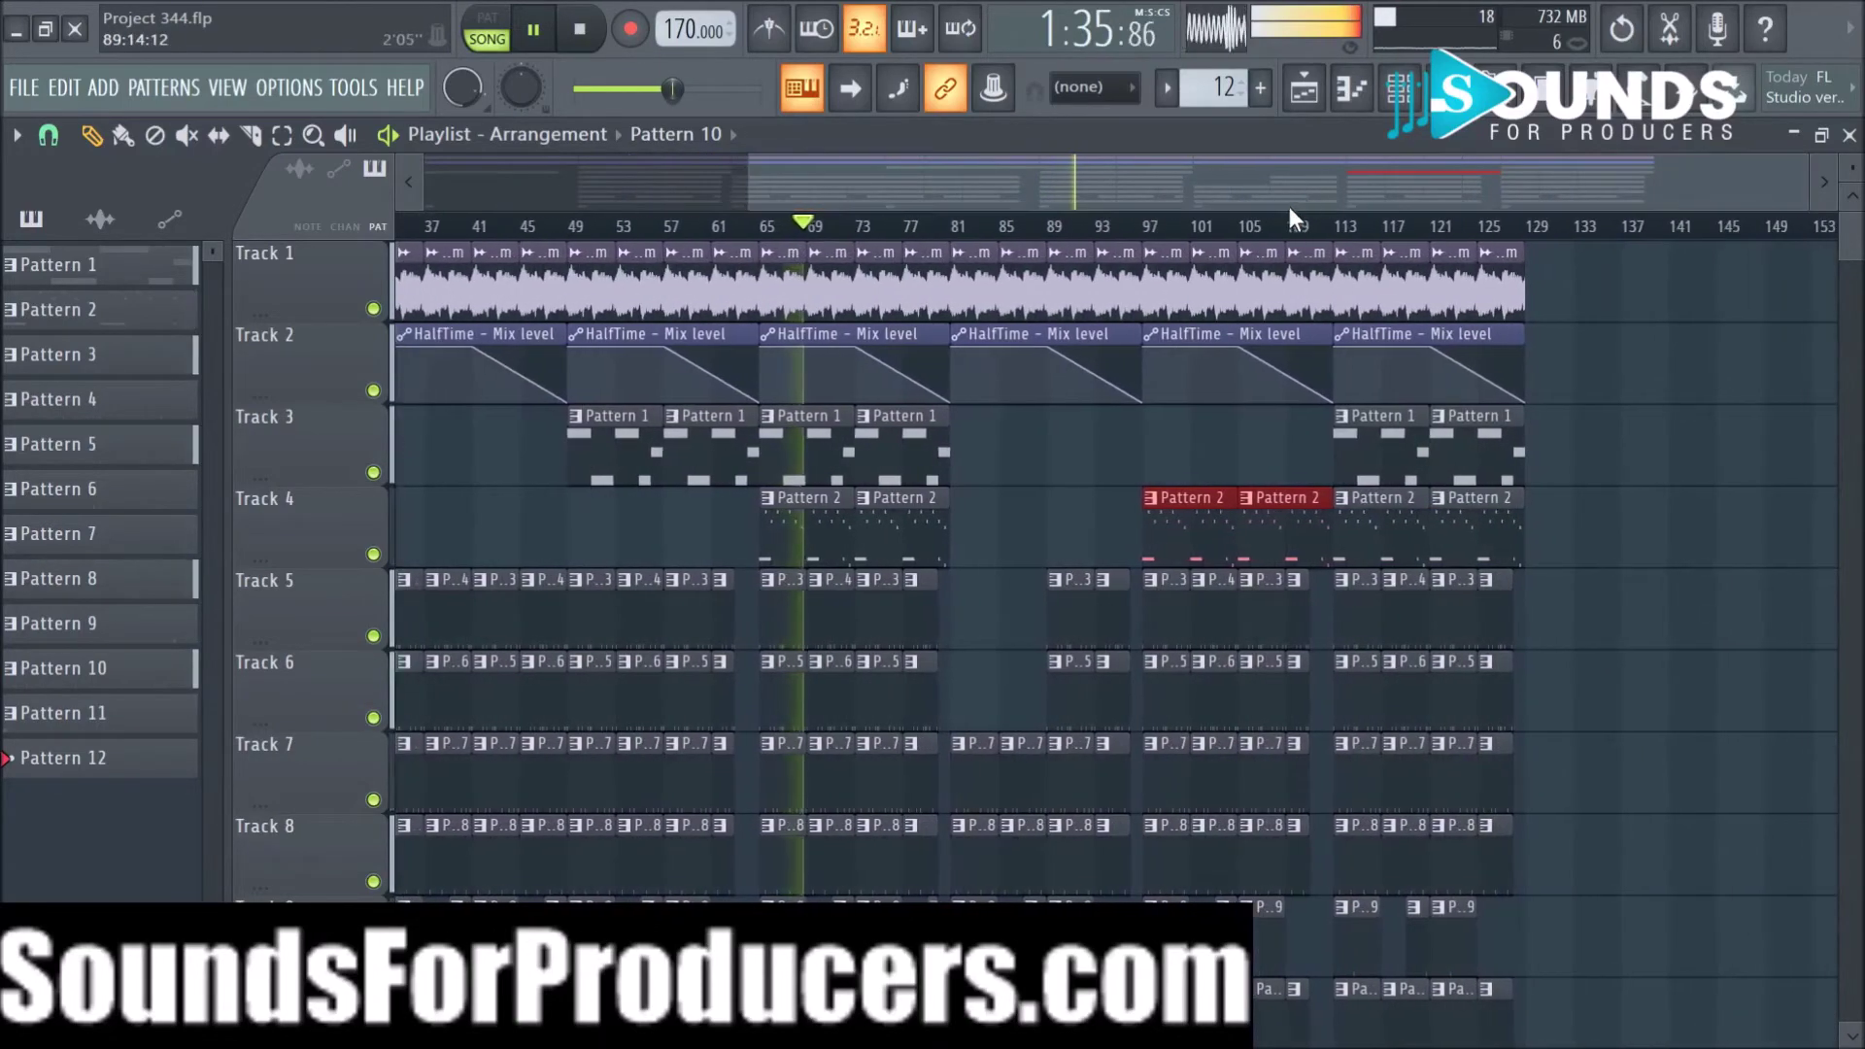
{"action": "scroll", "coordinate": [1268, 237], "scroll_direction": "up", "scroll_amount": 2}
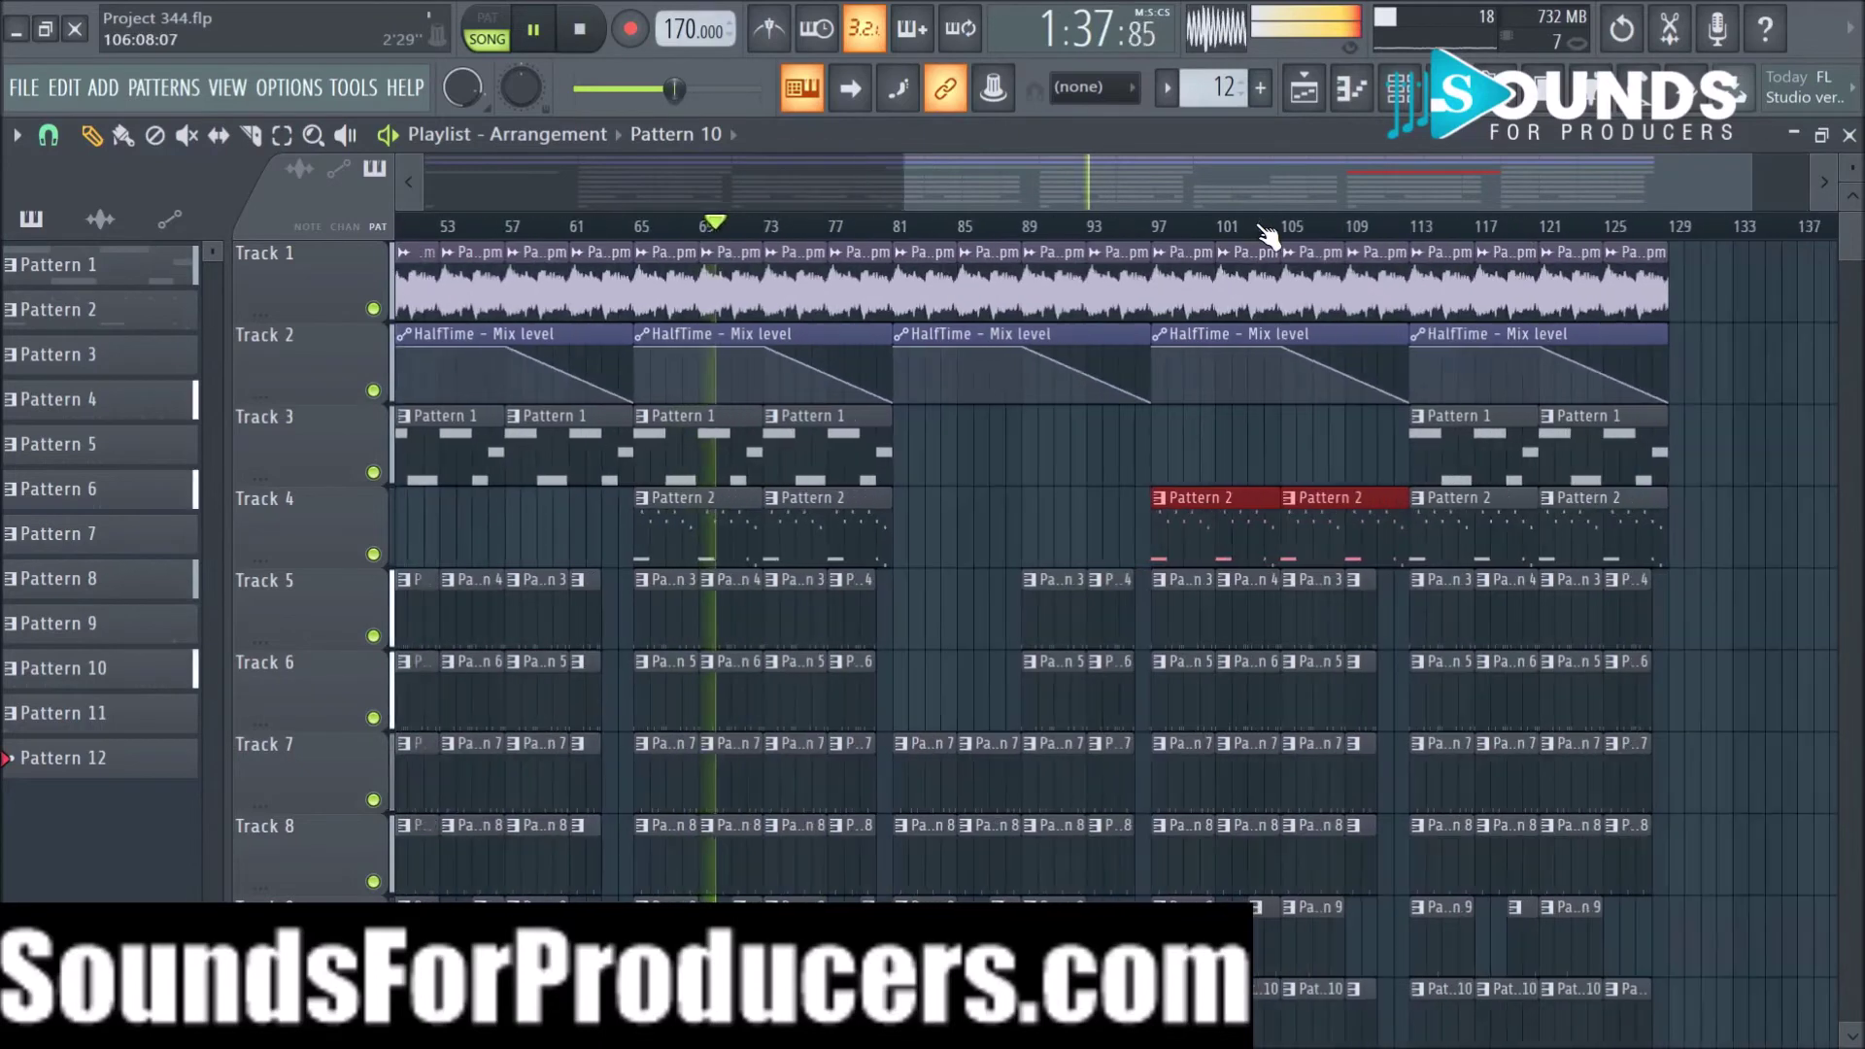
{"action": "left_click_drag", "start_coordinate": [1216, 196], "coordinate": [1256, 200]}
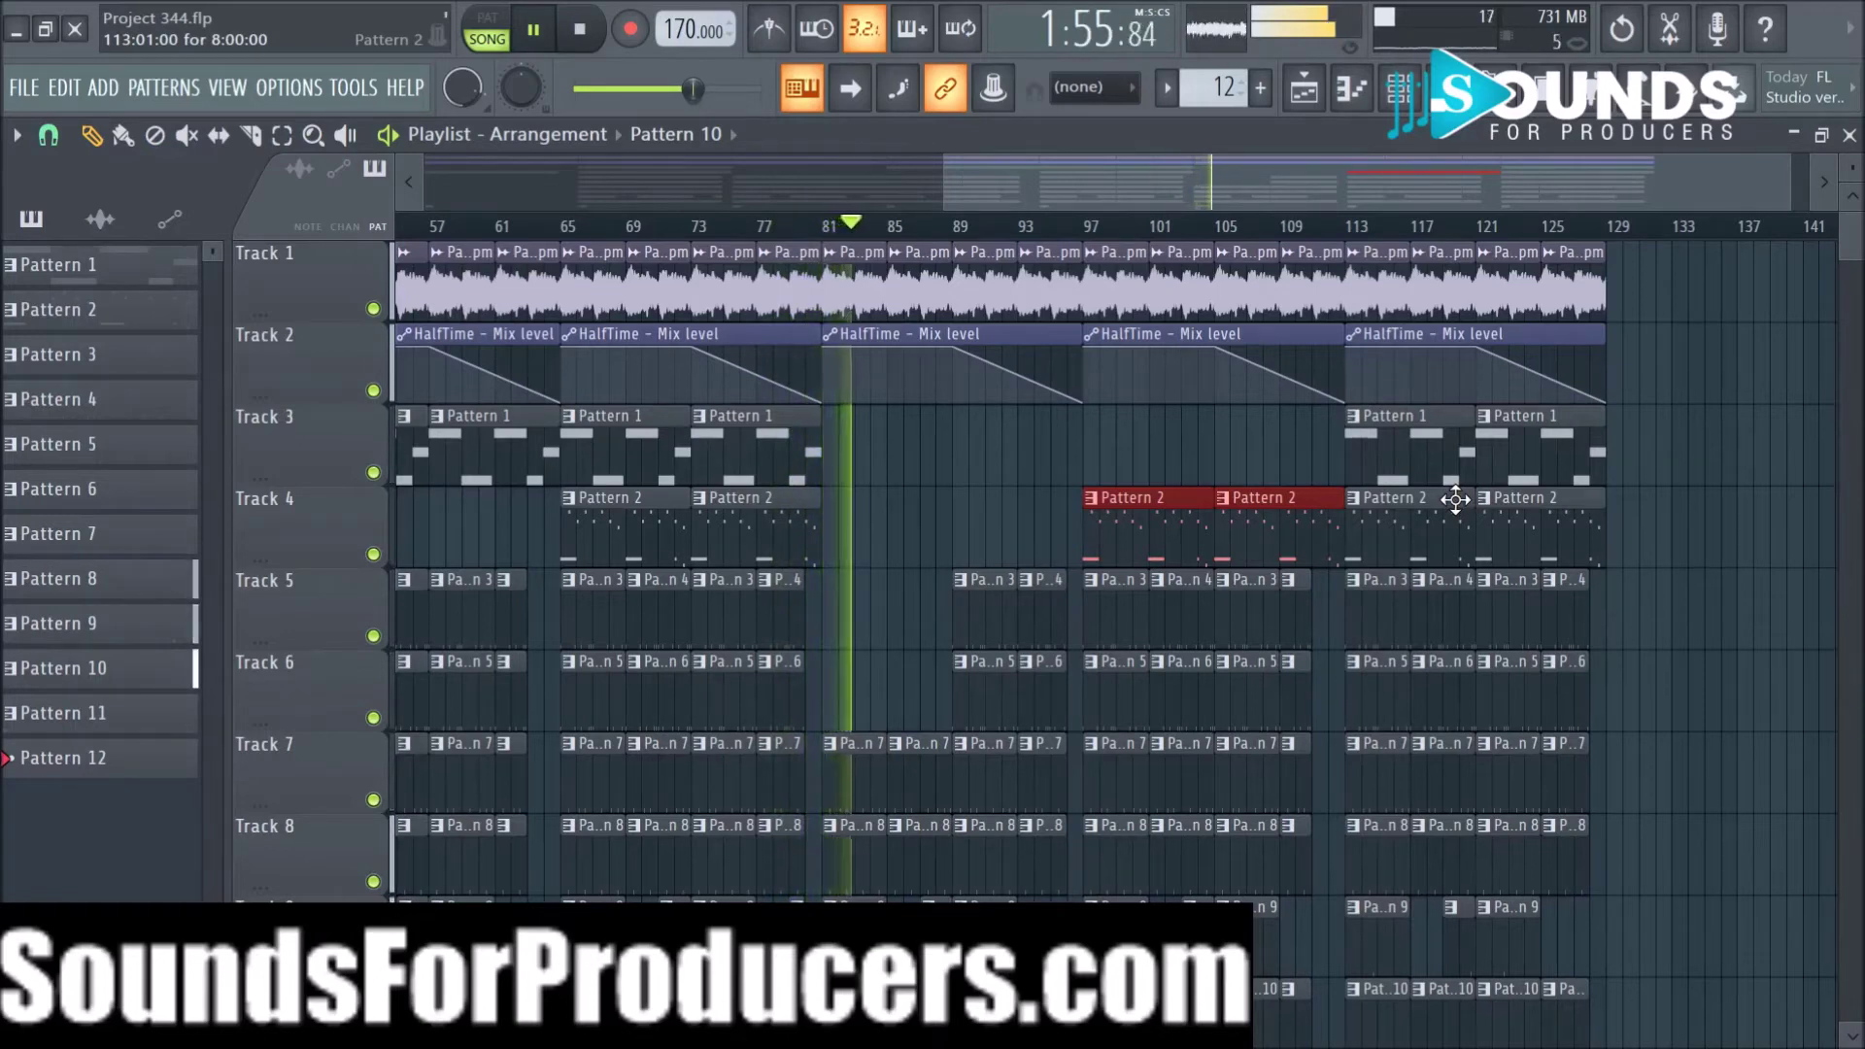
{"action": "scroll", "coordinate": [1456, 499], "scroll_direction": "down", "scroll_amount": 1}
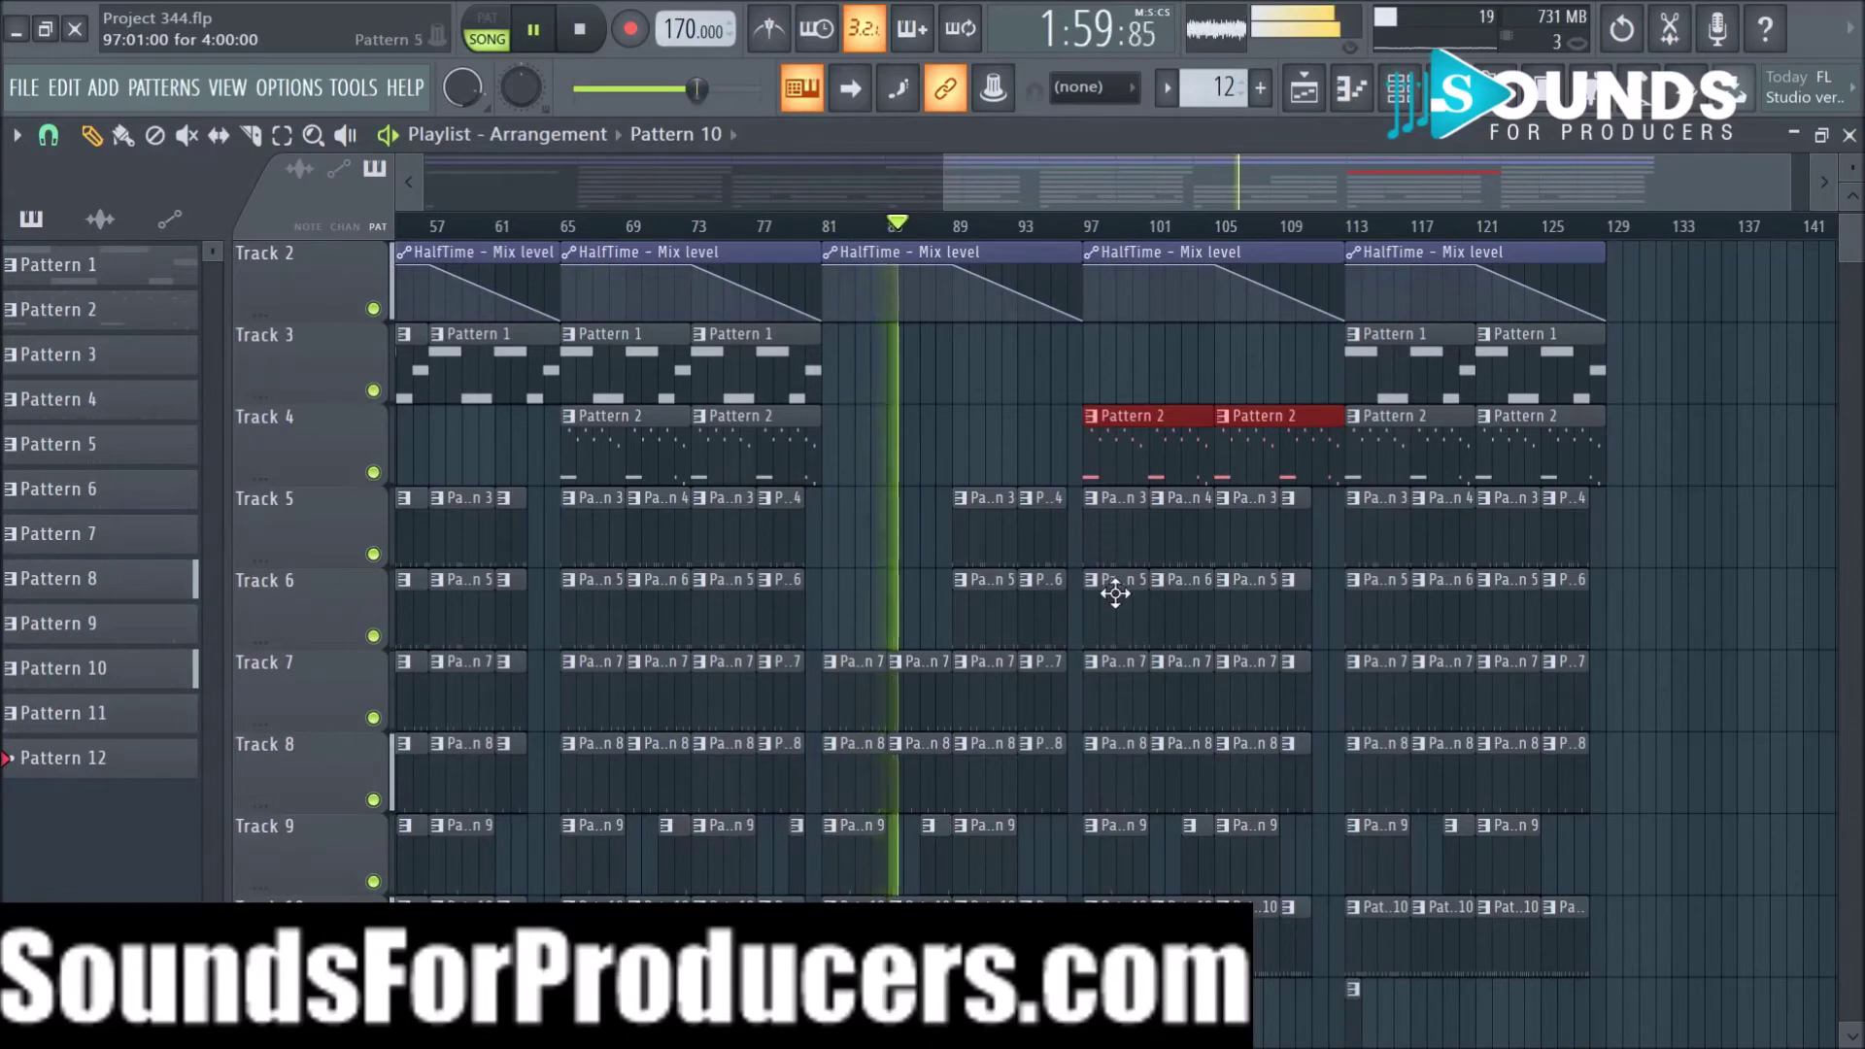
{"action": "right_click", "coordinate": [1117, 597]}
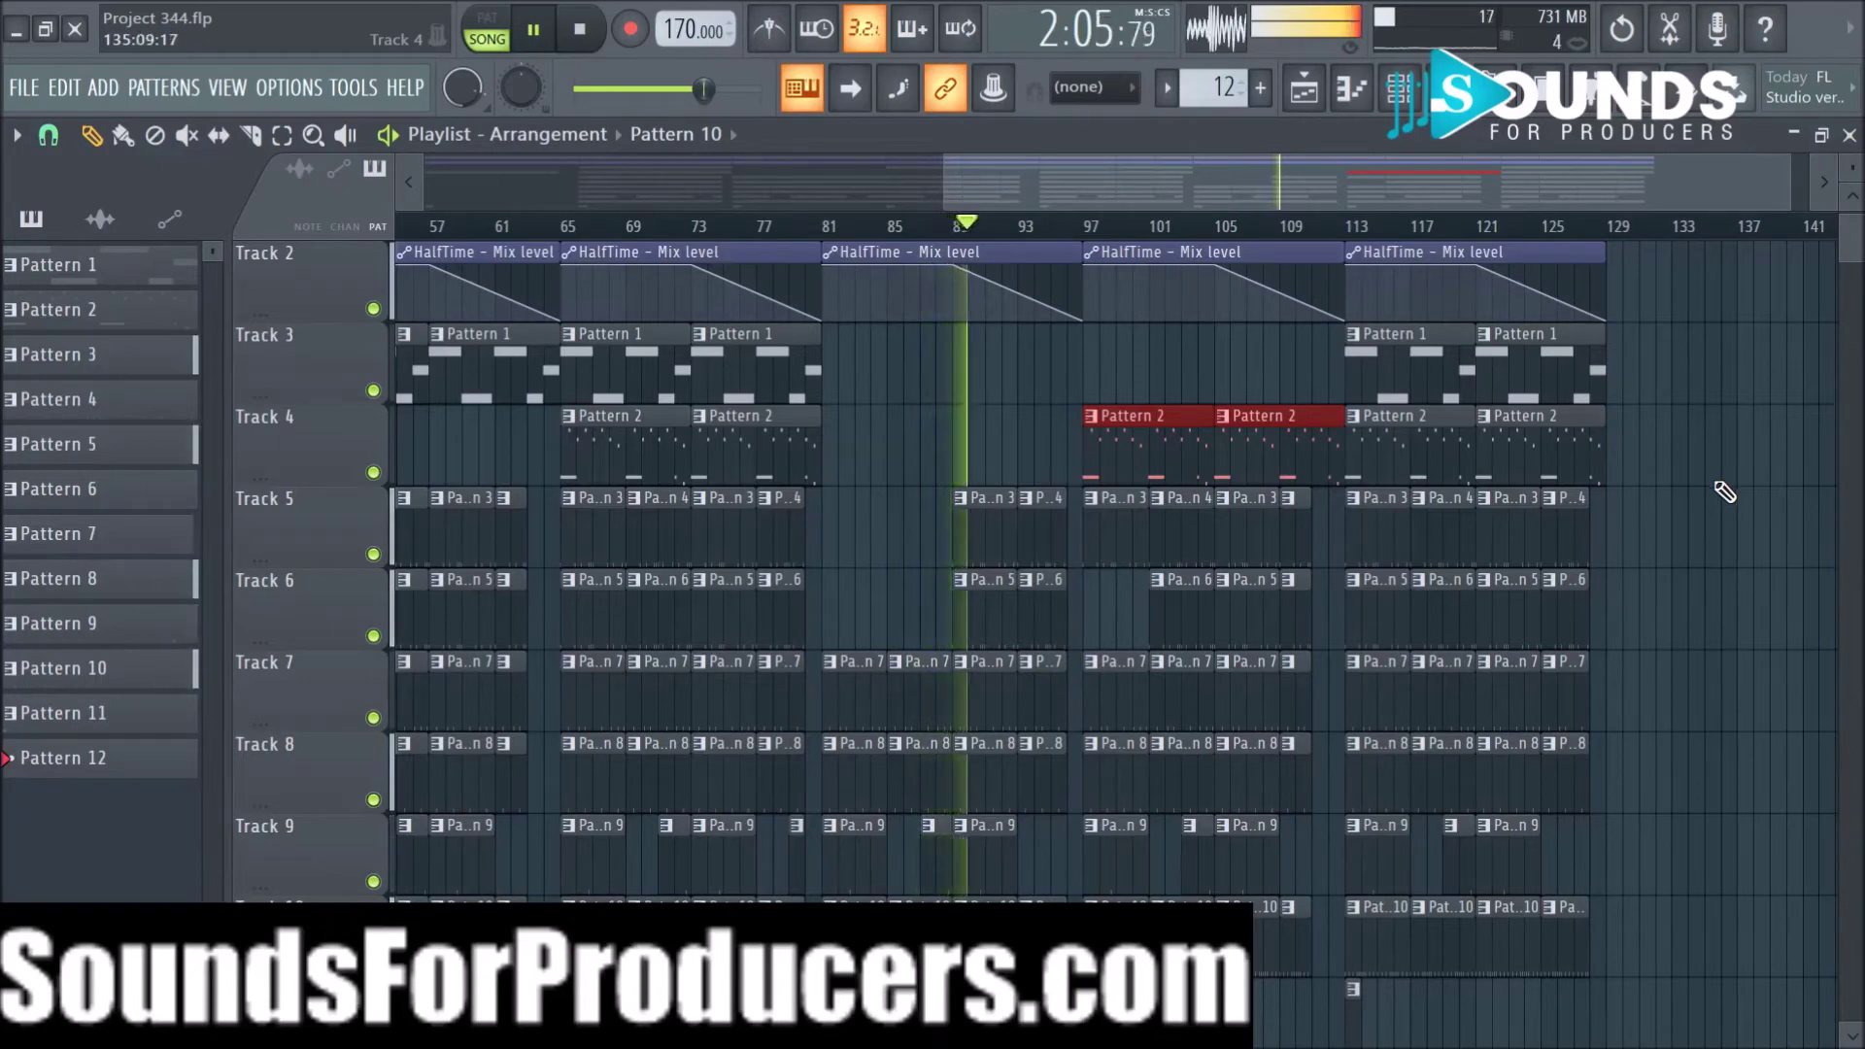
Step: Extend the last drum clips on Tracks 5 to 8 and the last Pattern 10 clip on Track 10 to end at bar 129
{"action": "scroll", "coordinate": [1725, 492], "scroll_direction": "up", "scroll_amount": 1}
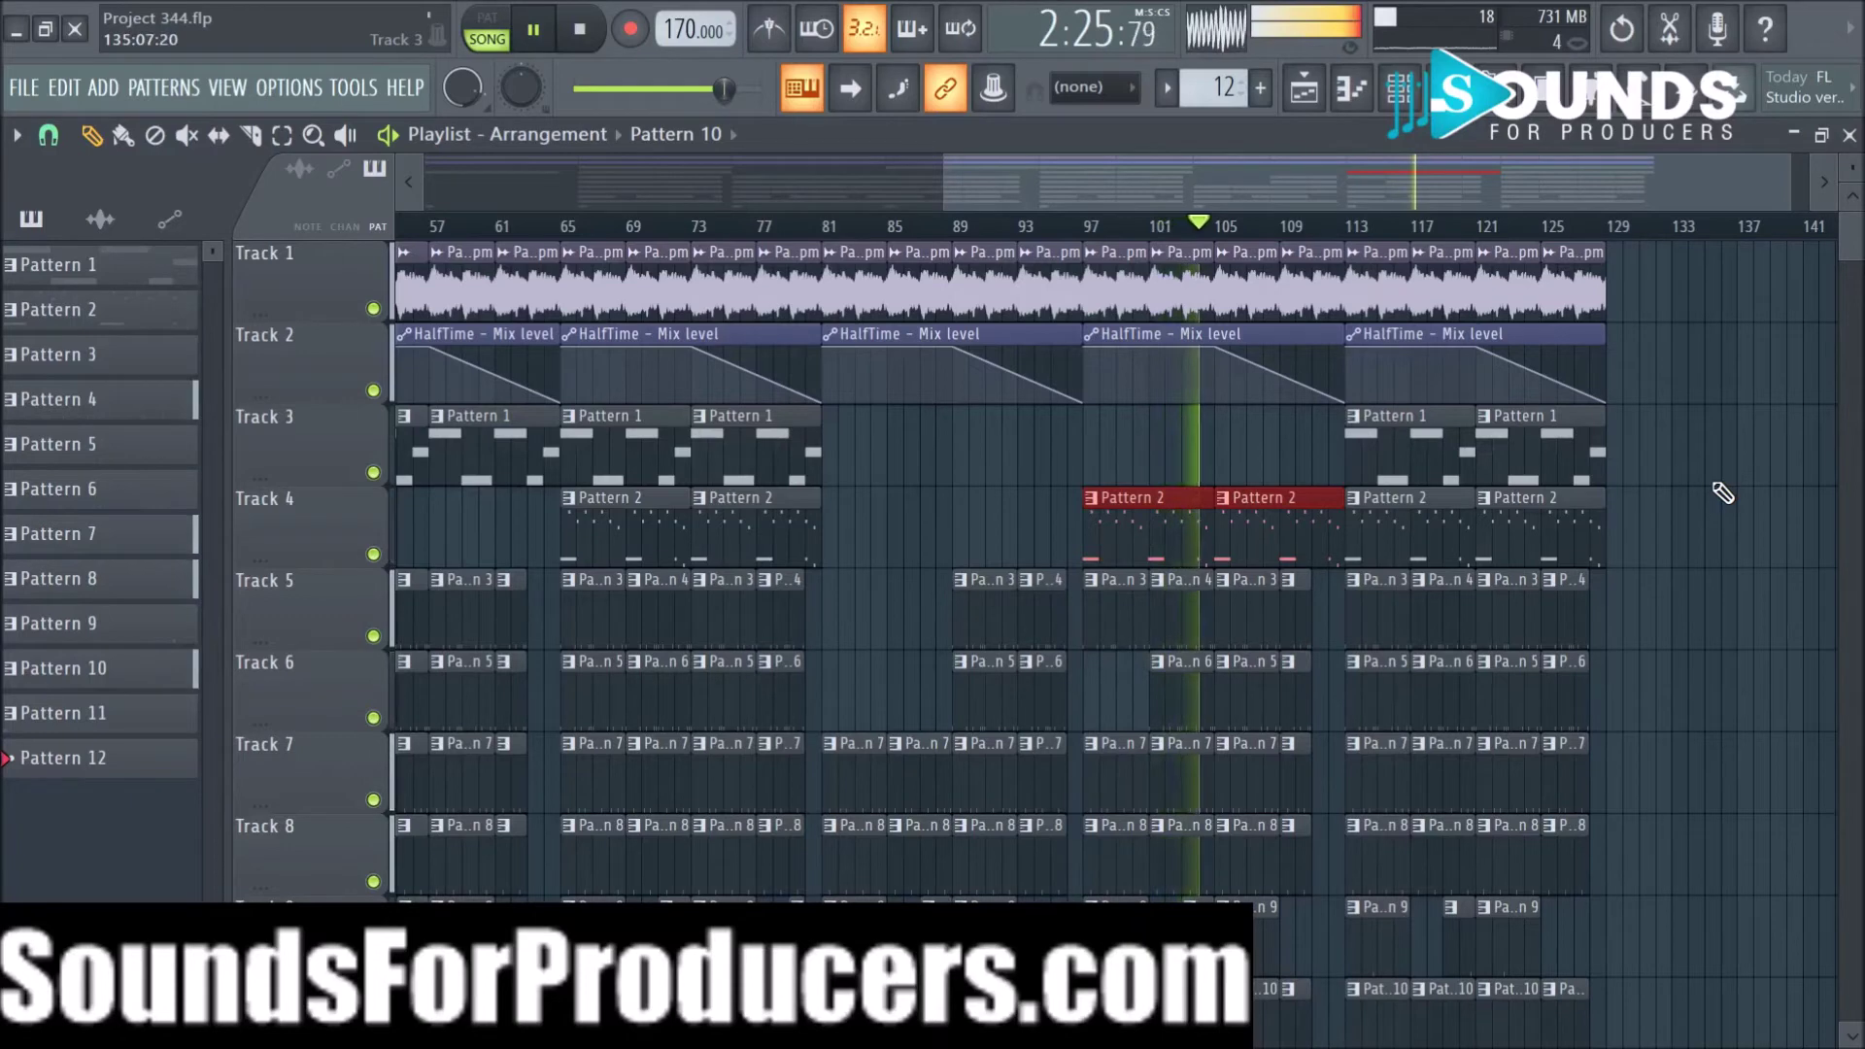
{"action": "scroll", "coordinate": [1723, 493], "scroll_direction": "down", "scroll_amount": 4}
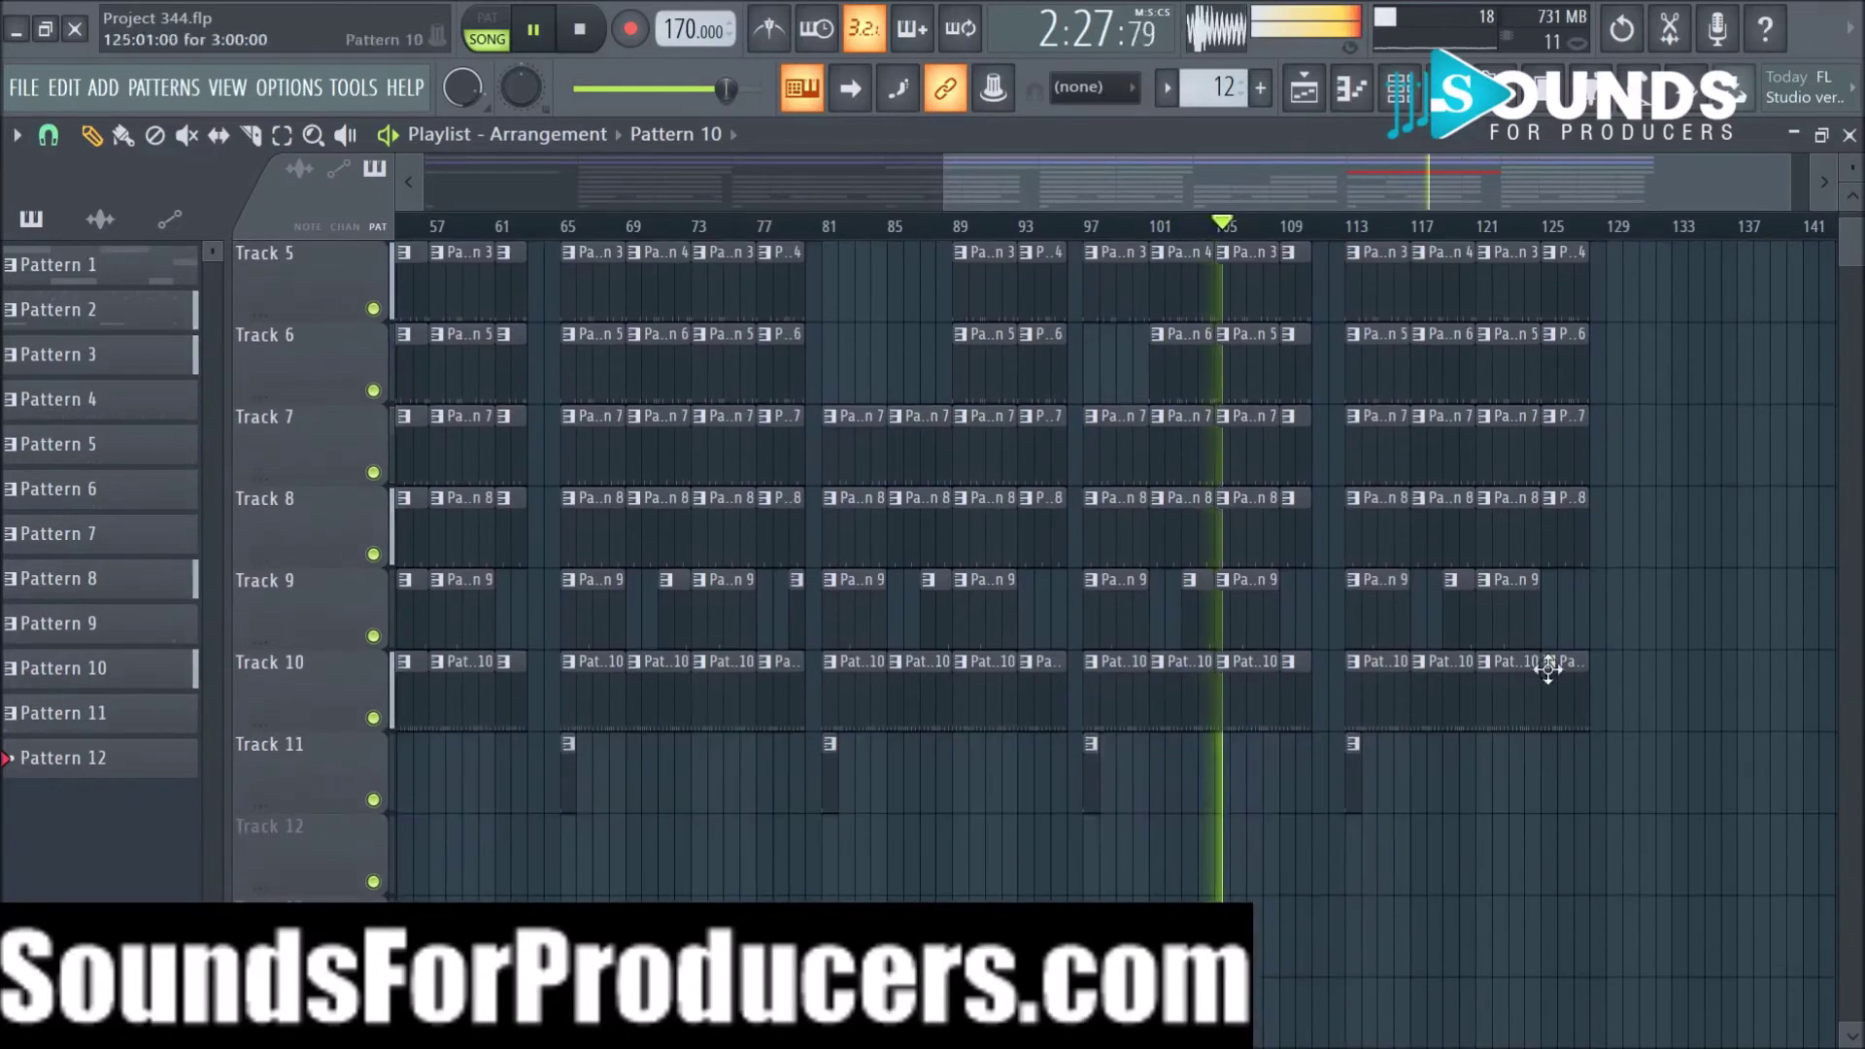
{"action": "left_click_drag", "start_coordinate": [1357, 854], "coordinate": [1608, 53]}
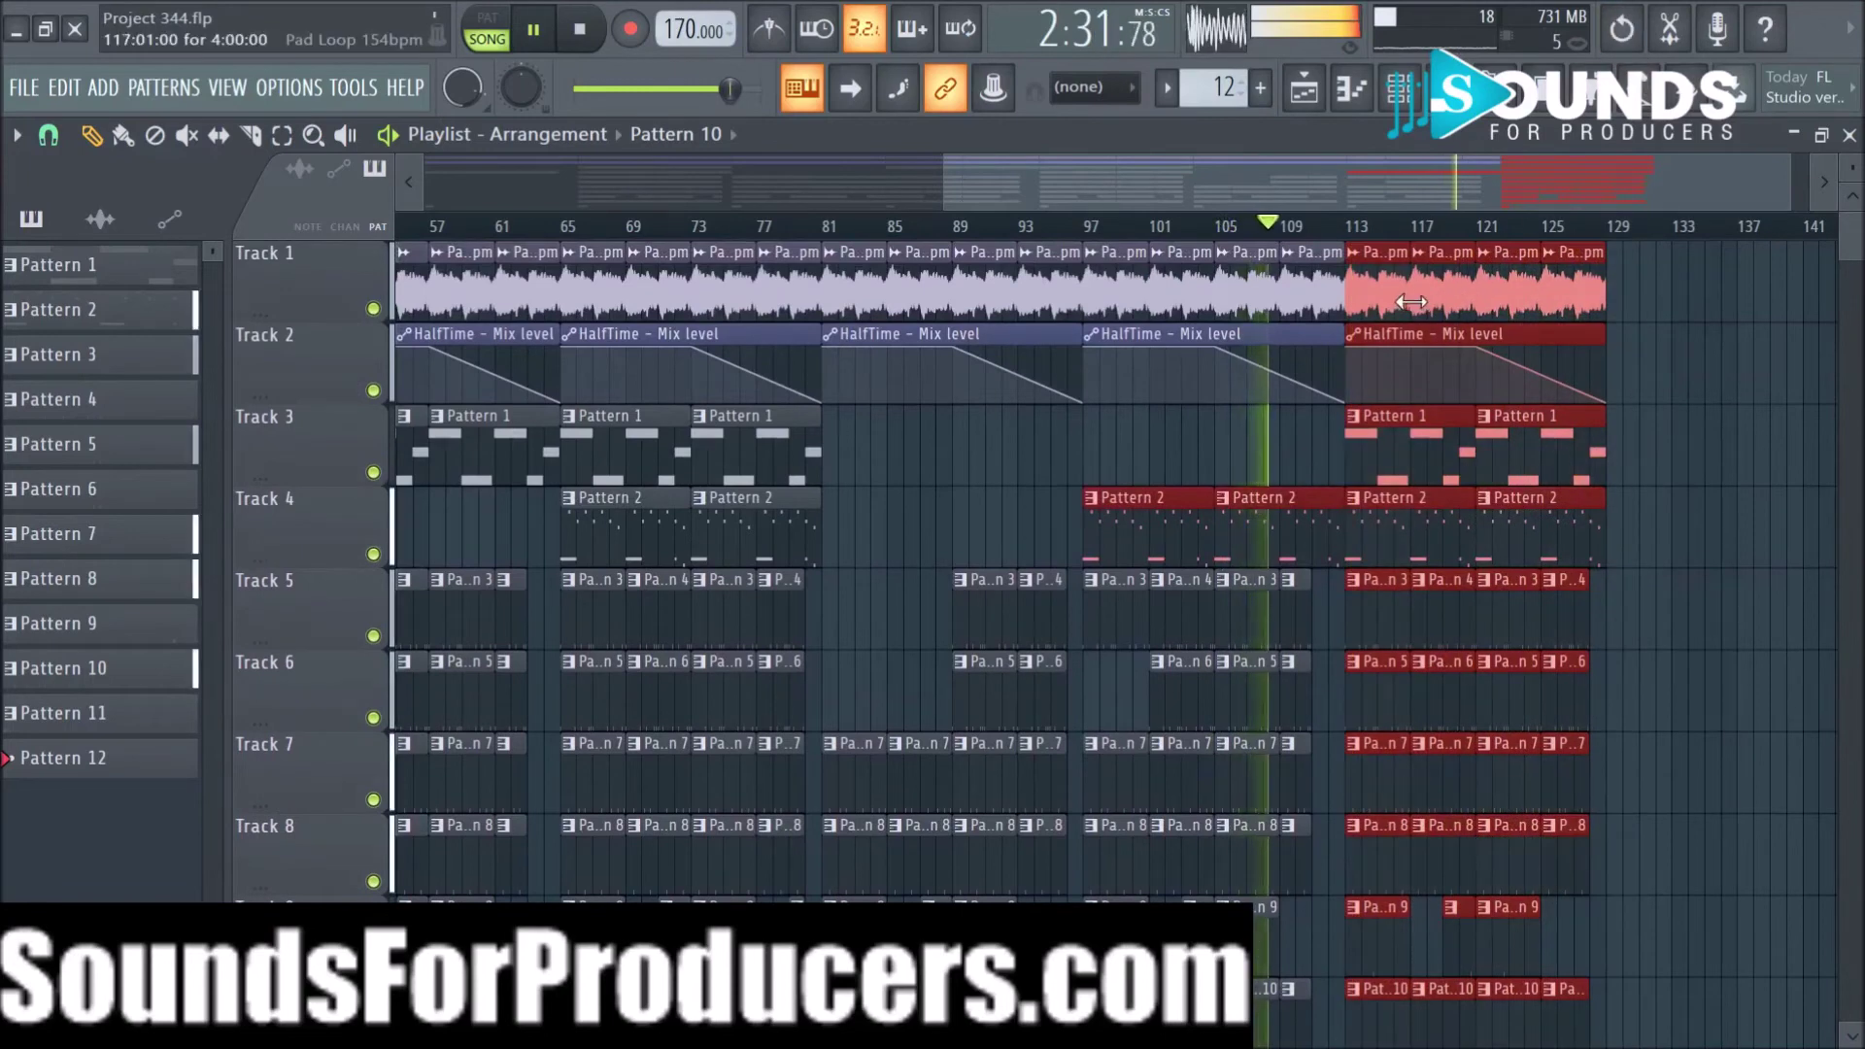
{"action": "scroll", "coordinate": [1753, 370], "scroll_direction": "down", "scroll_amount": 2}
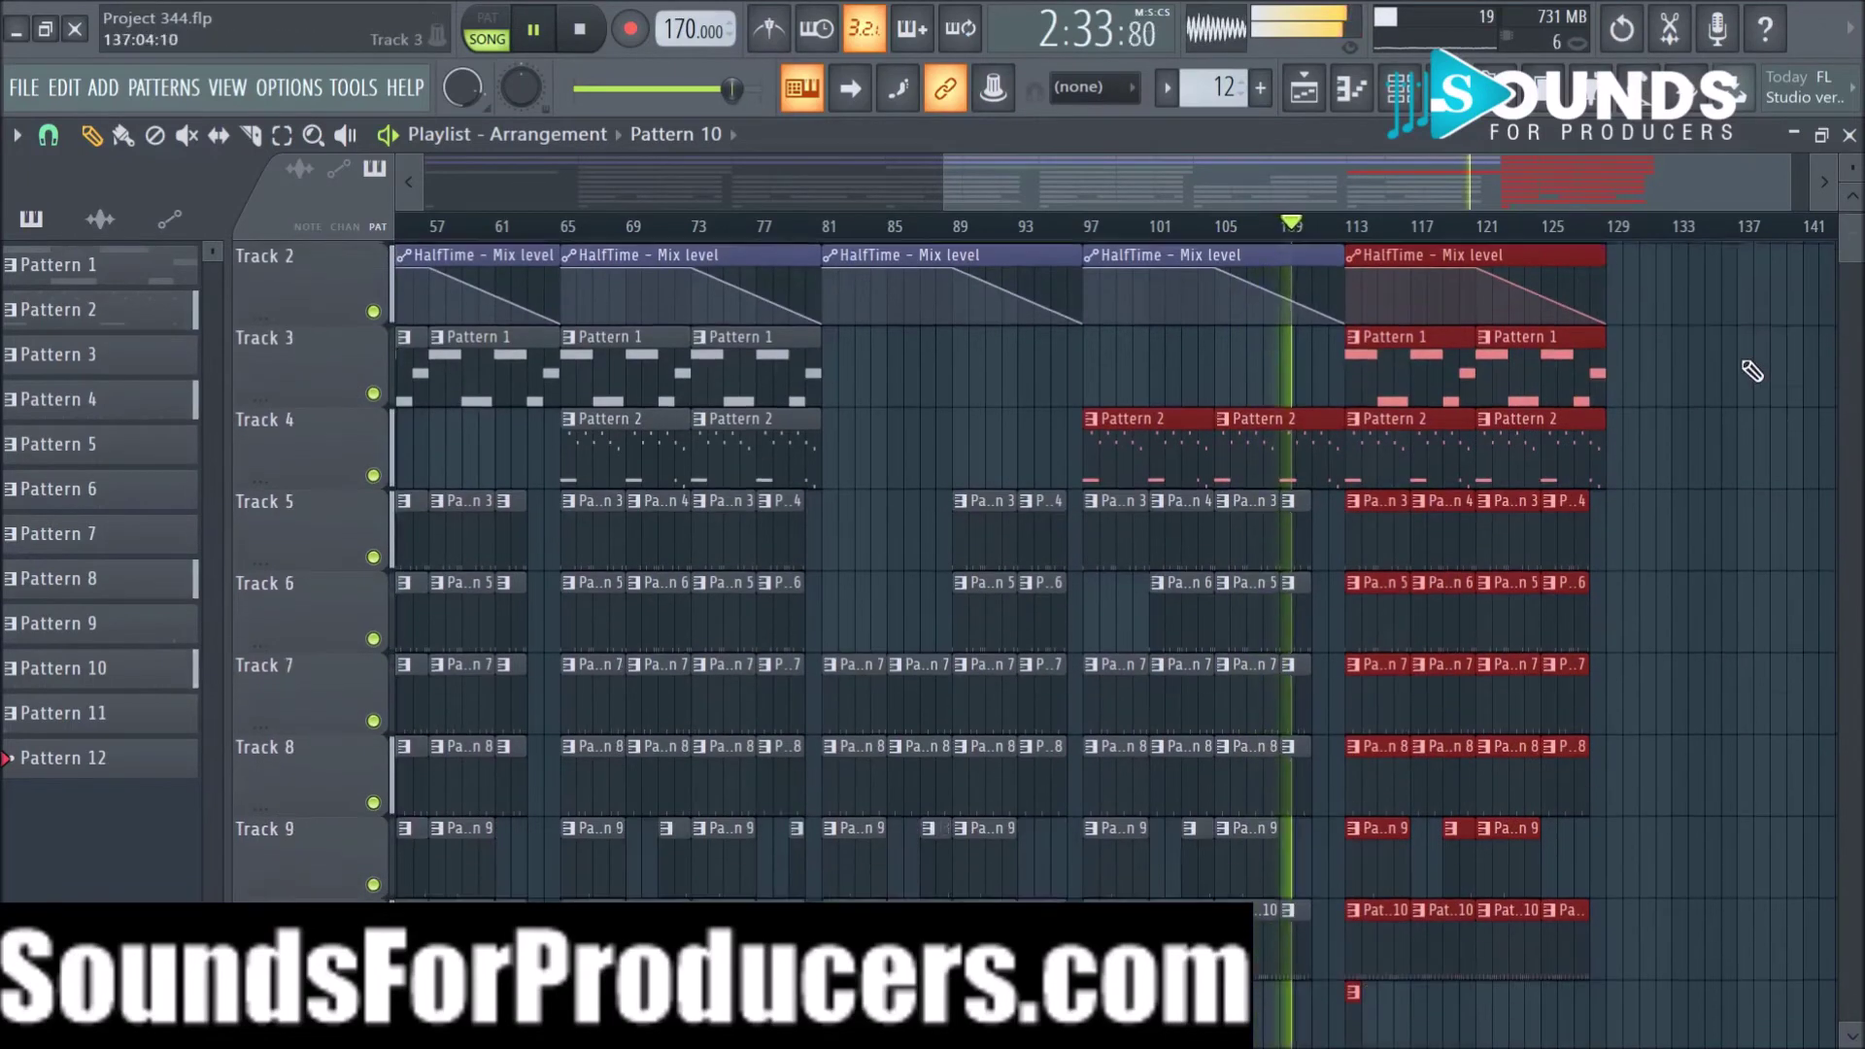
{"action": "left_click", "coordinate": [1753, 374], "text": "ctrl"}
{"action": "left_click_drag", "start_coordinate": [1570, 433], "coordinate": [1601, 701]}
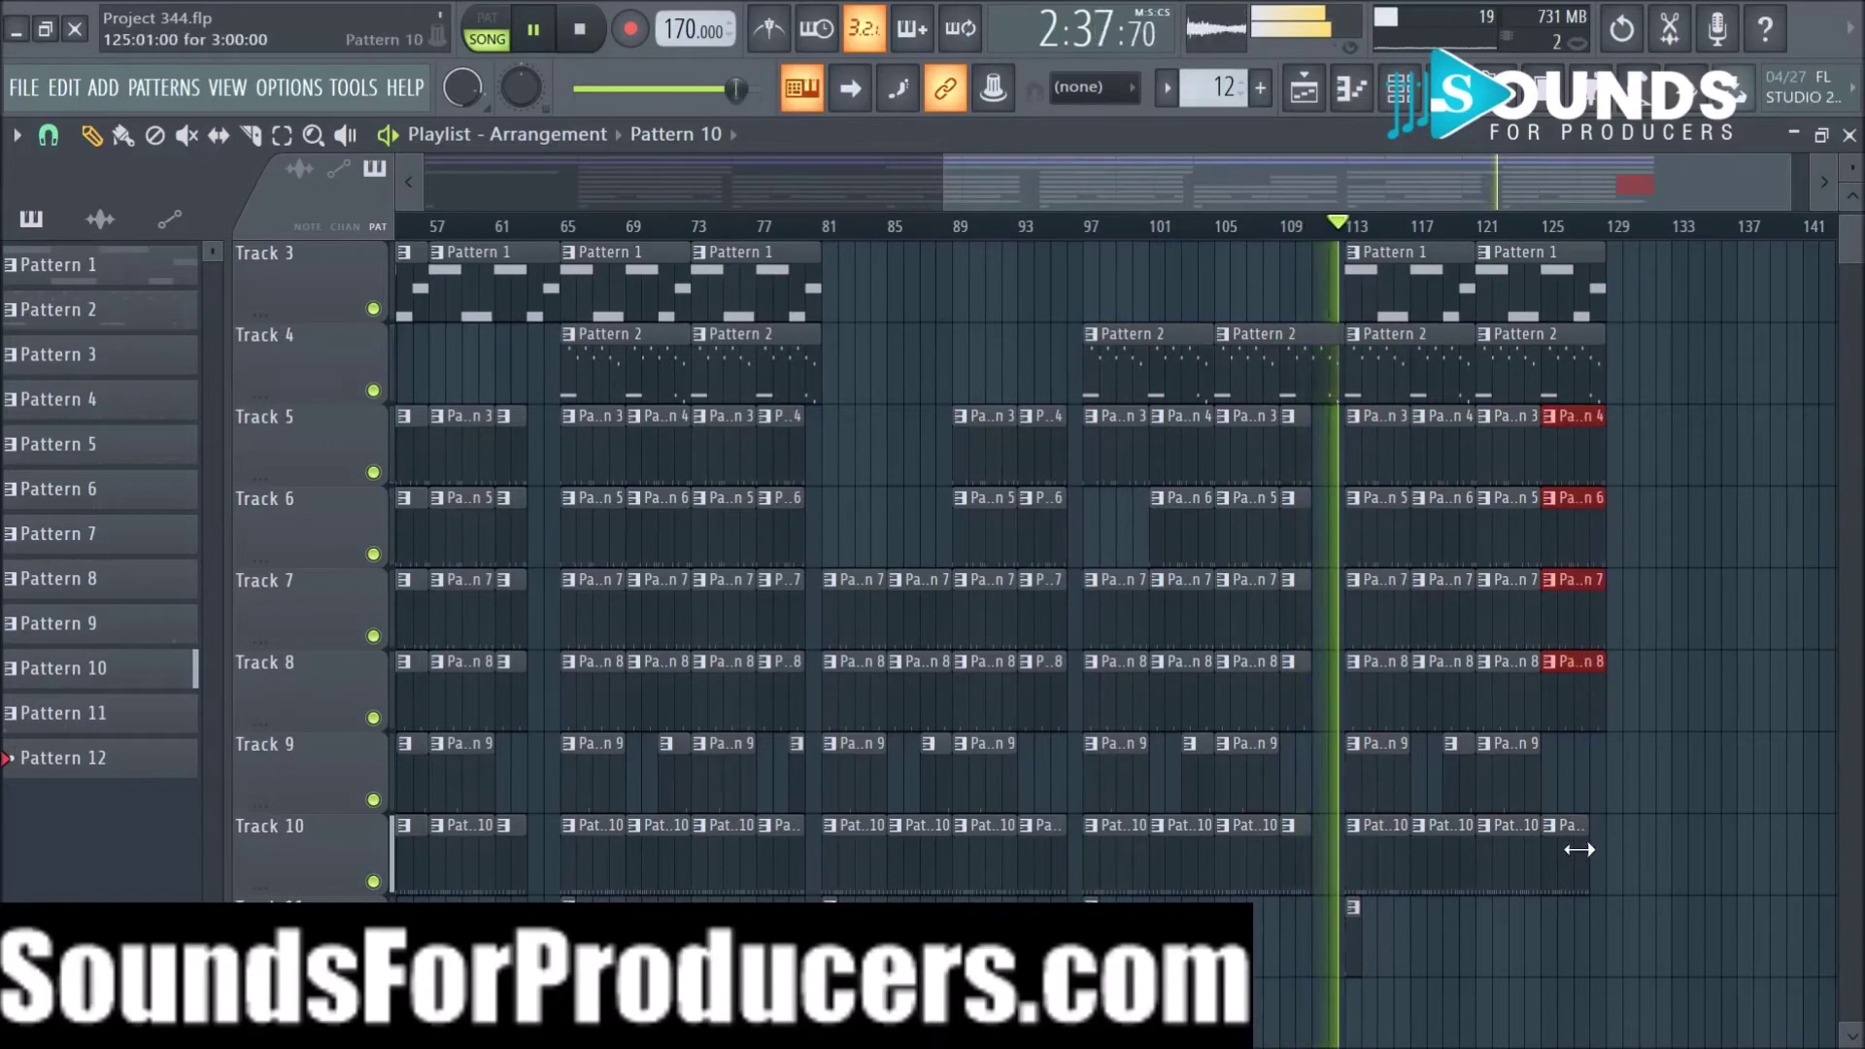
{"action": "left_click_drag", "start_coordinate": [1585, 862], "coordinate": [1605, 861]}
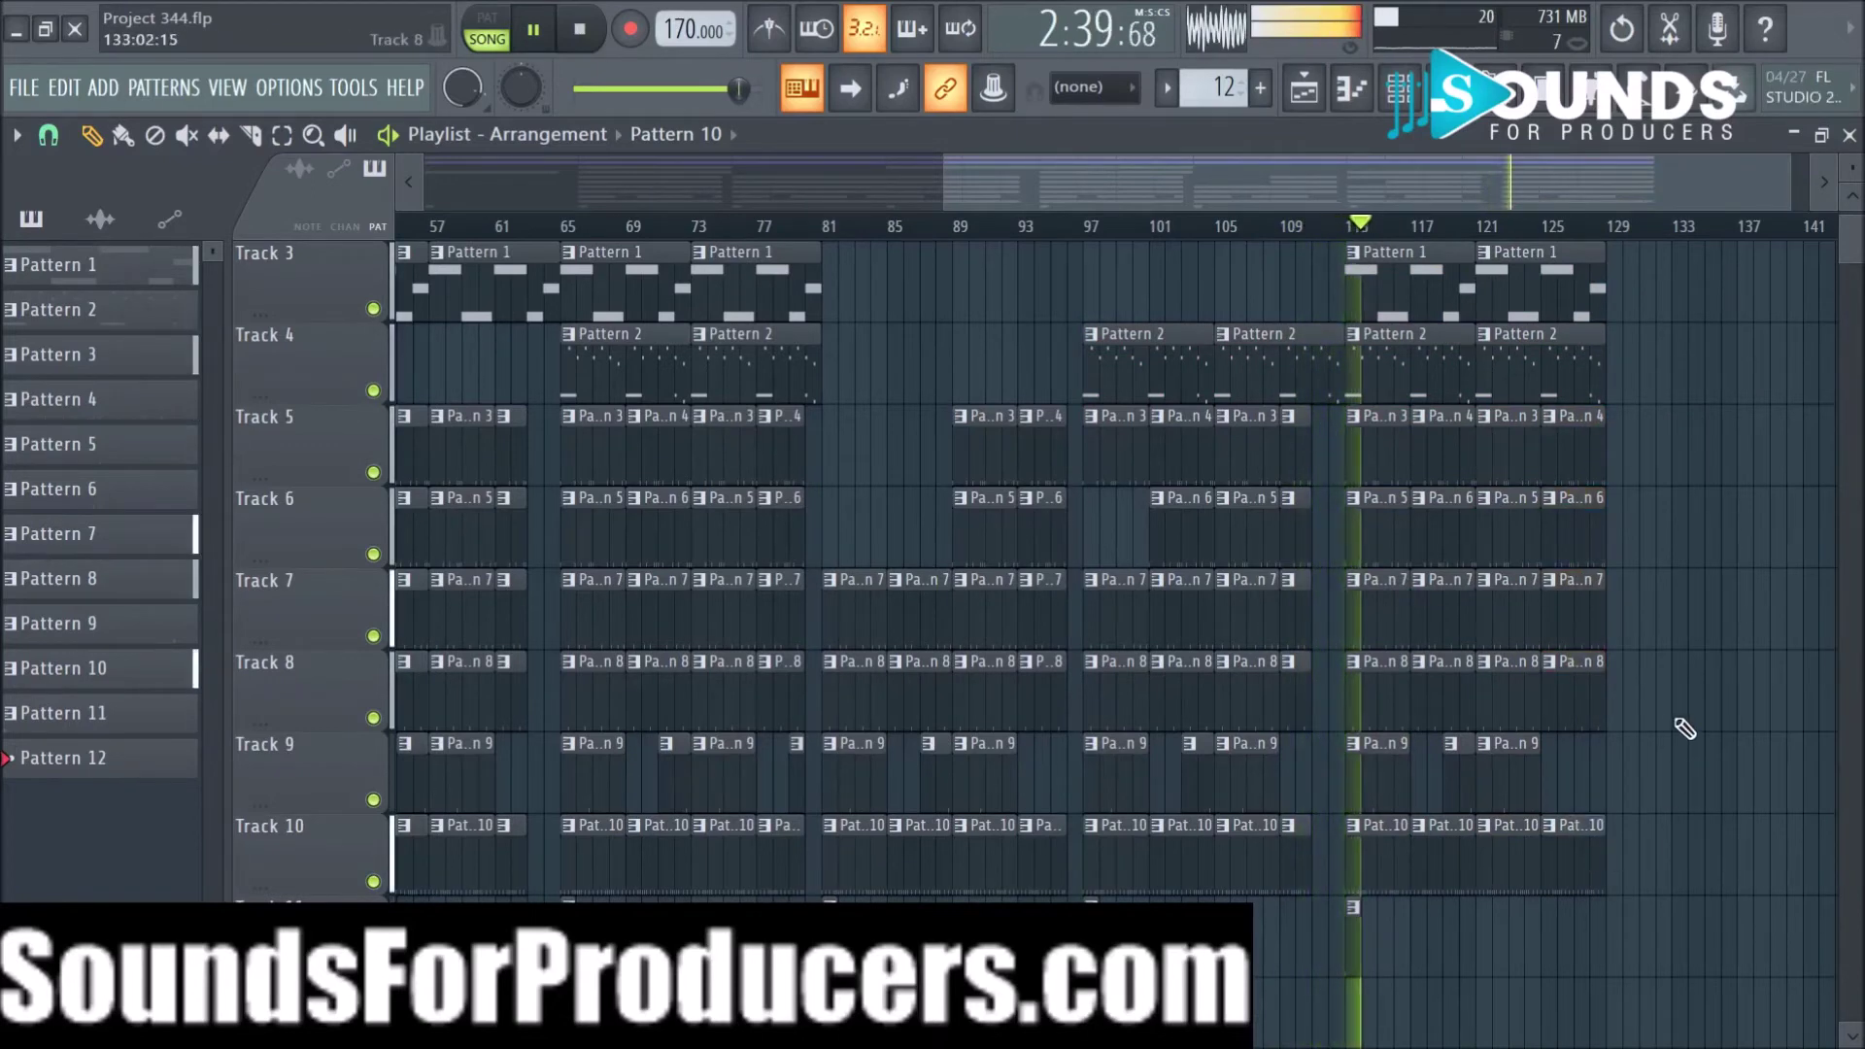
Step: Duplicate the section between bars 113 and 129 on all tracks to start at bar 129, and clear the selection
{"action": "scroll", "coordinate": [1603, 777], "scroll_direction": "down", "scroll_amount": 2}
{"action": "left_click_drag", "start_coordinate": [1359, 866], "coordinate": [1599, 61]}
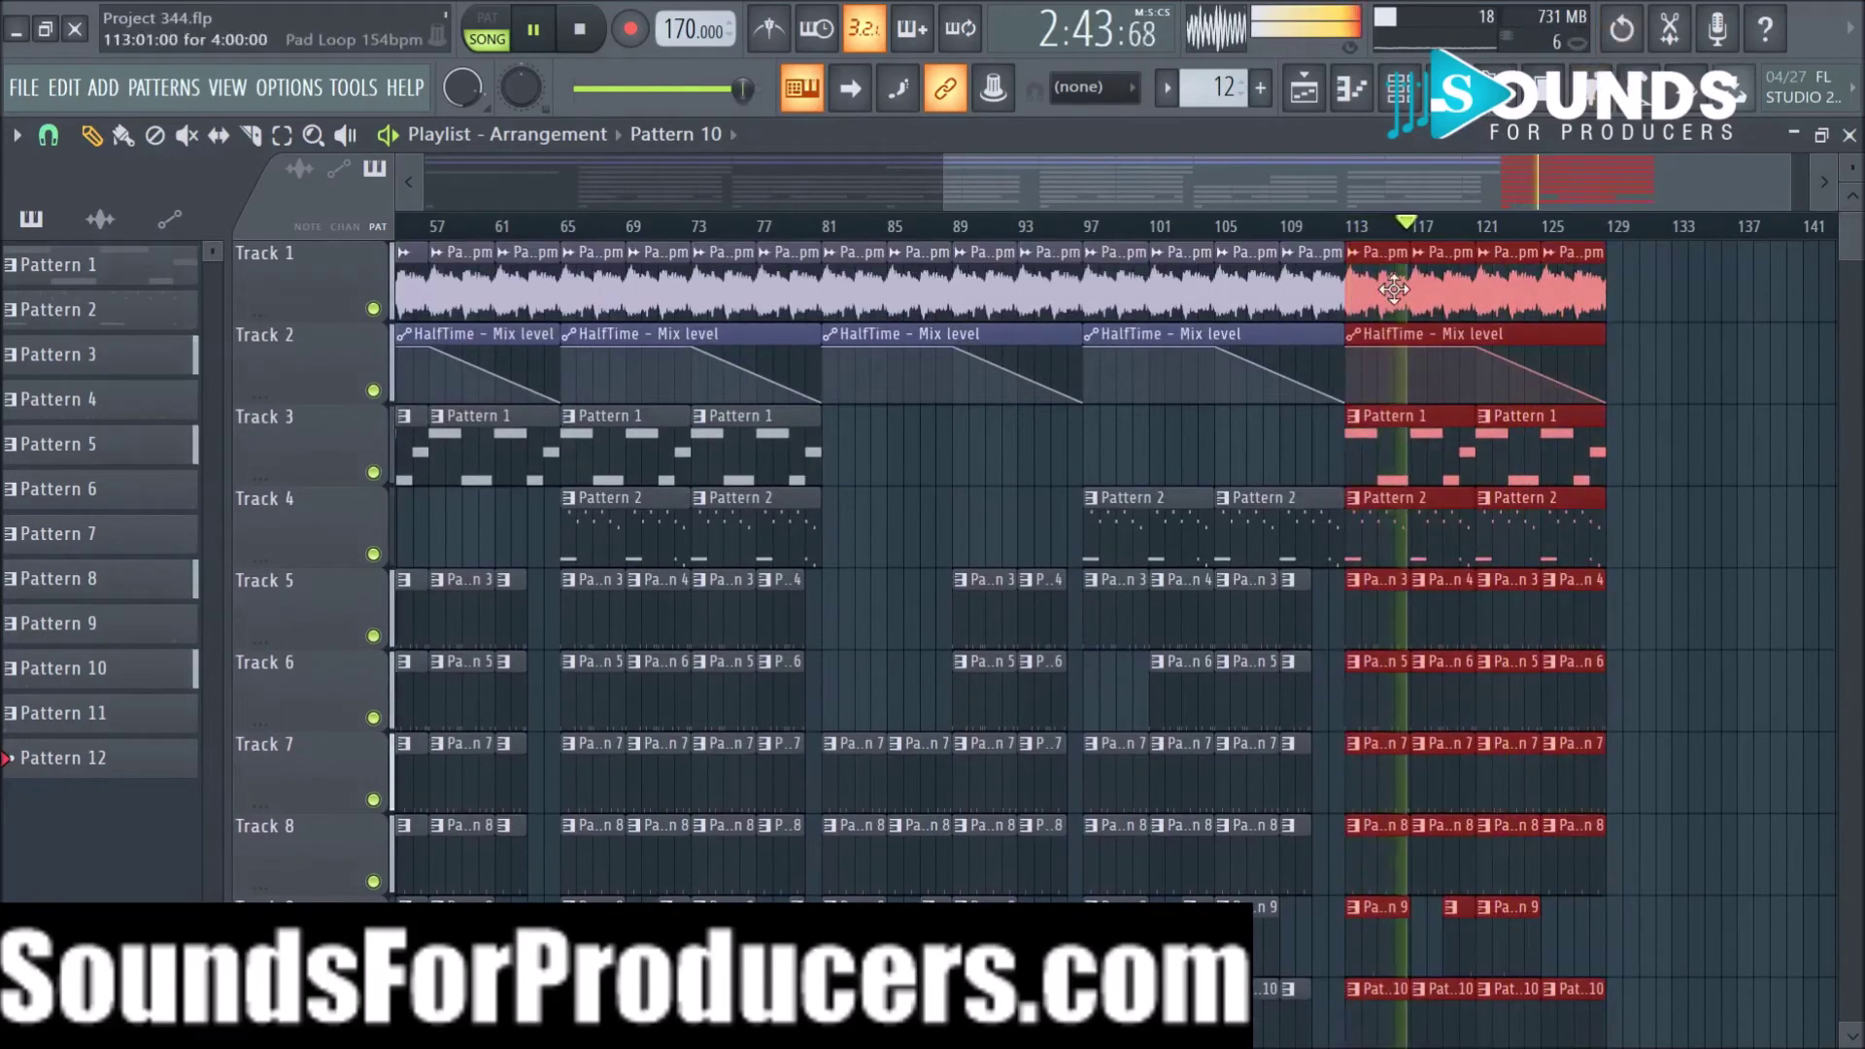
{"action": "left_click_drag", "start_coordinate": [1364, 319], "coordinate": [1626, 319]}
{"action": "left_click_drag", "start_coordinate": [1506, 190], "coordinate": [1768, 194]}
{"action": "left_click", "coordinate": [1597, 396], "text": "ctrl"}
{"action": "scroll", "coordinate": [1564, 395], "scroll_direction": "down", "scroll_amount": 3}
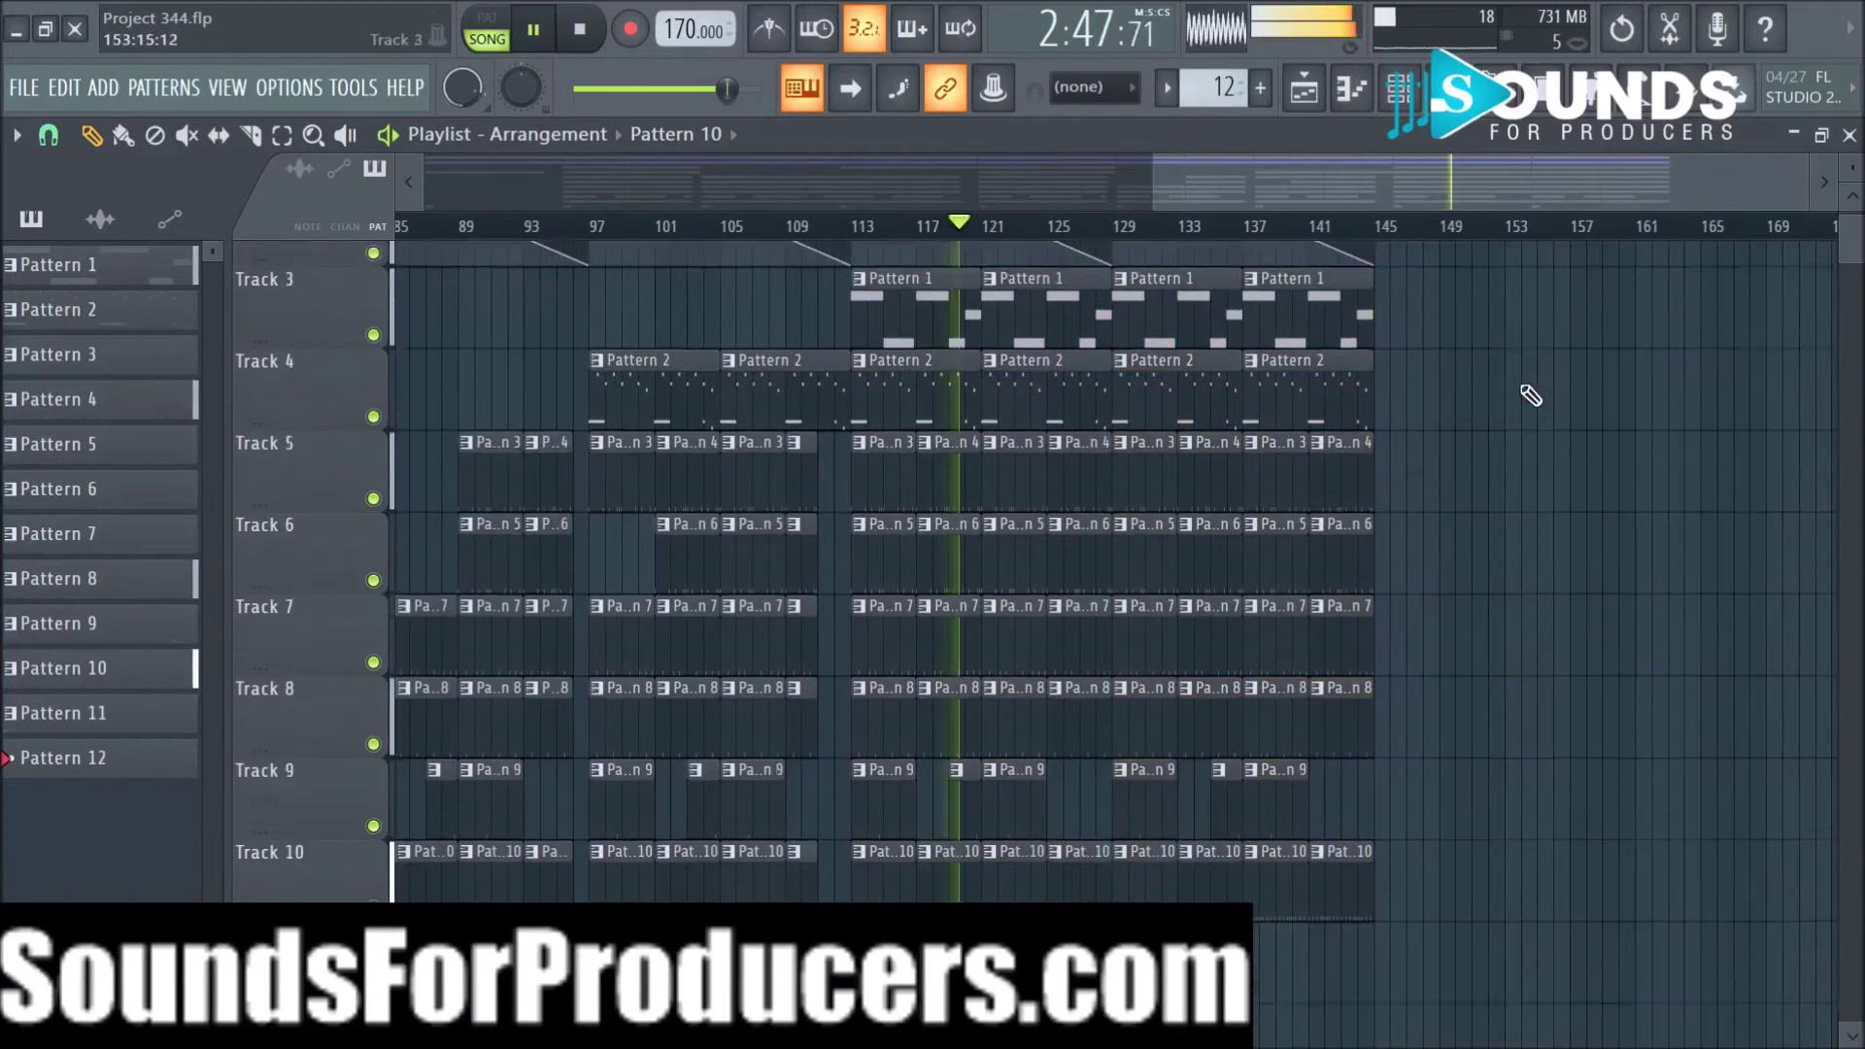
Step: Duplicate the Track 1 to 4 clips of bars 129 to 145 to bar 145, and copy the Track 11 clip at bar 129 to bar 145
{"action": "scroll", "coordinate": [1322, 447], "scroll_direction": "up", "scroll_amount": 3}
{"action": "left_click_drag", "start_coordinate": [1147, 549], "coordinate": [1408, 305]}
{"action": "scroll", "coordinate": [1629, 651], "scroll_direction": "down", "scroll_amount": 3}
{"action": "left_click", "coordinate": [1629, 651]}
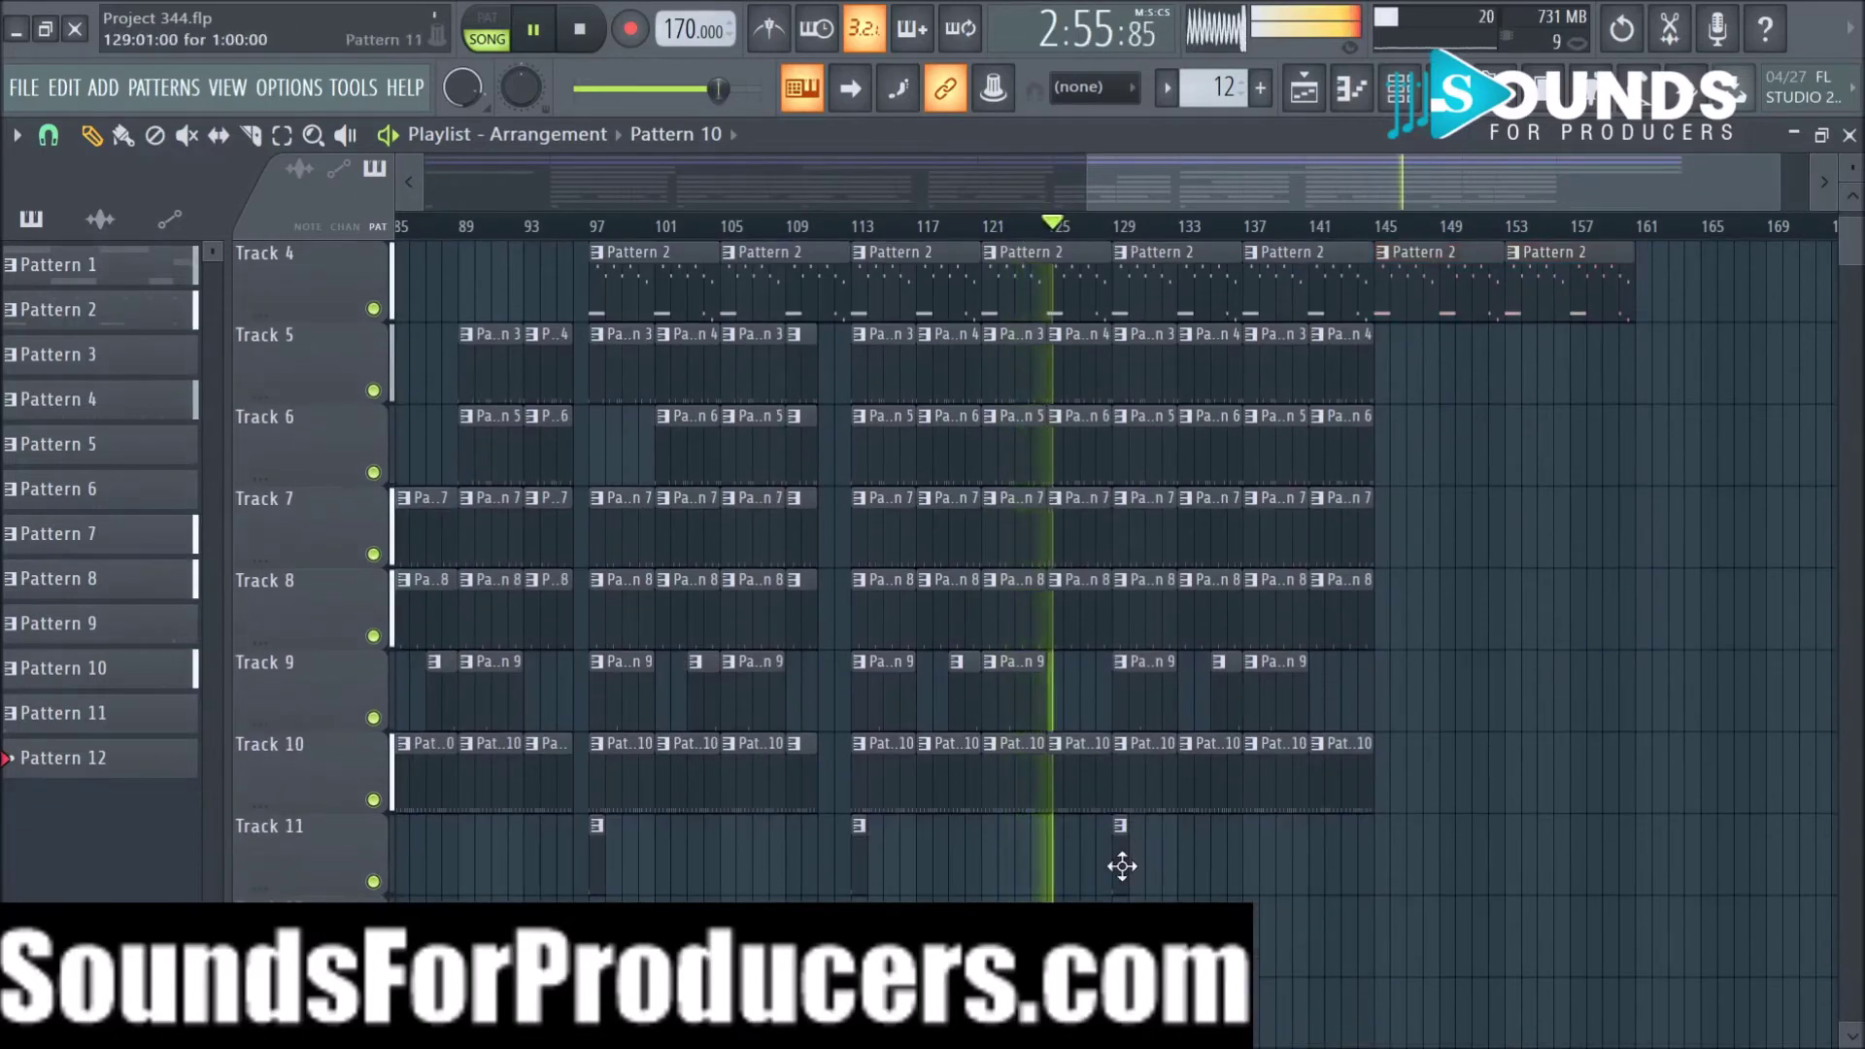
{"action": "left_click_drag", "start_coordinate": [1122, 866], "coordinate": [1381, 883]}
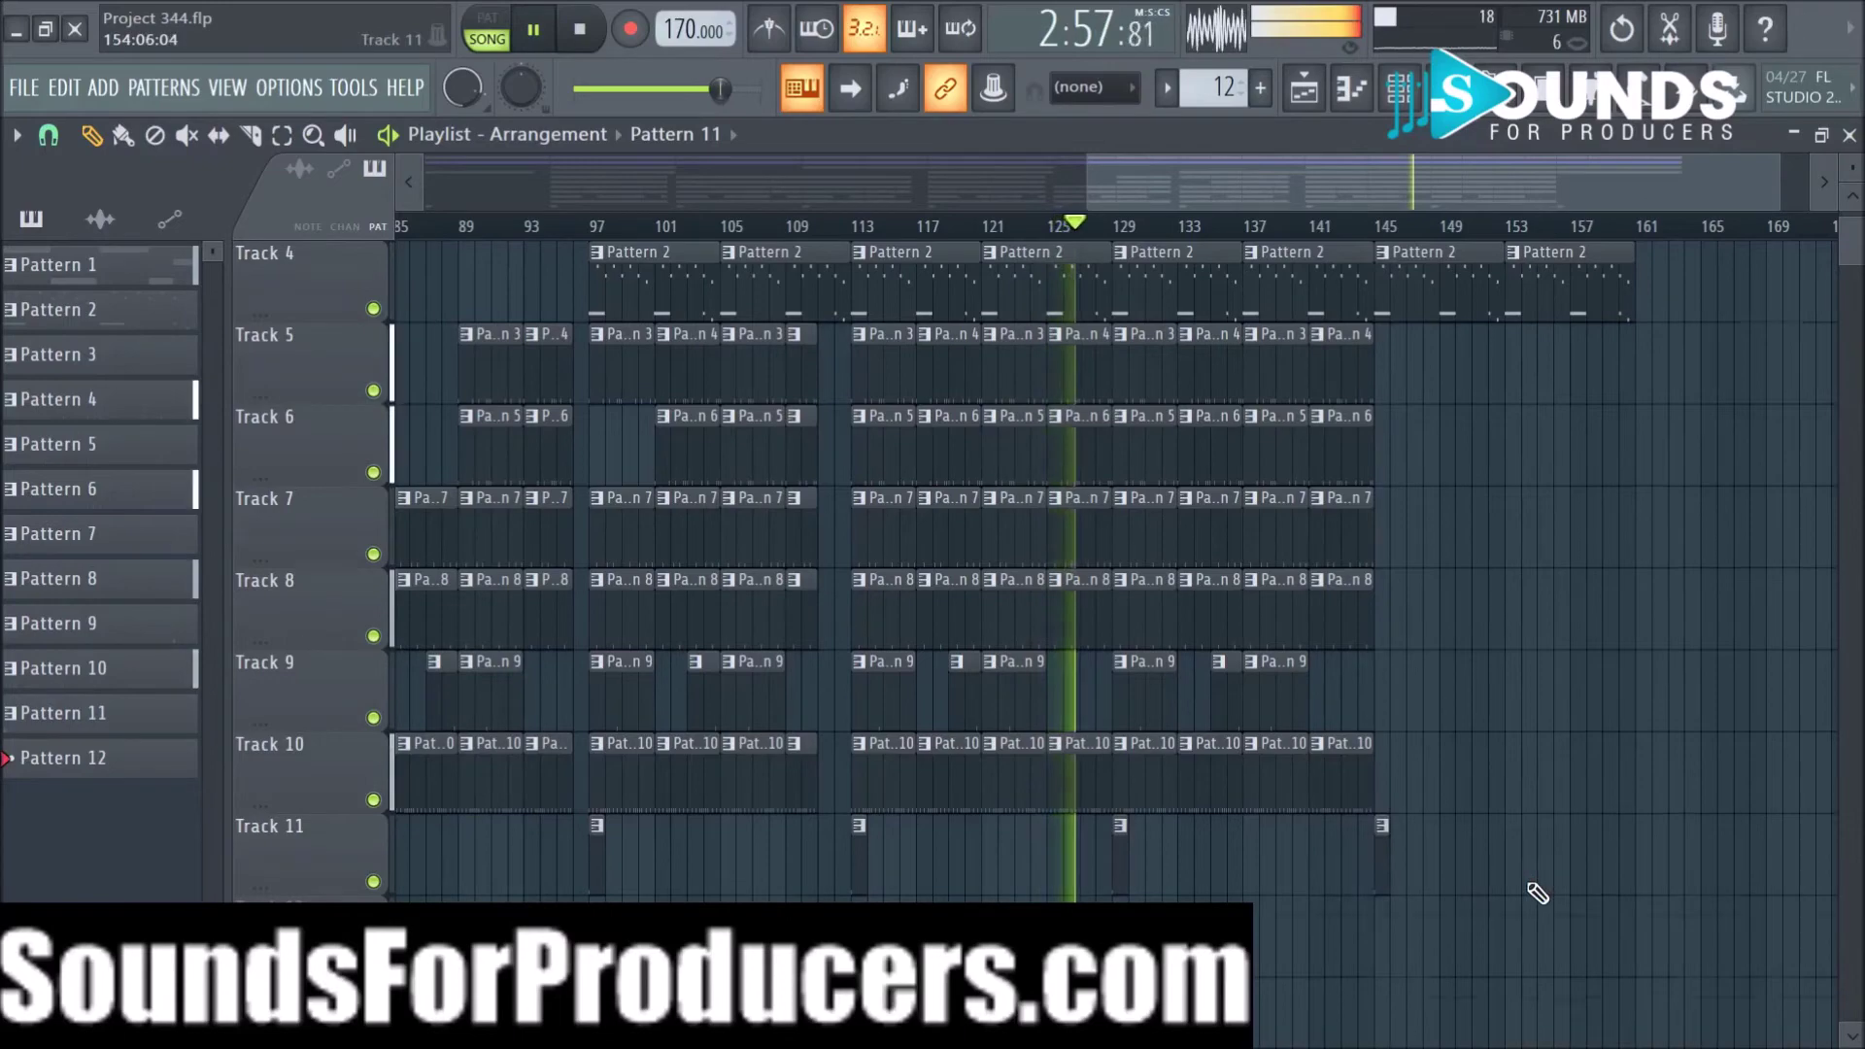
{"action": "scroll", "coordinate": [1533, 891], "scroll_direction": "up", "scroll_amount": 3}
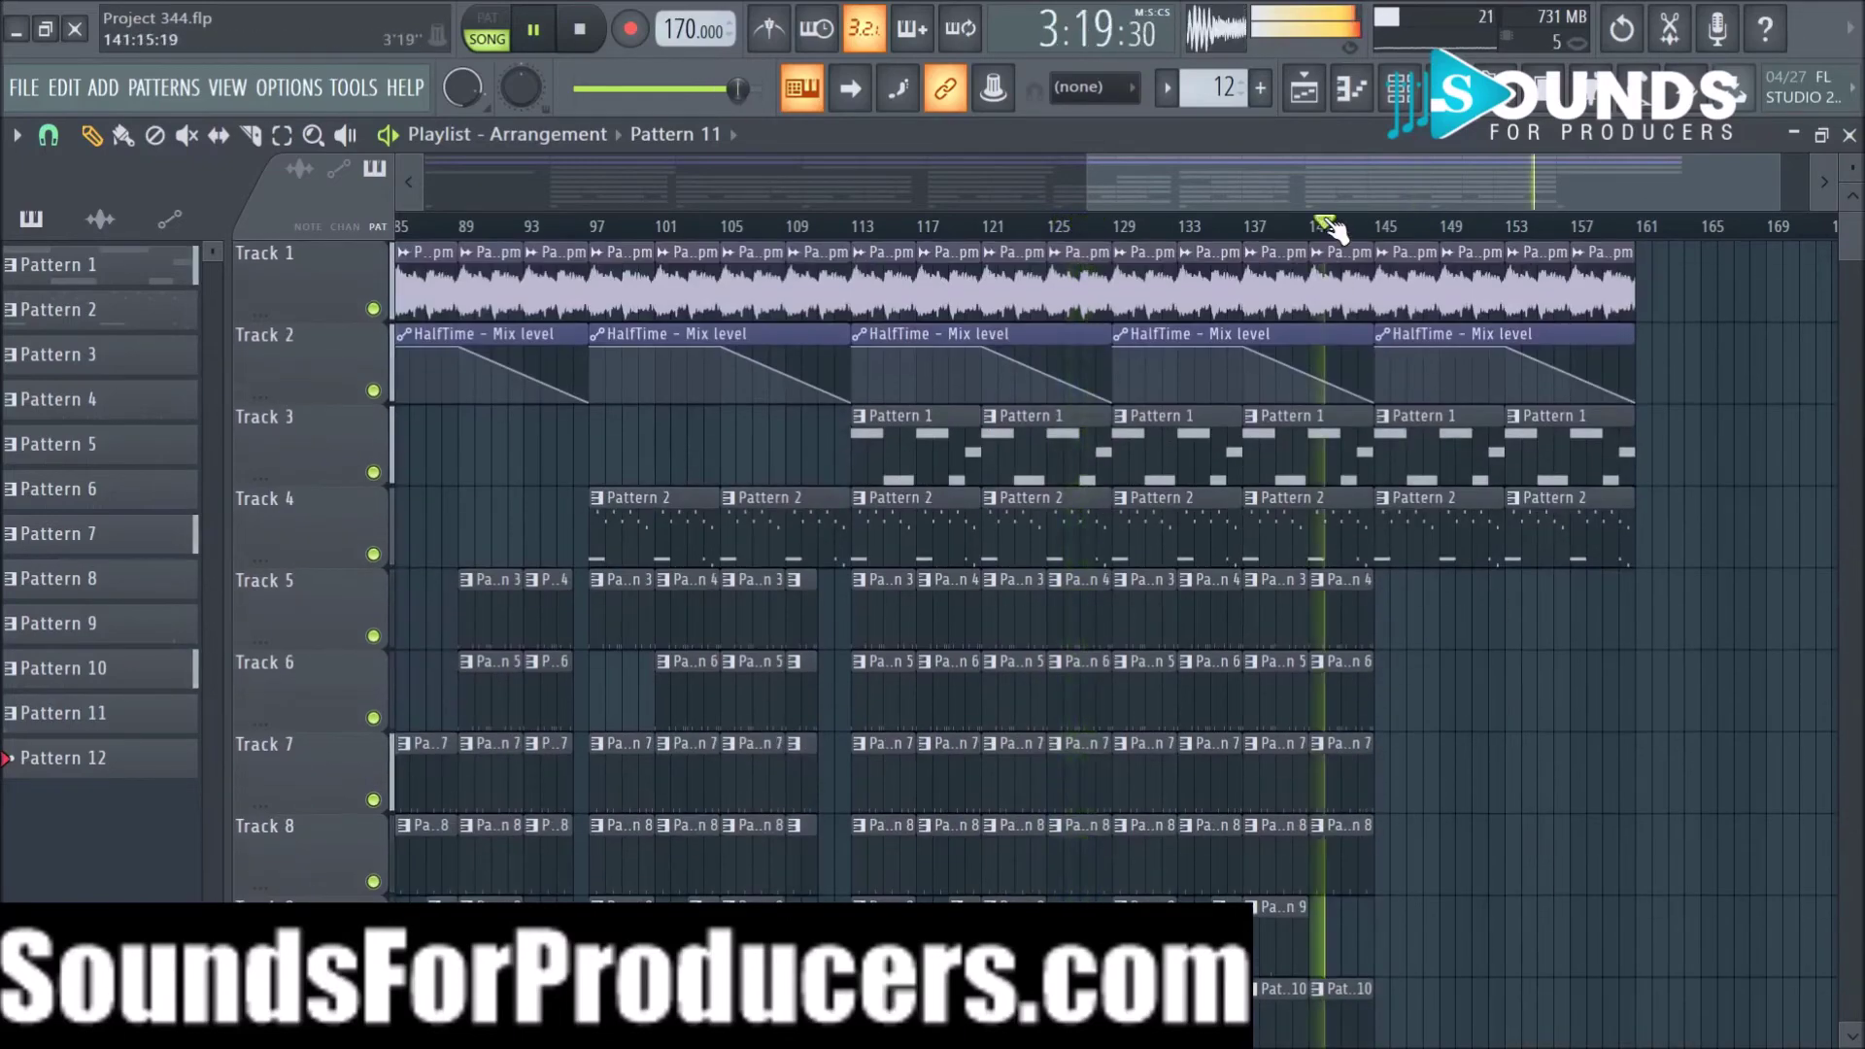
Step: Create an automation clip for the Master track's volume spanning bars 145 to 161
{"action": "left_click_drag", "start_coordinate": [1089, 184], "coordinate": [1395, 188]}
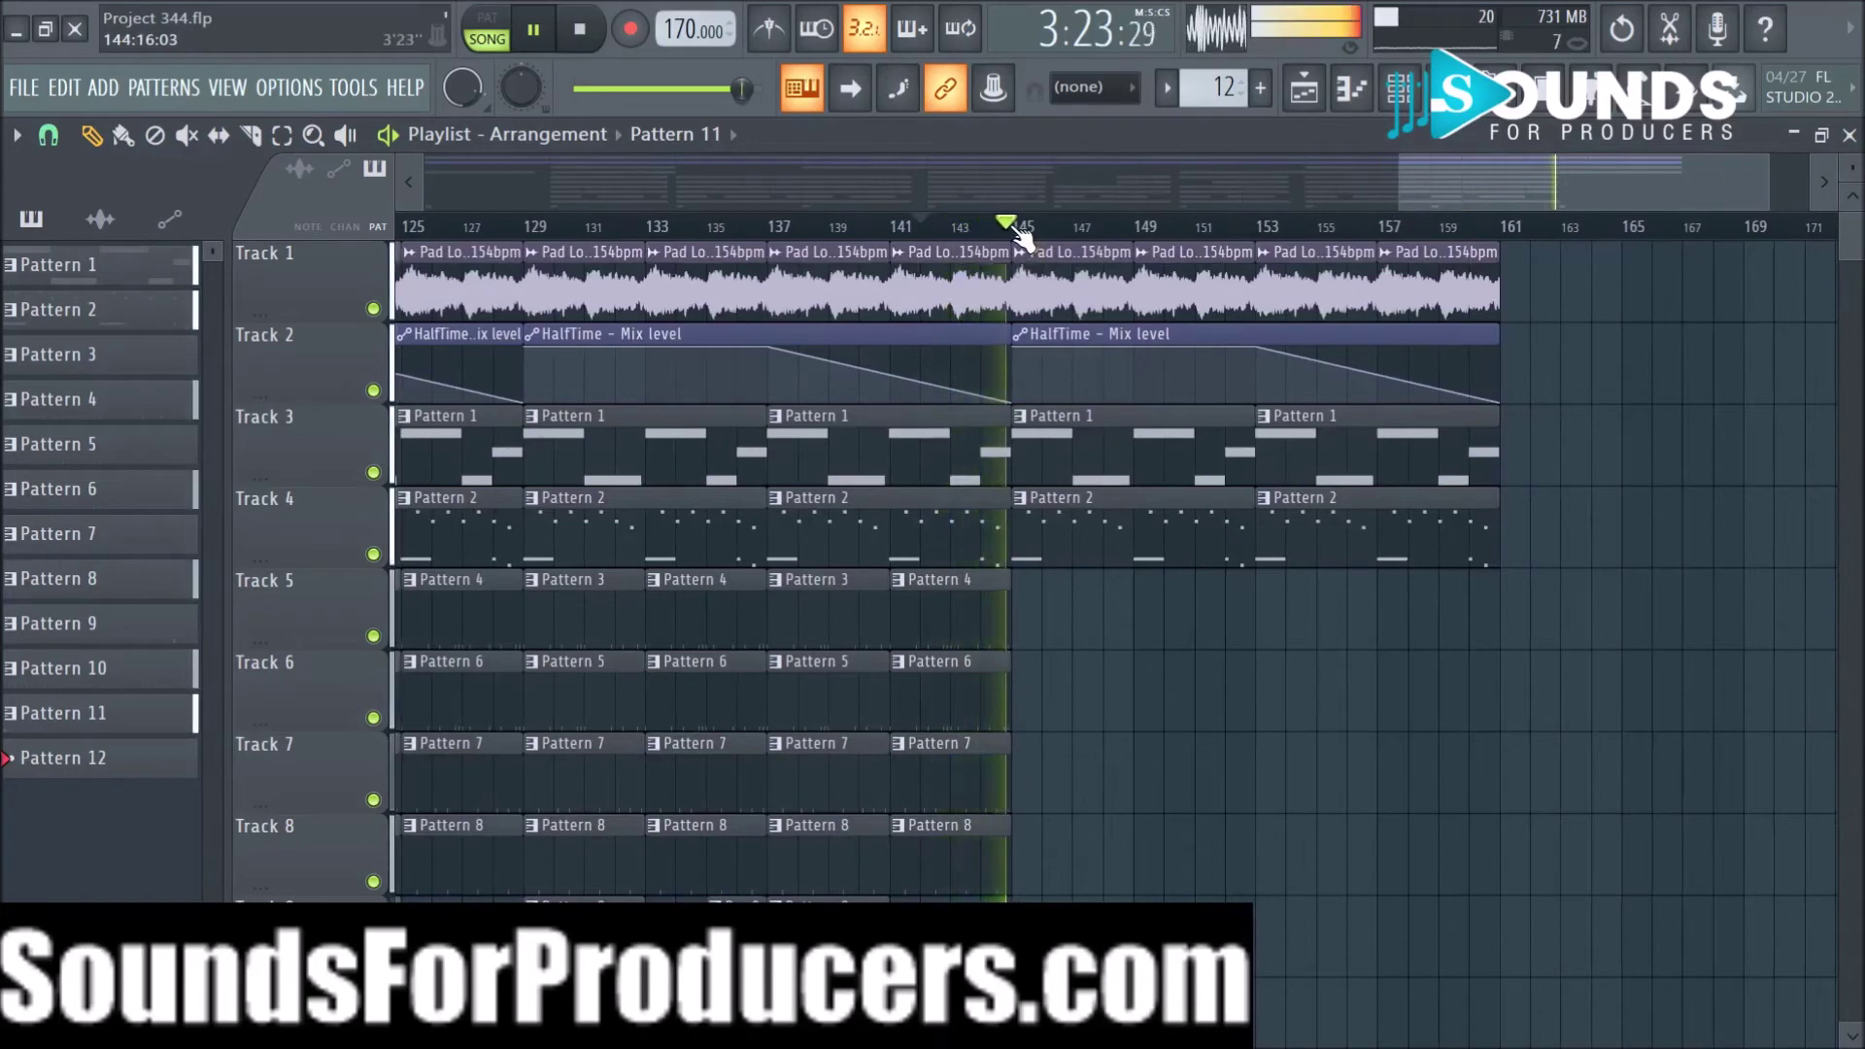
{"action": "double_click", "coordinate": [1035, 234]}
{"action": "left_click_drag", "start_coordinate": [1036, 234], "coordinate": [1499, 270]}
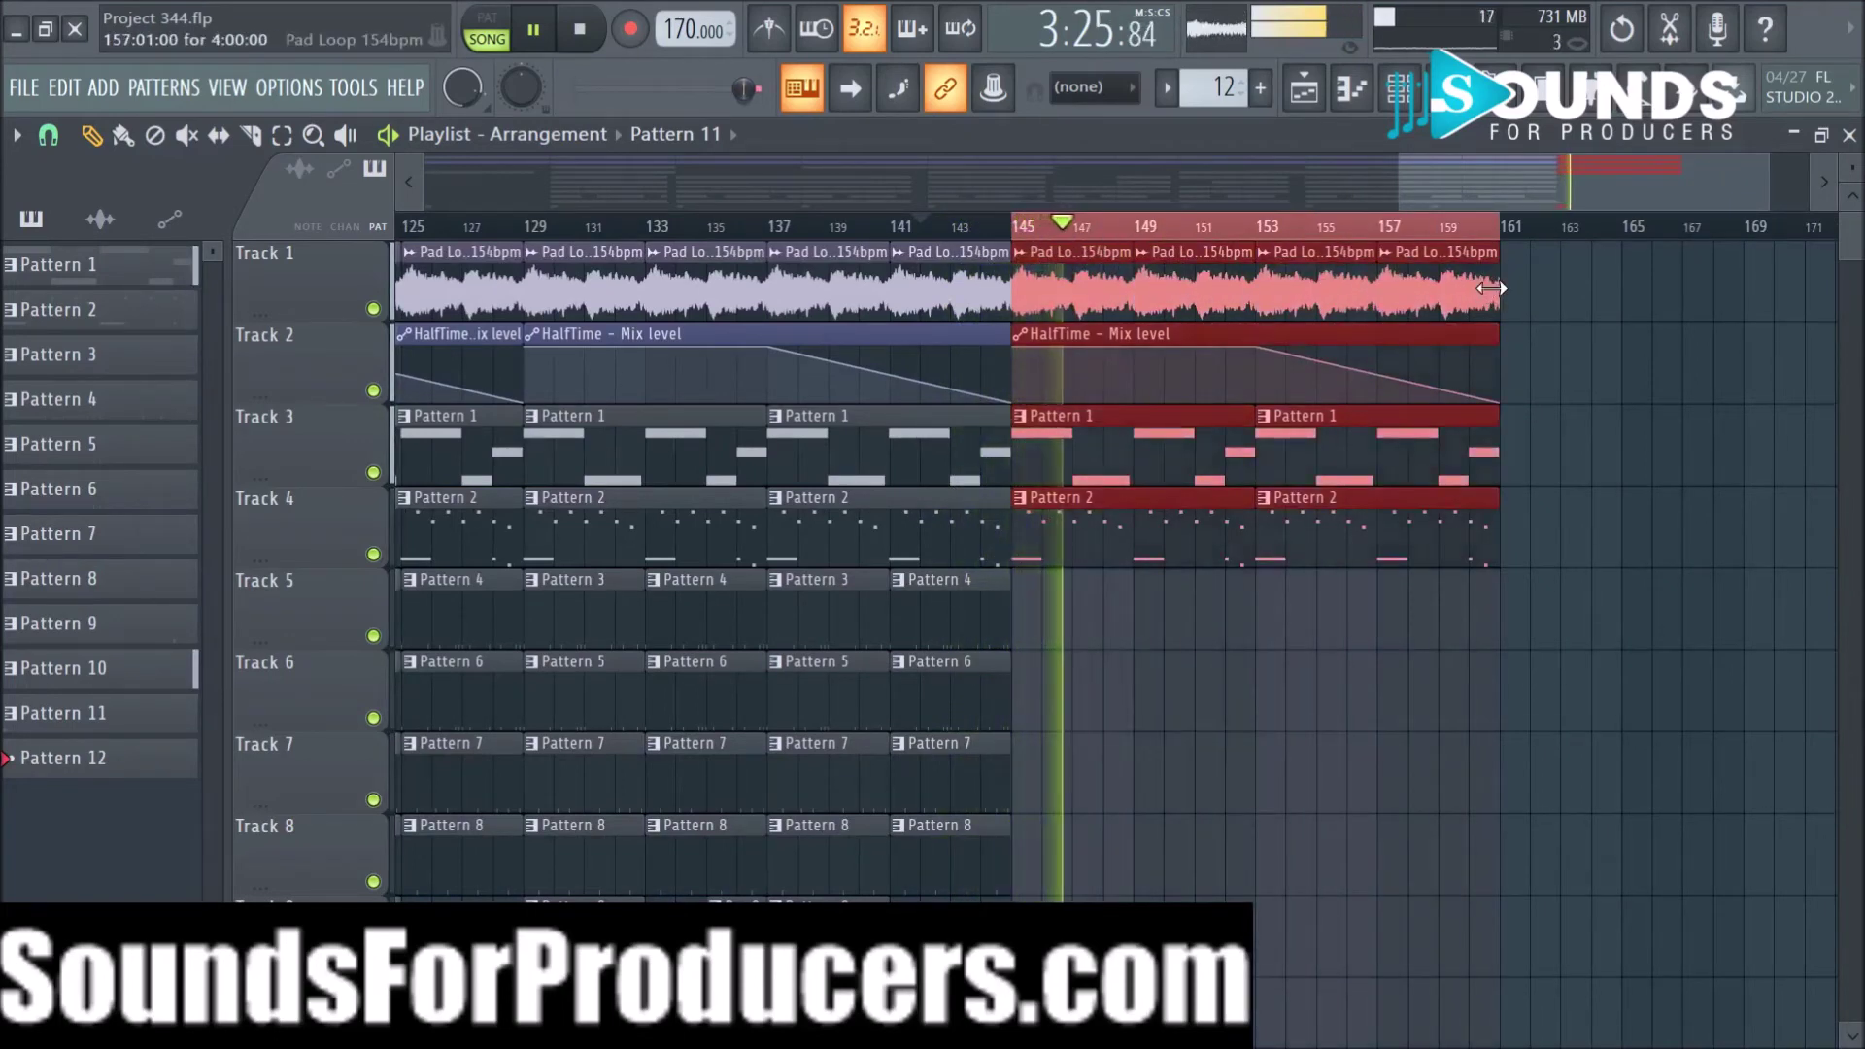
{"action": "left_click", "coordinate": [1447, 89]}
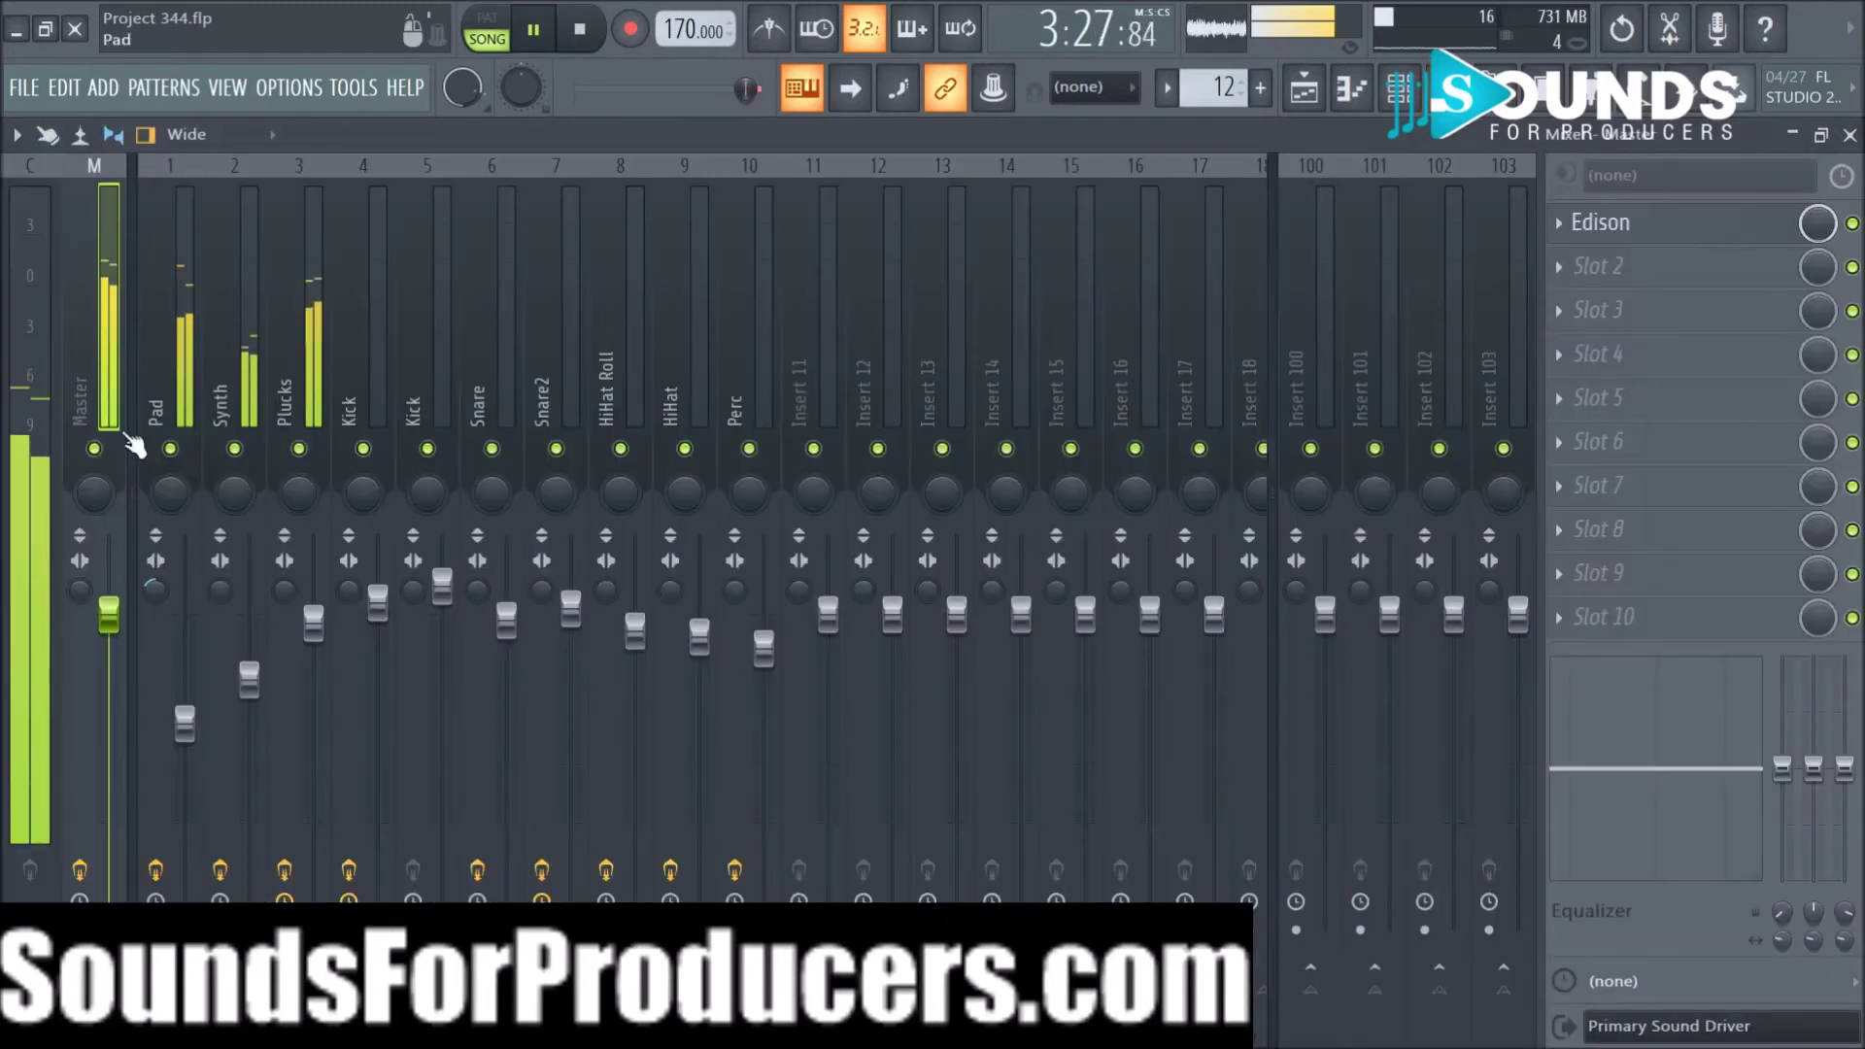
{"action": "right_click", "coordinate": [110, 627]}
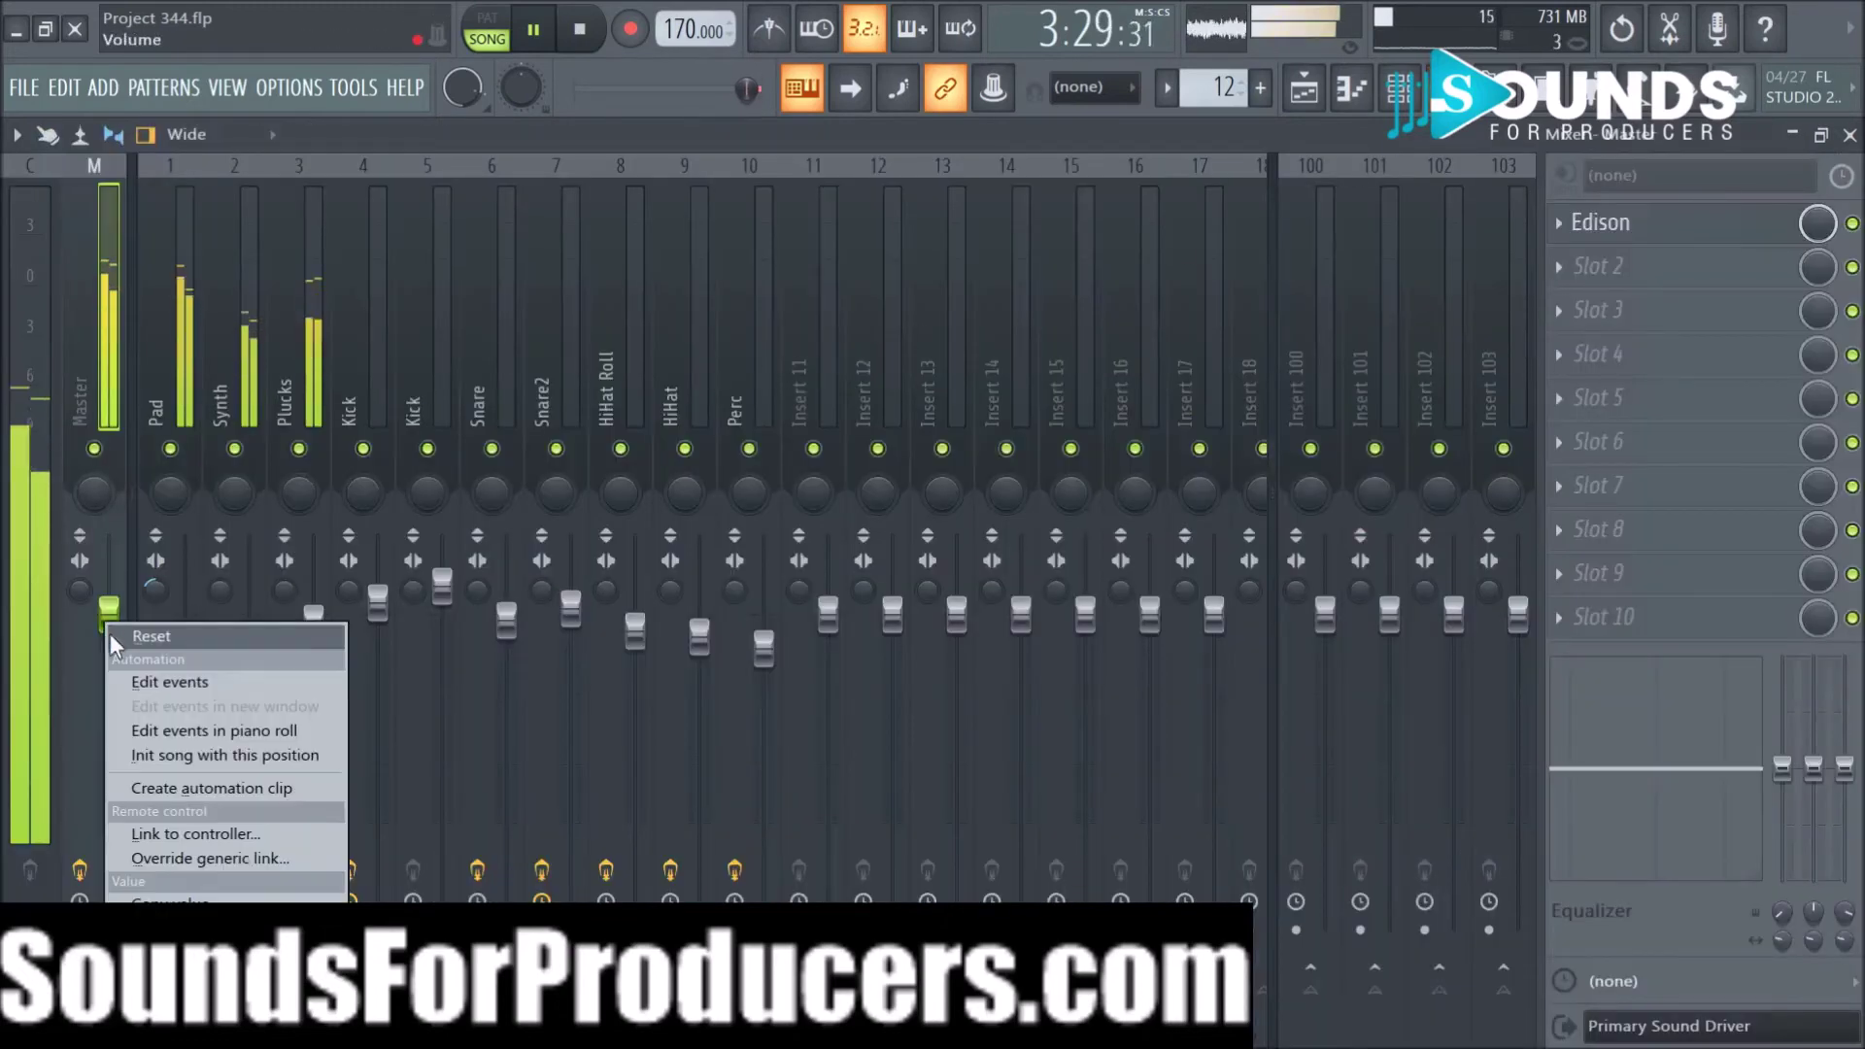
{"action": "left_click", "coordinate": [188, 788]}
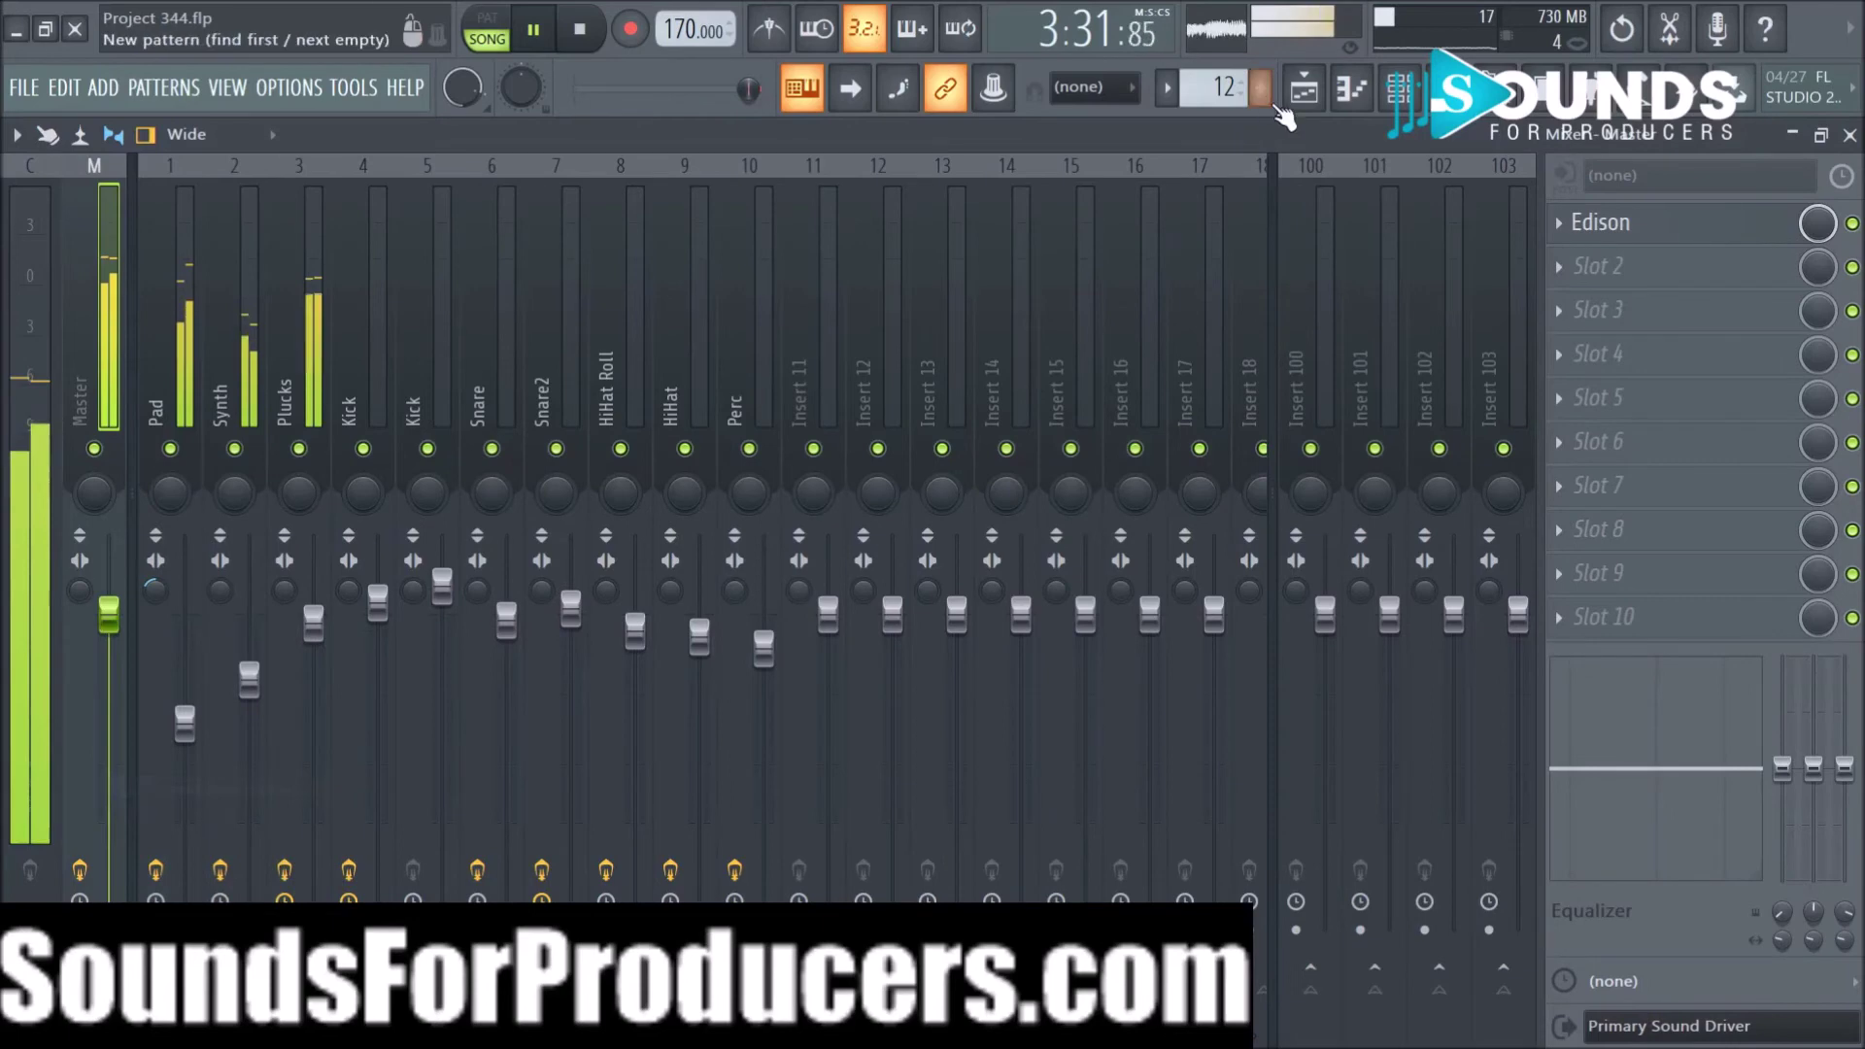
Step: Lower the end point of the Master volume automation clip to form a fade-out, play back from just before bar 145, and clear the time selection
{"action": "left_click", "coordinate": [1304, 92]}
{"action": "left_click_drag", "start_coordinate": [1507, 933], "coordinate": [1511, 988]}
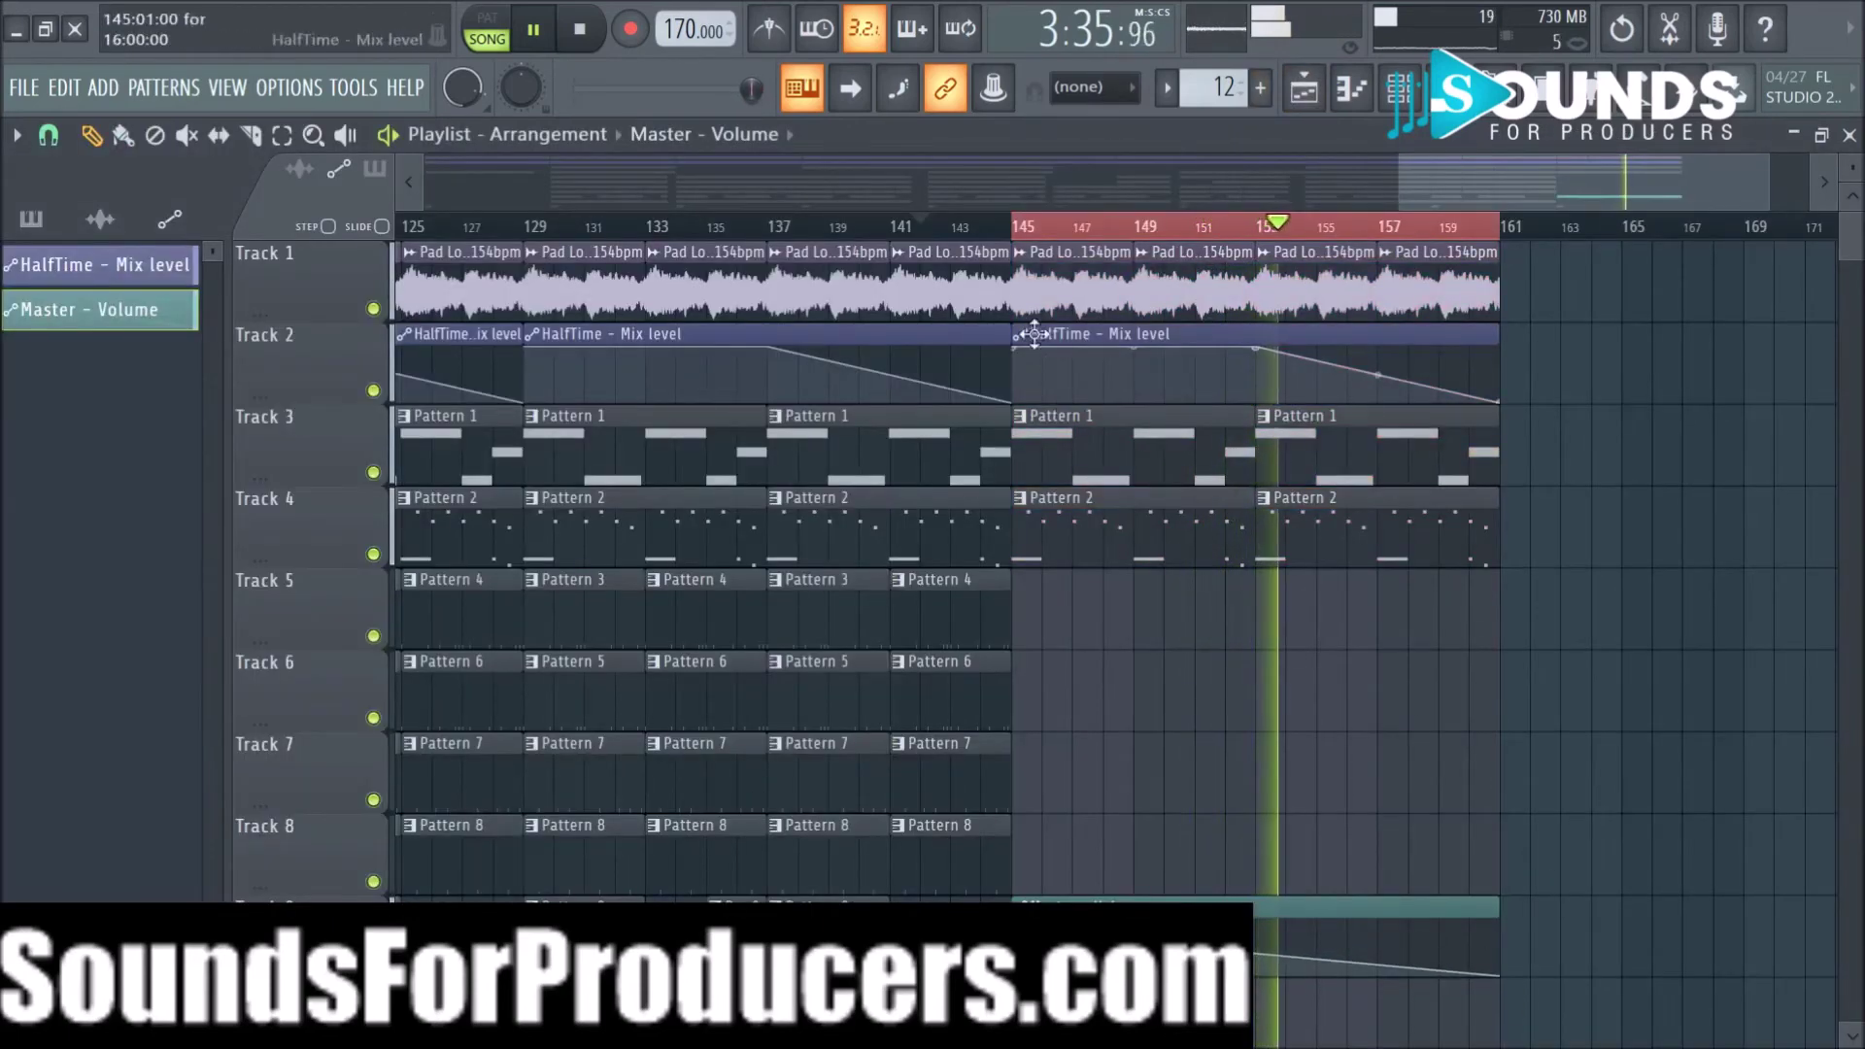
{"action": "left_click", "coordinate": [957, 229]}
{"action": "right_click", "coordinate": [1077, 232]}
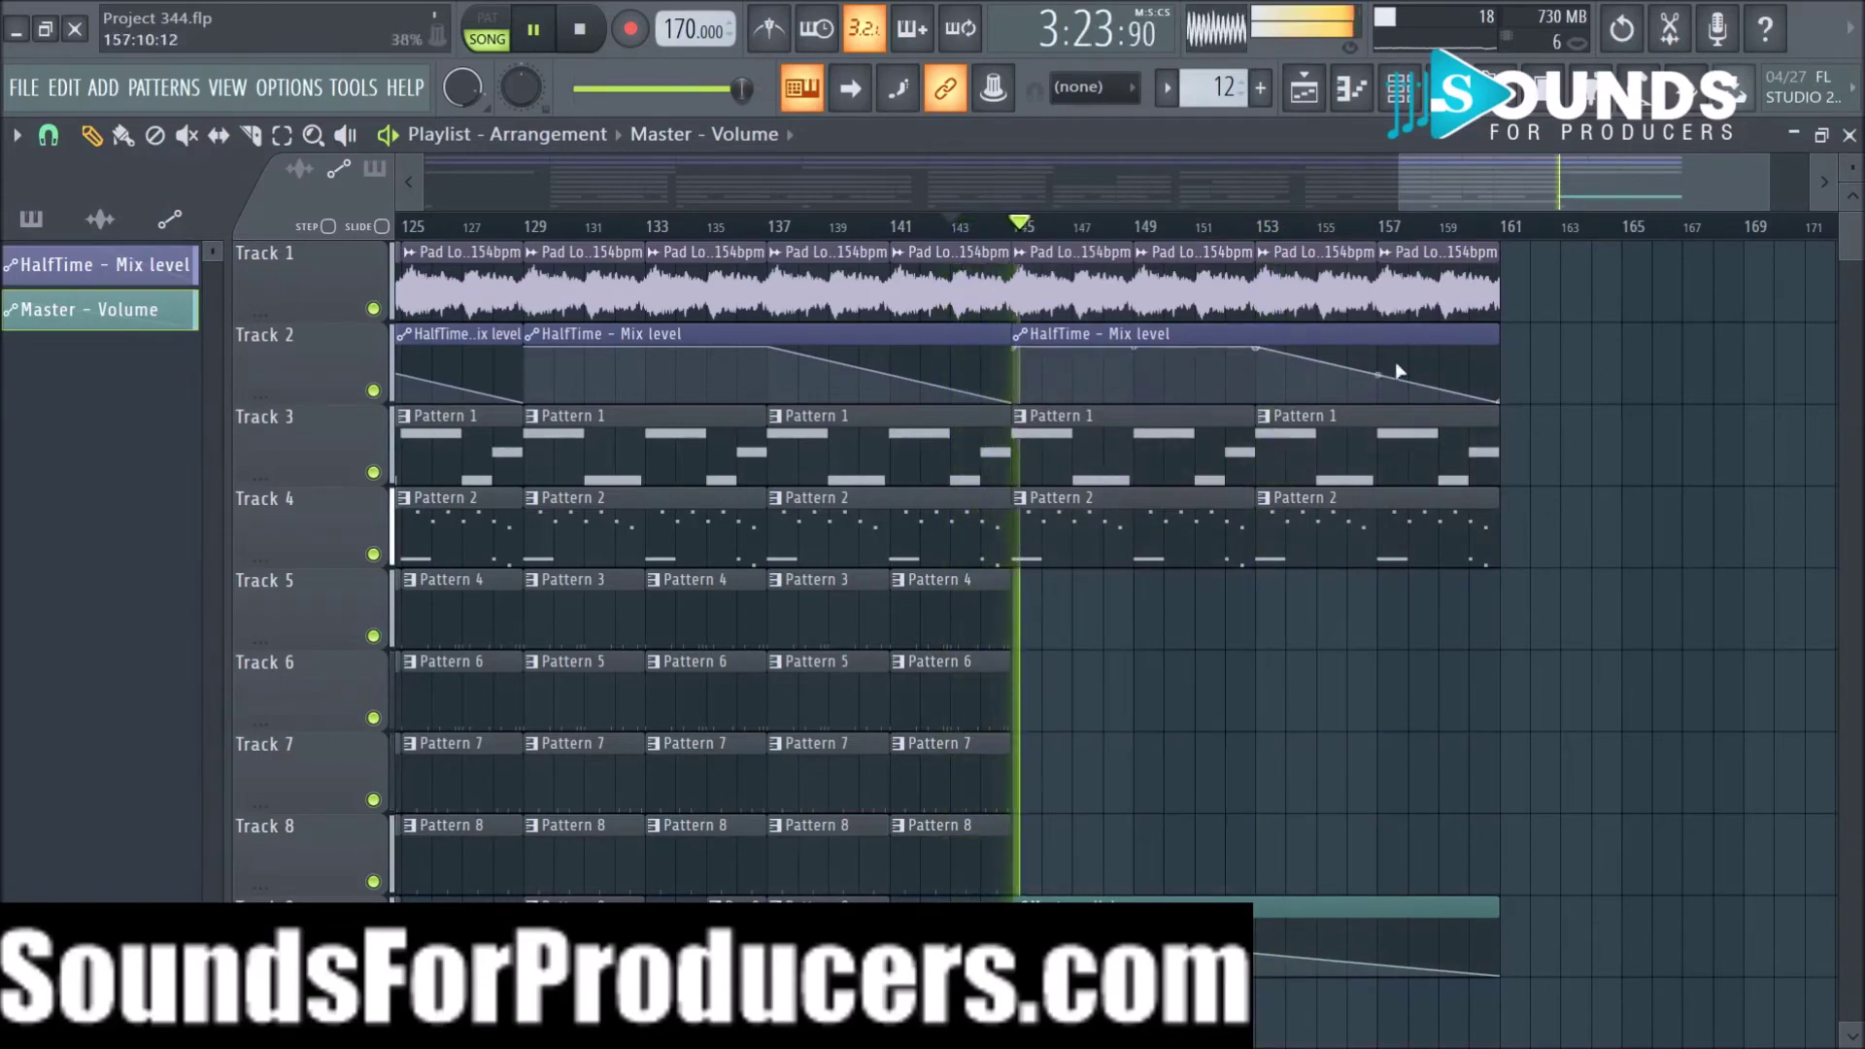
Step: Select bars 113 to 145 in the playlist and play that full section as a loop
{"action": "scroll", "coordinate": [1396, 233], "scroll_direction": "down", "scroll_amount": 4}
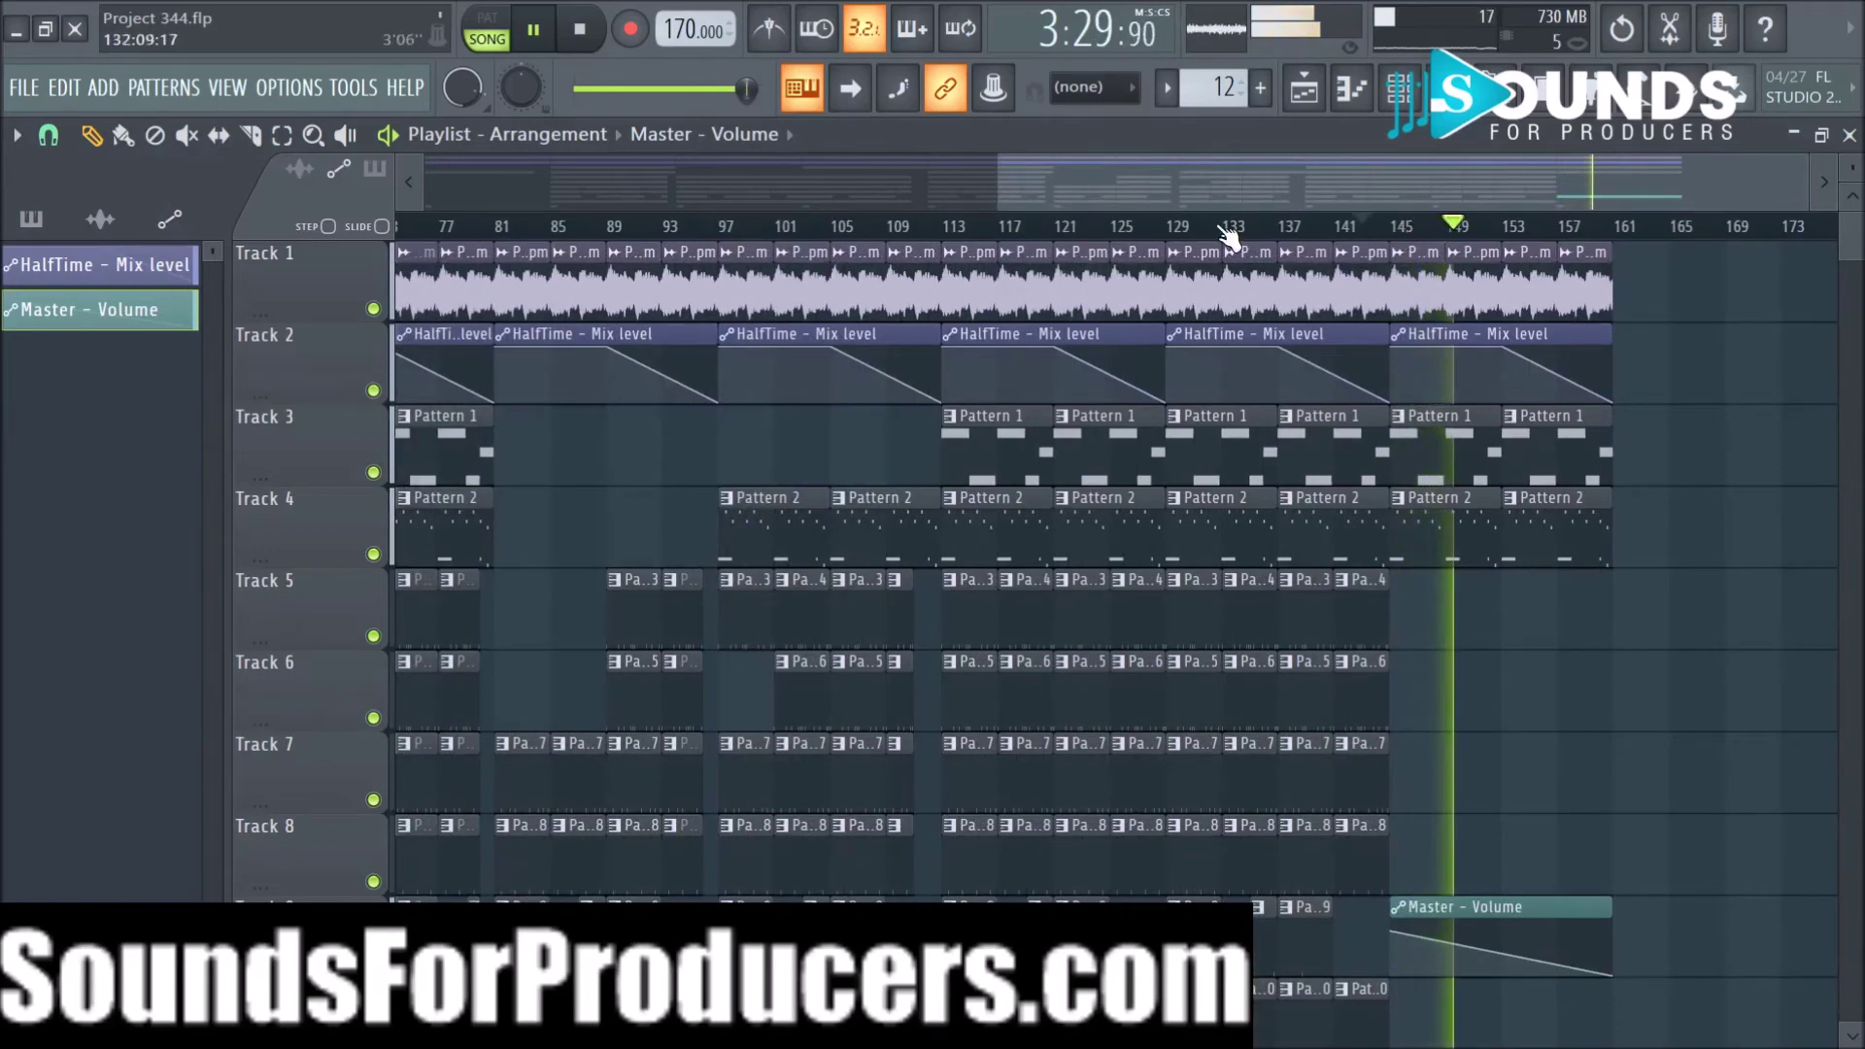
{"action": "scroll", "coordinate": [1229, 231], "scroll_direction": "down", "scroll_amount": 2}
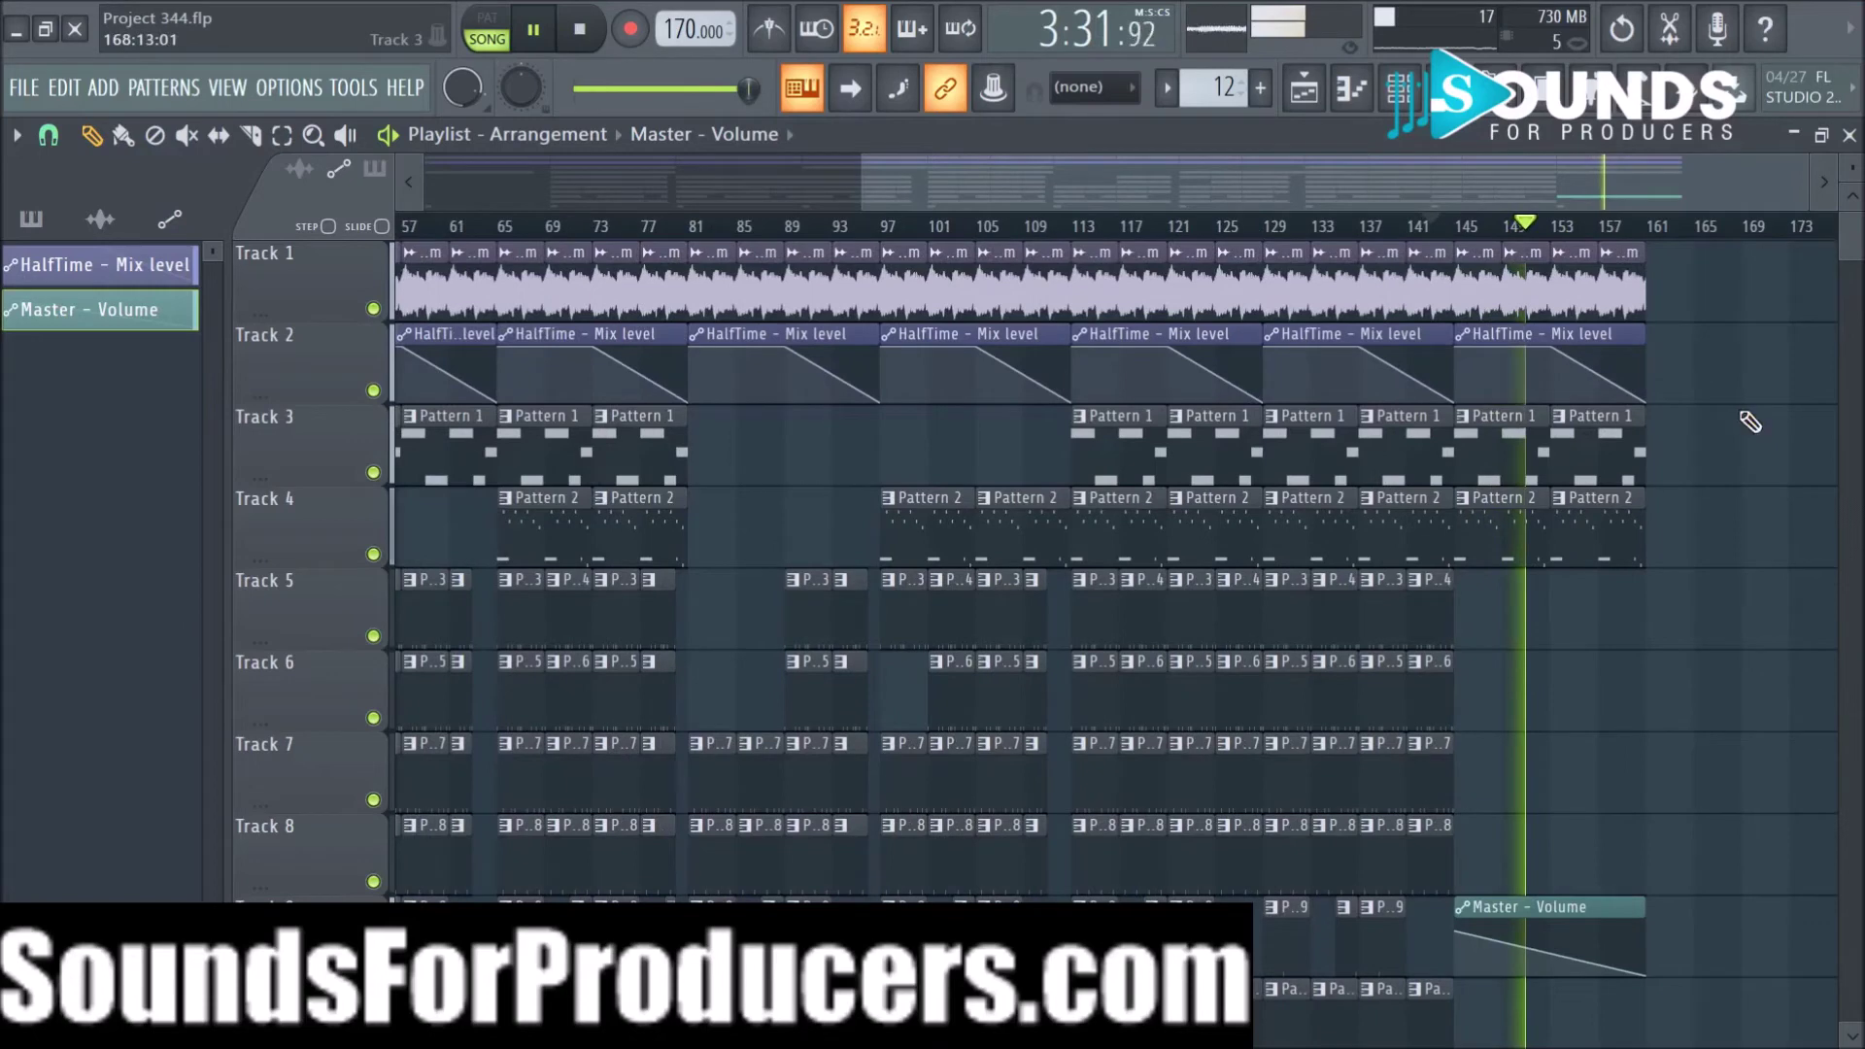
{"action": "key", "text": "space"}
{"action": "left_click_drag", "start_coordinate": [1082, 231], "coordinate": [1370, 262]}
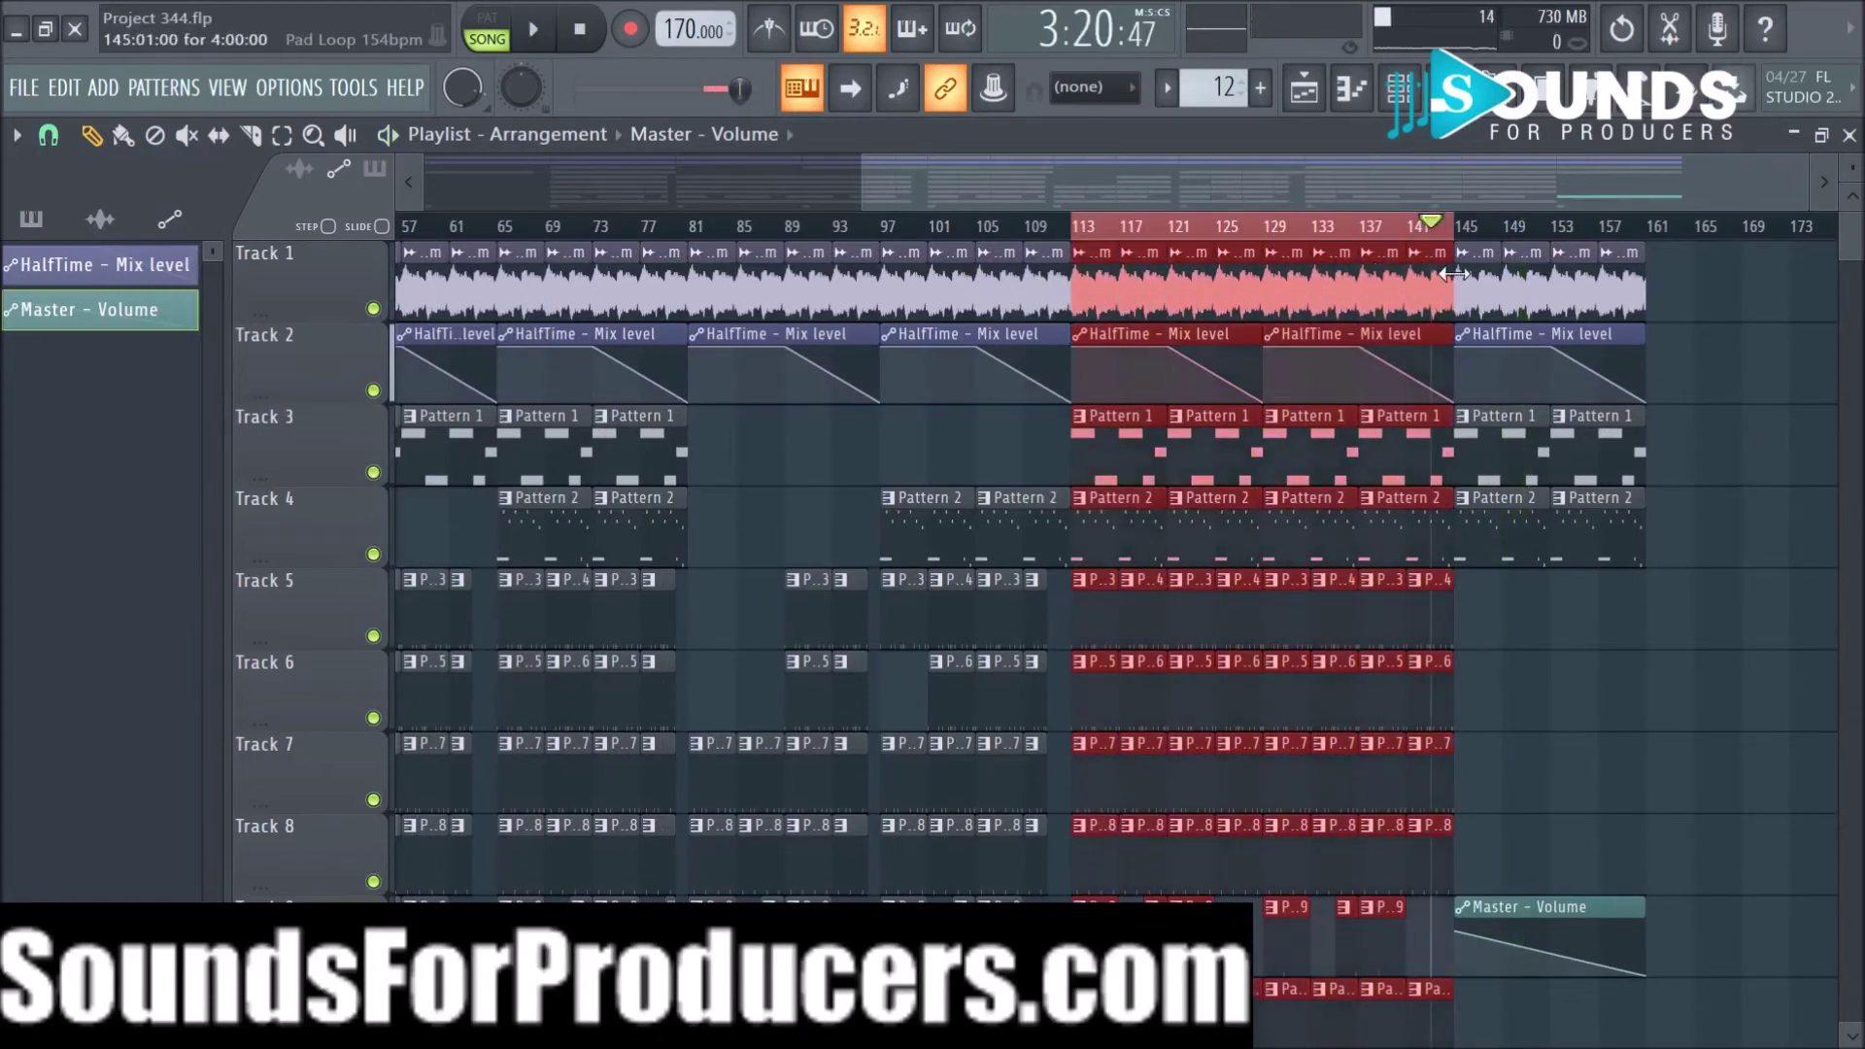
{"action": "key", "text": "space"}
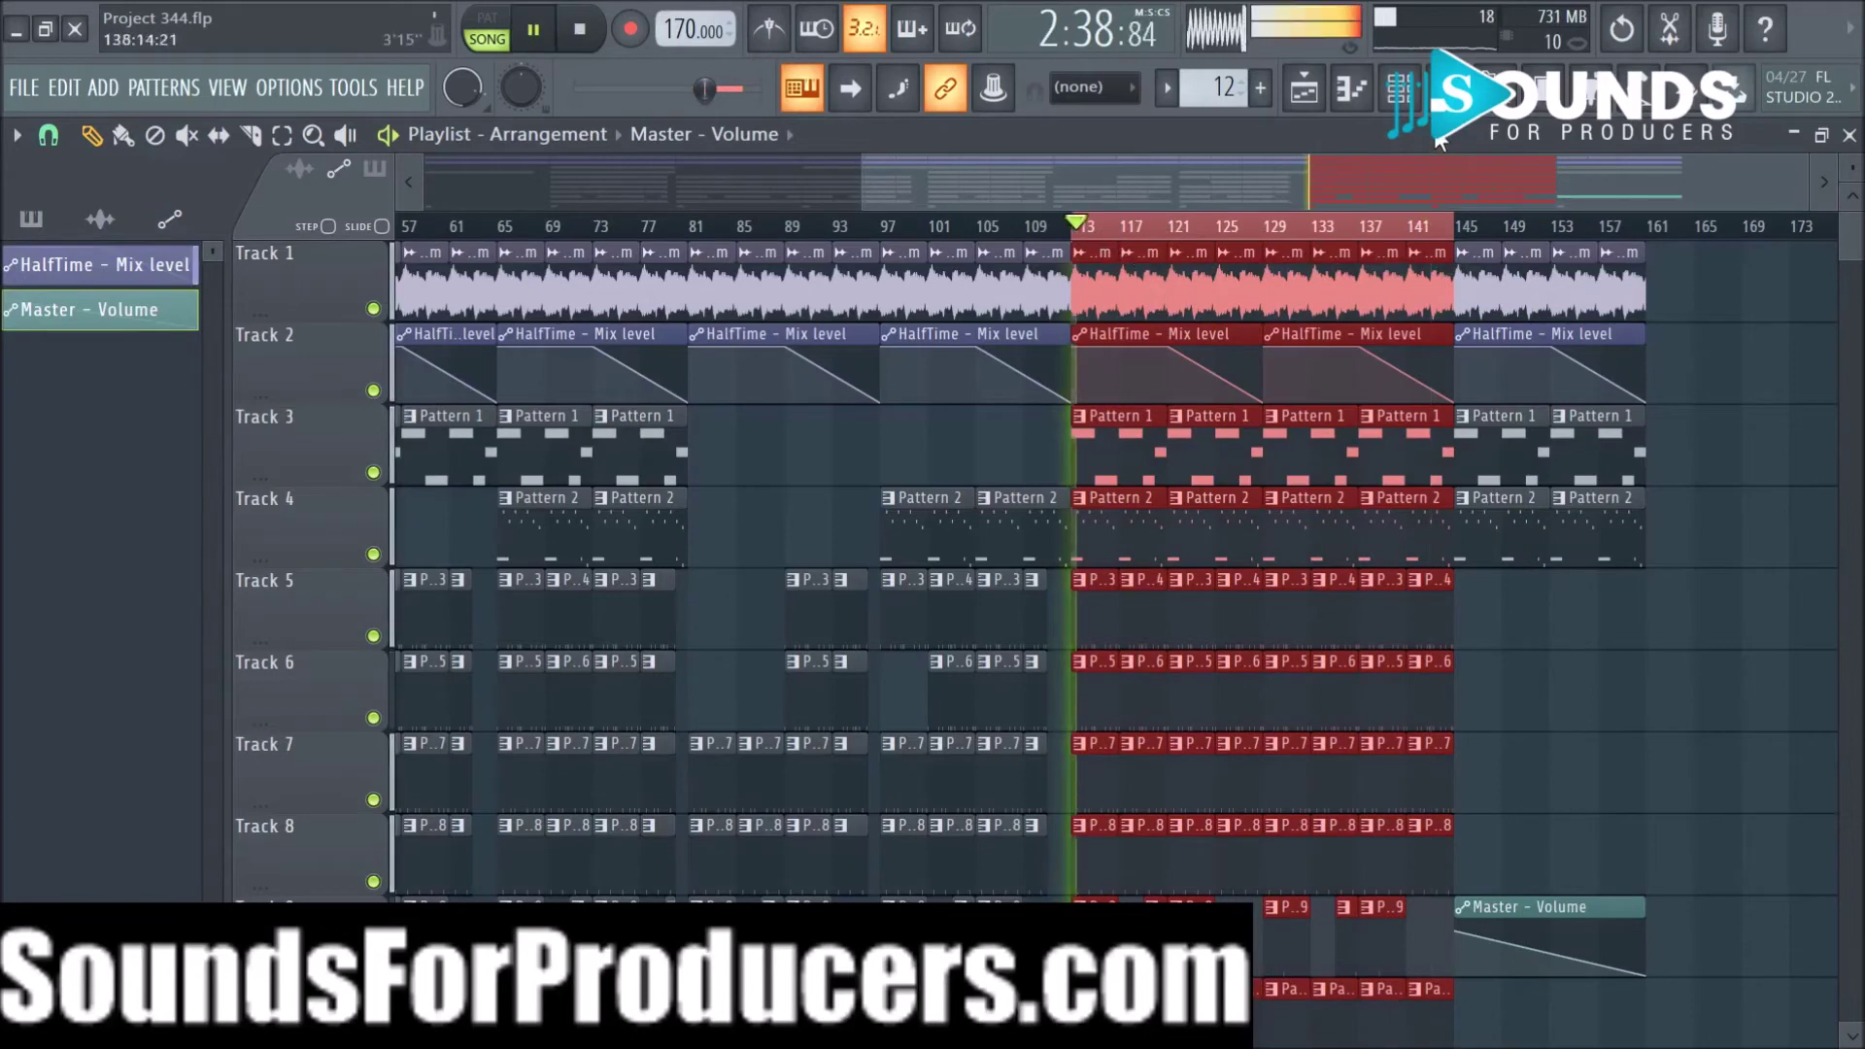
Step: Solo the Snare and Snare2 mixer tracks one at a time to audition them, and restore the full mix after each
{"action": "left_click", "coordinate": [1447, 89]}
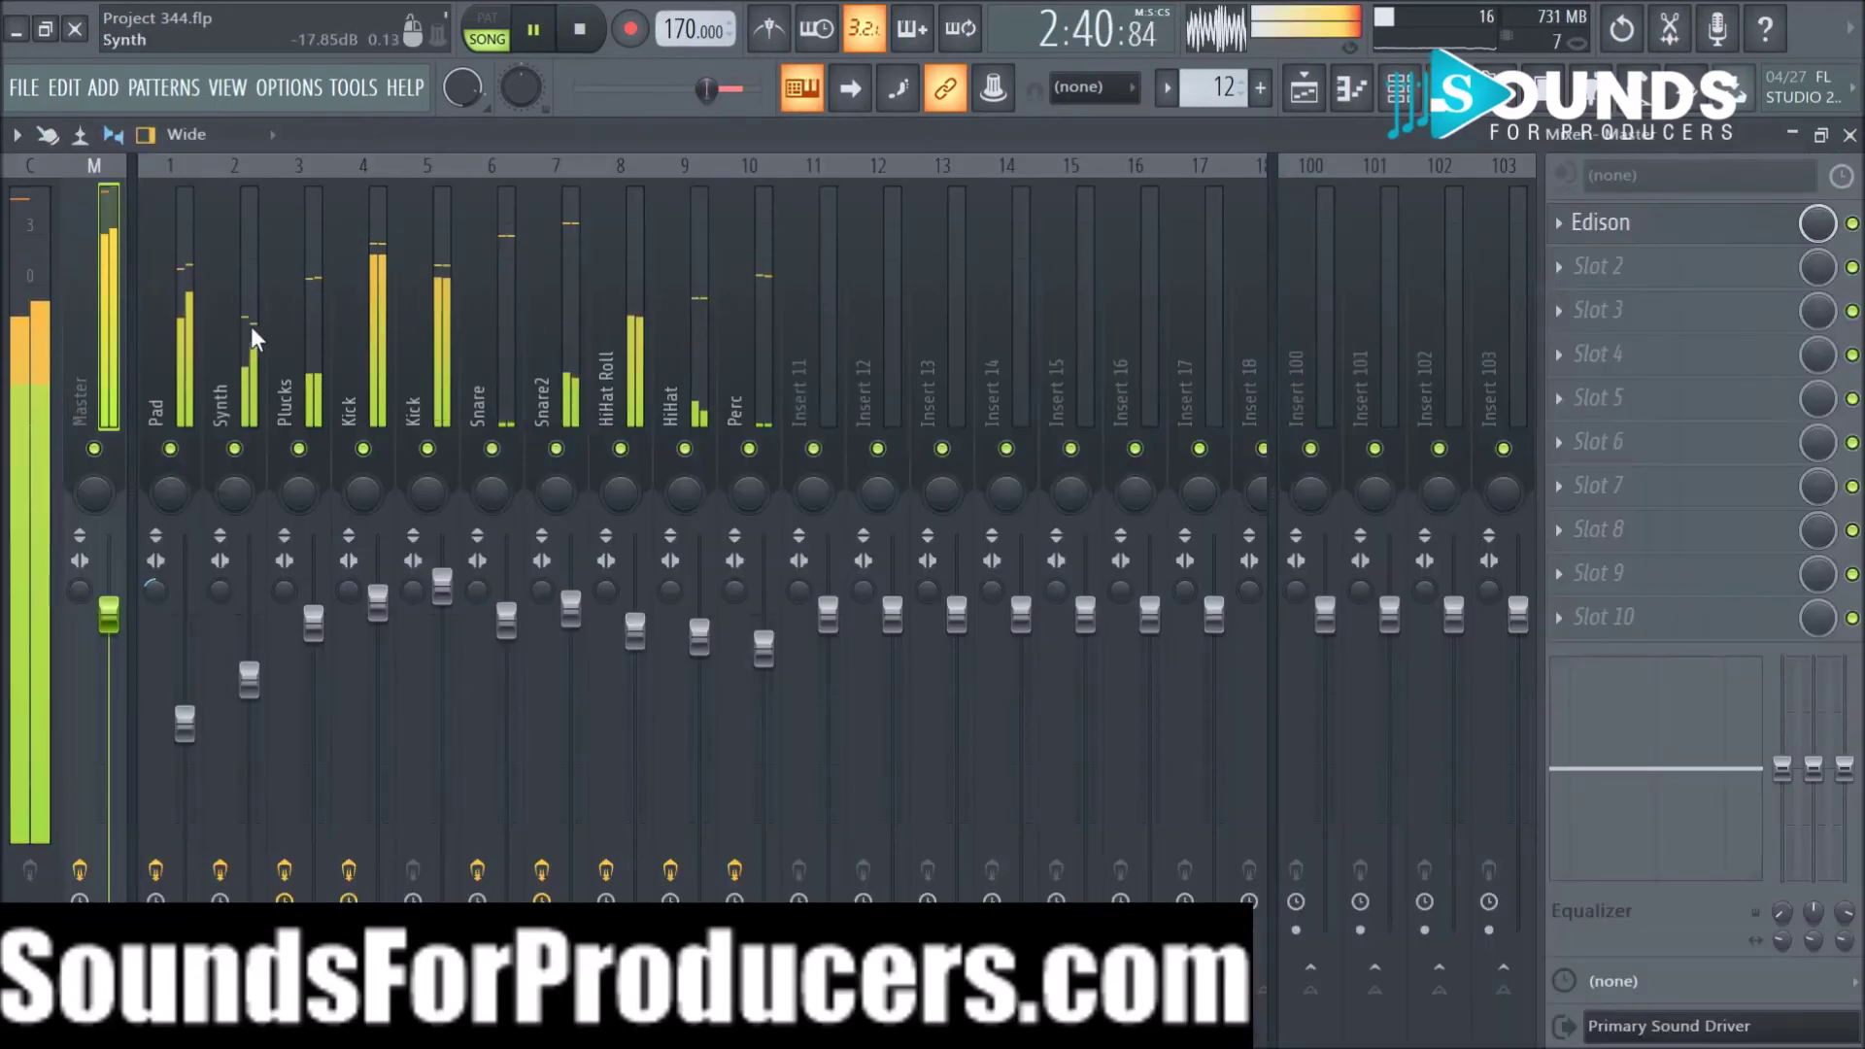
{"action": "right_click", "coordinate": [492, 448]}
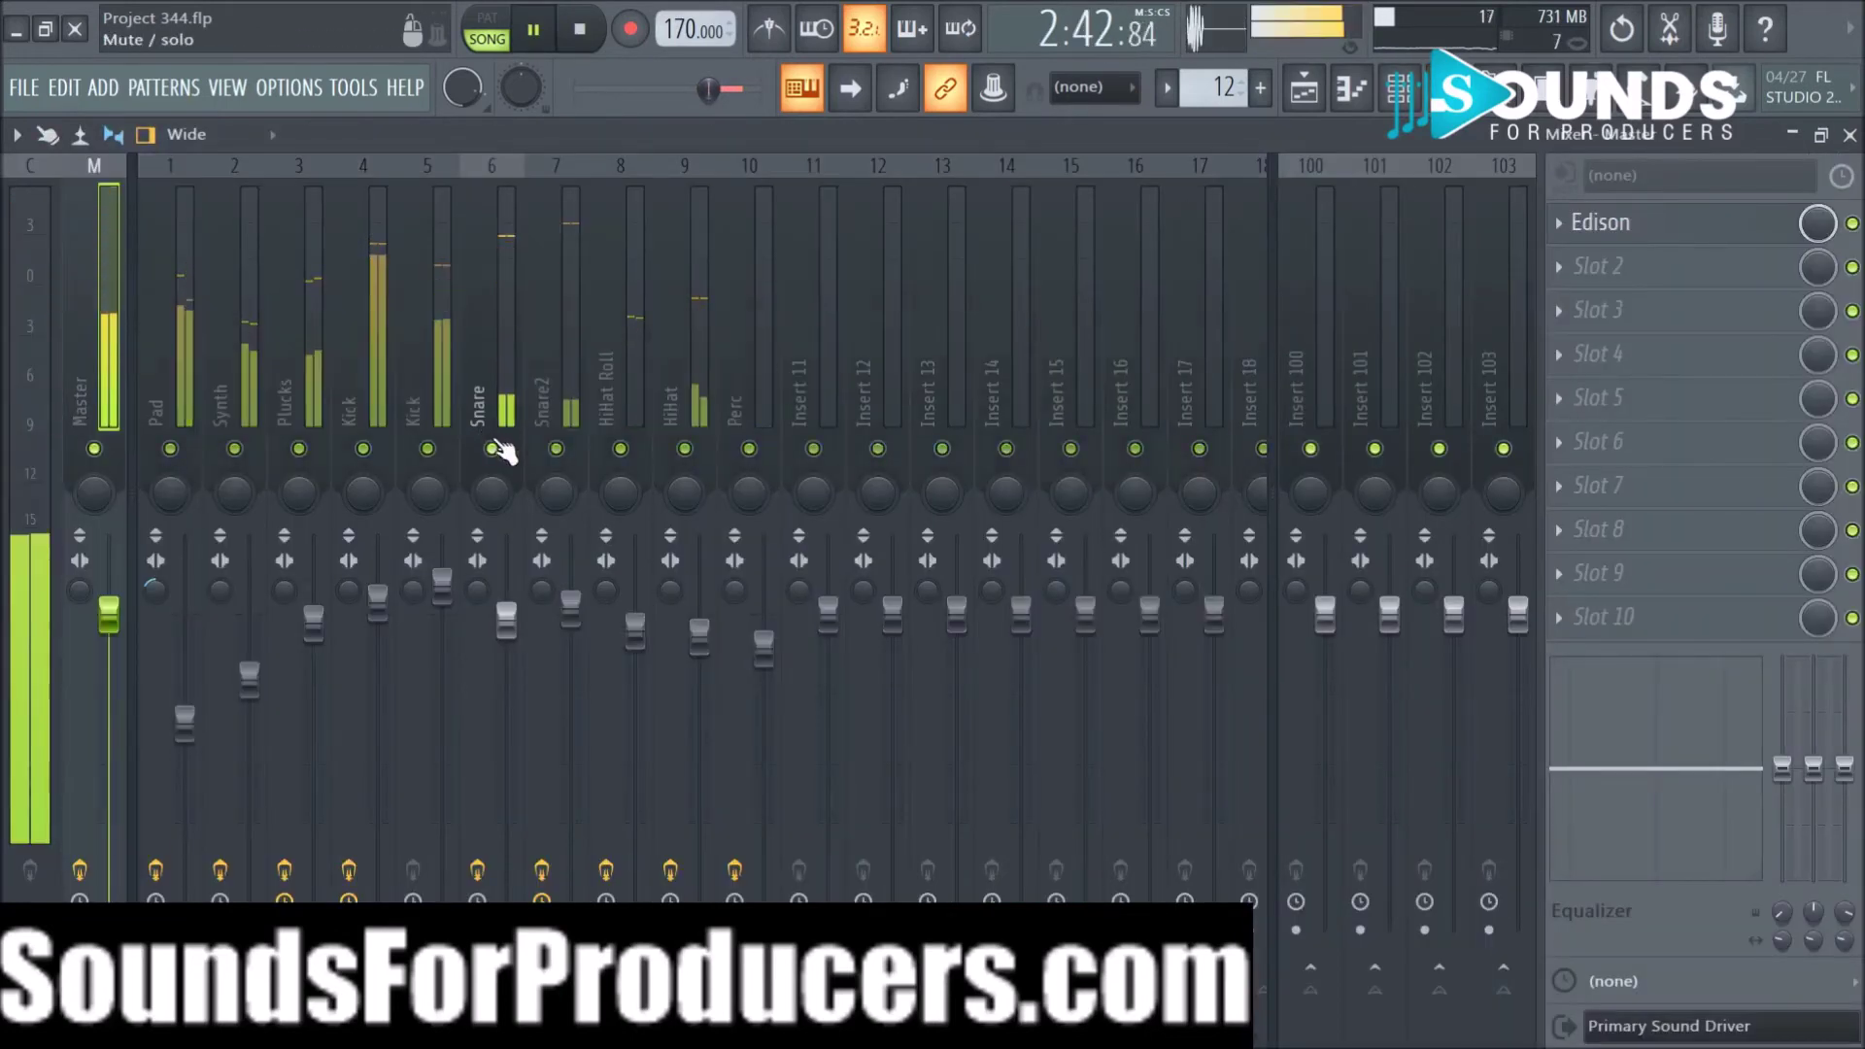
{"action": "right_click", "coordinate": [492, 448]}
{"action": "right_click", "coordinate": [555, 448]}
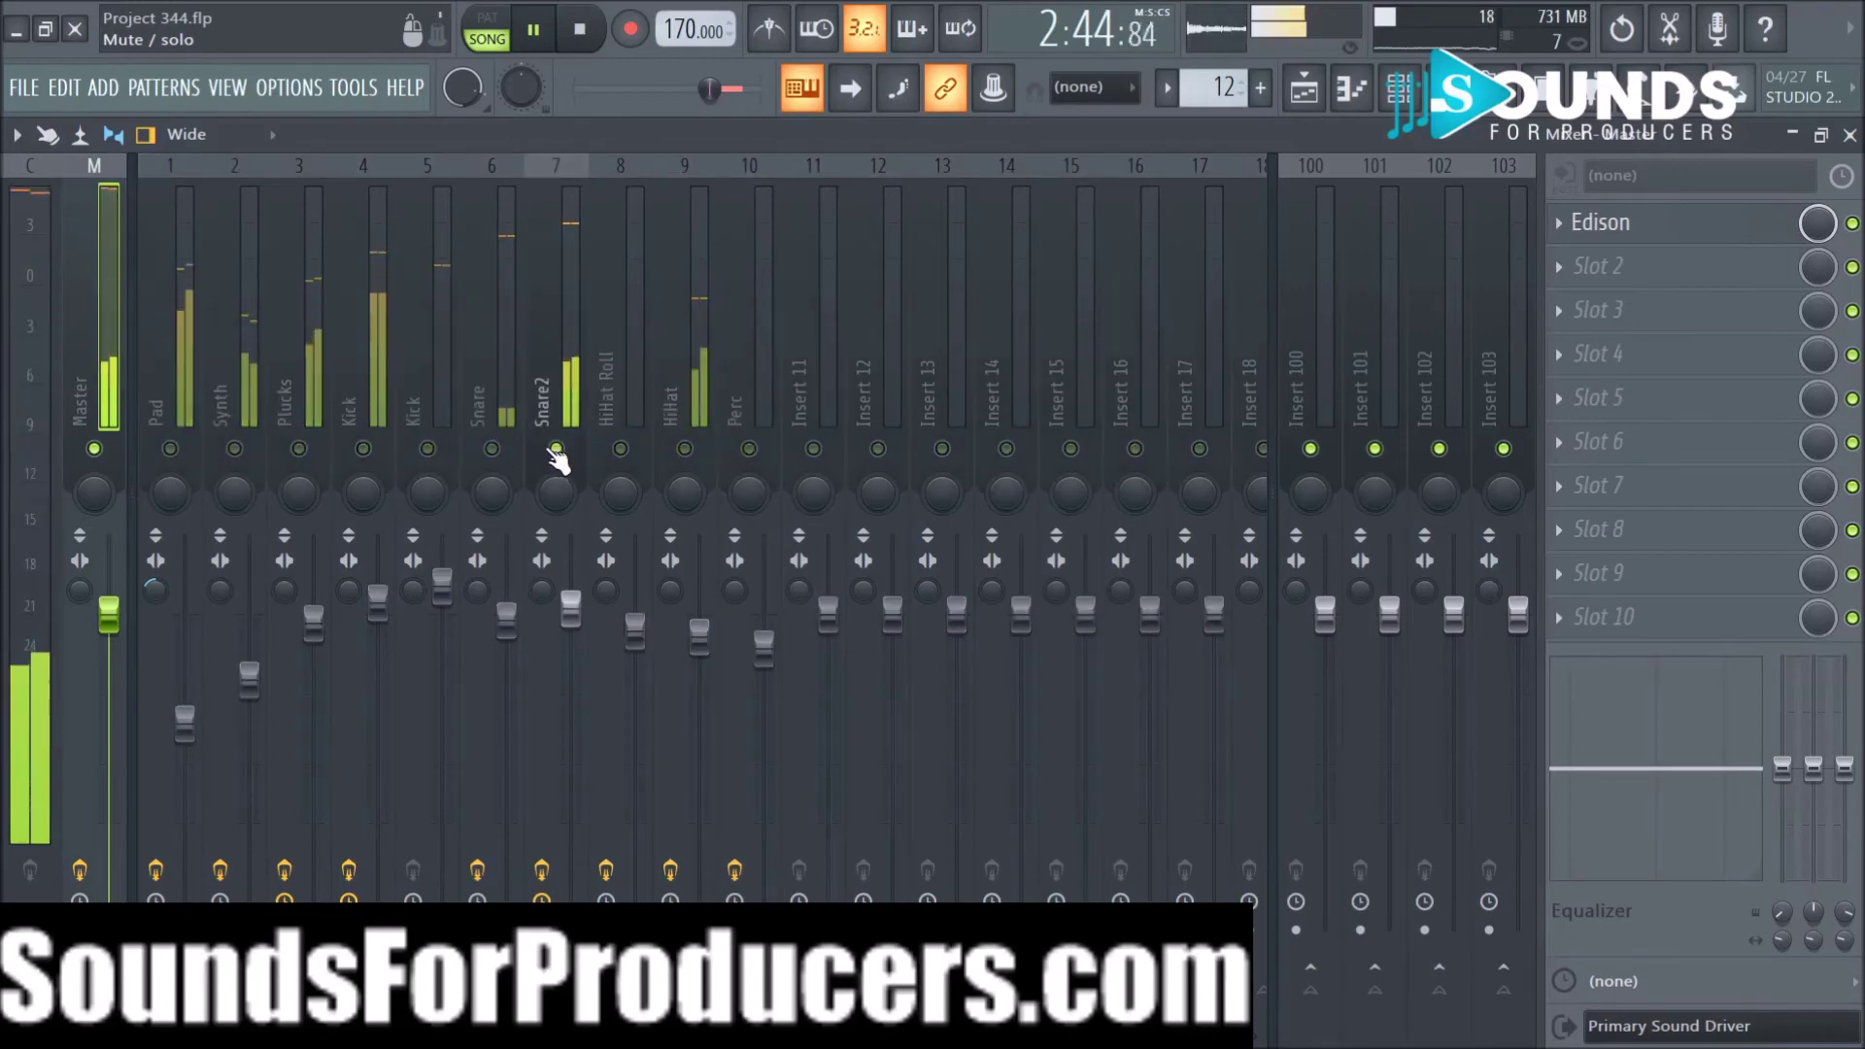
{"action": "right_click", "coordinate": [556, 448]}
Step: Reset band 7 in the Fruity parametric EQ 2 on the Snare2 mixer track
{"action": "left_click", "coordinate": [542, 356]}
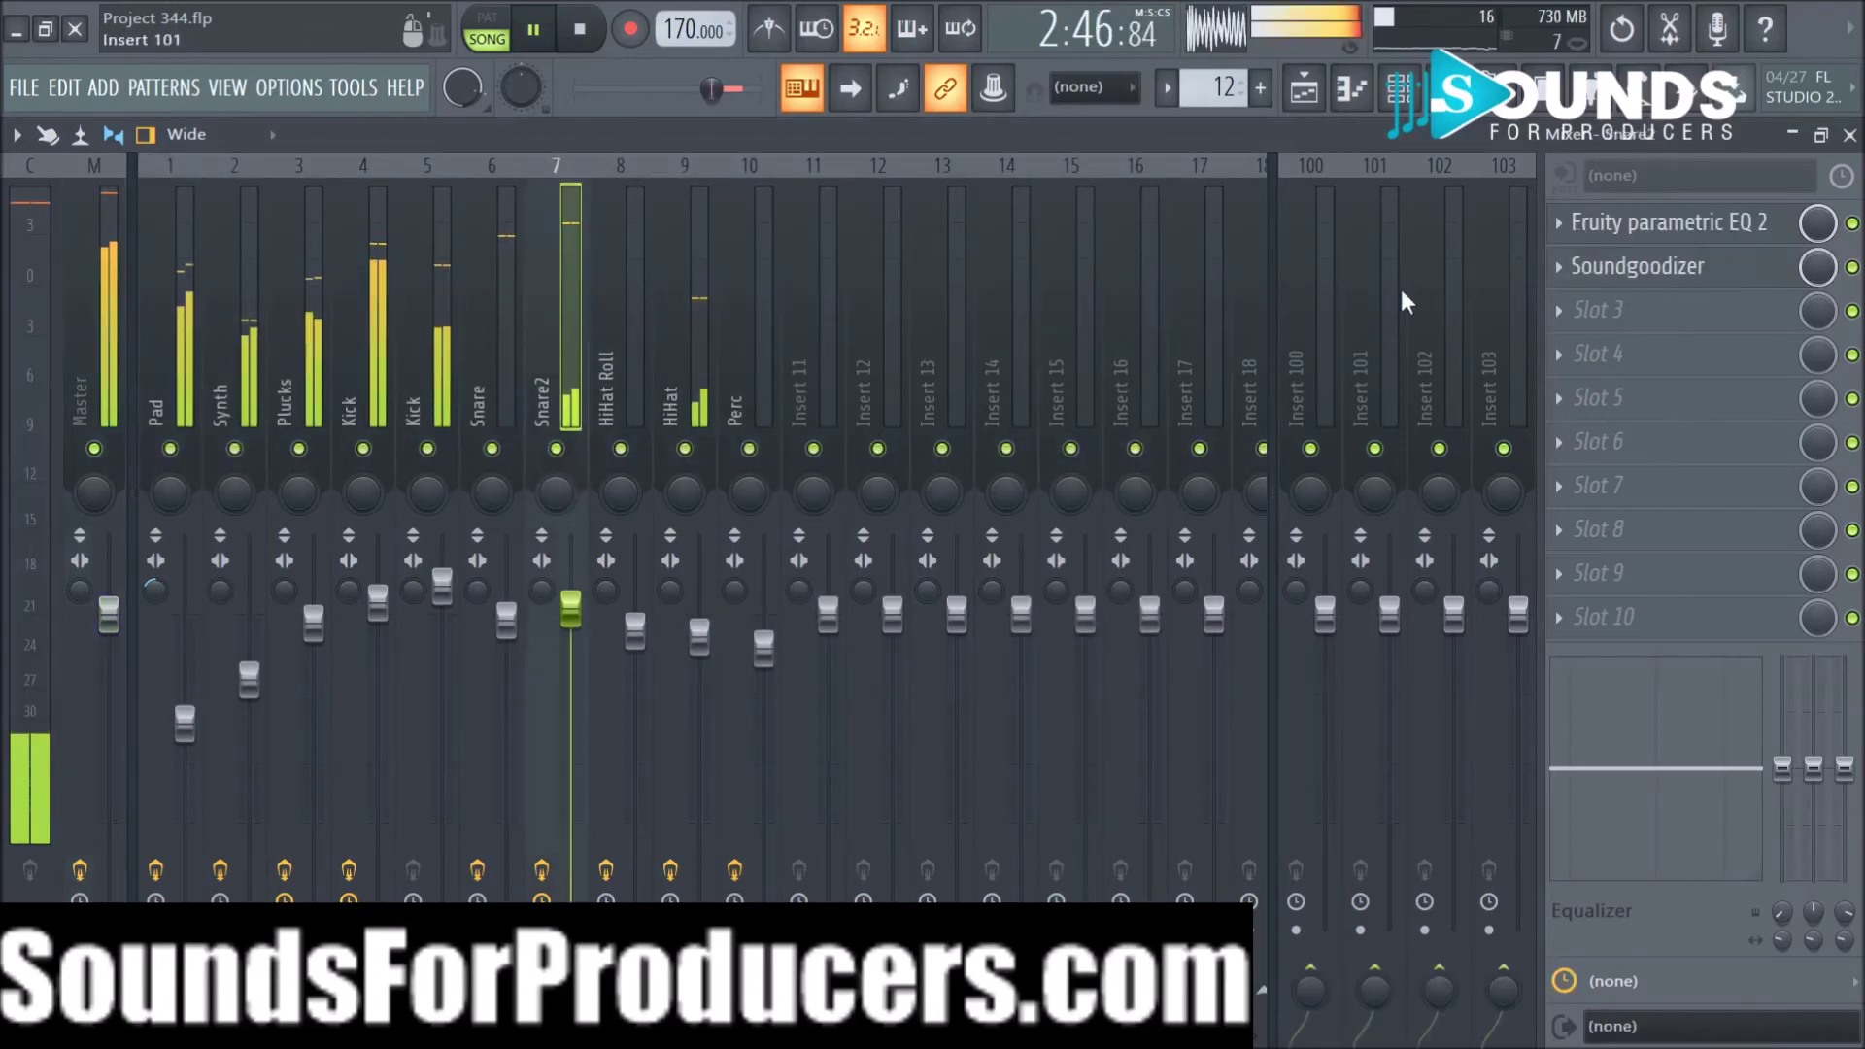
{"action": "left_click", "coordinate": [1624, 233]}
{"action": "right_click", "coordinate": [585, 590]}
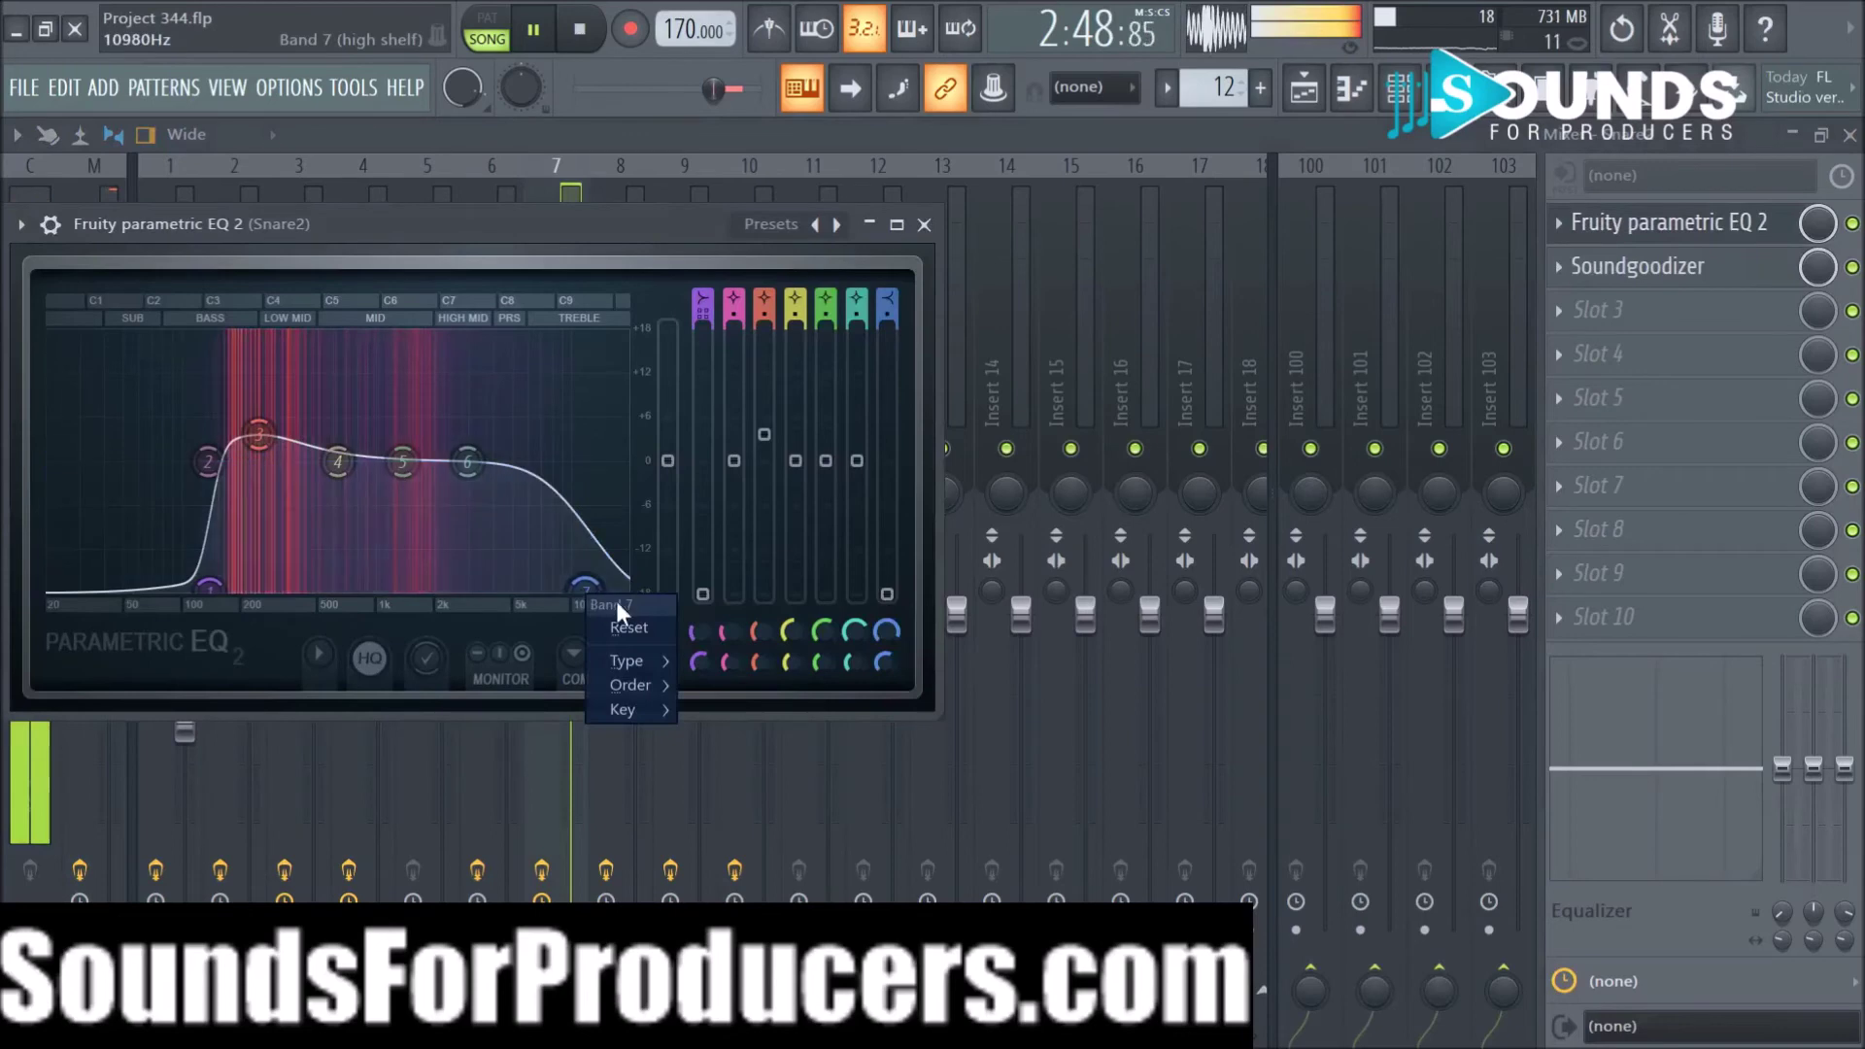
{"action": "left_click", "coordinate": [642, 627]}
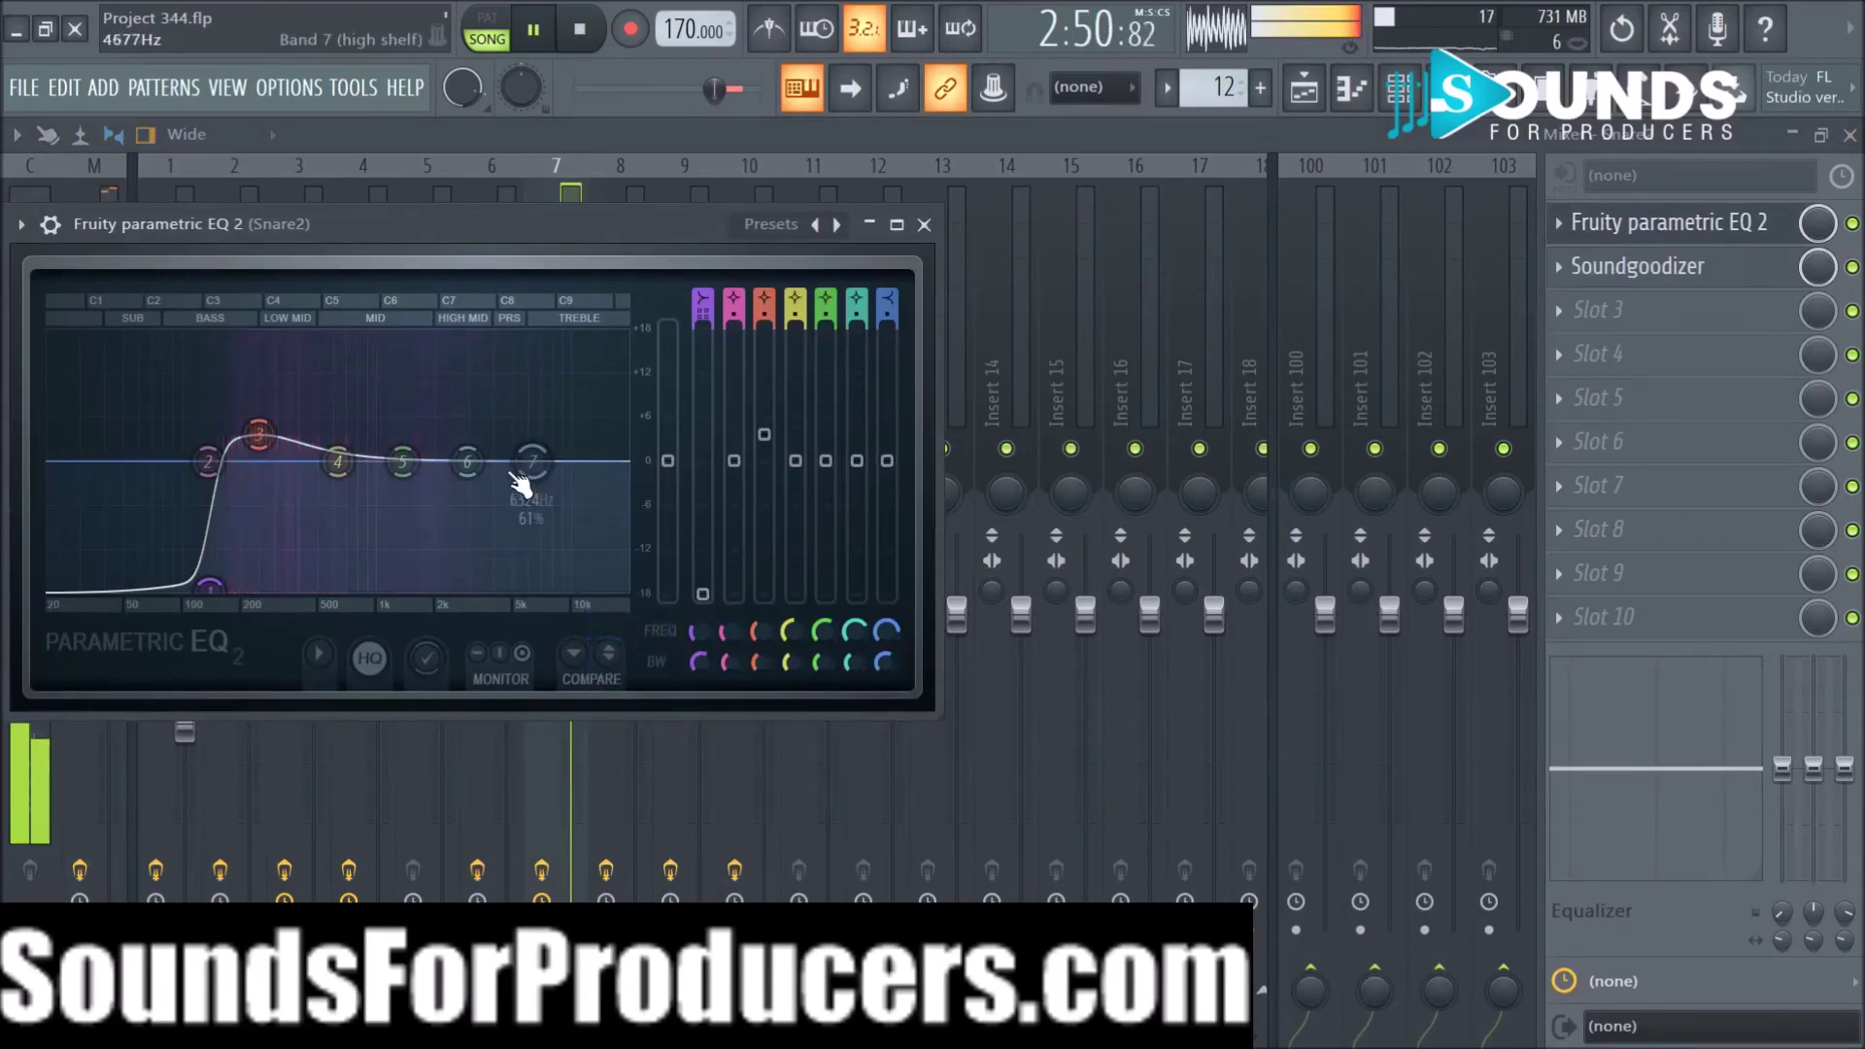
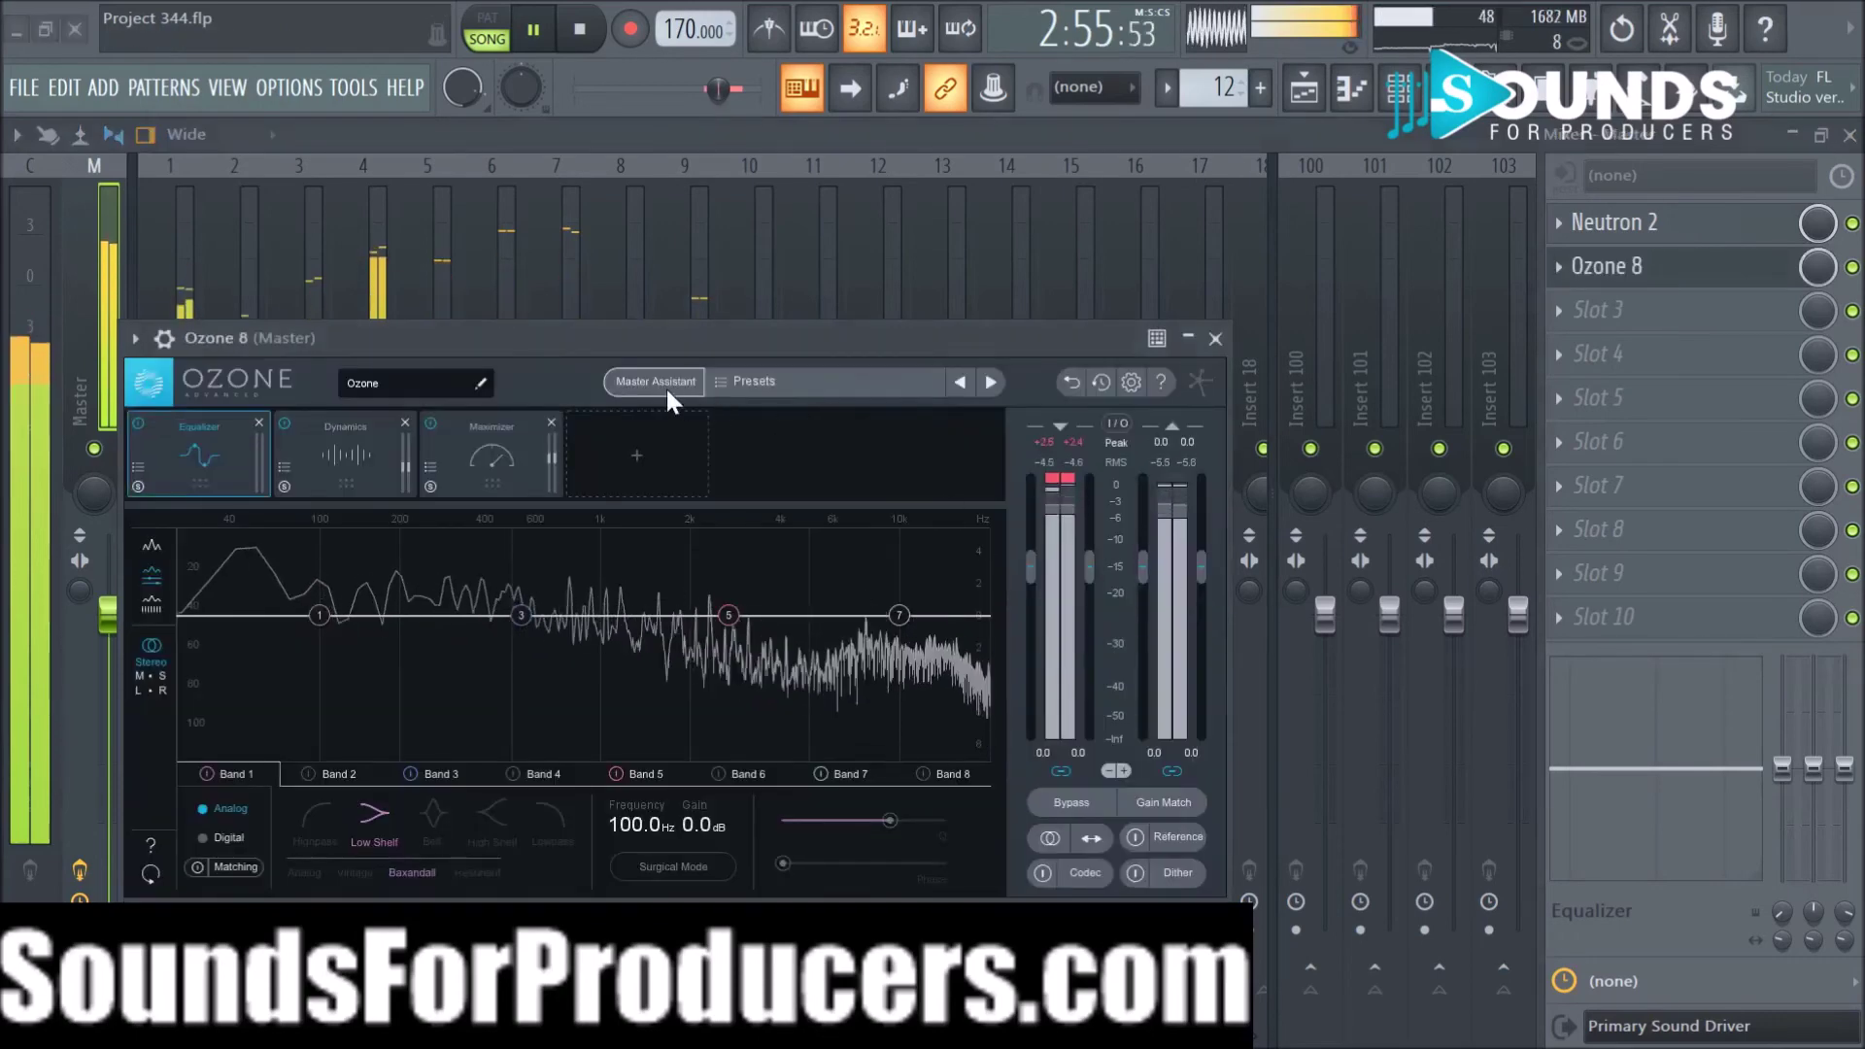
Step: Run Ozone 8's Master Assistant on the Master track with the CD target, accept its suggestion, and inspect the Equalizer and Dynamic EQ modules
{"action": "left_click", "coordinate": [665, 383]}
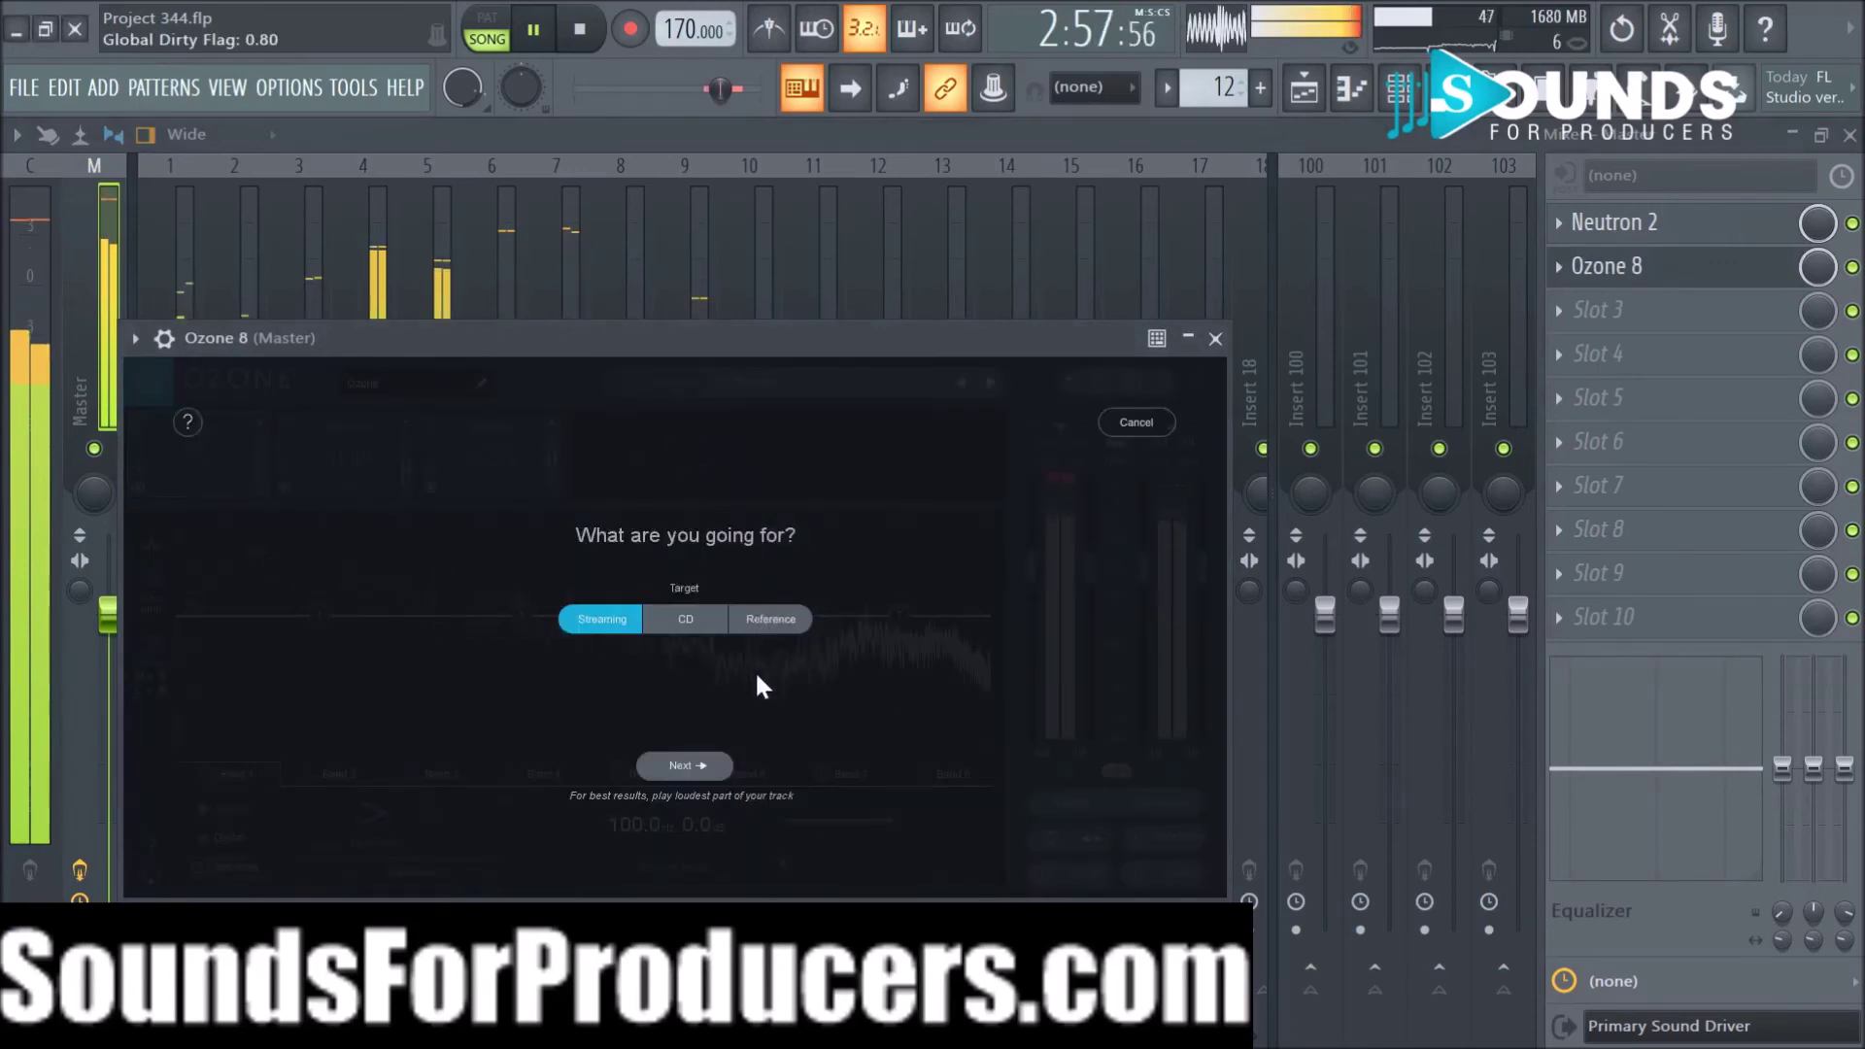
{"action": "left_click", "coordinate": [696, 622]}
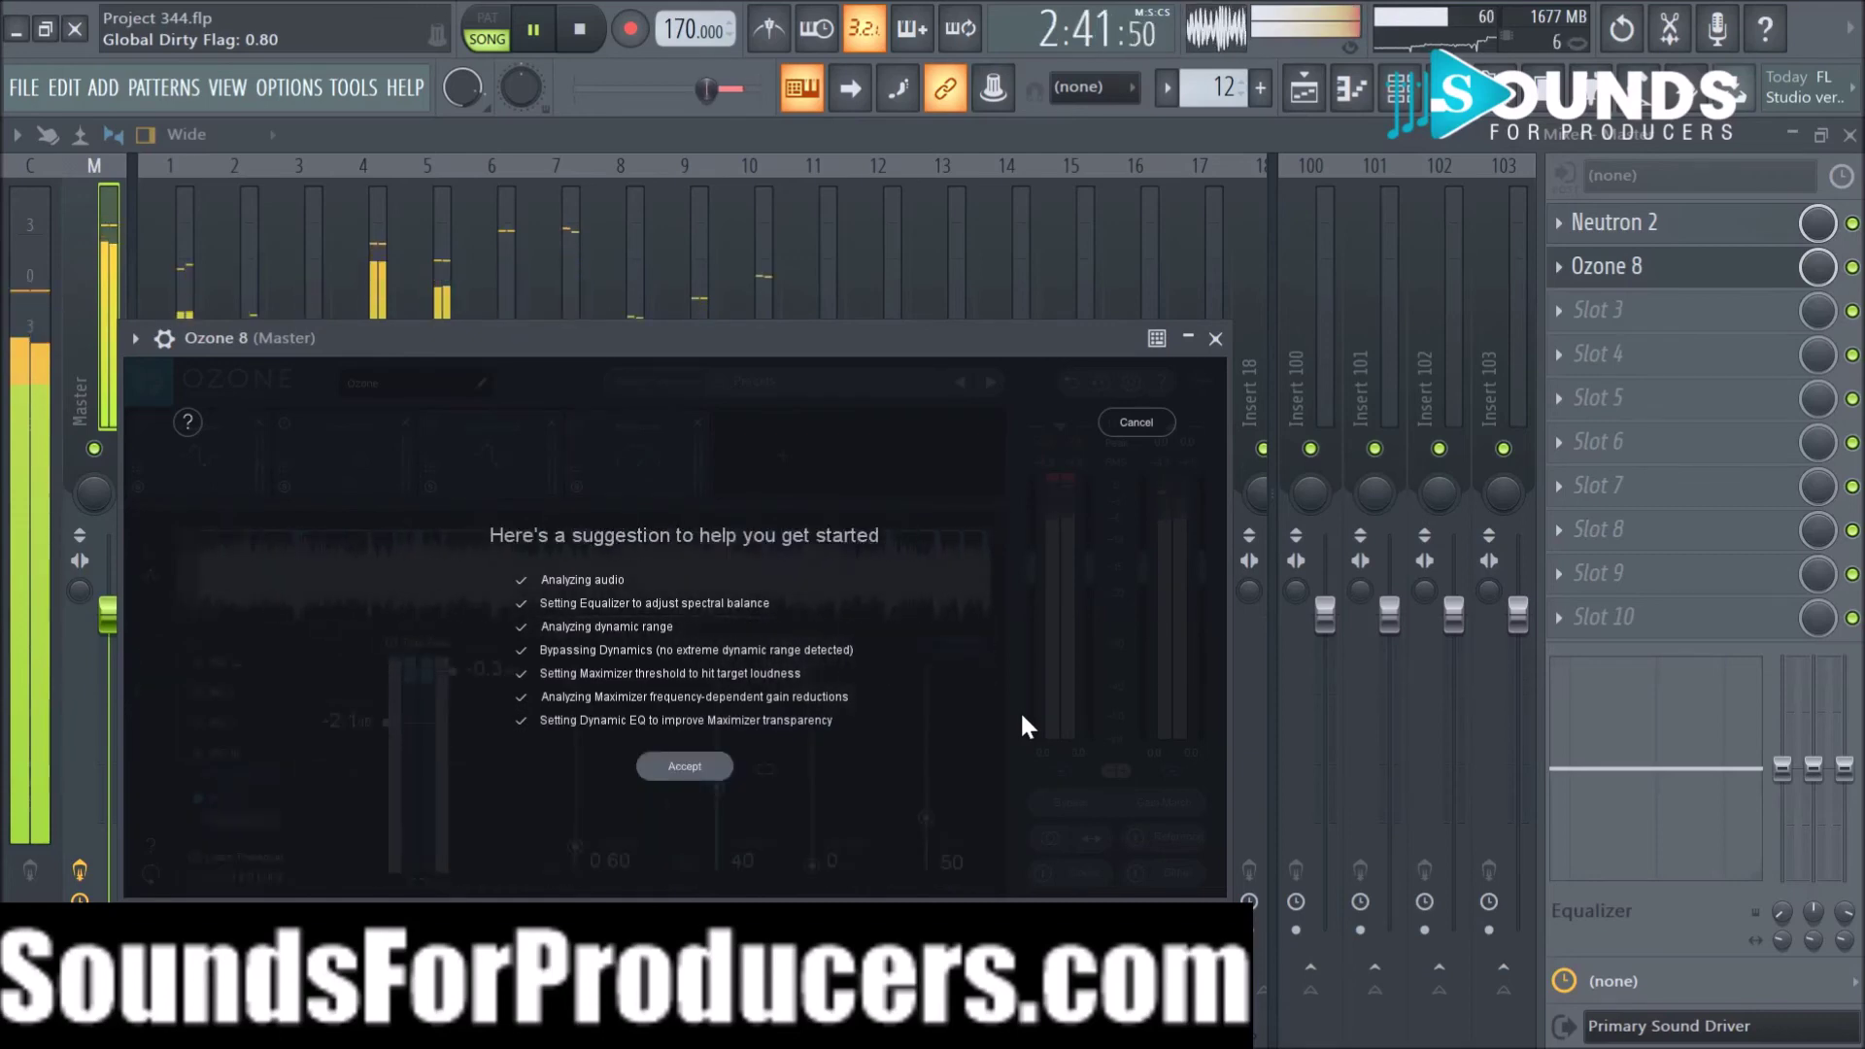
{"action": "left_click", "coordinate": [675, 768]}
{"action": "left_click", "coordinate": [155, 467]}
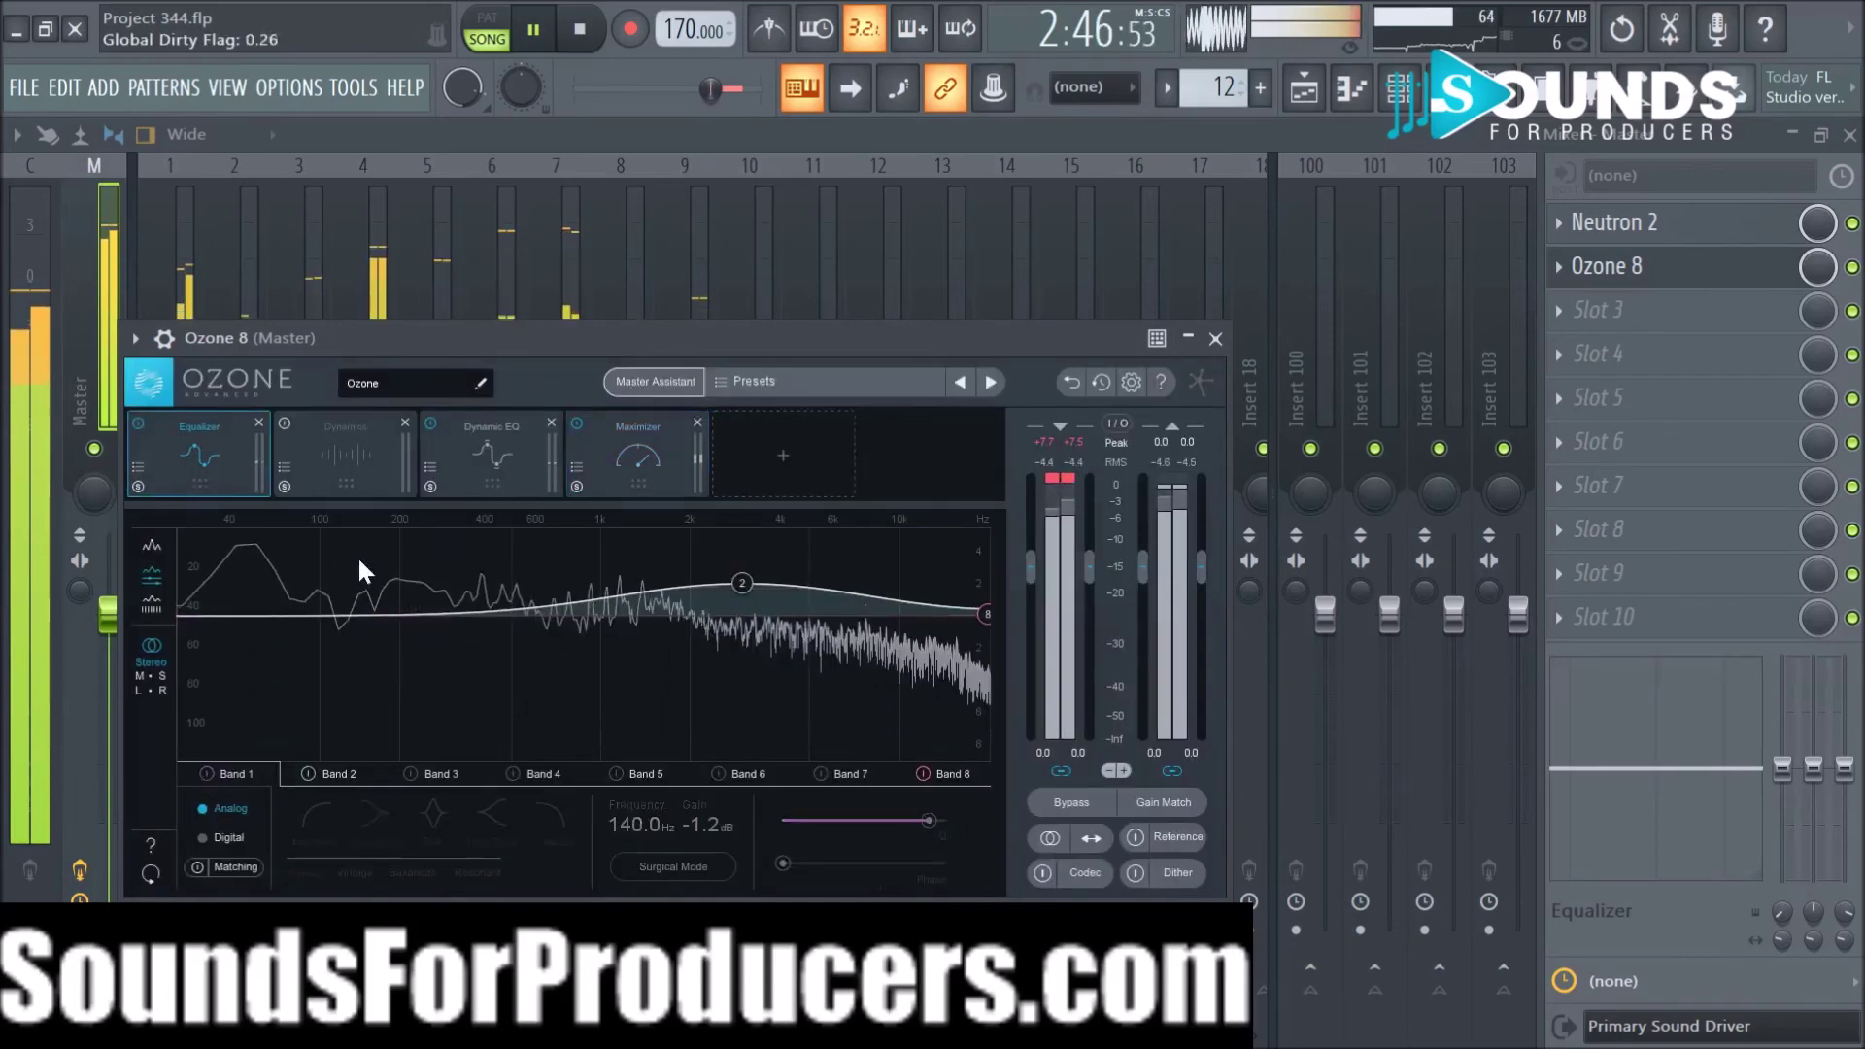
{"action": "left_click", "coordinate": [489, 458]}
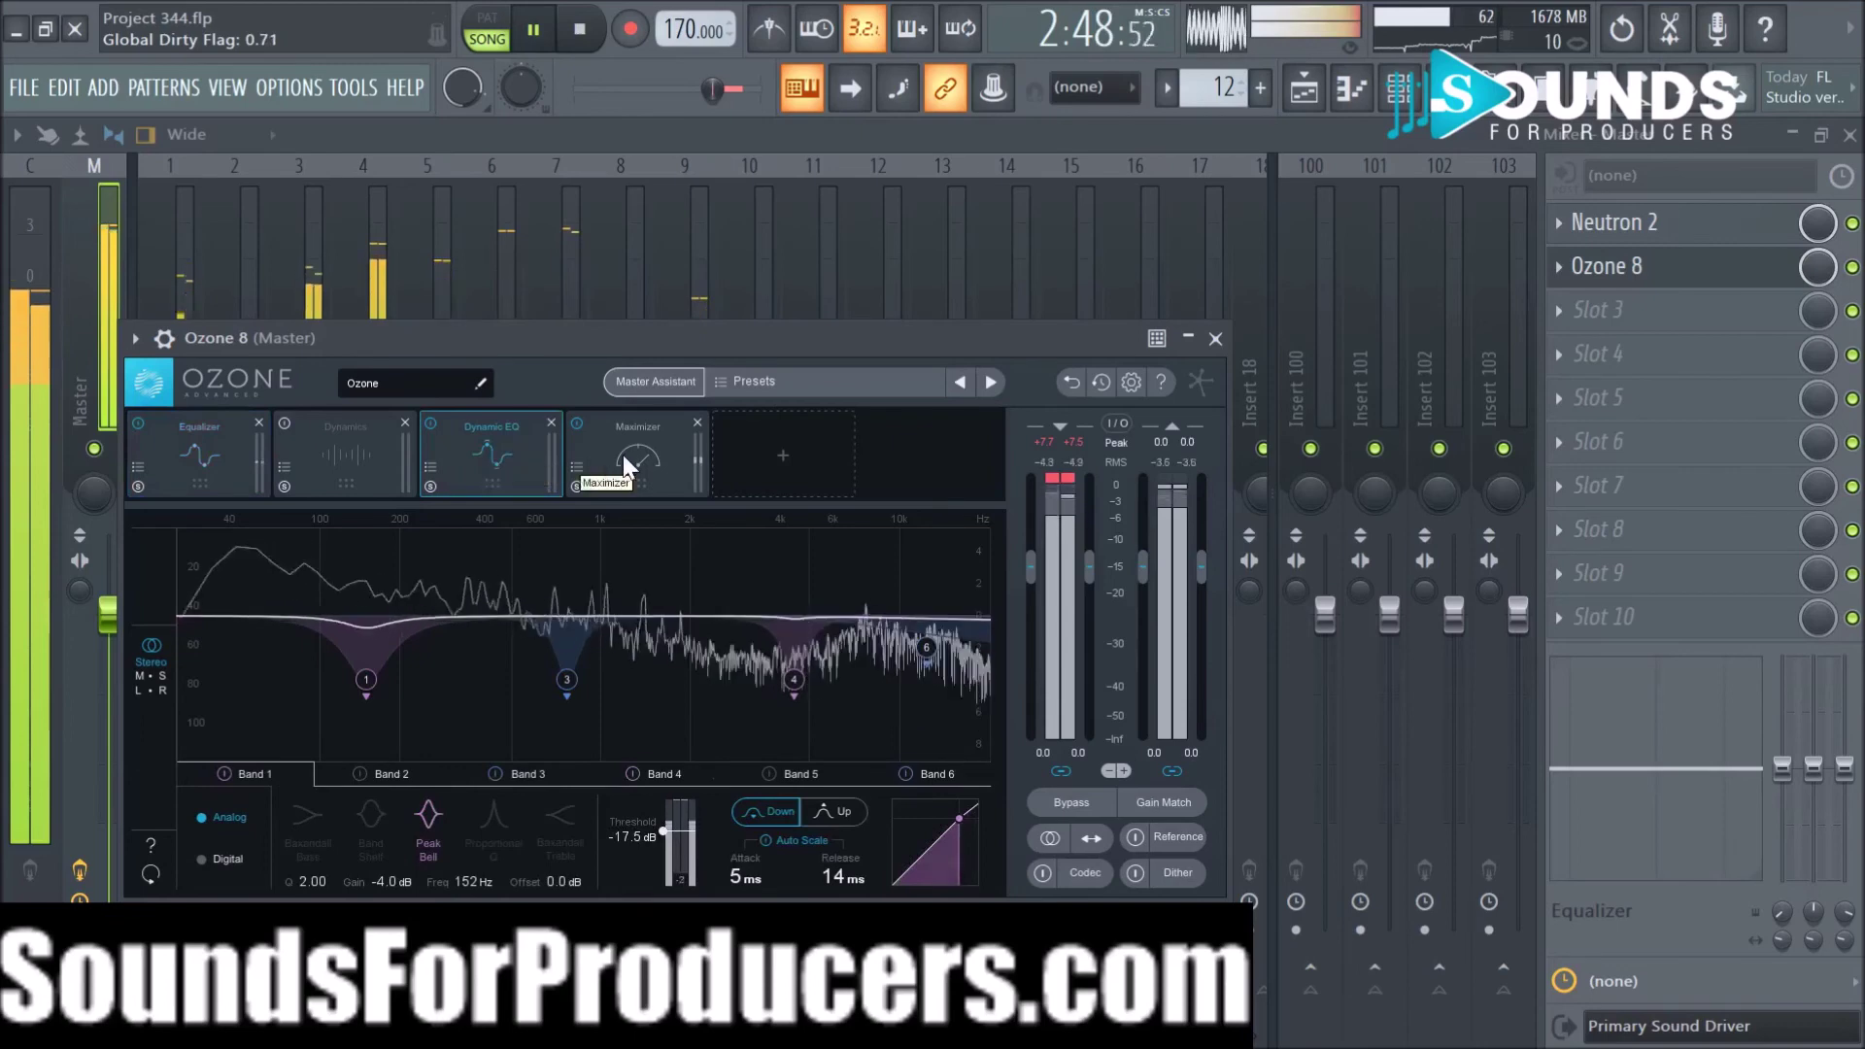
Step: Add an Imager module to the Ozone 8 chain and place it directly before the Maximizer
{"action": "left_click", "coordinate": [758, 473]}
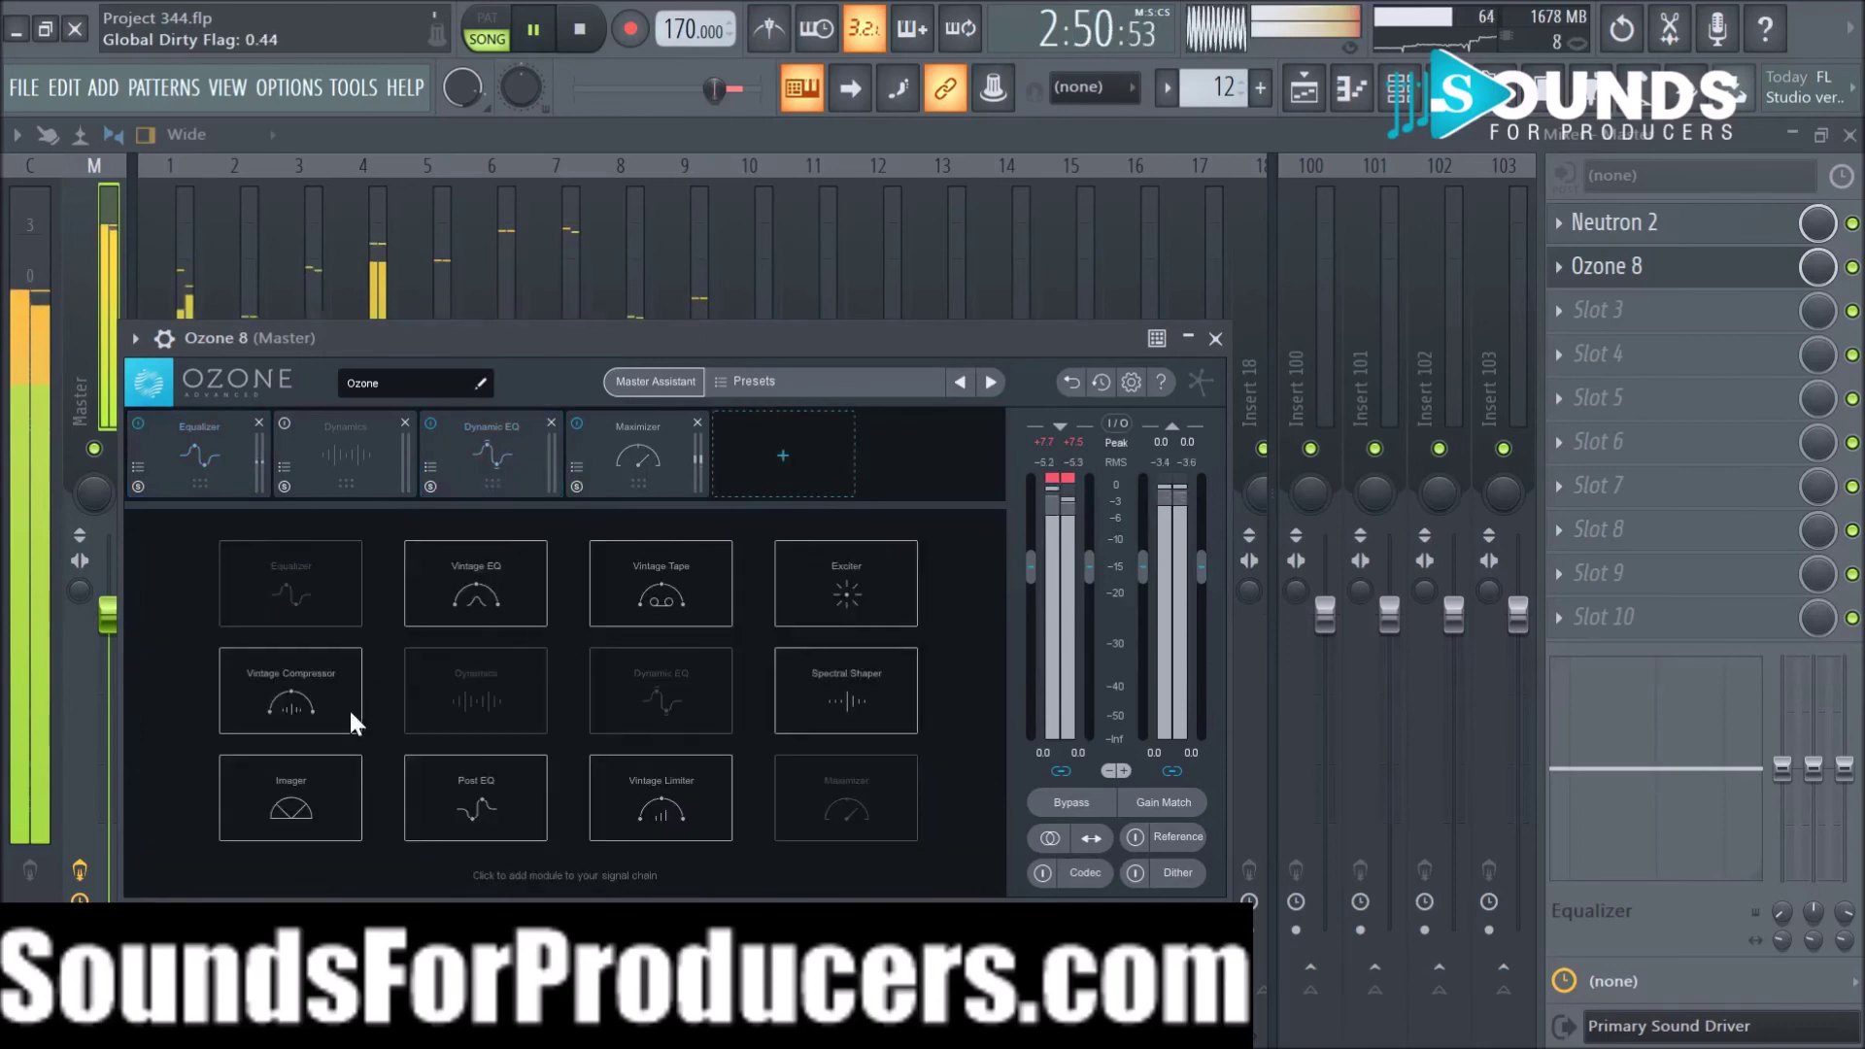
{"action": "left_click", "coordinate": [291, 792]}
{"action": "left_click_drag", "start_coordinate": [771, 467], "coordinate": [636, 473]}
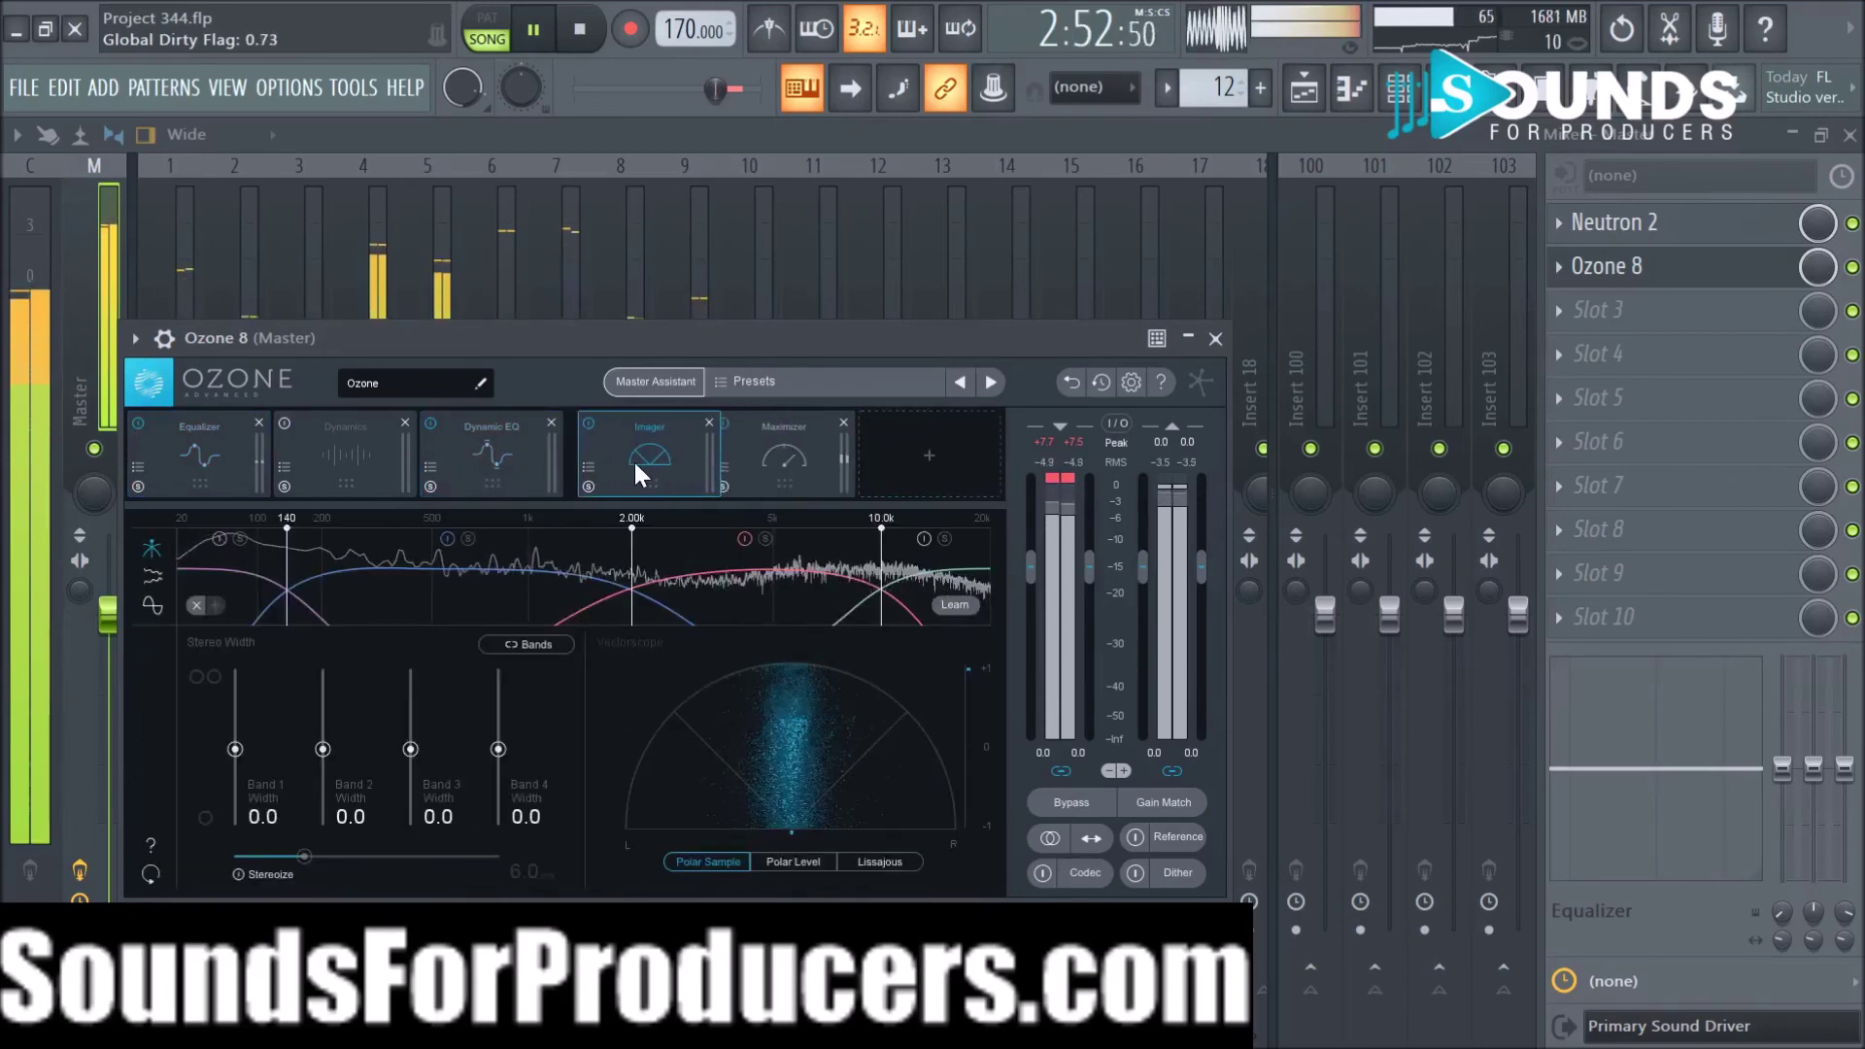
Step: Solo Imager band 1, set its stereo width to -100, and turn its solo off again
{"action": "left_click", "coordinate": [238, 538]}
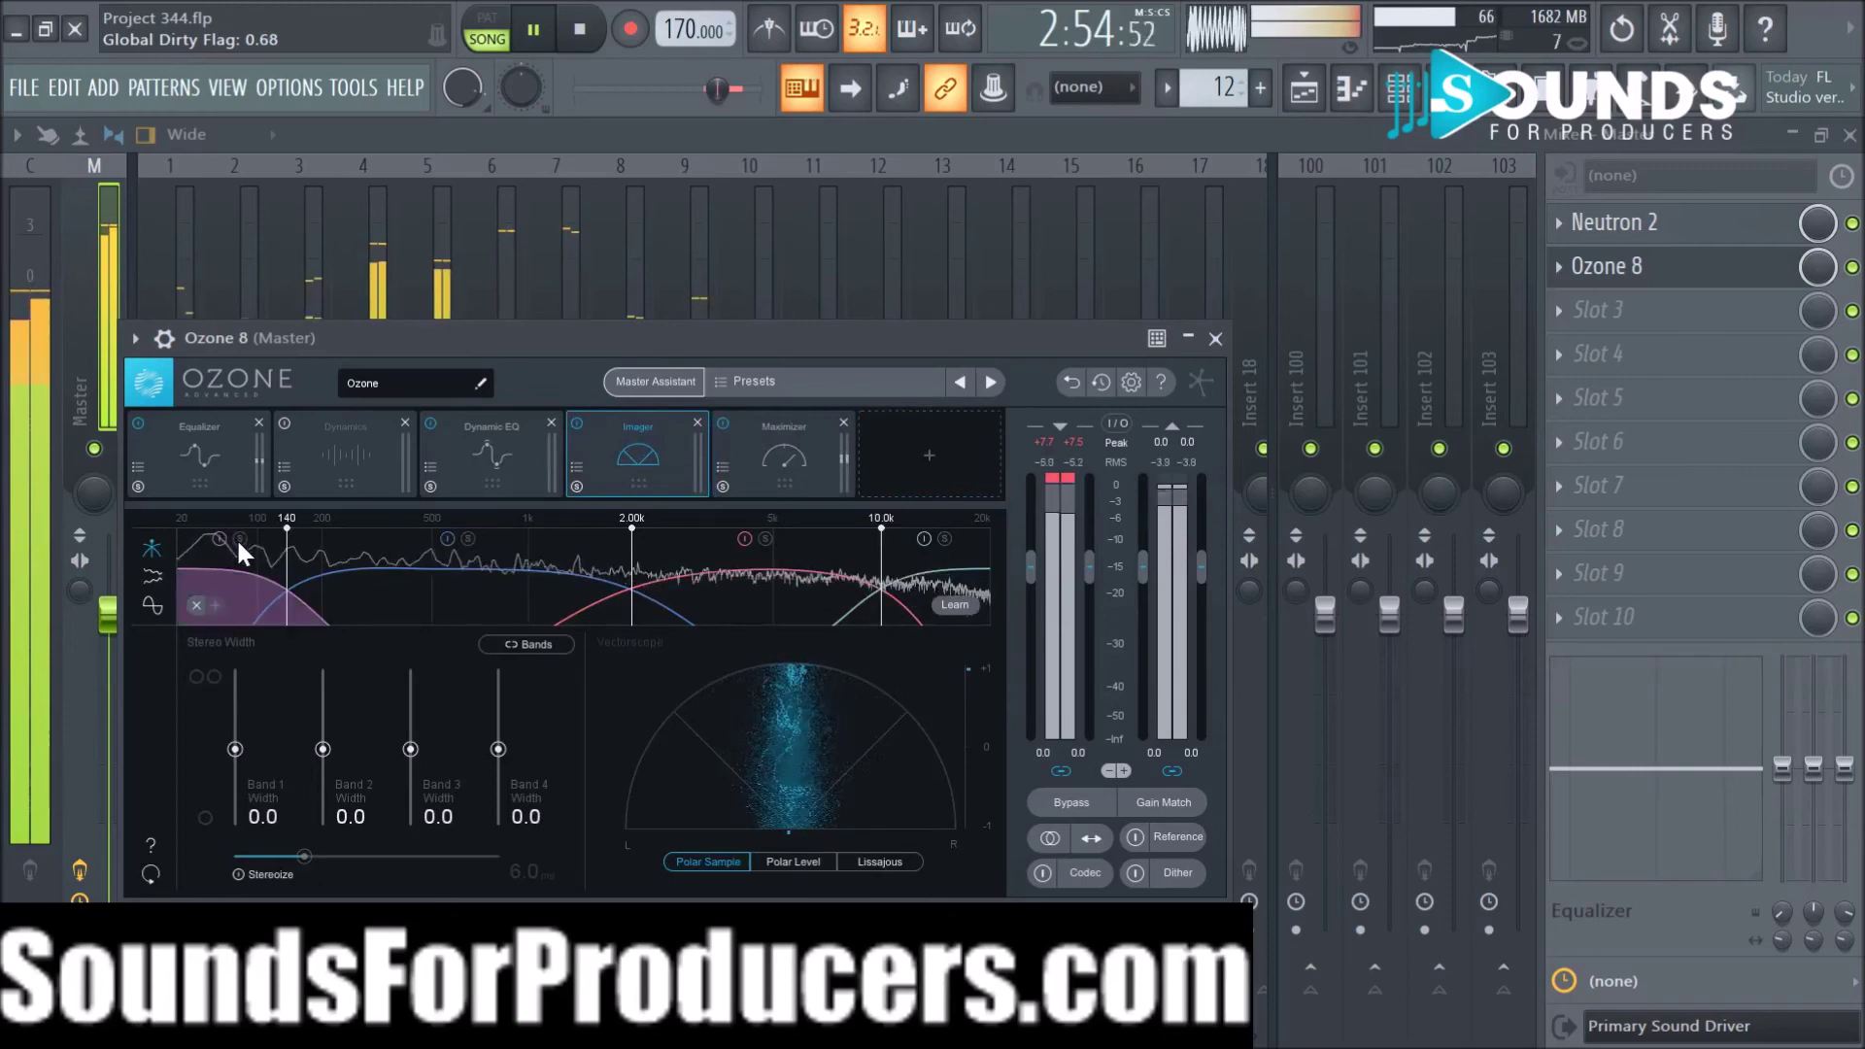
{"action": "left_click_drag", "start_coordinate": [234, 750], "coordinate": [234, 826]}
{"action": "left_click", "coordinate": [239, 540]}
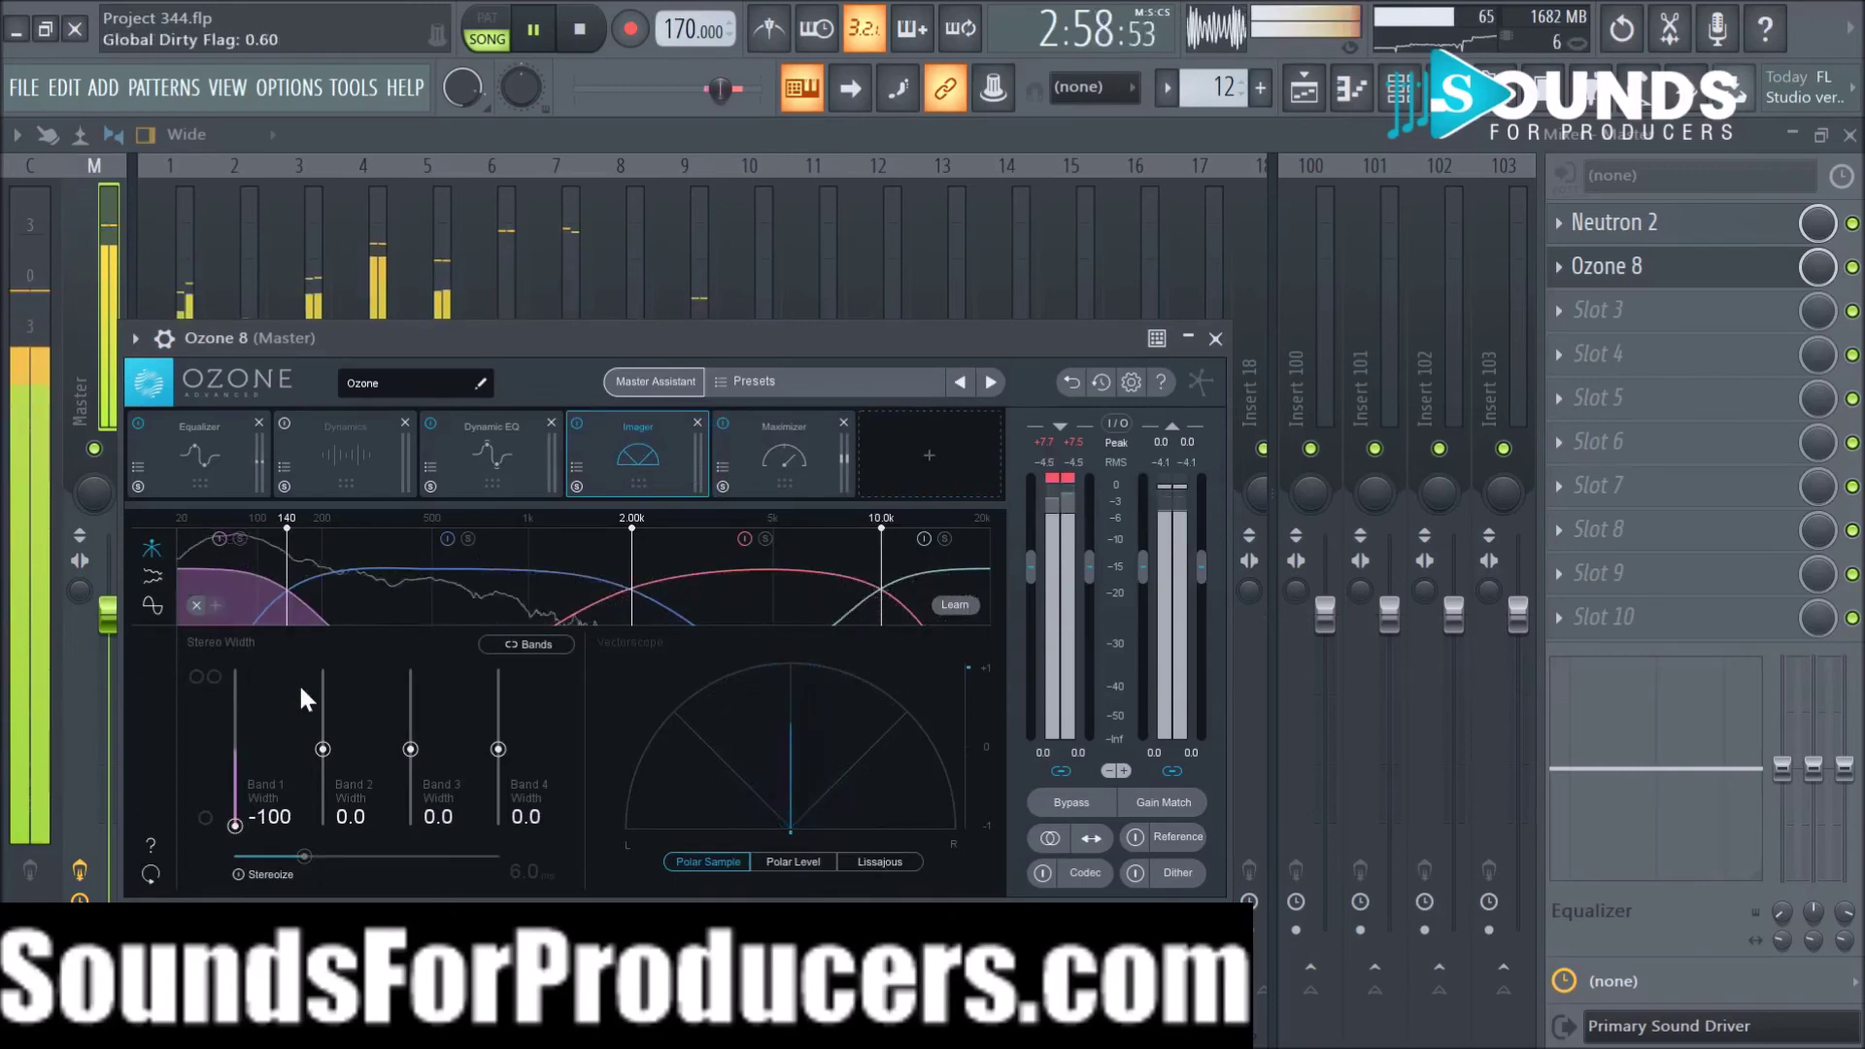
Step: Set the Imager stereo widths by ear to about 25.3 for band 2, 20.3 for band 3 and 7.6 for band 4
{"action": "mouse_move", "coordinate": [322, 744]}
{"action": "left_mouse_down"}
{"action": "mouse_move", "coordinate": [323, 761]}
{"action": "mouse_move", "coordinate": [324, 711]}
{"action": "left_mouse_up"}
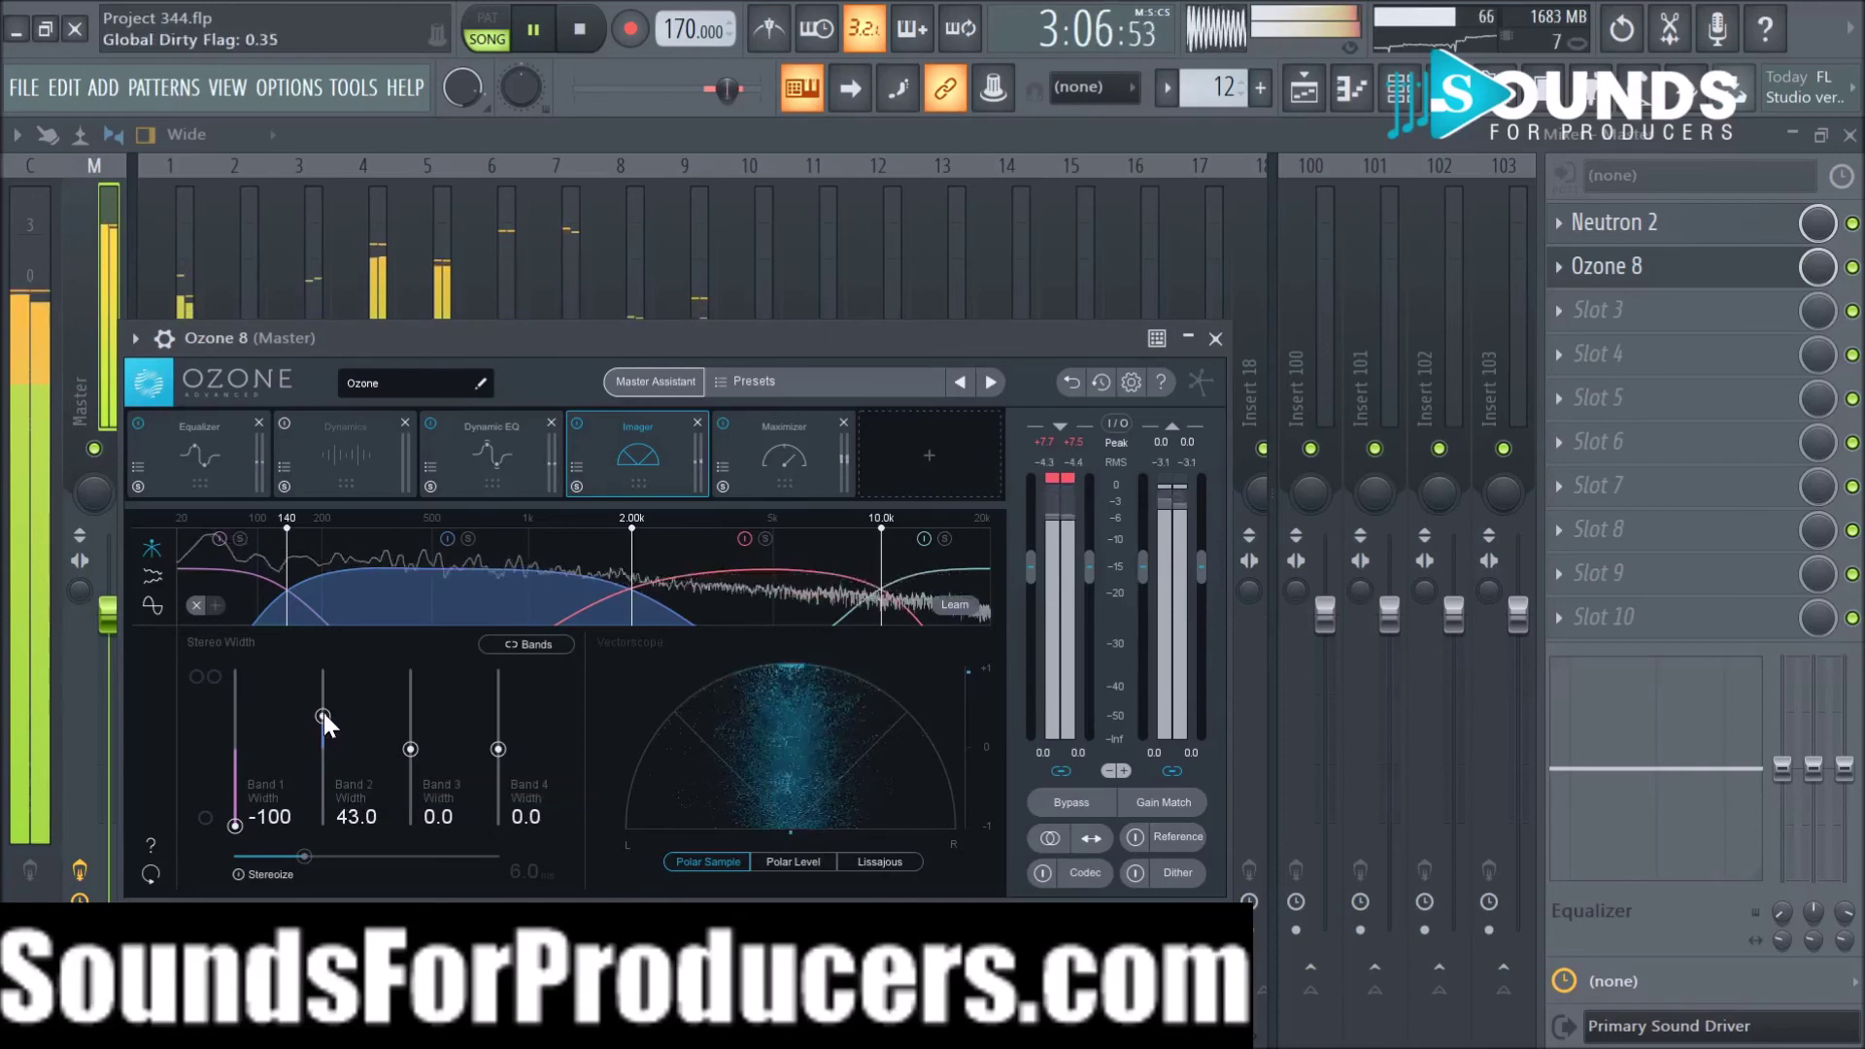
{"action": "left_click_drag", "start_coordinate": [323, 714], "coordinate": [324, 767]}
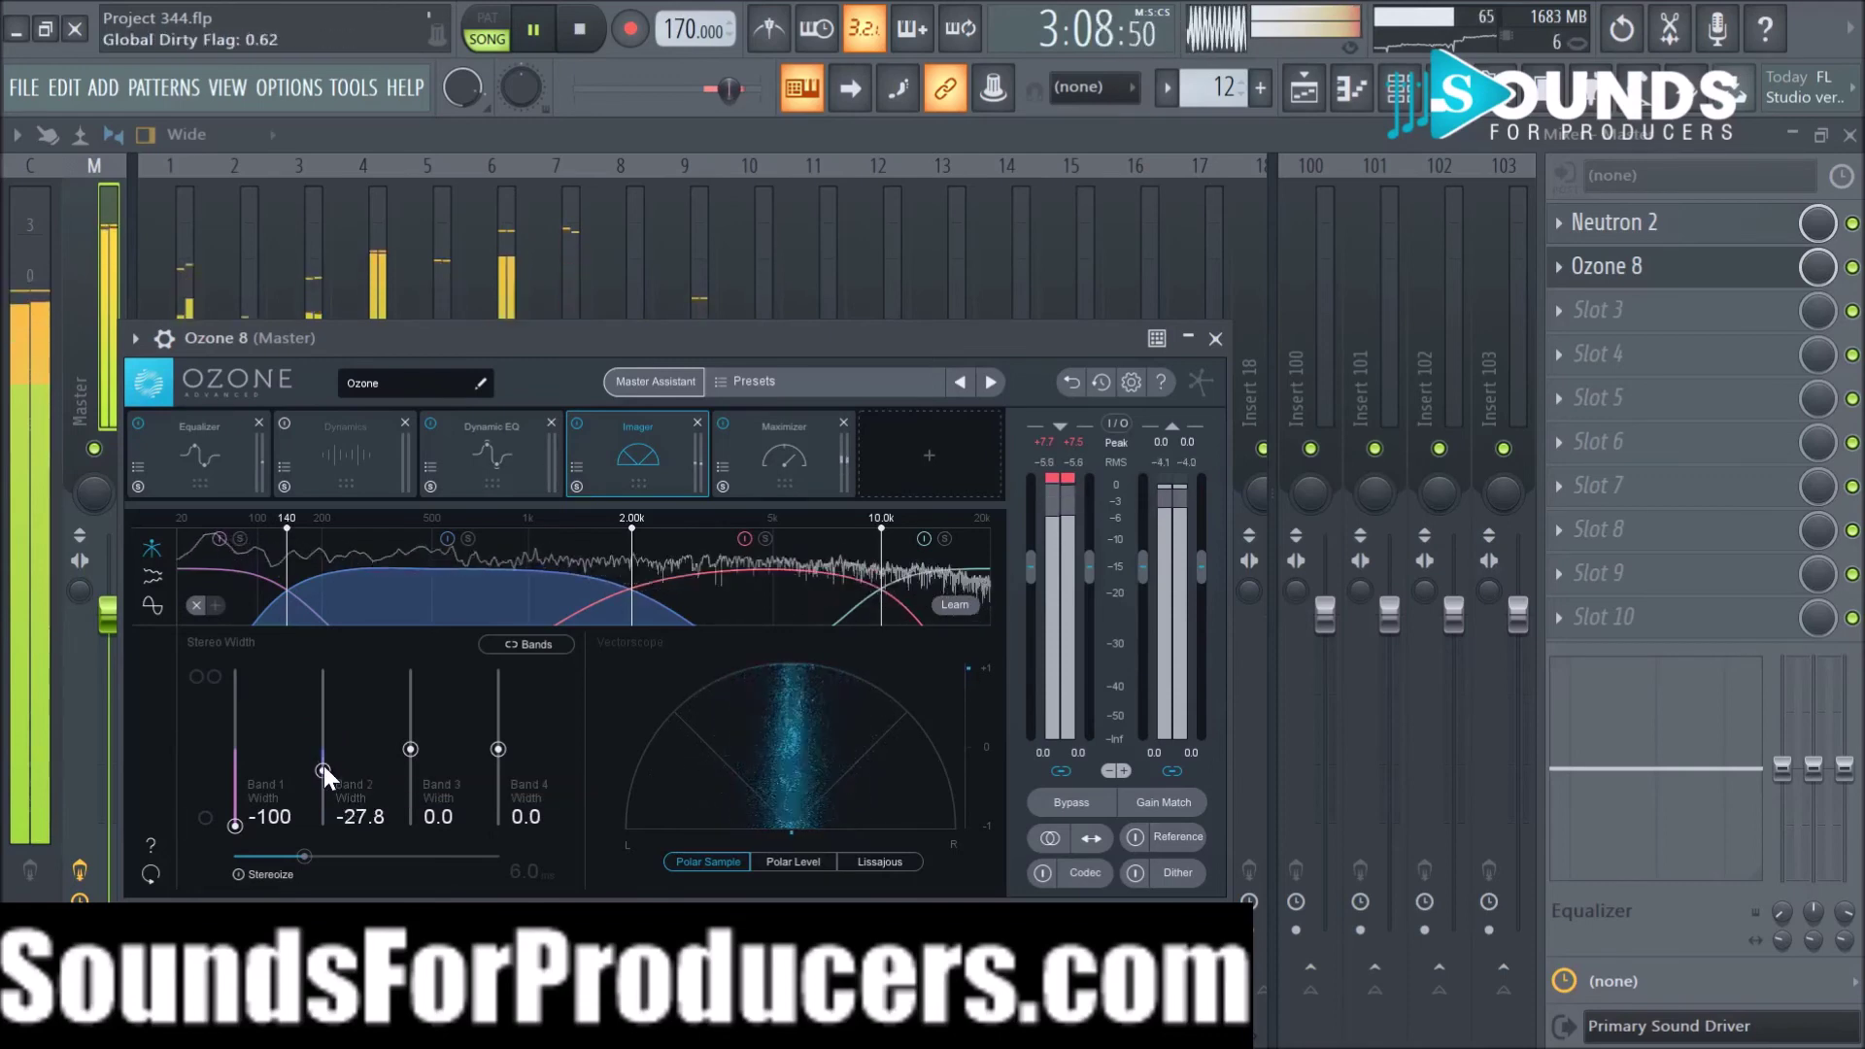
{"action": "left_click_drag", "start_coordinate": [323, 765], "coordinate": [324, 692]}
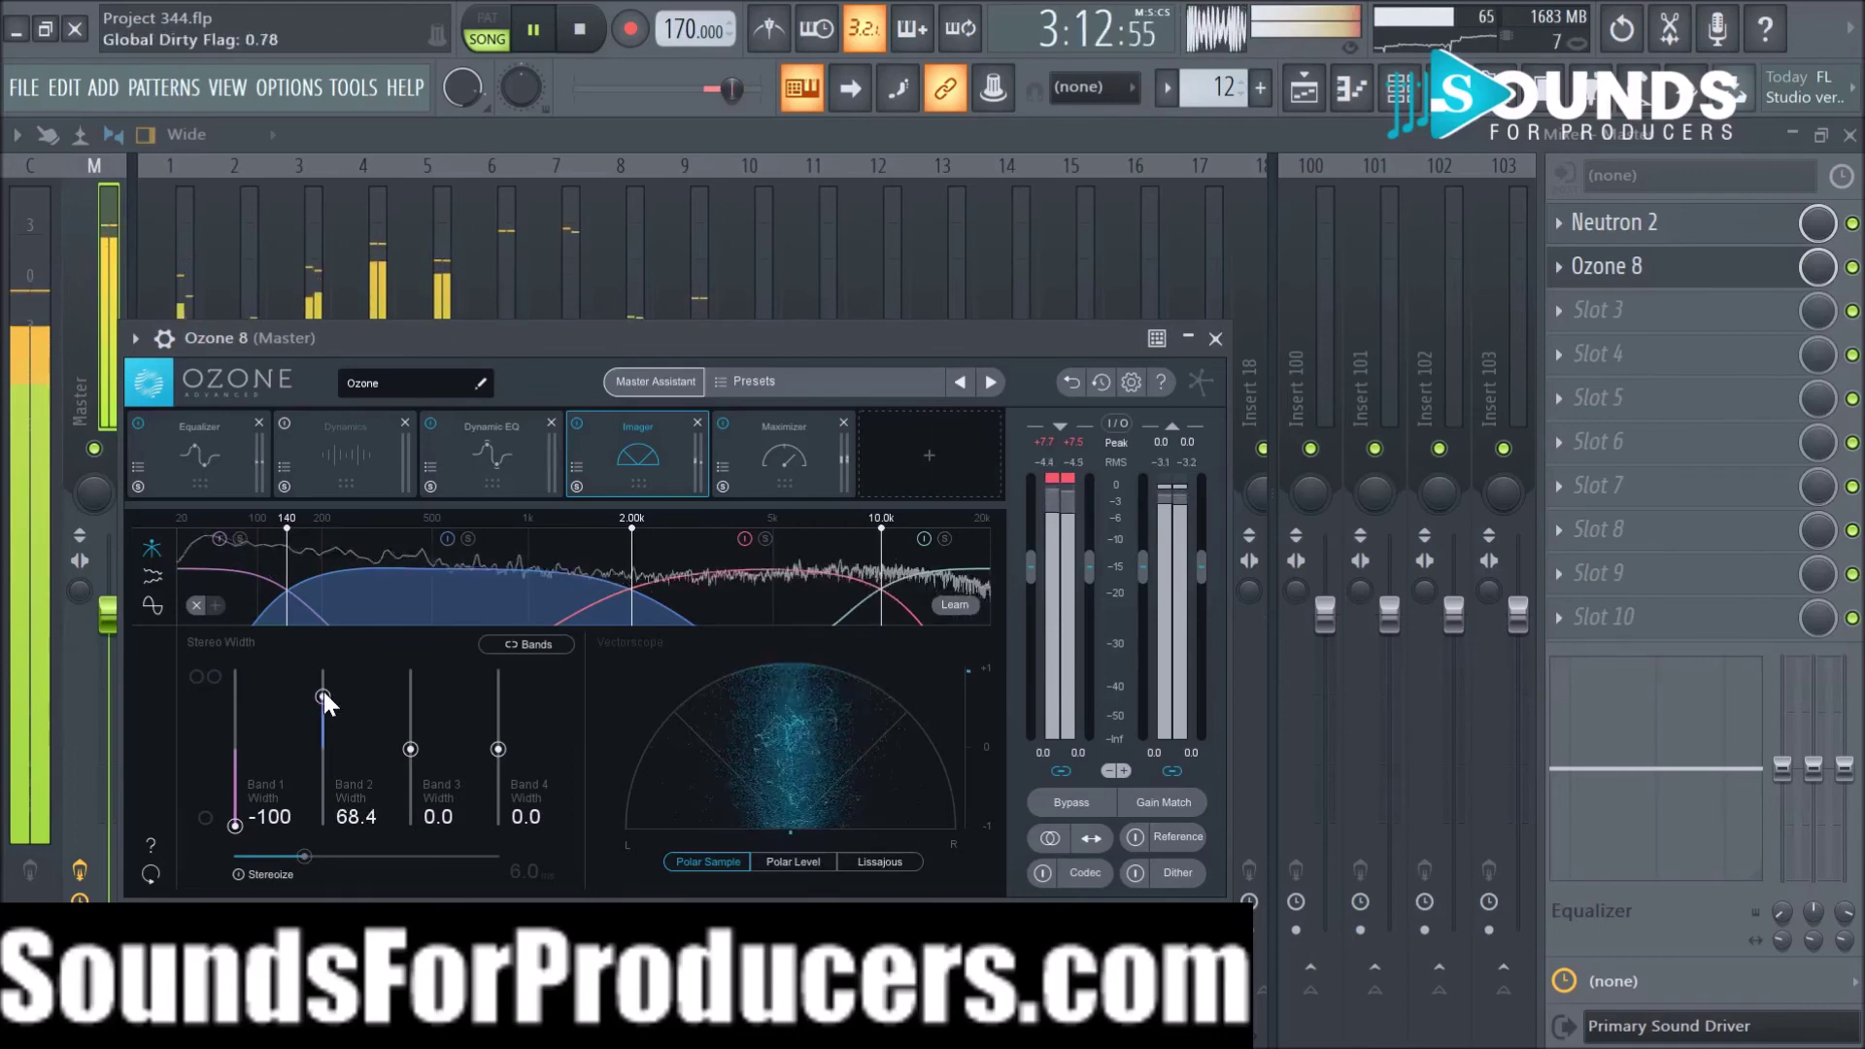
{"action": "left_click_drag", "start_coordinate": [324, 692], "coordinate": [324, 725]}
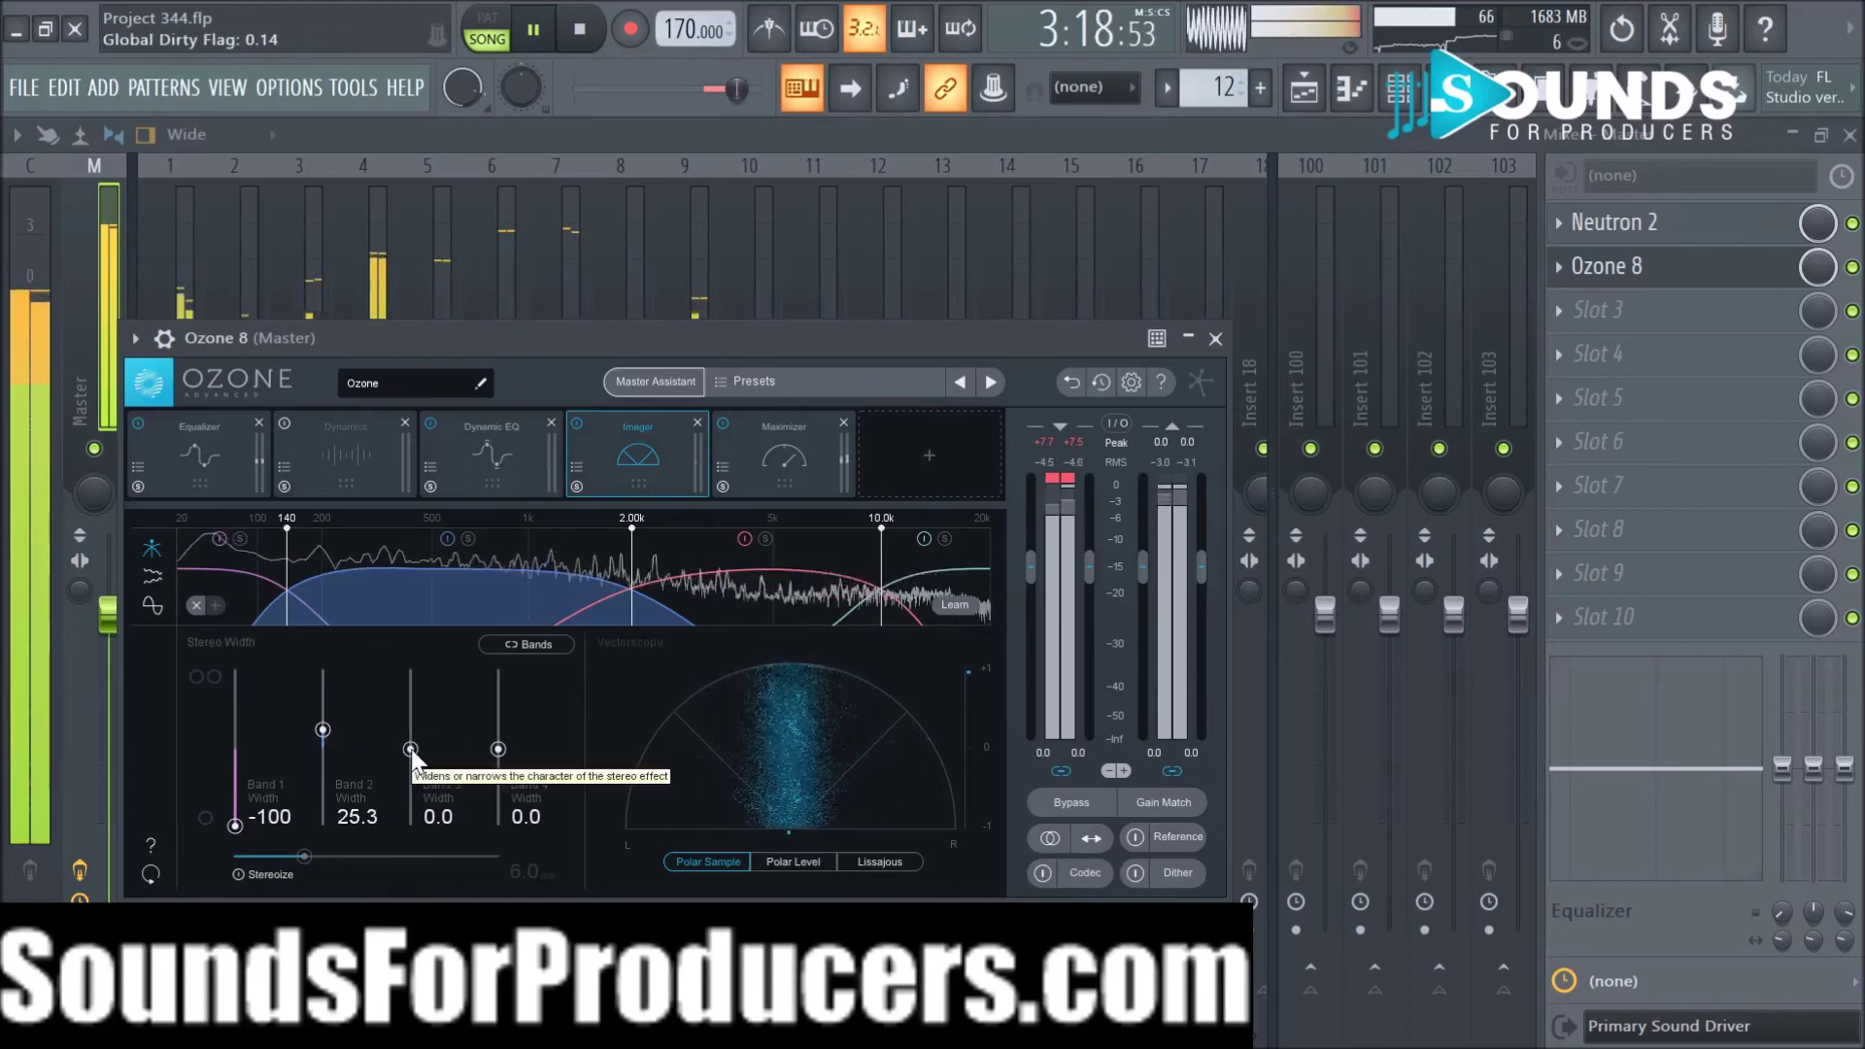
{"action": "left_click_drag", "start_coordinate": [411, 749], "coordinate": [411, 733]}
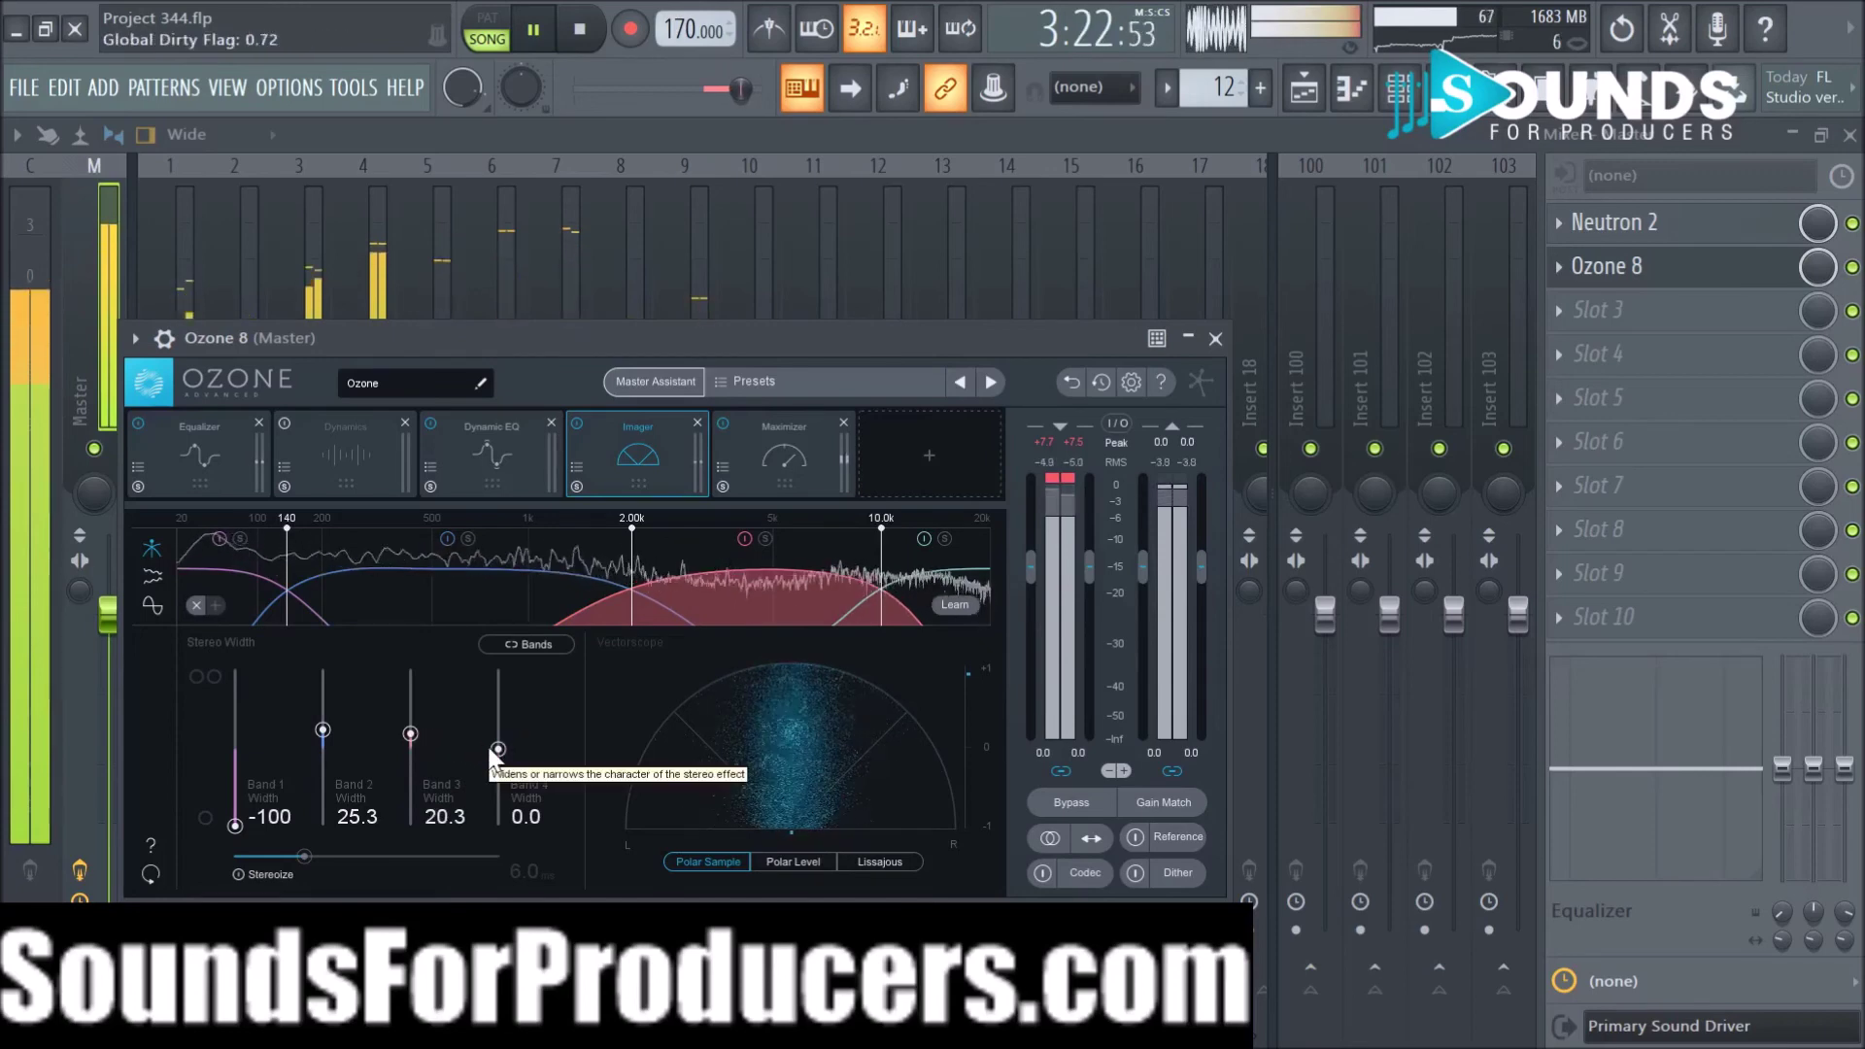
{"action": "left_click_drag", "start_coordinate": [491, 746], "coordinate": [497, 744]}
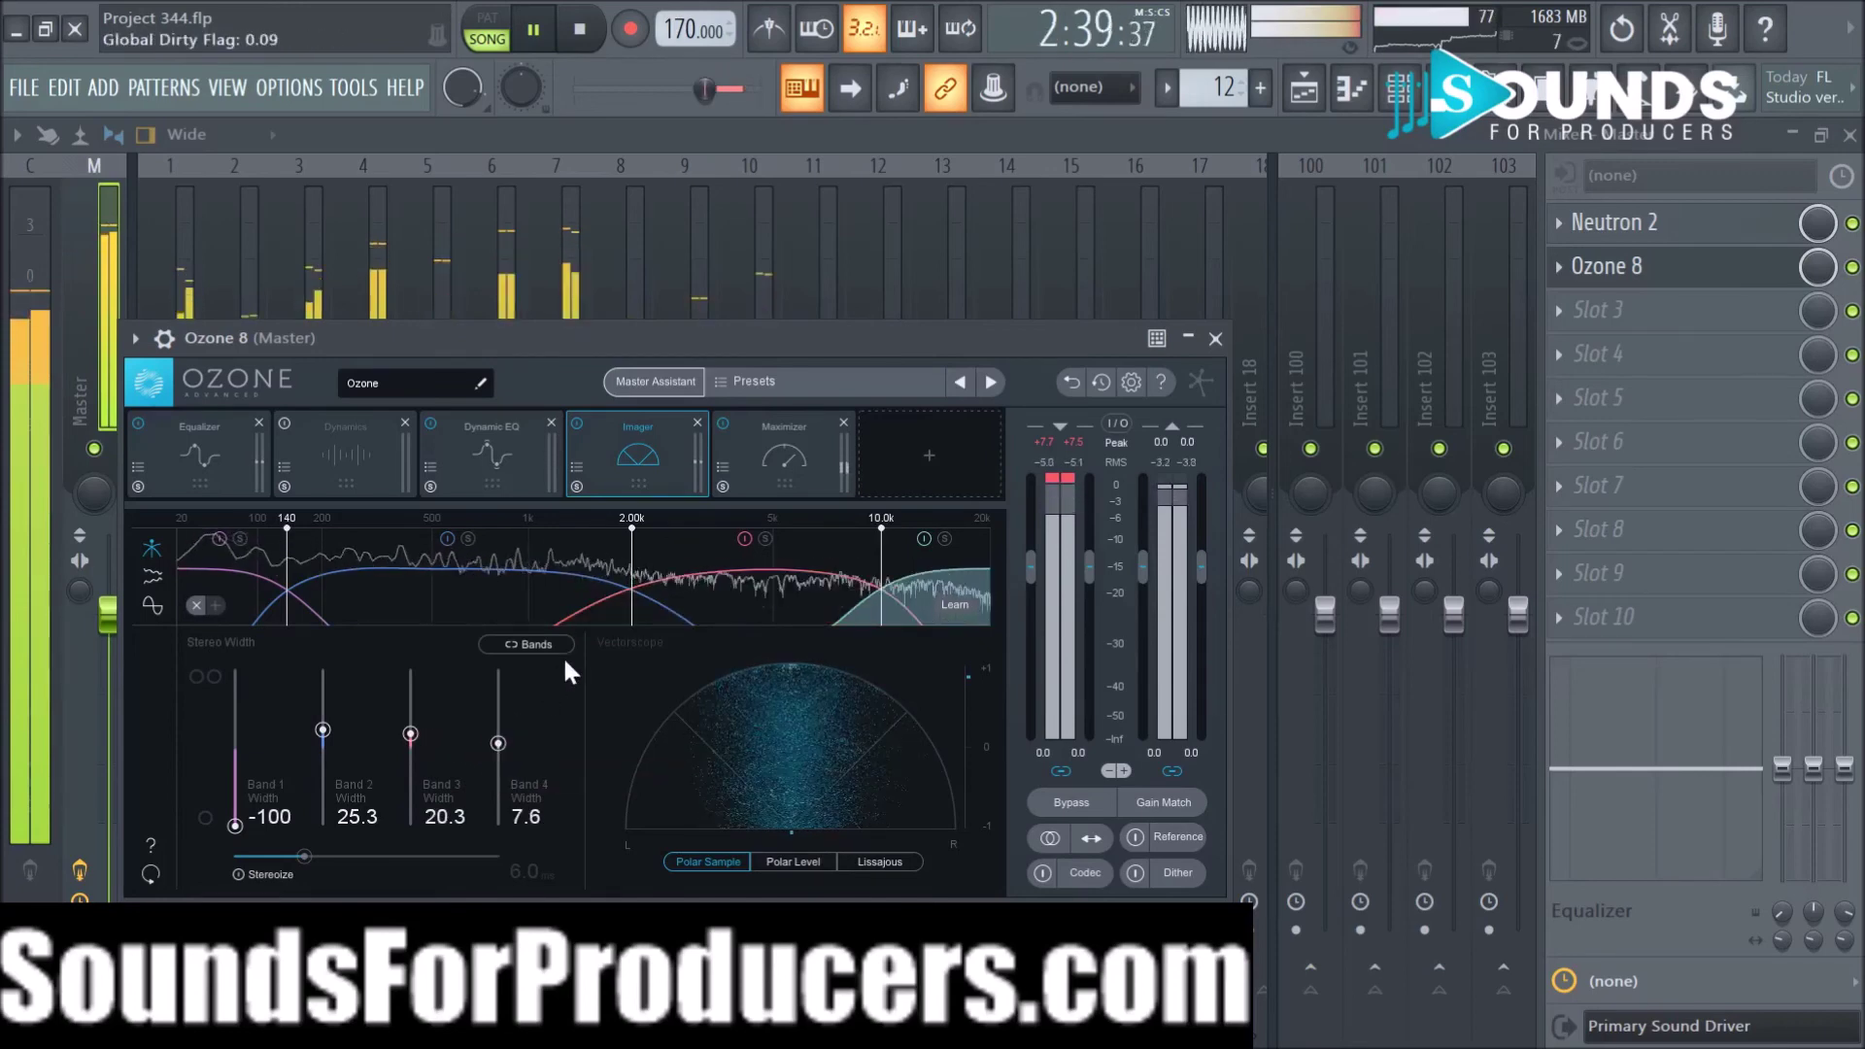
Step: Add a Vintage Tape module to the Ozone 8 chain, place it directly before the Maximizer, and reset the output peak indicator
{"action": "left_click", "coordinate": [923, 454]}
{"action": "left_click", "coordinate": [696, 585]}
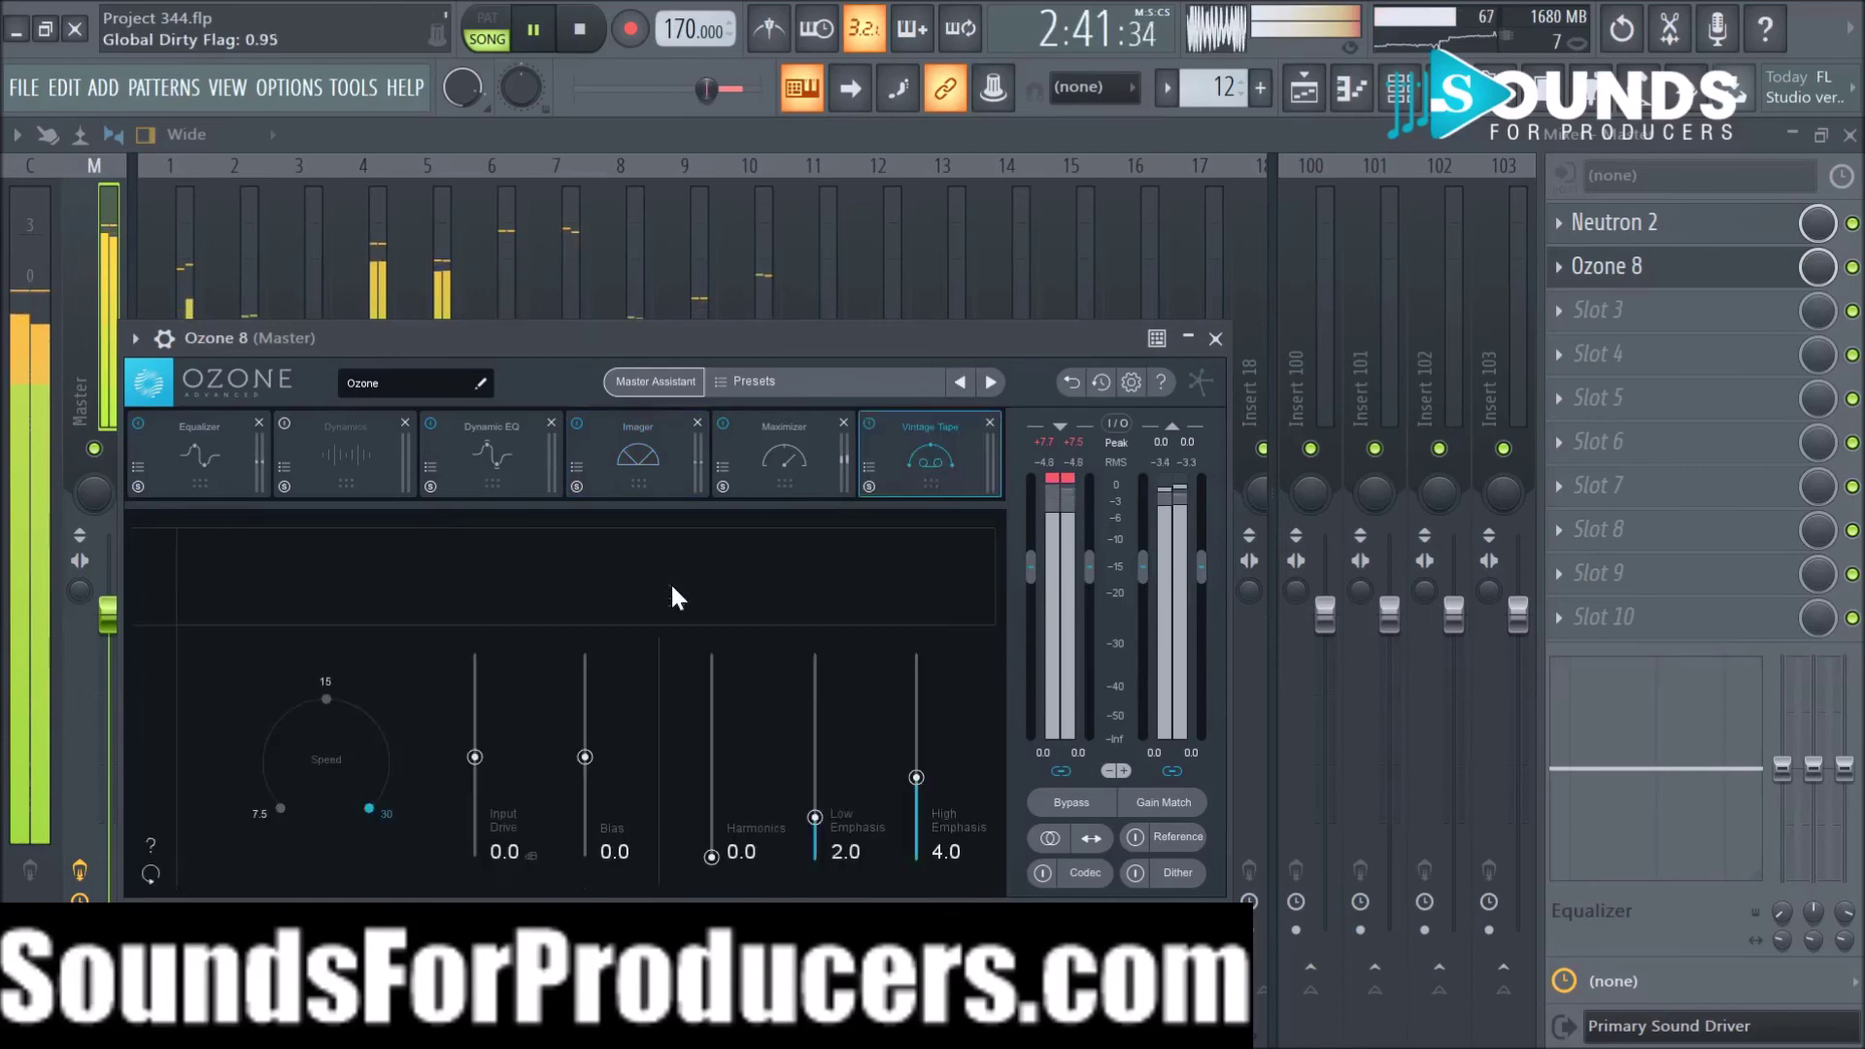
{"action": "left_click_drag", "start_coordinate": [923, 459], "coordinate": [821, 465]}
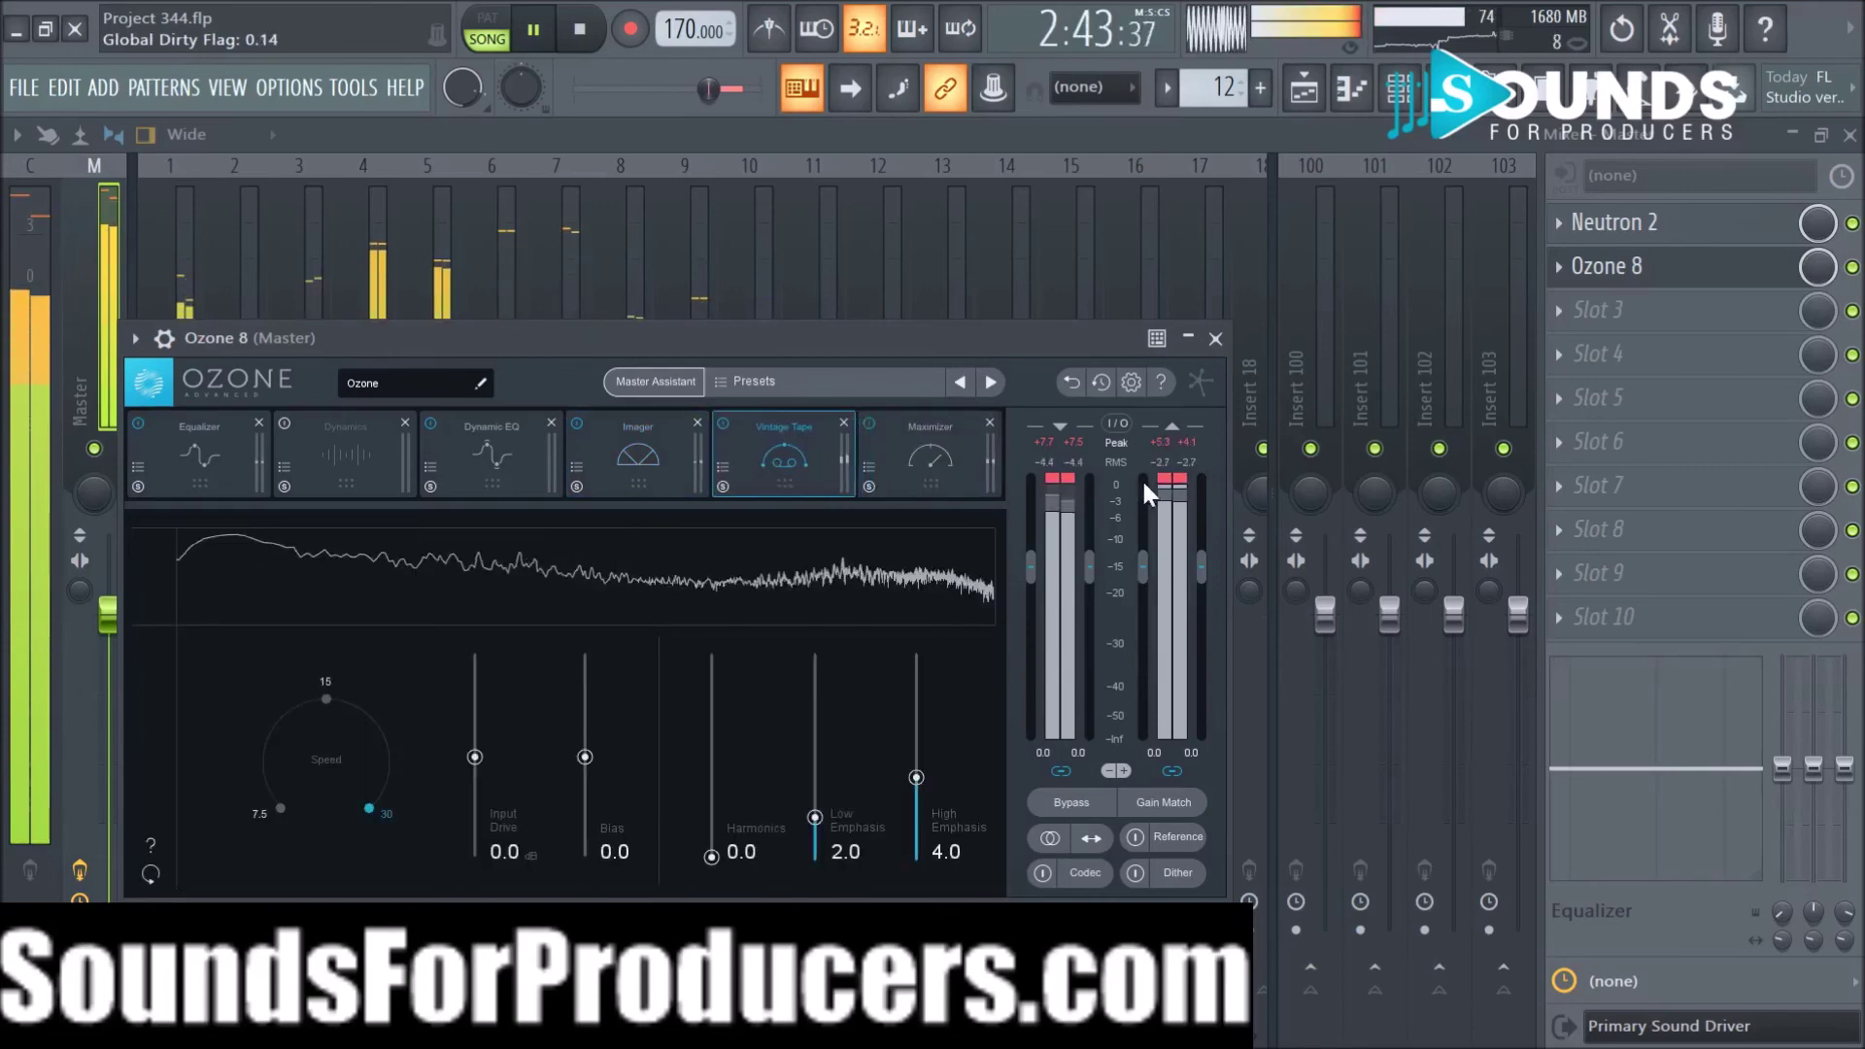
{"action": "left_click", "coordinate": [1161, 479]}
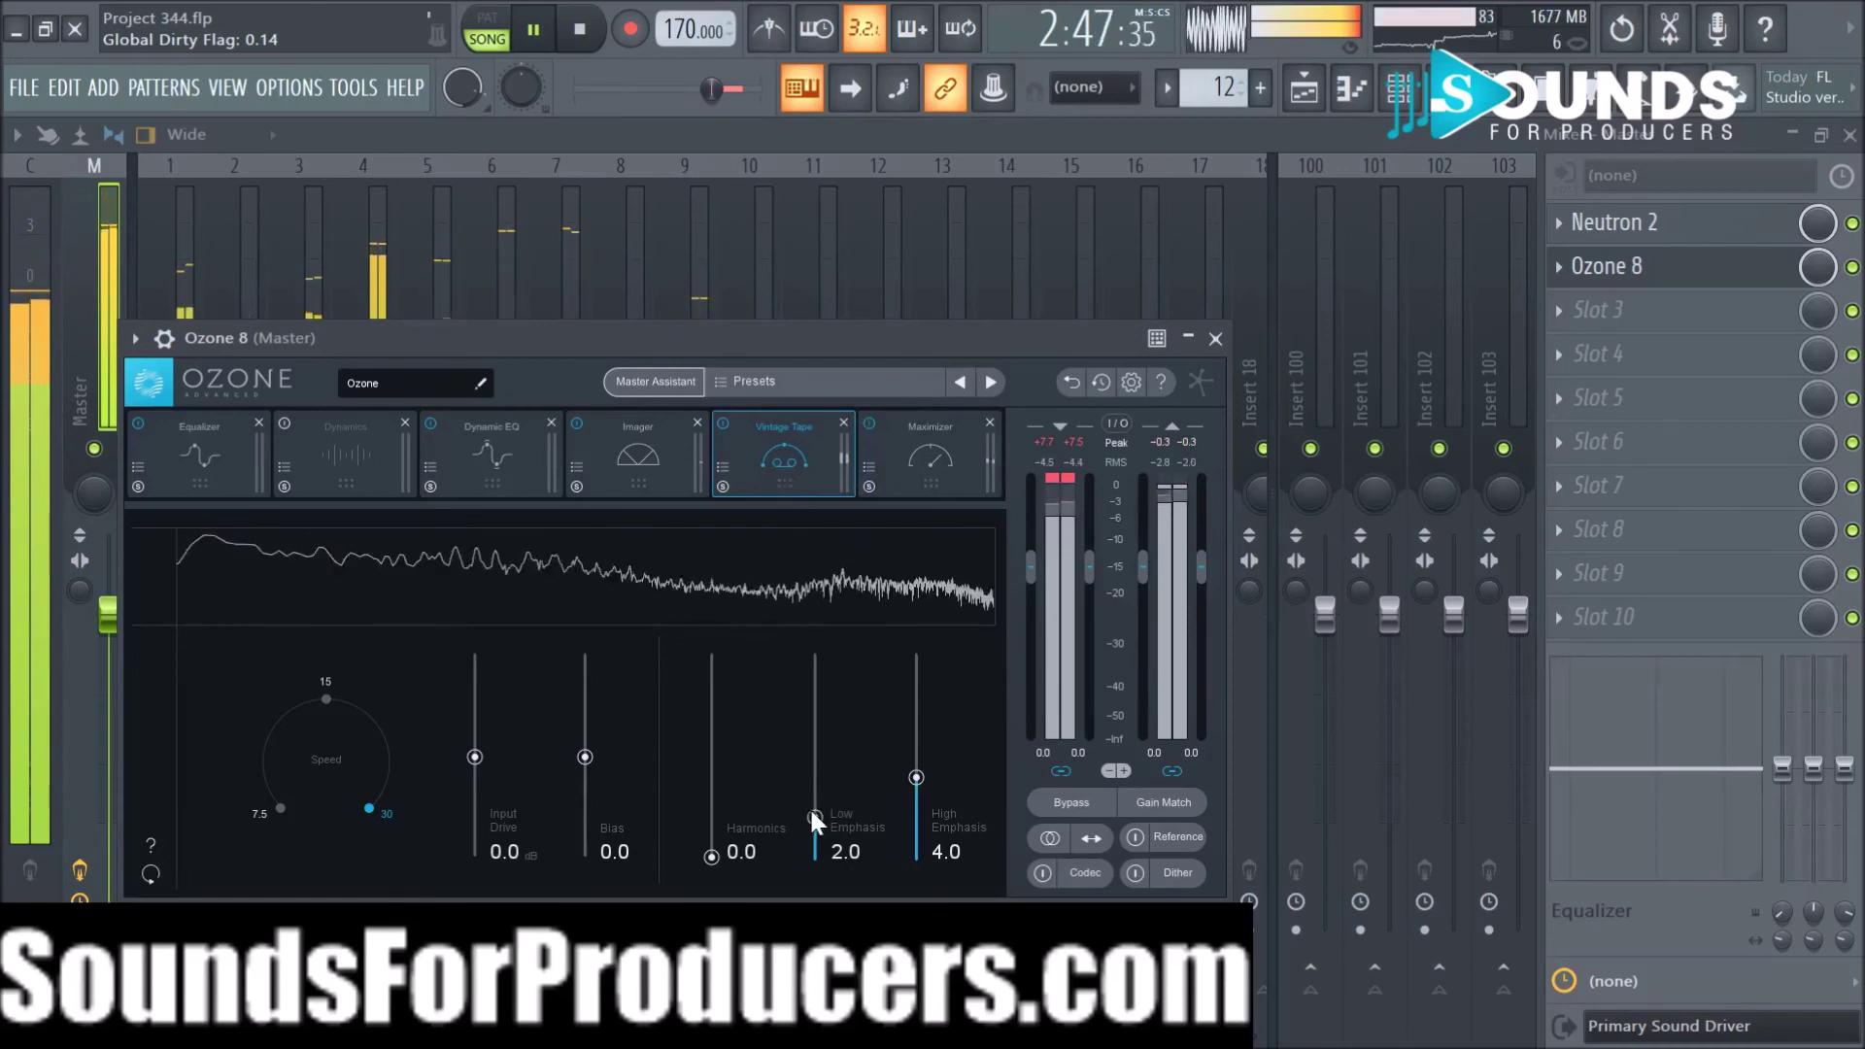
Step: Set Vintage Tape's Low Emphasis to 3.0 and High Emphasis to about 3.2, and briefly bypass the module to compare the sound
{"action": "scroll", "coordinate": [816, 816], "scroll_direction": "up", "scroll_amount": 1}
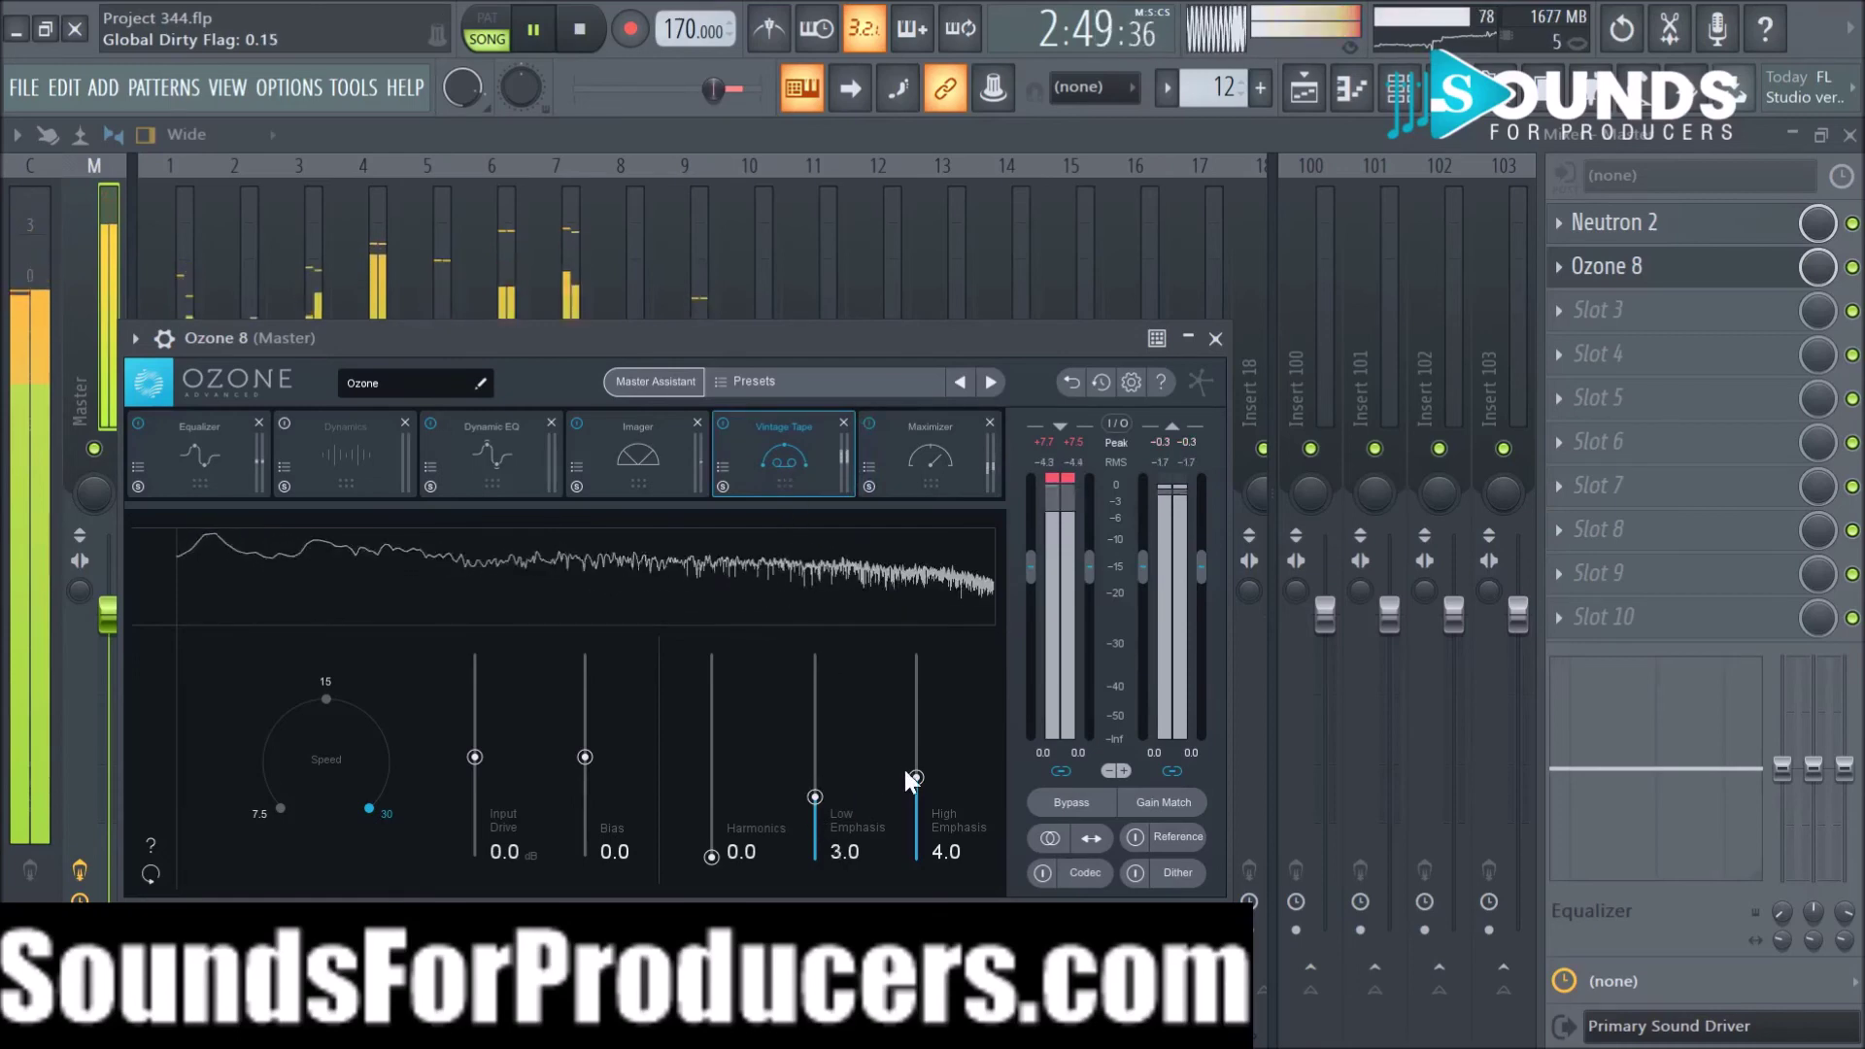
{"action": "left_click_drag", "start_coordinate": [913, 777], "coordinate": [912, 802]}
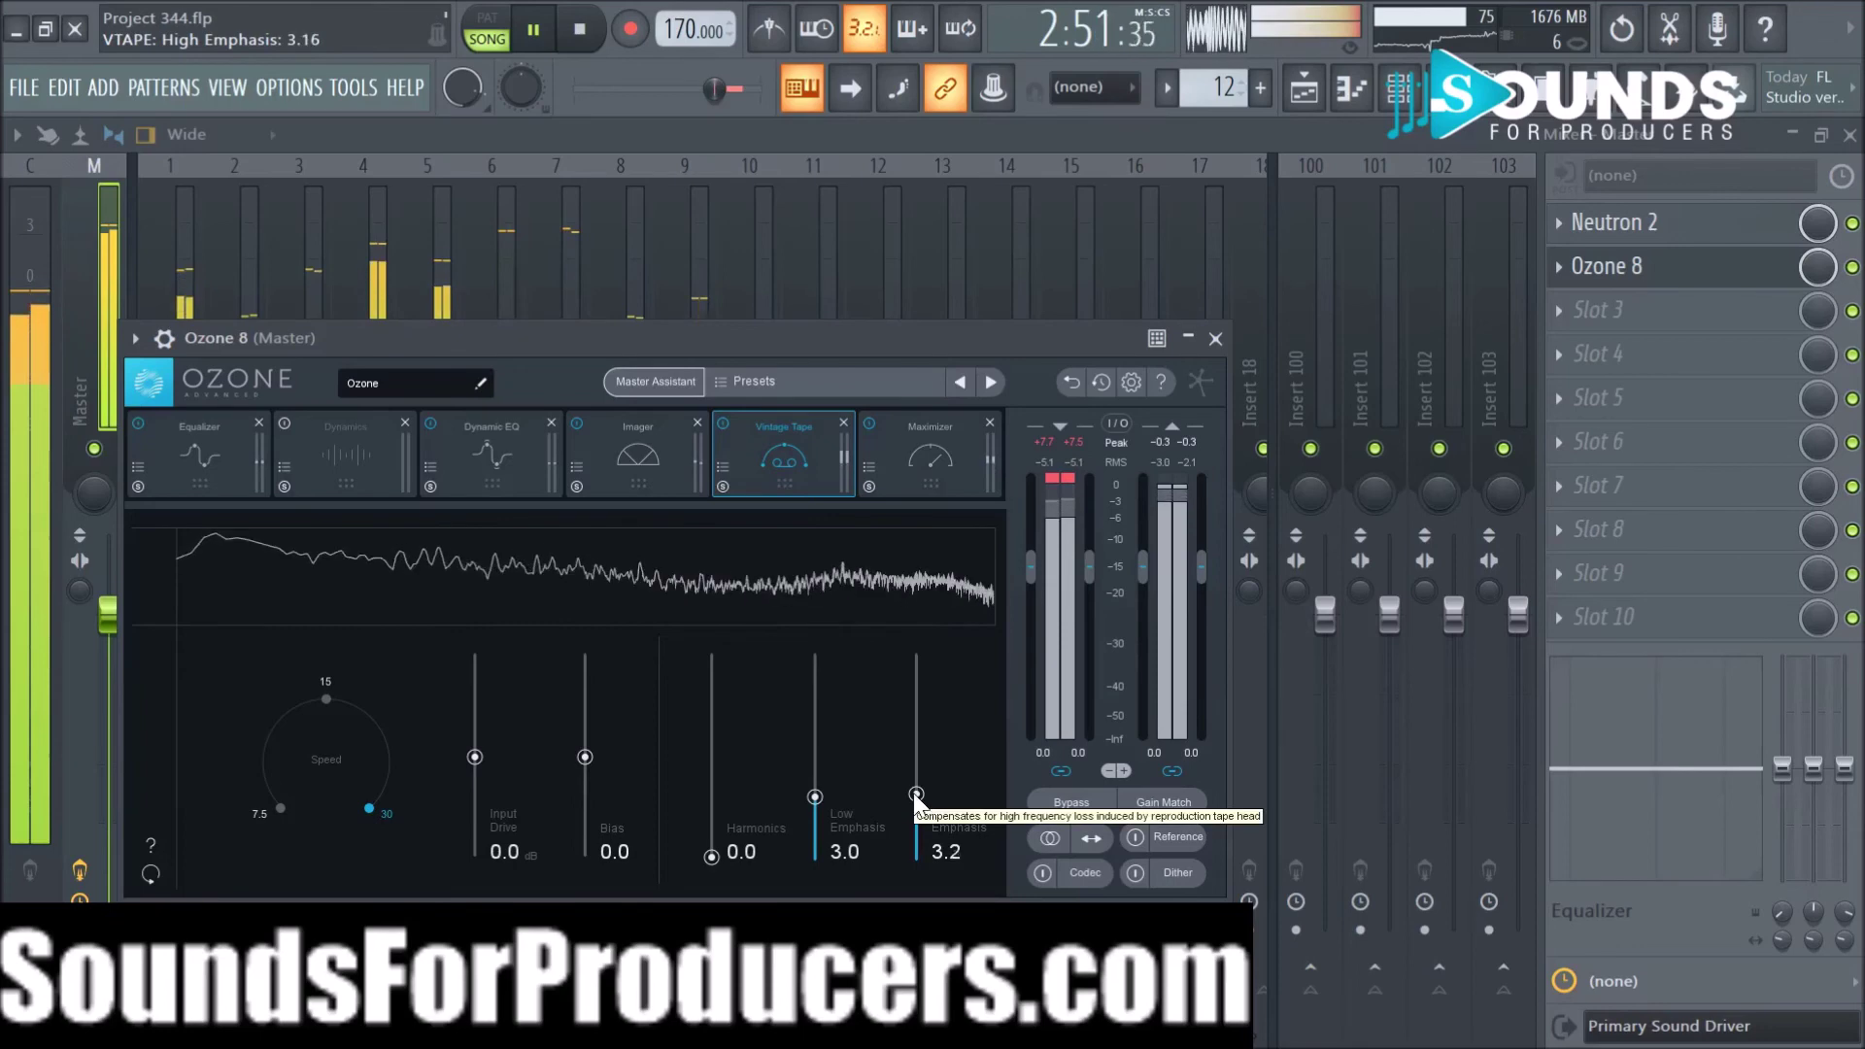
{"action": "left_click", "coordinate": [923, 470]}
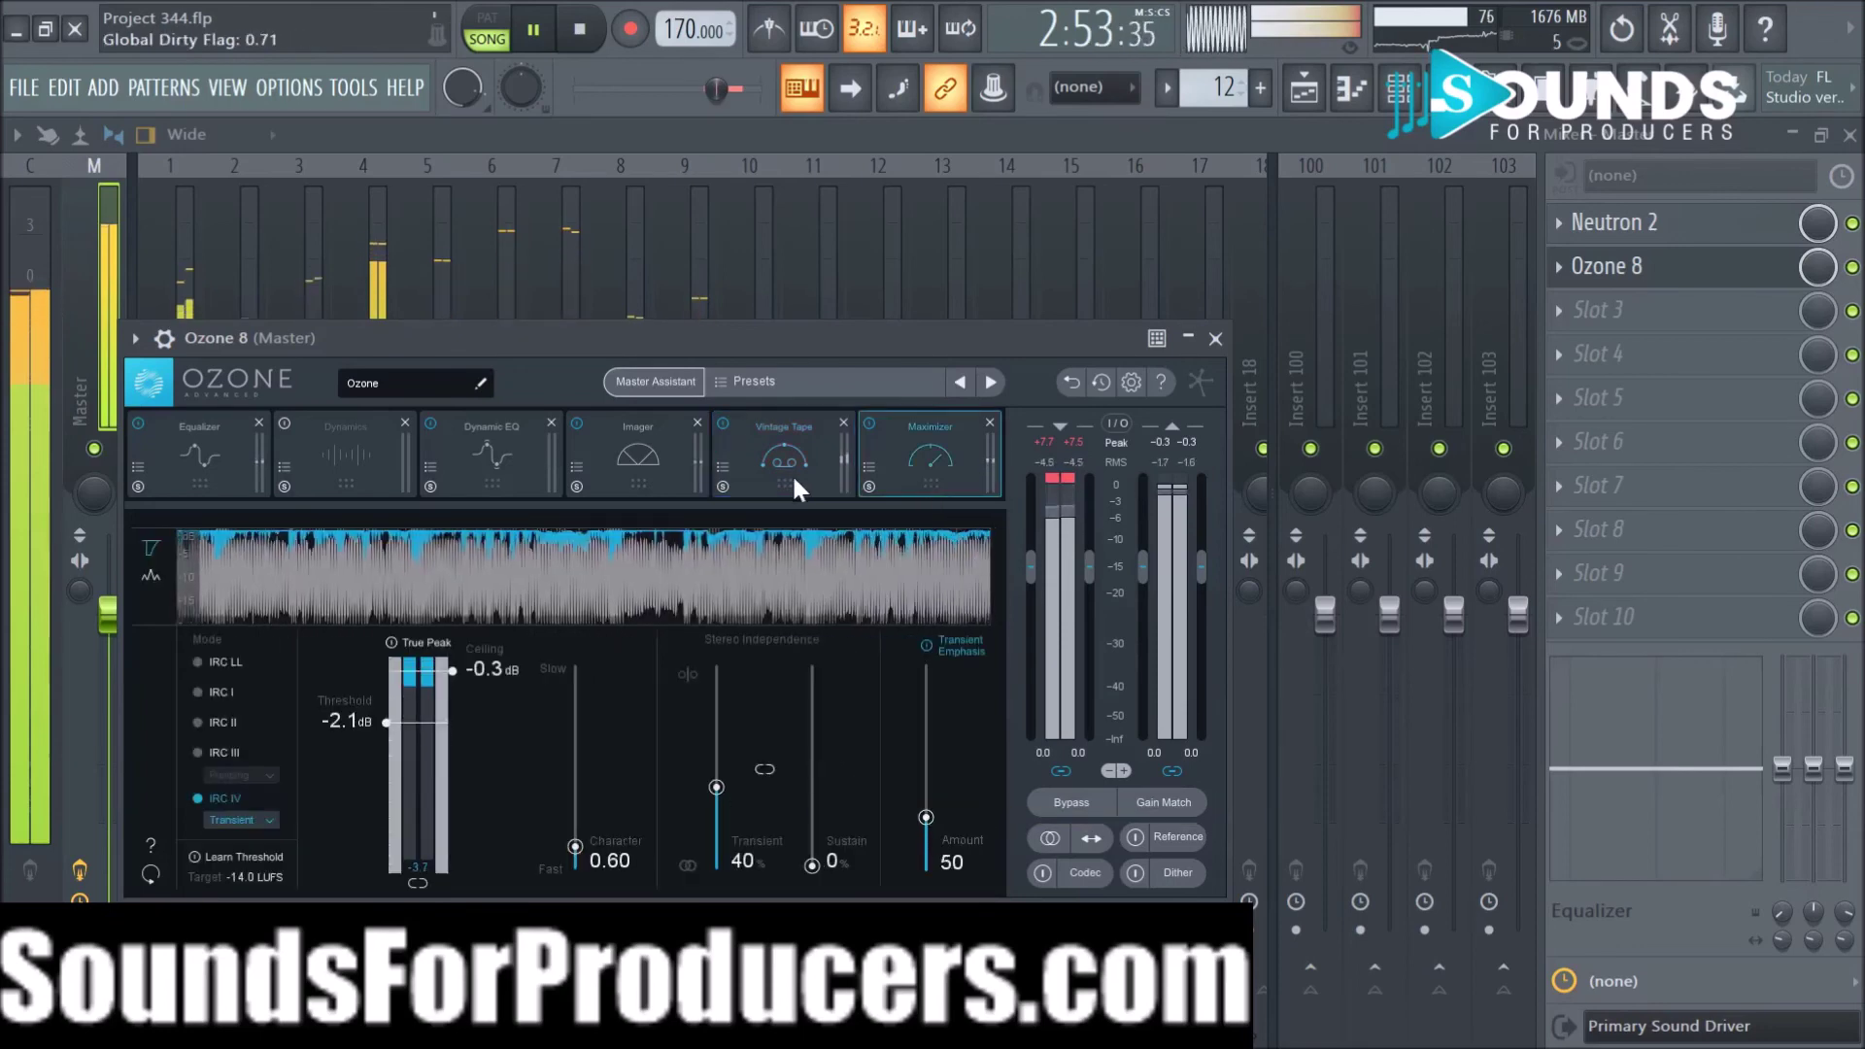
{"action": "left_click", "coordinate": [762, 463]}
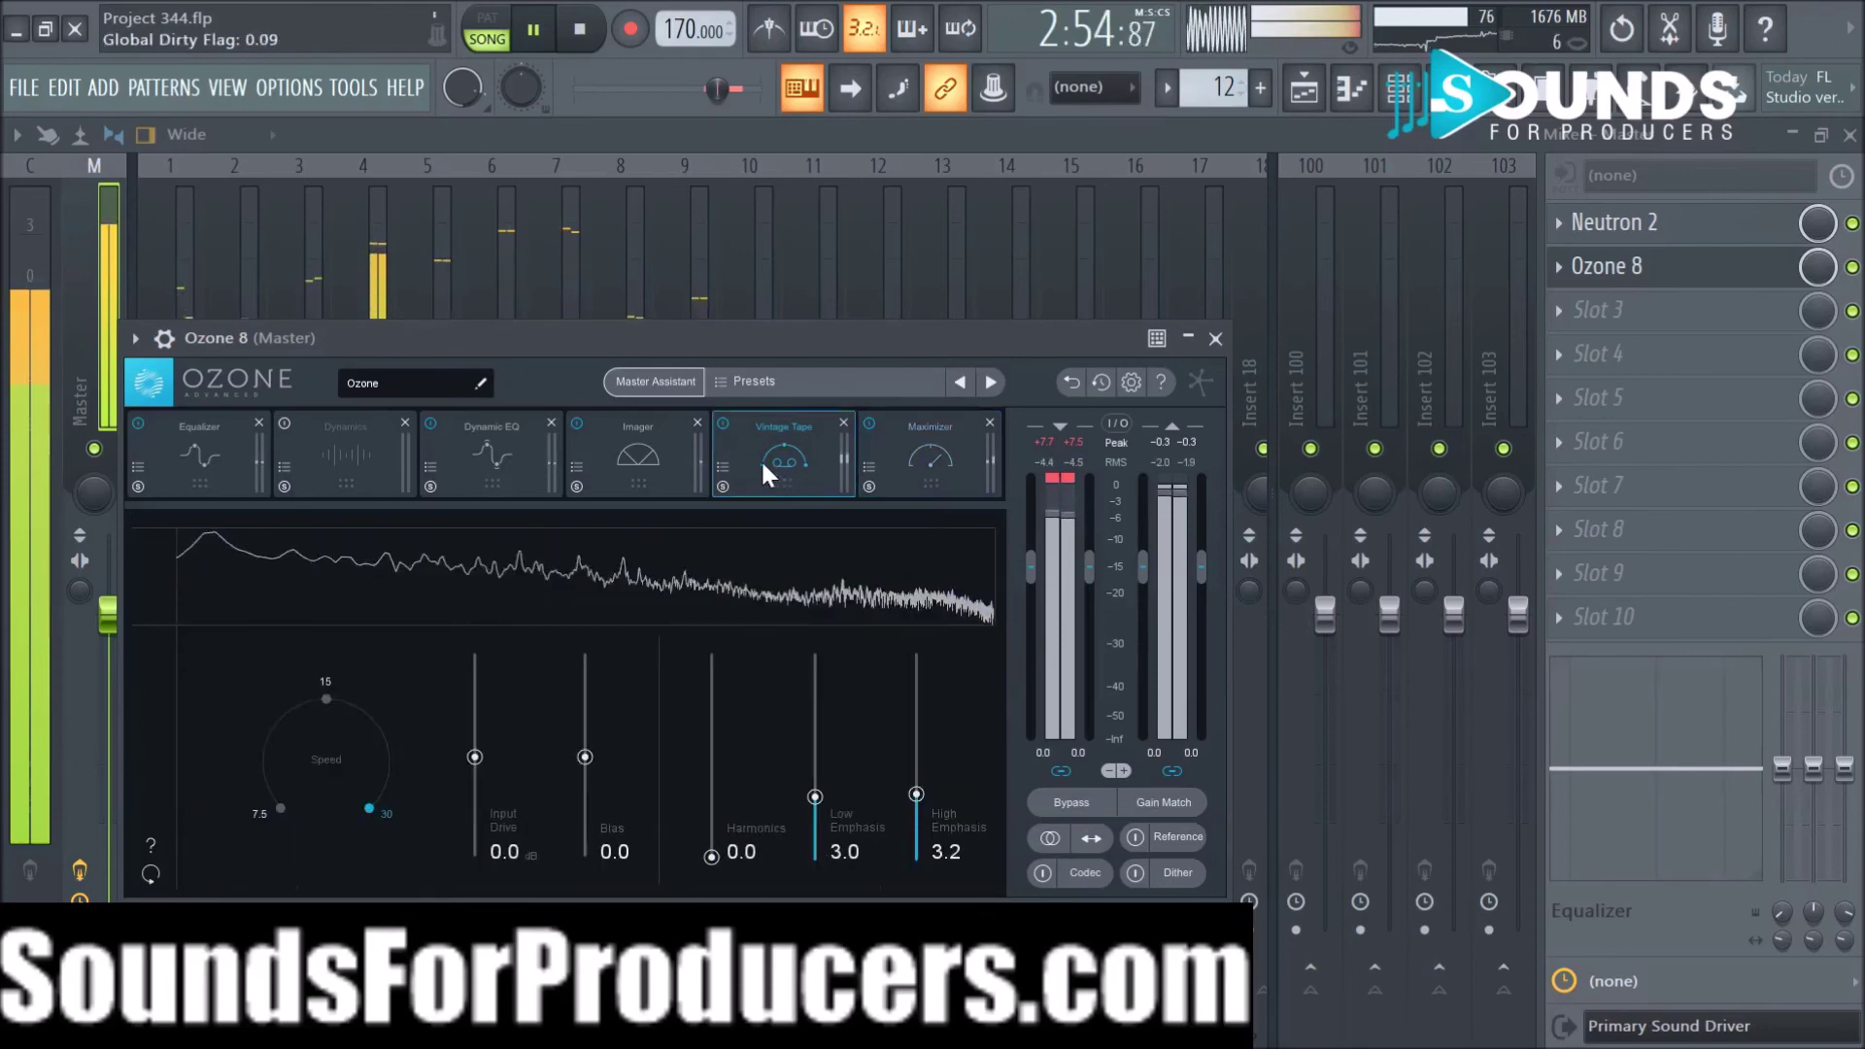
{"action": "left_click", "coordinate": [721, 423]}
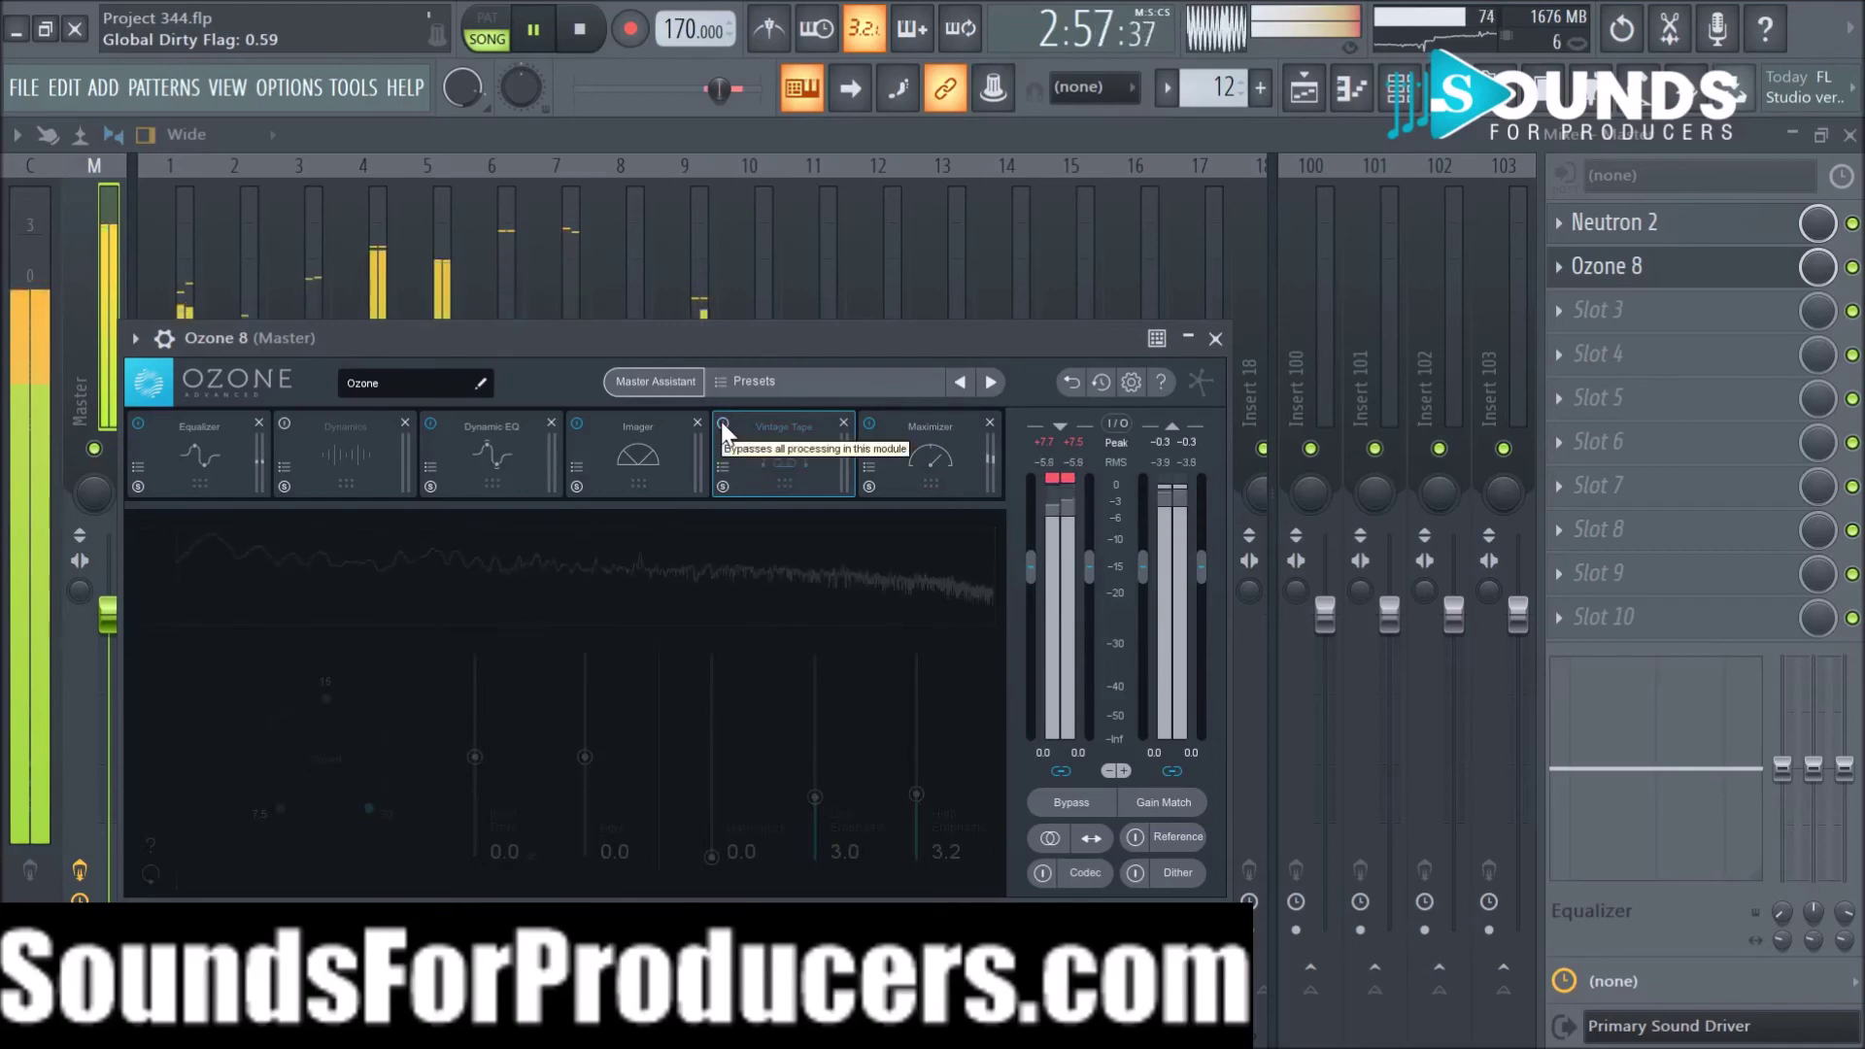
{"action": "left_click", "coordinate": [721, 422]}
Step: Set the Maximizer ceiling to 0.0 dB and the threshold to about -1.1 dB, auditioning the other IRC modes but keeping IRC IV
{"action": "left_click", "coordinate": [918, 466]}
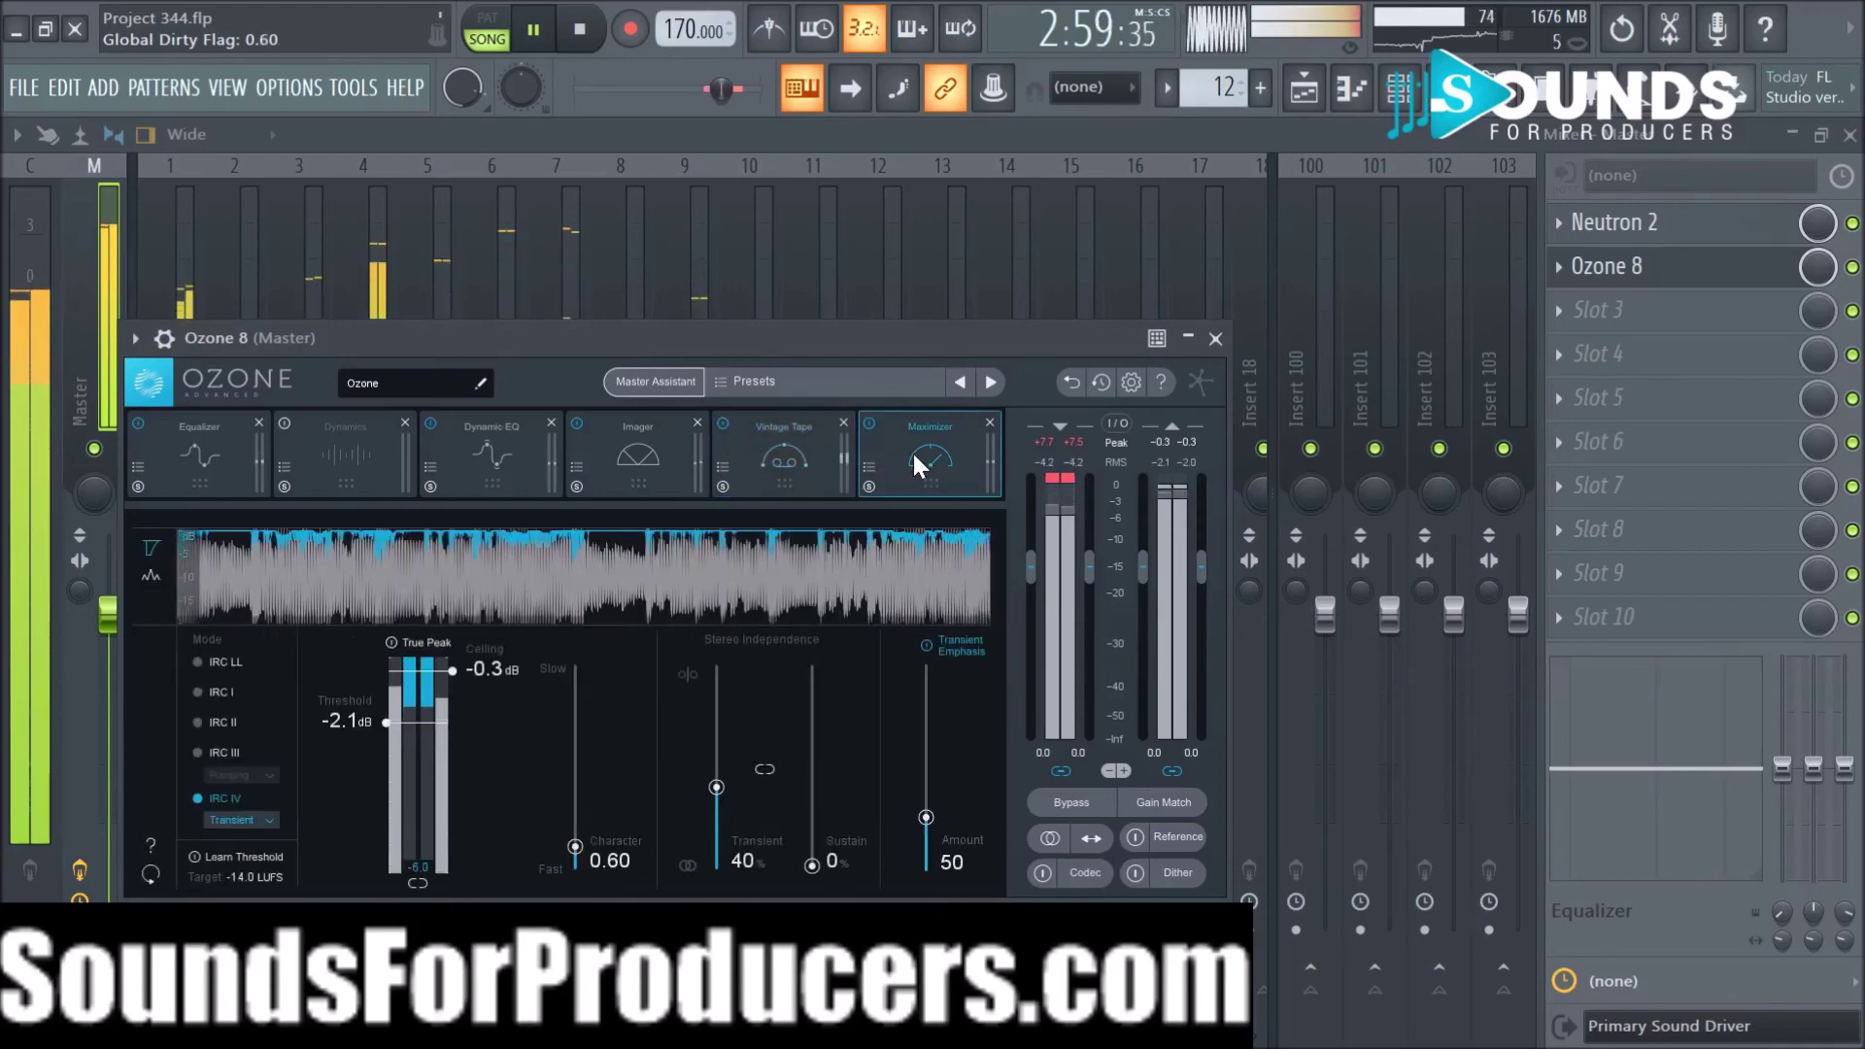
{"action": "left_click_drag", "start_coordinate": [448, 663], "coordinate": [449, 653]}
{"action": "left_click", "coordinate": [218, 662]}
{"action": "left_click", "coordinate": [219, 688]}
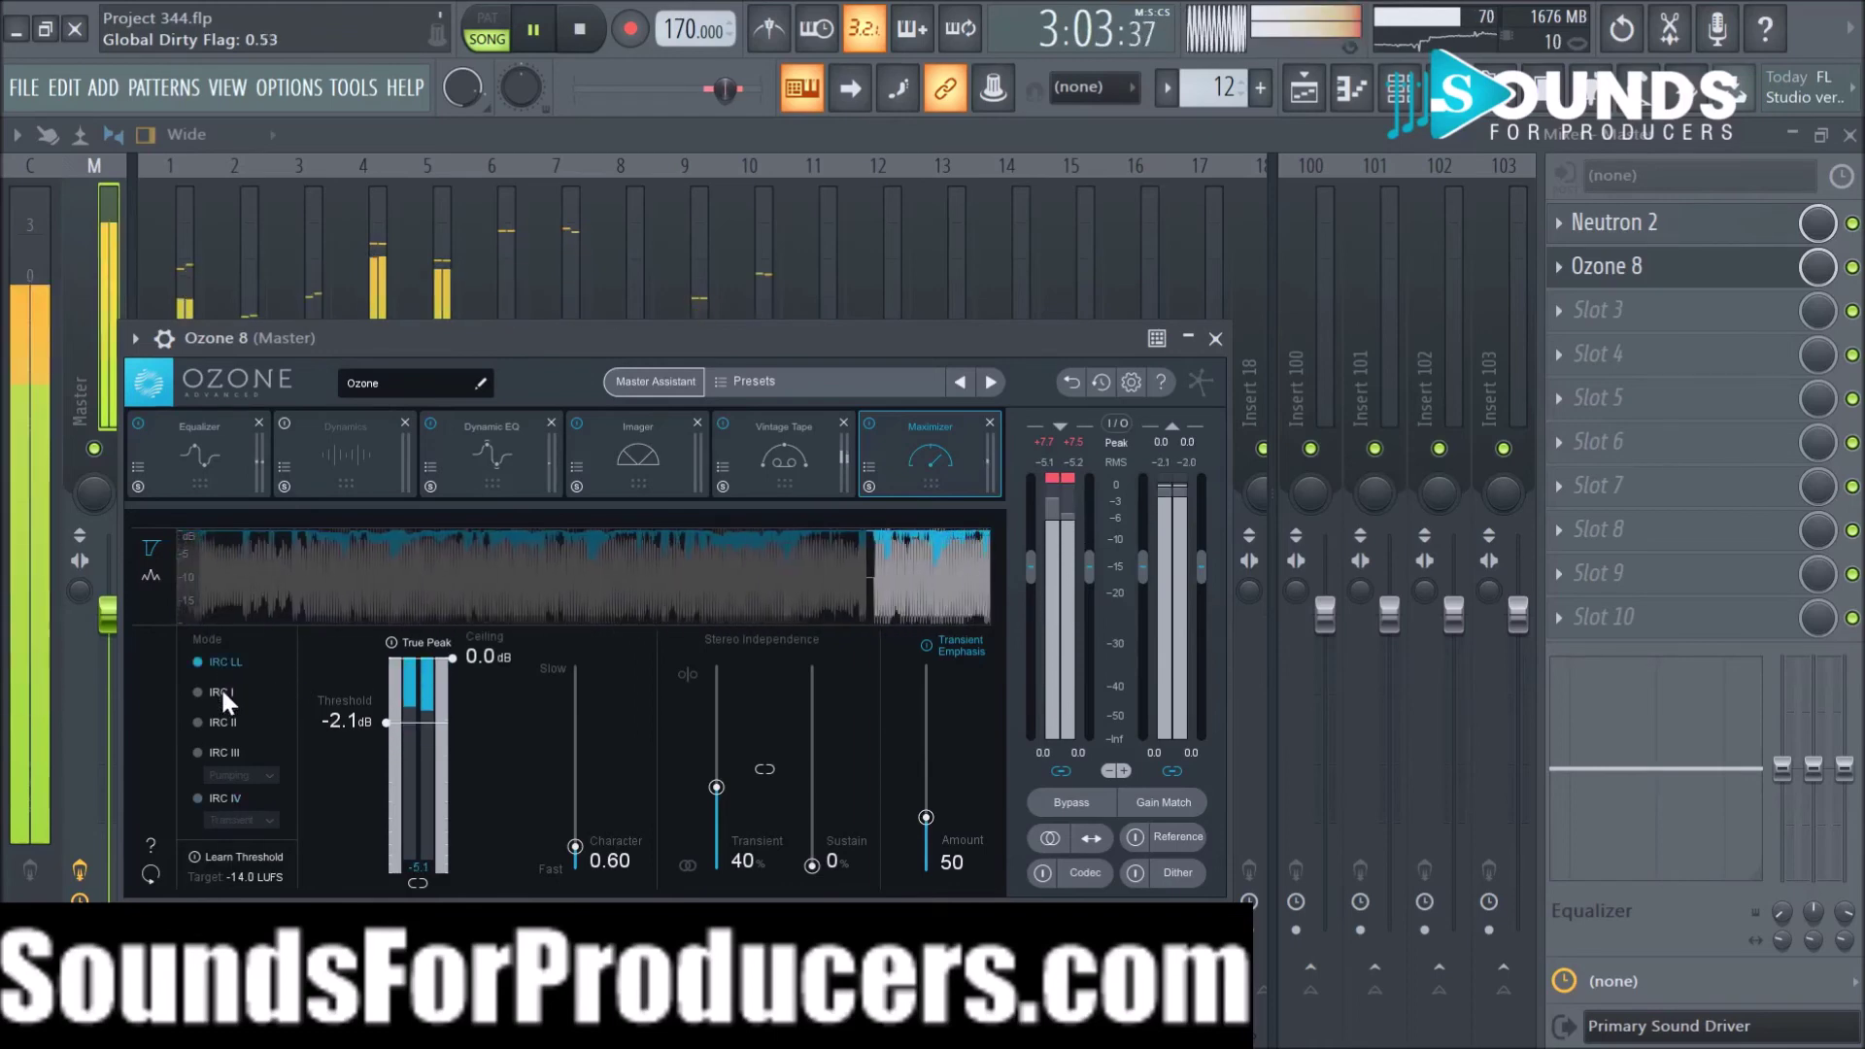
{"action": "left_click", "coordinate": [223, 721]}
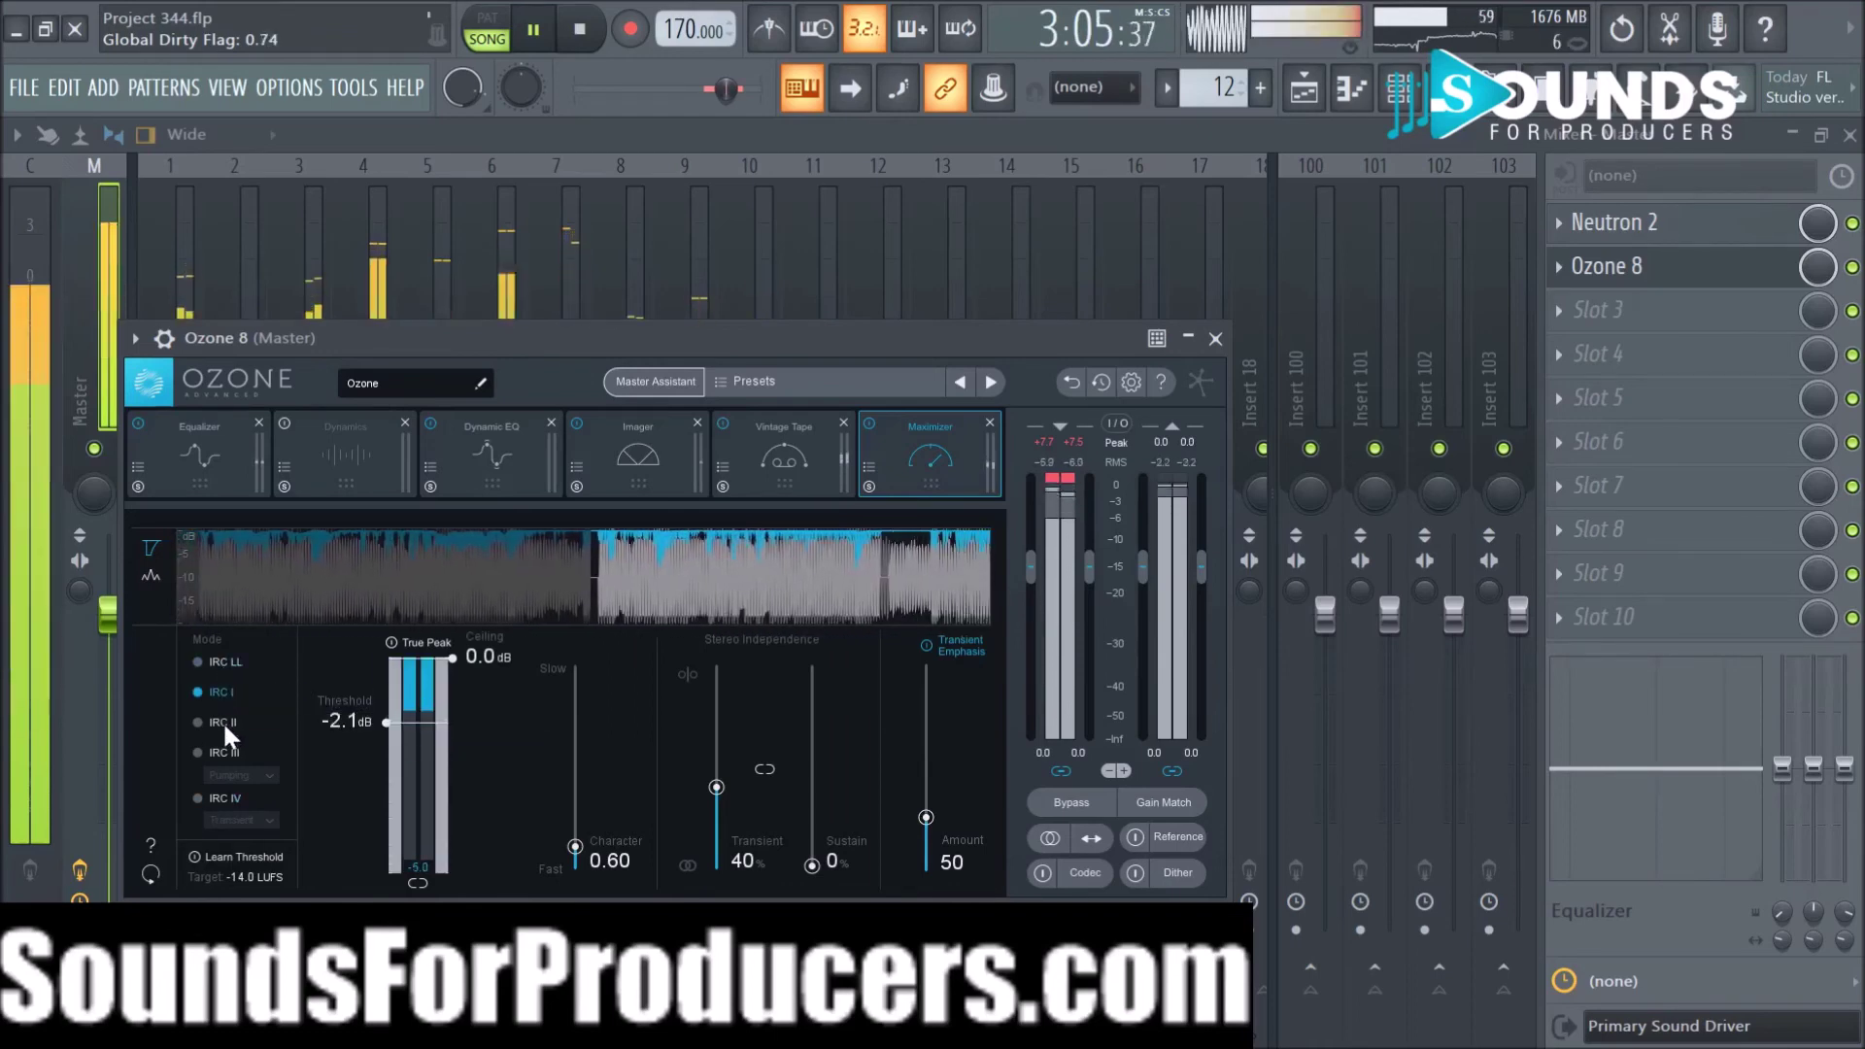
{"action": "left_click", "coordinate": [225, 748]}
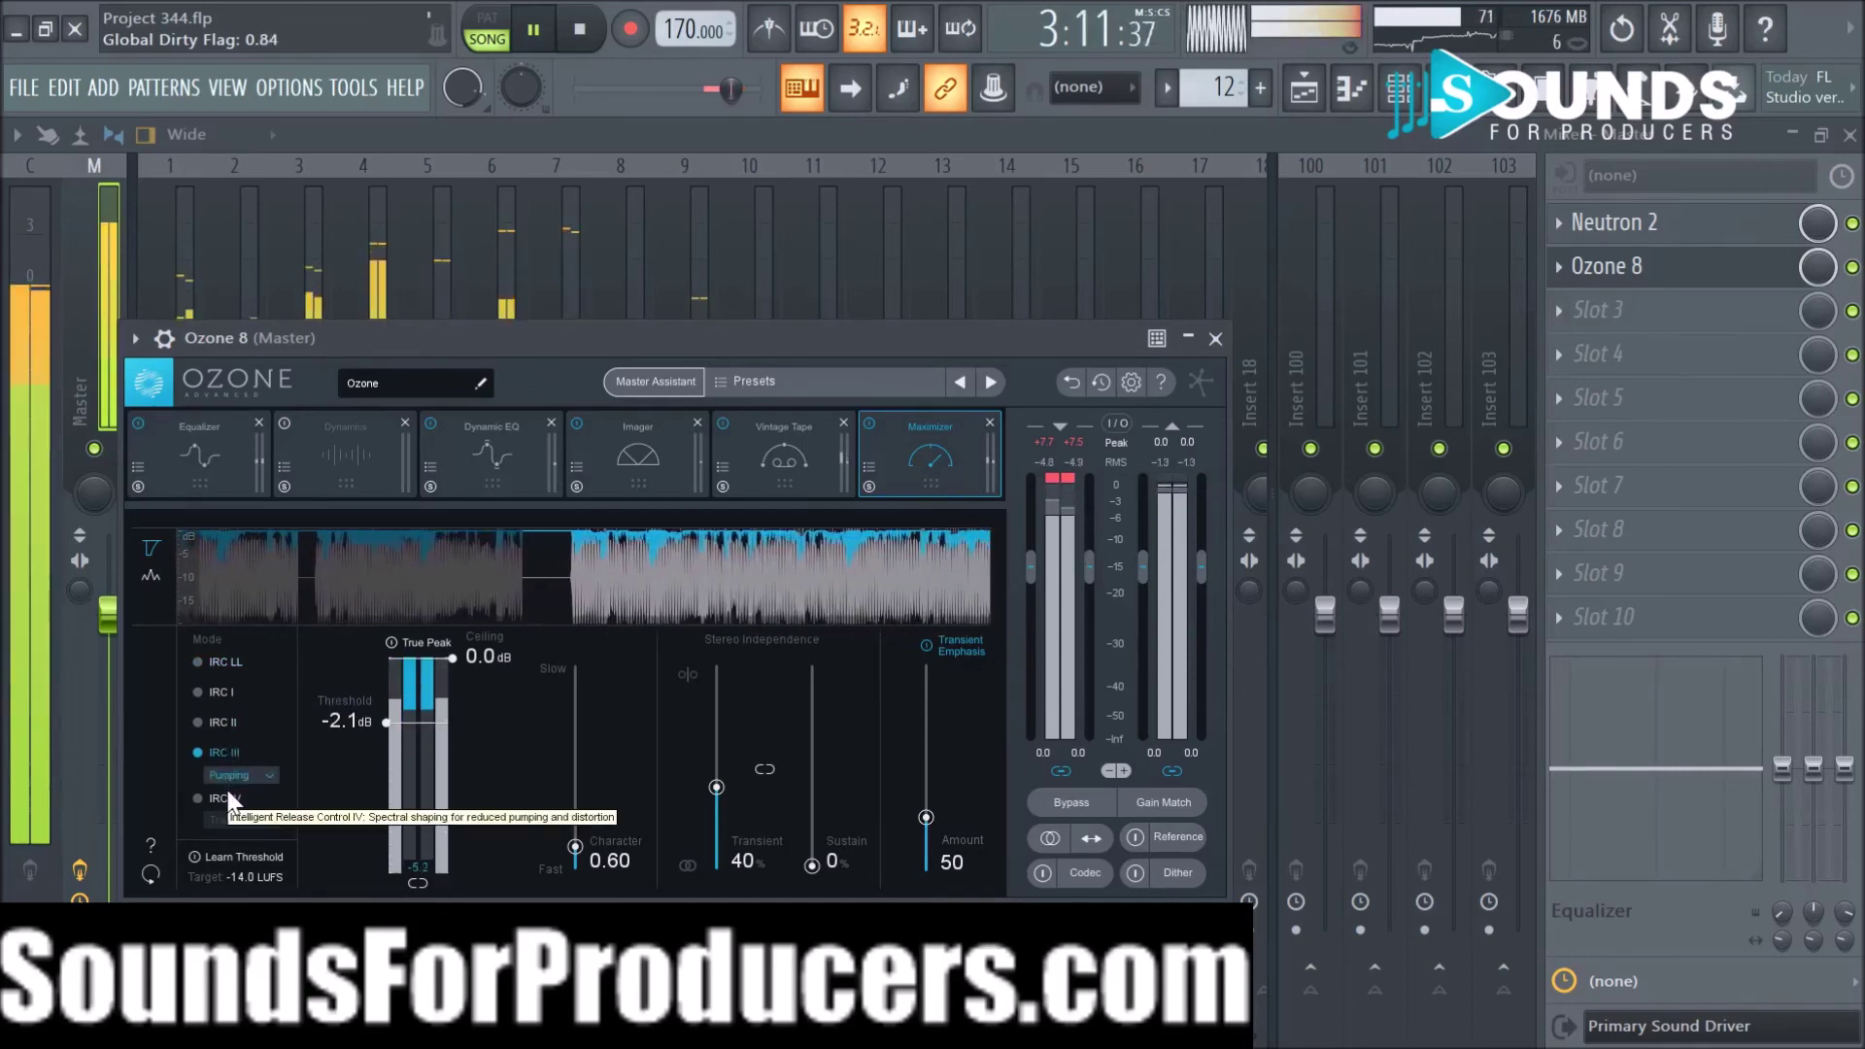
{"action": "left_click", "coordinate": [228, 797]}
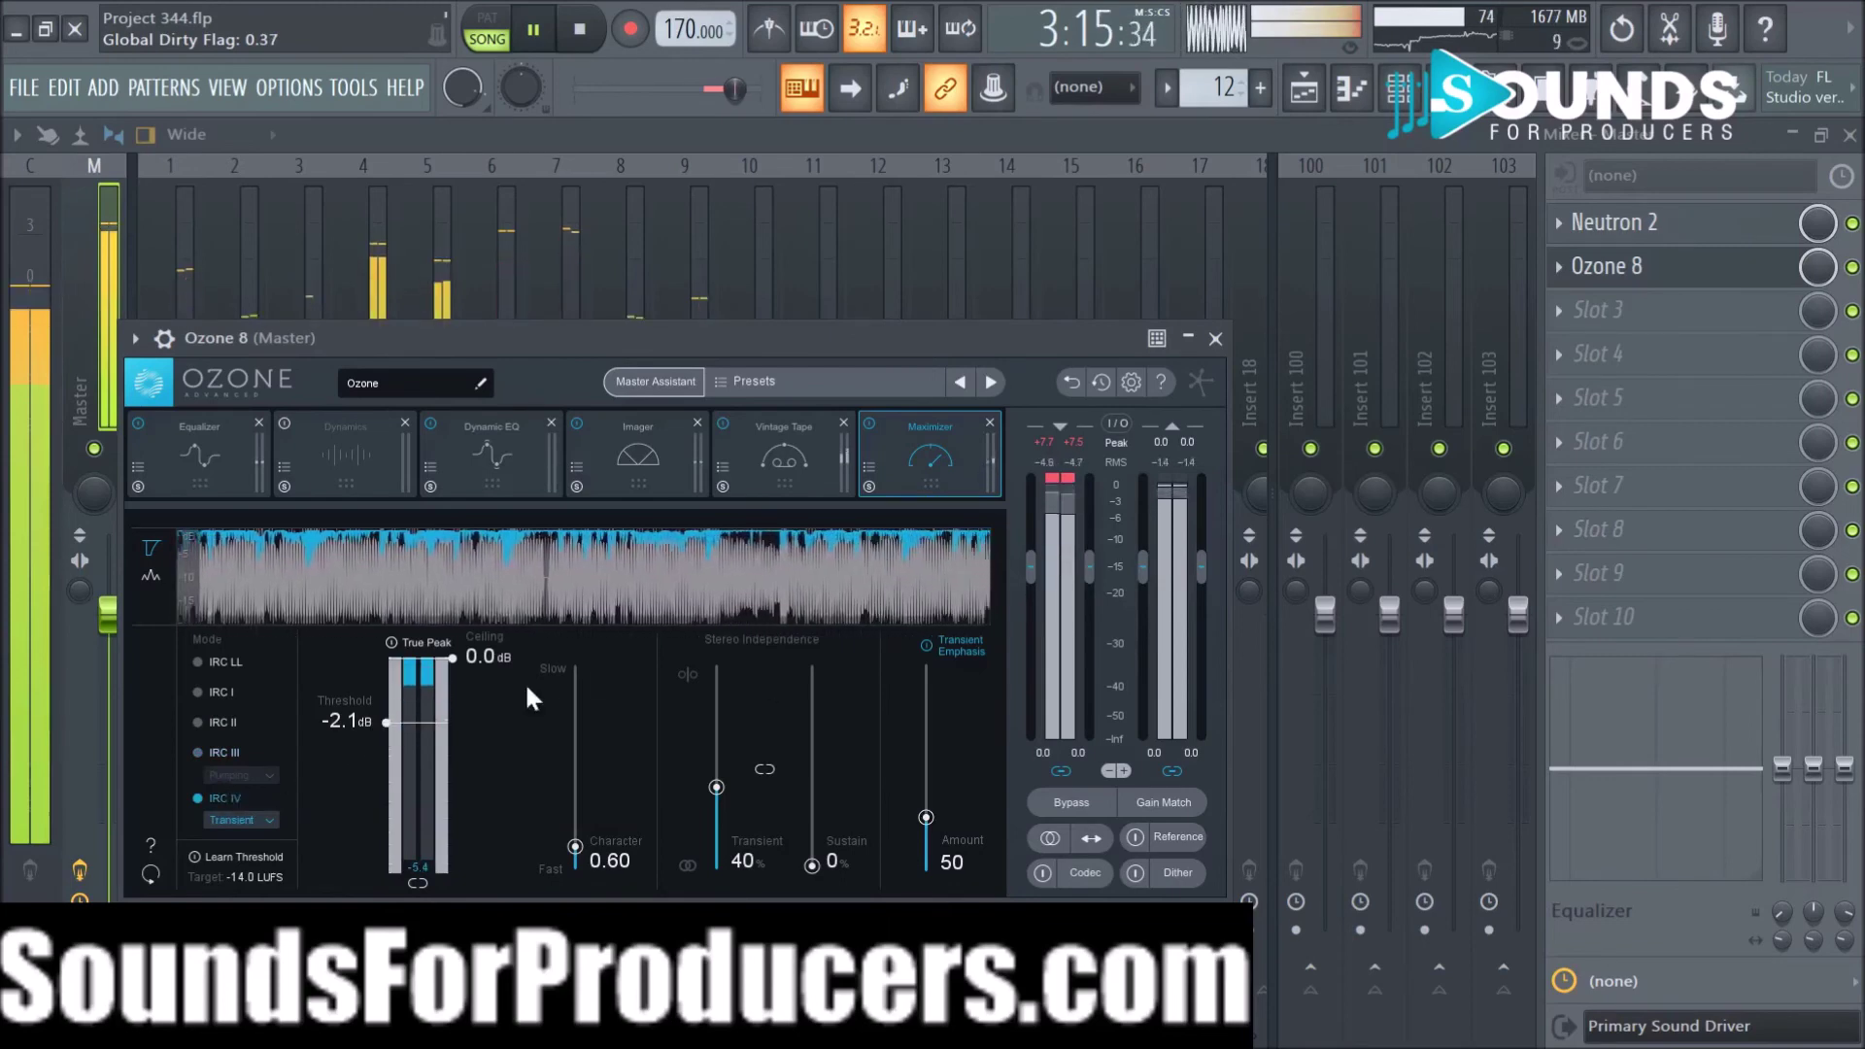
{"action": "scroll", "coordinate": [387, 720], "scroll_direction": "up", "scroll_amount": 1}
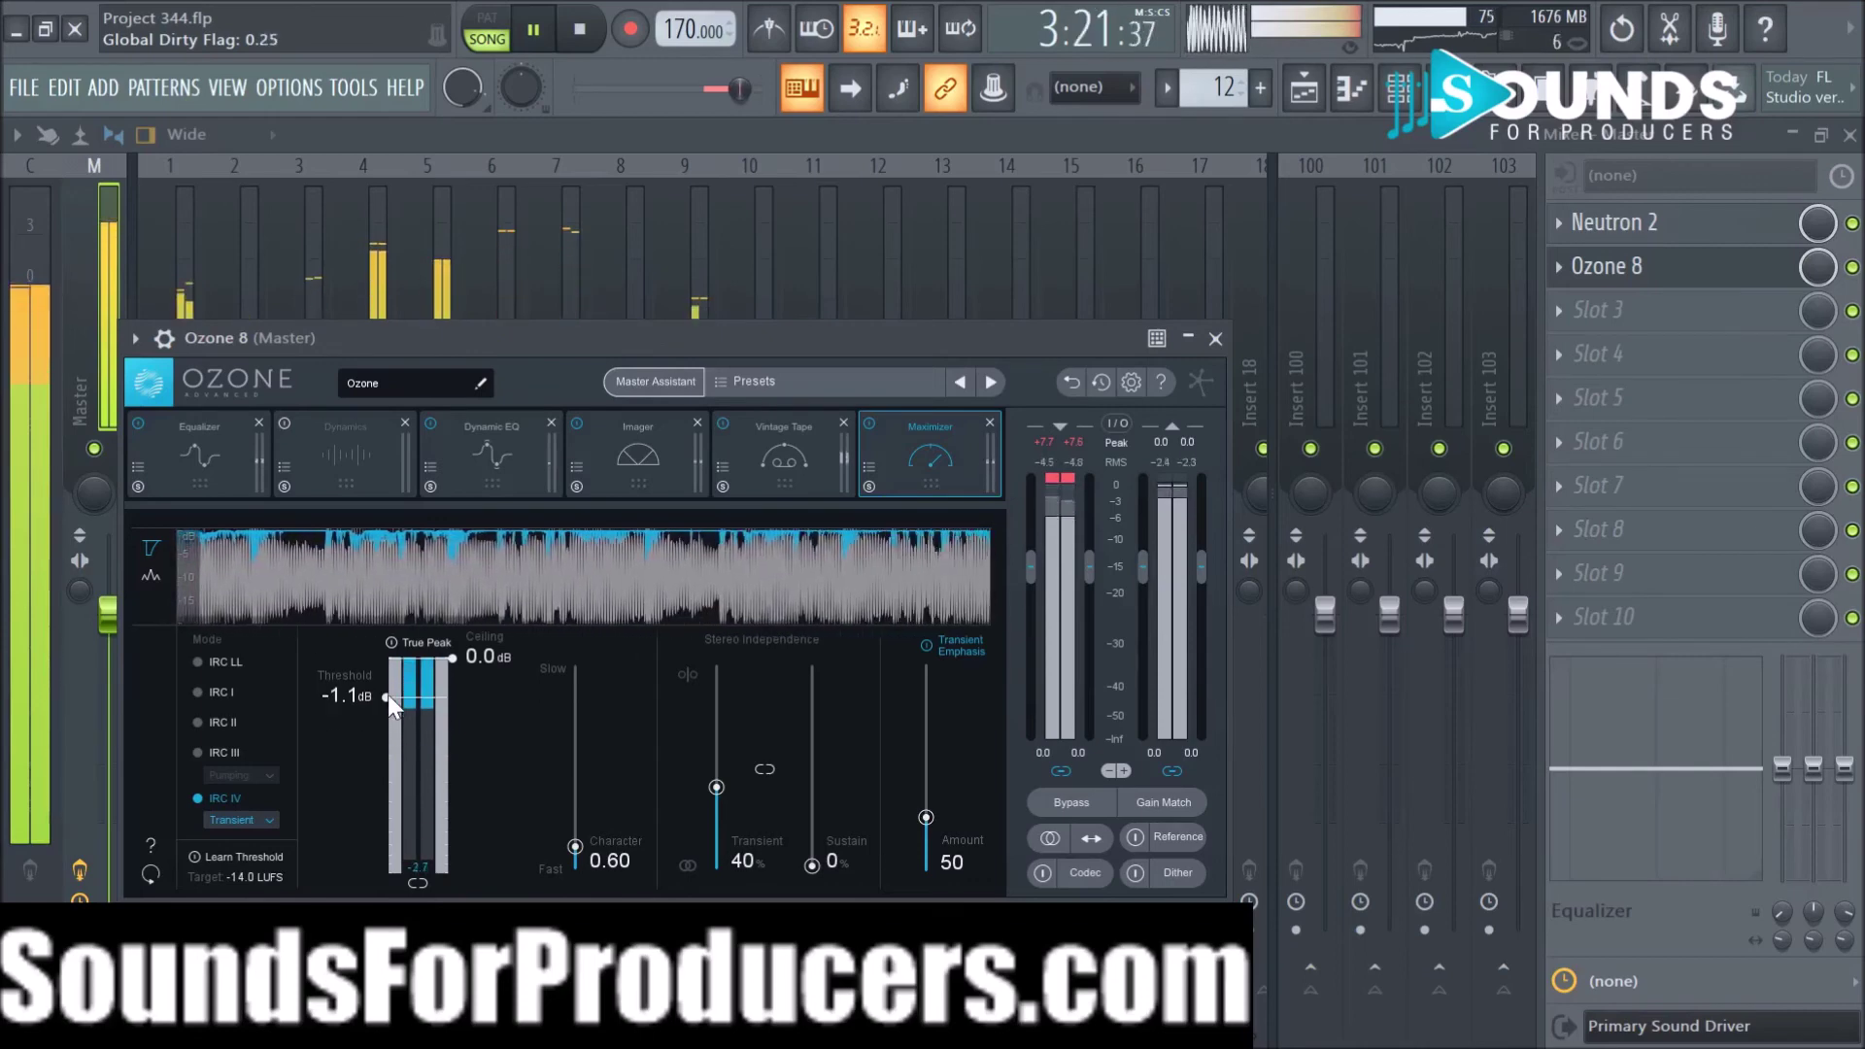
{"action": "left_click_drag", "start_coordinate": [387, 694], "coordinate": [388, 692]}
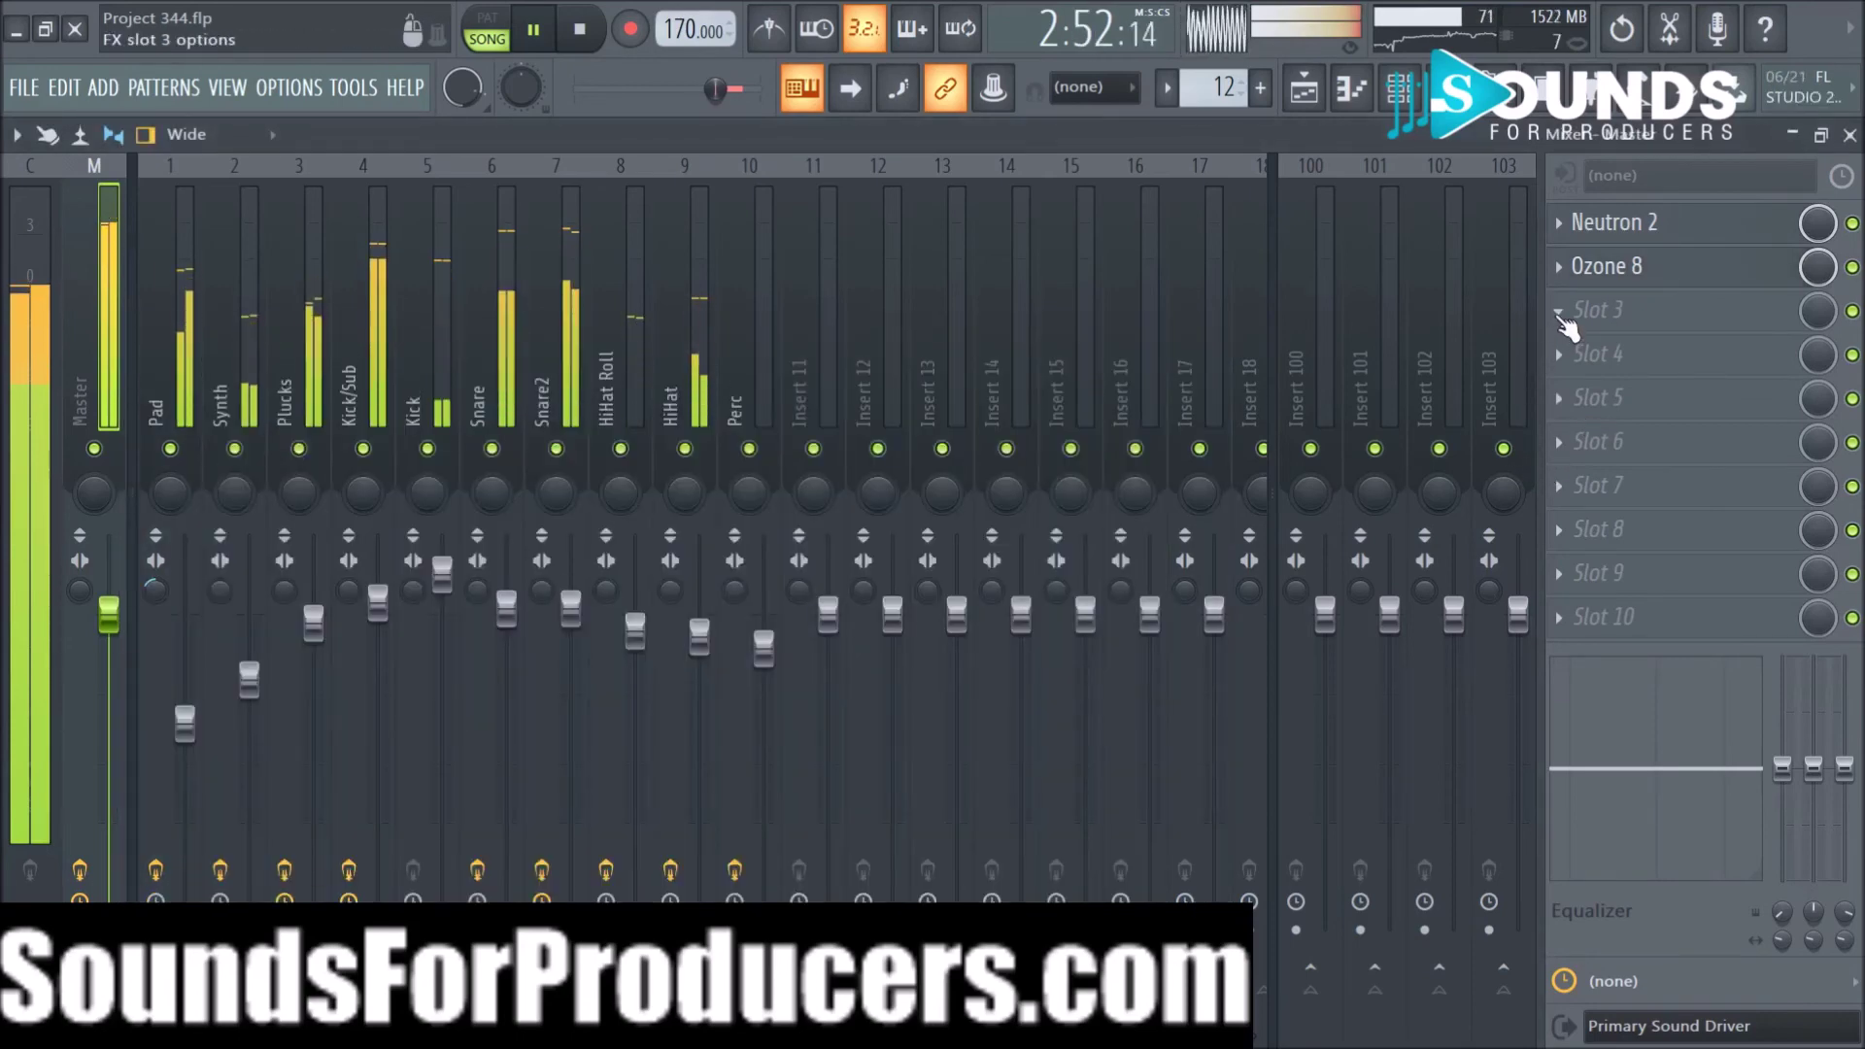
Step: Load Tonal Balance Control in the Master track's third effect slot and show Ozone's equalizer inside it
{"action": "left_click", "coordinate": [1559, 311]}
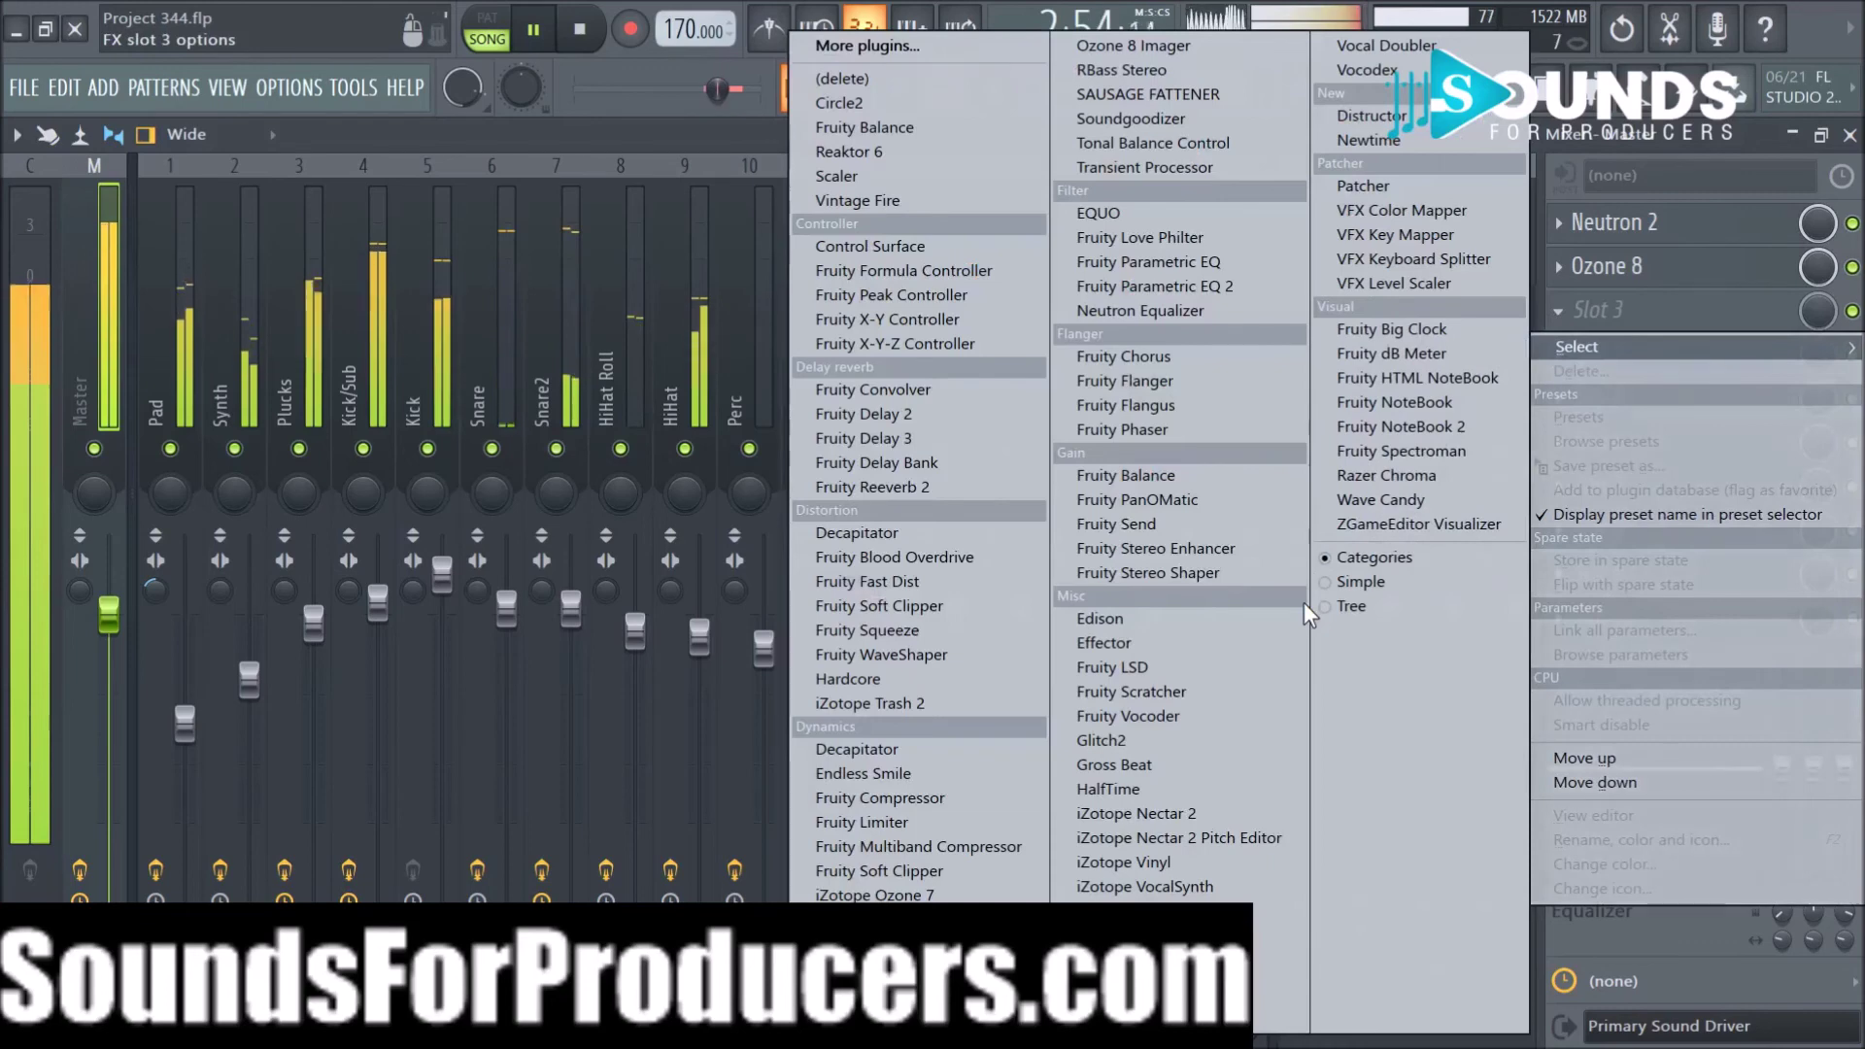
{"action": "left_click", "coordinate": [1170, 144]}
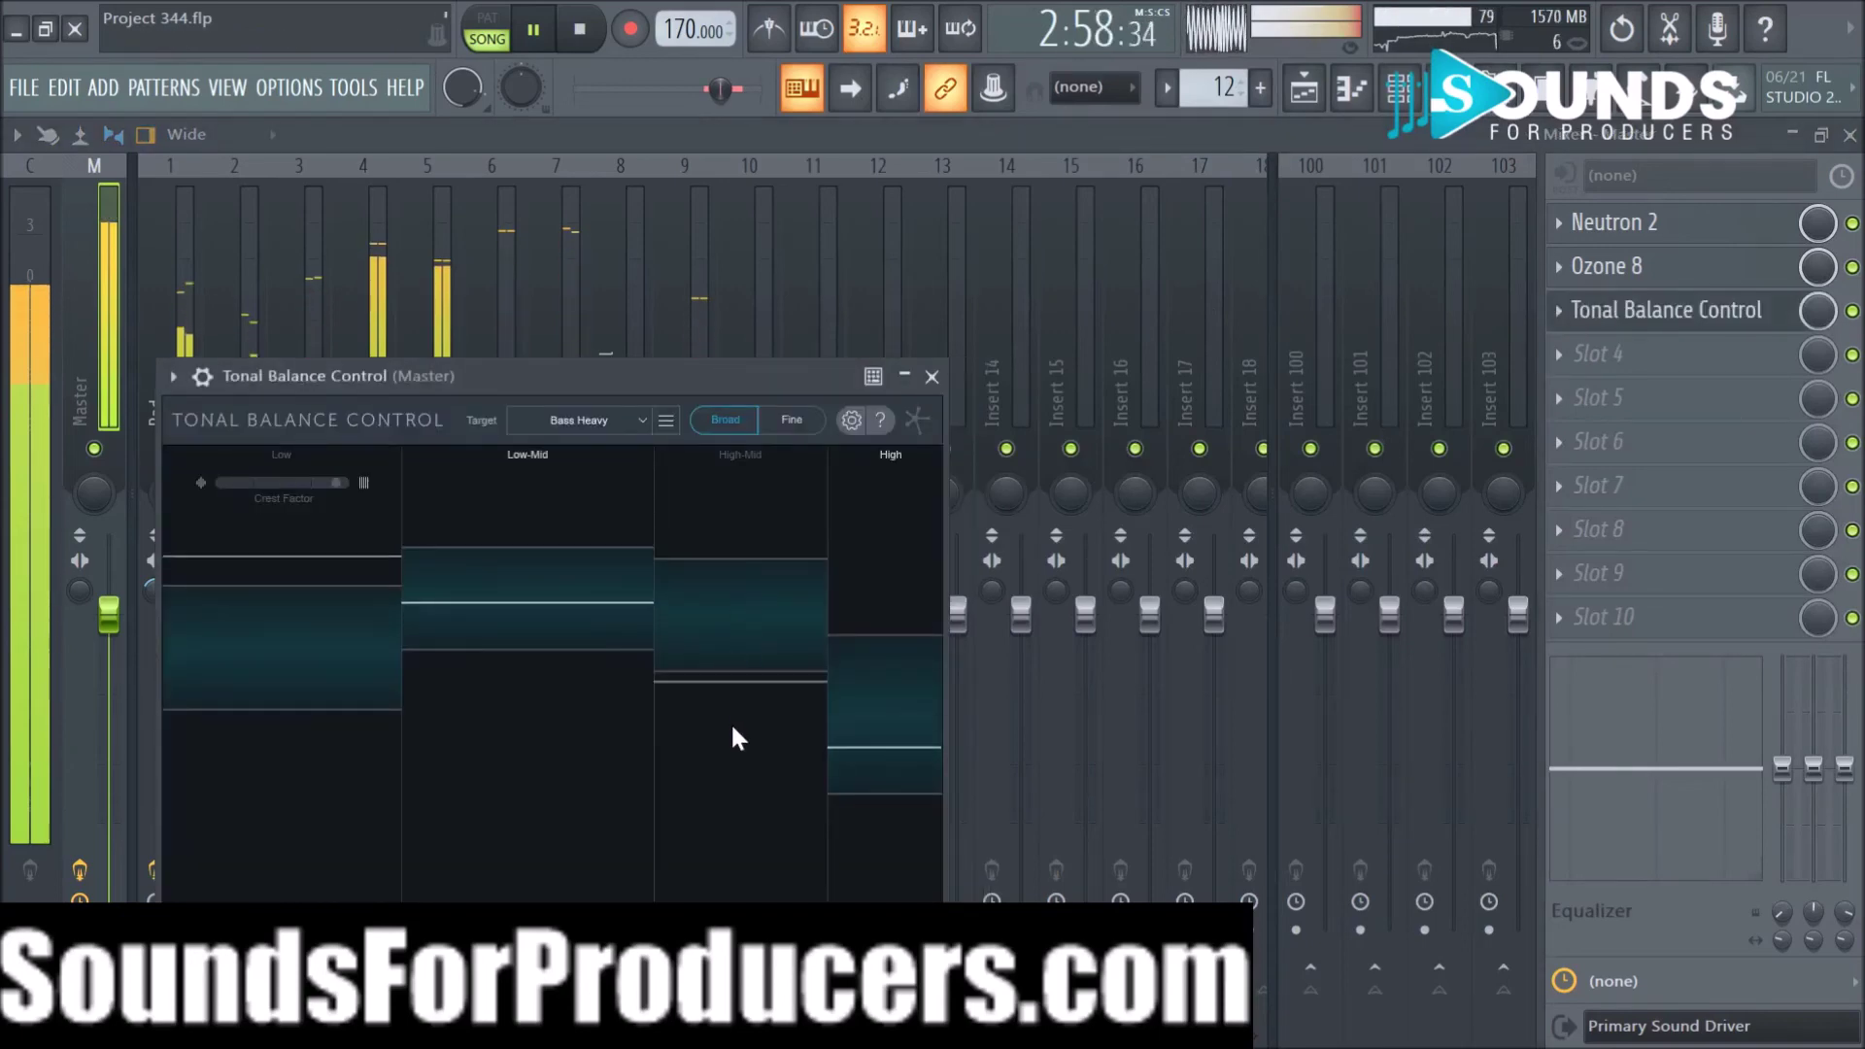
{"action": "left_click_drag", "start_coordinate": [668, 379], "coordinate": [936, 272]}
{"action": "left_click", "coordinate": [545, 857]}
{"action": "left_click", "coordinate": [486, 898]}
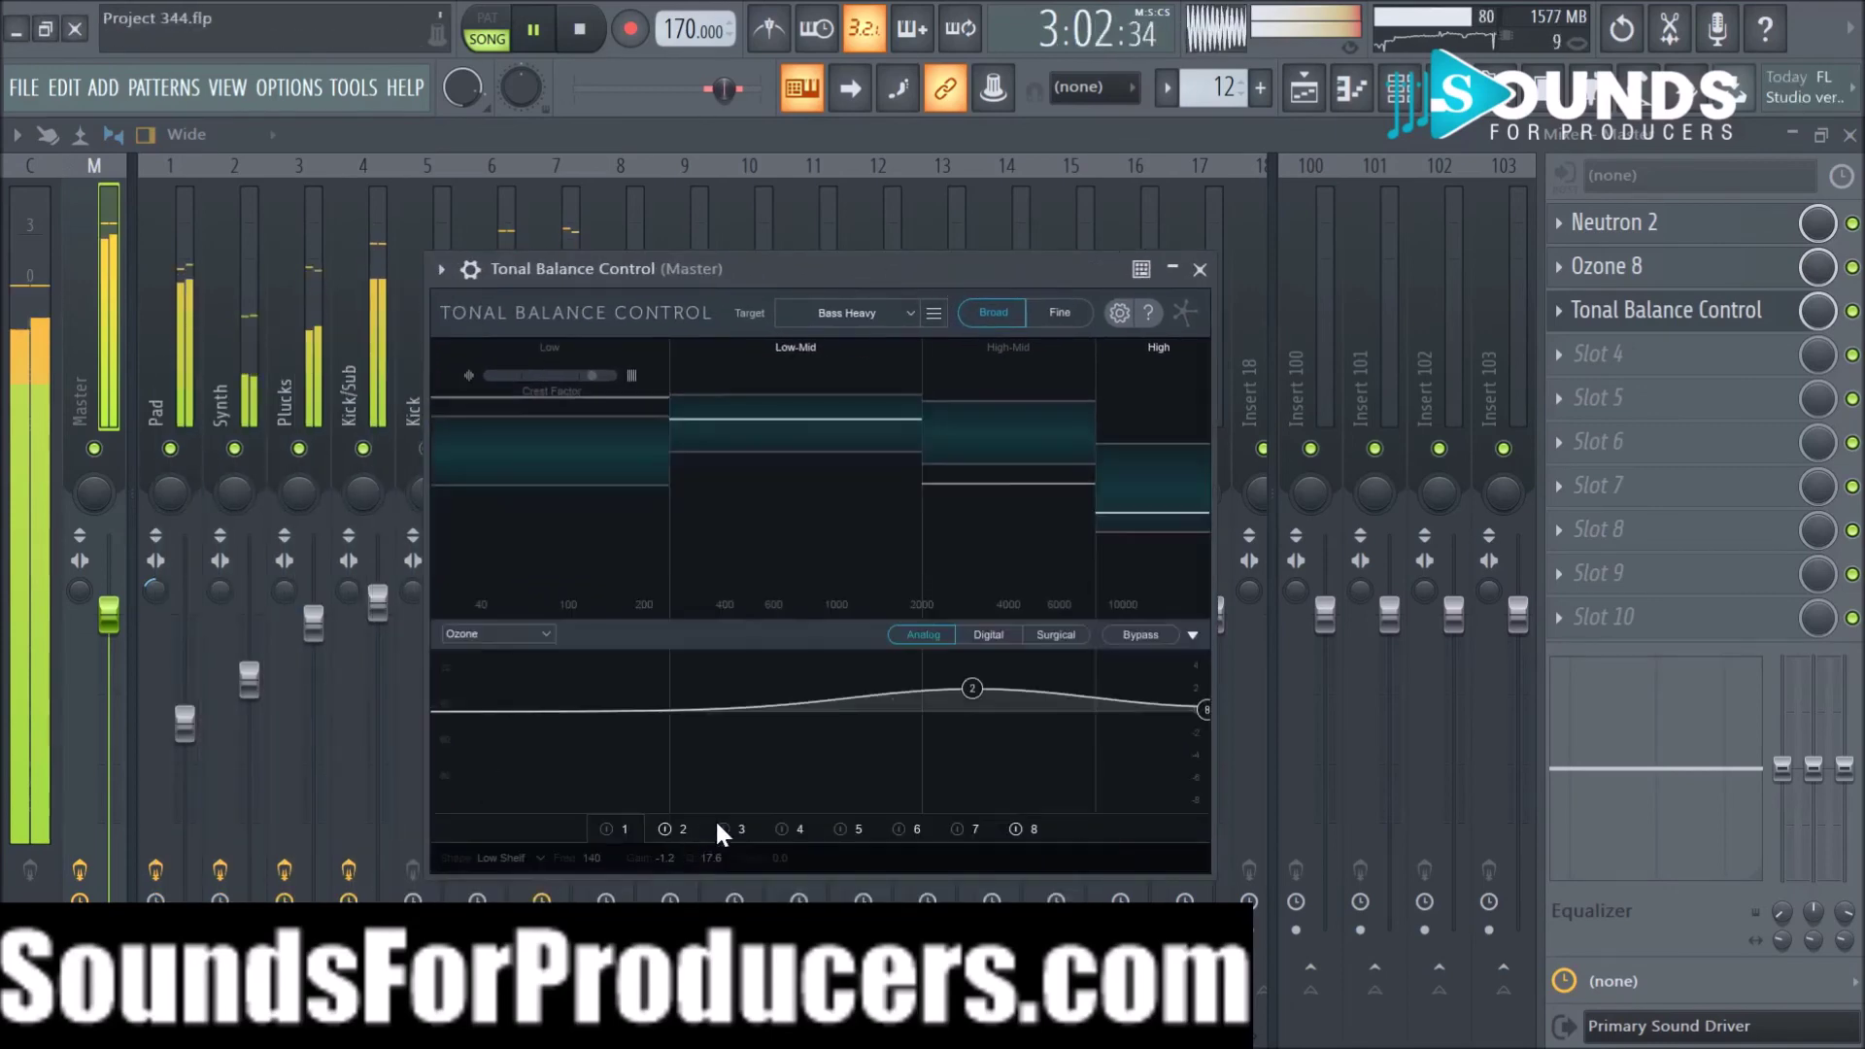
Step: Enable Ozone EQ band 1 and set band 2 to about 4004 Hz with a gain of about 3.1
{"action": "left_click", "coordinate": [610, 830]}
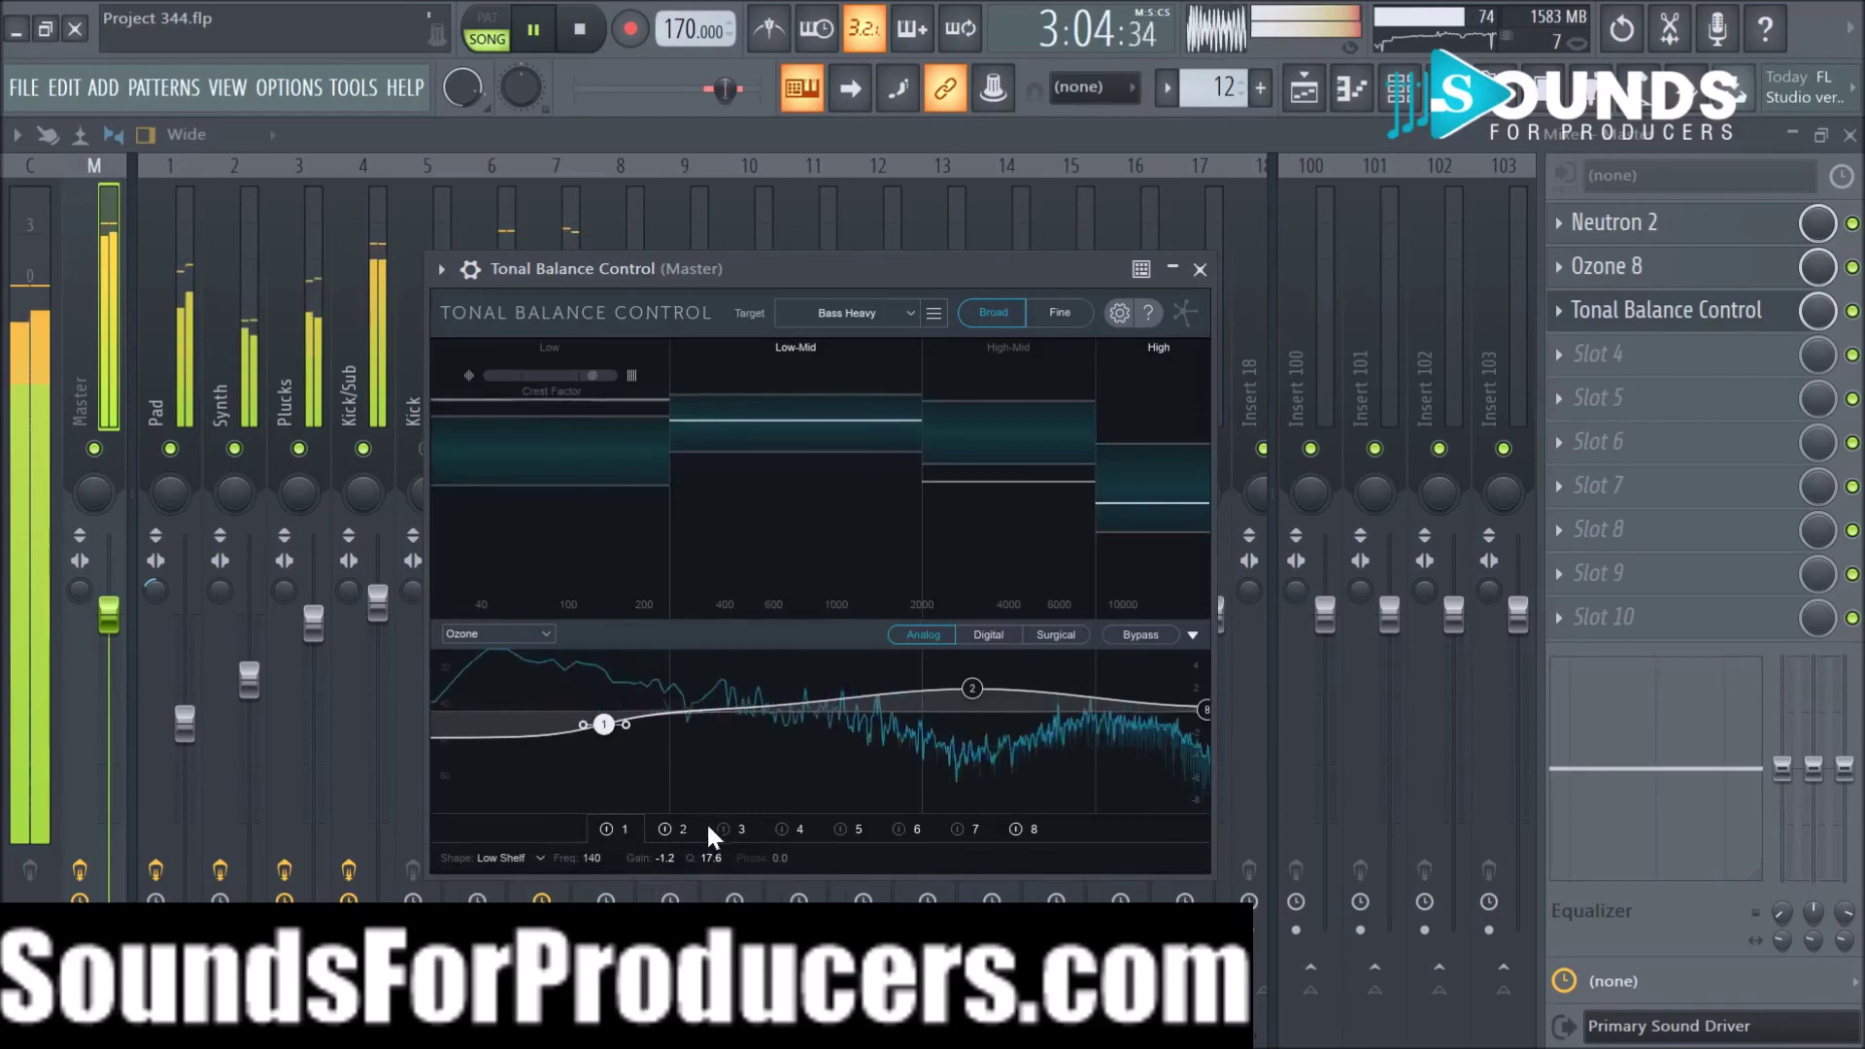
{"action": "left_click", "coordinate": [975, 692]}
{"action": "left_click_drag", "start_coordinate": [978, 705], "coordinate": [1012, 705]}
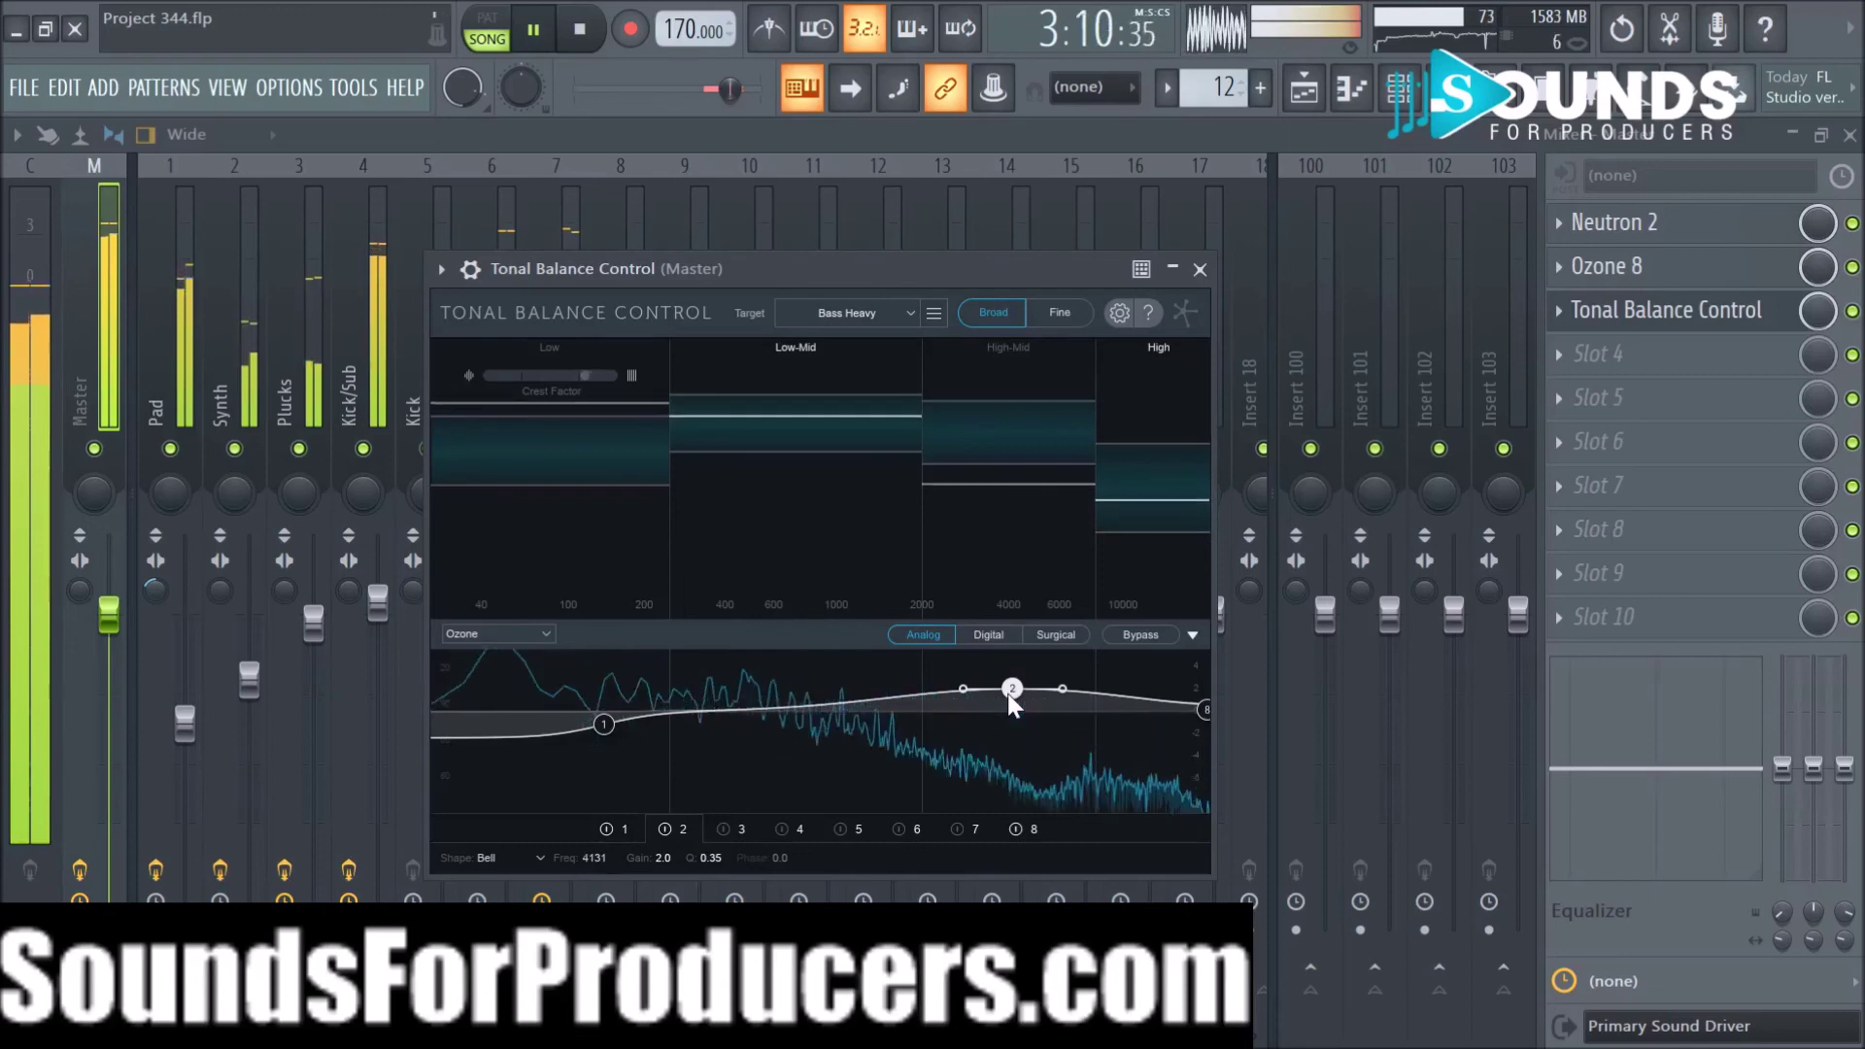
{"action": "left_click_drag", "start_coordinate": [1009, 696], "coordinate": [1006, 680]}
Step: Switch the linked equalizer to Neutron and enable band 7 at about 3791 Hz with gain 4.7 and Q 0.8
{"action": "left_click", "coordinate": [545, 634]}
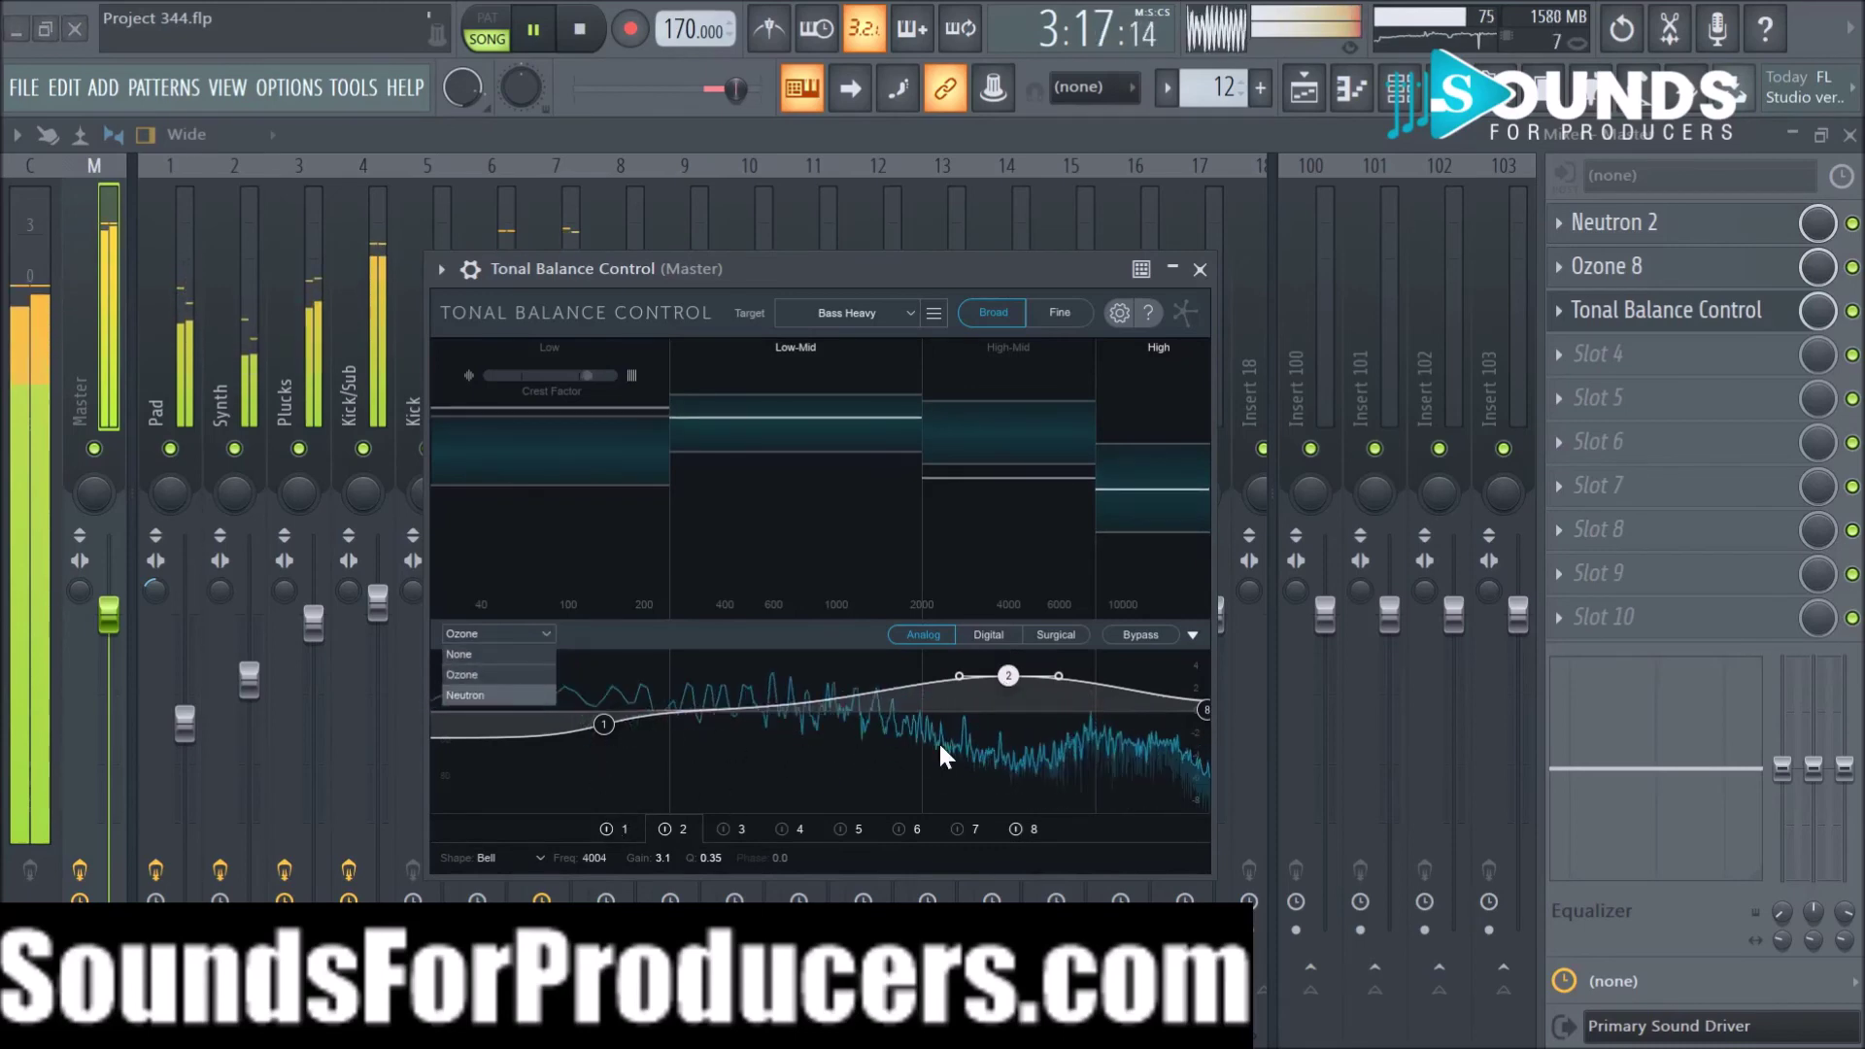
{"action": "left_click", "coordinate": [960, 827]}
{"action": "left_click_drag", "start_coordinate": [1032, 710], "coordinate": [1005, 692]}
{"action": "scroll", "coordinate": [1006, 693], "scroll_direction": "down", "scroll_amount": 5}
{"action": "scroll", "coordinate": [1005, 692], "scroll_direction": "down", "scroll_amount": 1}
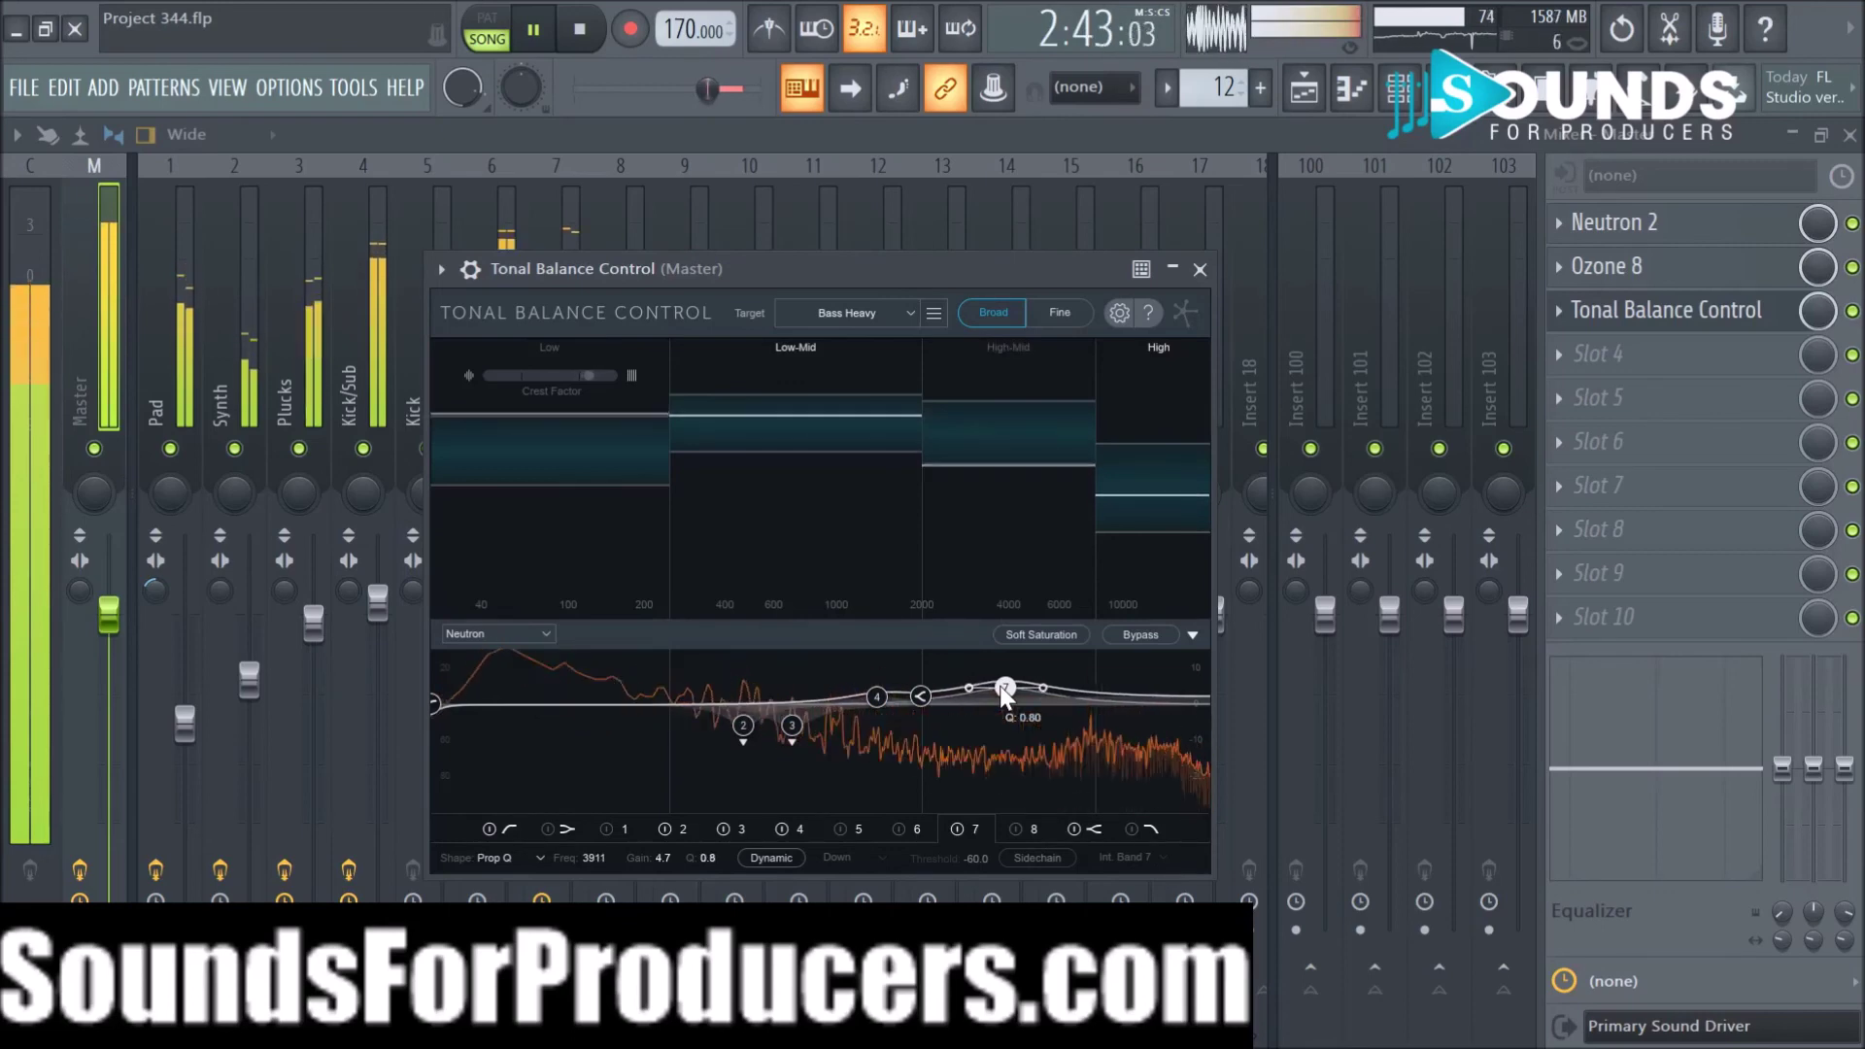
{"action": "left_click_drag", "start_coordinate": [1001, 687], "coordinate": [998, 687]}
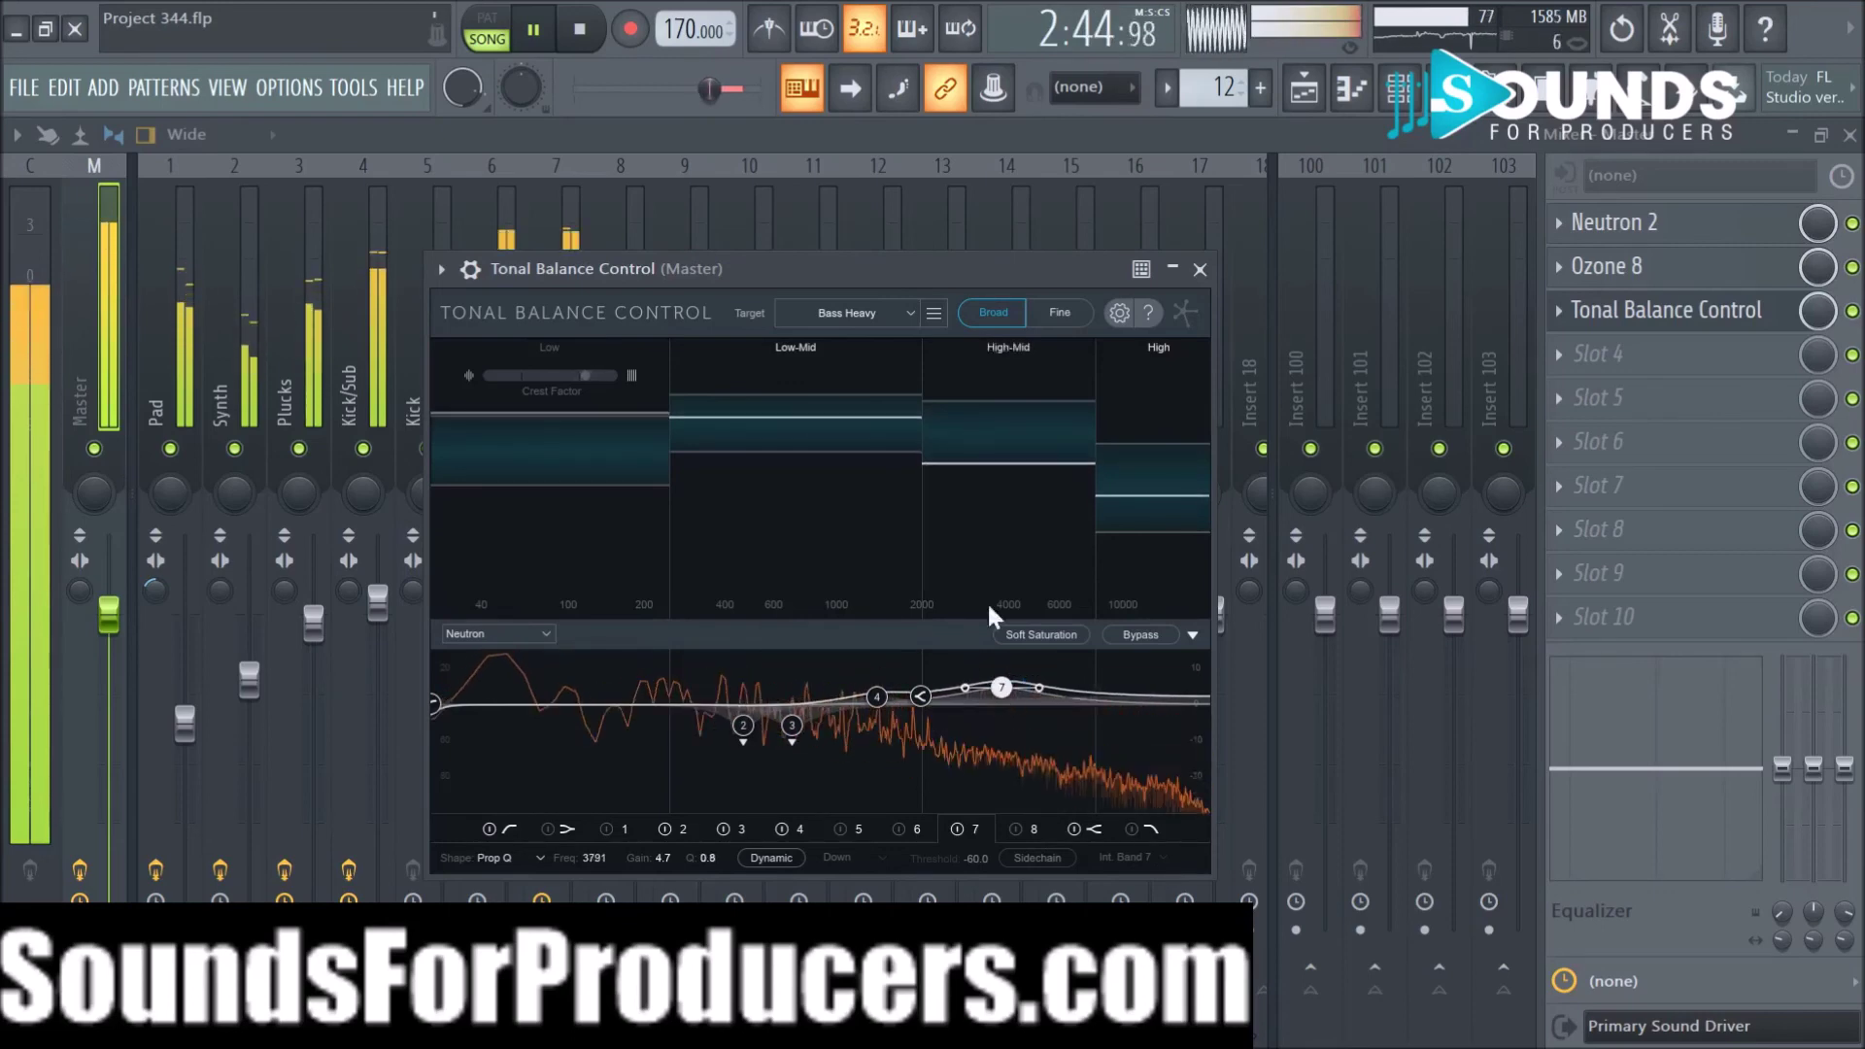
Step: Uncover the mixer tracks, lower the HiHat track's volume fader, and close Tonal Balance Control
{"action": "left_click_drag", "start_coordinate": [835, 265], "coordinate": [1209, 270]}
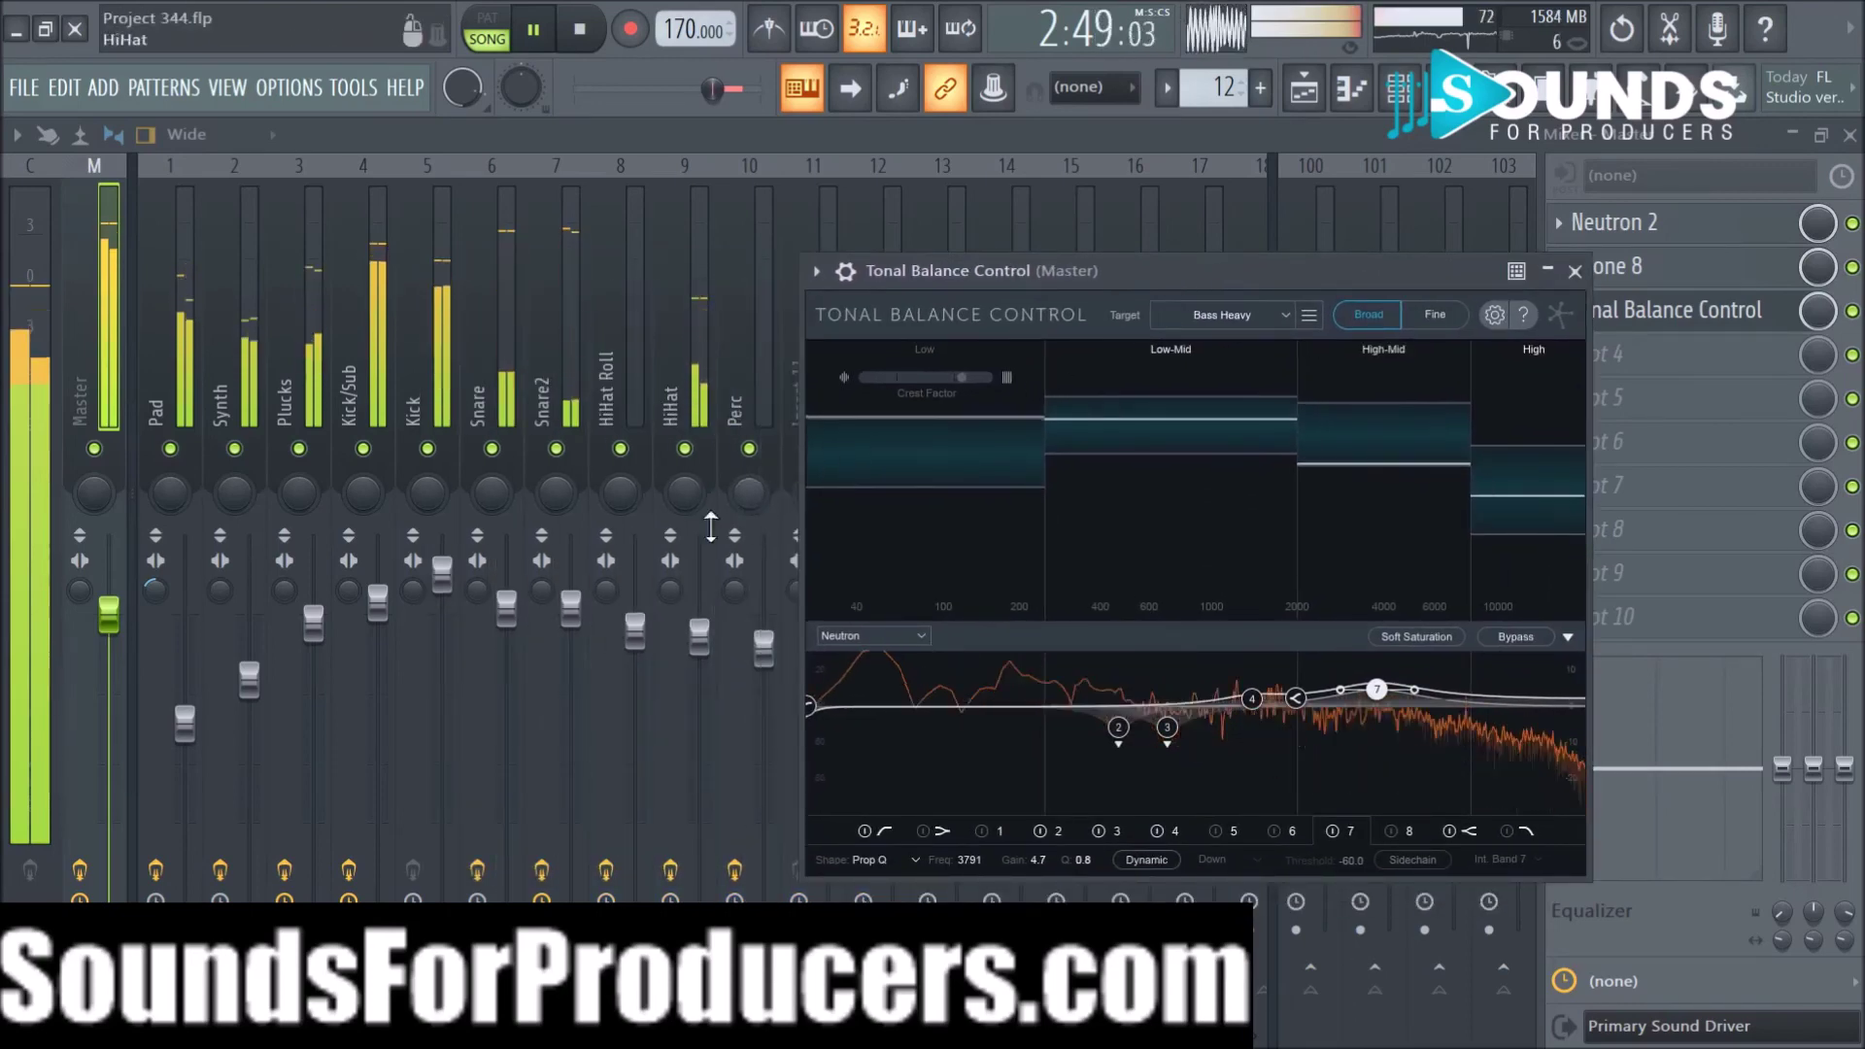
{"action": "left_click_drag", "start_coordinate": [700, 633], "coordinate": [704, 682]}
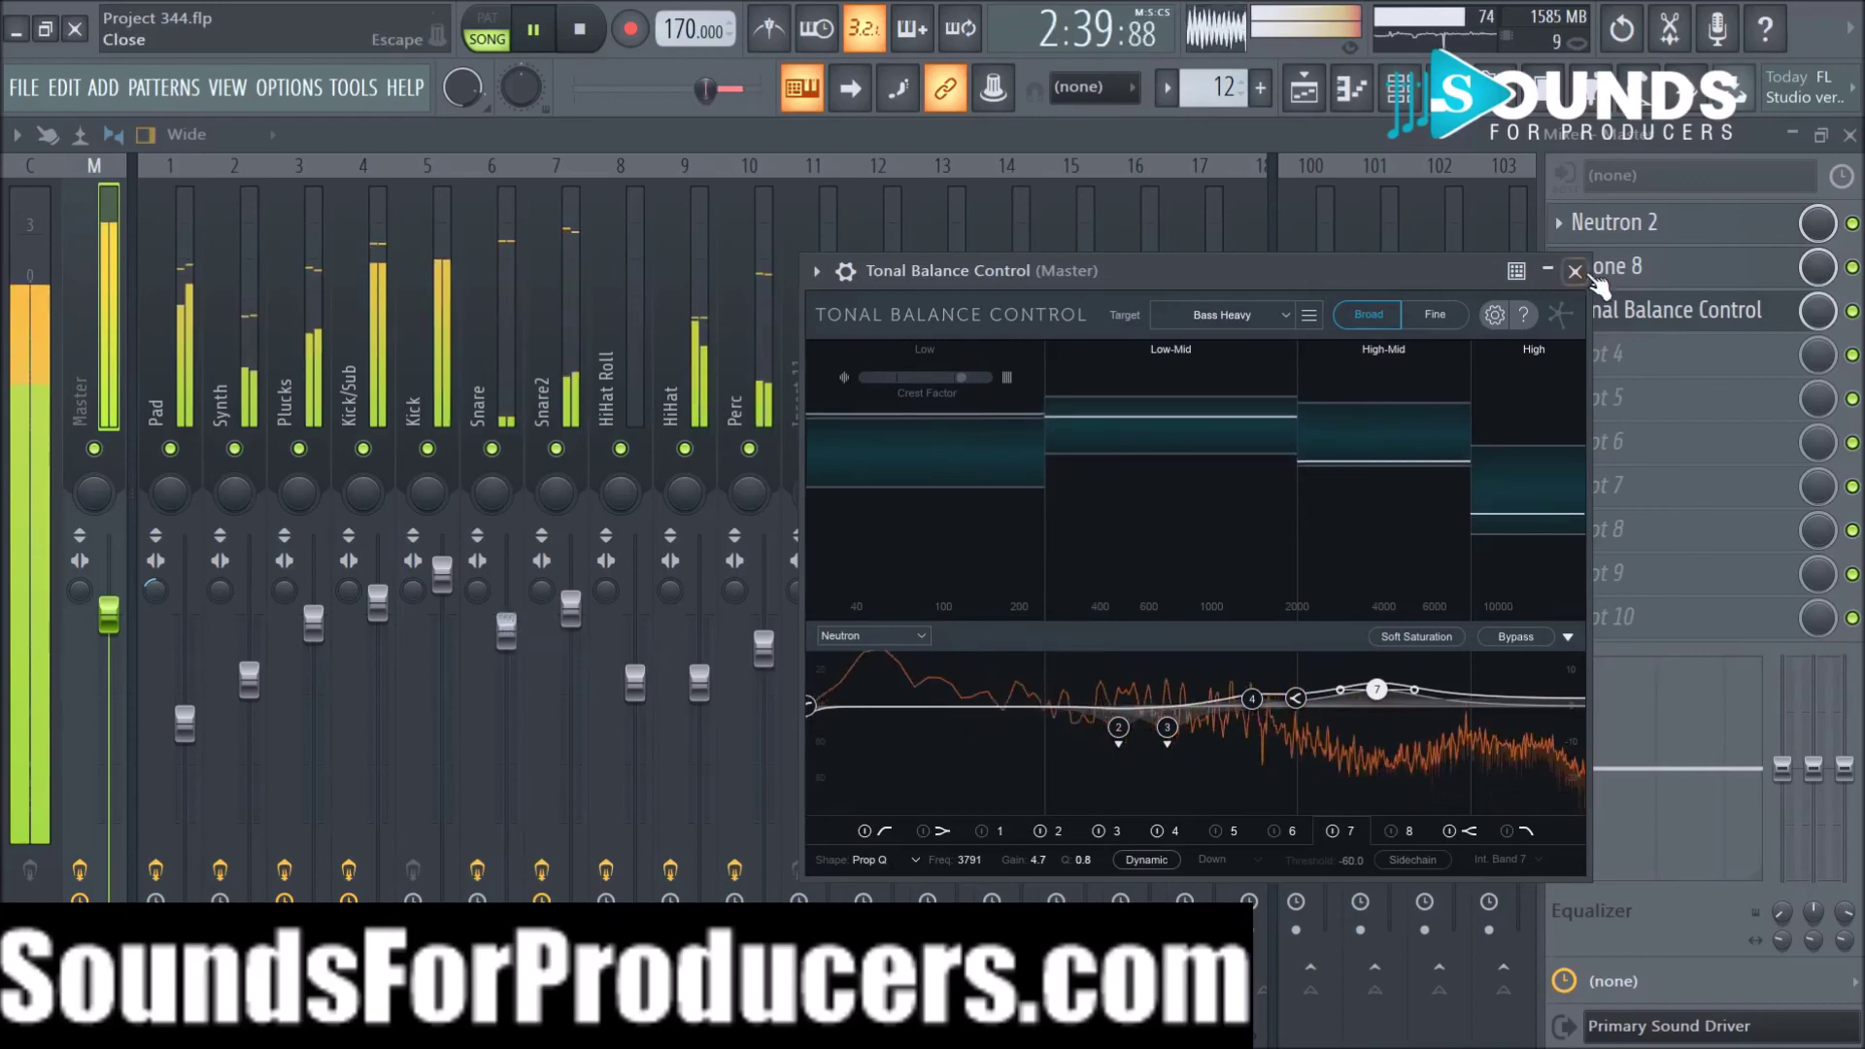
{"action": "left_click", "coordinate": [1578, 272]}
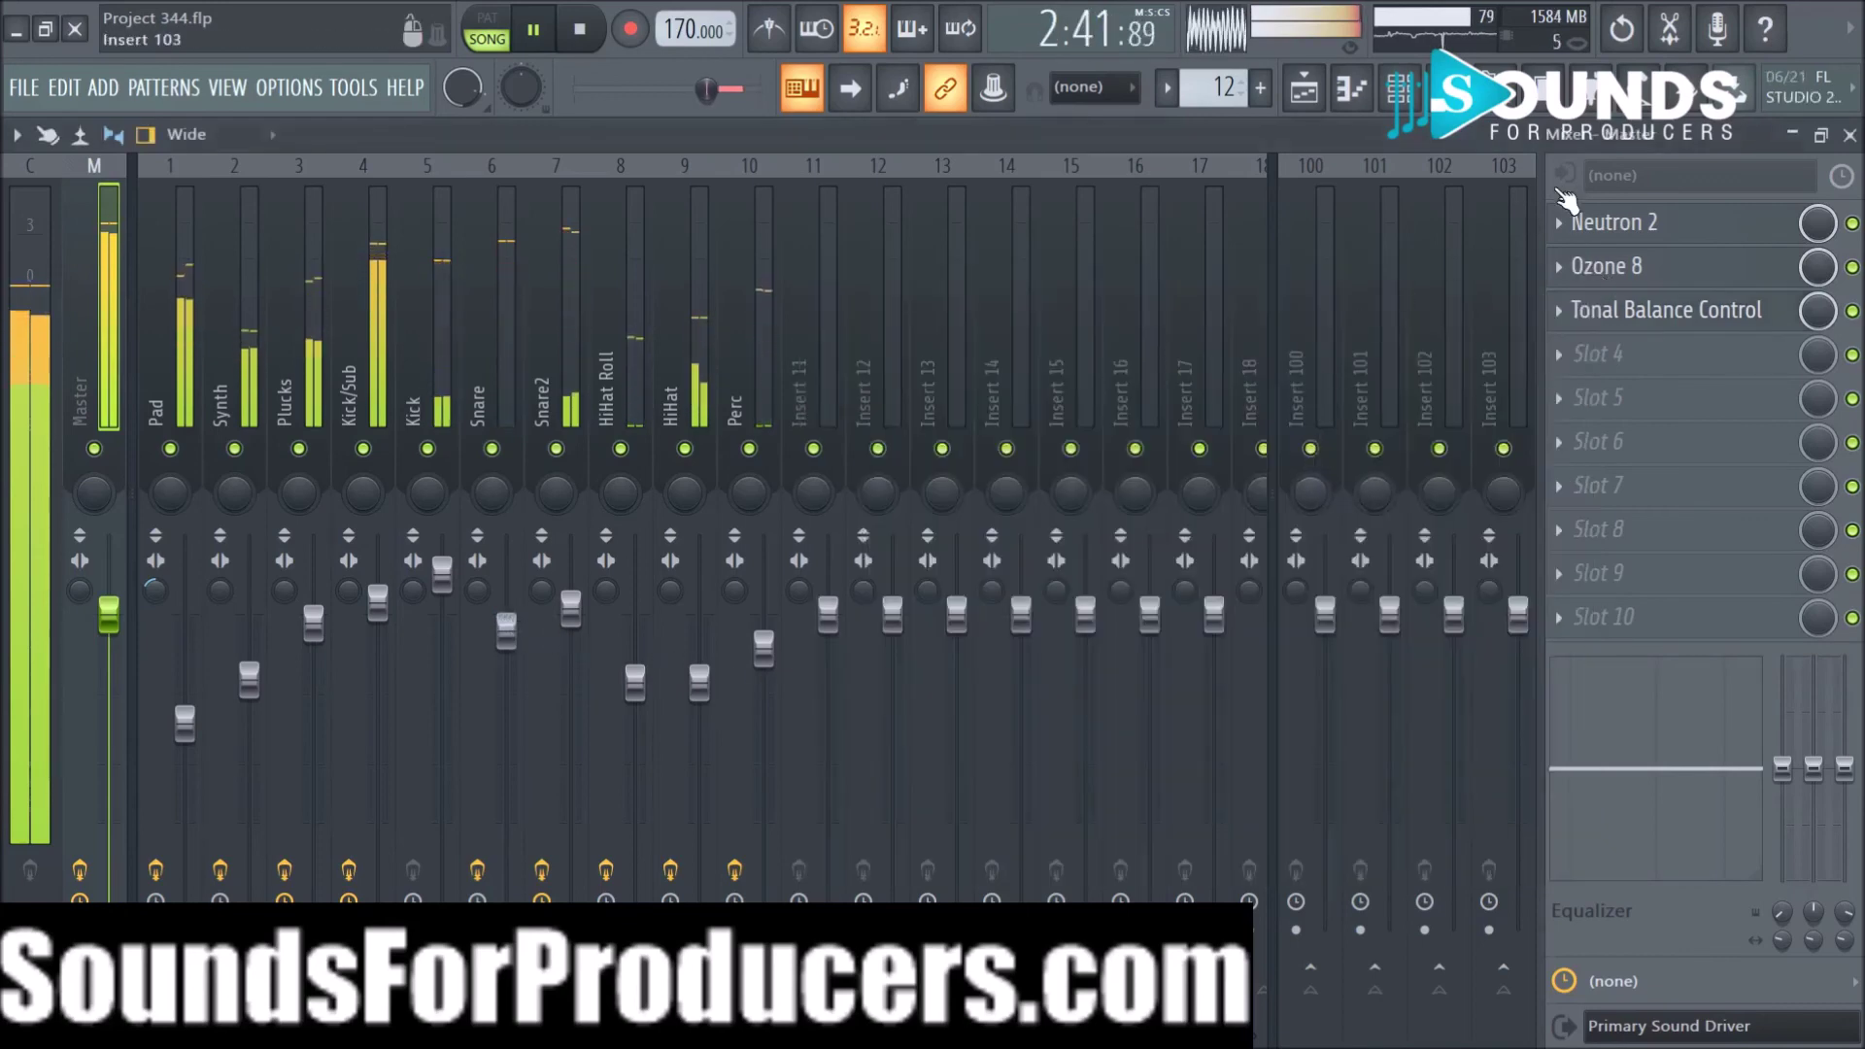
Step: Examine the sample and miscellaneous channel settings of Get It Snare 1, and close its window
{"action": "left_click", "coordinate": [1400, 90]}
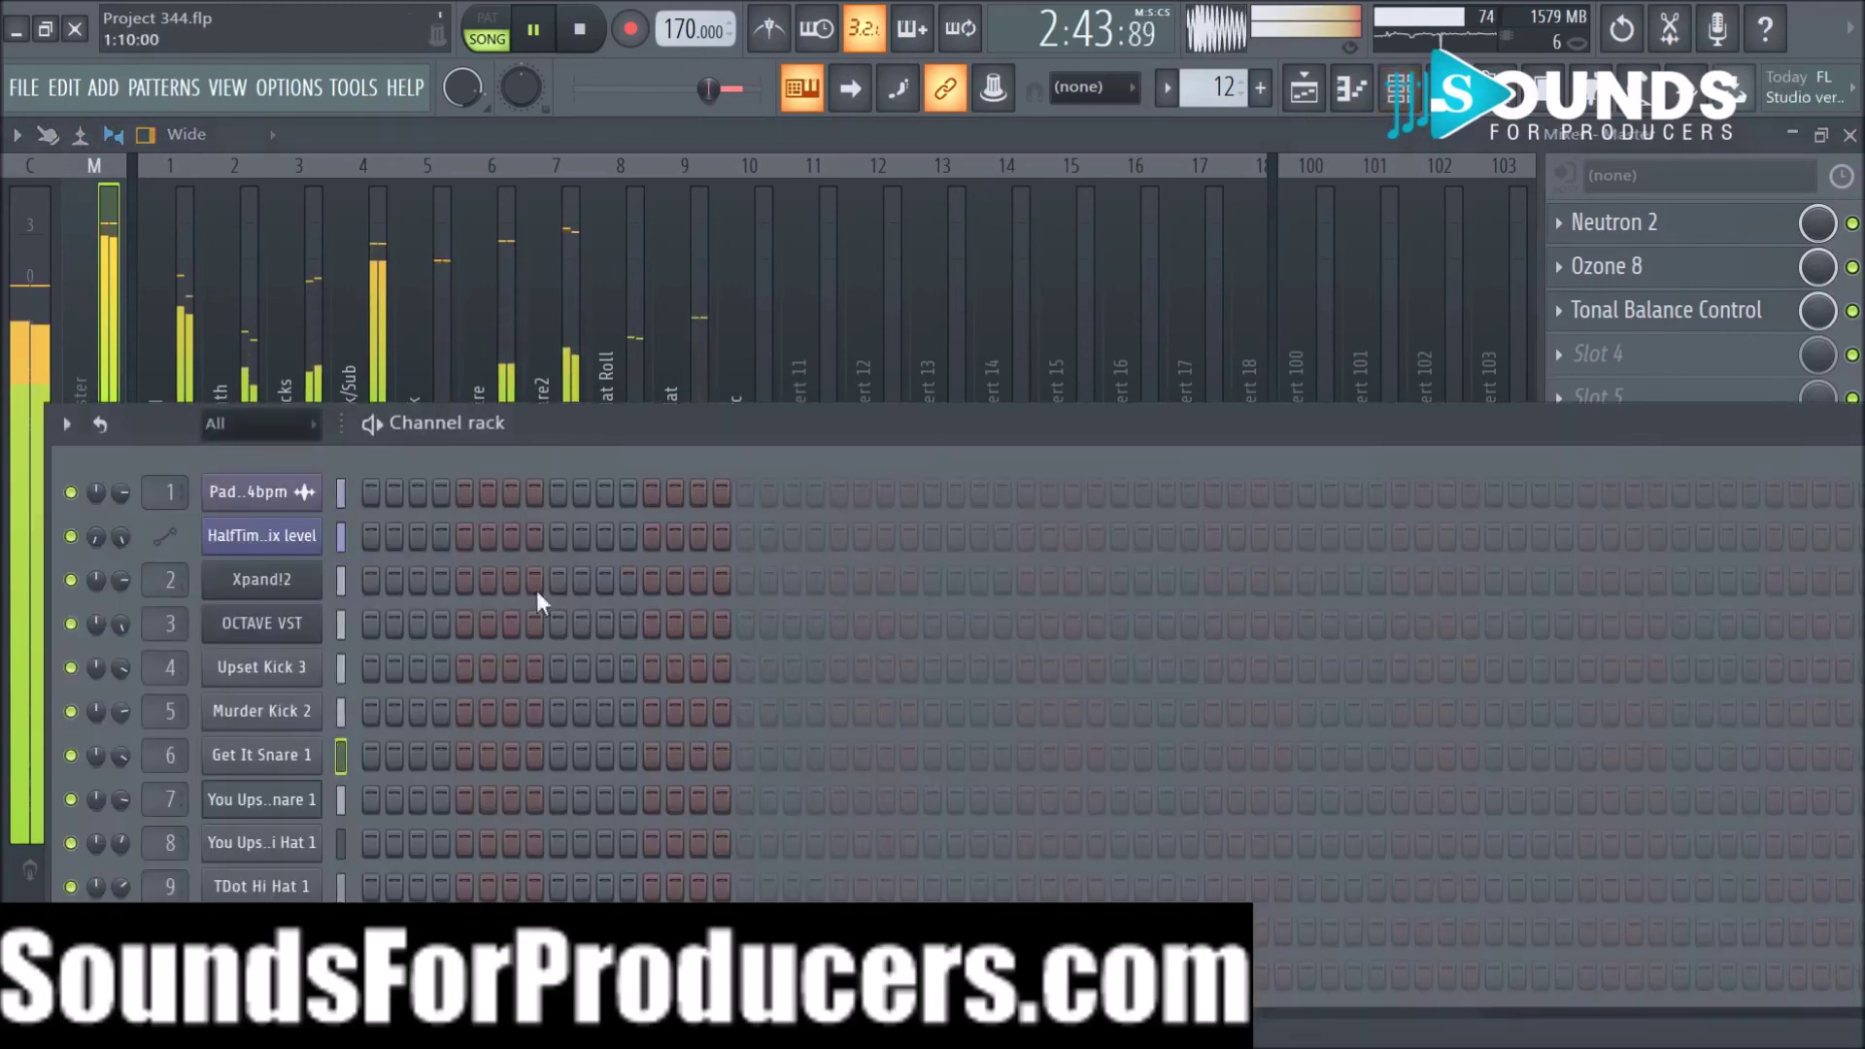
{"action": "left_click", "coordinate": [287, 755]}
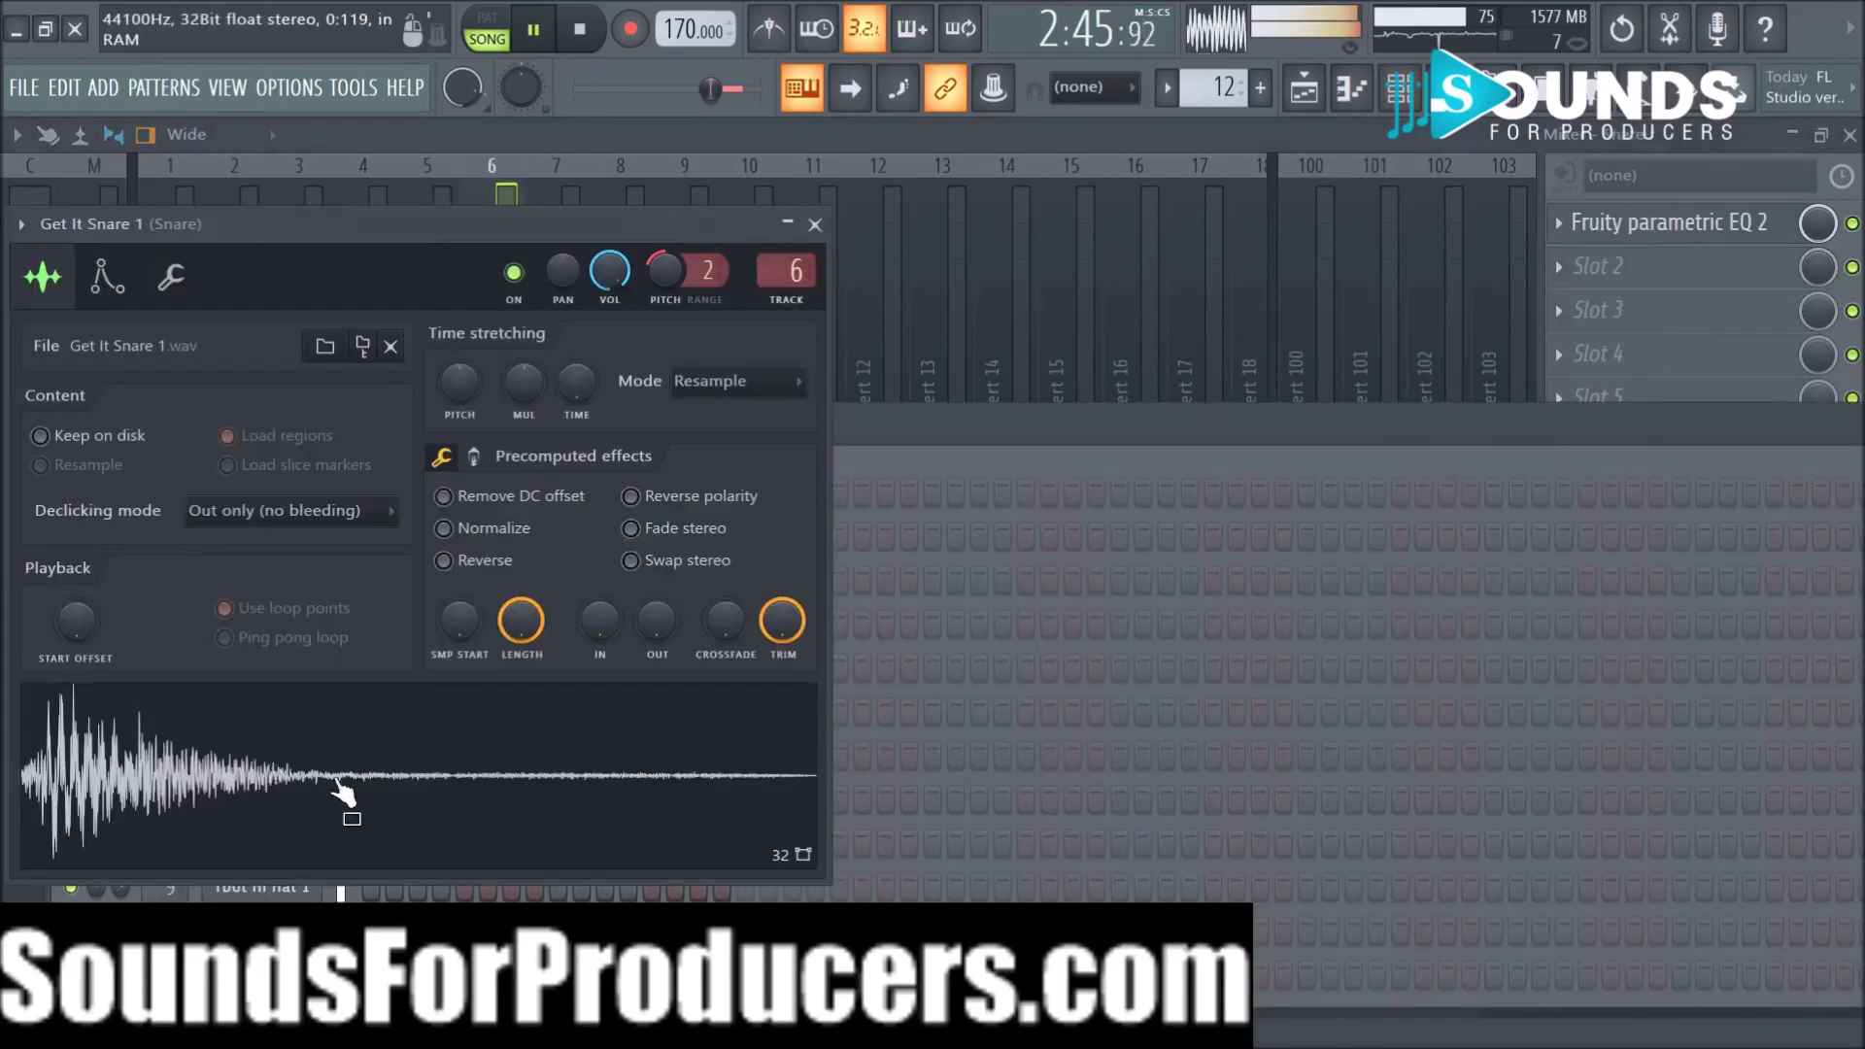
{"action": "left_click", "coordinate": [171, 277]}
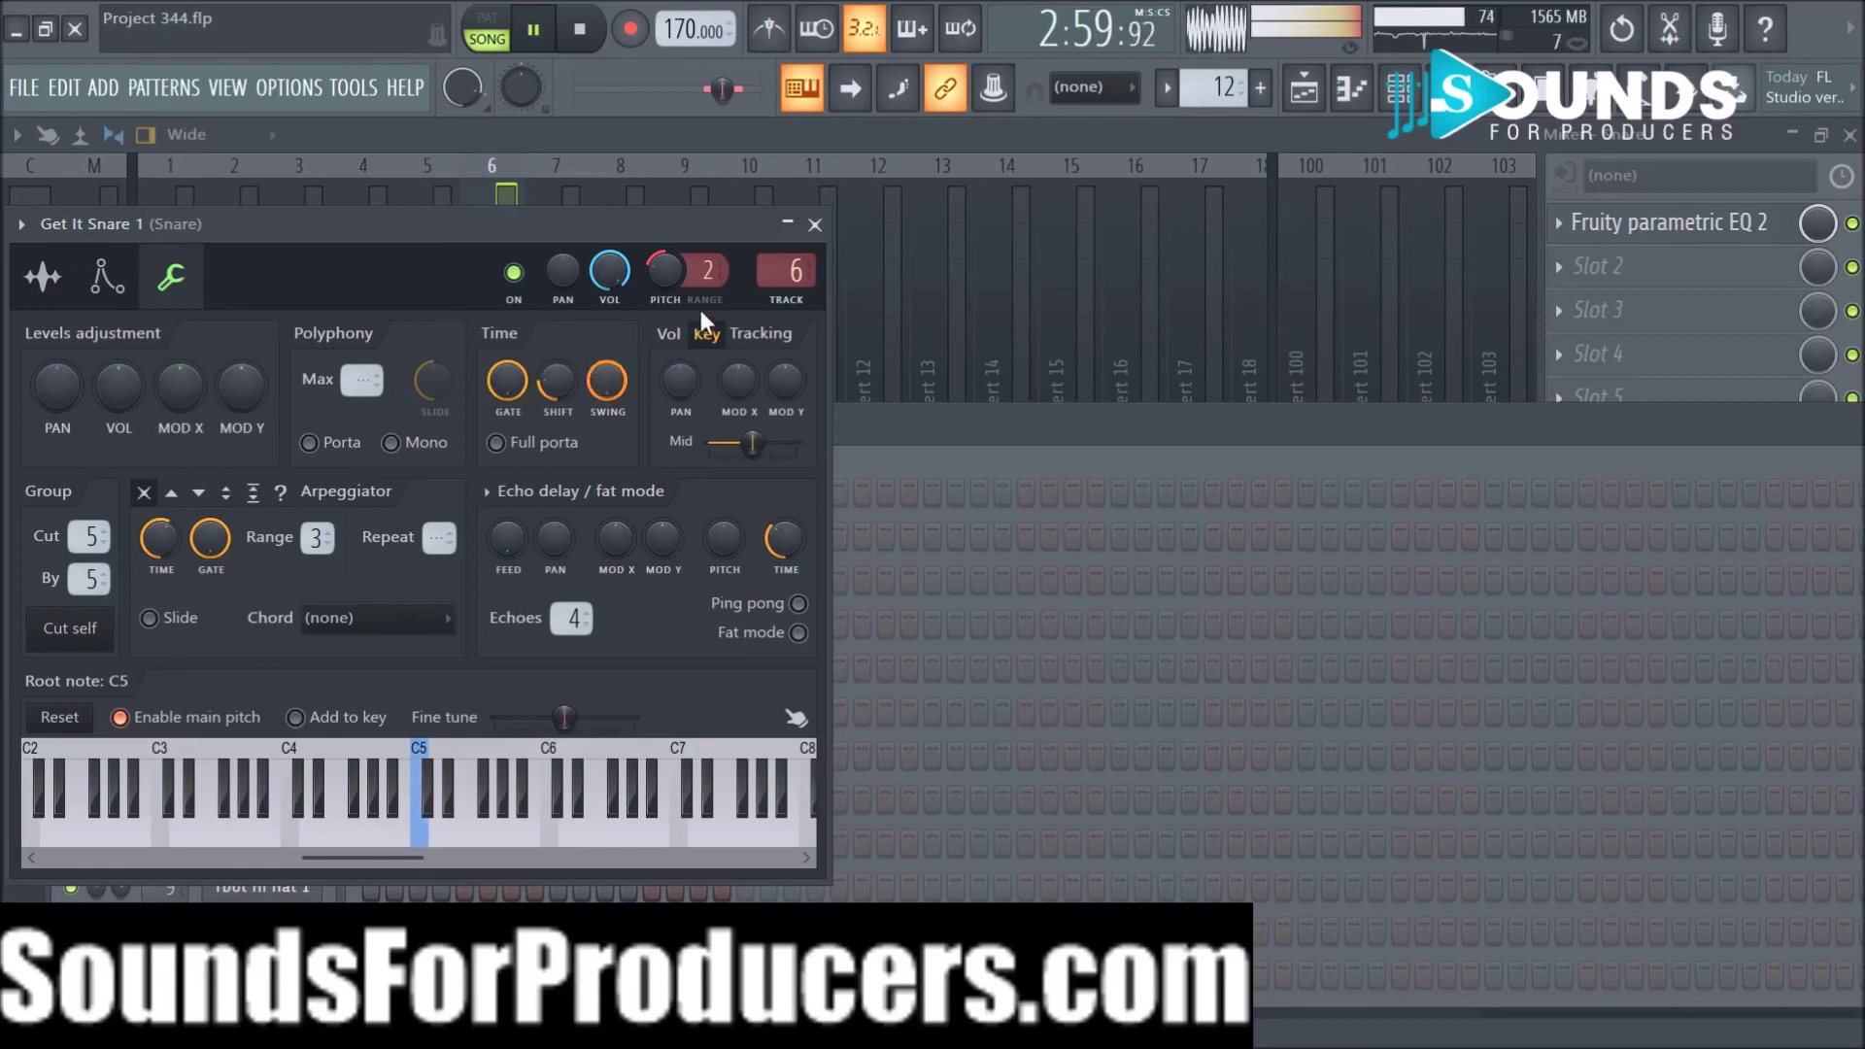
{"action": "left_click", "coordinate": [816, 228]}
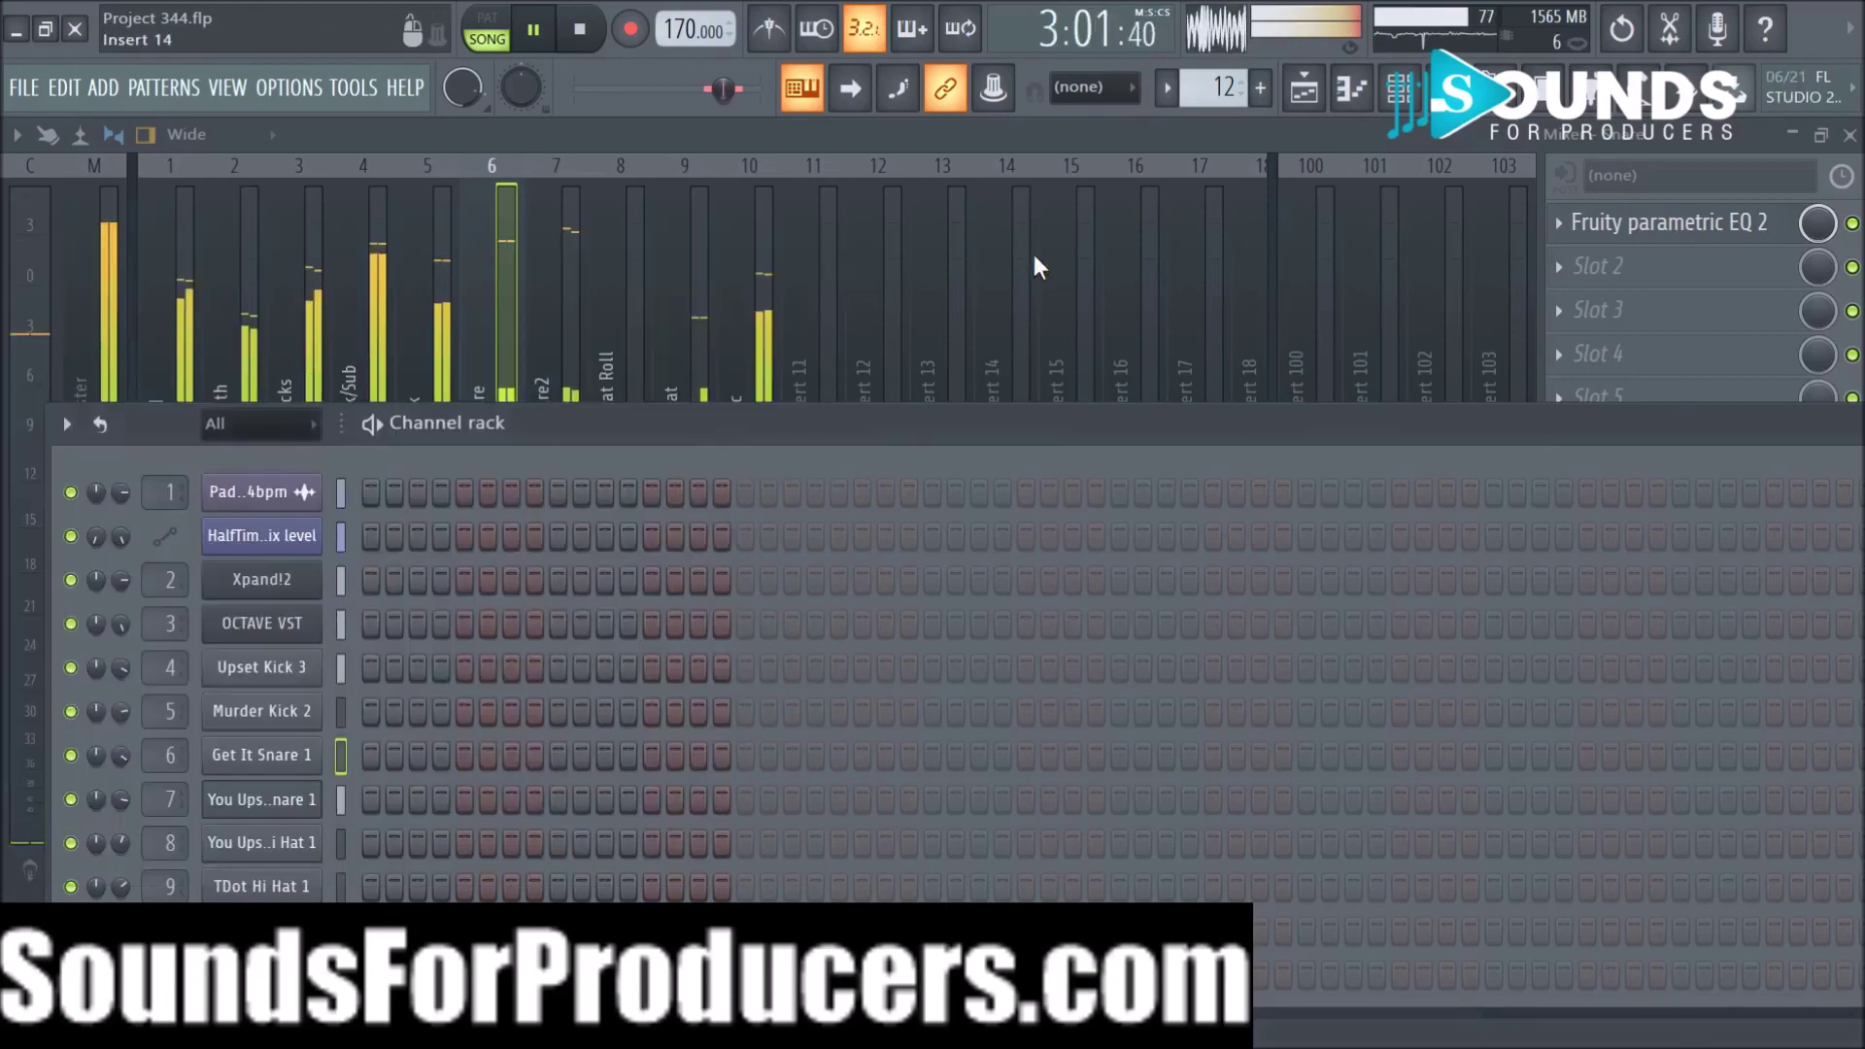
Step: Clear the playlist's time selection over bars 113 to 145 and play the whole arrangement from the beginning
{"action": "left_click", "coordinate": [1072, 136]}
{"action": "left_click", "coordinate": [1304, 89]}
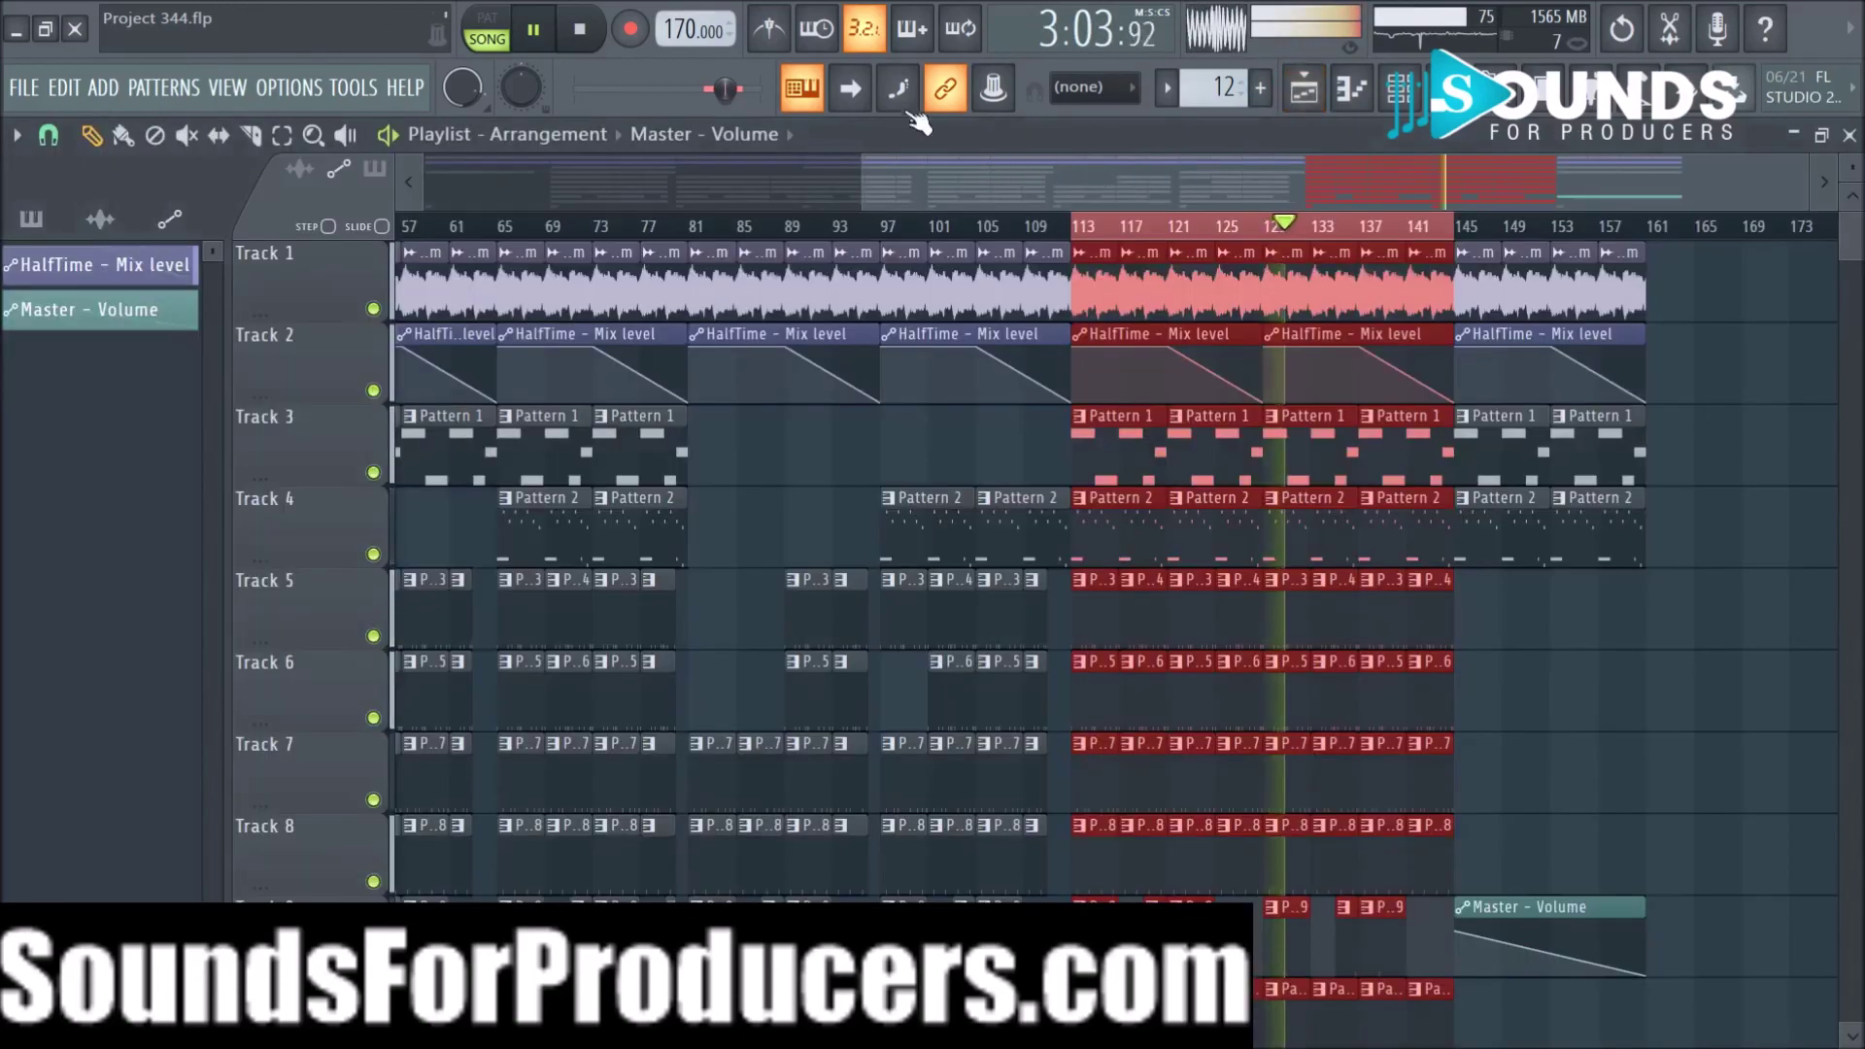
{"action": "right_click", "coordinate": [1178, 233]}
{"action": "key", "text": "space"}
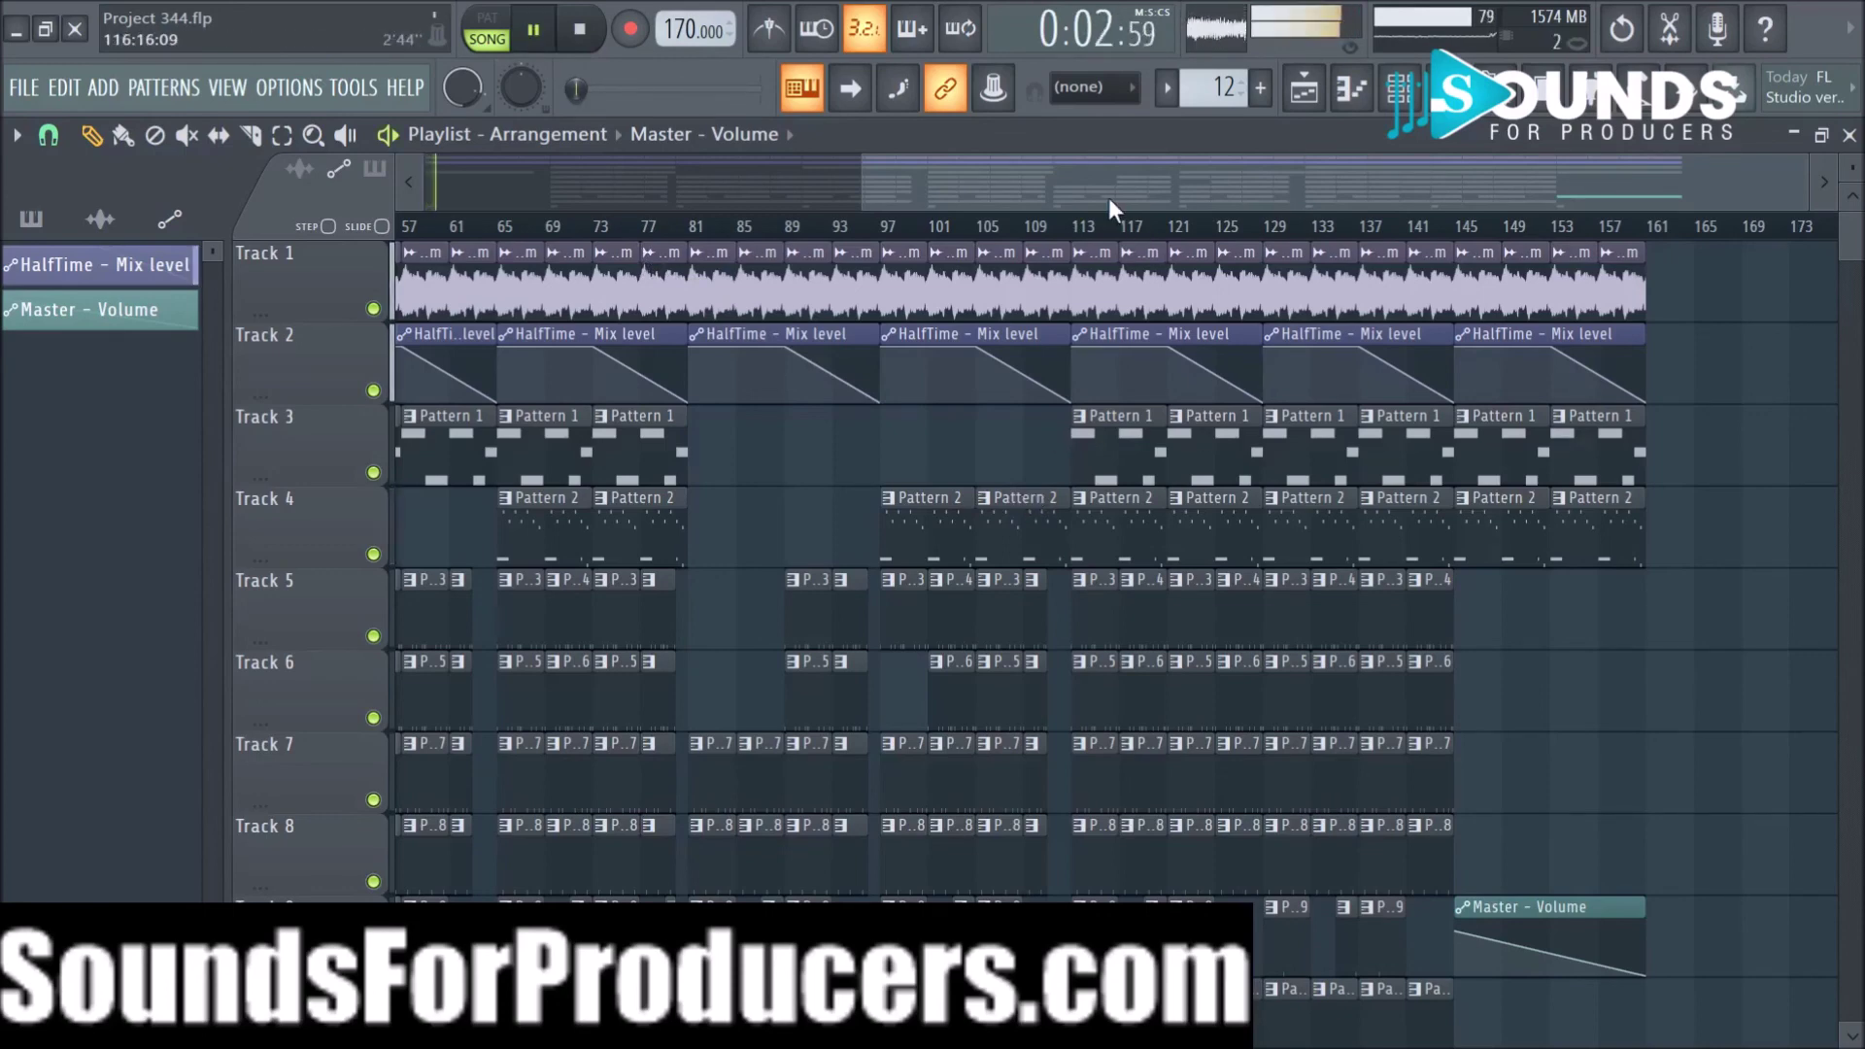
{"action": "left_click_drag", "start_coordinate": [1111, 188], "coordinate": [539, 199]}
{"action": "scroll", "coordinate": [707, 233], "scroll_direction": "down", "scroll_amount": 2}
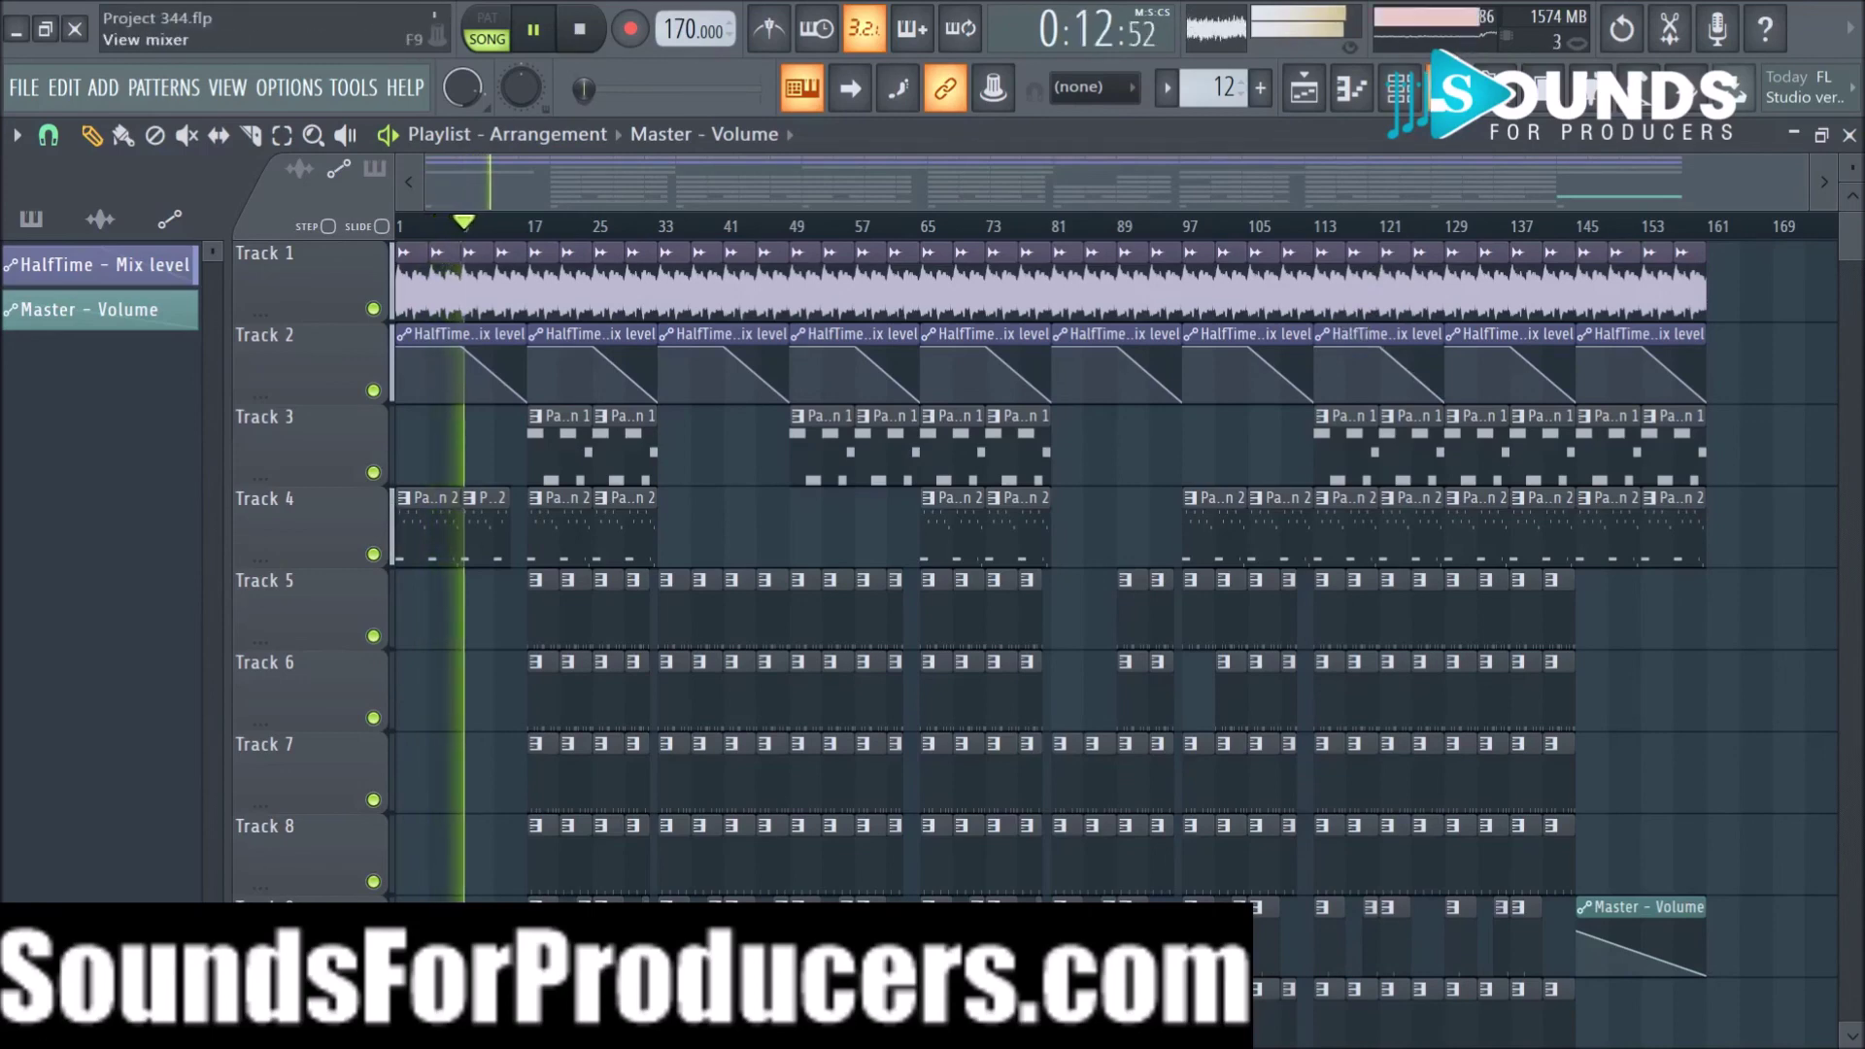
Step: Bypass Ozone 8 and Tonal Balance Control on the Master track, and return to the playlist
{"action": "key", "text": "F9"}
{"action": "left_click", "coordinate": [95, 331]}
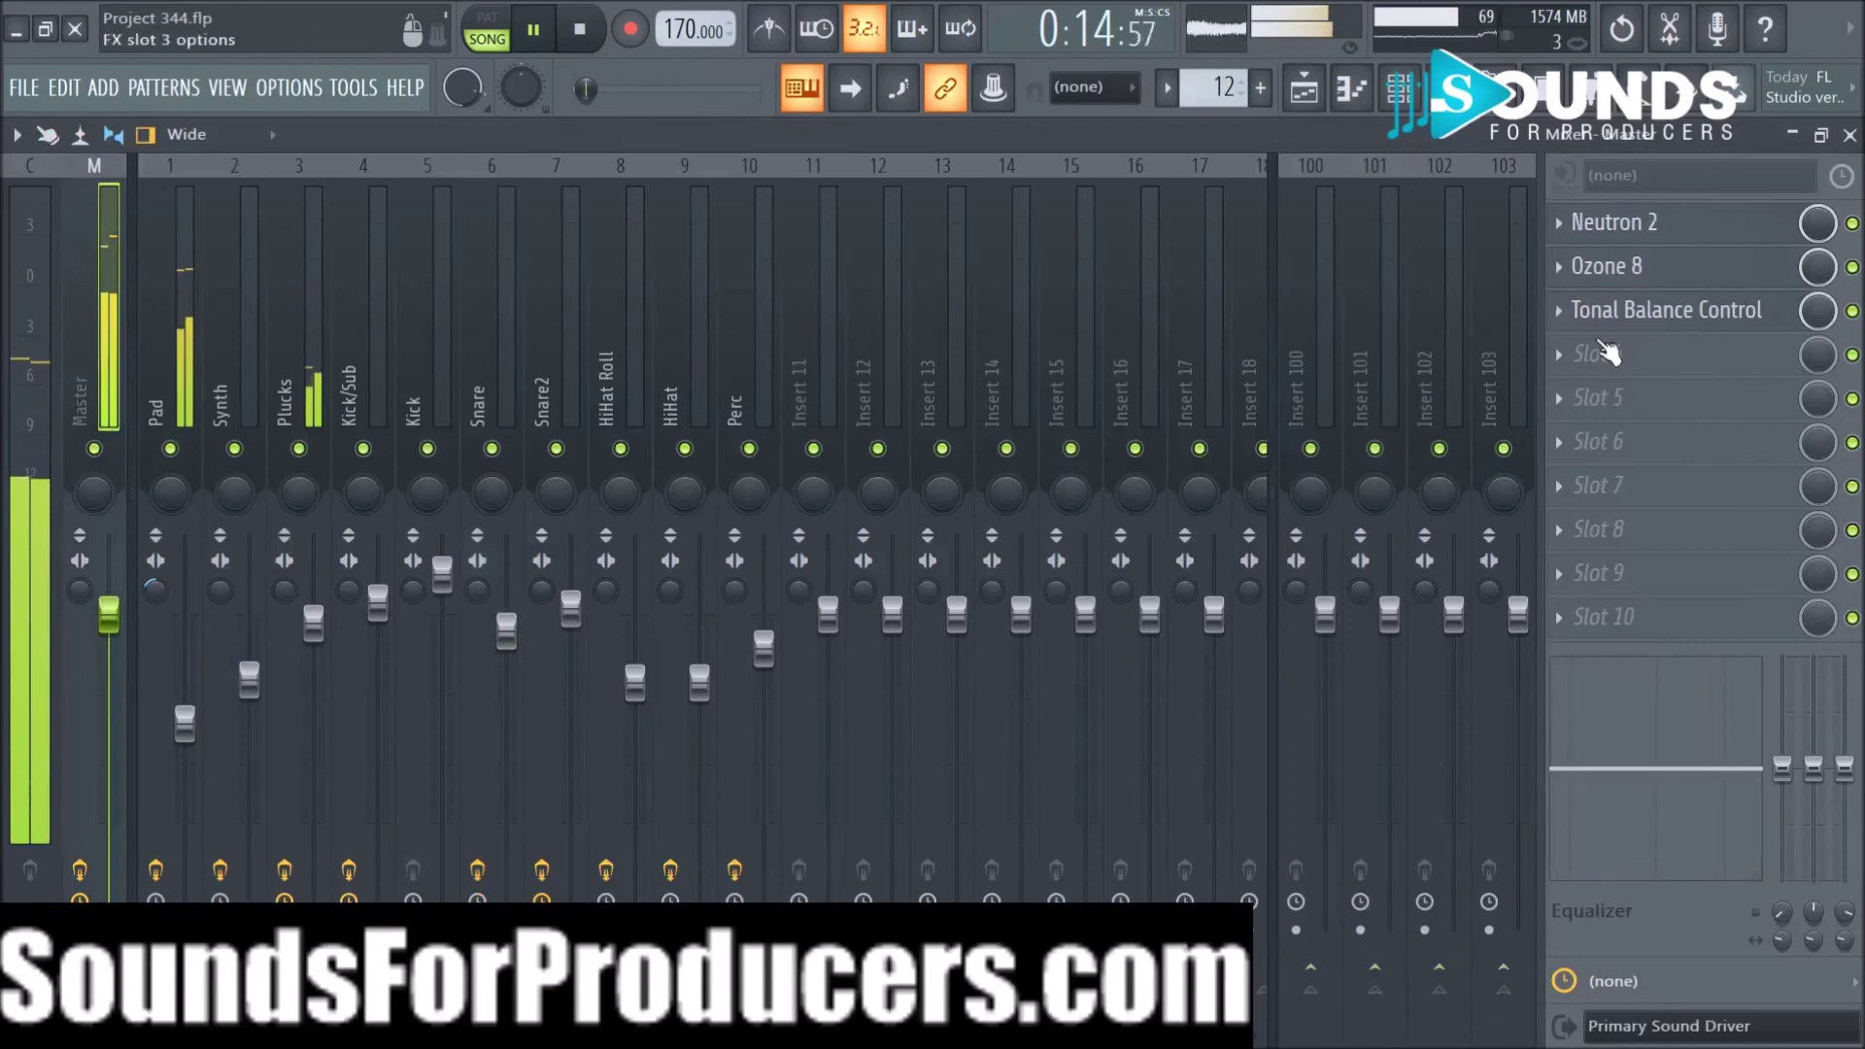
{"action": "left_click", "coordinate": [1853, 310]}
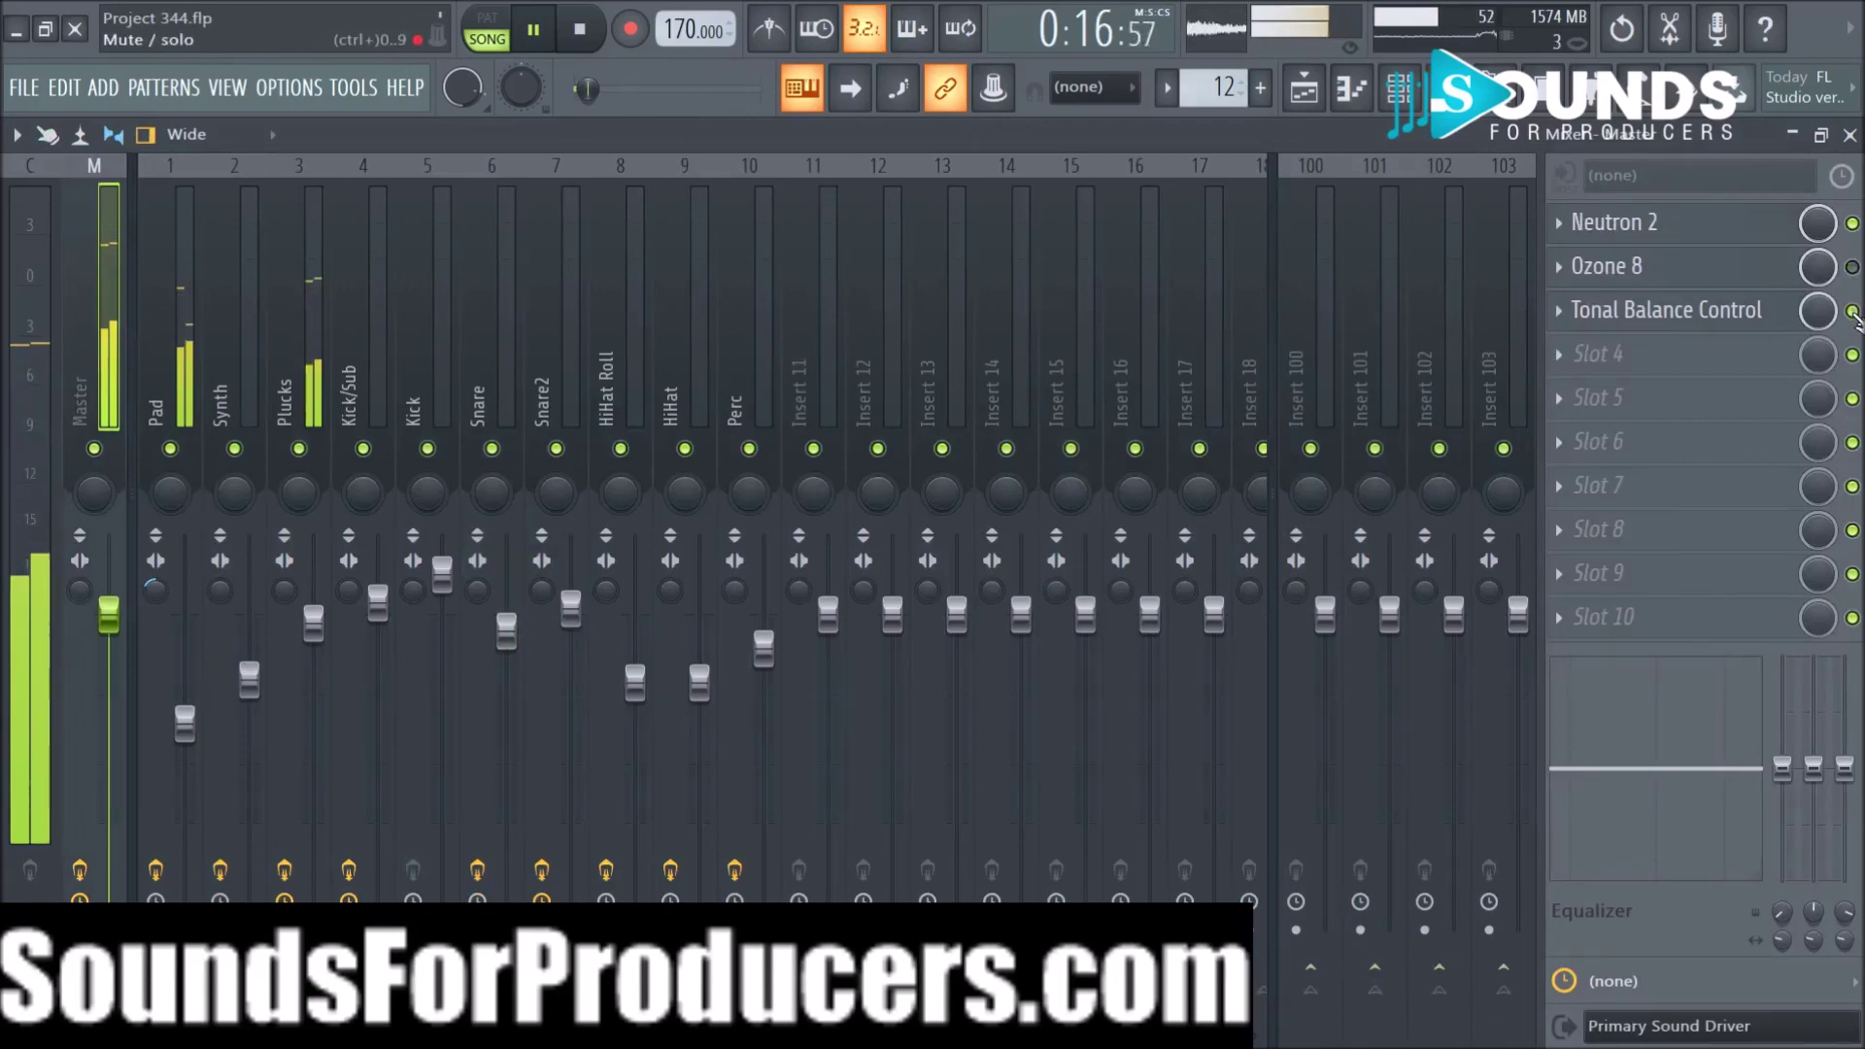
{"action": "left_click", "coordinate": [1304, 95]}
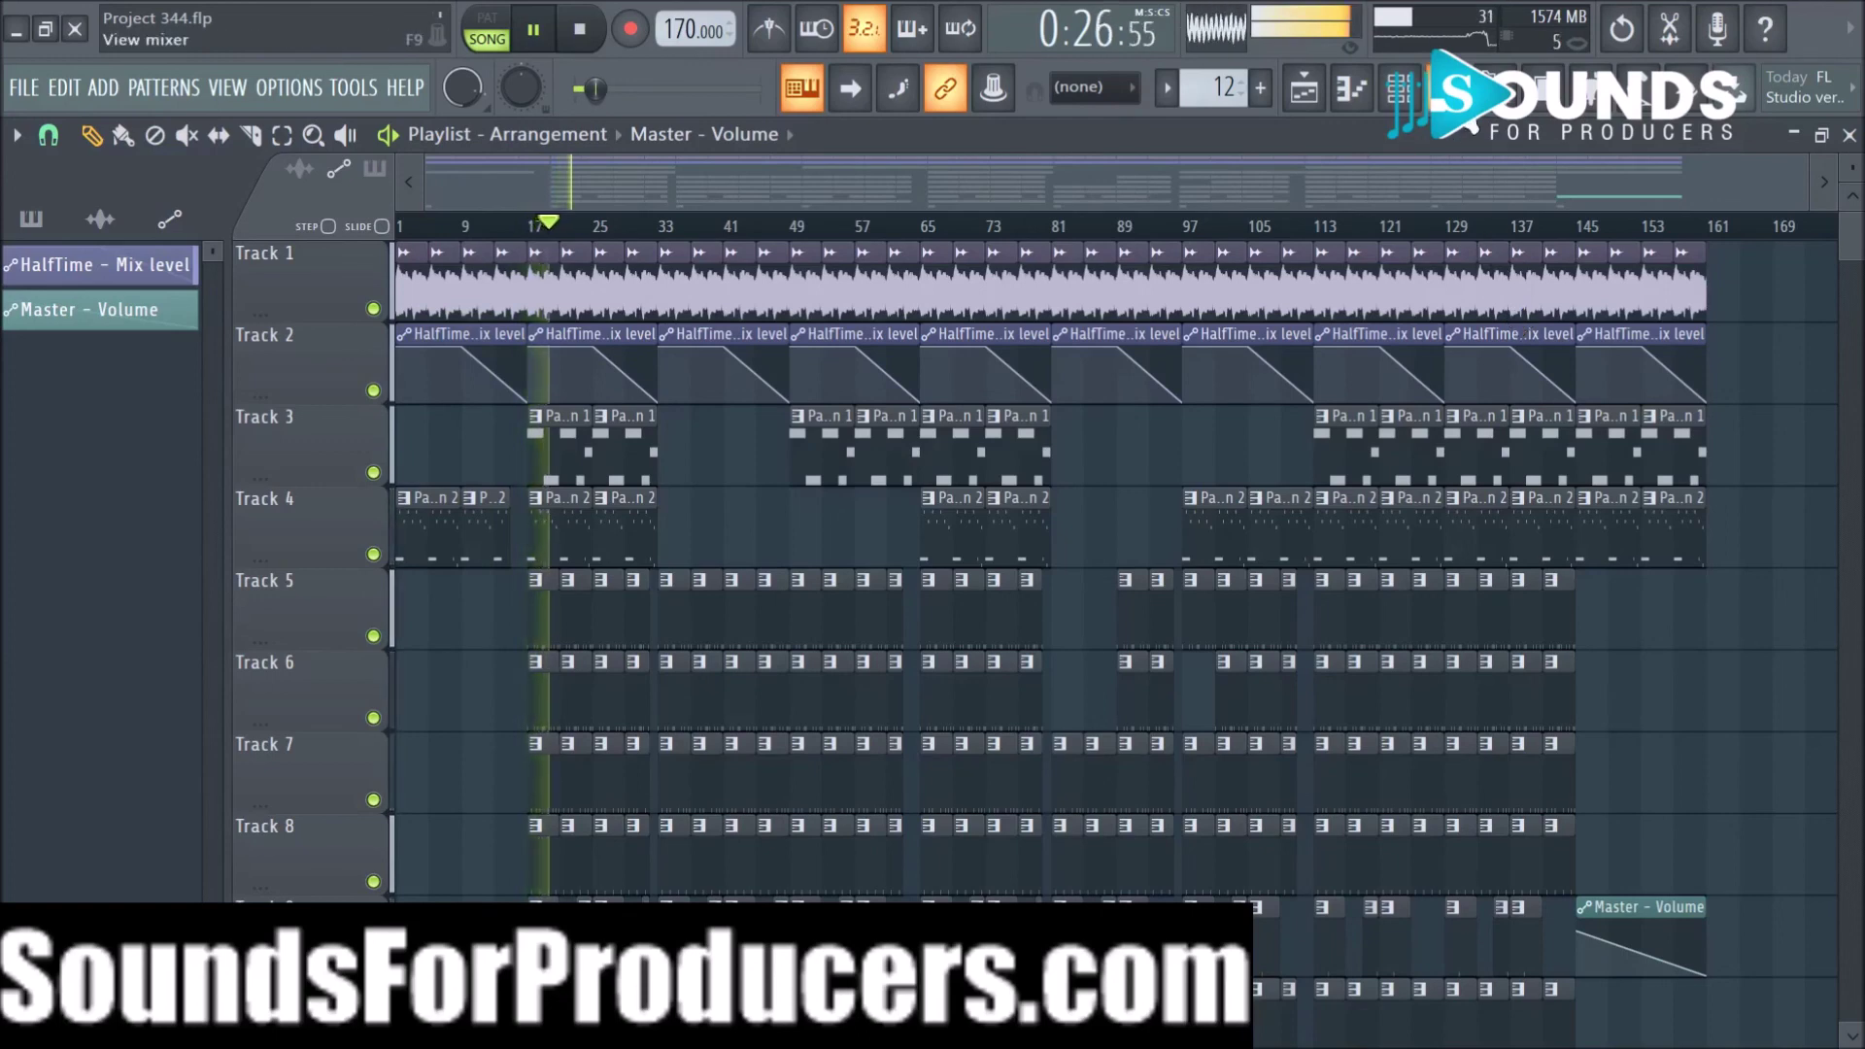
Step: Raise the band 1 low-cut frequency in the Snare2 track's Fruity parametric EQ 2 to 210 Hz, and close the equalizer
{"action": "key", "text": "F9"}
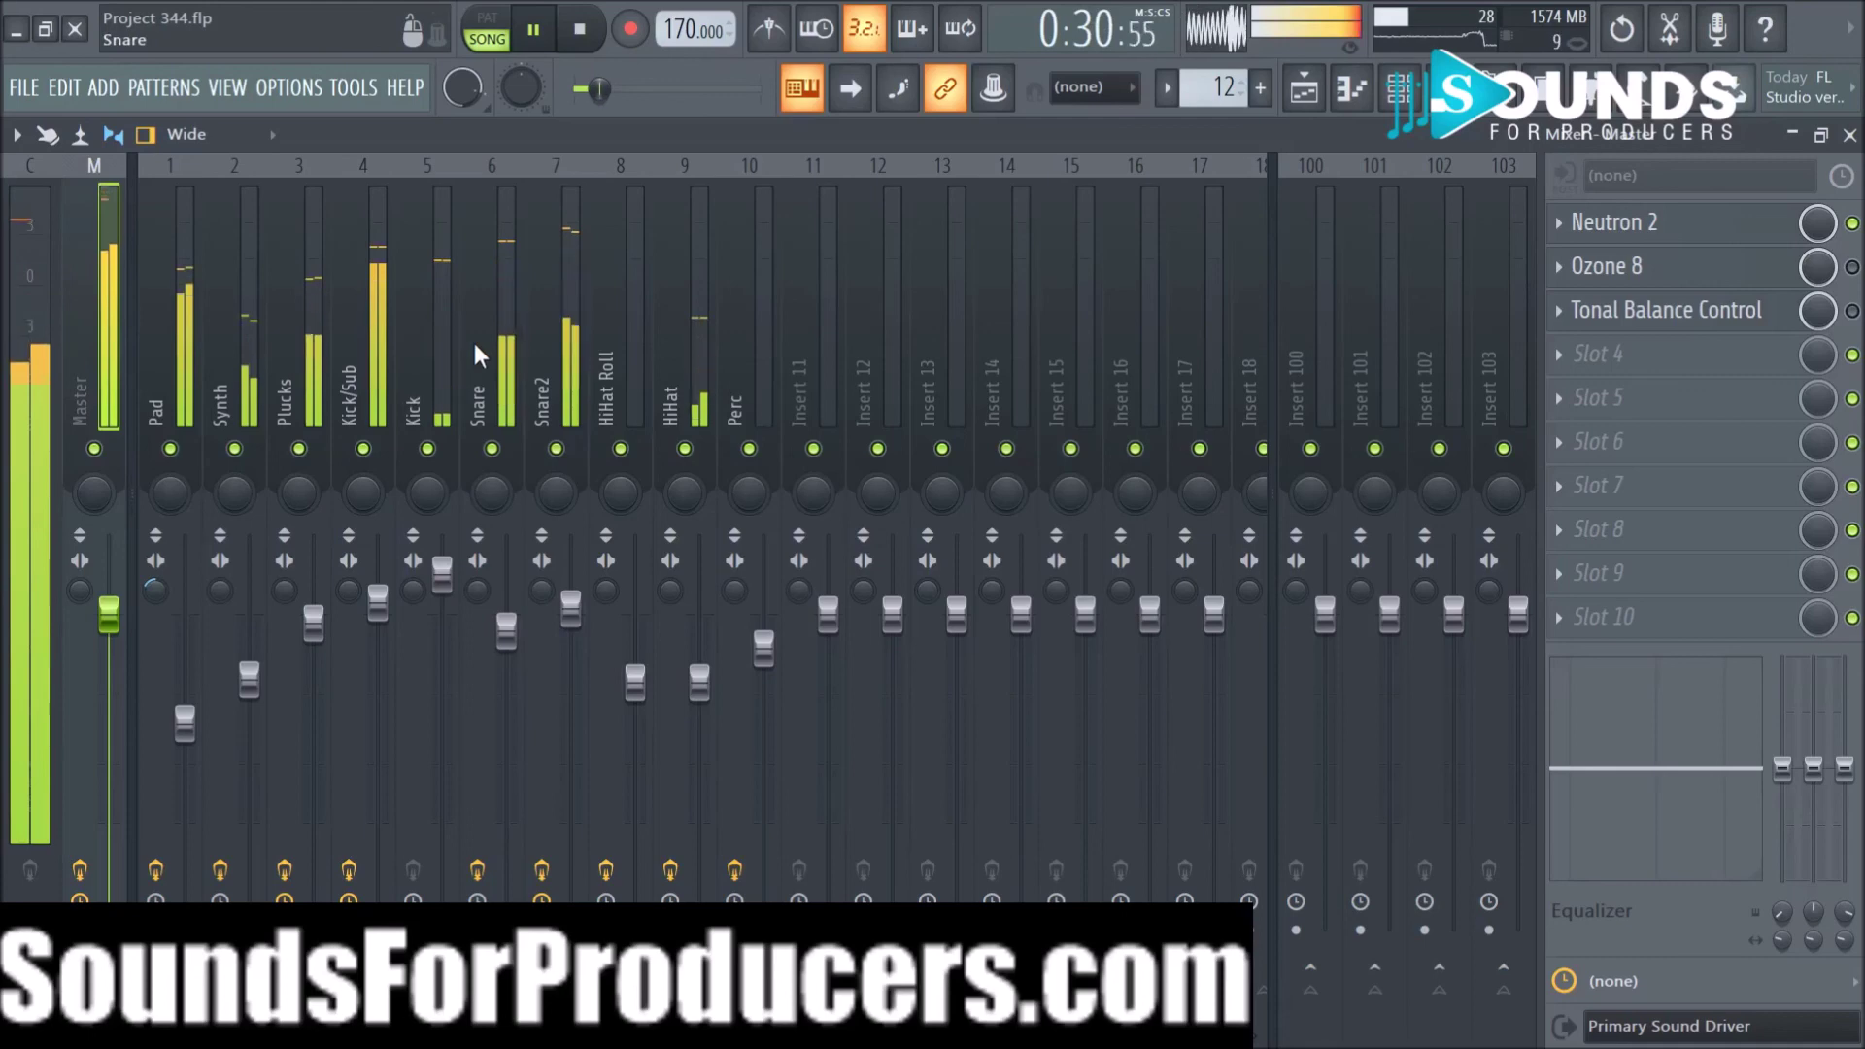
{"action": "left_click", "coordinate": [545, 364]}
{"action": "left_click", "coordinate": [1627, 228]}
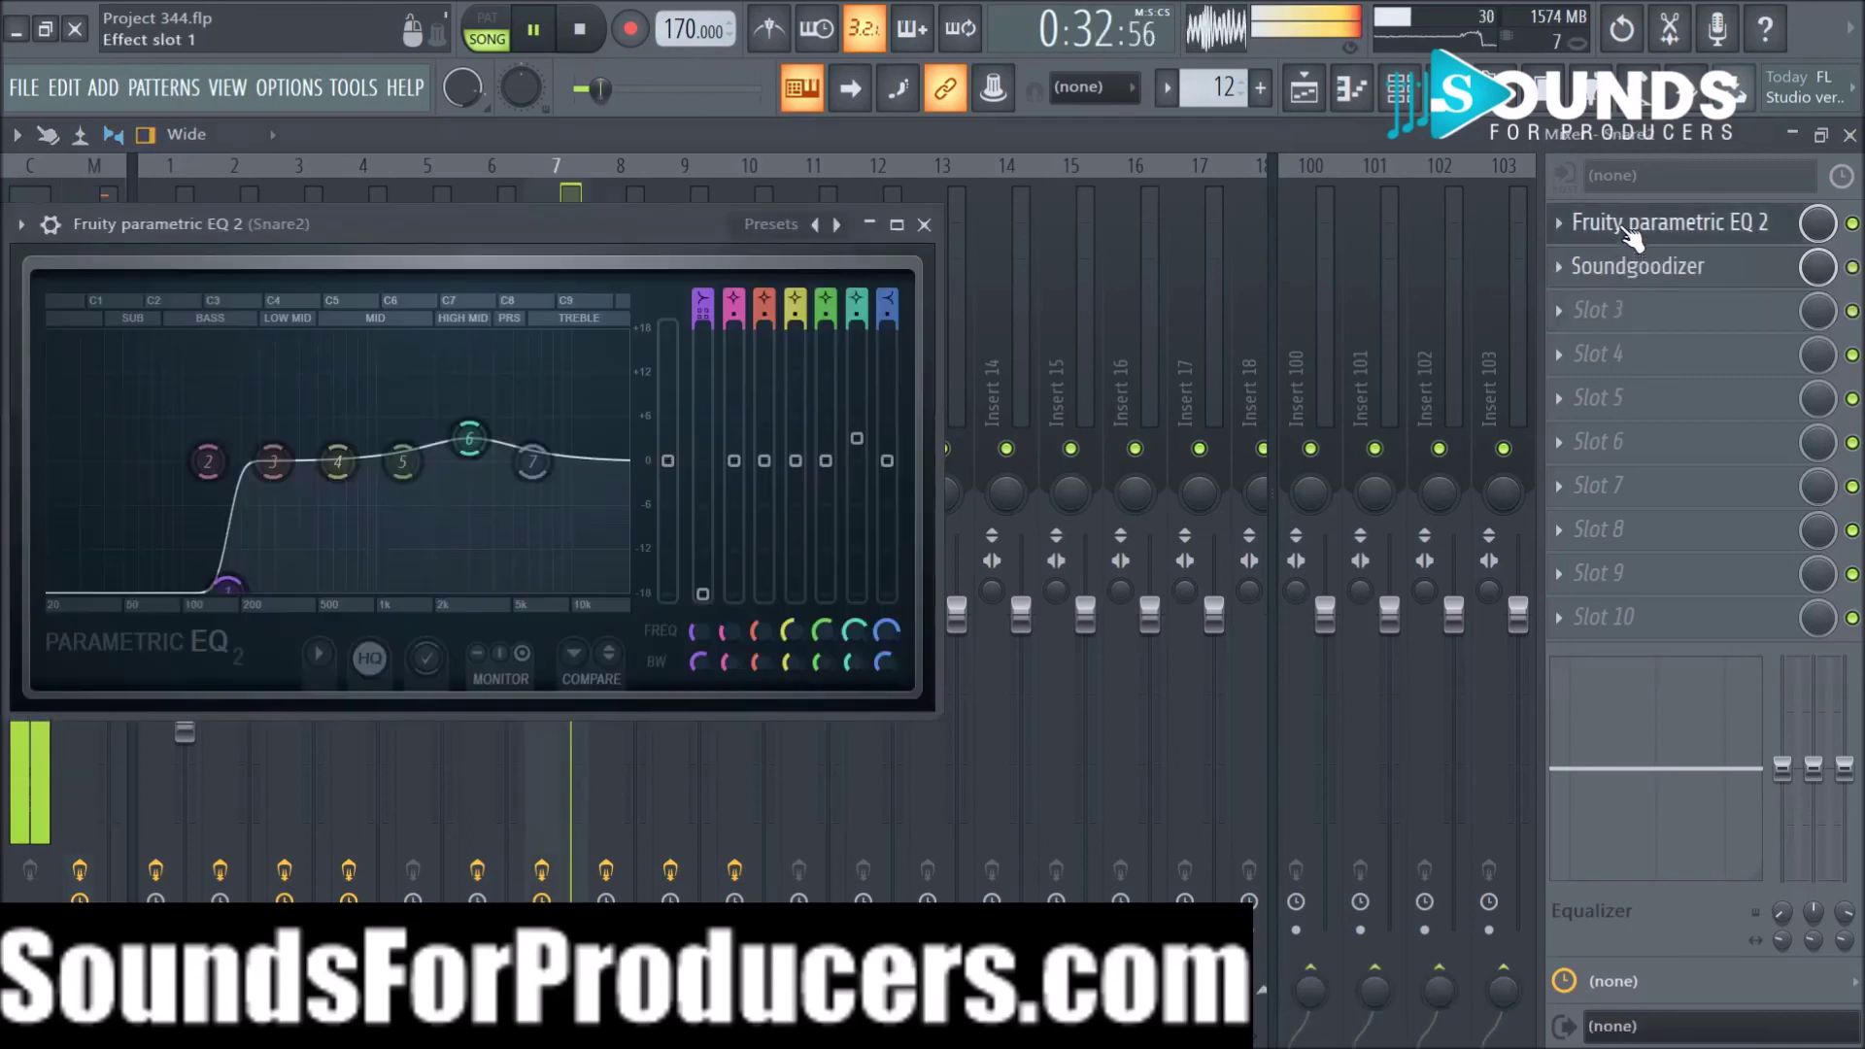
{"action": "left_click_drag", "start_coordinate": [693, 632], "coordinate": [696, 622]}
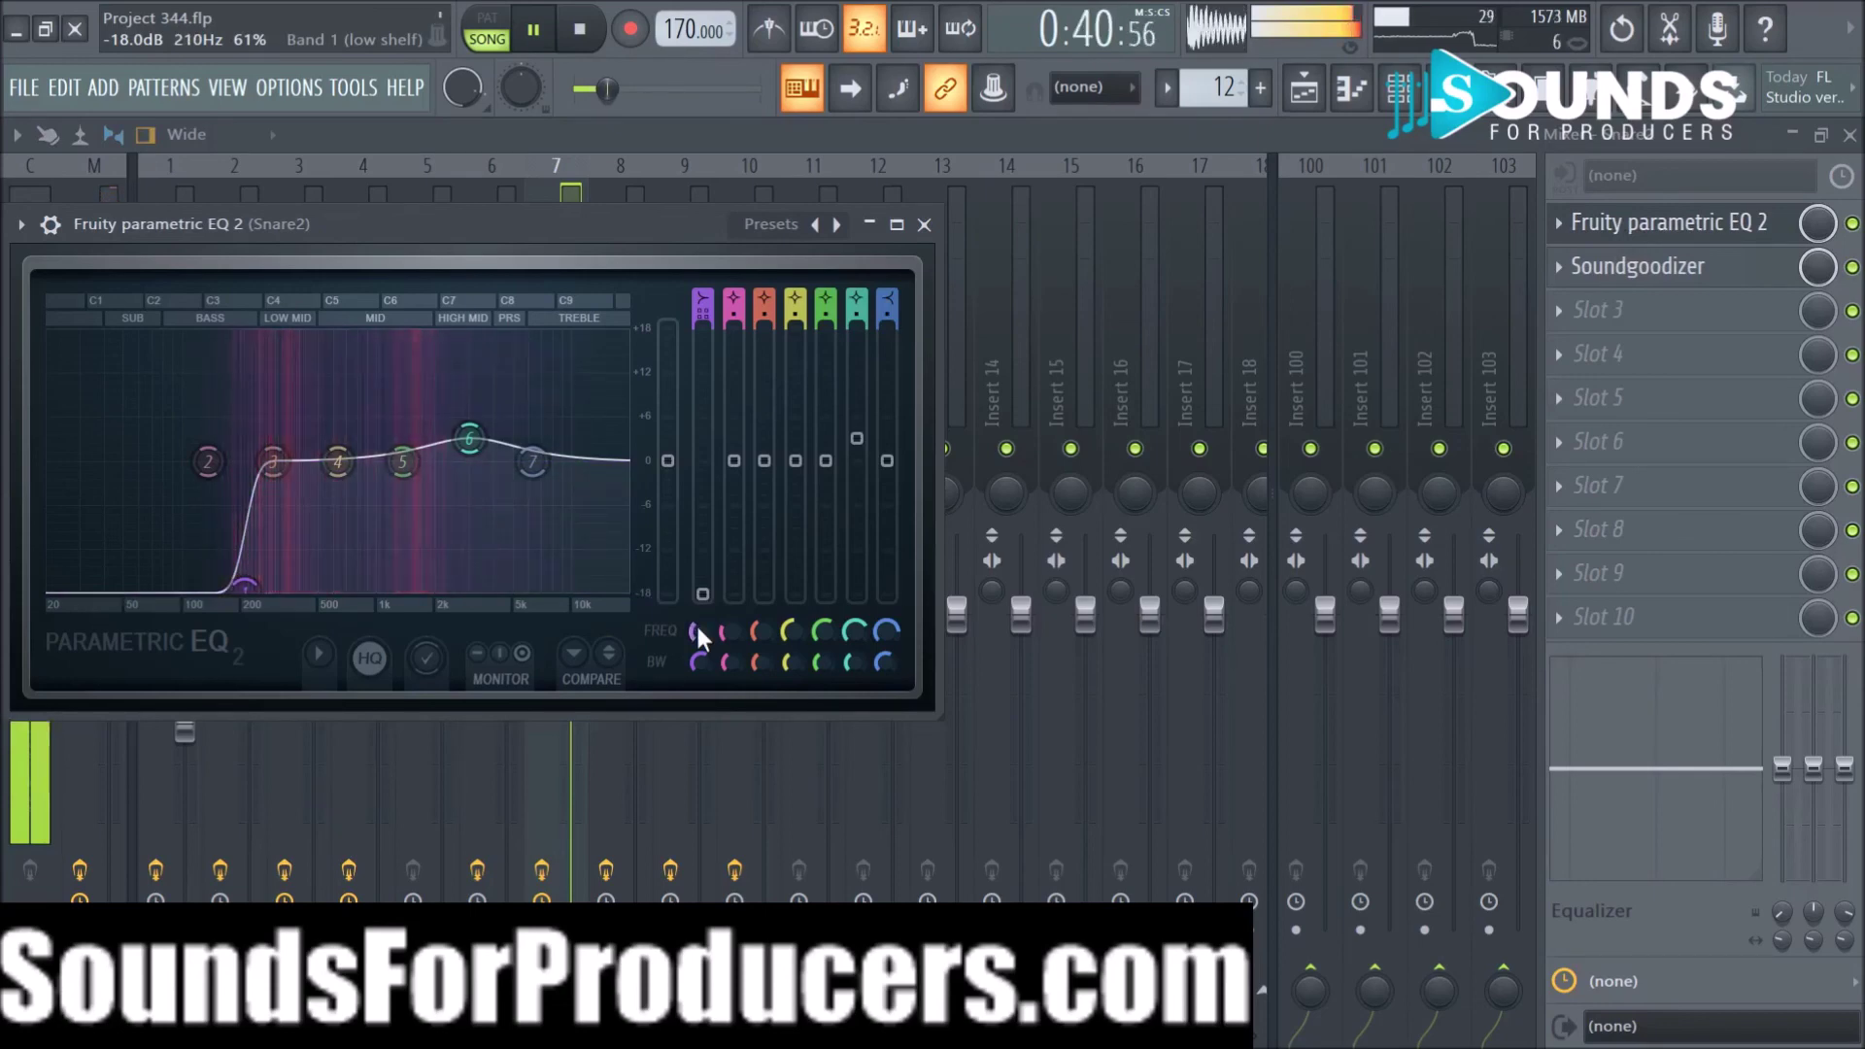
{"action": "left_click", "coordinate": [924, 225]}
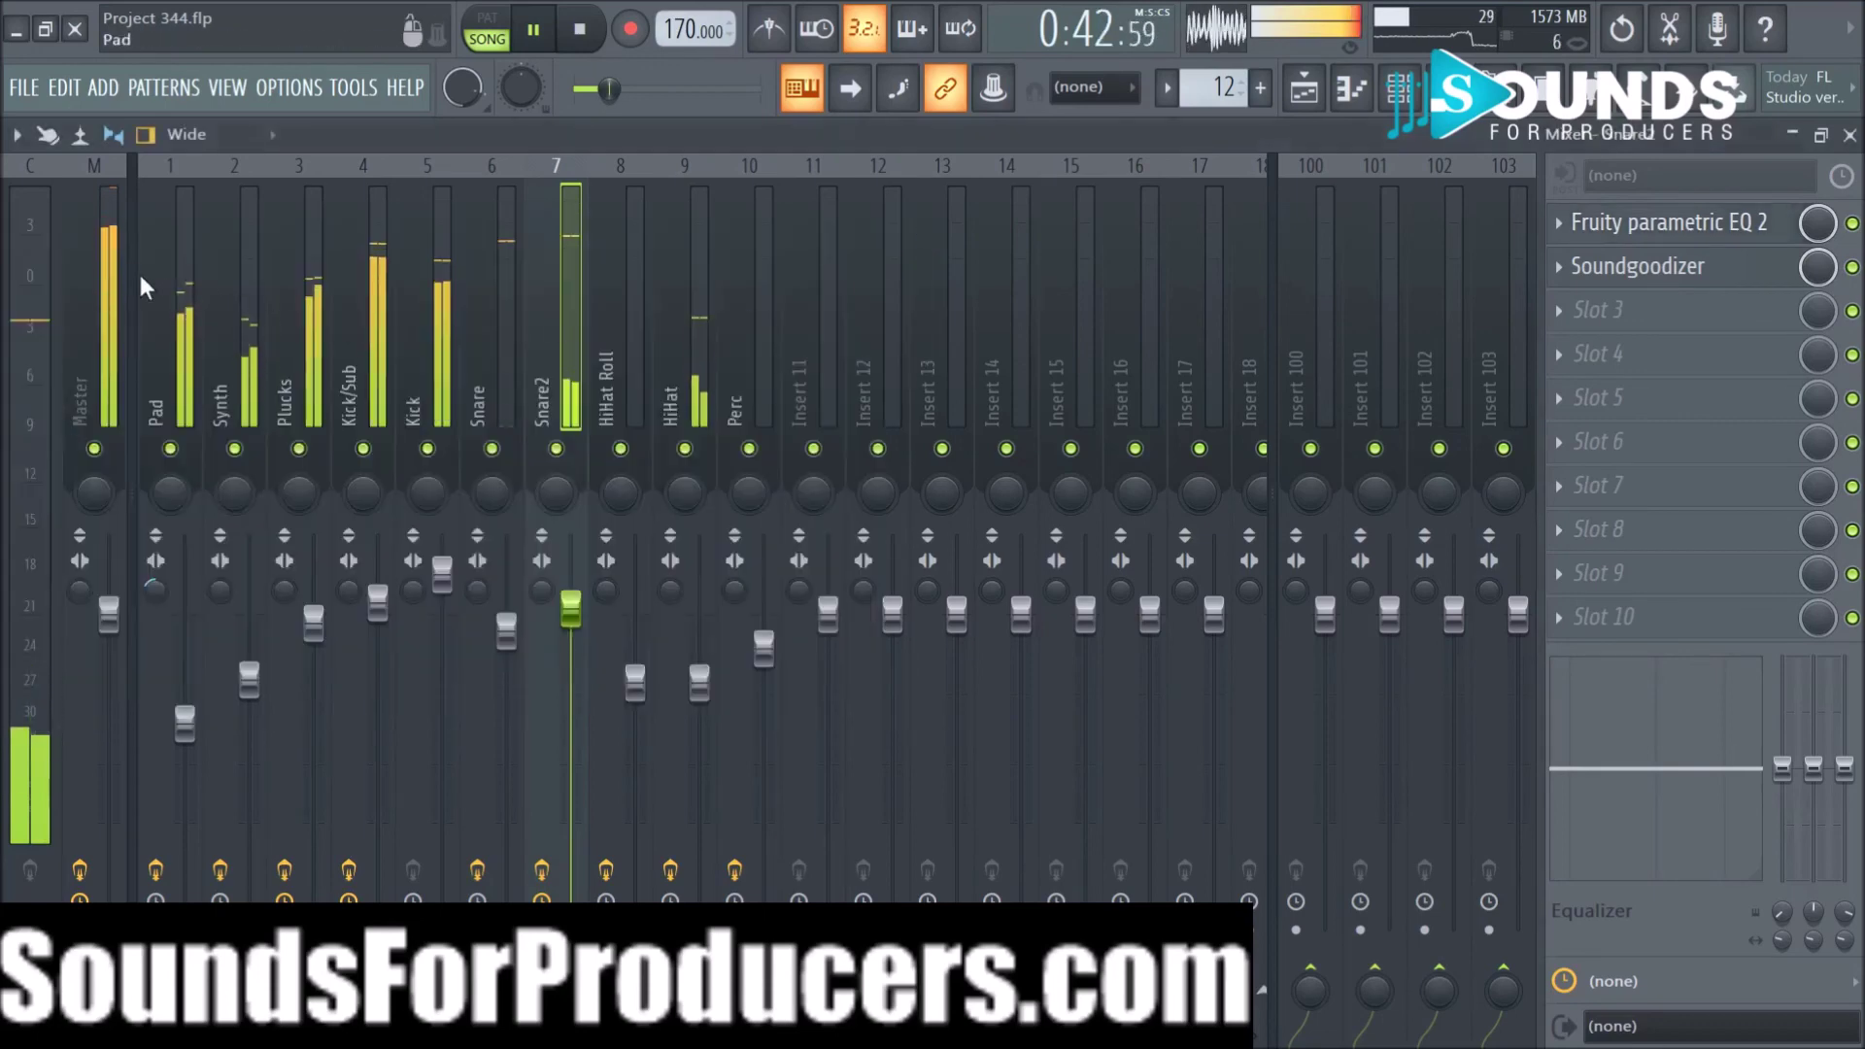
Step: Re-enable Ozone 8 and Tonal Balance Control on the Master track
{"action": "left_click", "coordinate": [99, 278]}
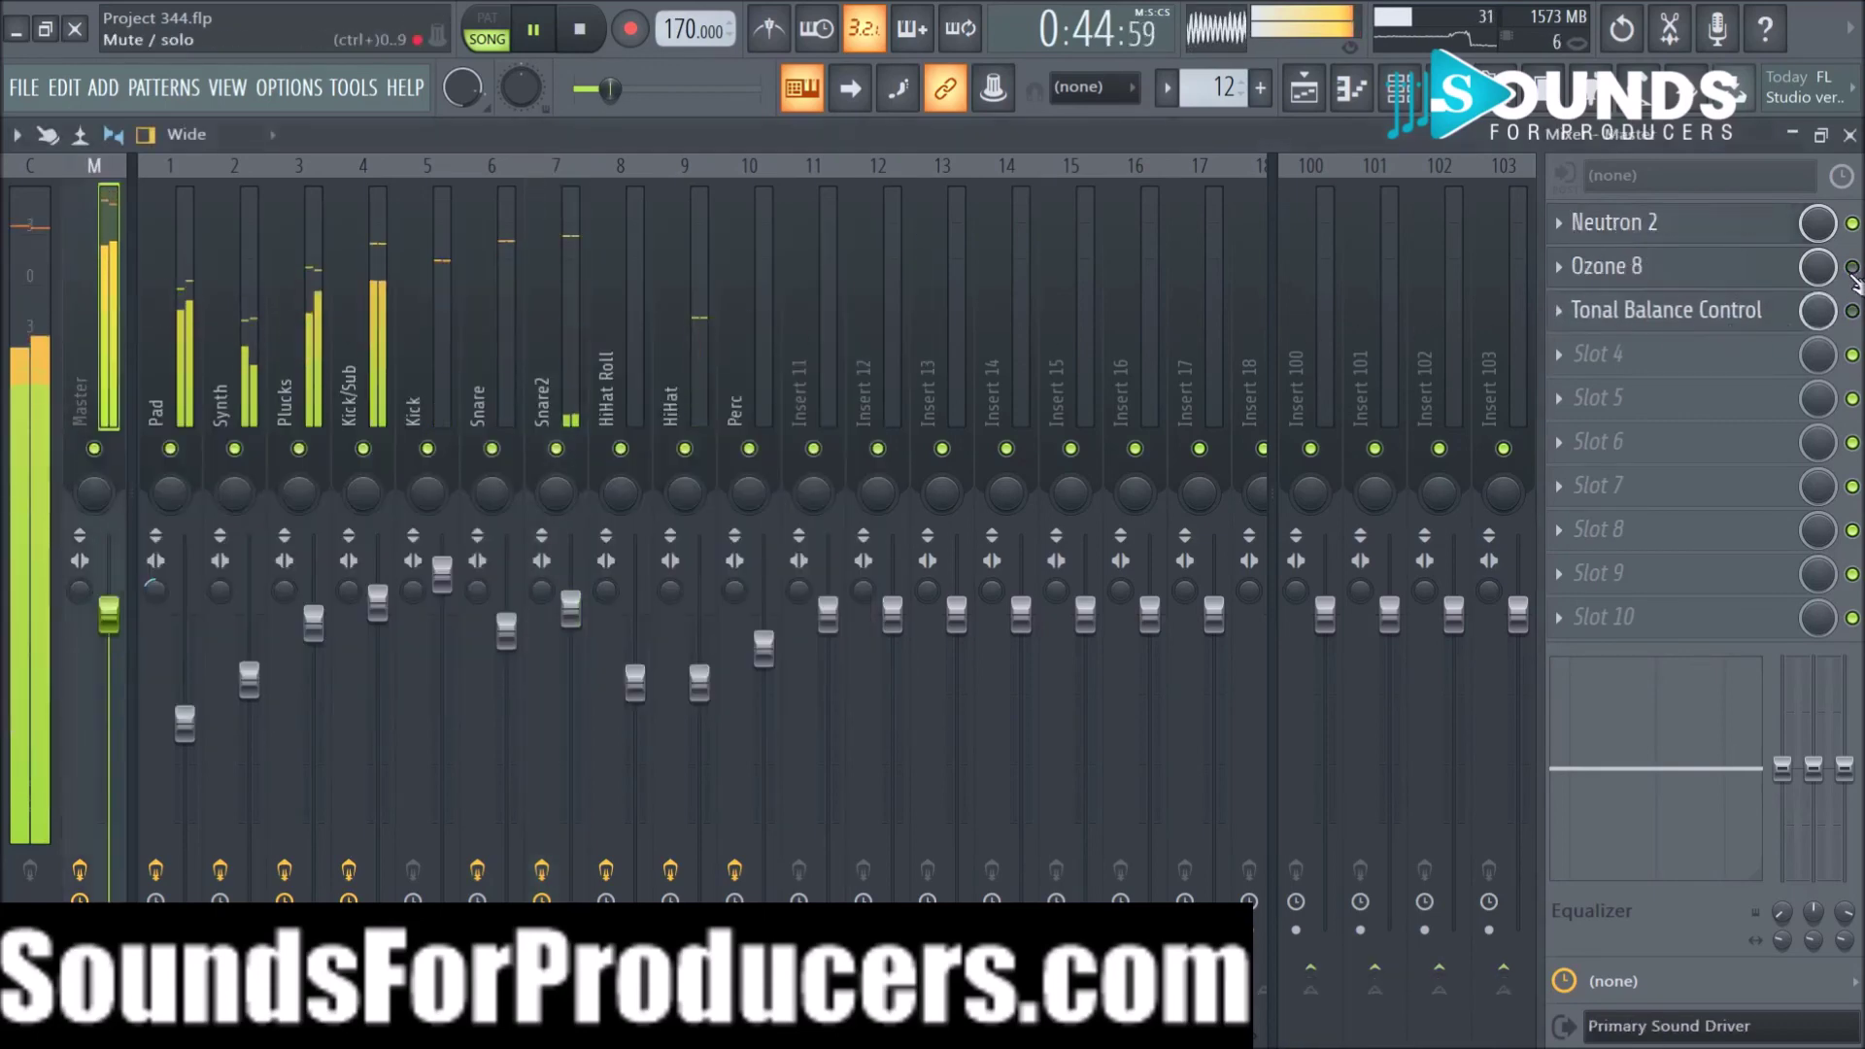
{"action": "left_click", "coordinate": [1853, 269]}
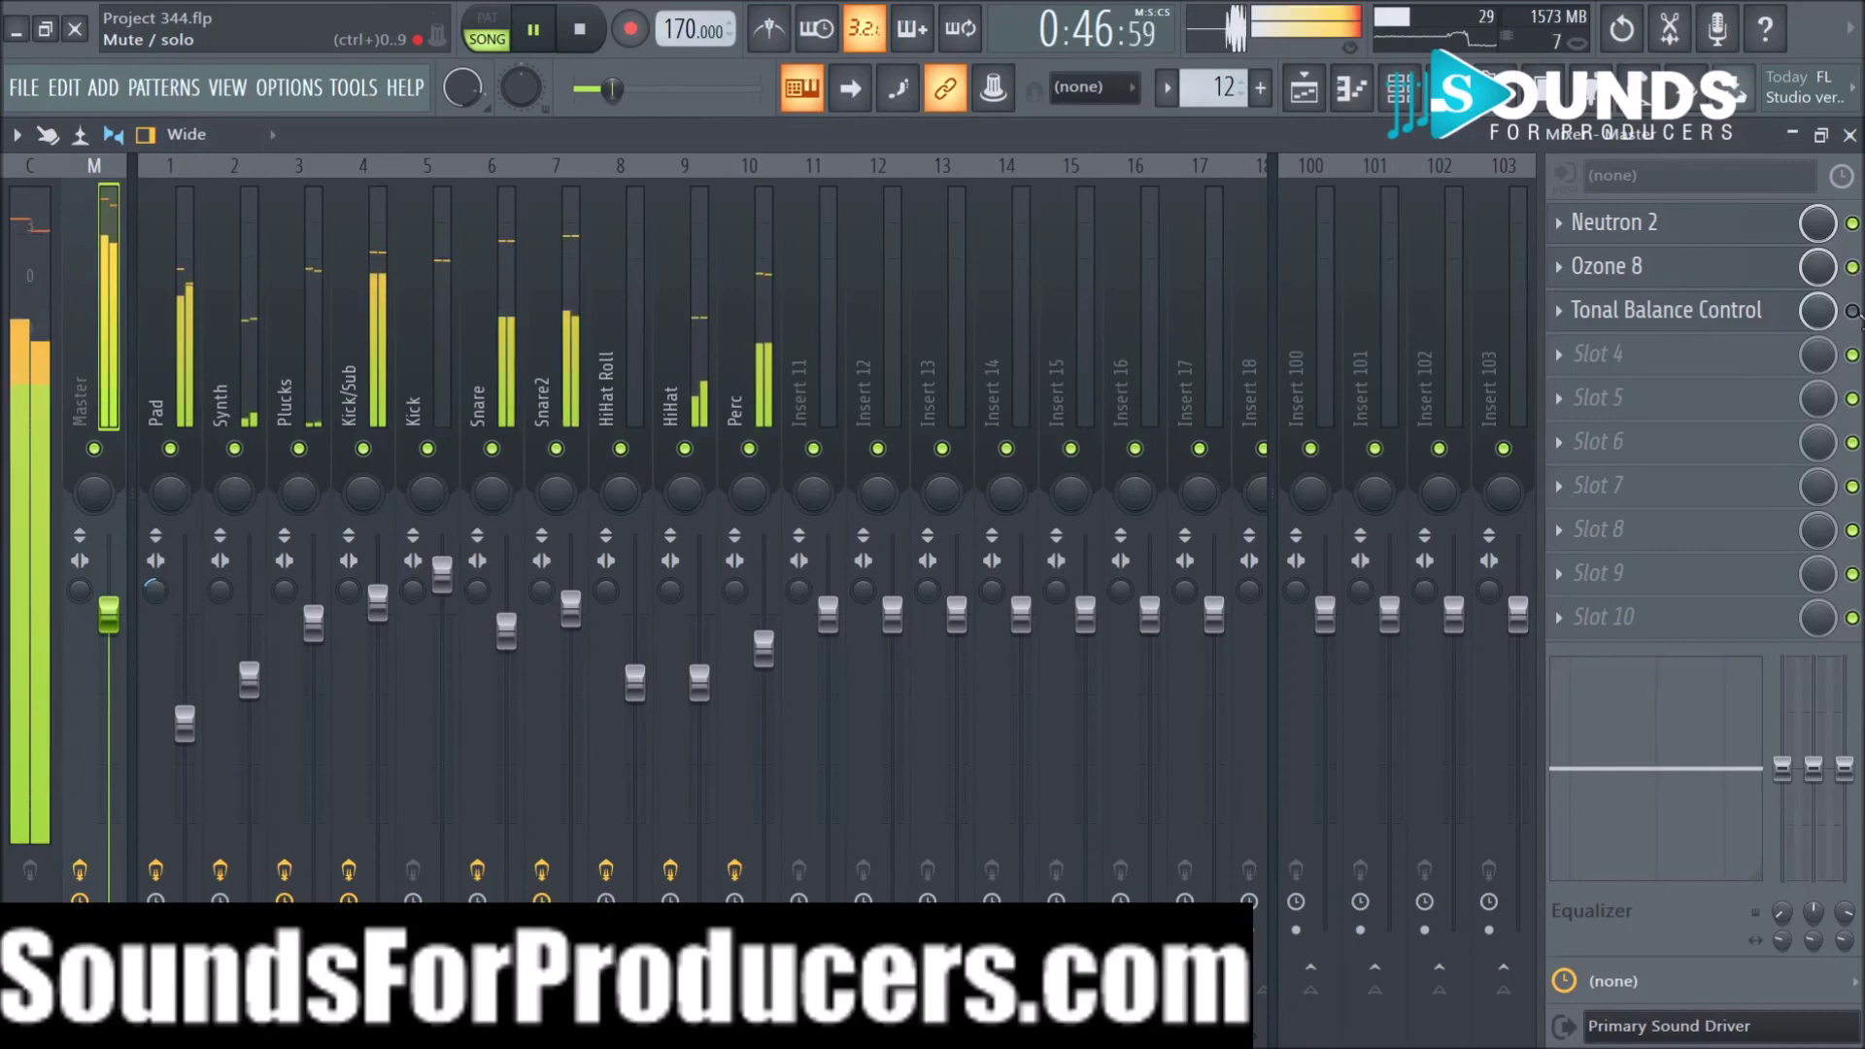
{"action": "left_click", "coordinate": [1853, 311]}
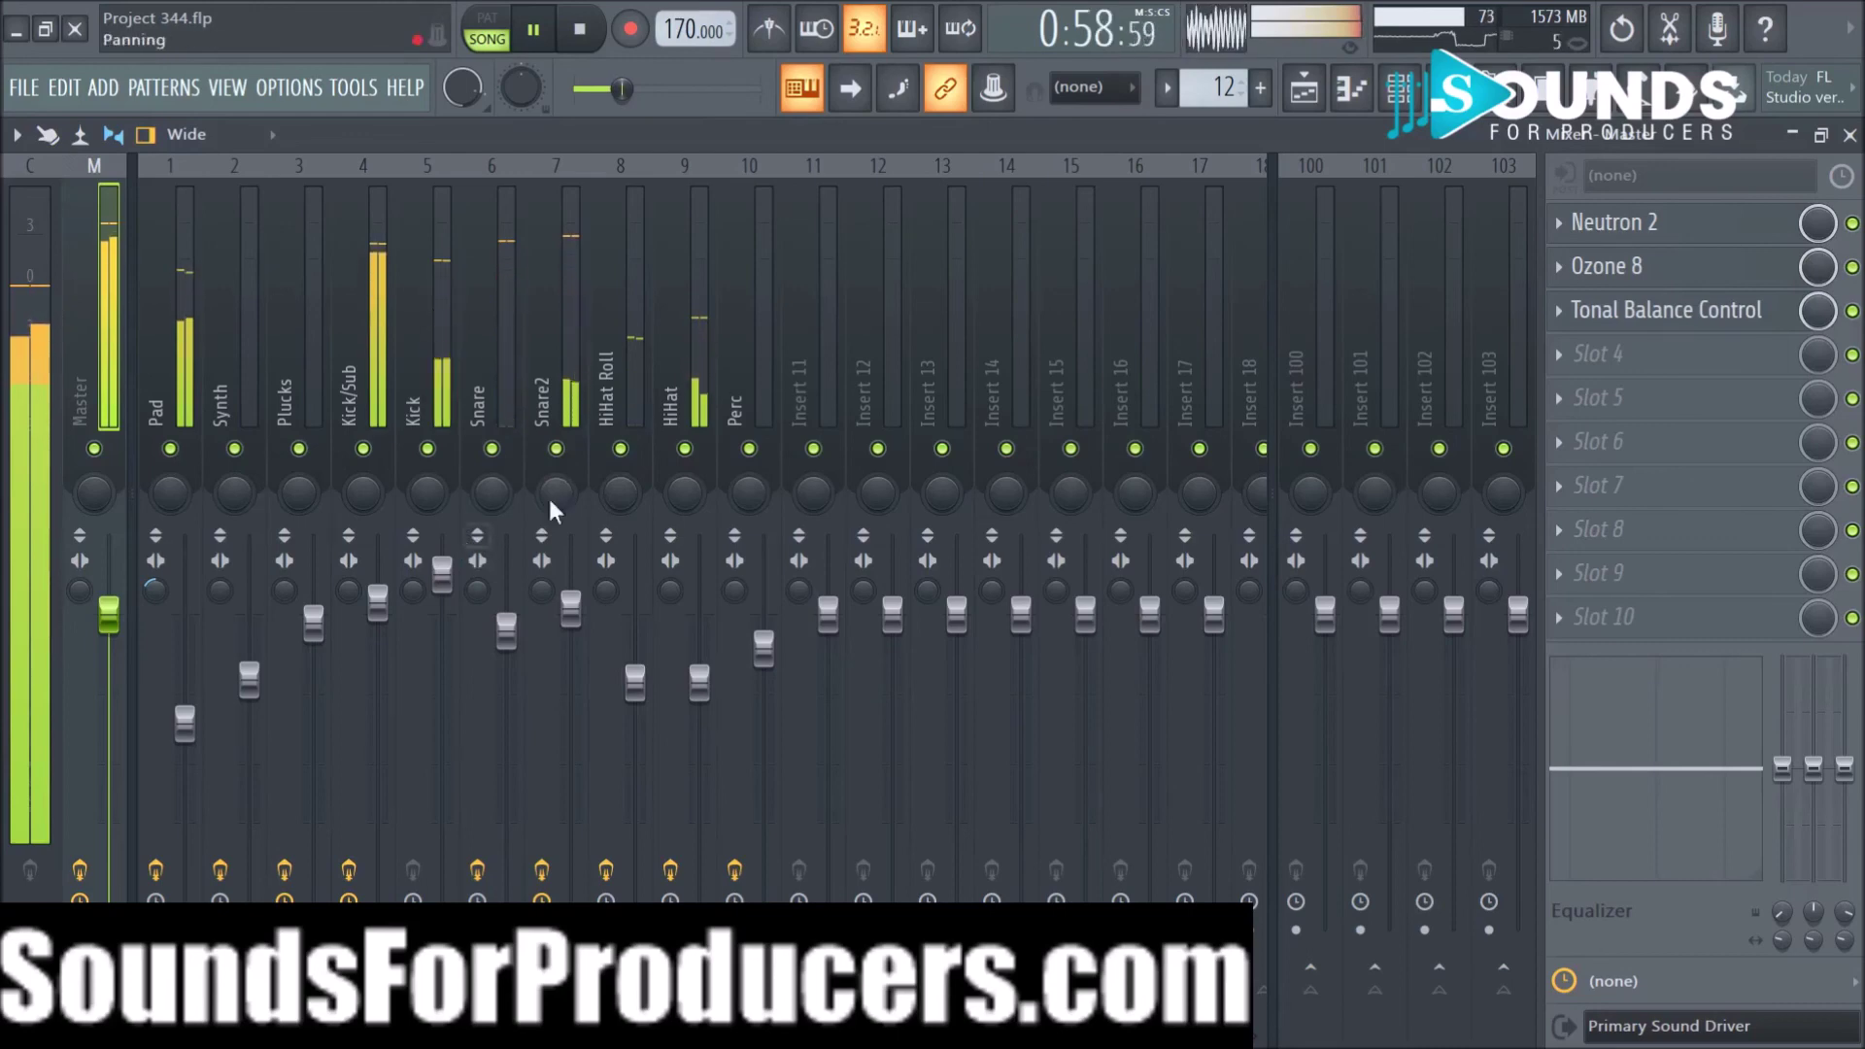
Step: Follow the playback in the playlist and compare the Master output with Ozone 8 bypassed and enabled
{"action": "left_click", "coordinate": [1306, 91]}
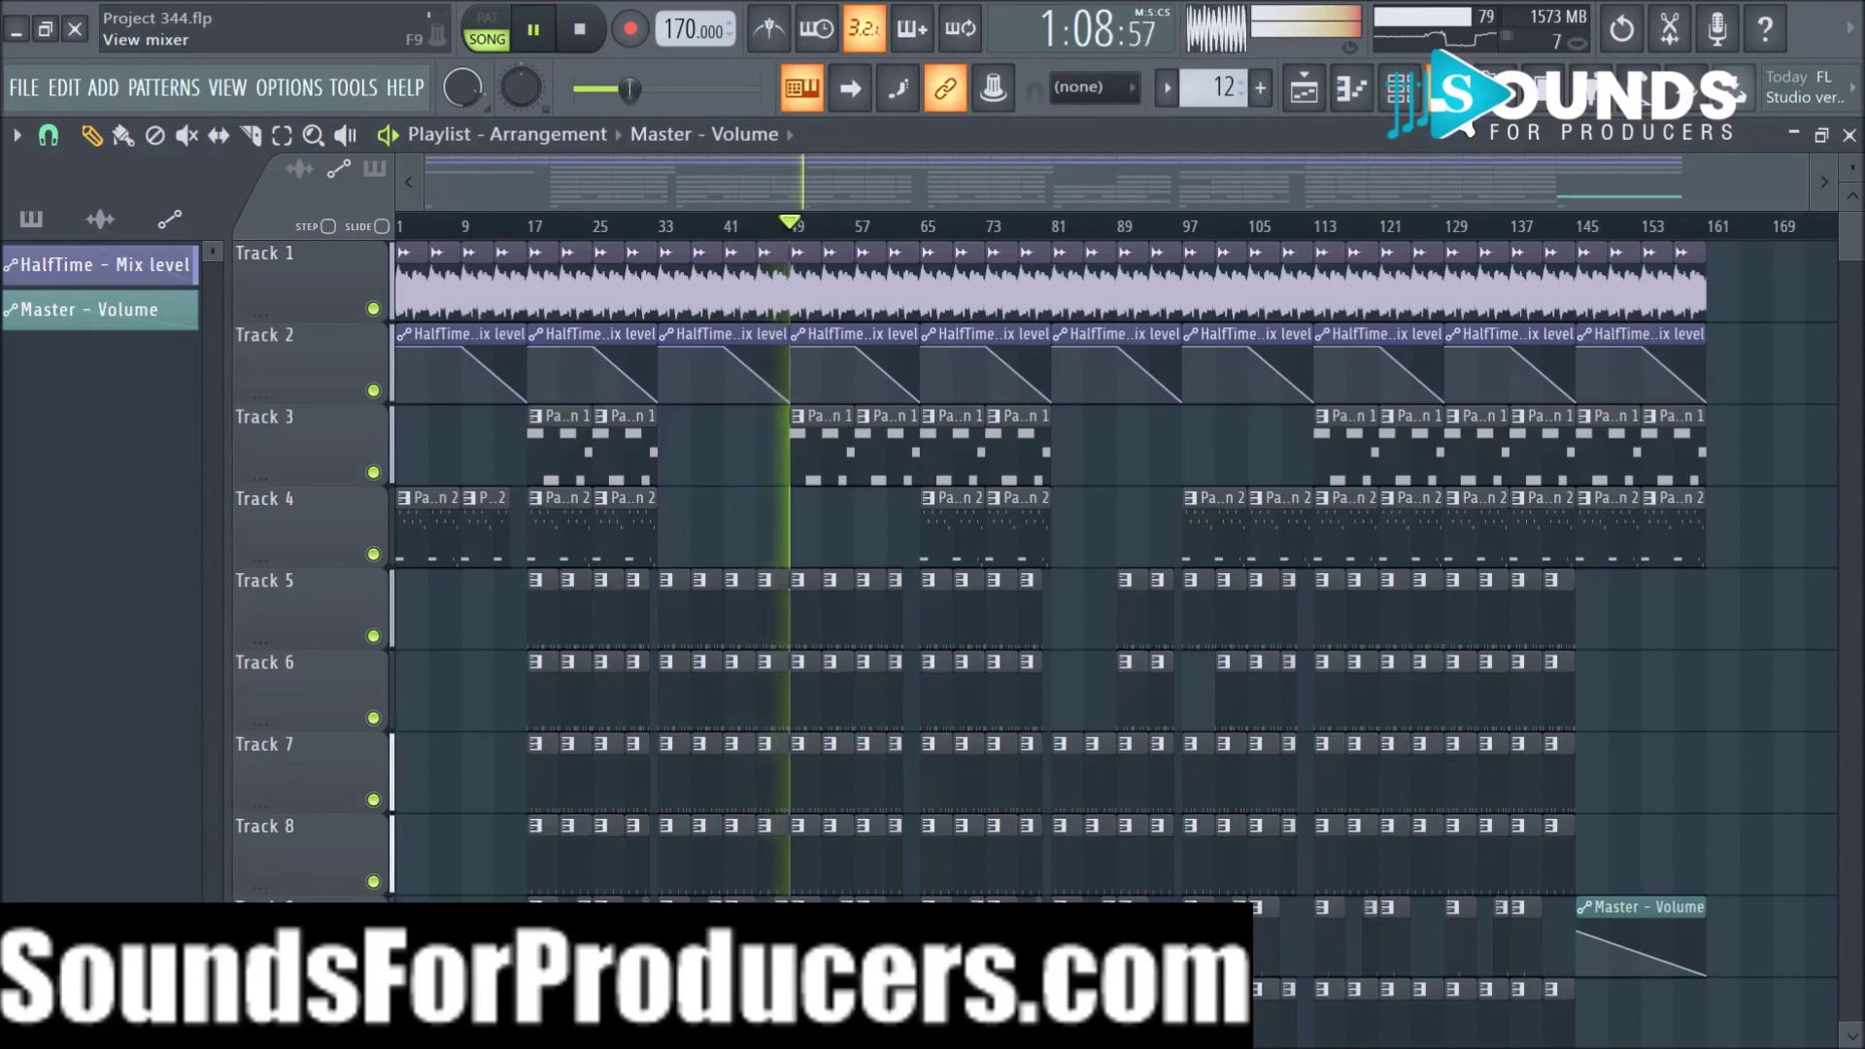
{"action": "key", "text": "F9"}
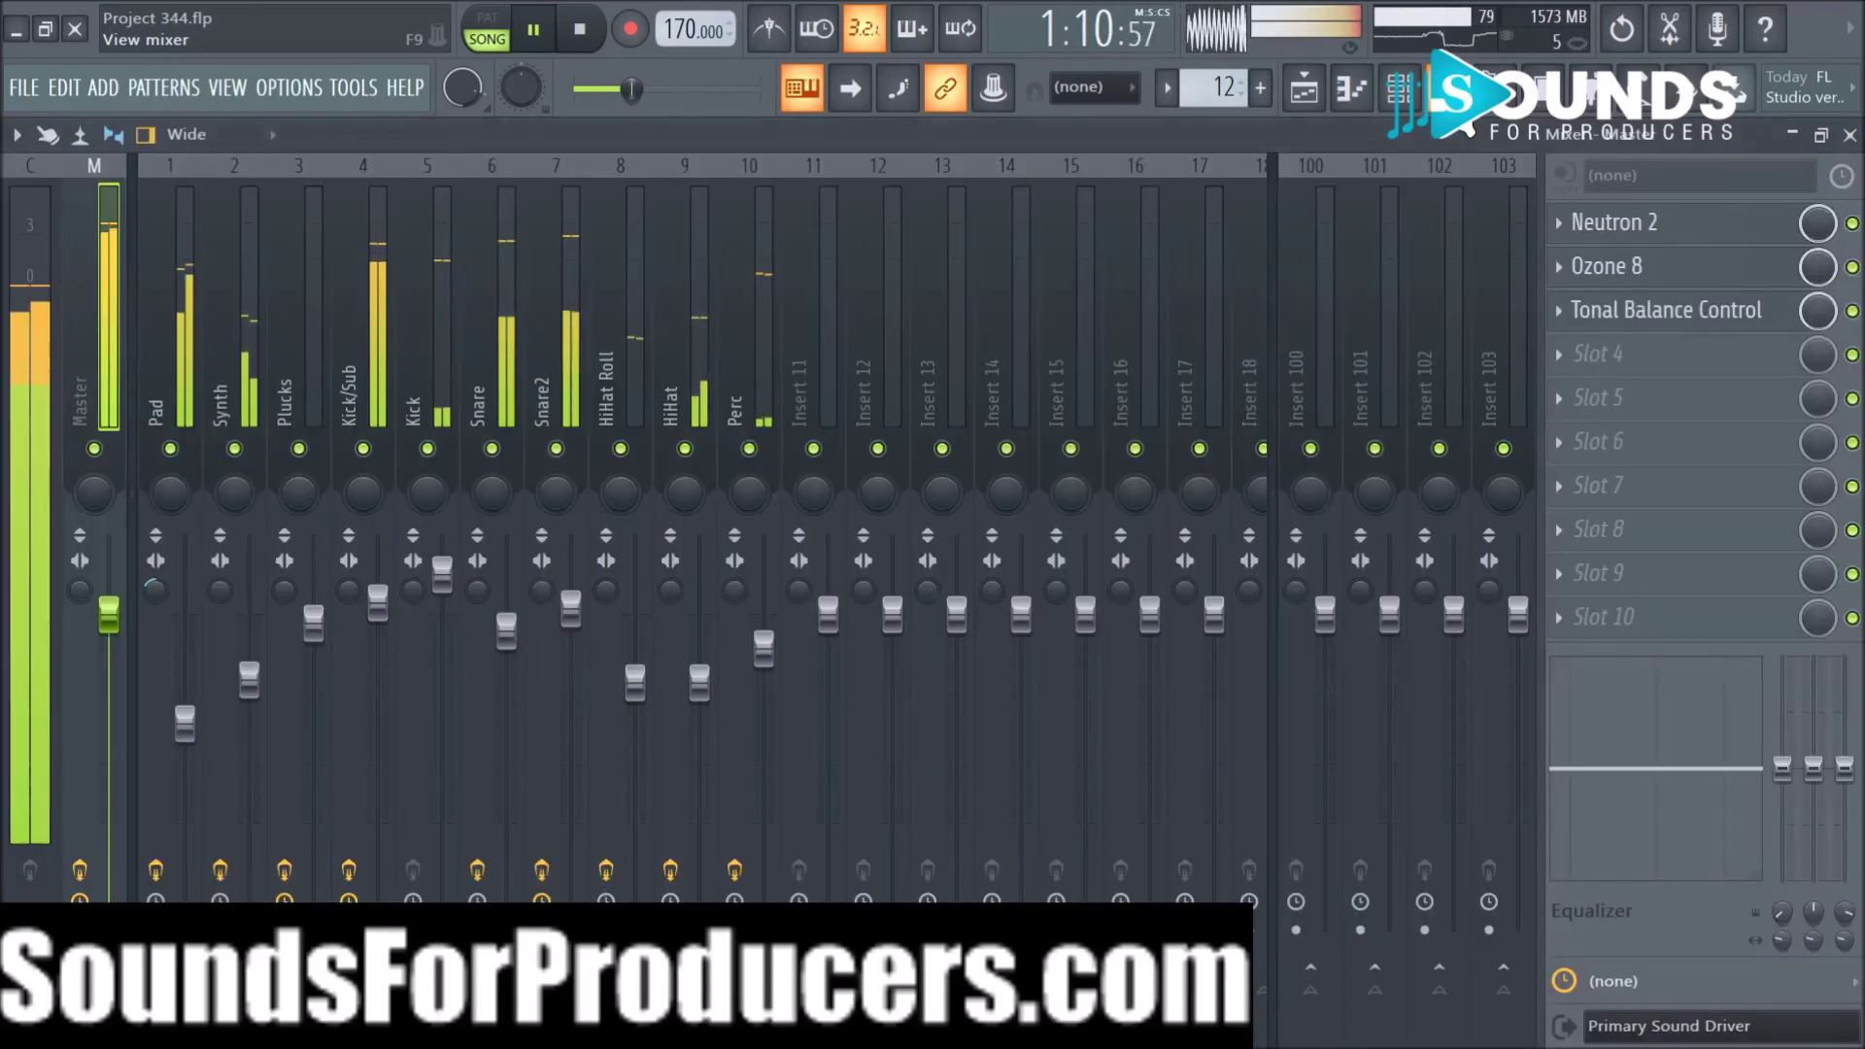
{"action": "left_click", "coordinate": [1853, 268]}
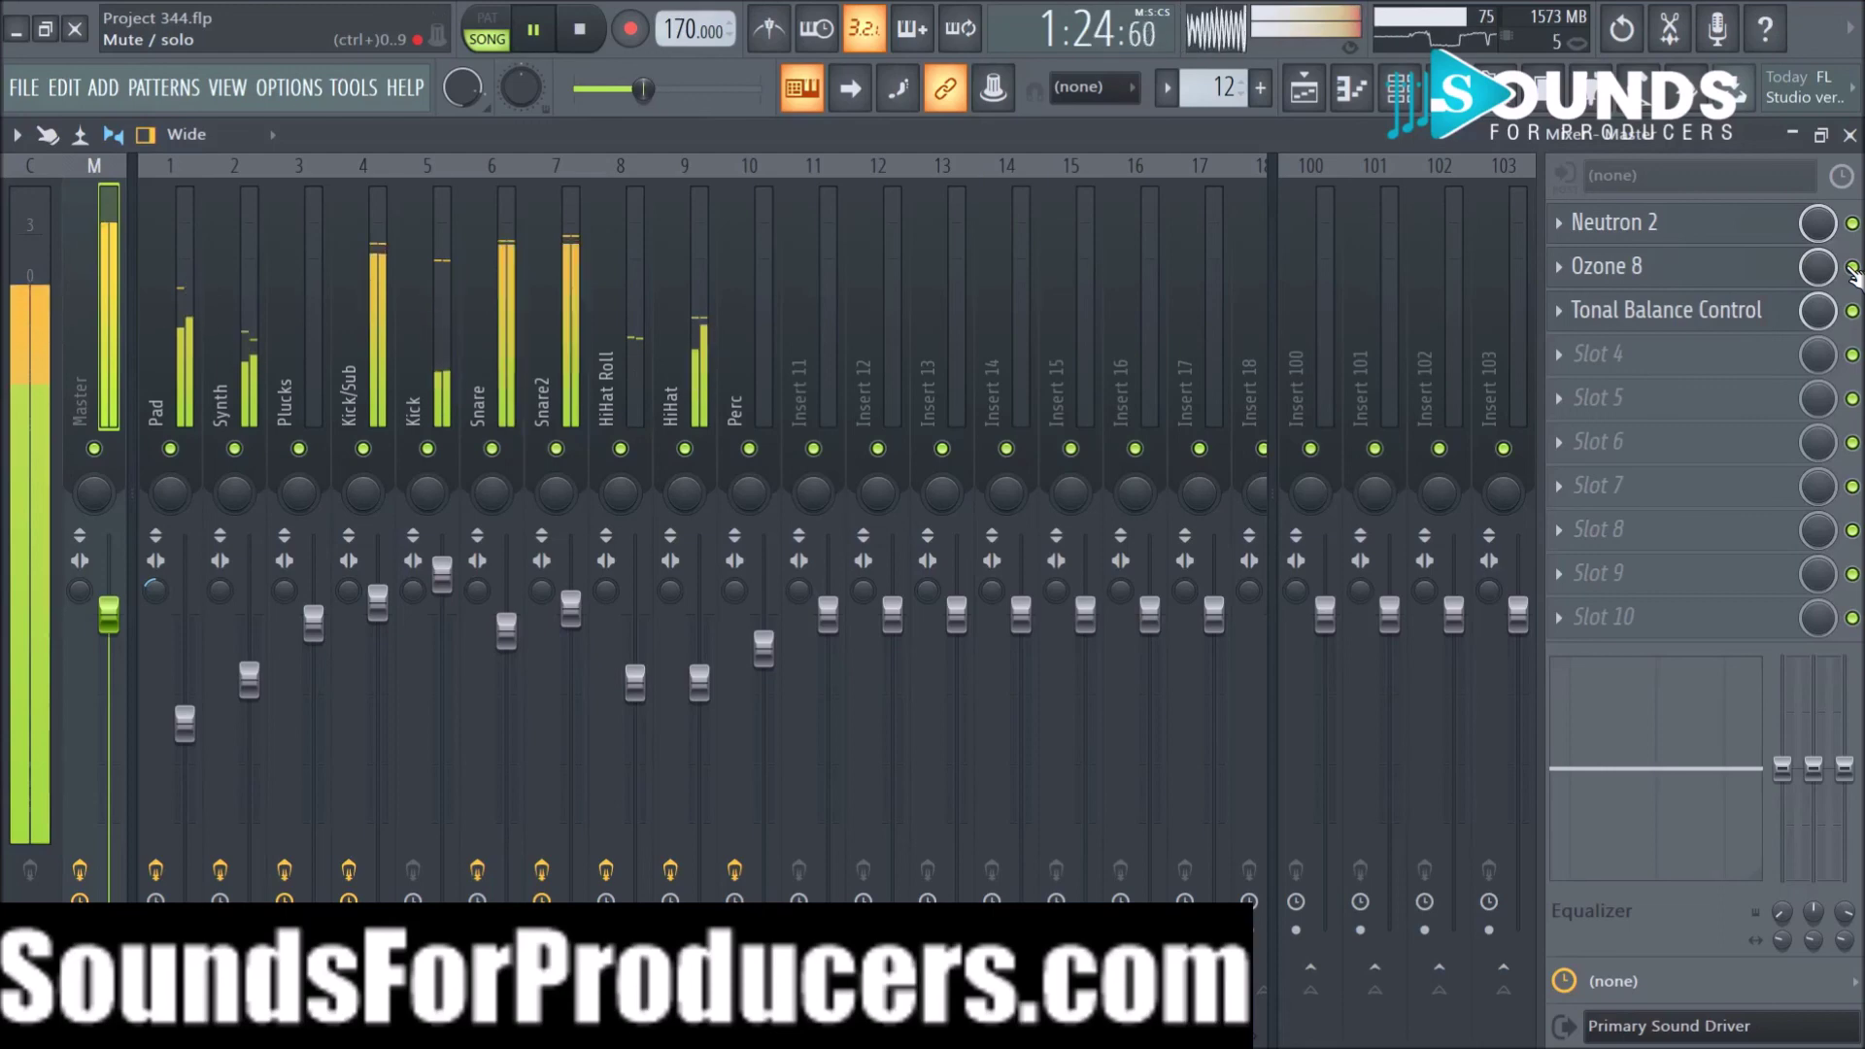
{"action": "left_click", "coordinate": [1305, 87]}
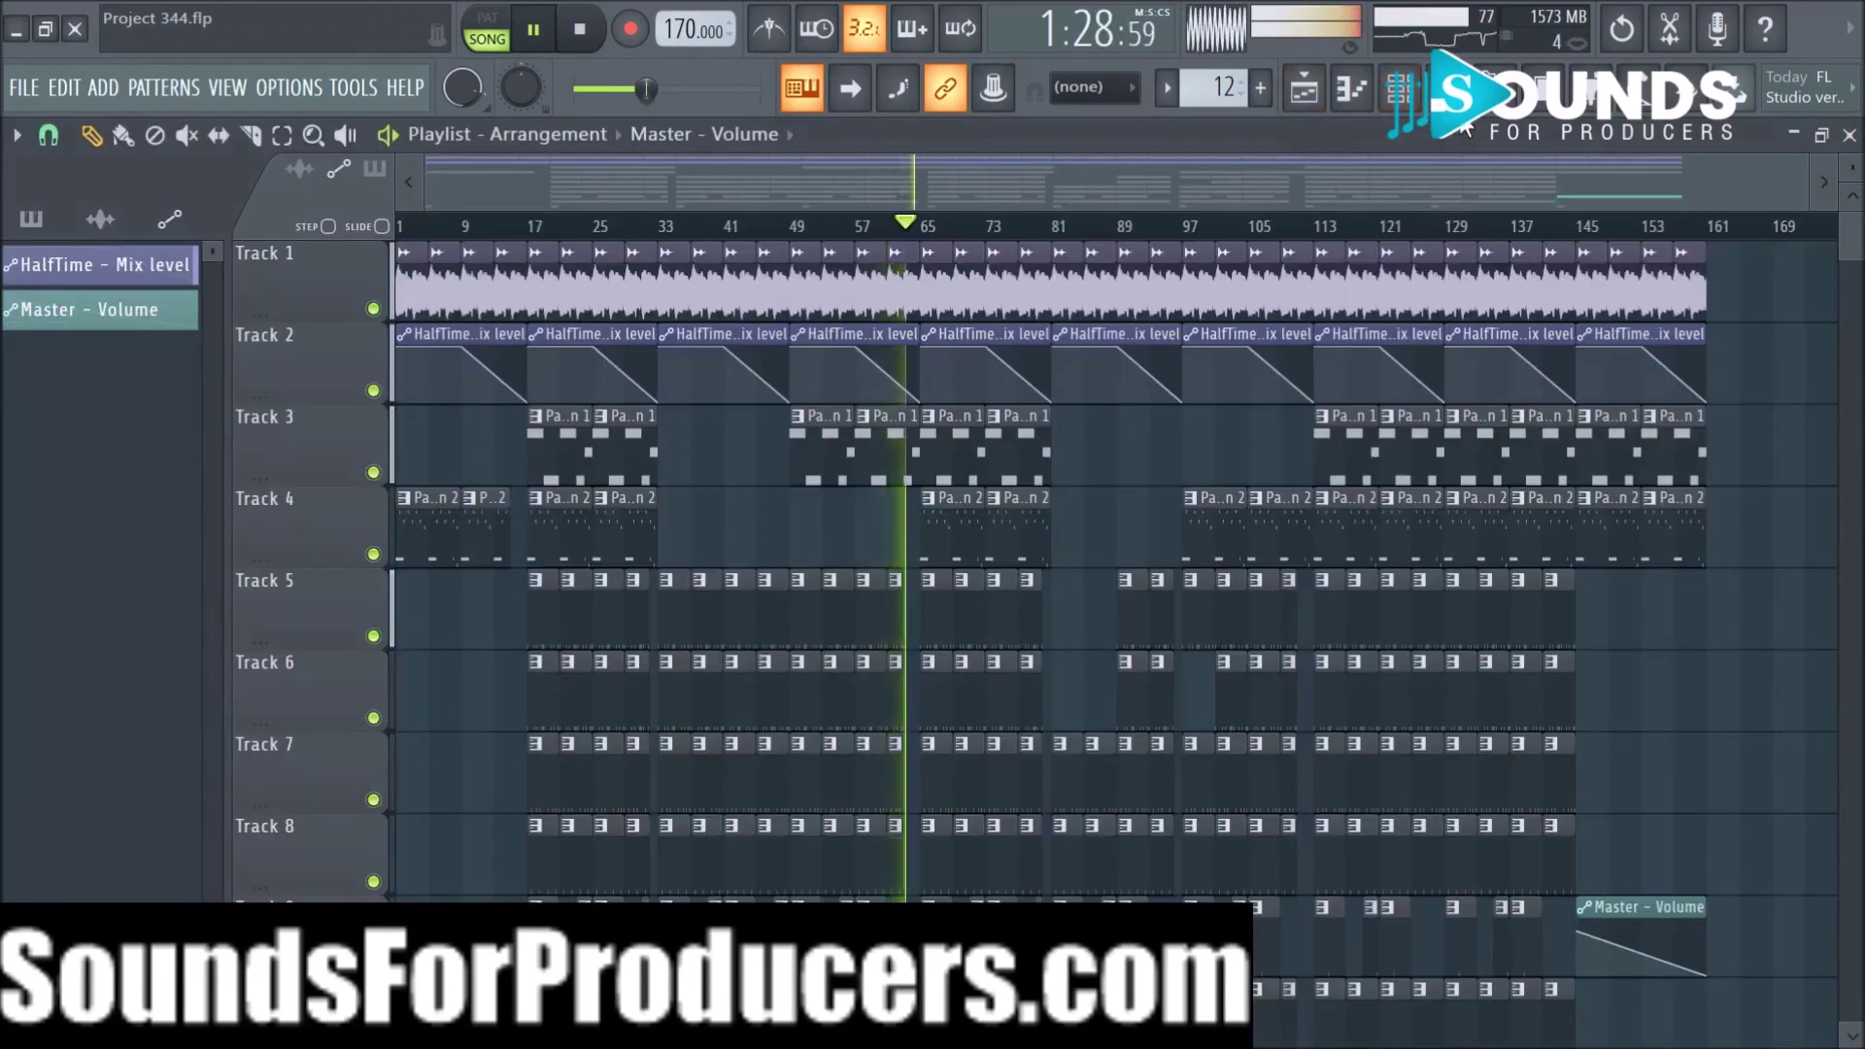
{"action": "left_click", "coordinate": [1447, 87]}
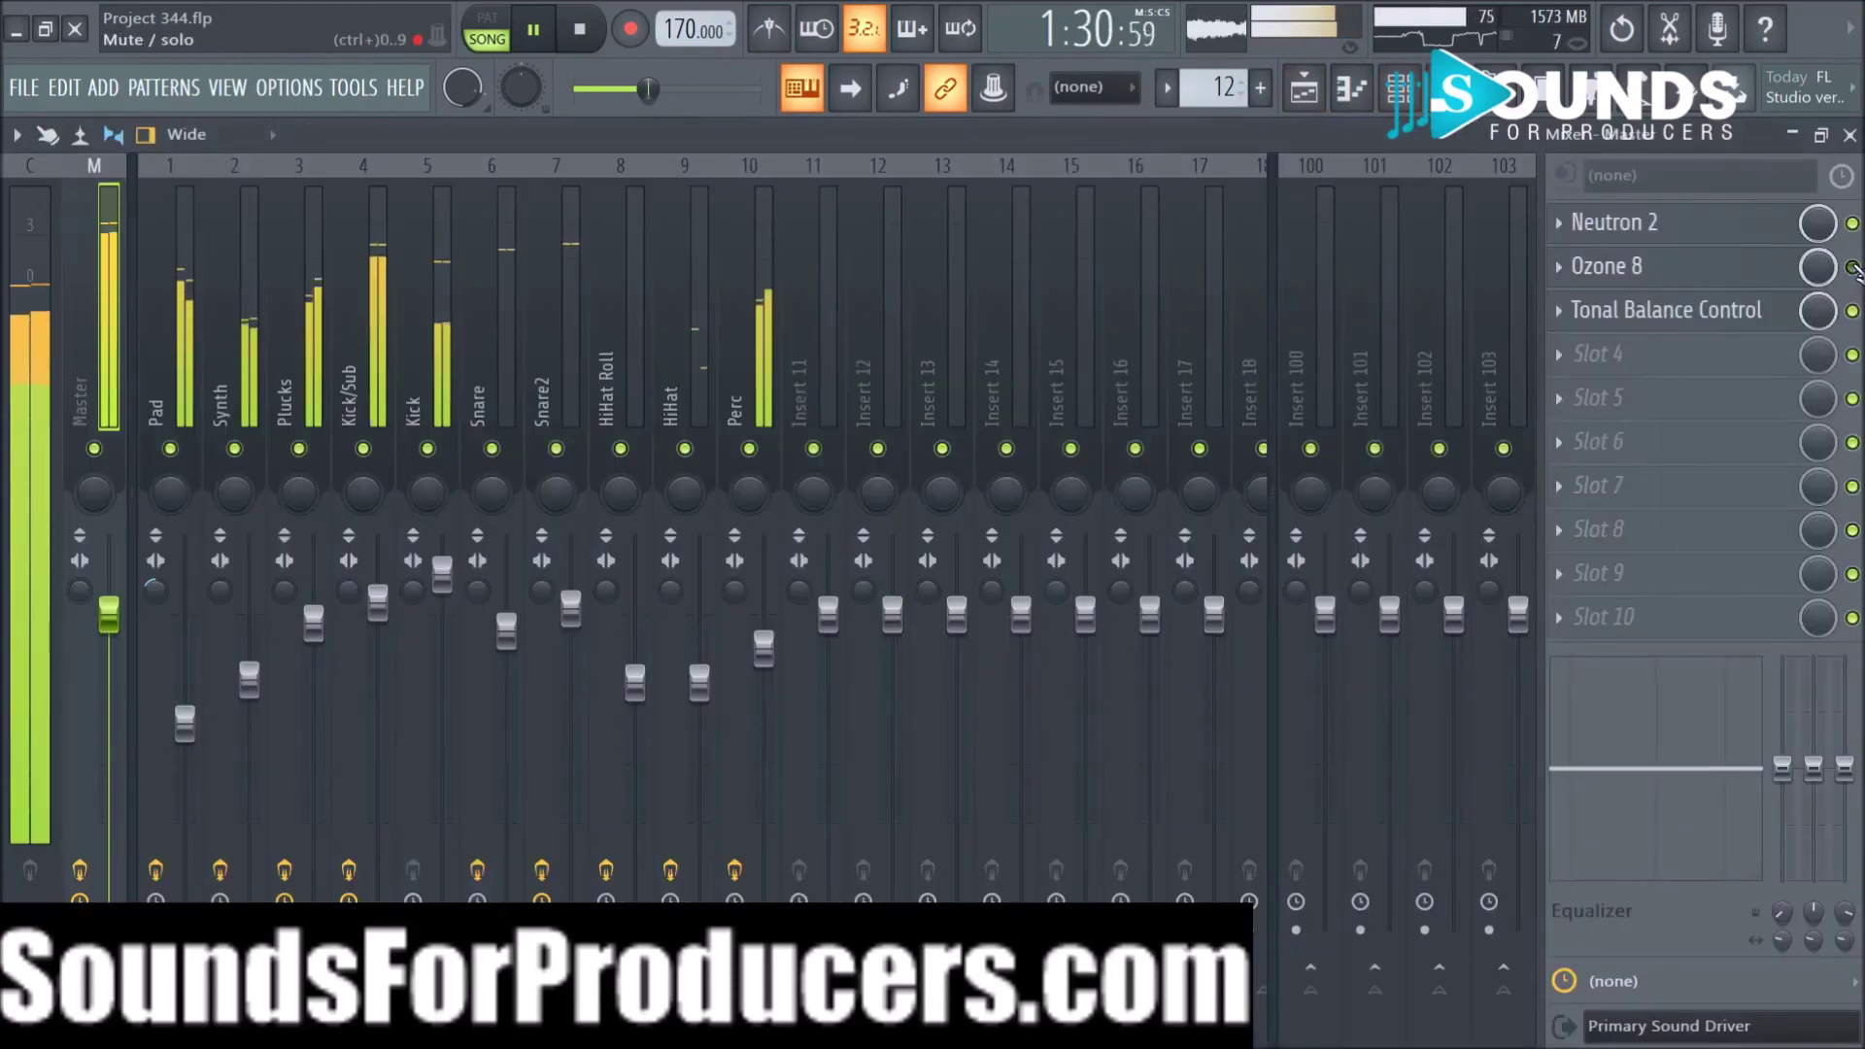
Step: Look over the playlist tracks and restart the song playback from about bar 81
{"action": "left_click", "coordinate": [1317, 103]}
{"action": "scroll", "coordinate": [994, 539], "scroll_direction": "down", "scroll_amount": 3}
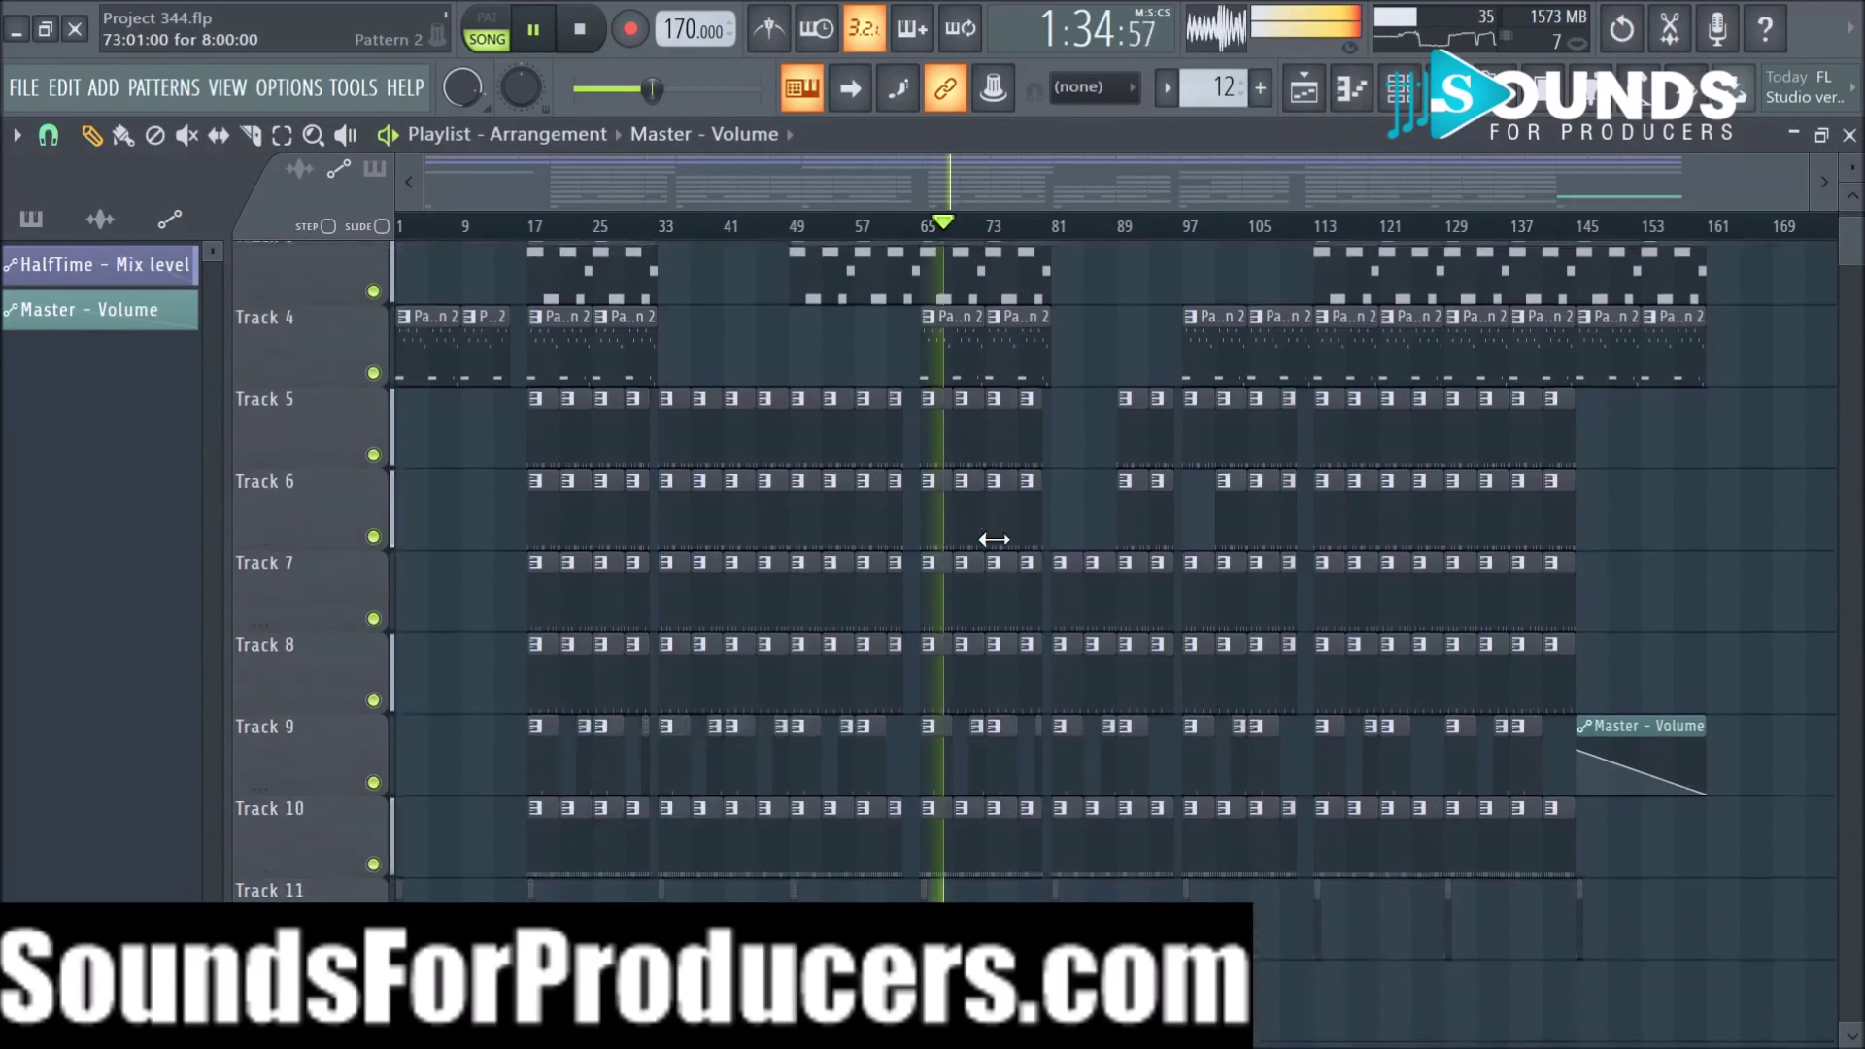
{"action": "scroll", "coordinate": [994, 539], "scroll_direction": "up", "scroll_amount": 3}
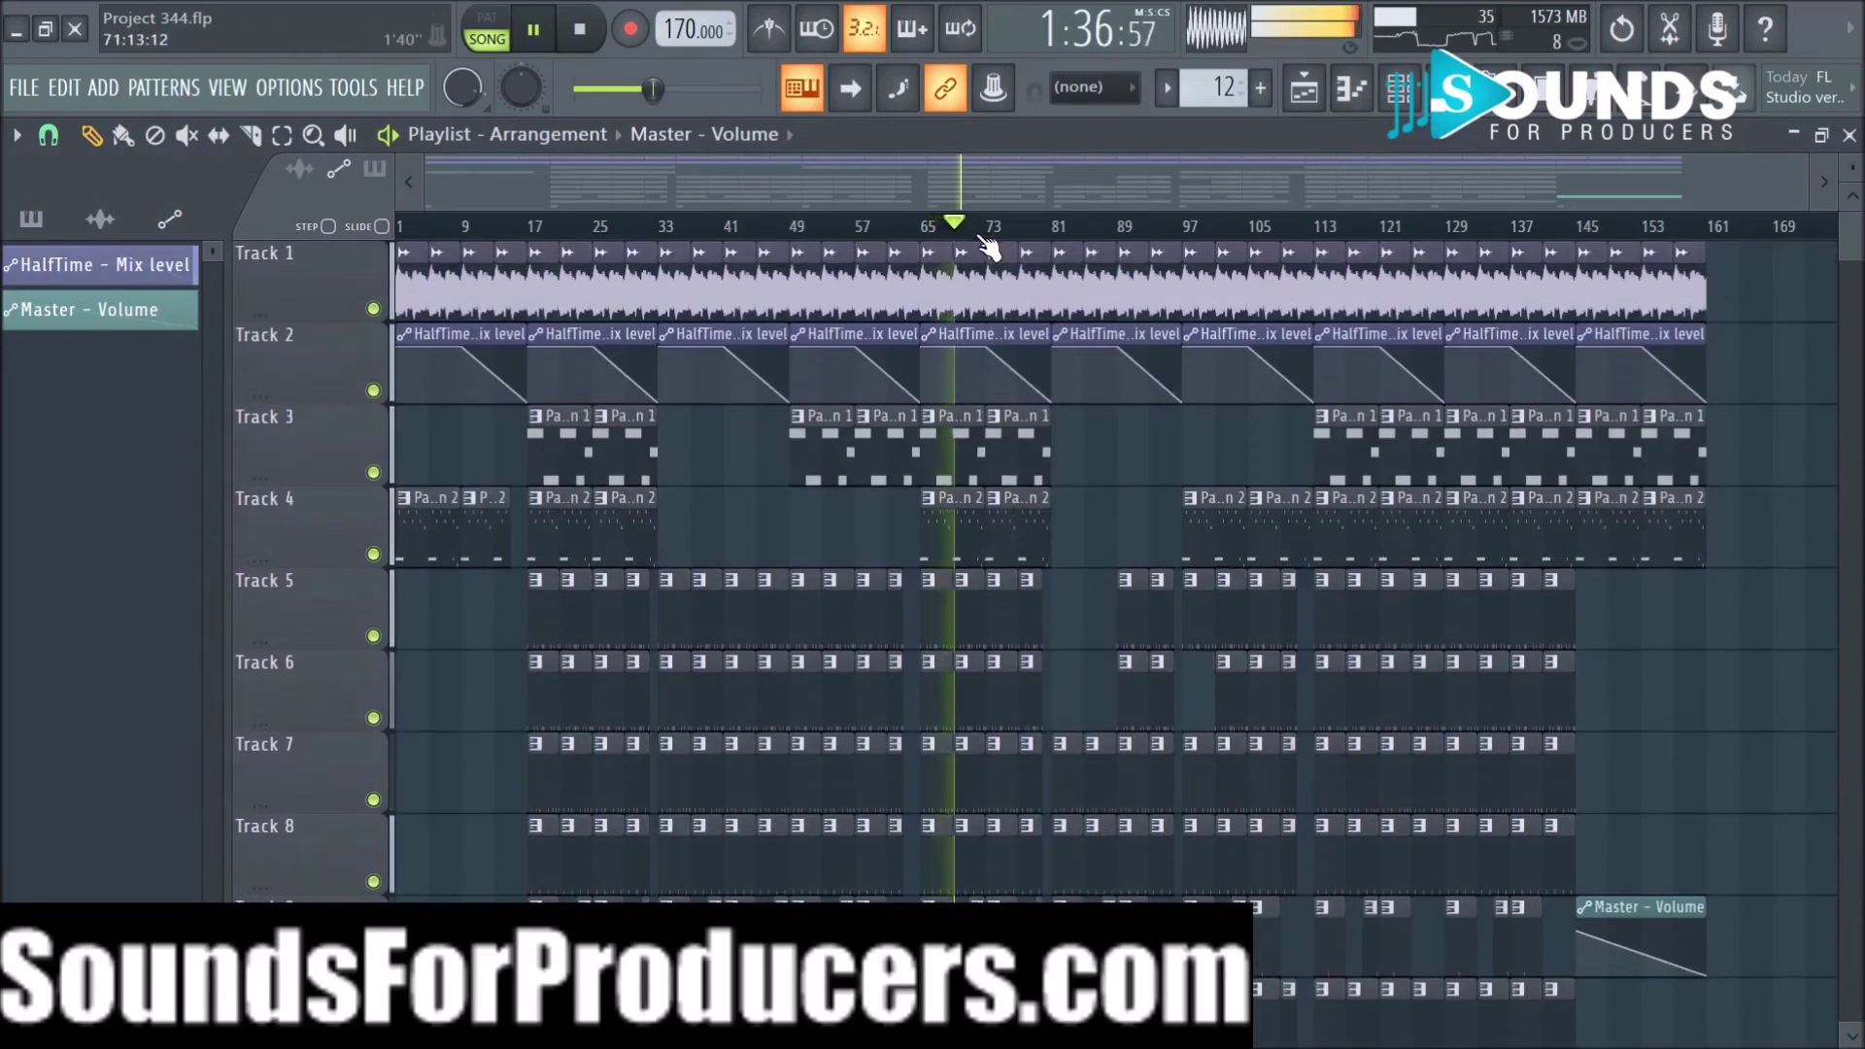
{"action": "key", "text": "space"}
{"action": "left_click", "coordinate": [1066, 233]}
{"action": "key", "text": "space"}
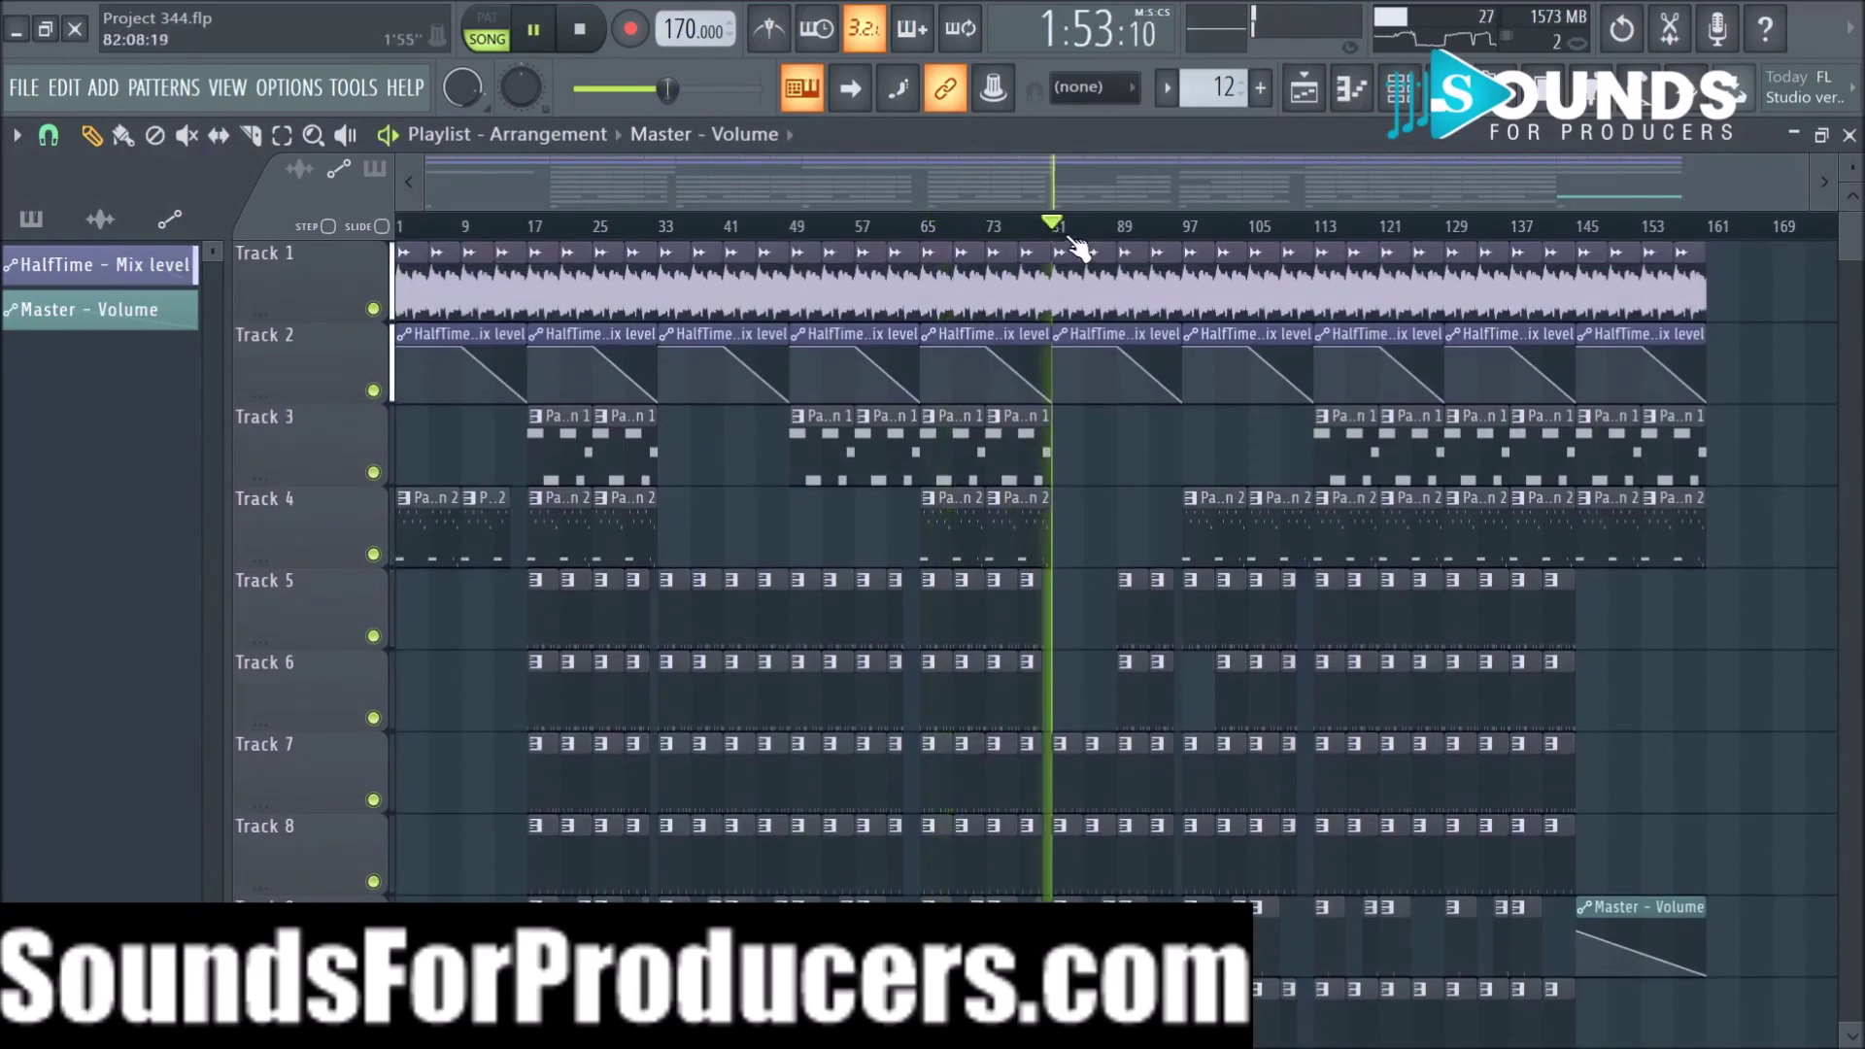
Step: Check the section after bar 81 in the playlist and on the mixer's level meters, and stop playback
{"action": "scroll", "coordinate": [1205, 238], "scroll_direction": "up", "scroll_amount": 2}
{"action": "scroll", "coordinate": [1205, 238], "scroll_direction": "up", "scroll_amount": 2}
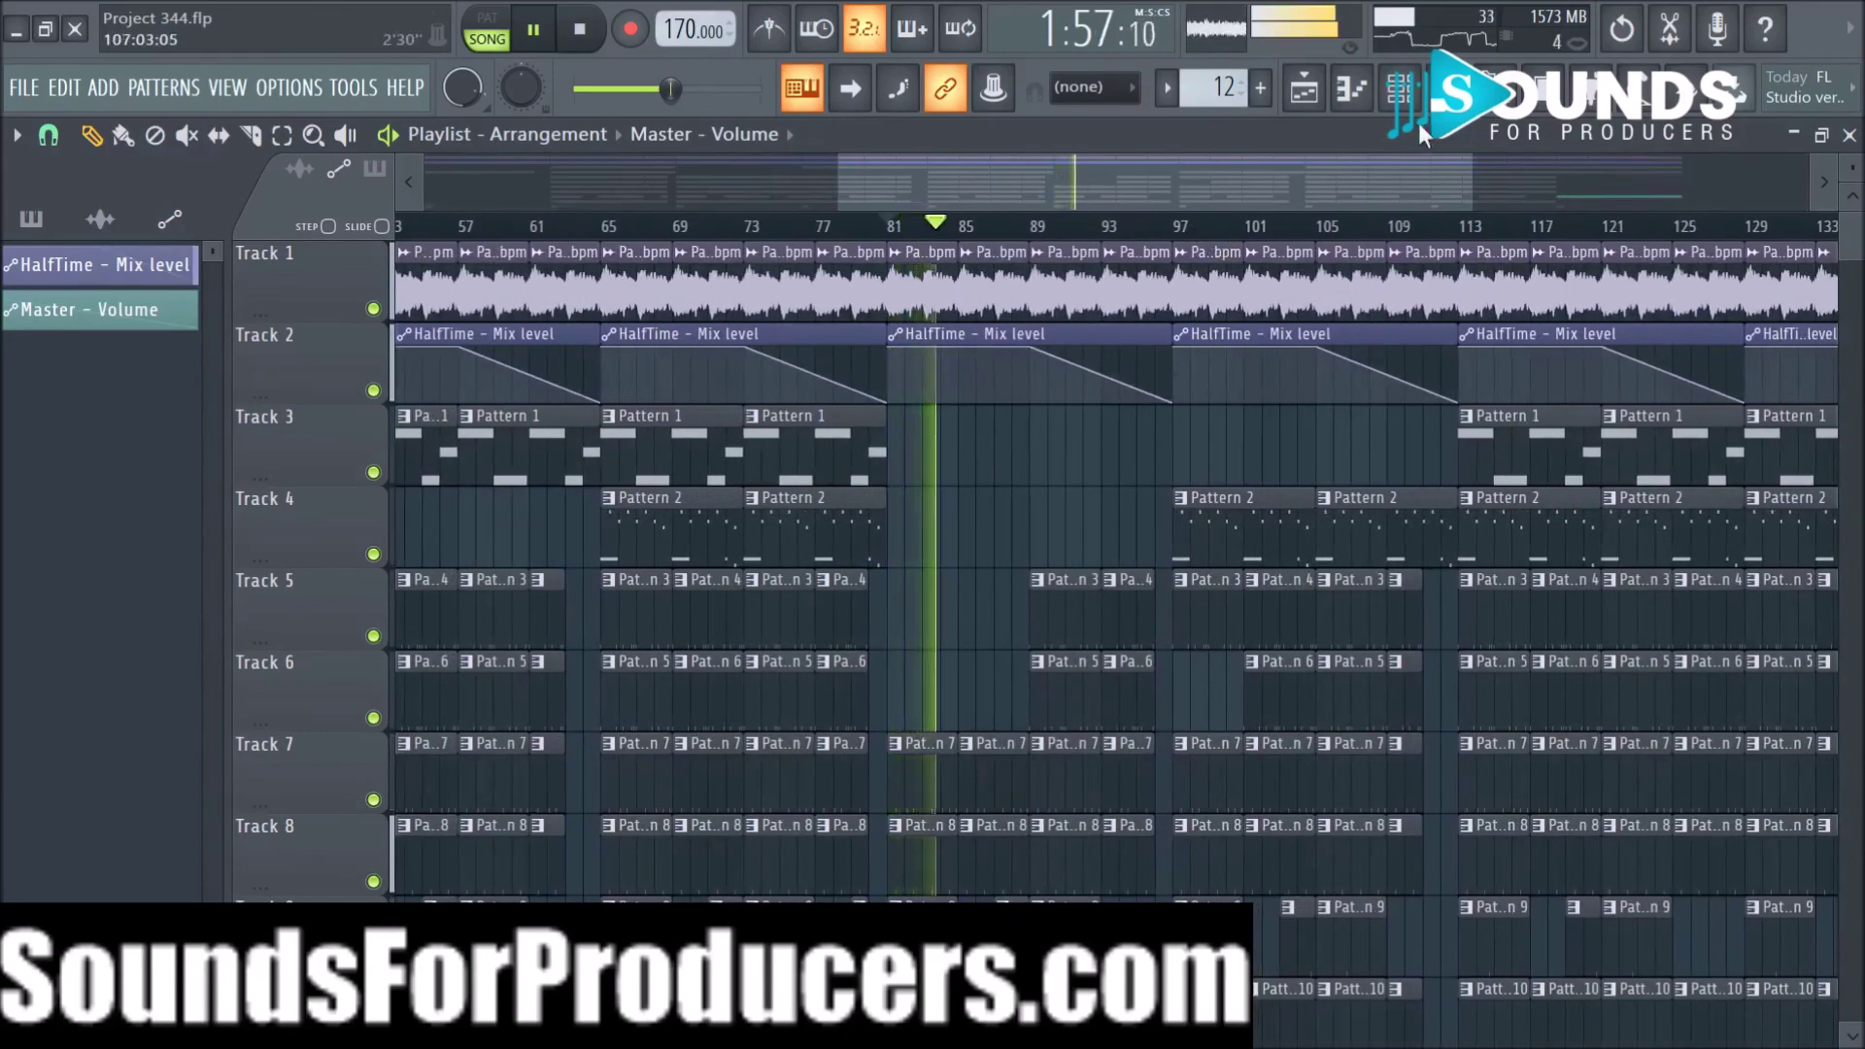
{"action": "key", "text": "F9"}
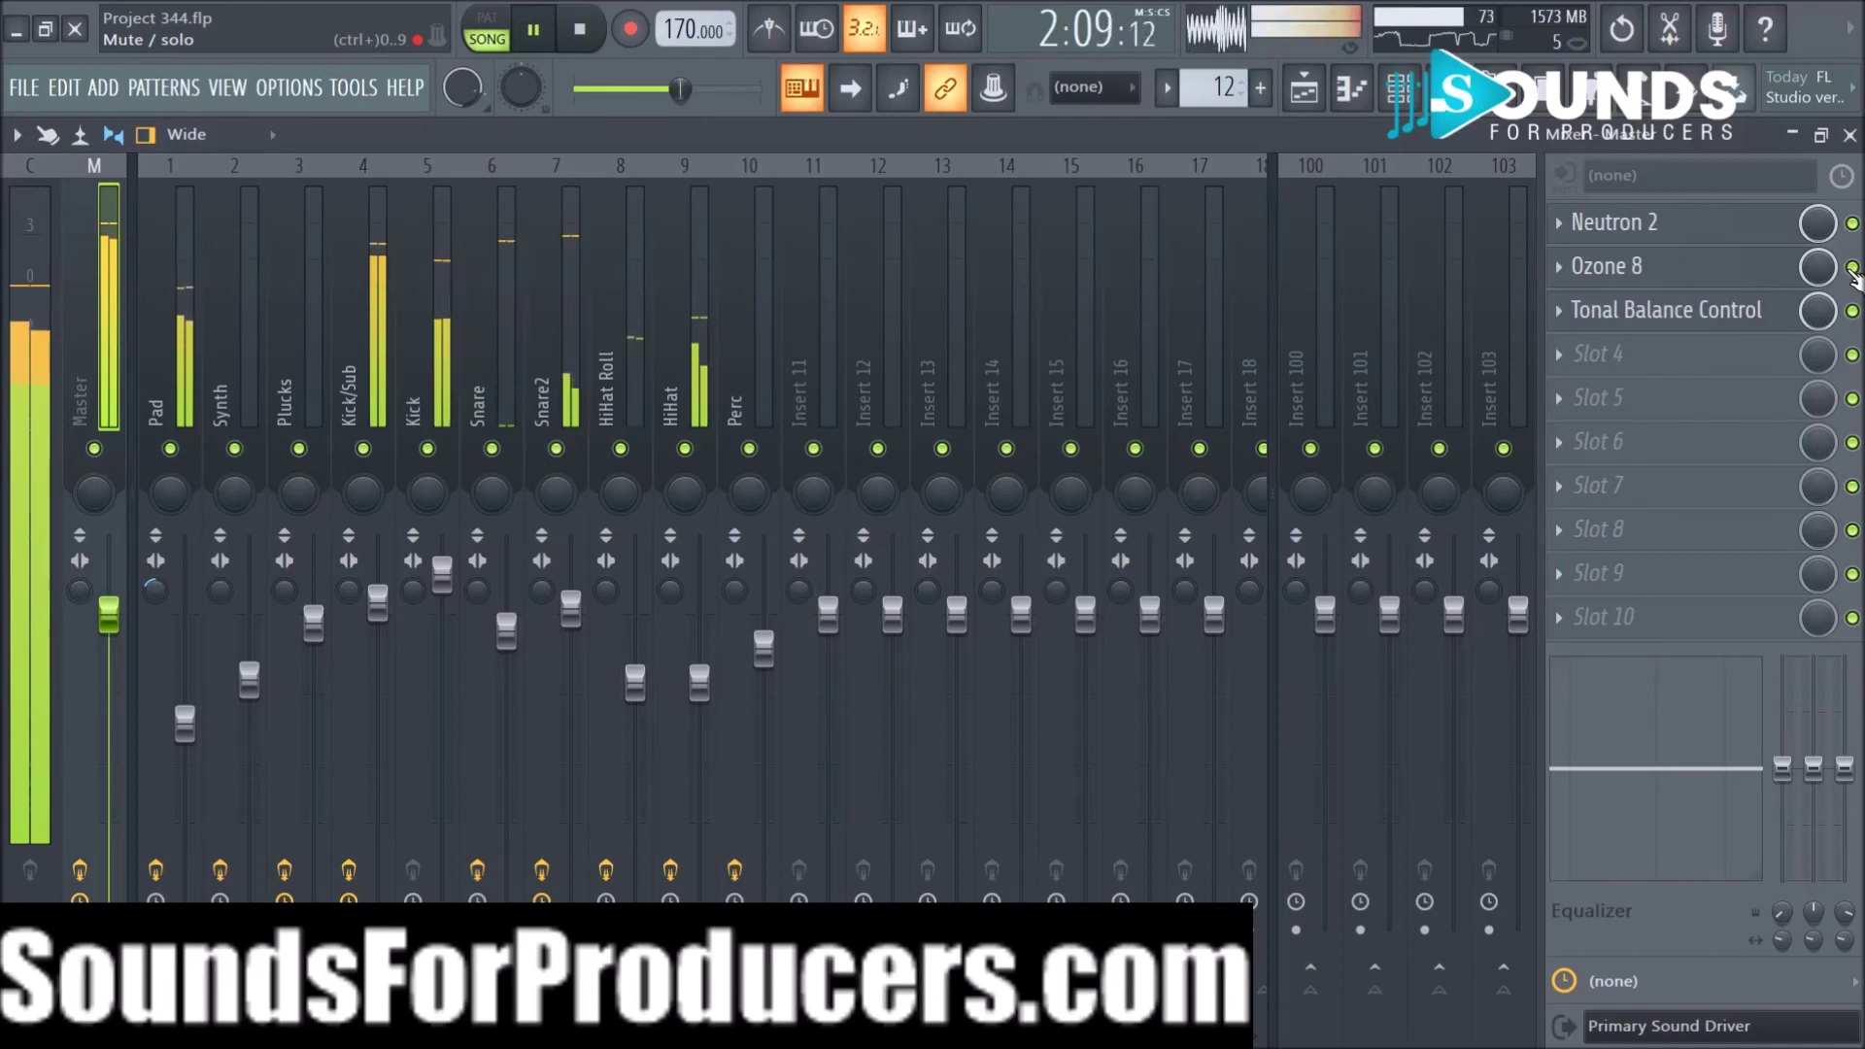
{"action": "key", "text": "space"}
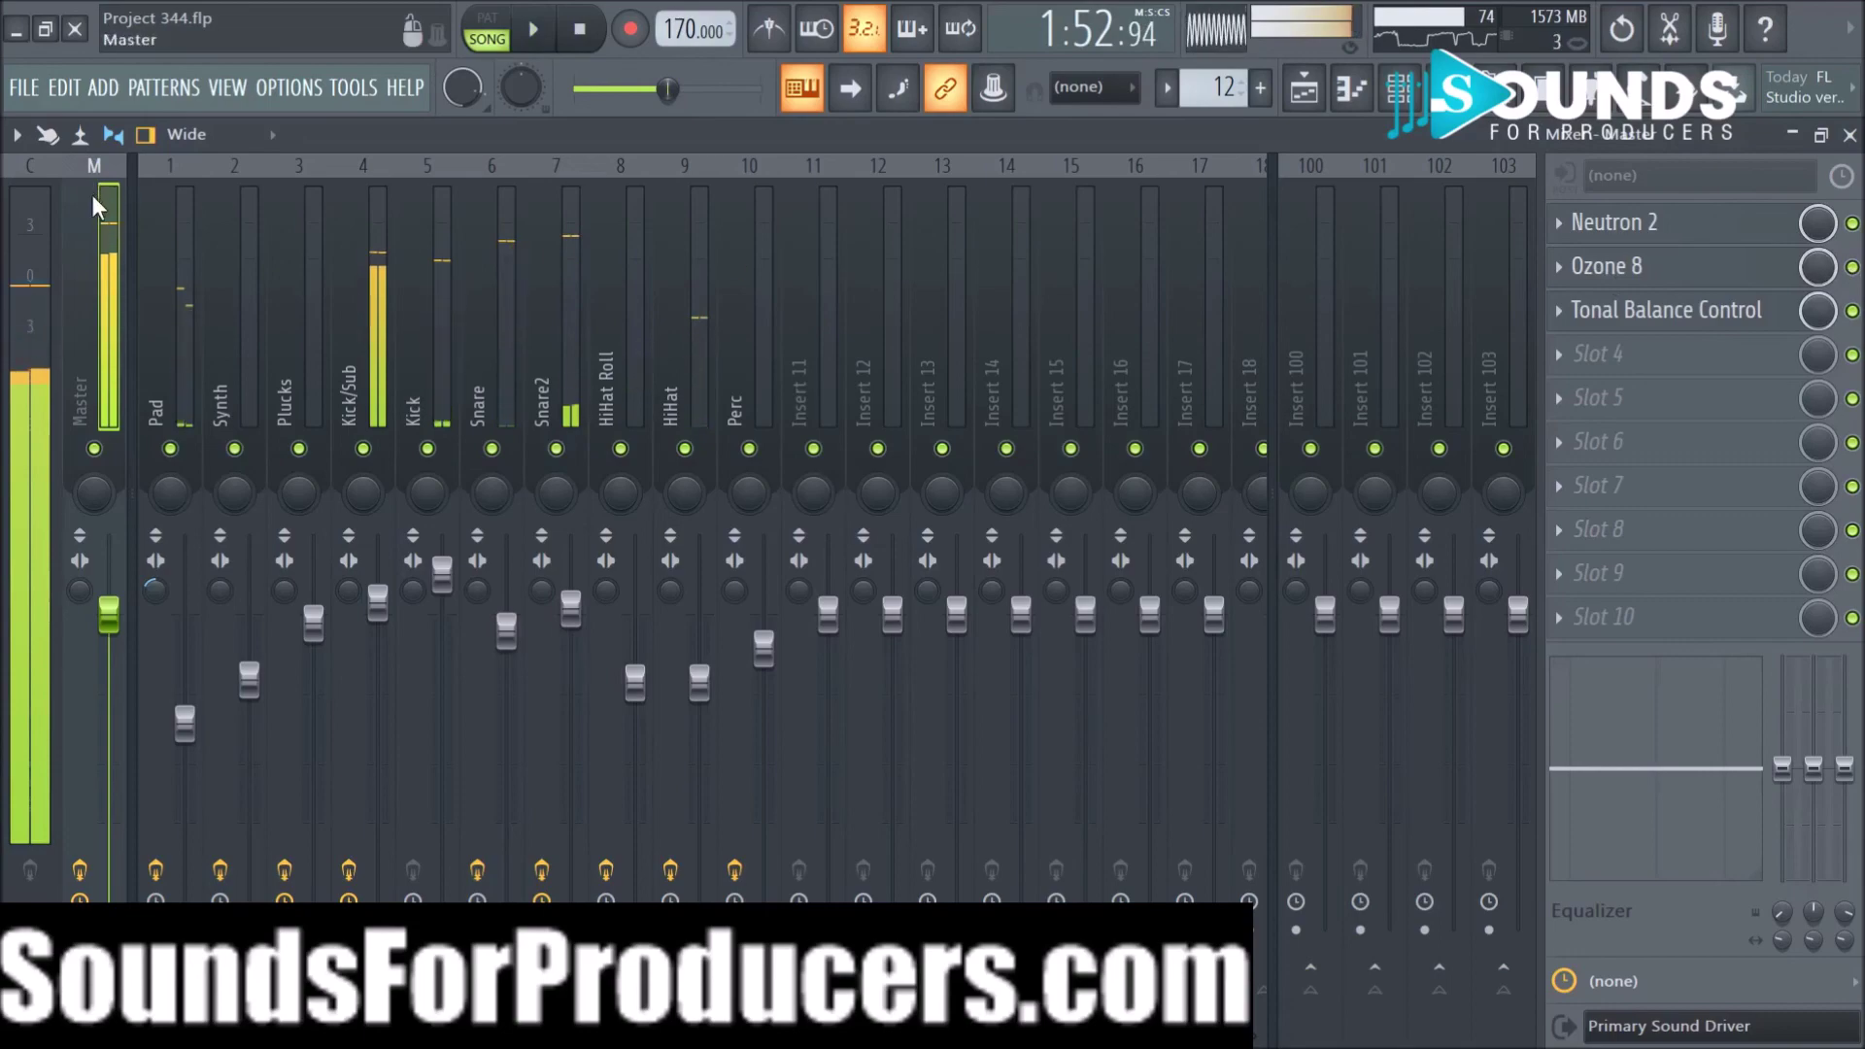